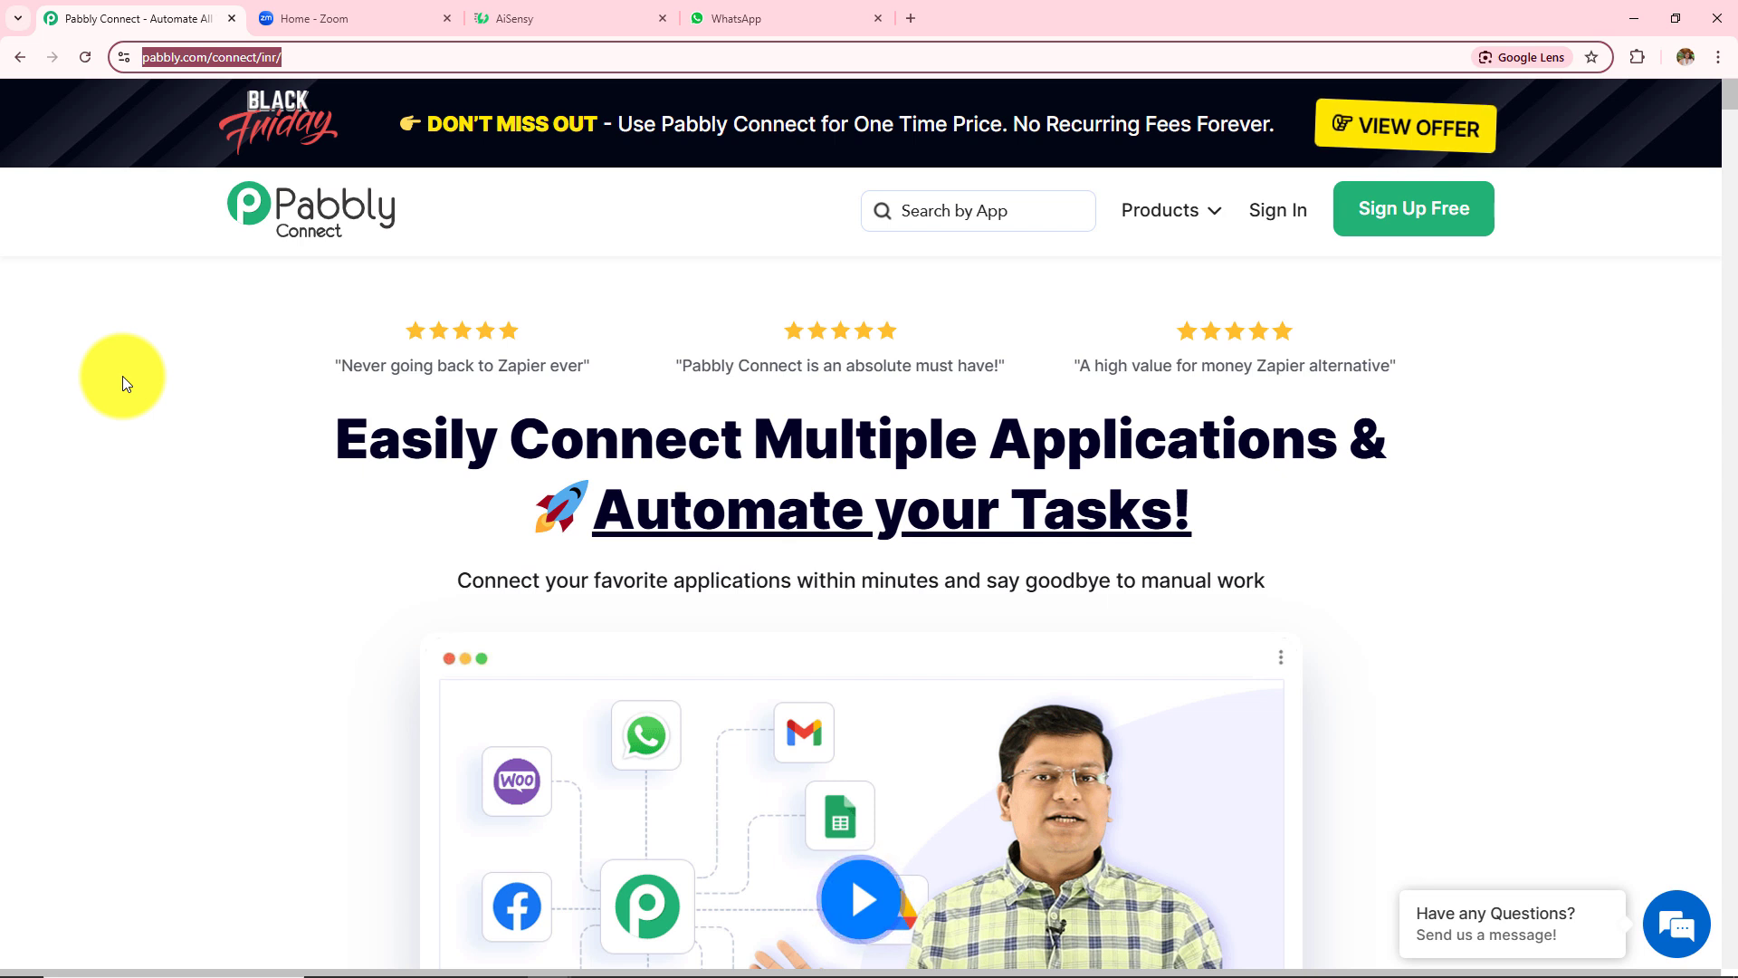
- Sign in to the Pabbly account and view the All Pabbly Apps page listing six apps
{"action": "left_click", "coordinate": [144, 427]}
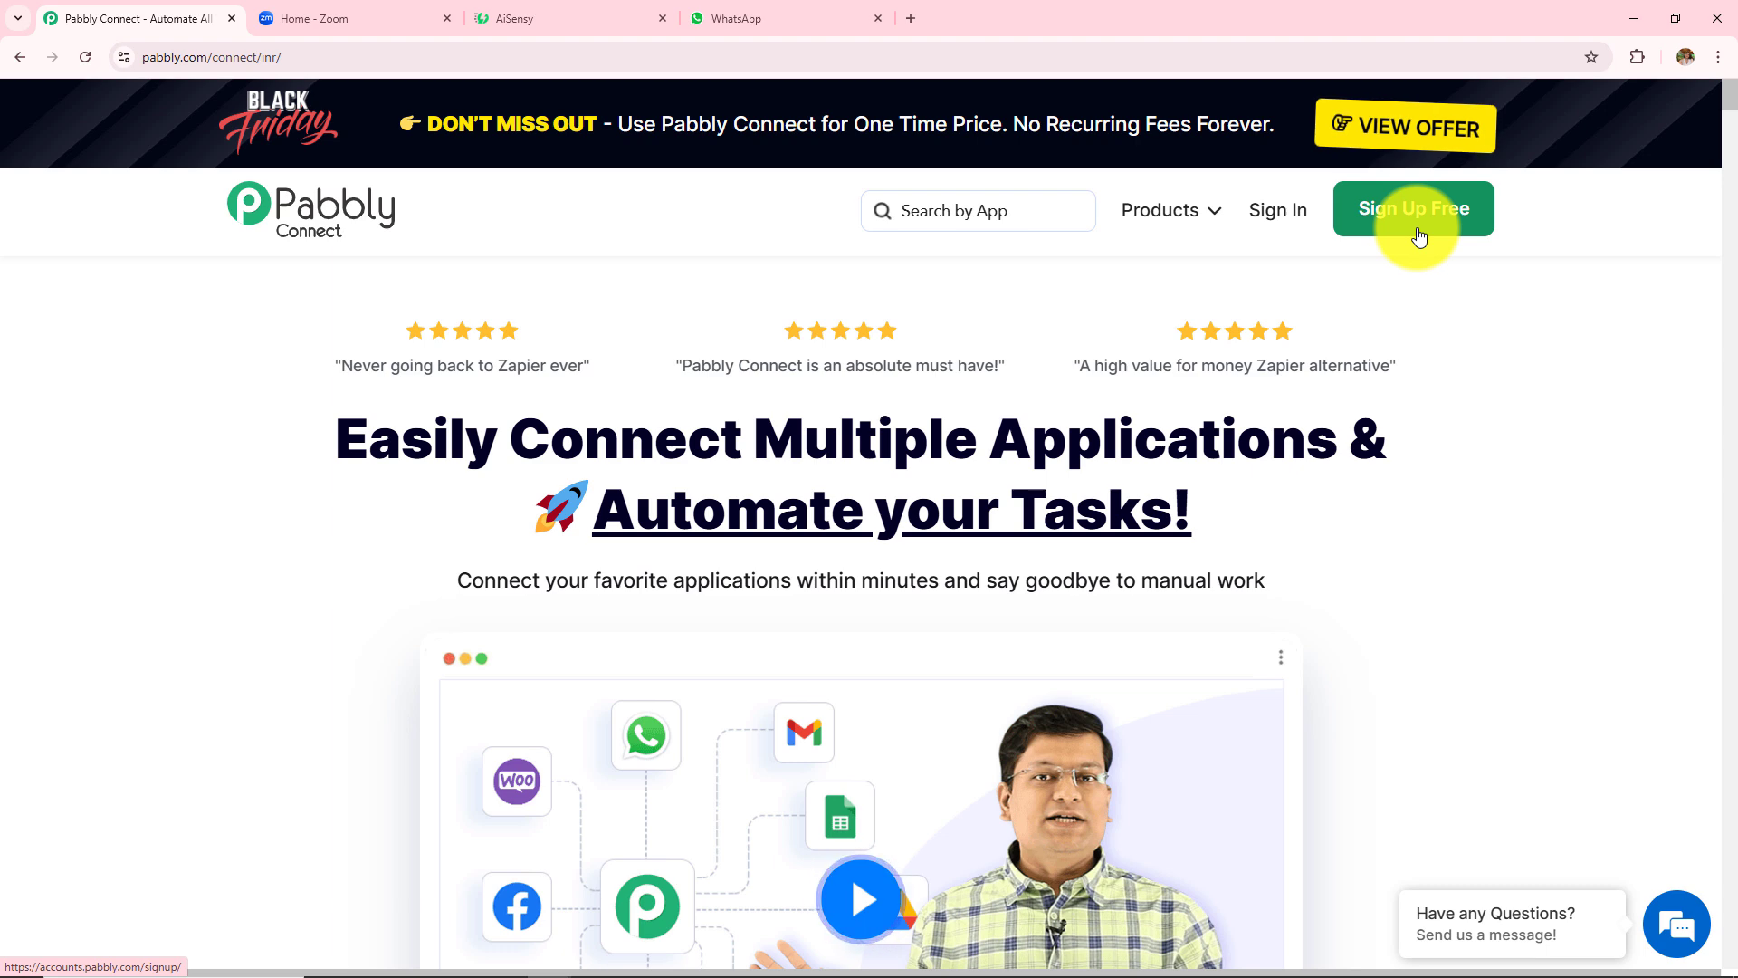
{"action": "left_click", "coordinate": [1272, 235]}
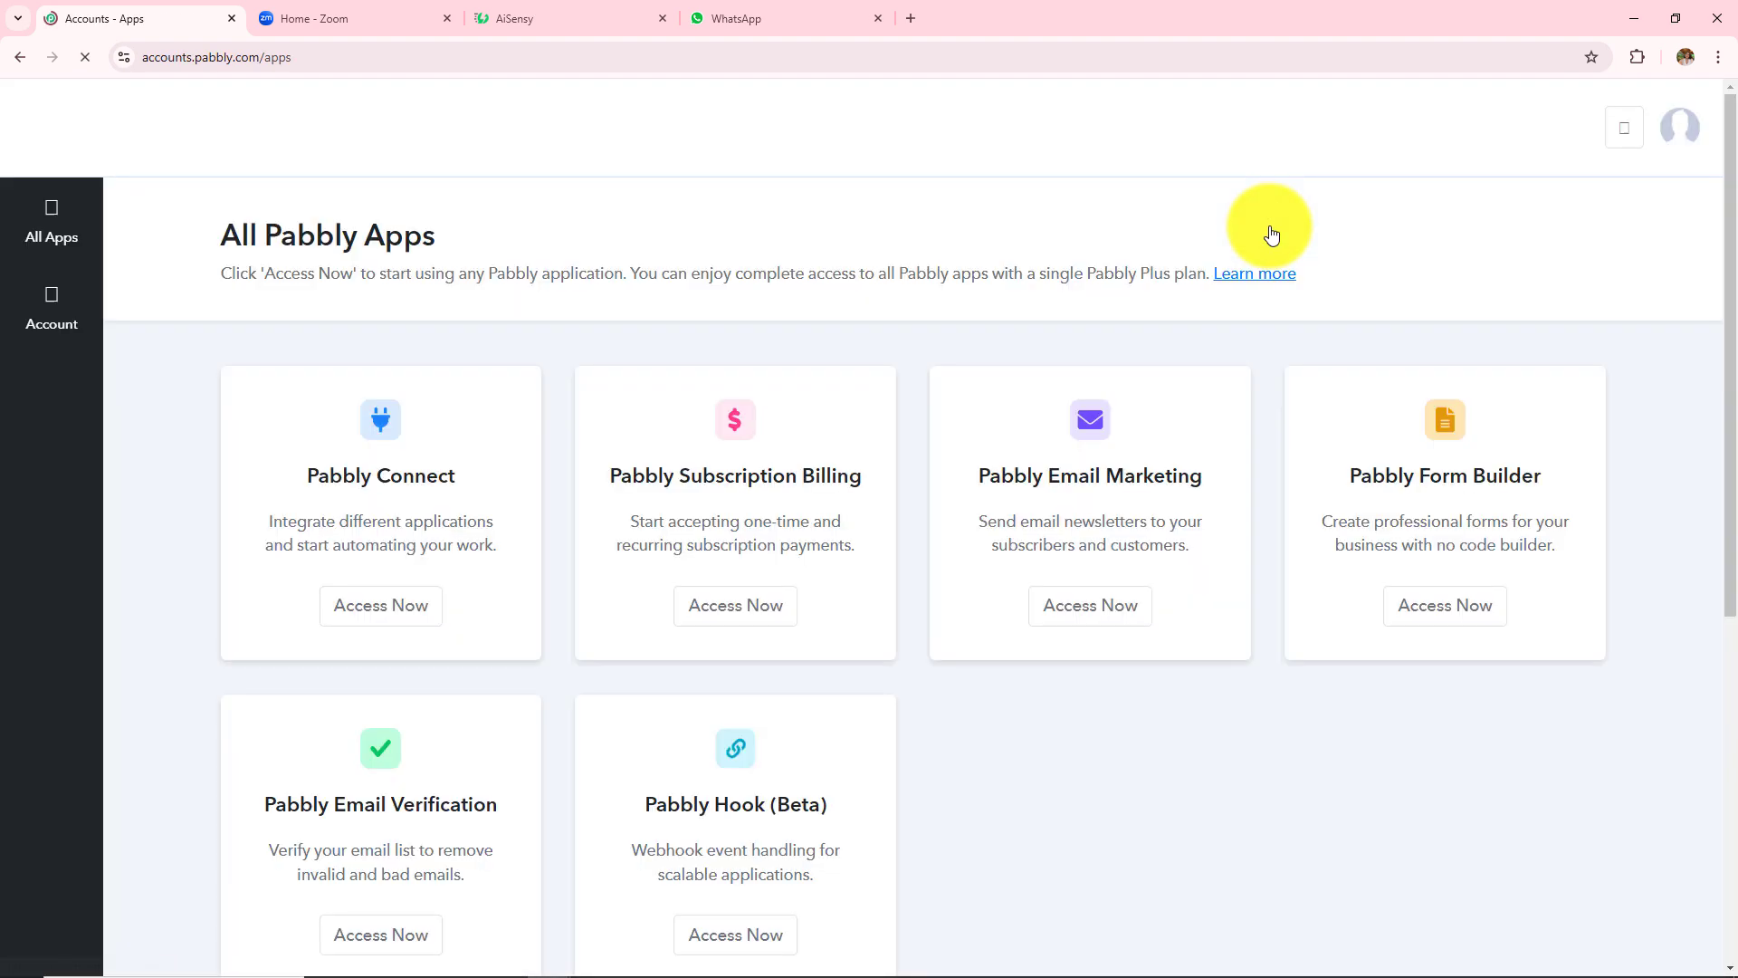
{"action": "scroll", "coordinate": [922, 356], "scroll_direction": "down", "scroll_amount": 1}
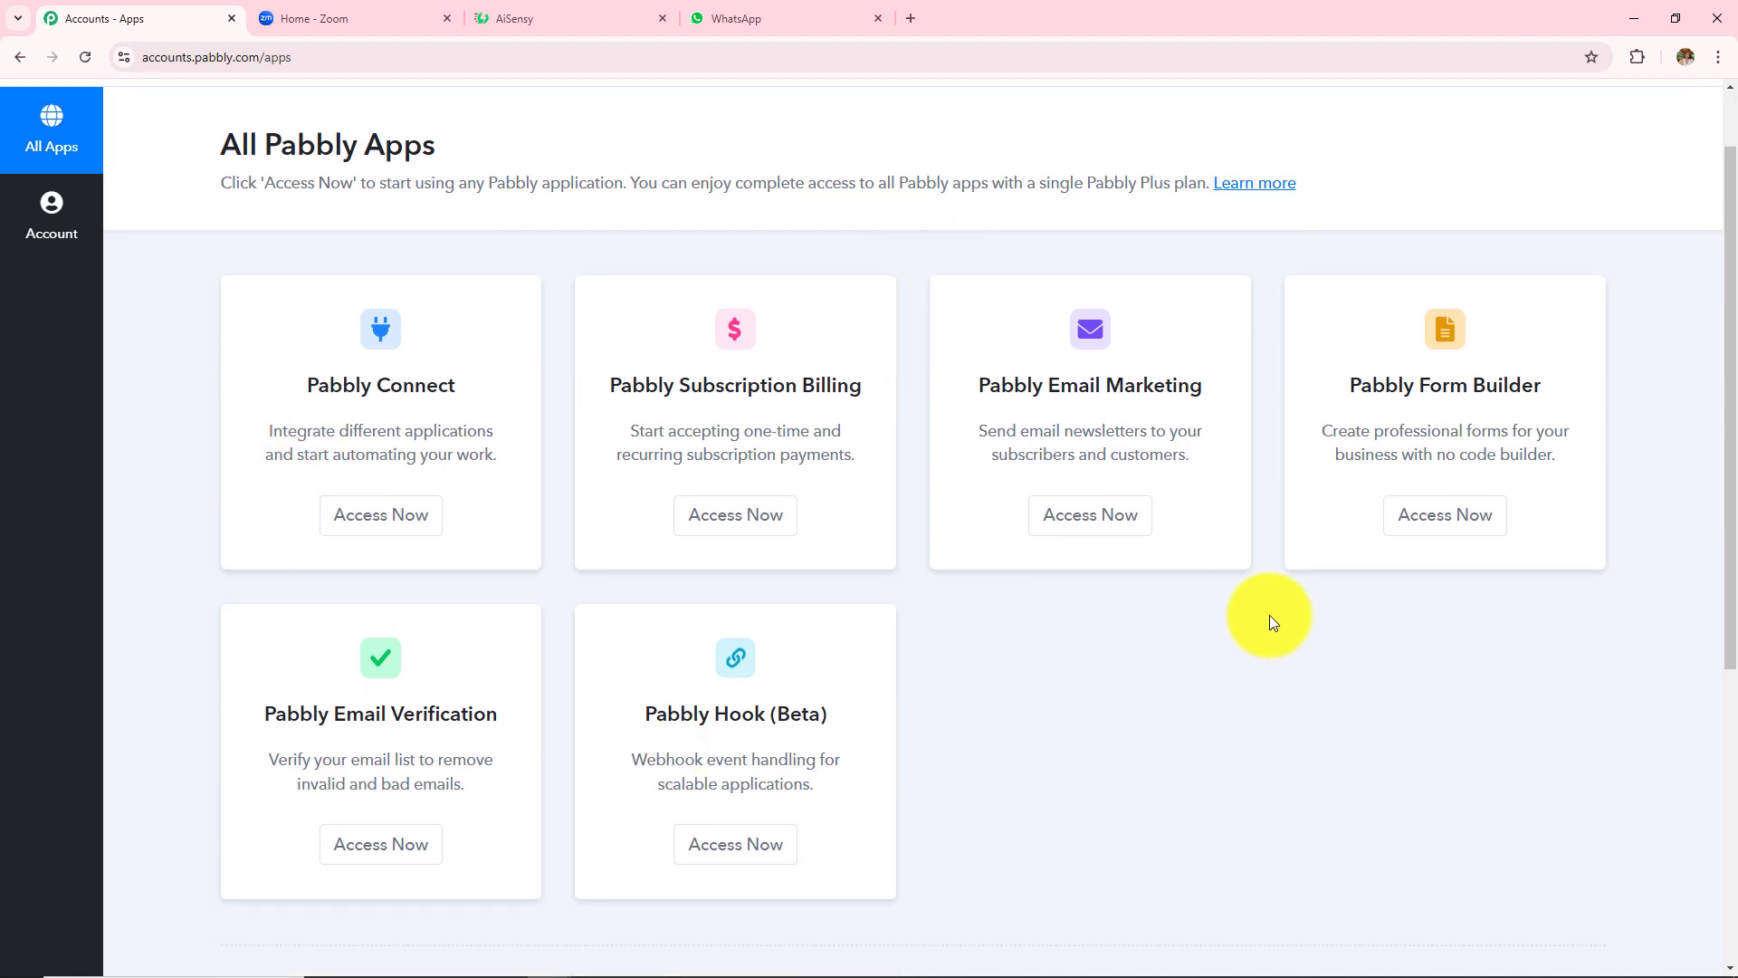
- Open Pabbly Connect's All Workflow page and look over the New Folder form without saving it
{"action": "left_click", "coordinate": [377, 533]}
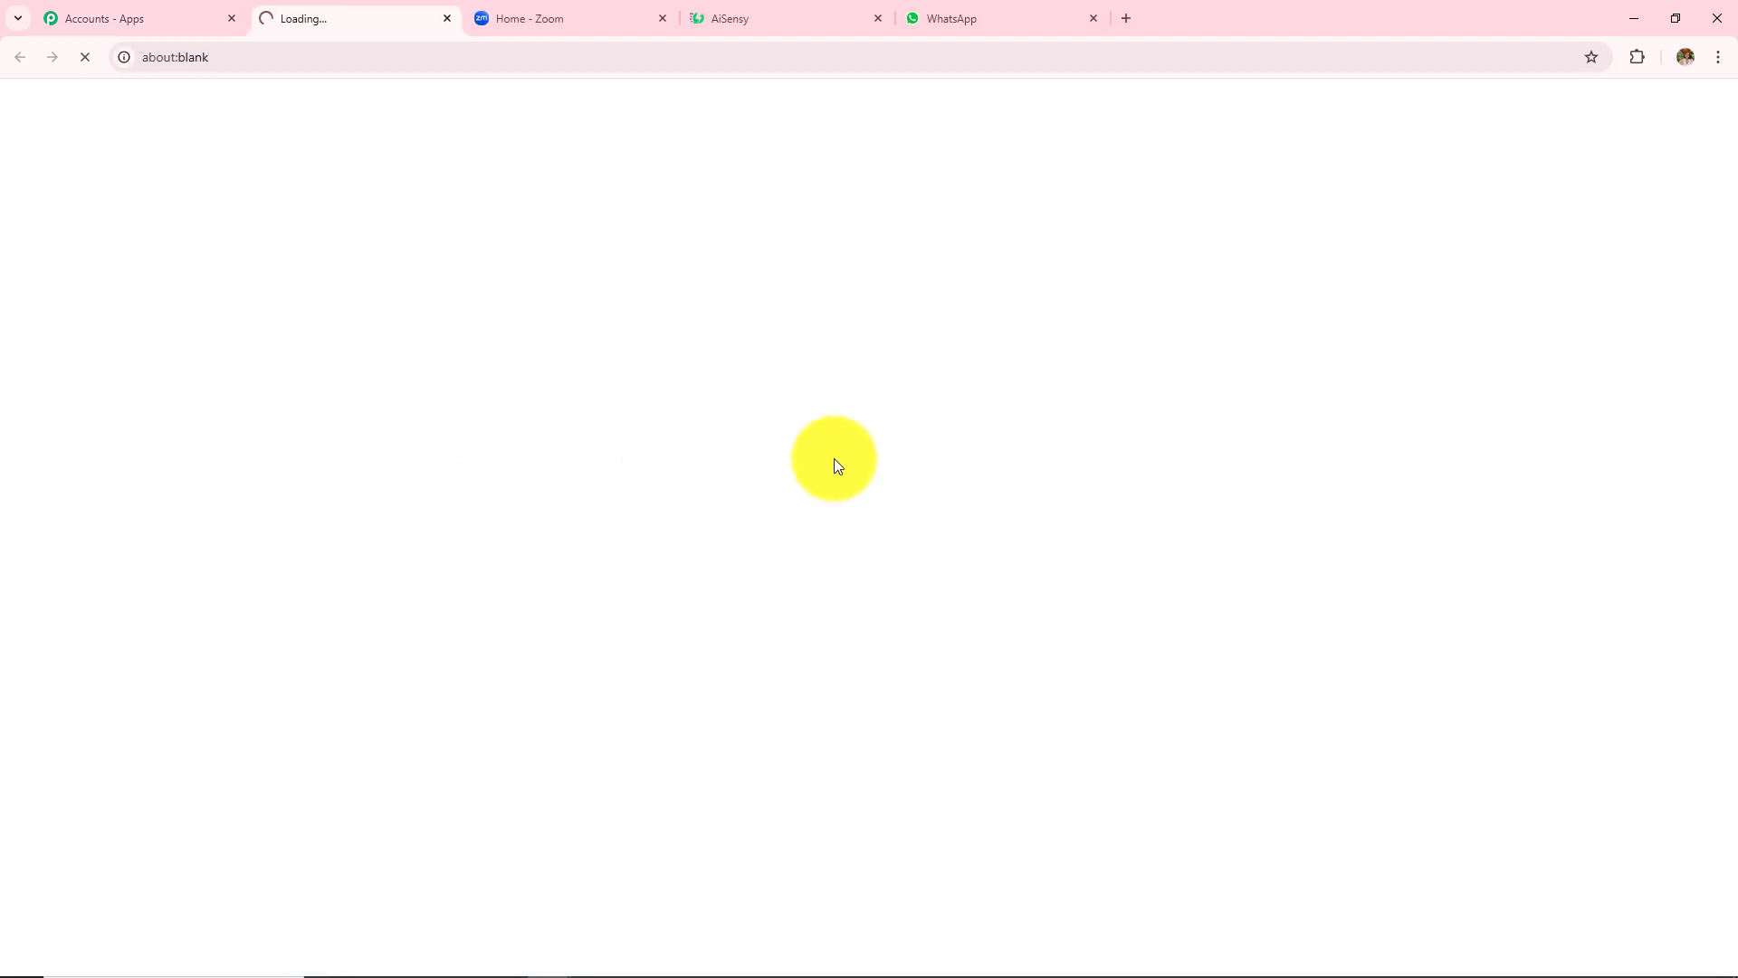
{"action": "scroll", "coordinate": [821, 599], "scroll_direction": "down", "scroll_amount": 1}
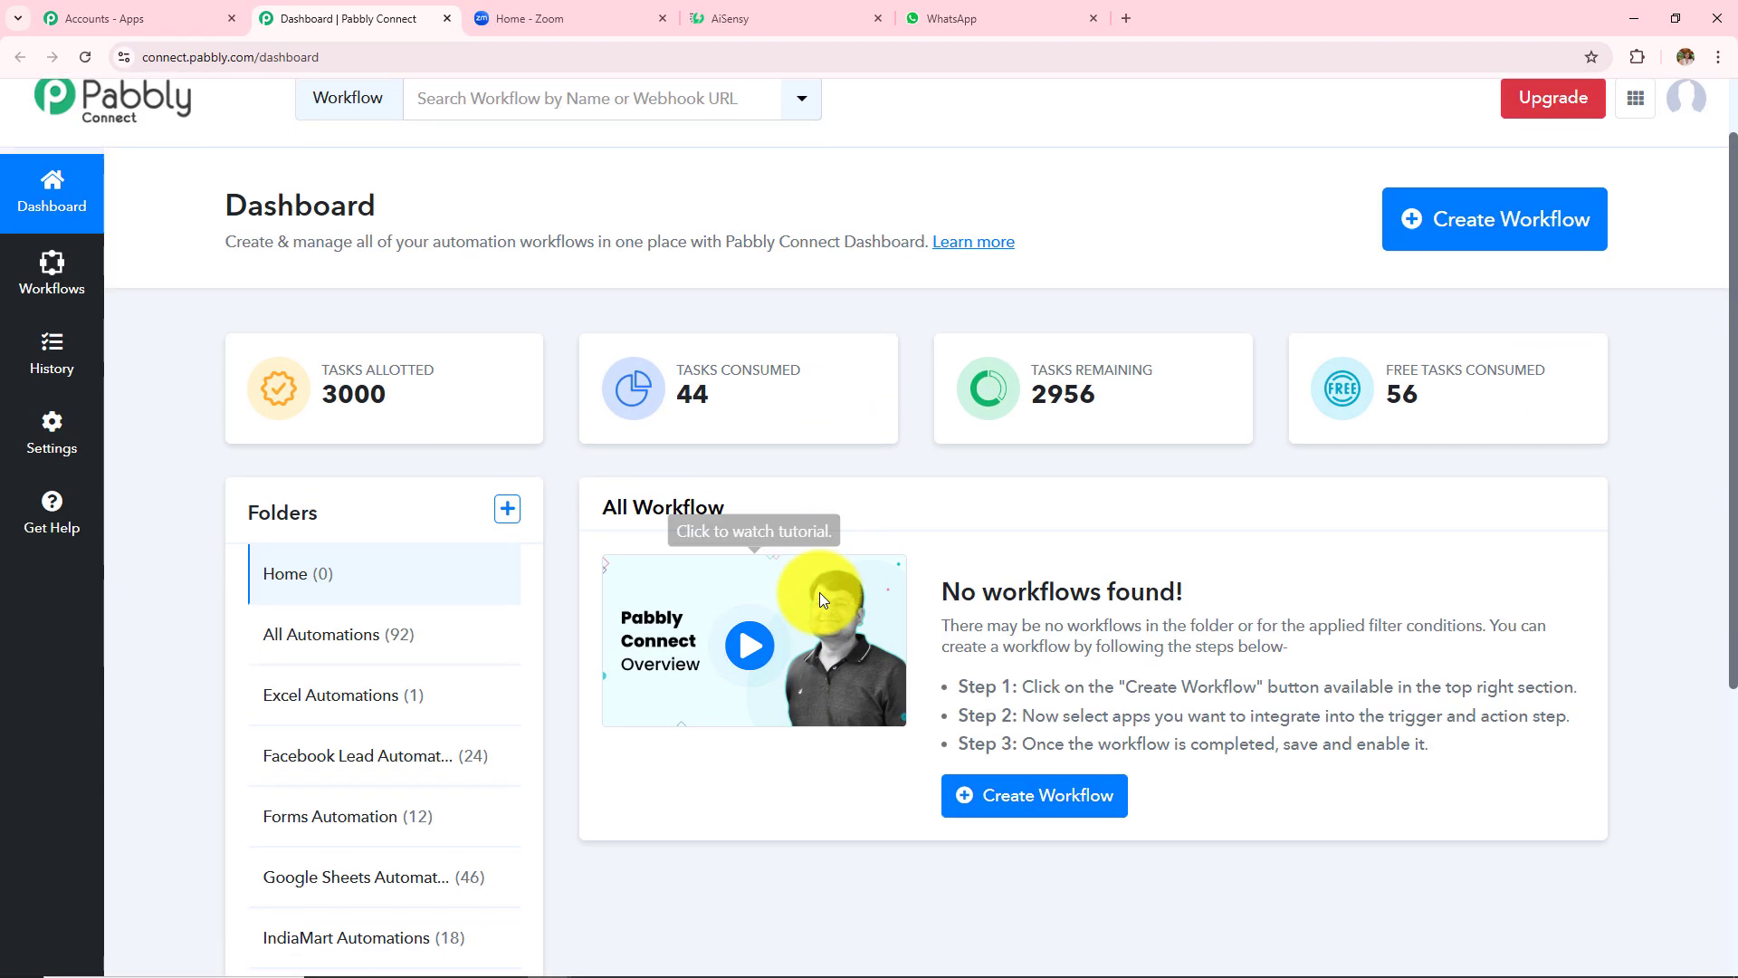
{"action": "scroll", "coordinate": [819, 592], "scroll_direction": "down", "scroll_amount": 1}
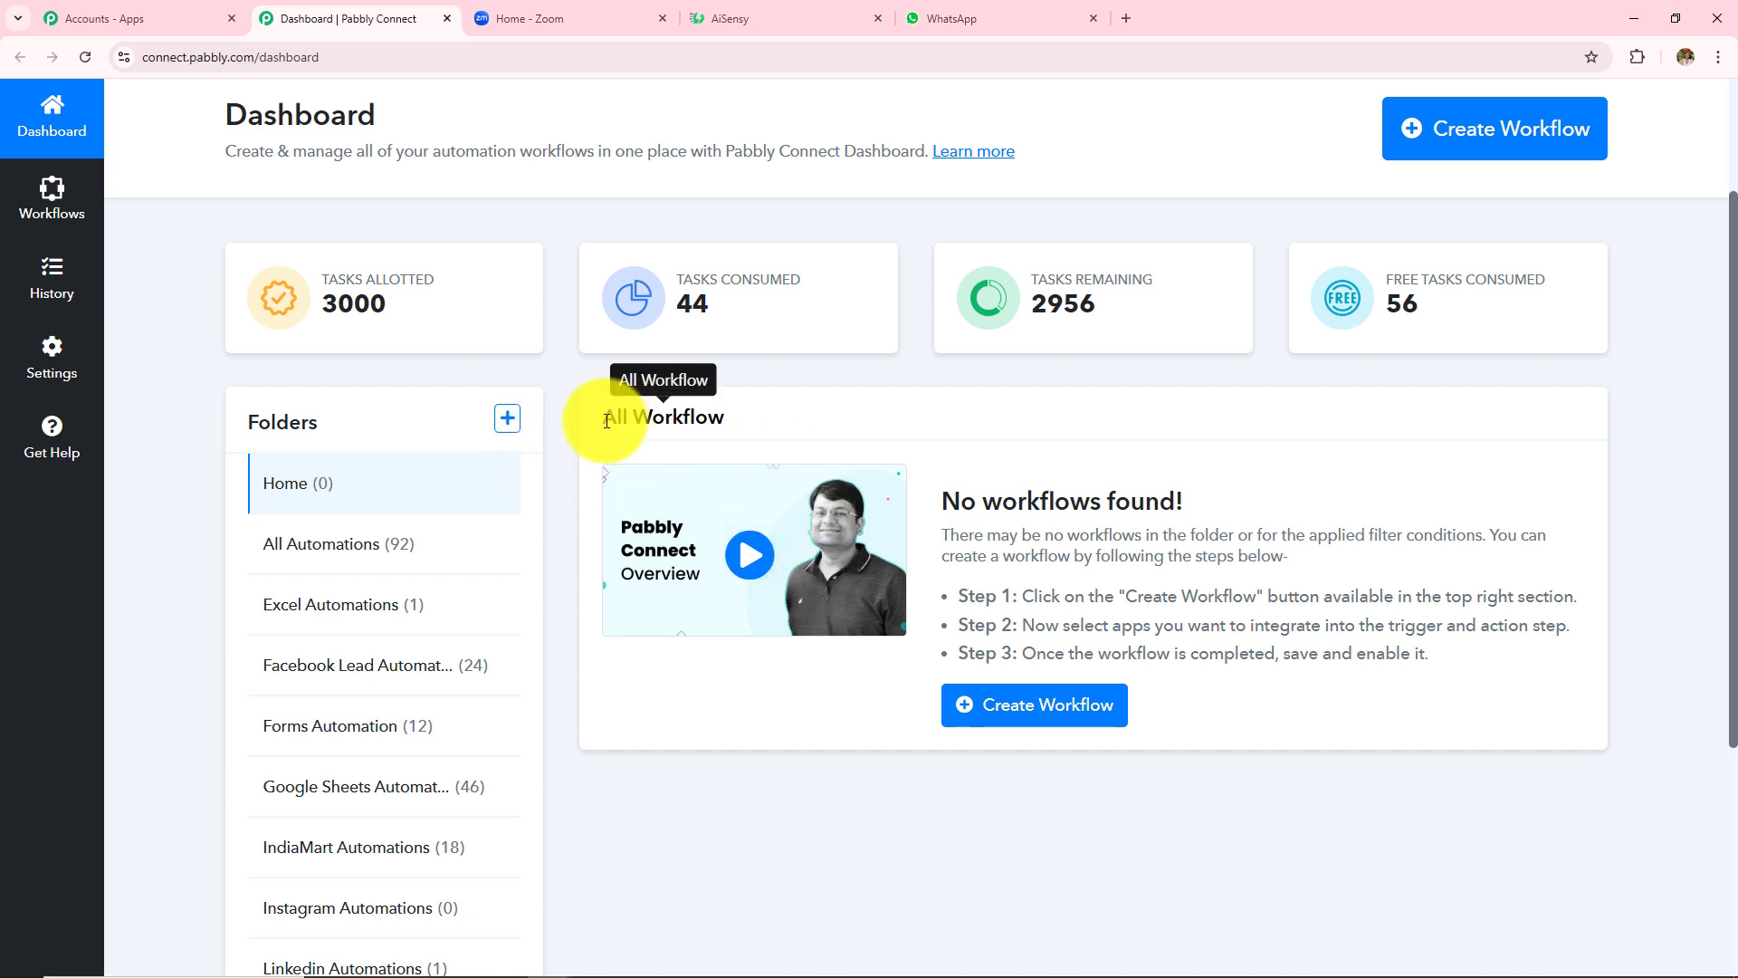
{"action": "left_click_drag", "start_coordinate": [606, 421], "coordinate": [826, 424]}
{"action": "left_click", "coordinate": [862, 836]}
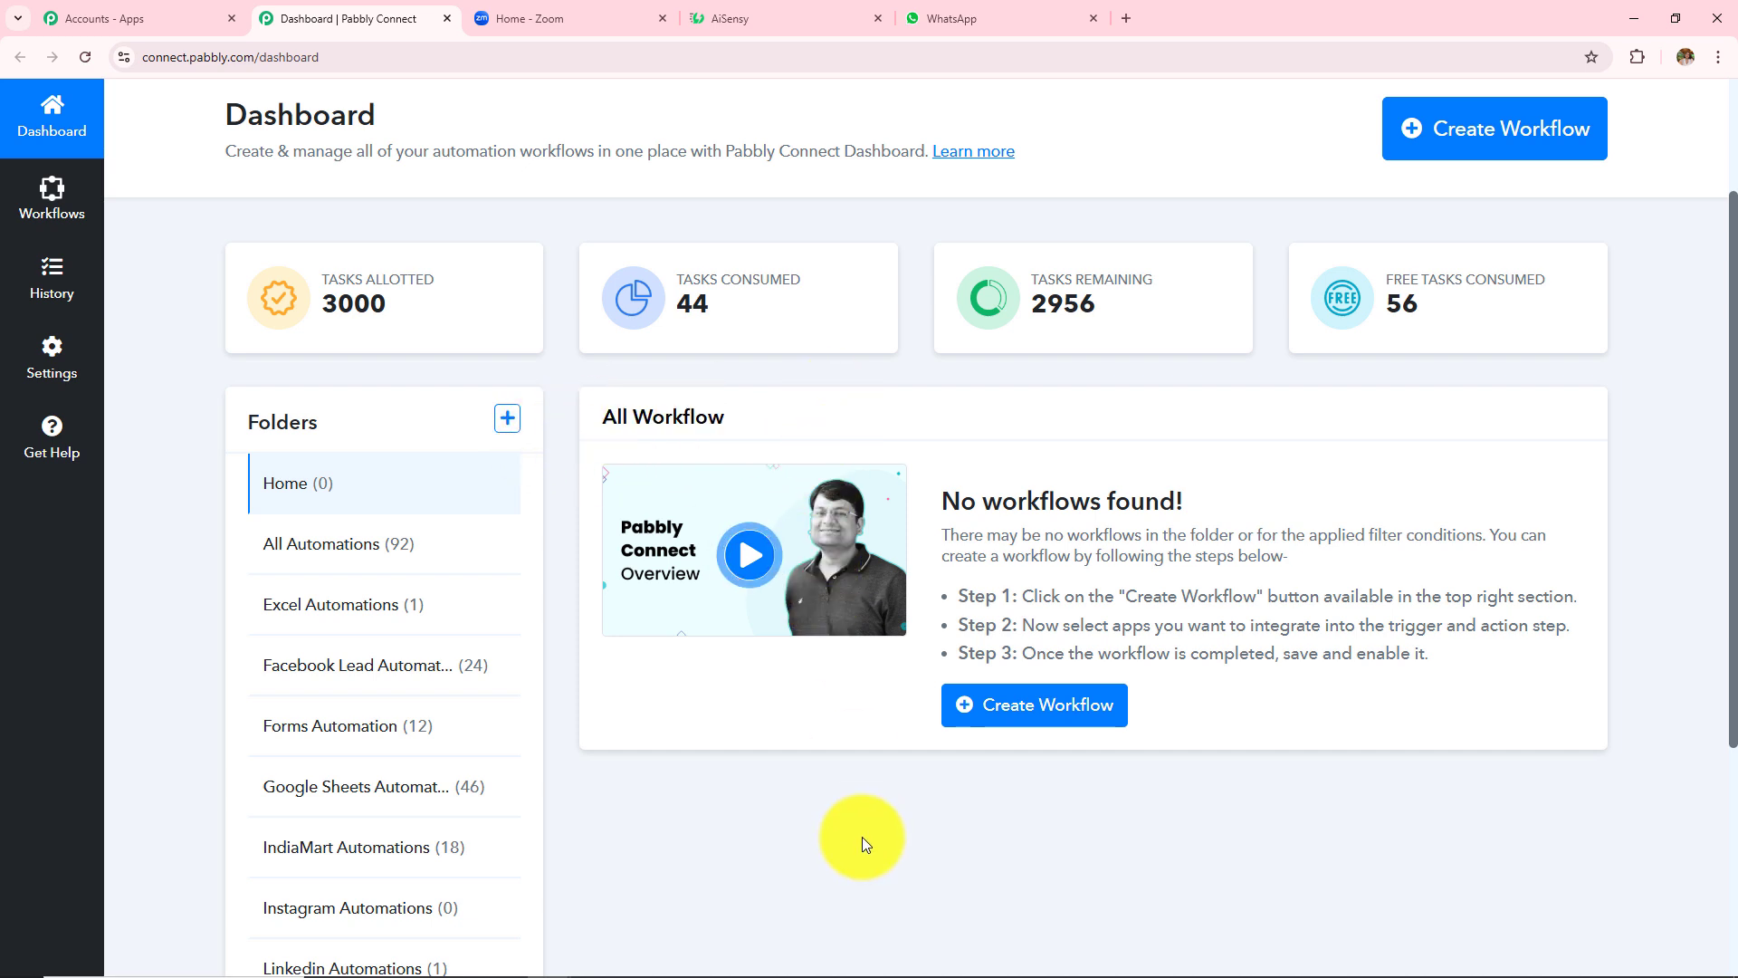
{"action": "scroll", "coordinate": [457, 660], "scroll_direction": "down", "scroll_amount": 2}
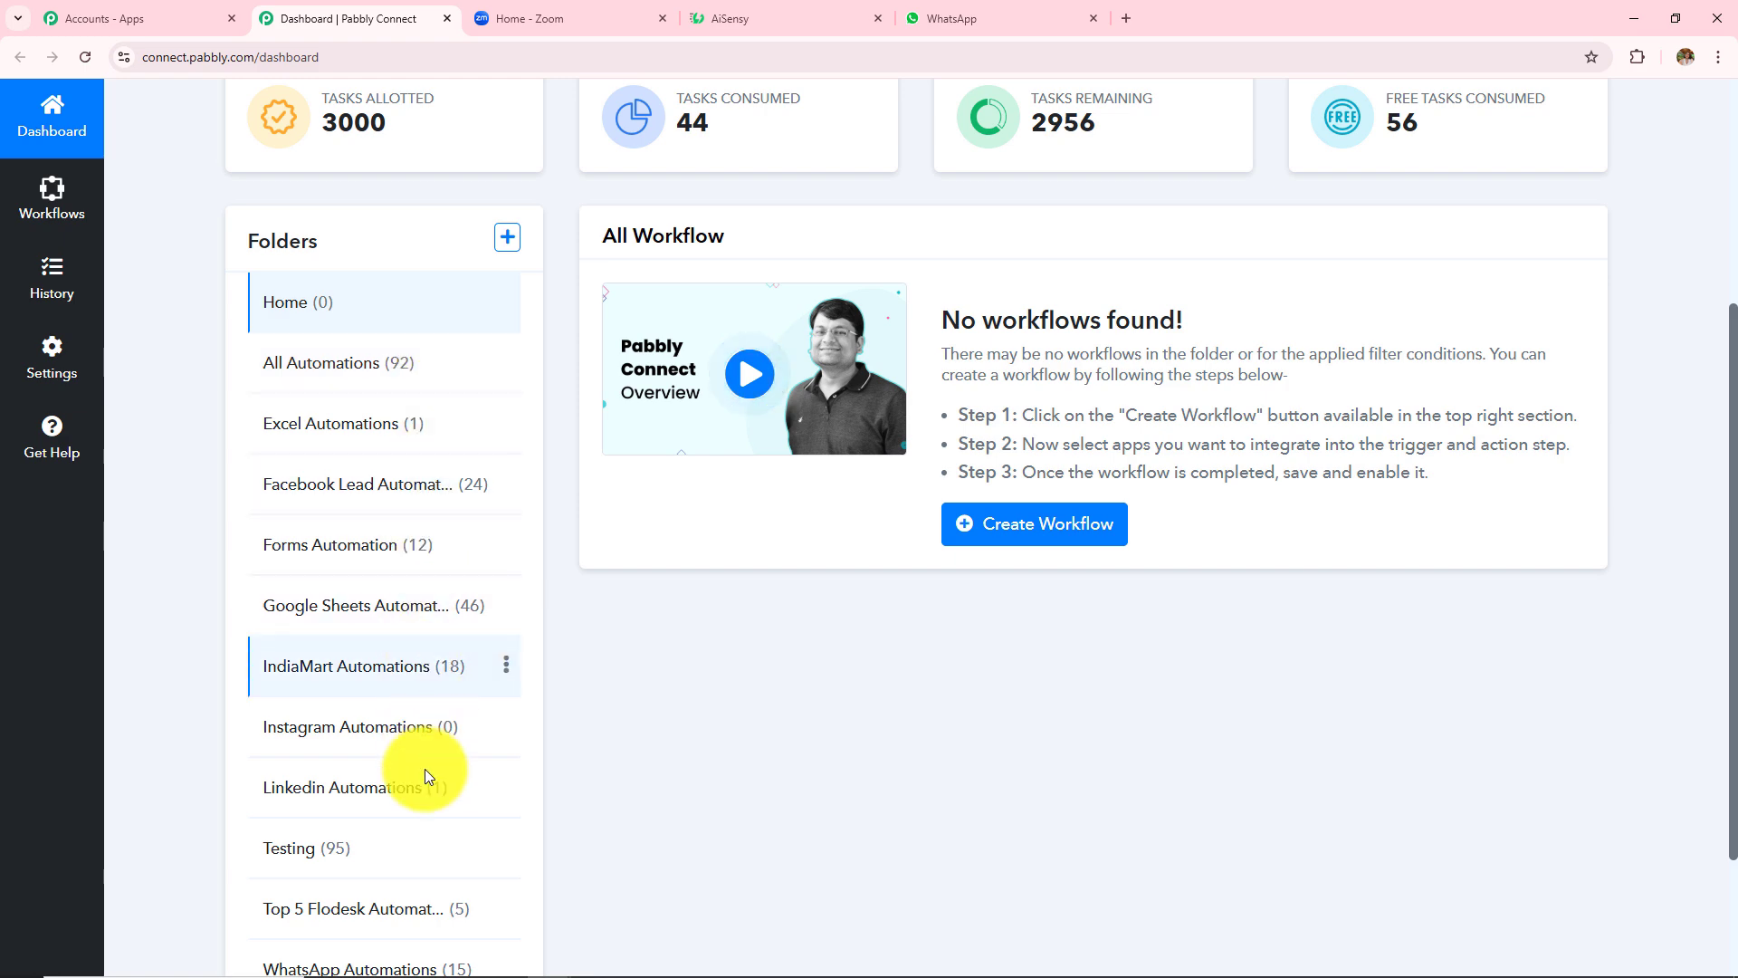
{"action": "scroll", "coordinate": [926, 775], "scroll_direction": "up", "scroll_amount": 4}
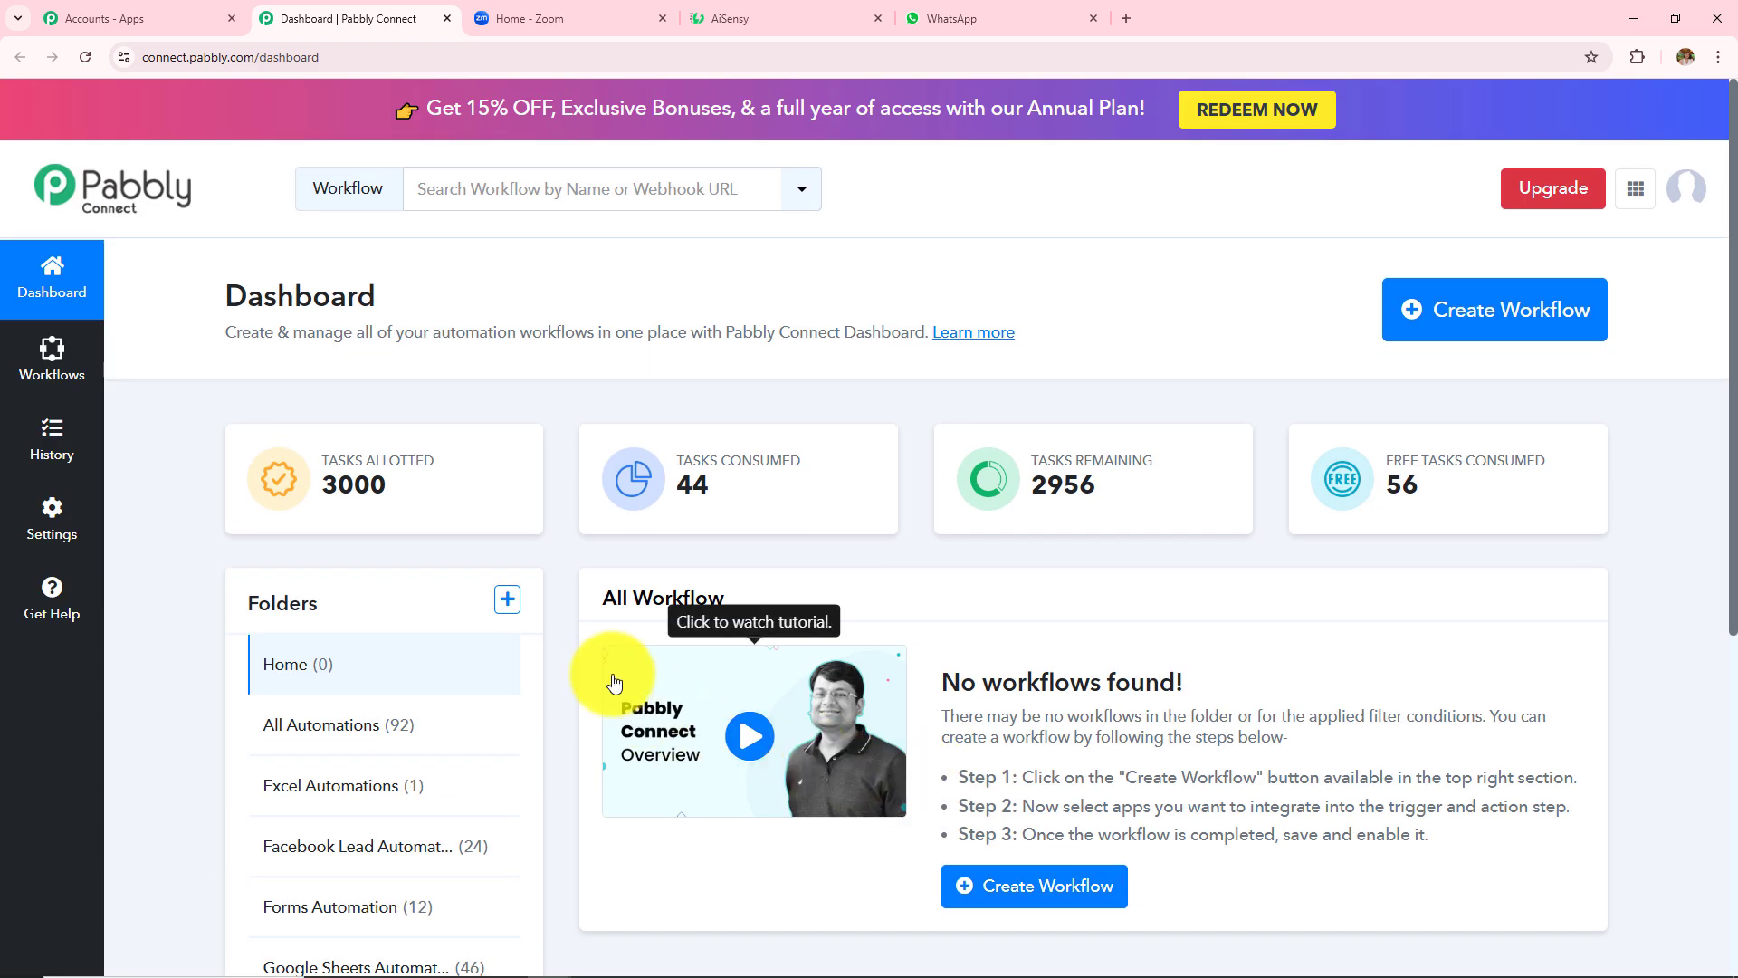
{"action": "left_click", "coordinate": [507, 598]}
{"action": "left_click_drag", "start_coordinate": [597, 432], "coordinate": [757, 433]}
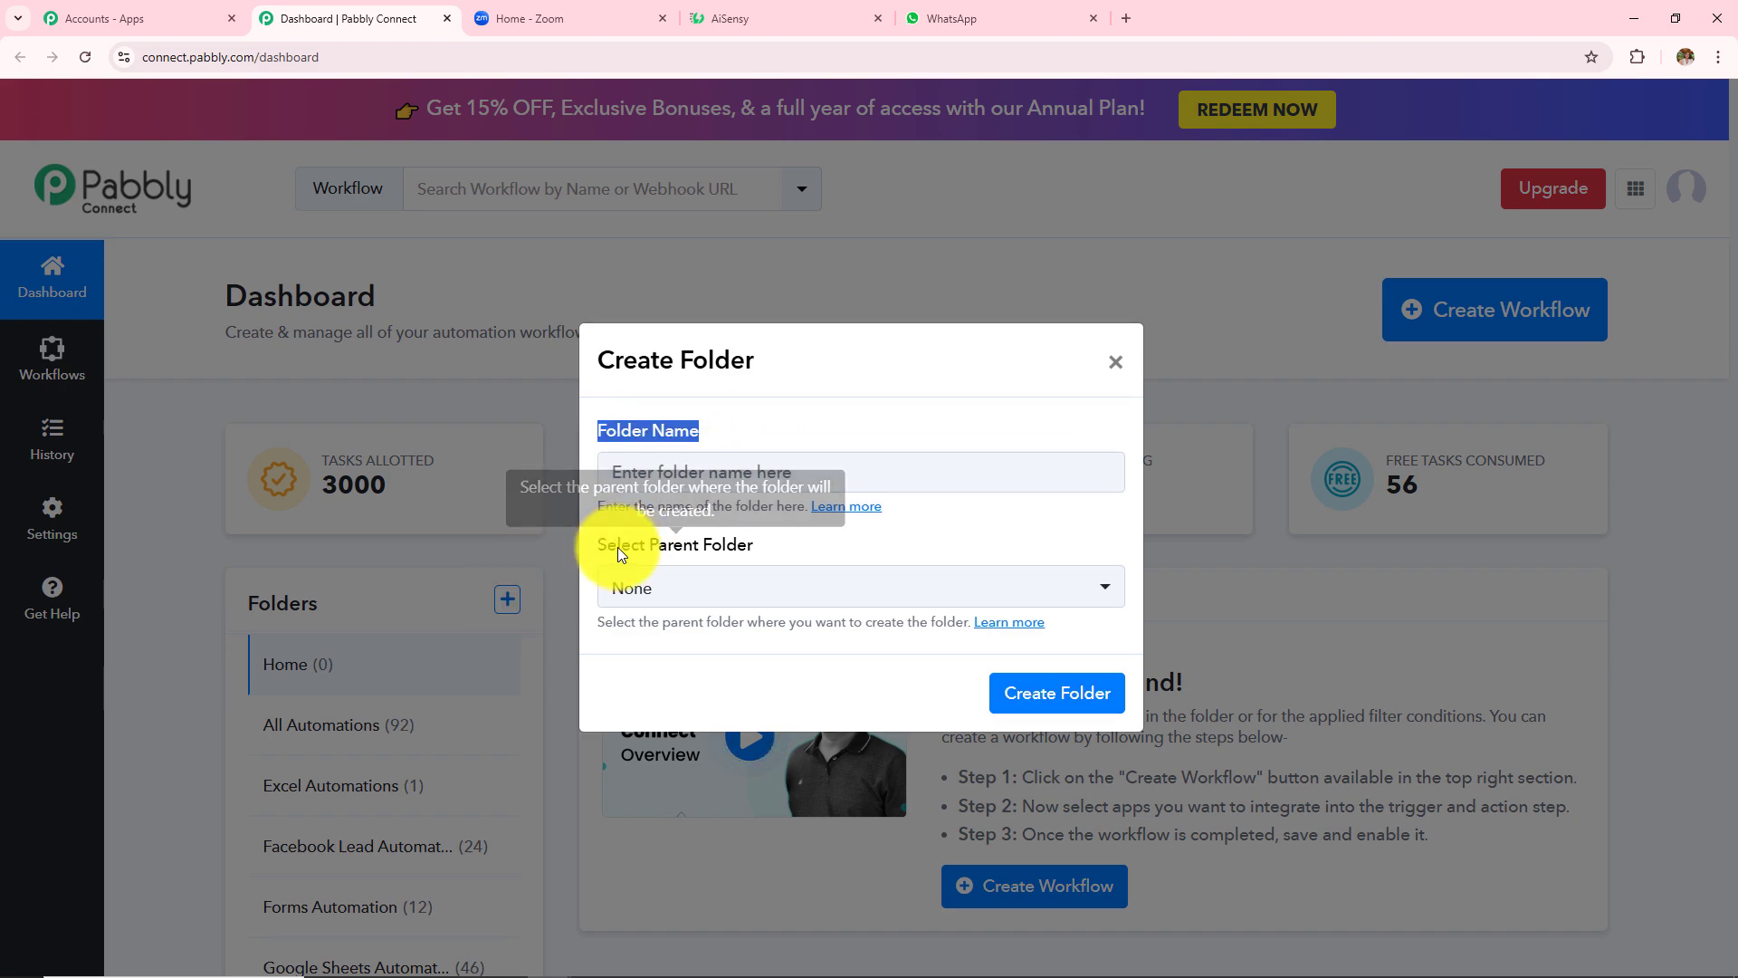
{"action": "left_click_drag", "start_coordinate": [601, 547], "coordinate": [682, 545]}
{"action": "left_click", "coordinate": [1115, 361]}
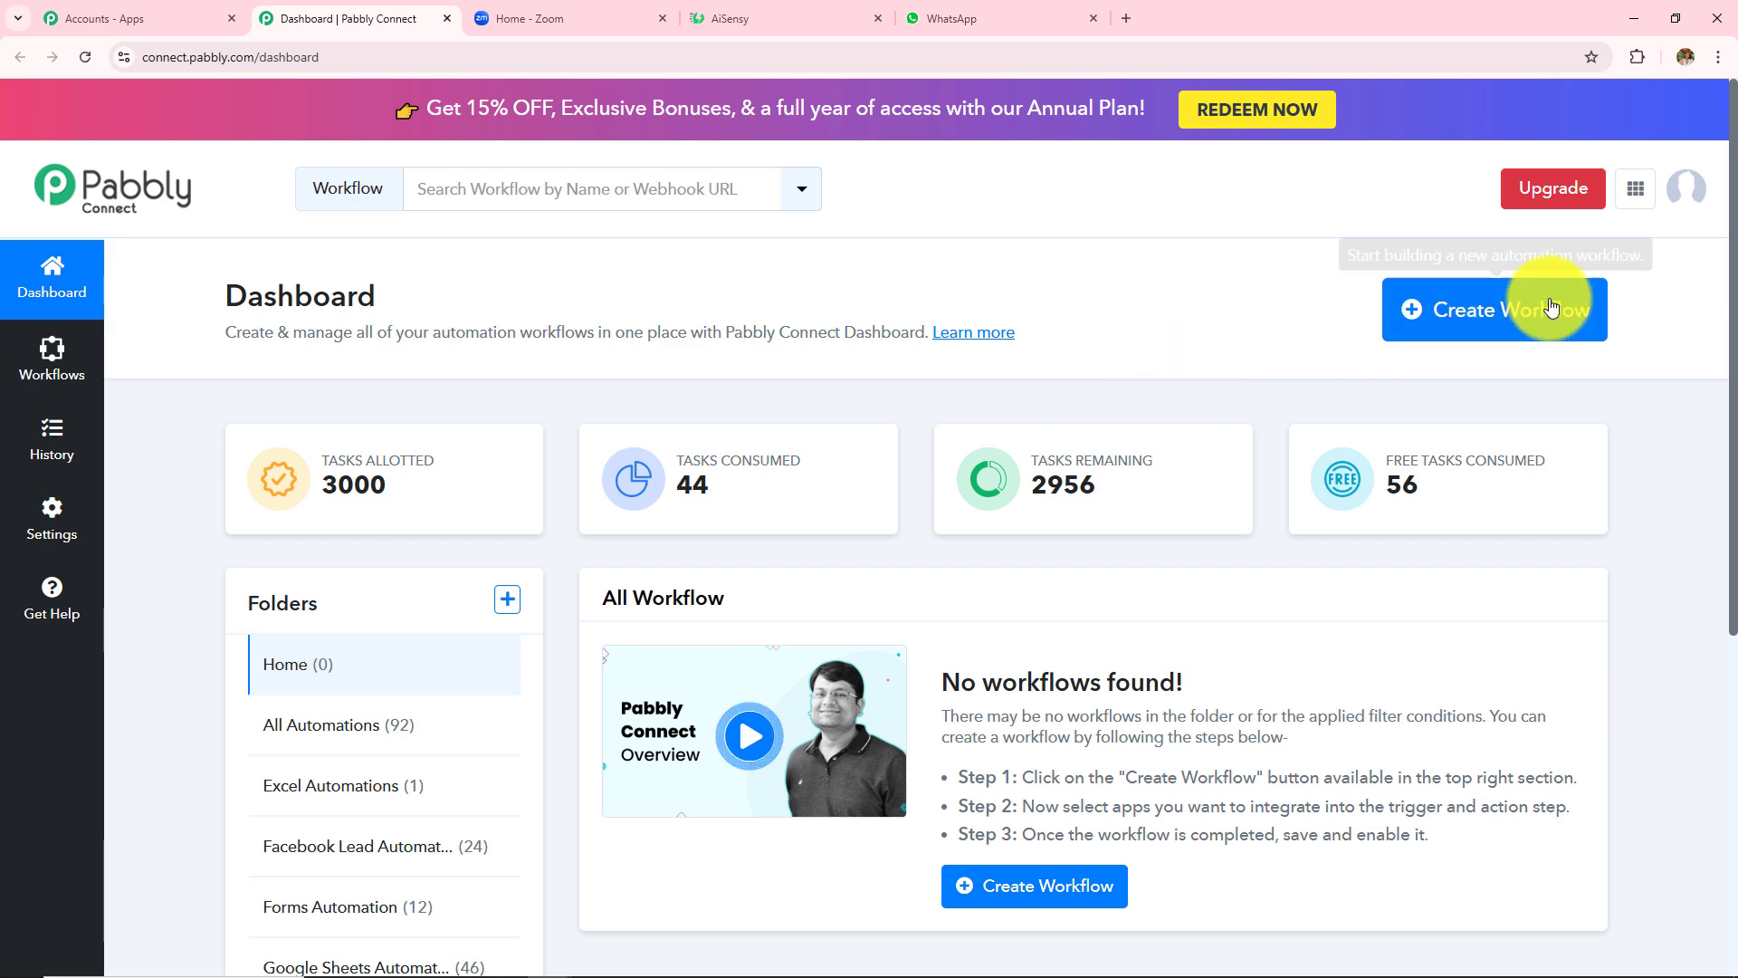
- Start a new workflow named 'How to Share Zoom Recording on WhatsApp using AiSensy'
{"action": "left_click", "coordinate": [1475, 340]}
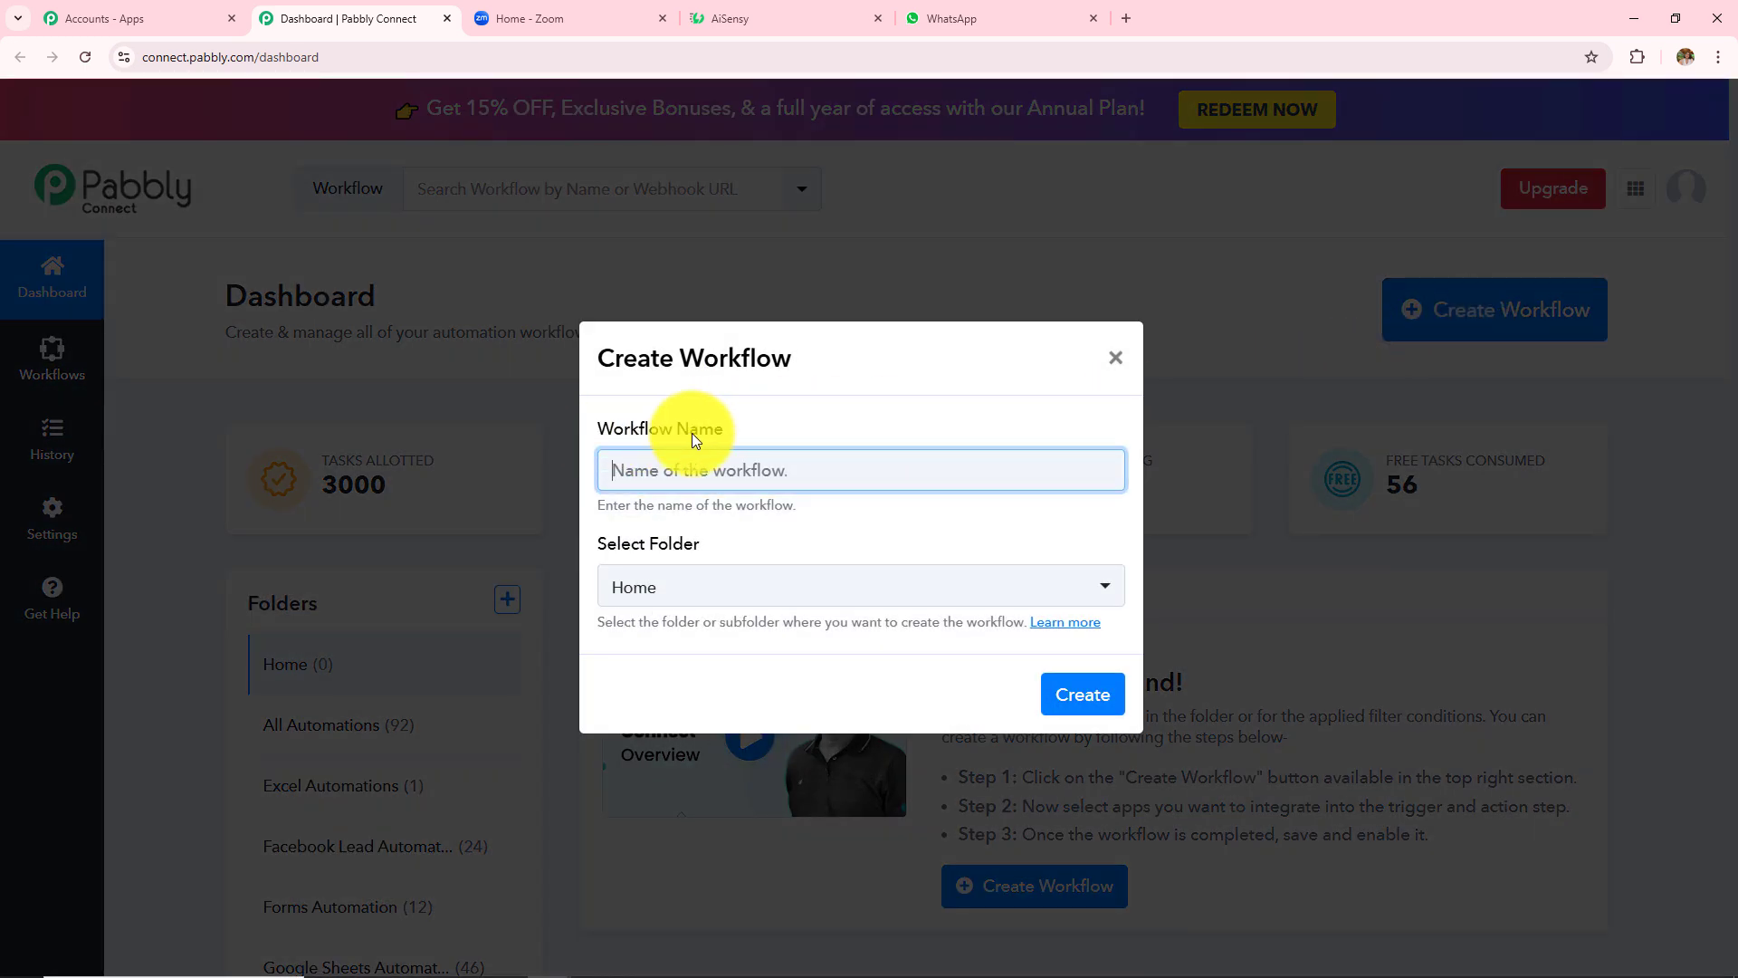
{"action": "left_click", "coordinate": [636, 593]}
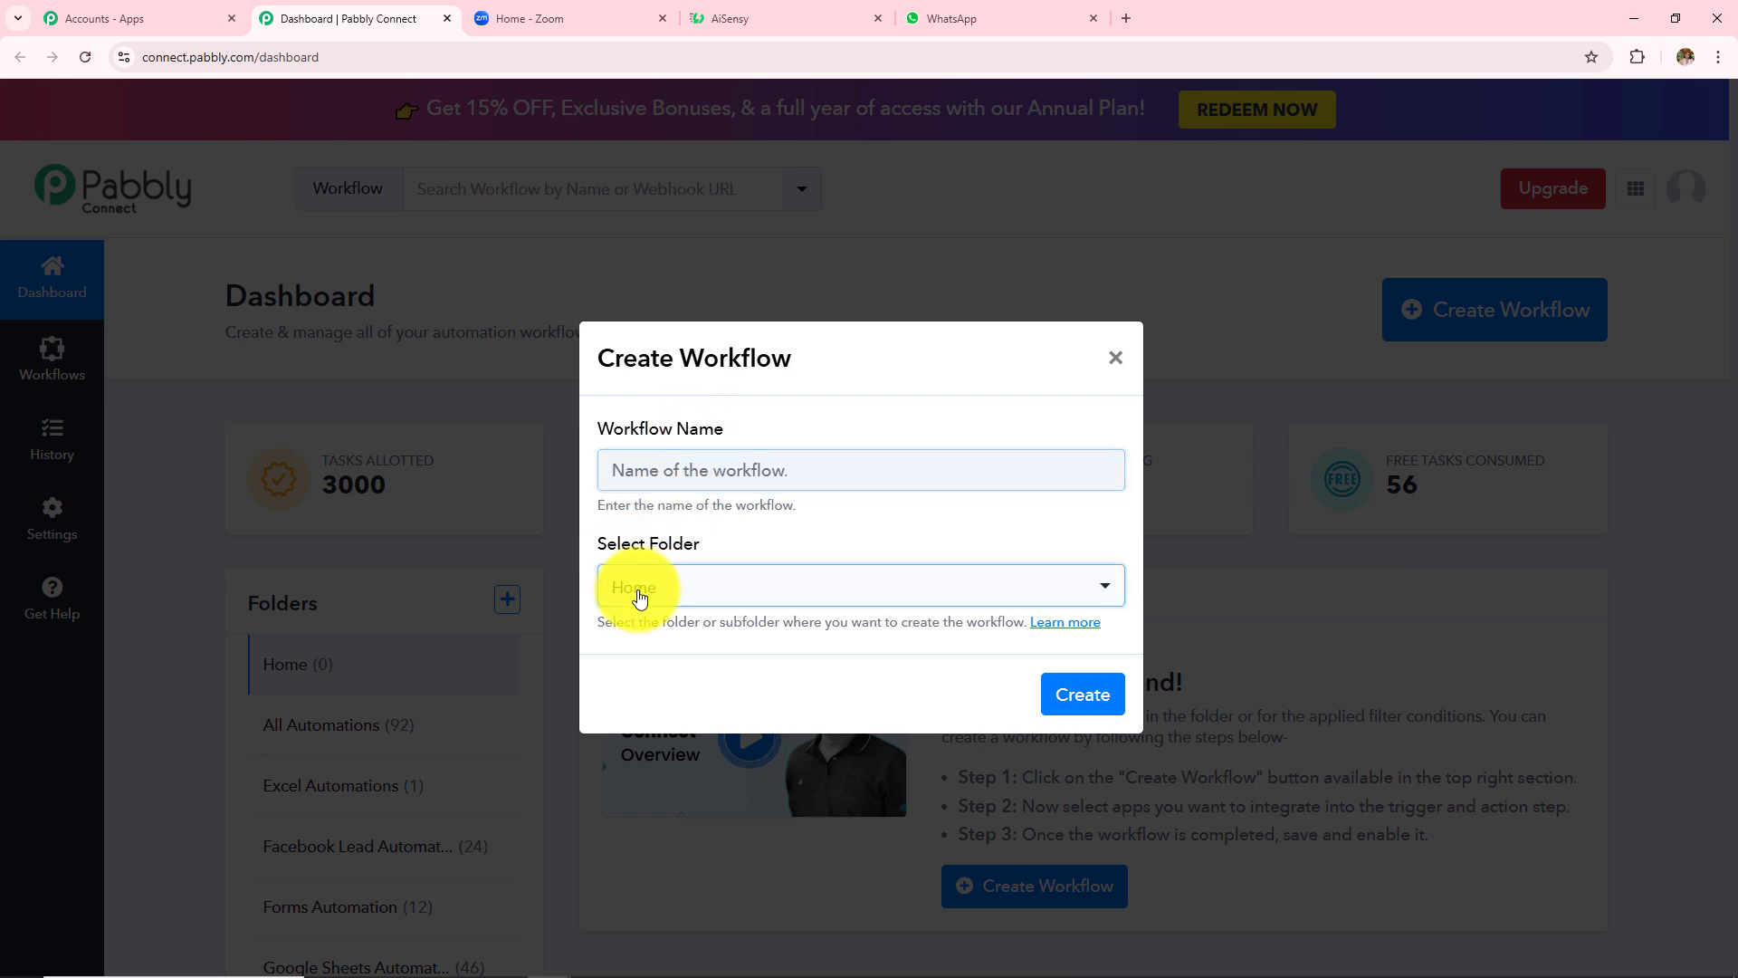
{"action": "scroll", "coordinate": [718, 497], "scroll_direction": "down", "scroll_amount": 2}
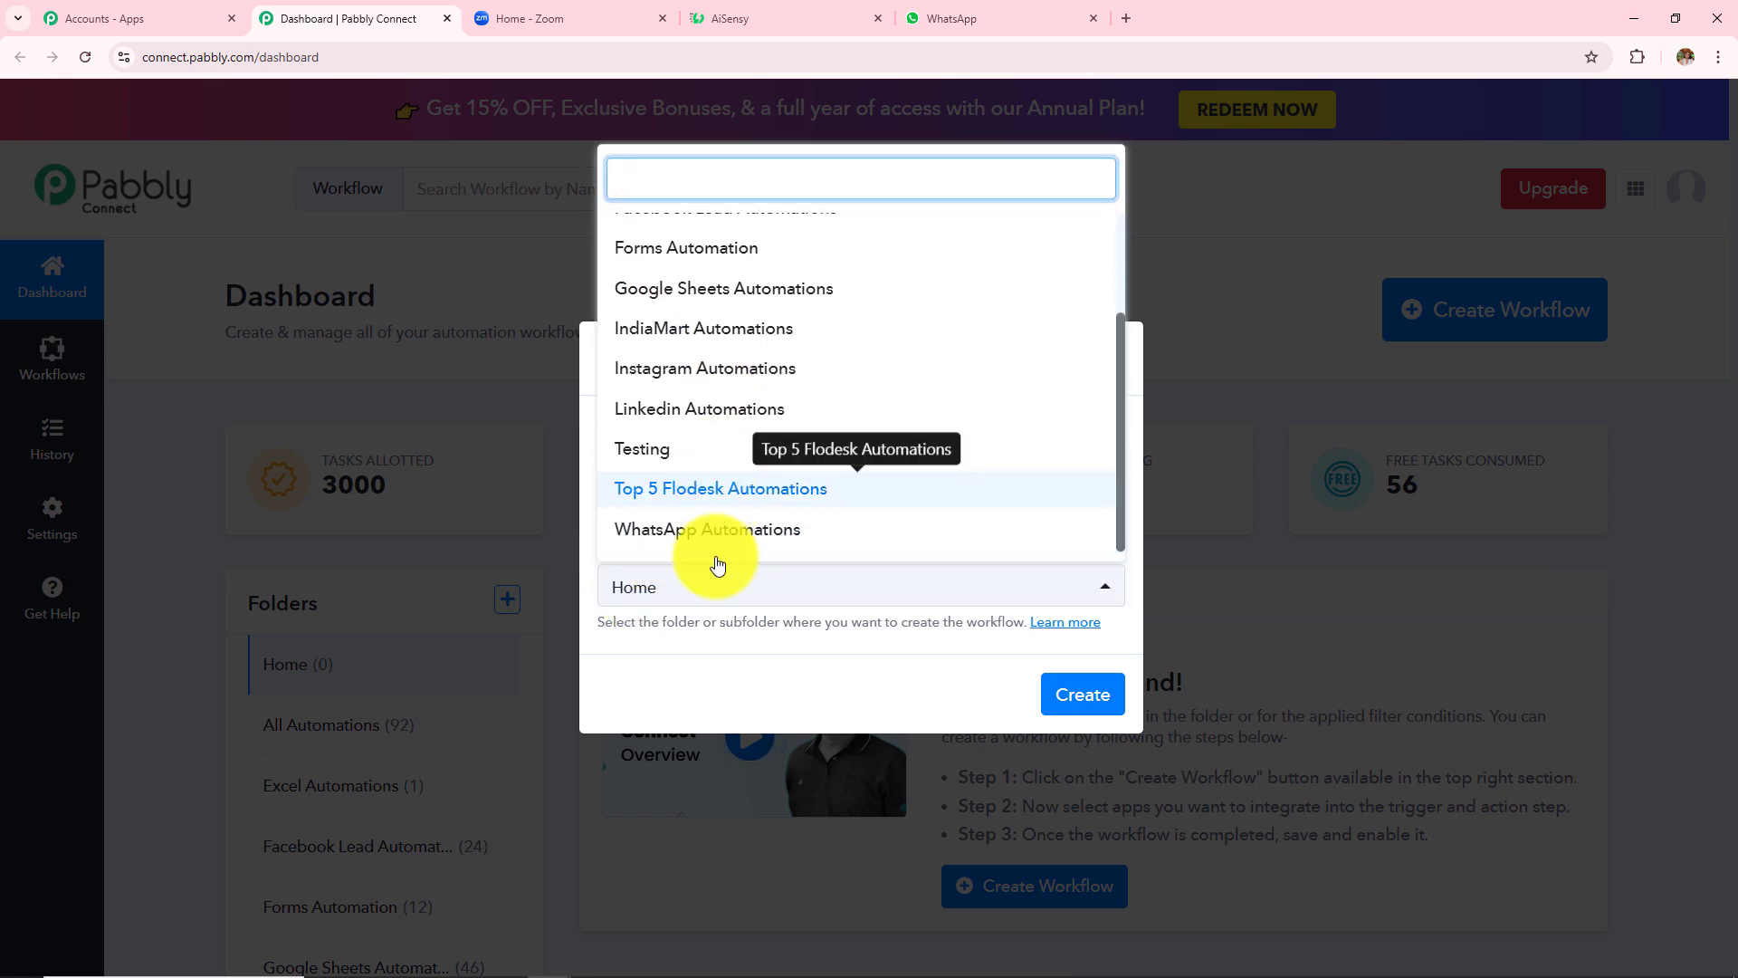
{"action": "left_click", "coordinate": [730, 654]}
{"action": "left_click", "coordinate": [712, 477]}
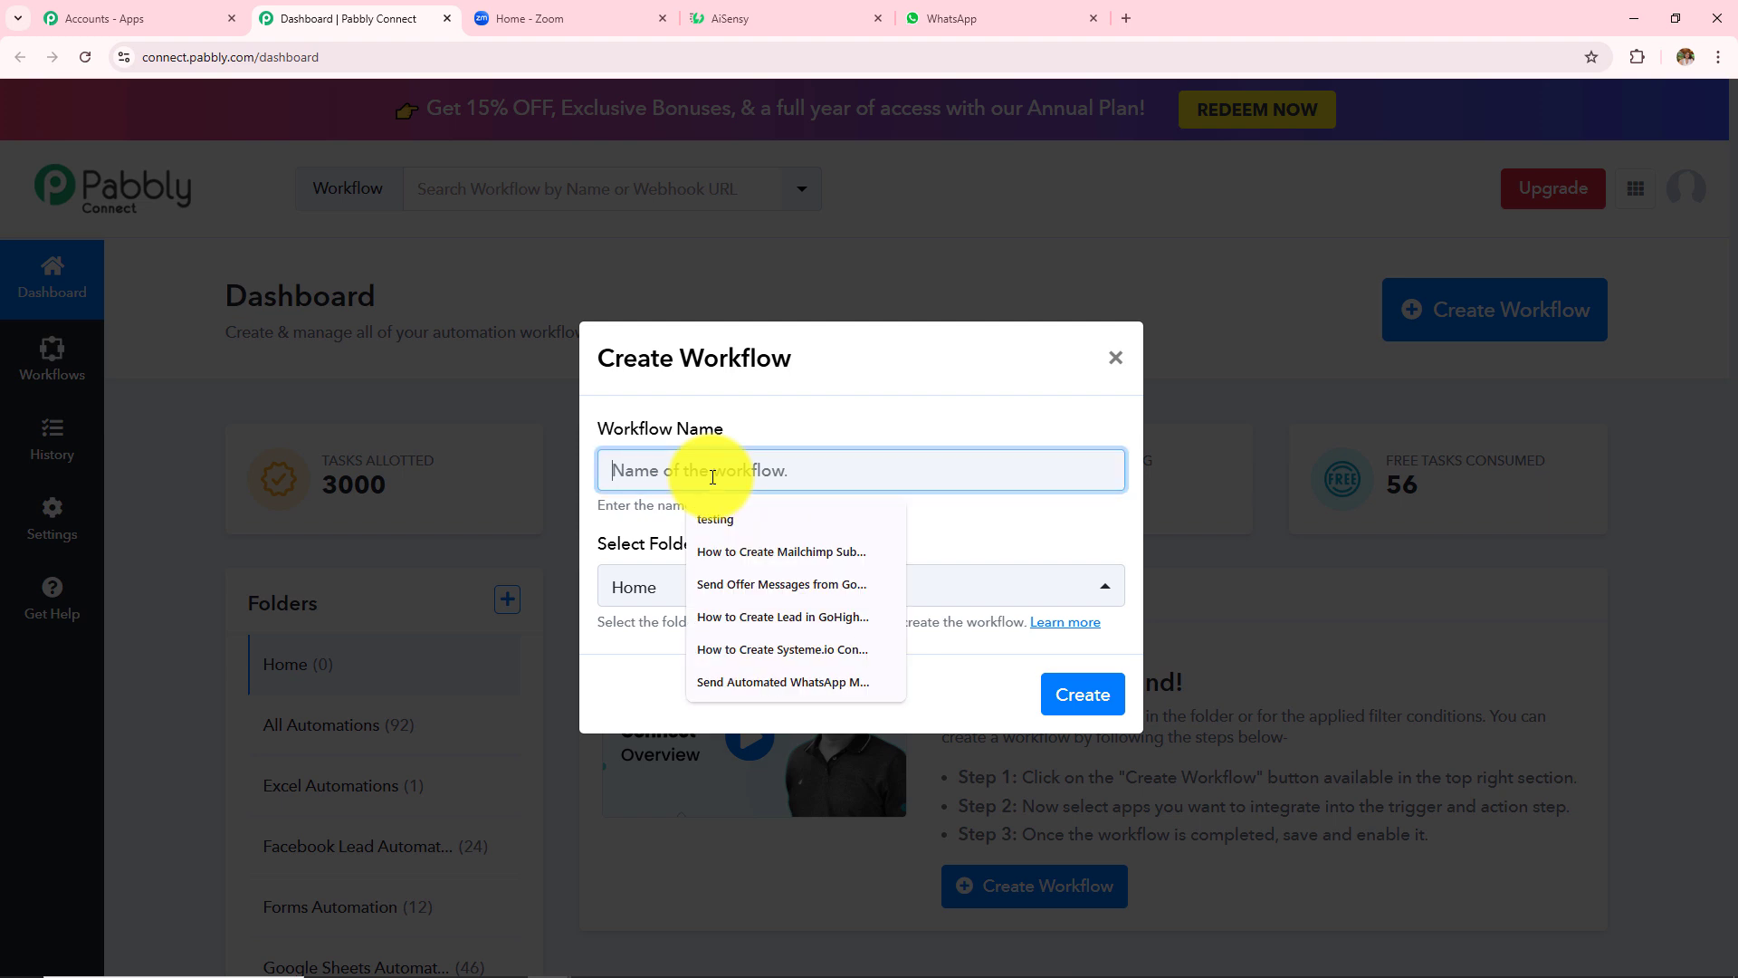
{"action": "type", "text": "How to Share Zoom Recording on WhatsApp using AiSensy"}
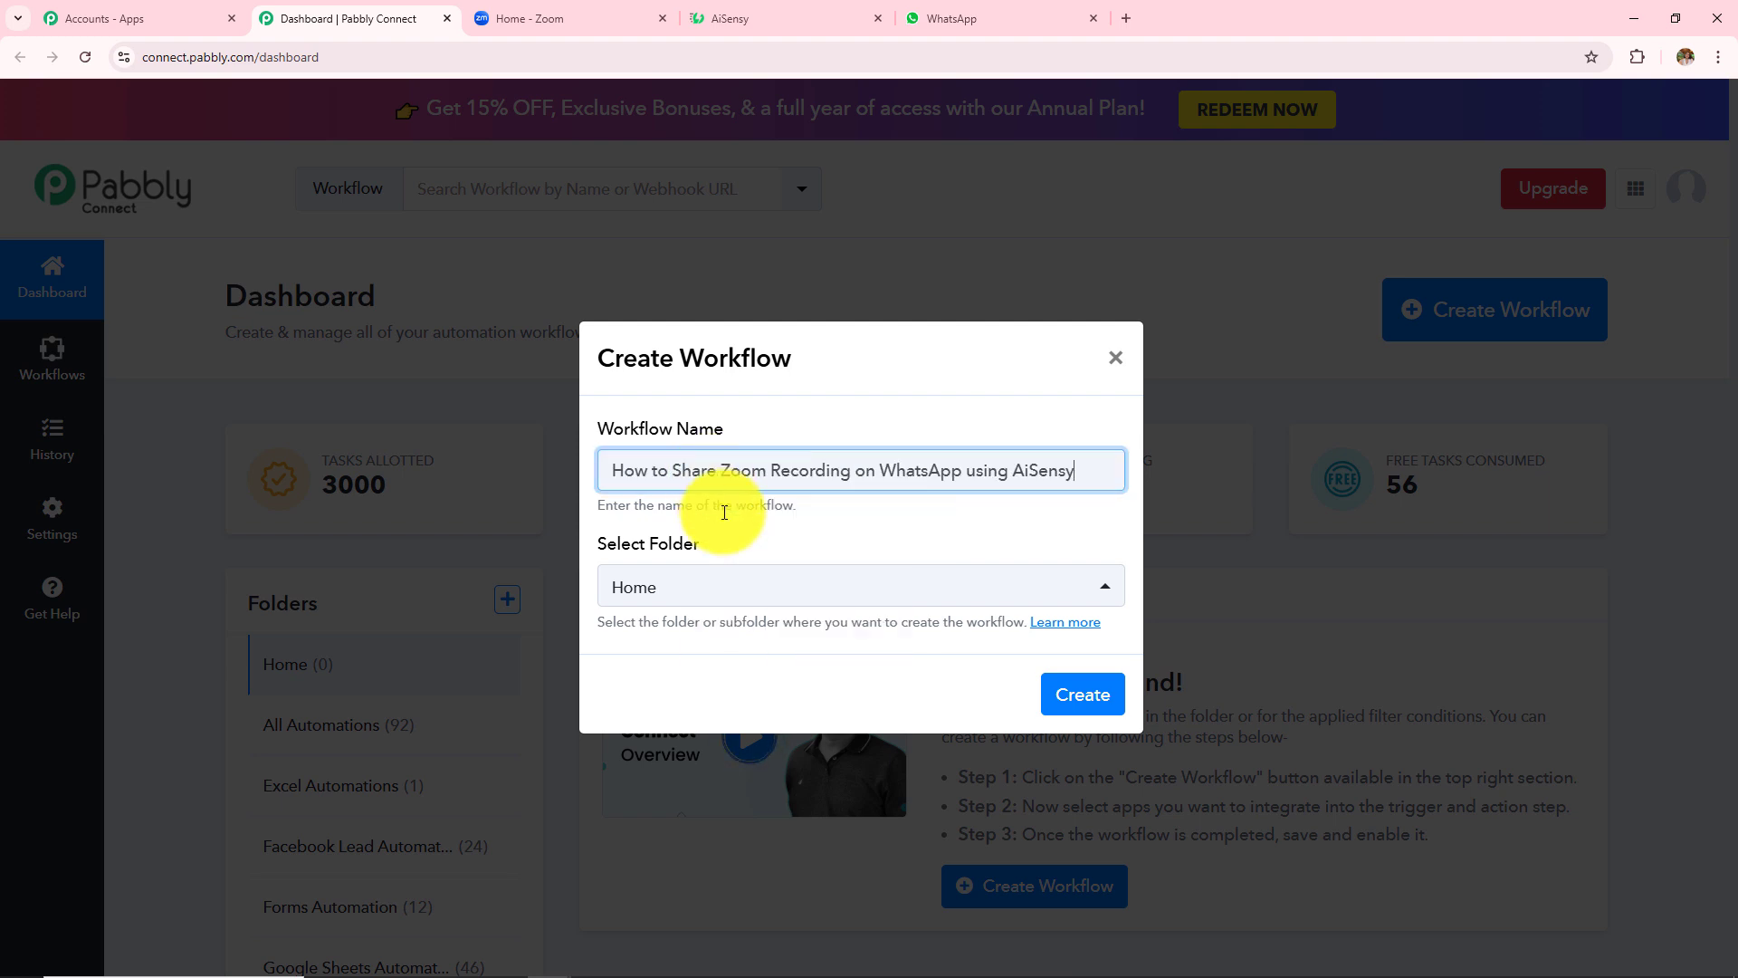
- Put the workflow in the WhatsApp Automations folder and create it
{"action": "left_click", "coordinate": [748, 586]}
{"action": "scroll", "coordinate": [753, 457], "scroll_direction": "down", "scroll_amount": 3}
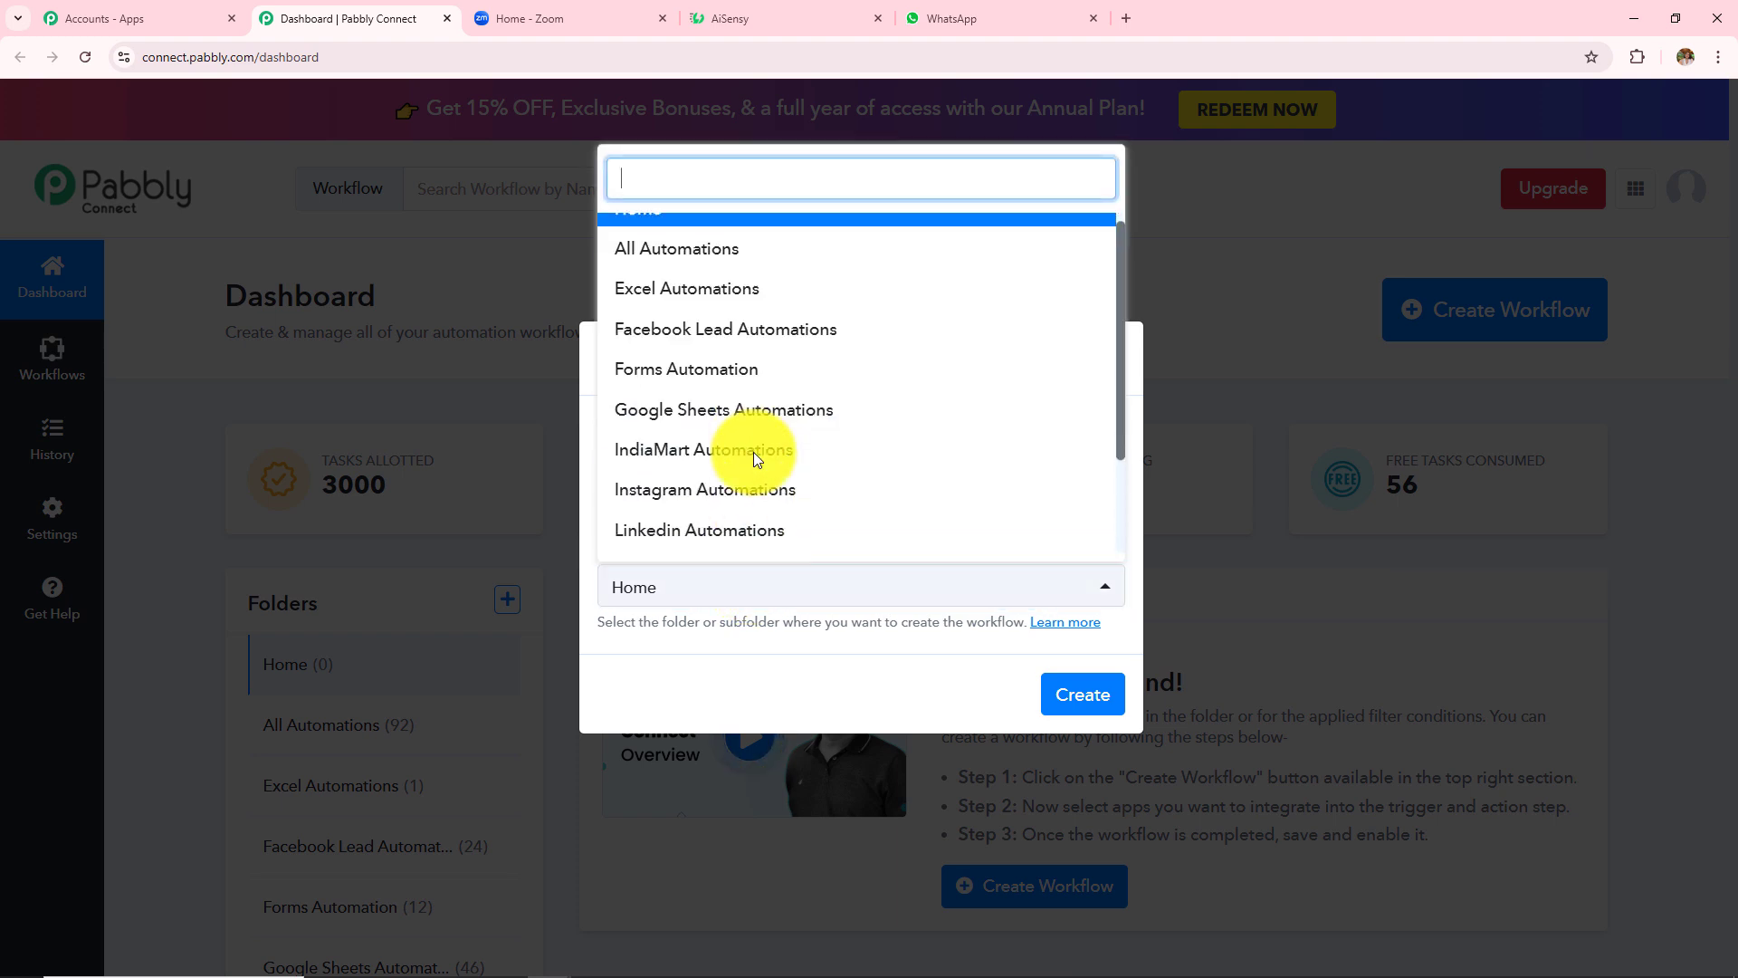
{"action": "scroll", "coordinate": [753, 457], "scroll_direction": "up", "scroll_amount": 3}
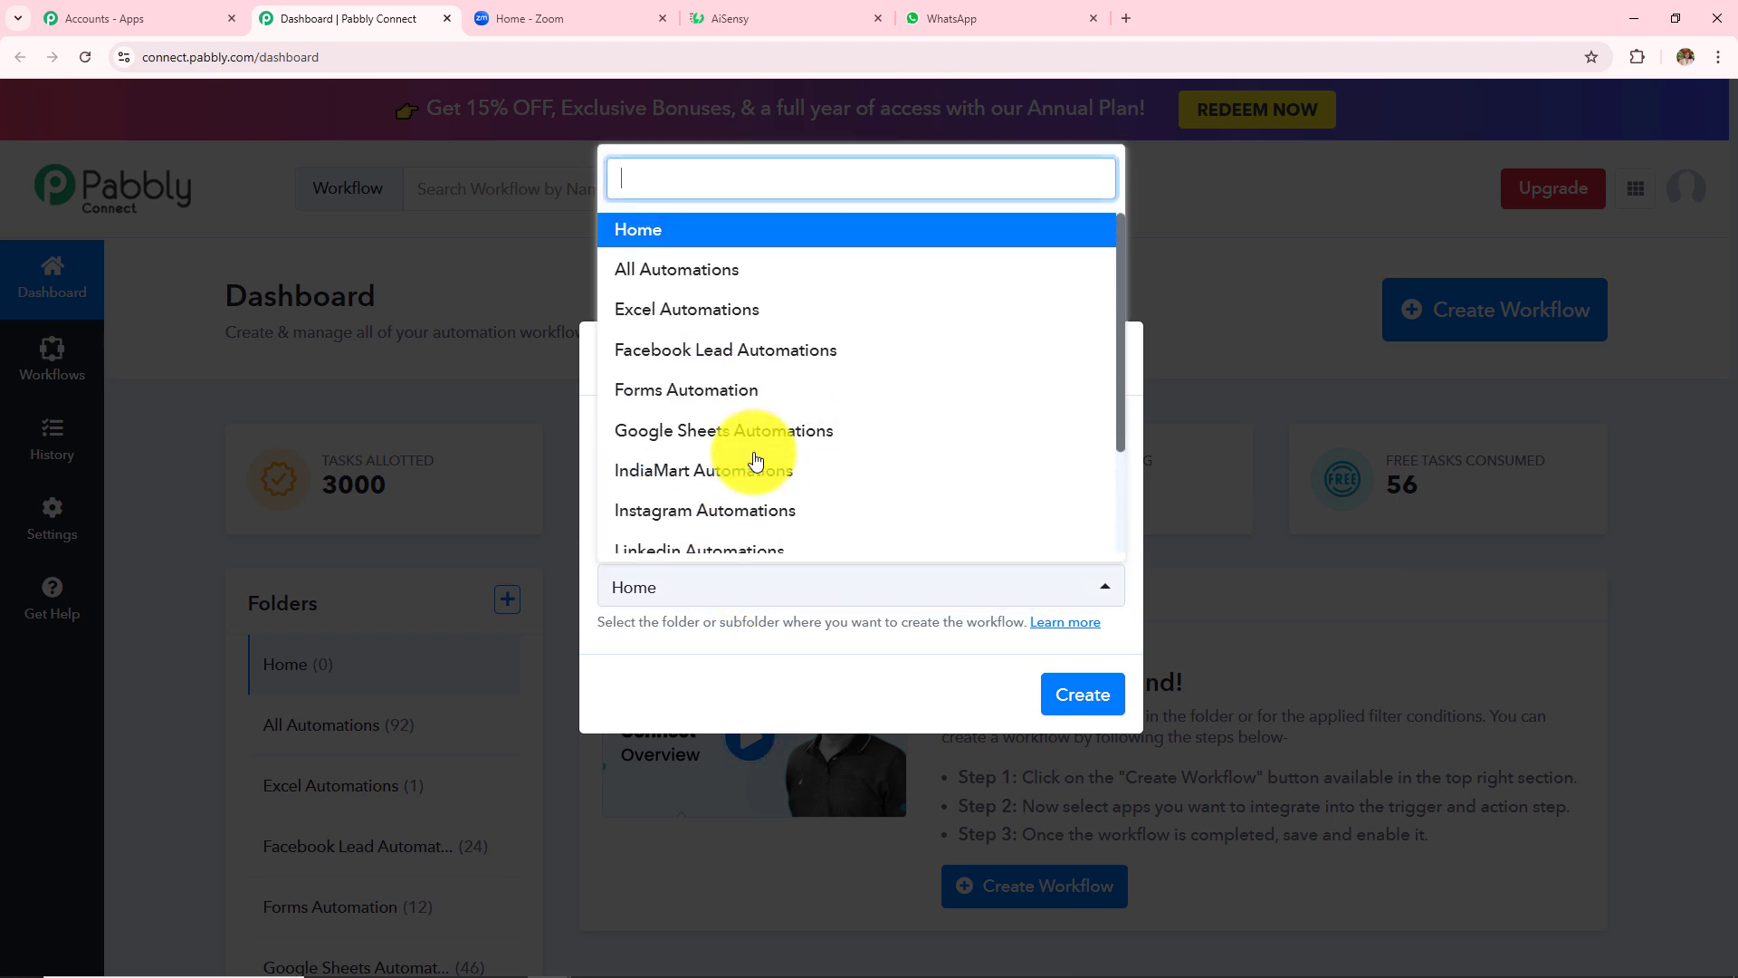
{"action": "scroll", "coordinate": [756, 460], "scroll_direction": "down", "scroll_amount": 3}
{"action": "scroll", "coordinate": [756, 460], "scroll_direction": "up", "scroll_amount": 2}
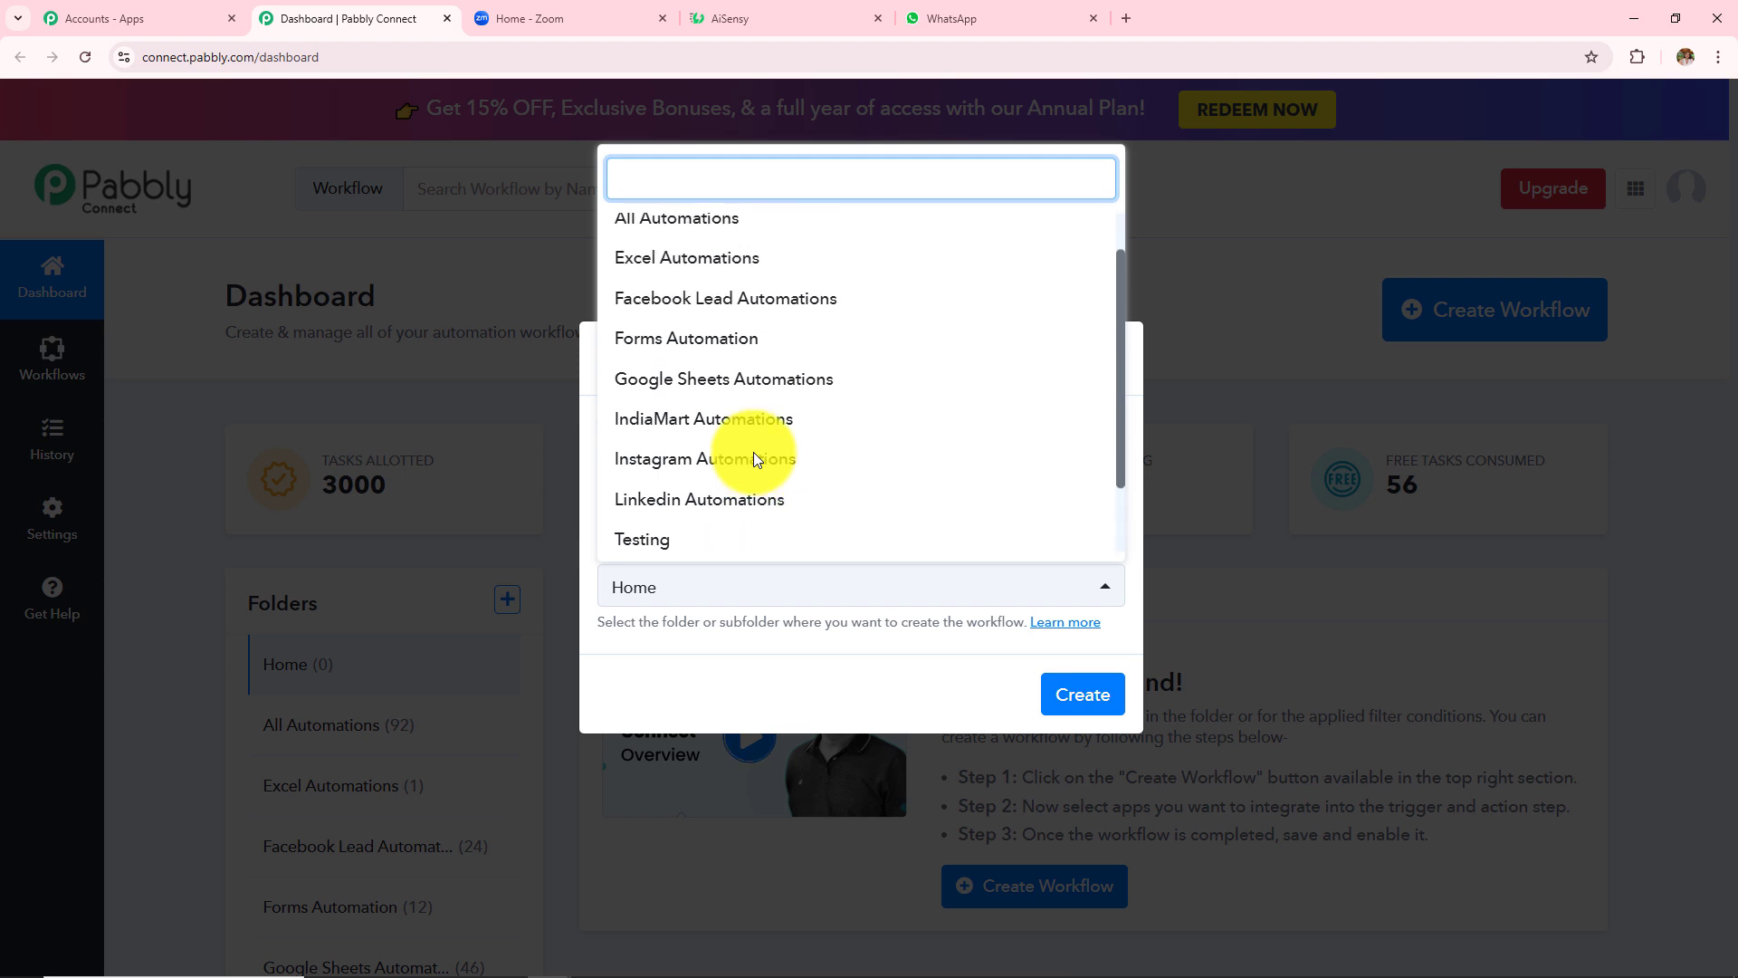
{"action": "scroll", "coordinate": [756, 460], "scroll_direction": "down", "scroll_amount": 2}
{"action": "left_click", "coordinate": [748, 532]}
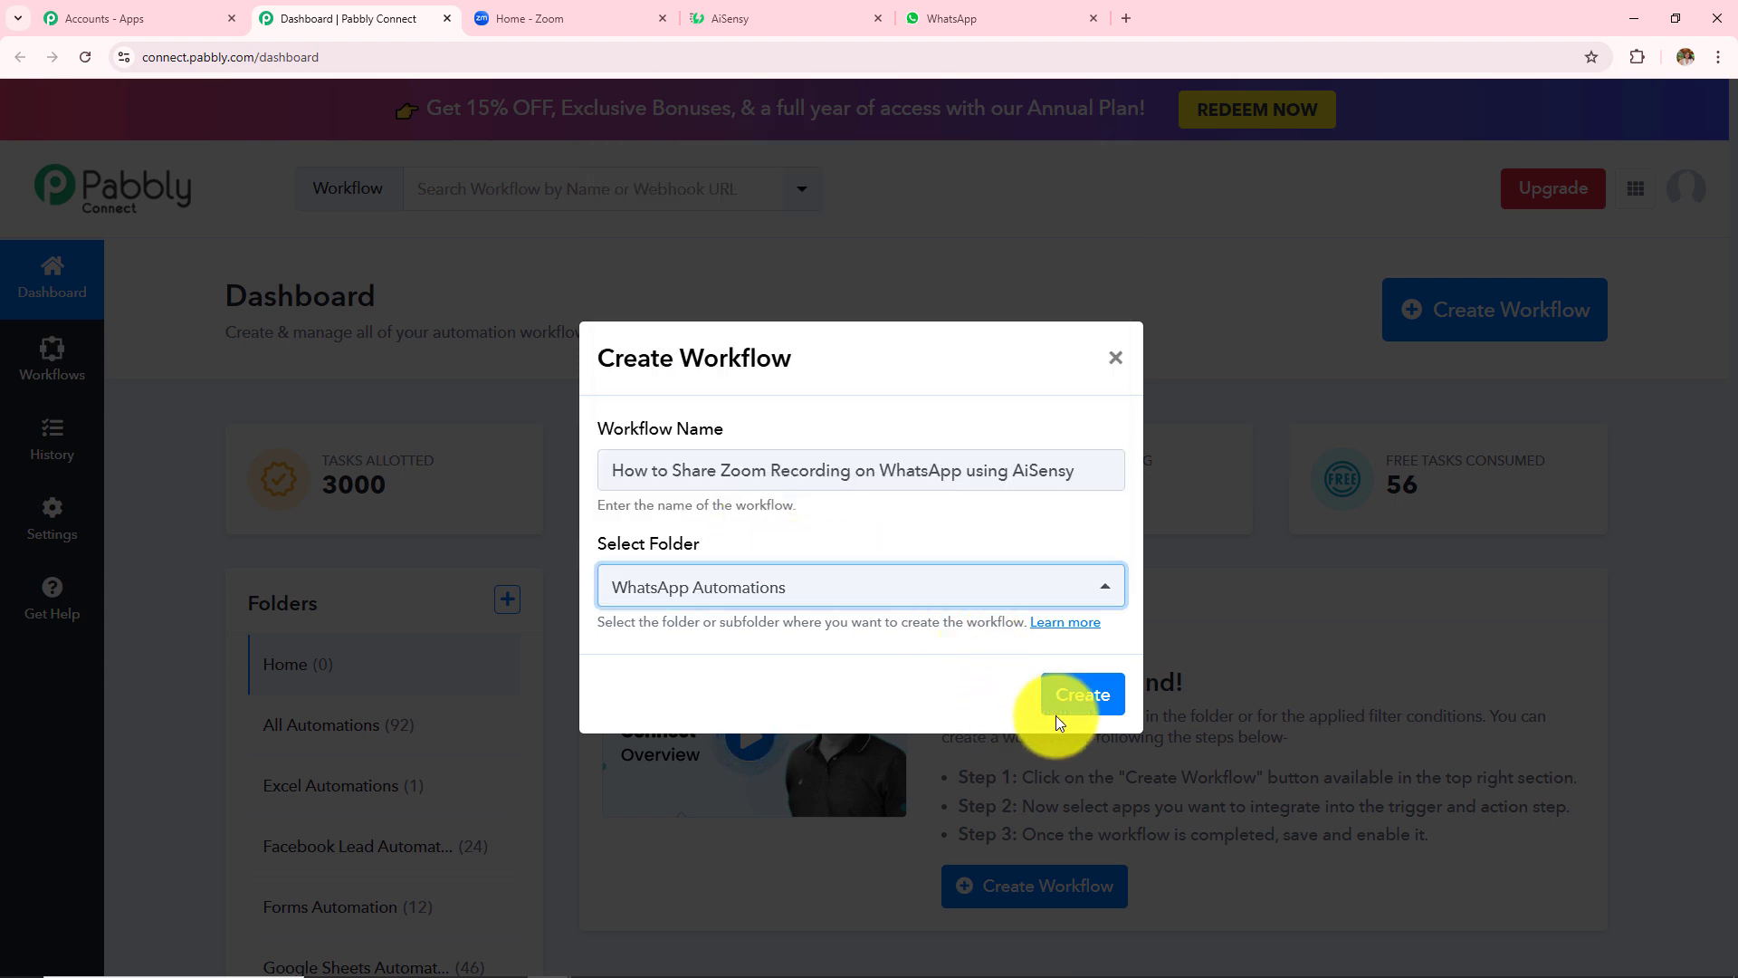
{"action": "left_click", "coordinate": [1084, 697]}
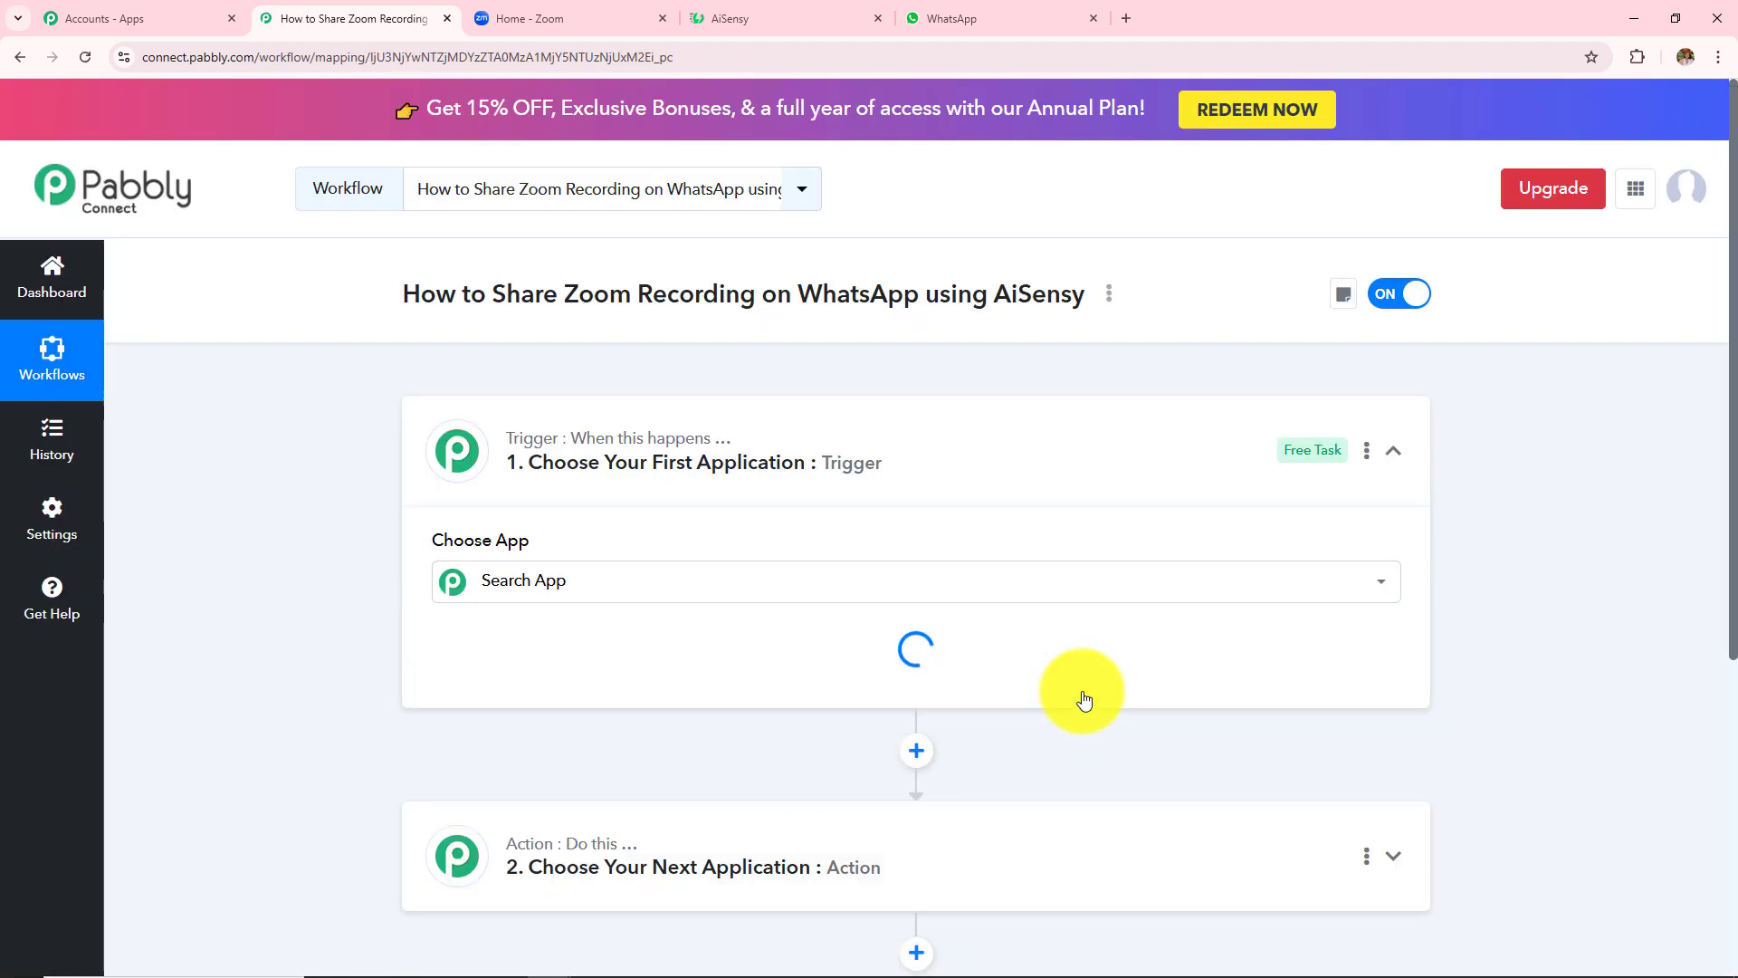
- Collapse the trigger step and go over the workflow title, highlighting its Zoom Recording and WhatsApp parts
{"action": "left_click", "coordinate": [1391, 454]}
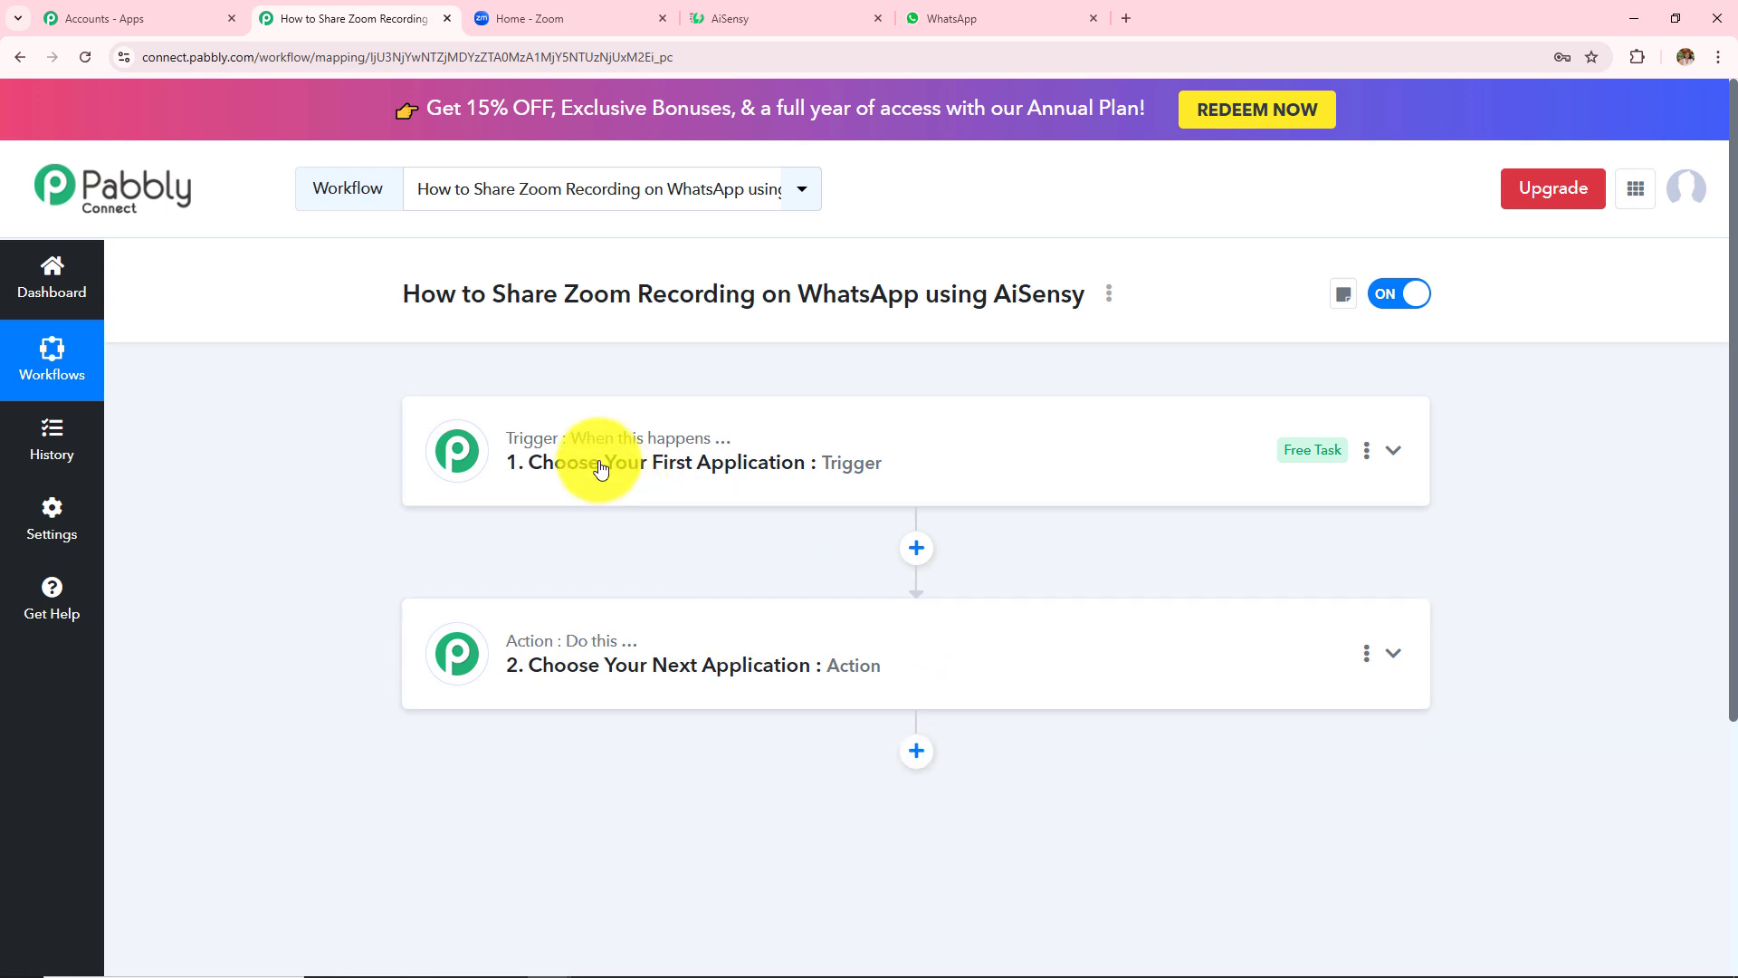
{"action": "mouse_move", "coordinate": [582, 646]}
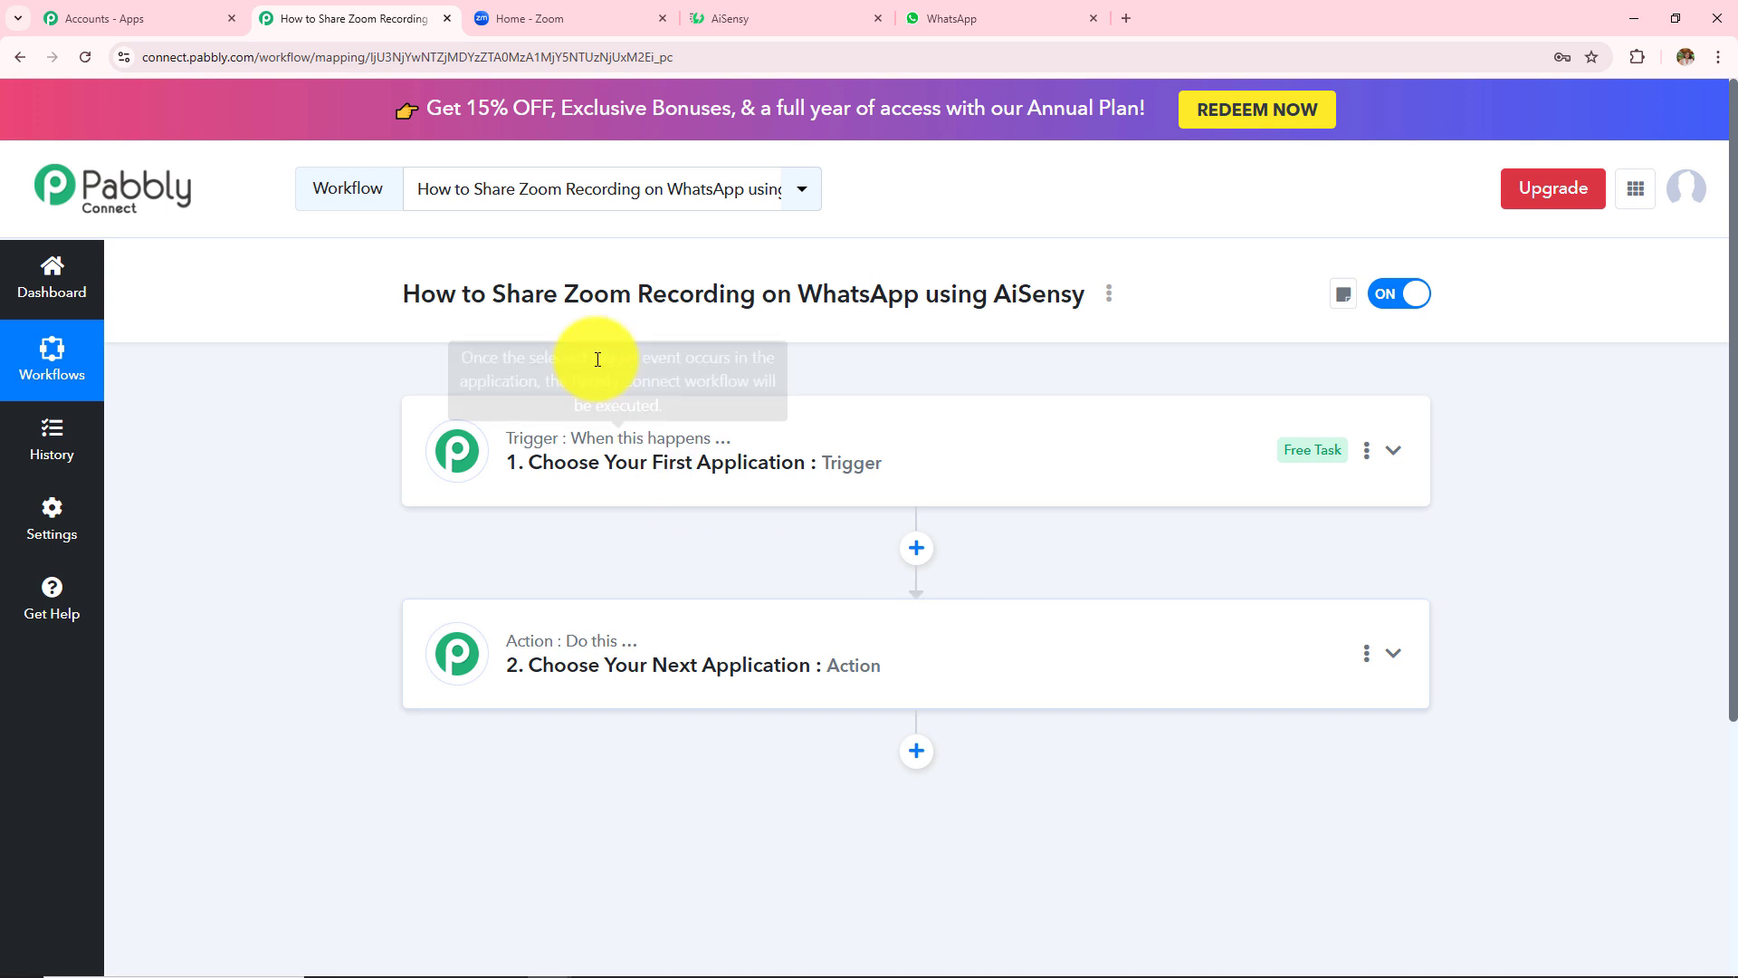
{"action": "left_click_drag", "start_coordinate": [520, 293], "coordinate": [951, 292]}
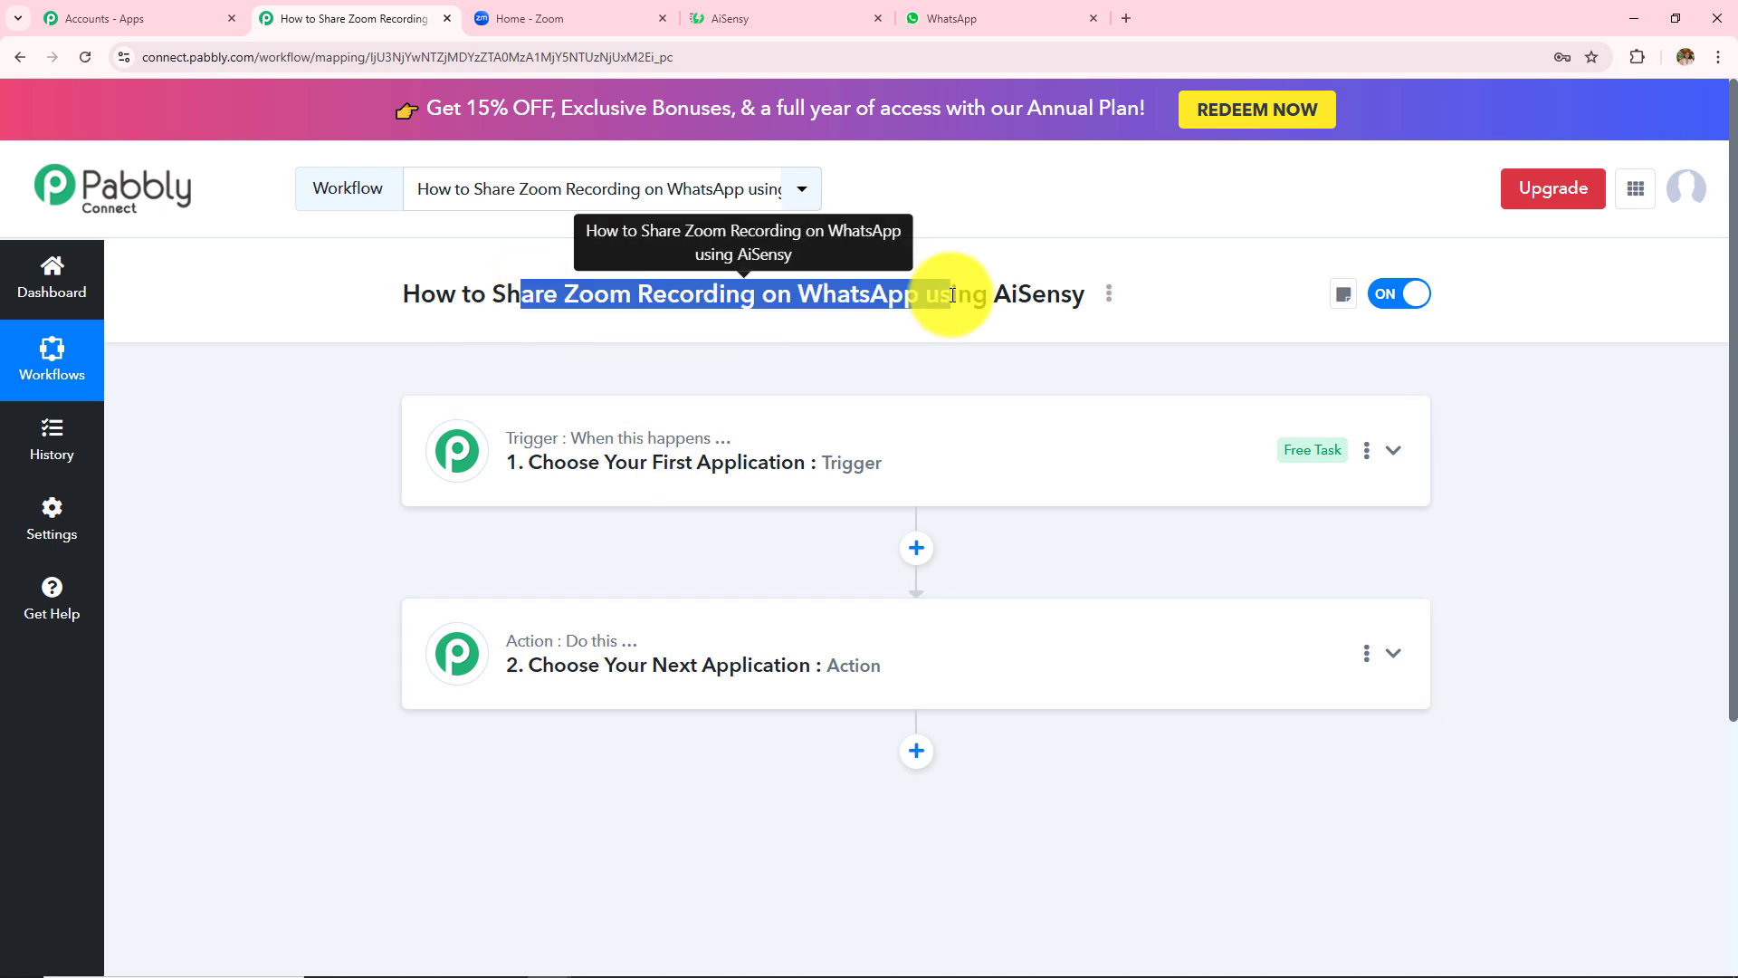
{"action": "left_click", "coordinate": [976, 355]}
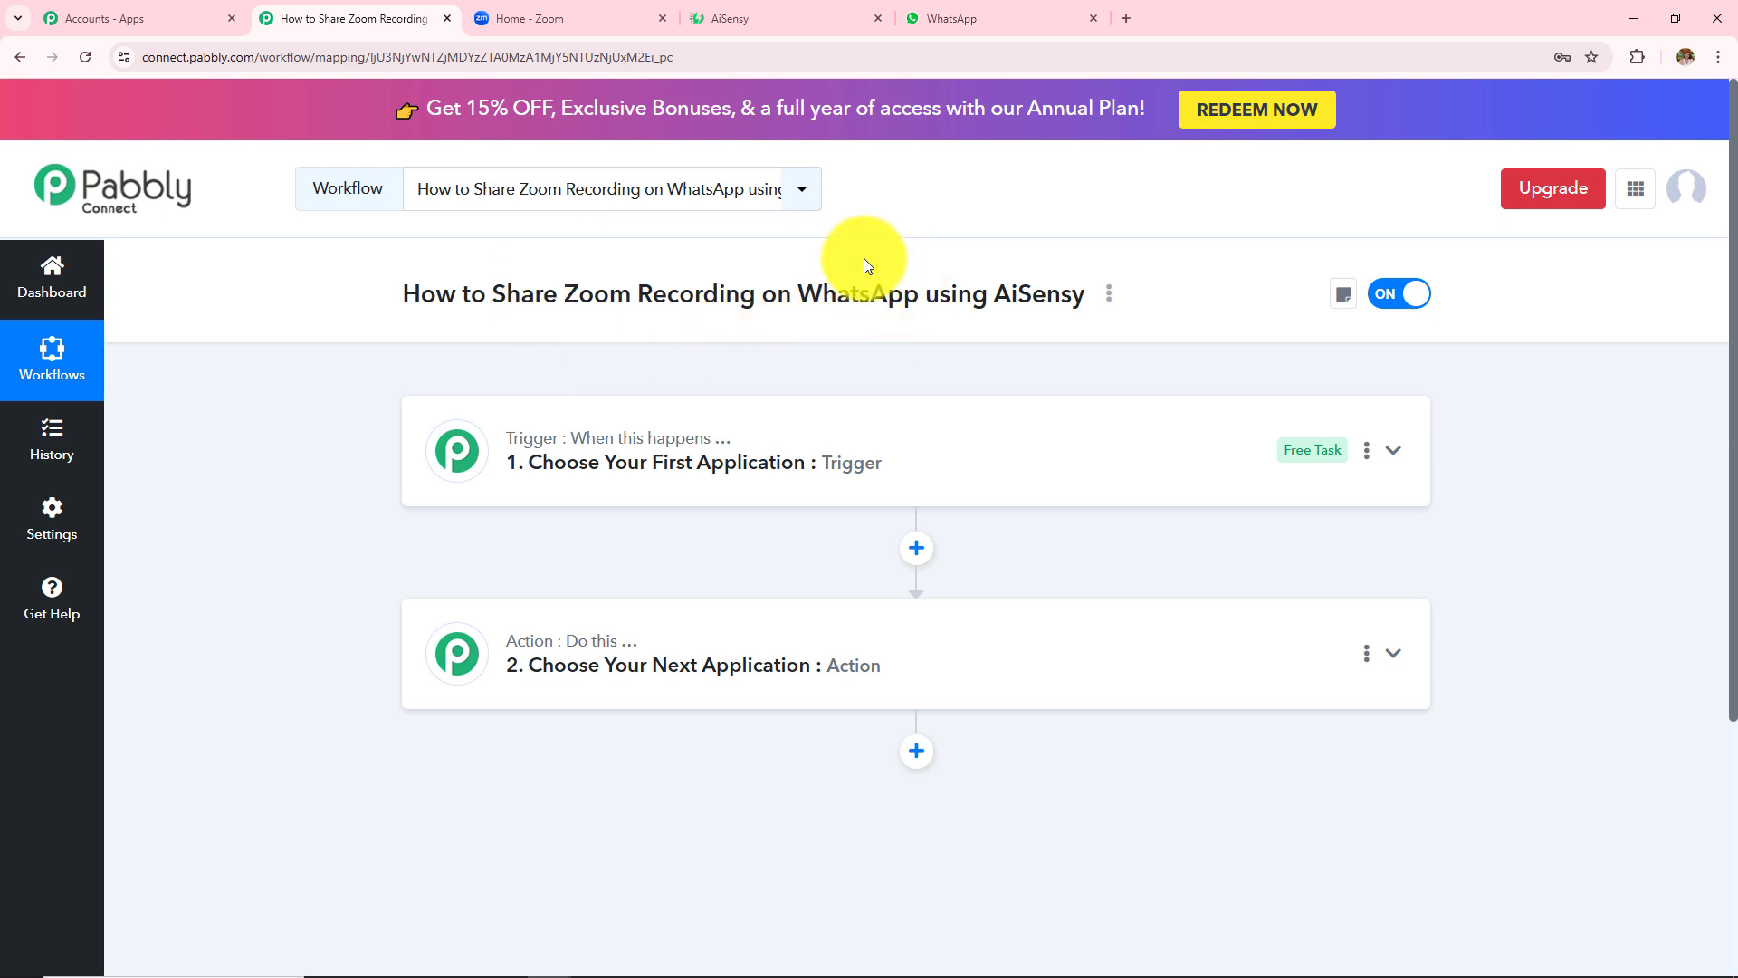
{"action": "left_click_drag", "start_coordinate": [567, 300], "coordinate": [743, 318]}
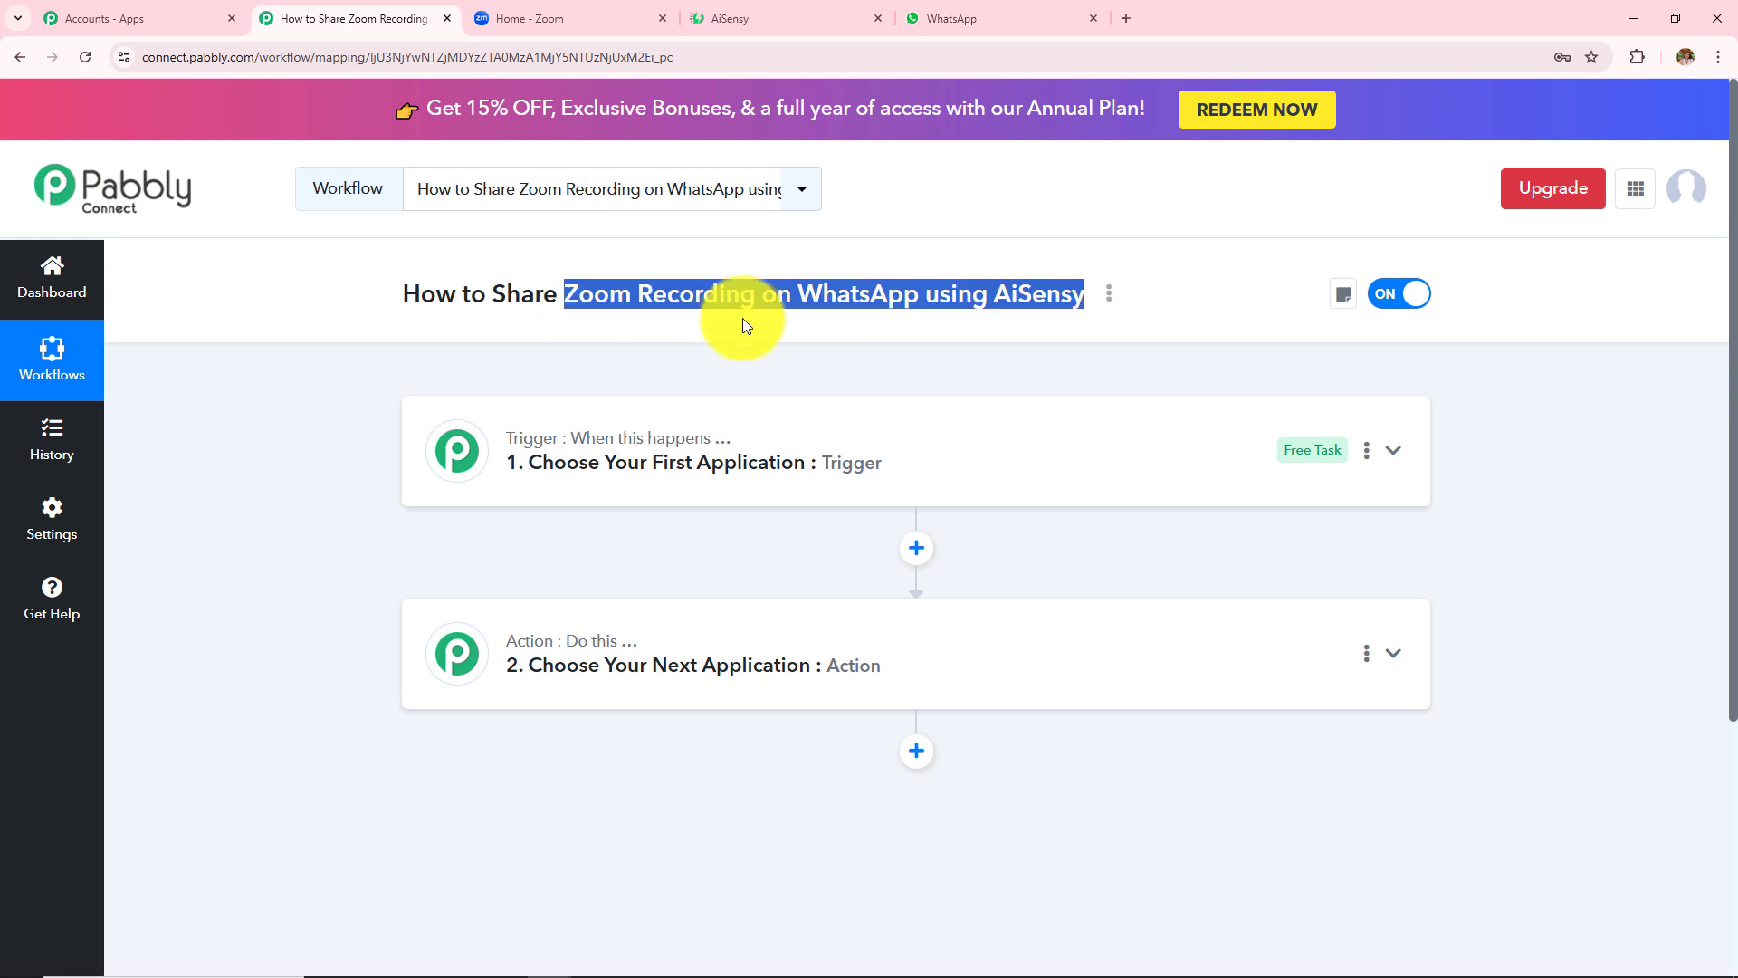
{"action": "left_click", "coordinate": [751, 364]}
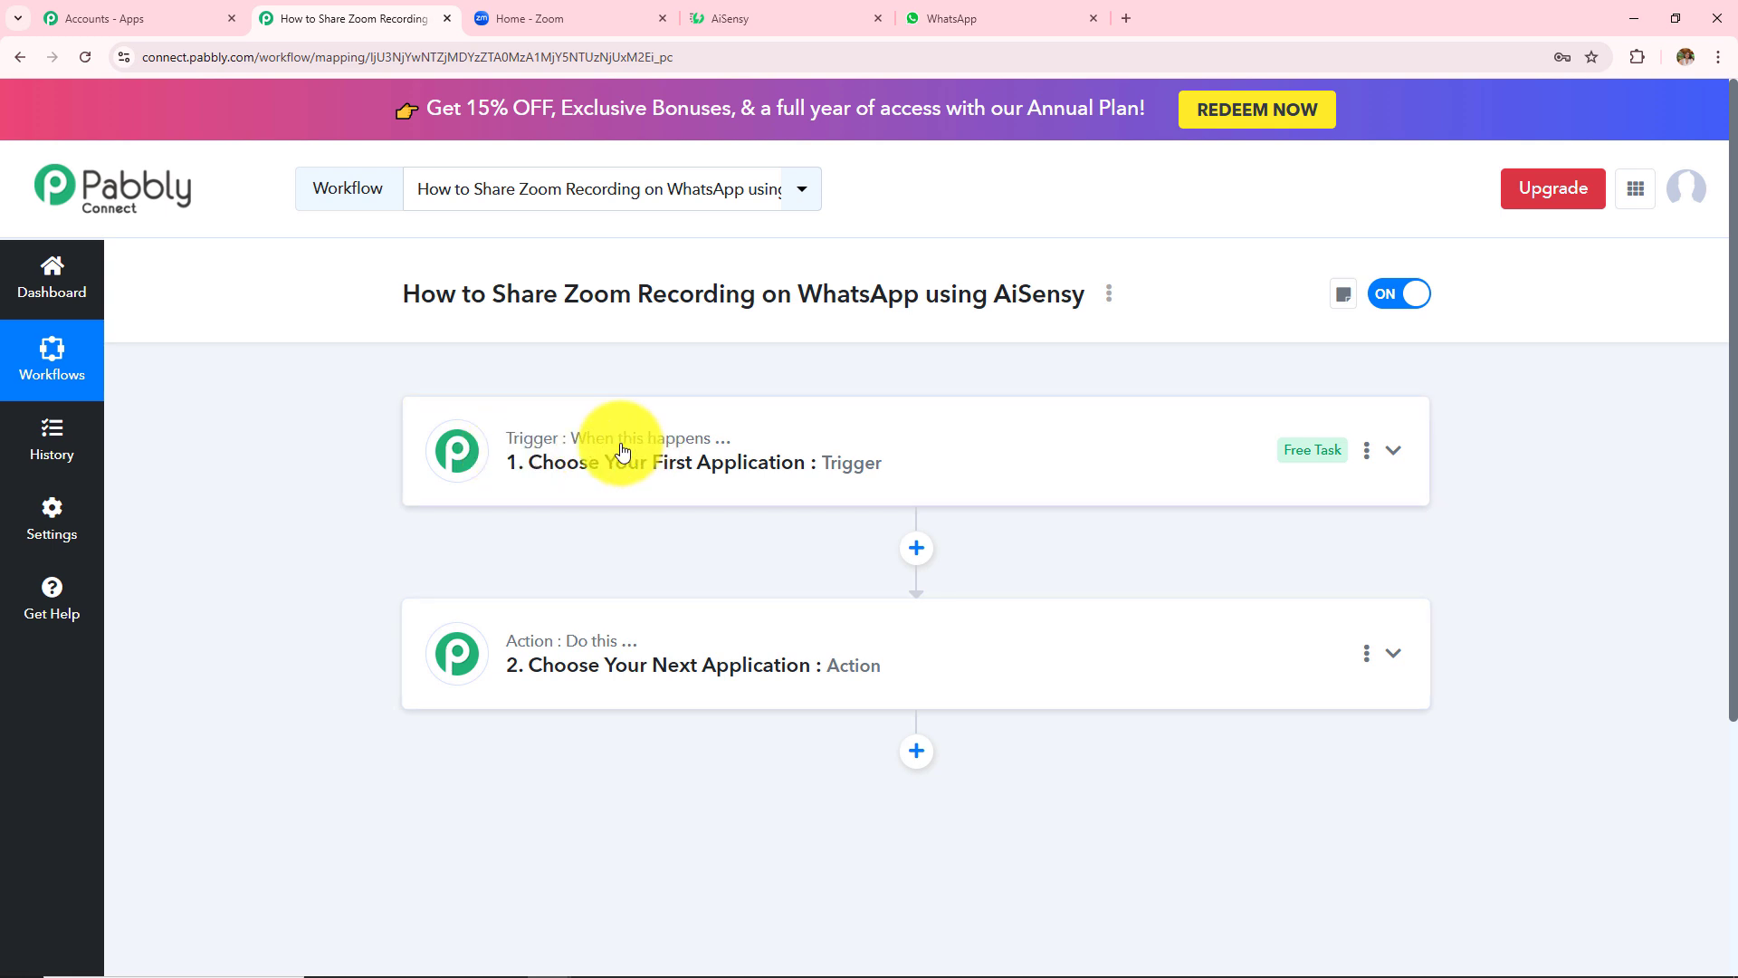
{"action": "mouse_move", "coordinate": [668, 455]}
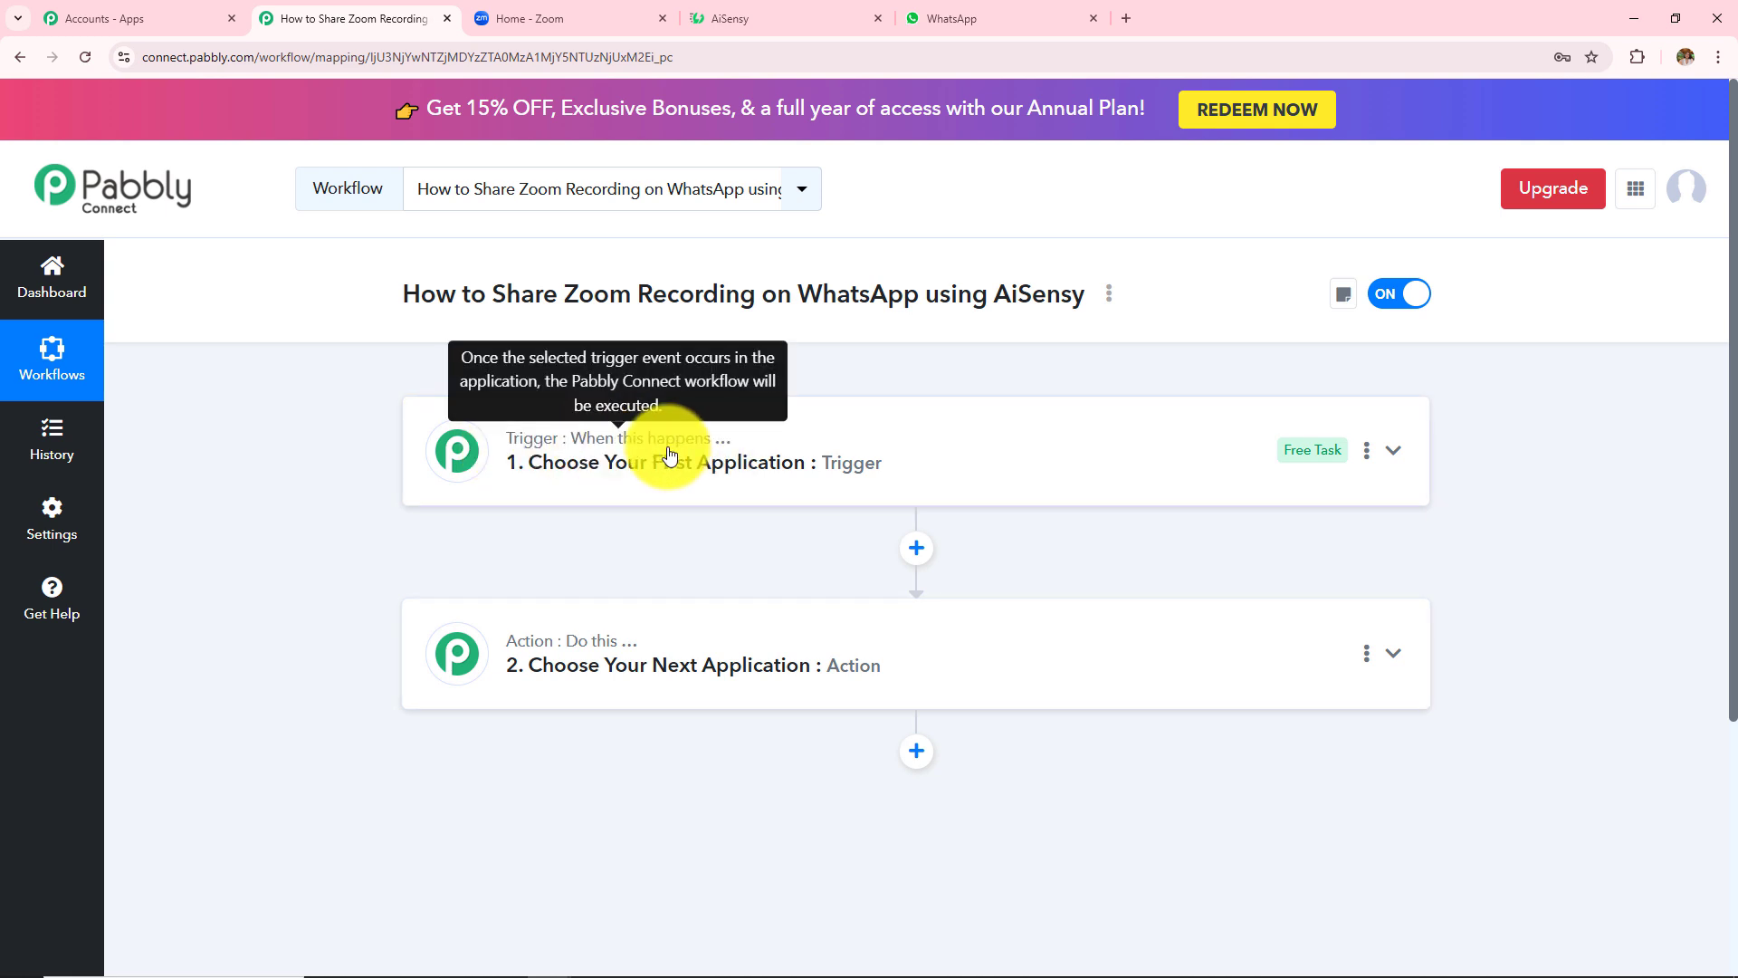
{"action": "left_click_drag", "start_coordinate": [563, 297], "coordinate": [862, 308]}
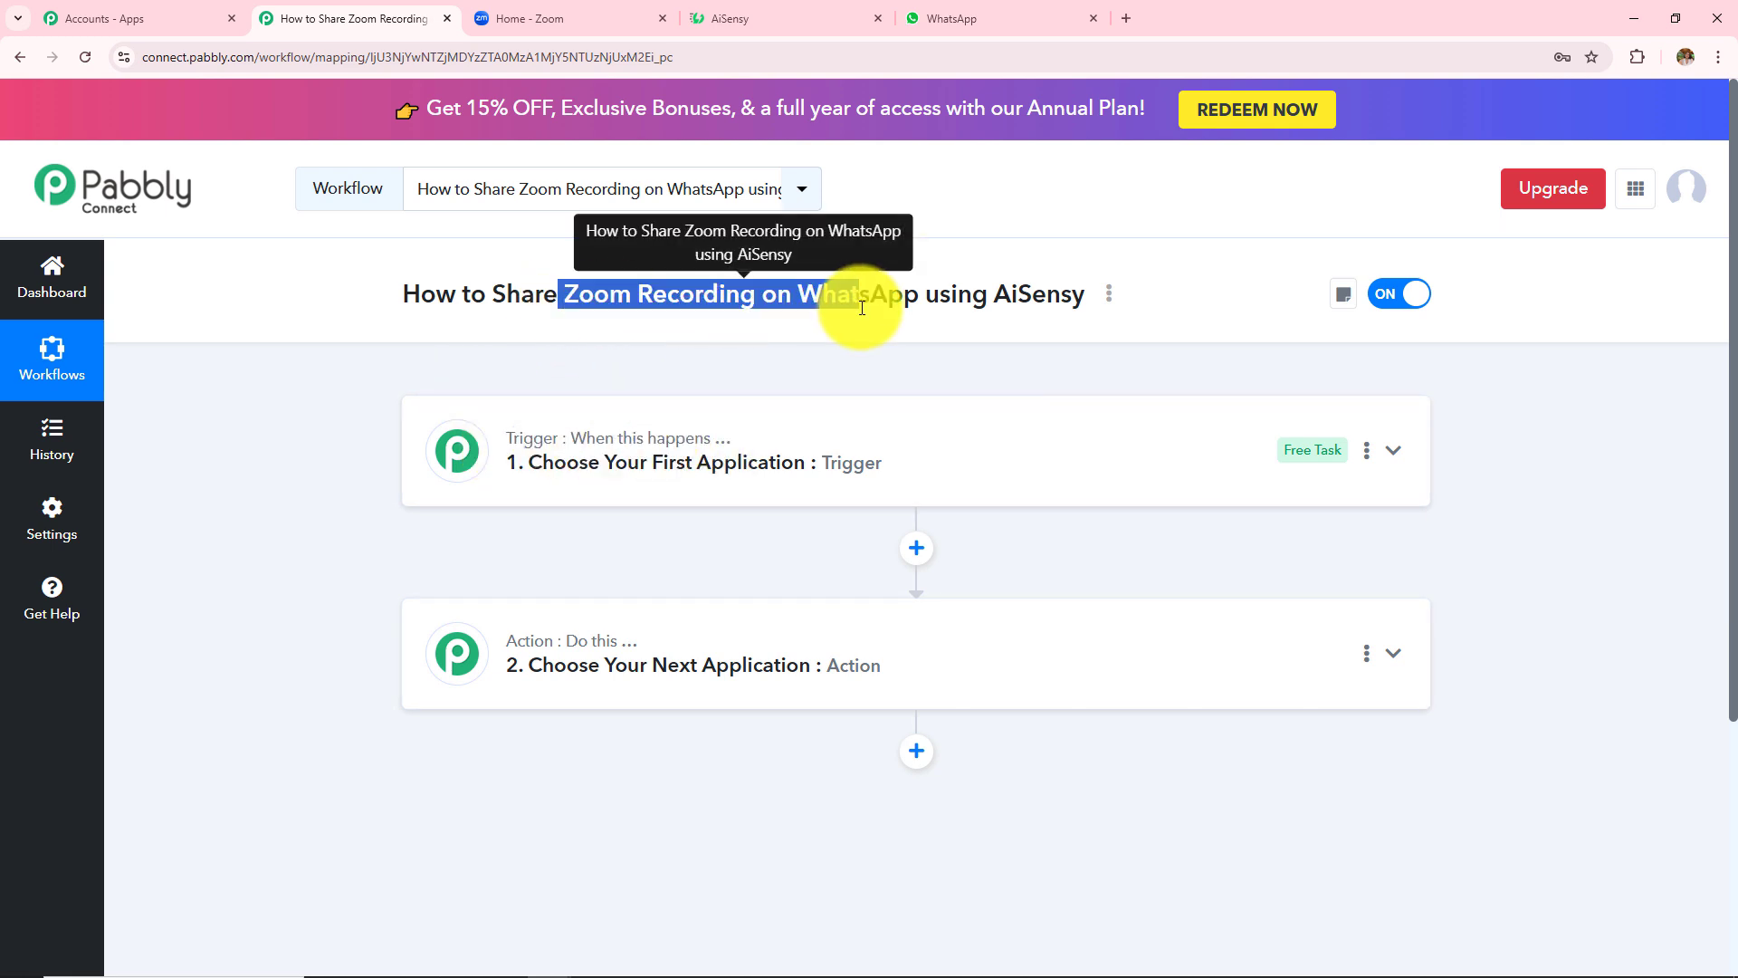
{"action": "left_click", "coordinate": [923, 392]}
{"action": "left_click_drag", "start_coordinate": [797, 298], "coordinate": [944, 299]}
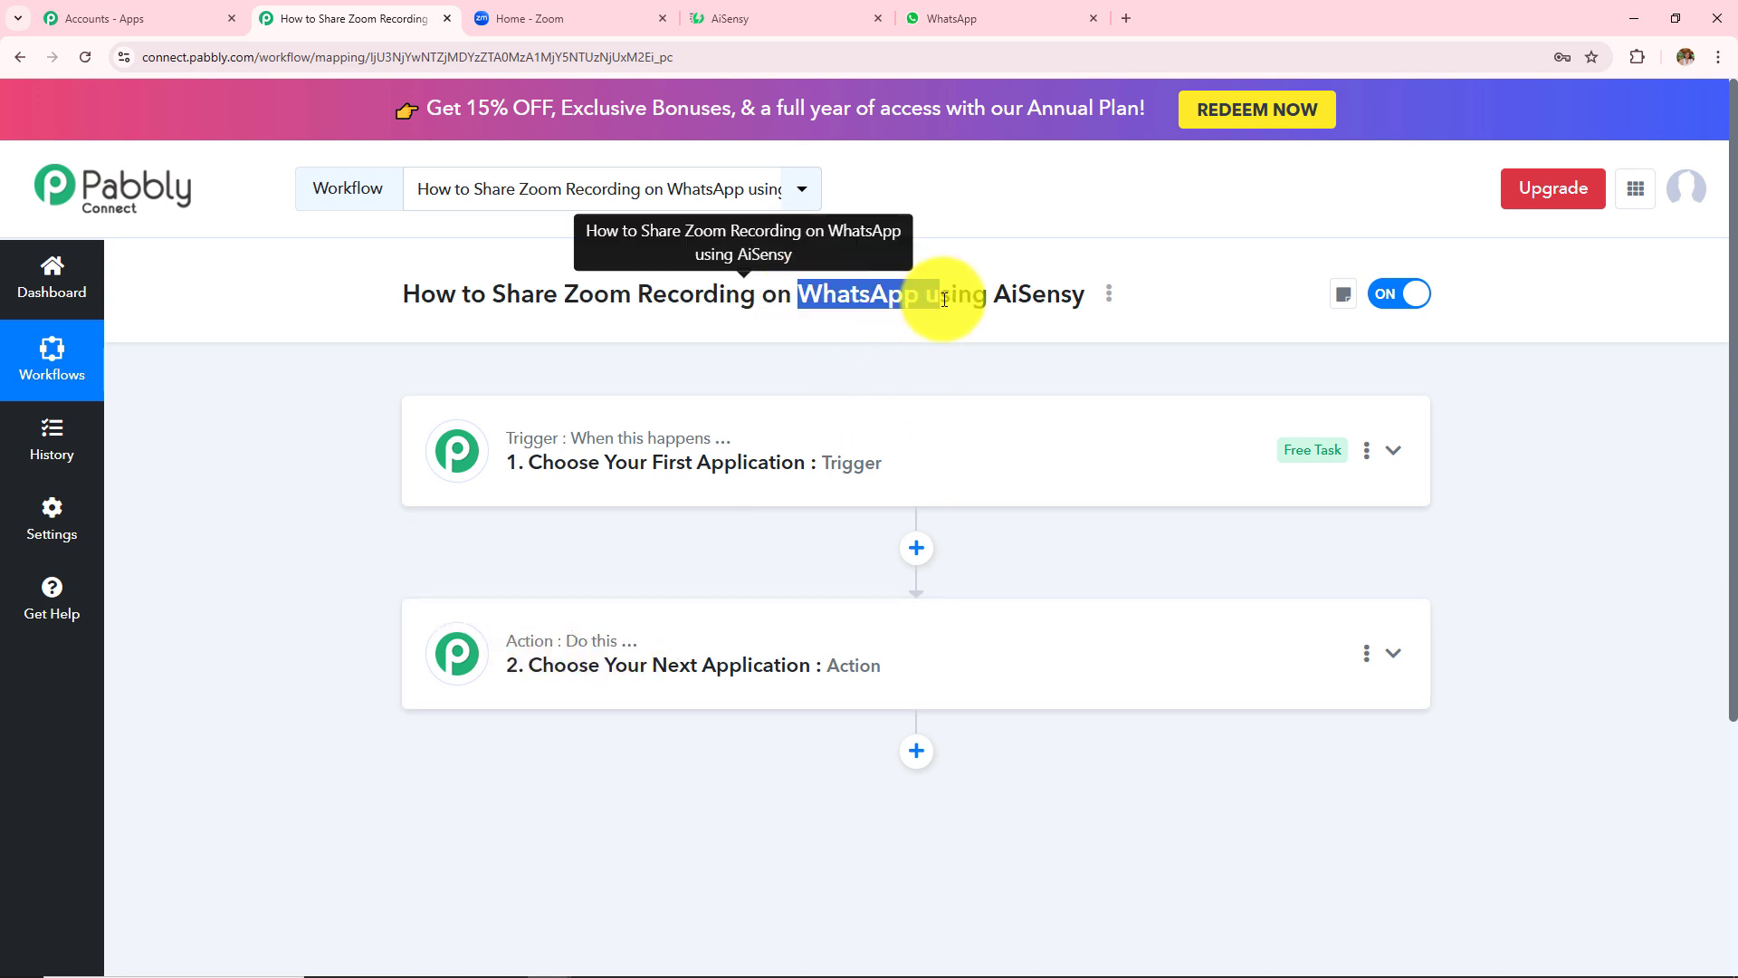
- Choose Zoom (Triggers) with the Configure Webhook event and open a new Zoom (Triggers) #3 connection form
{"action": "left_click", "coordinate": [768, 463]}
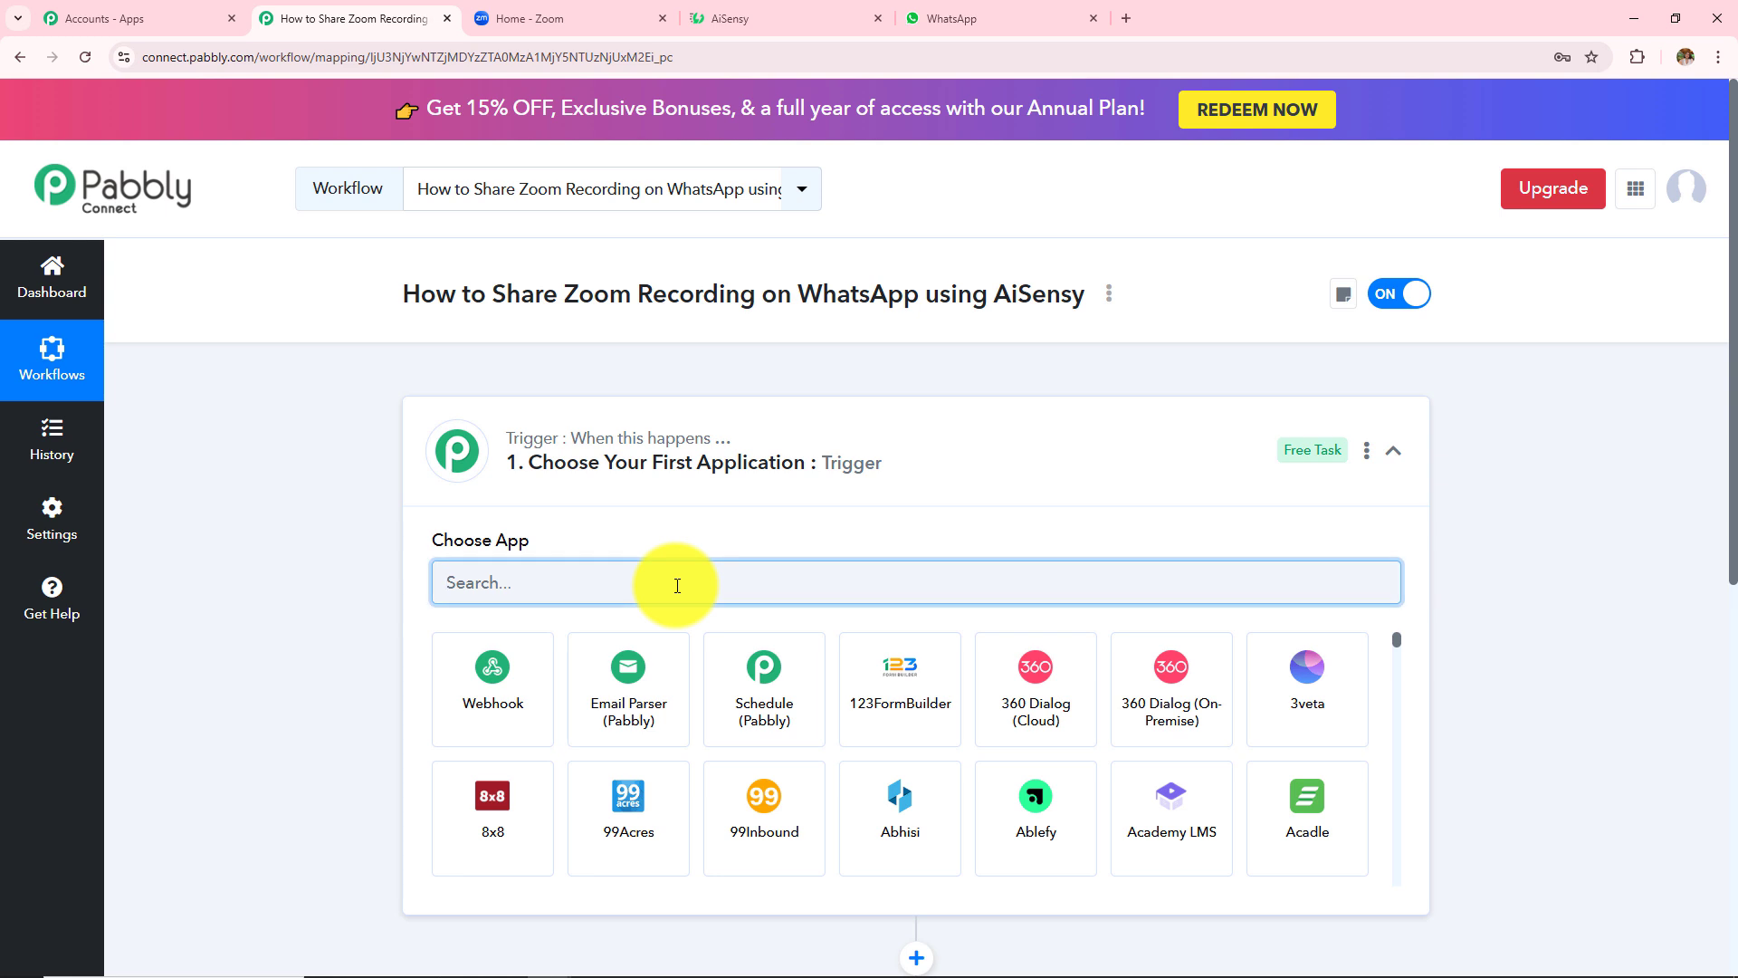
{"action": "type", "text": "Zoom"}
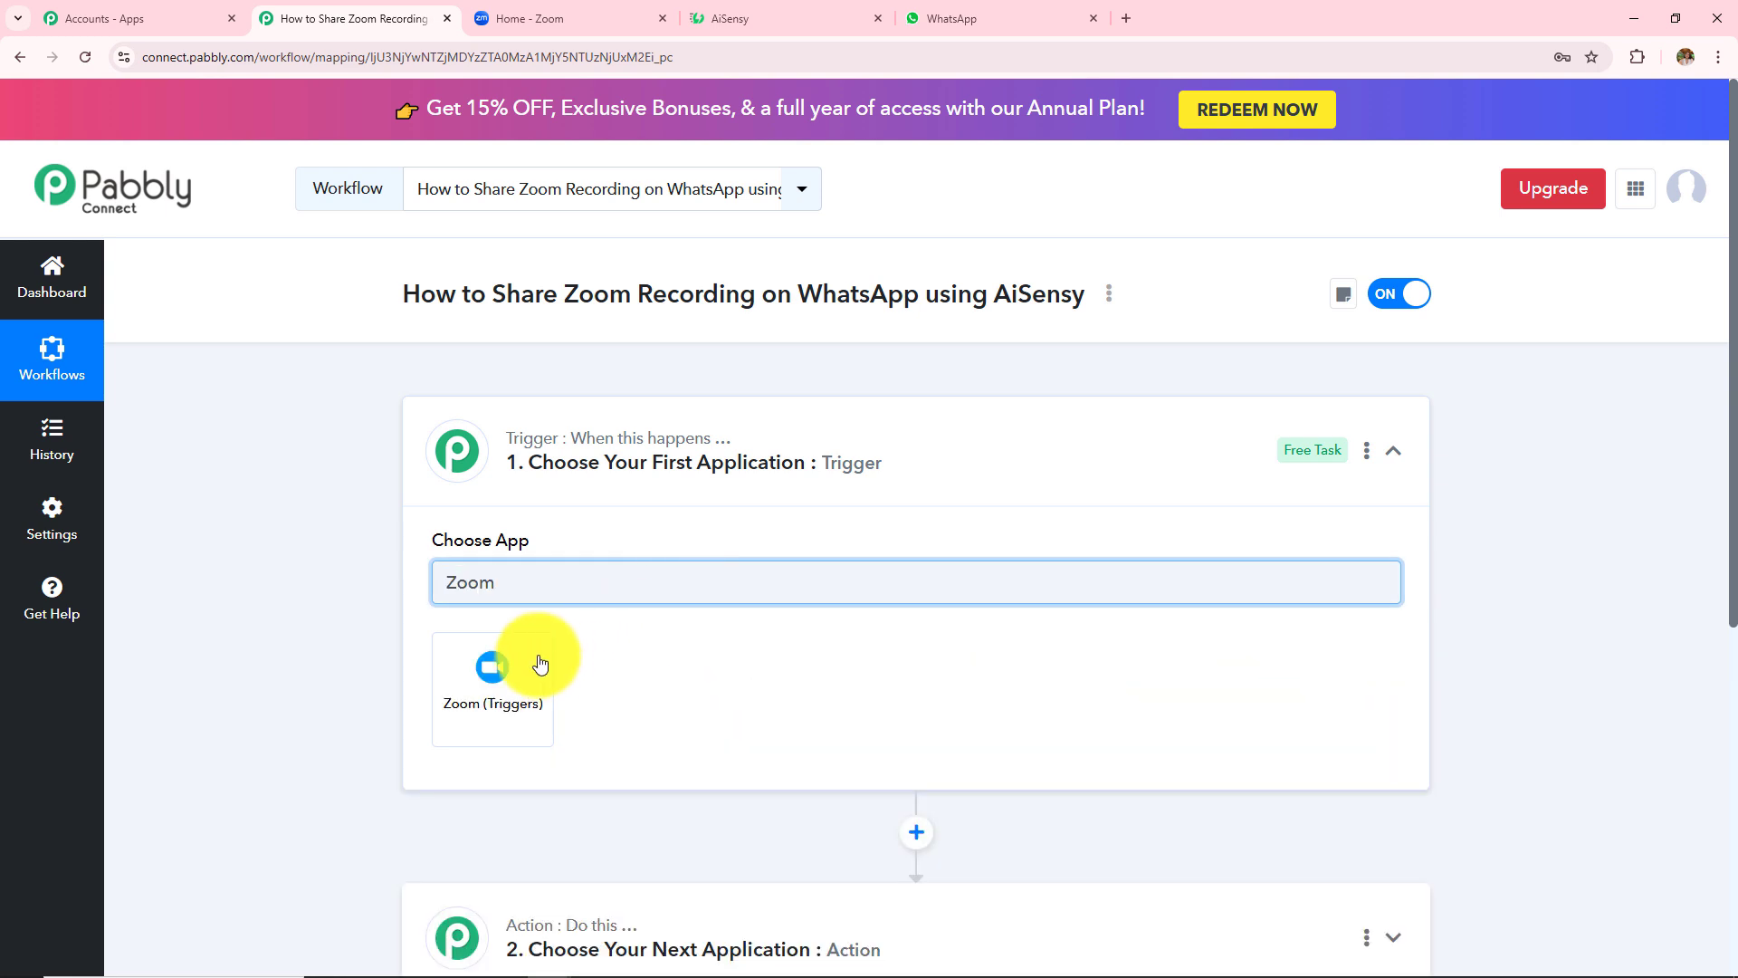
{"action": "left_click", "coordinate": [540, 663]}
{"action": "left_click", "coordinate": [533, 669]}
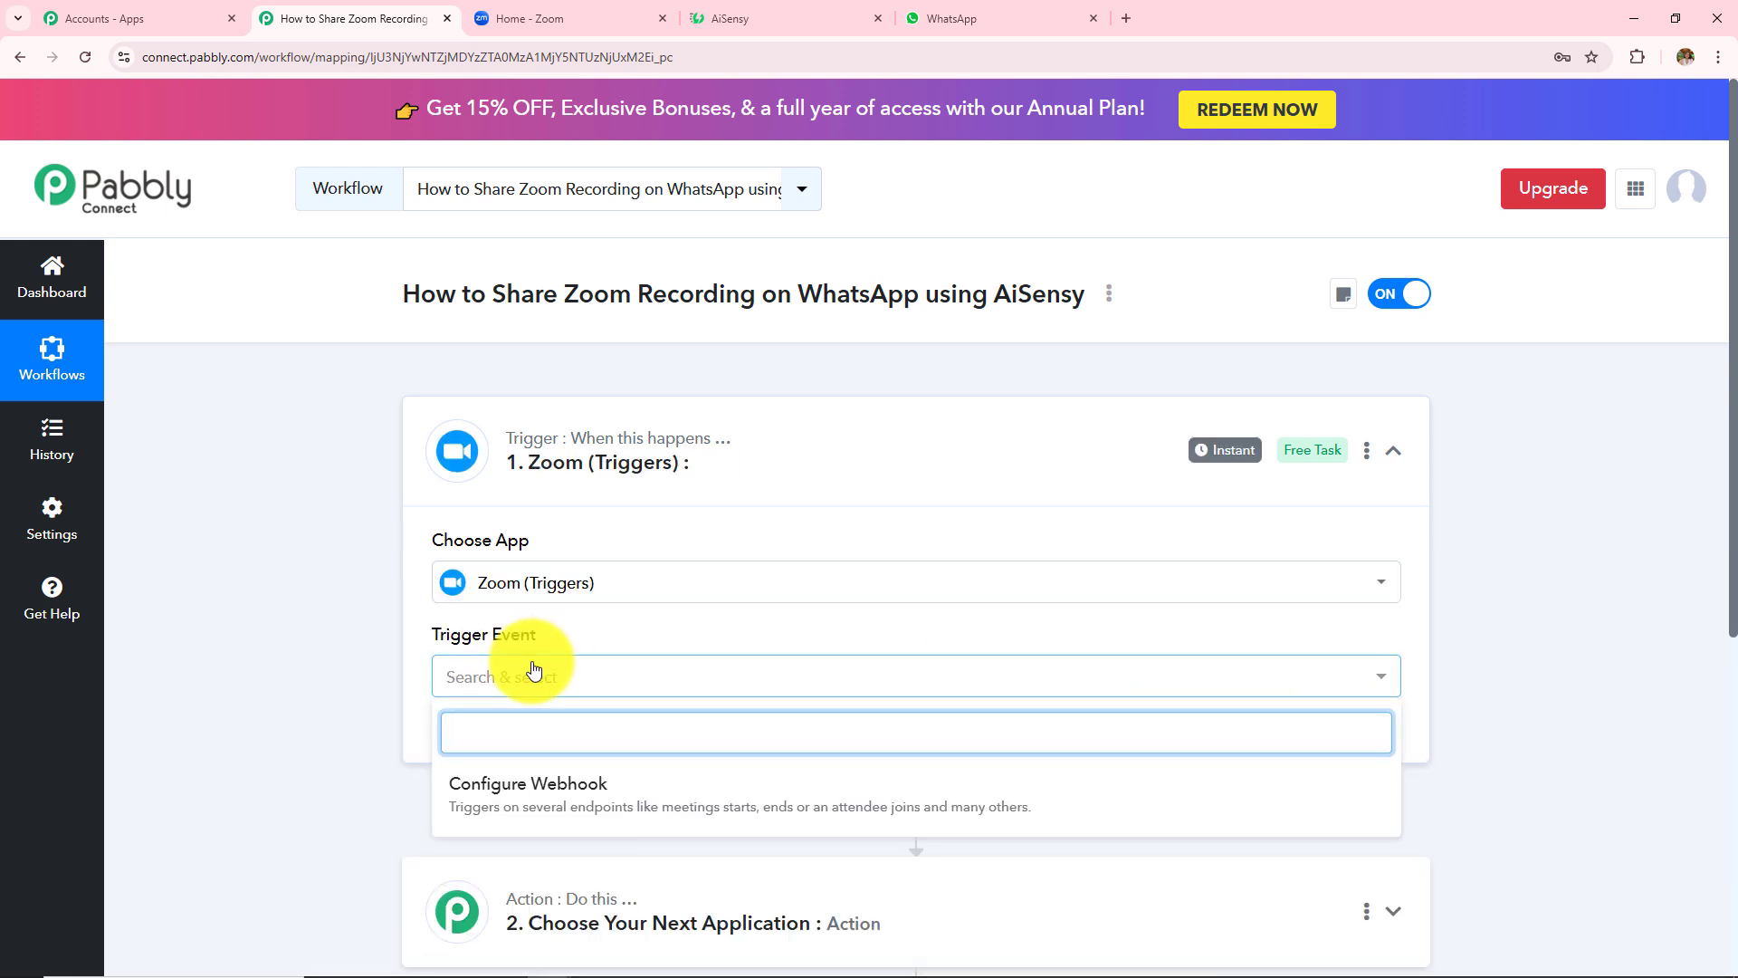
{"action": "left_click", "coordinate": [536, 806]}
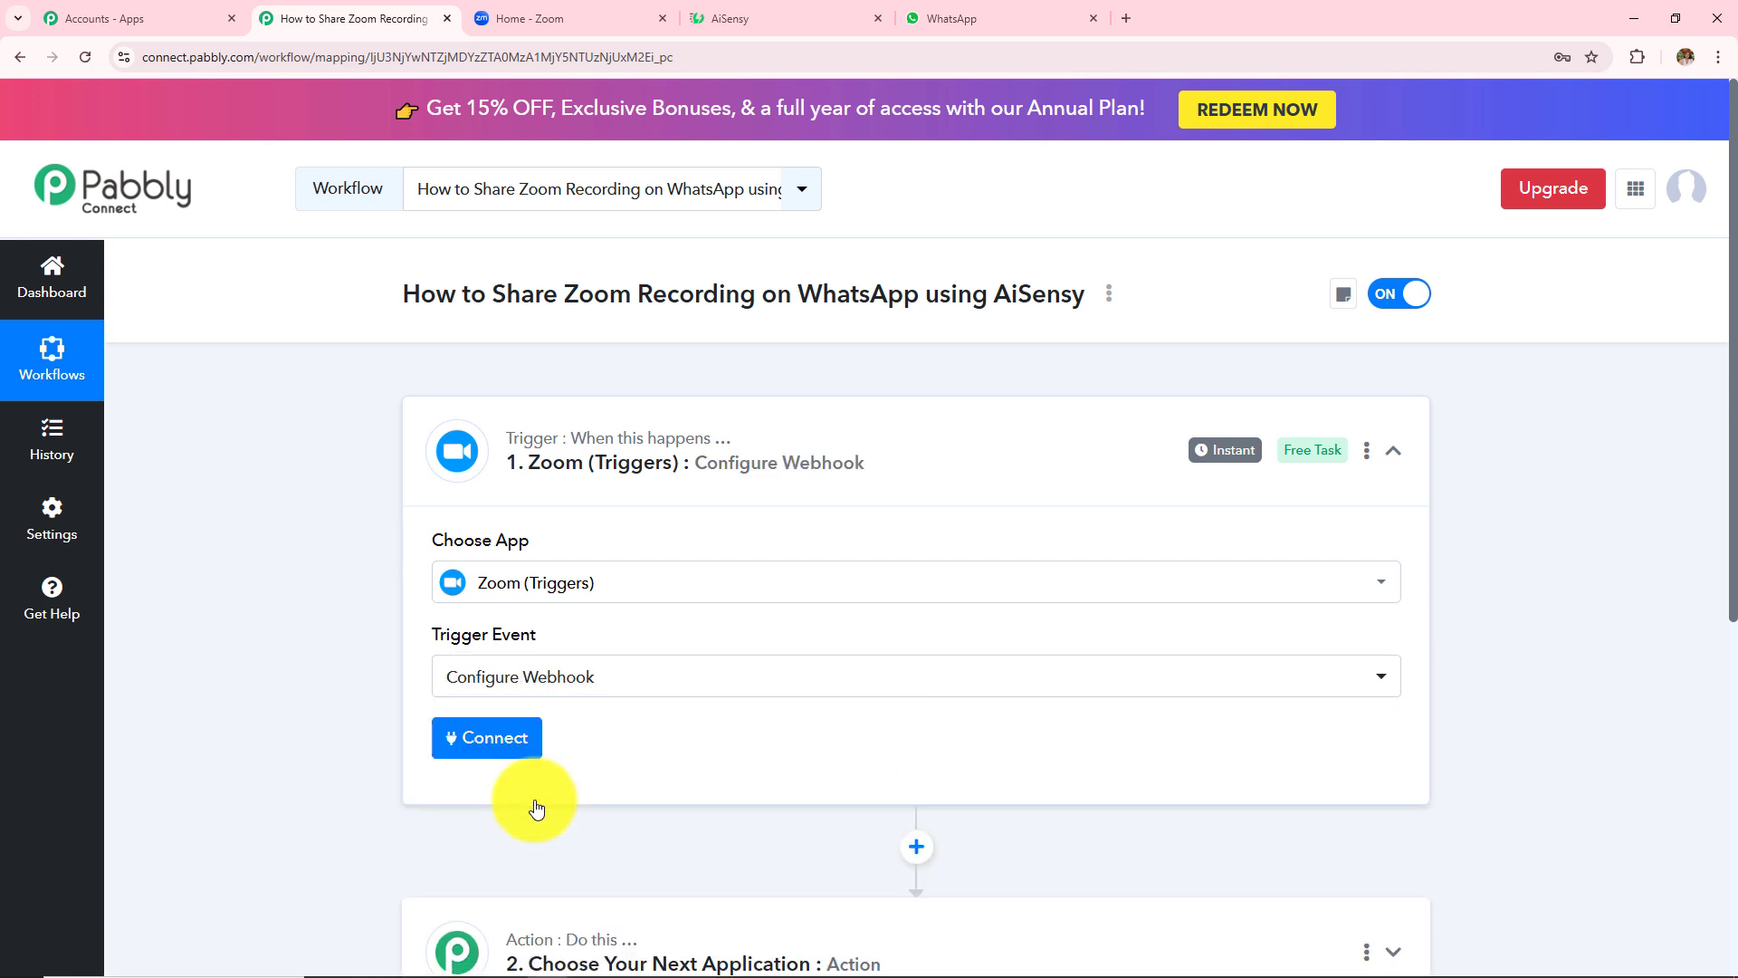
{"action": "left_click", "coordinate": [502, 735]}
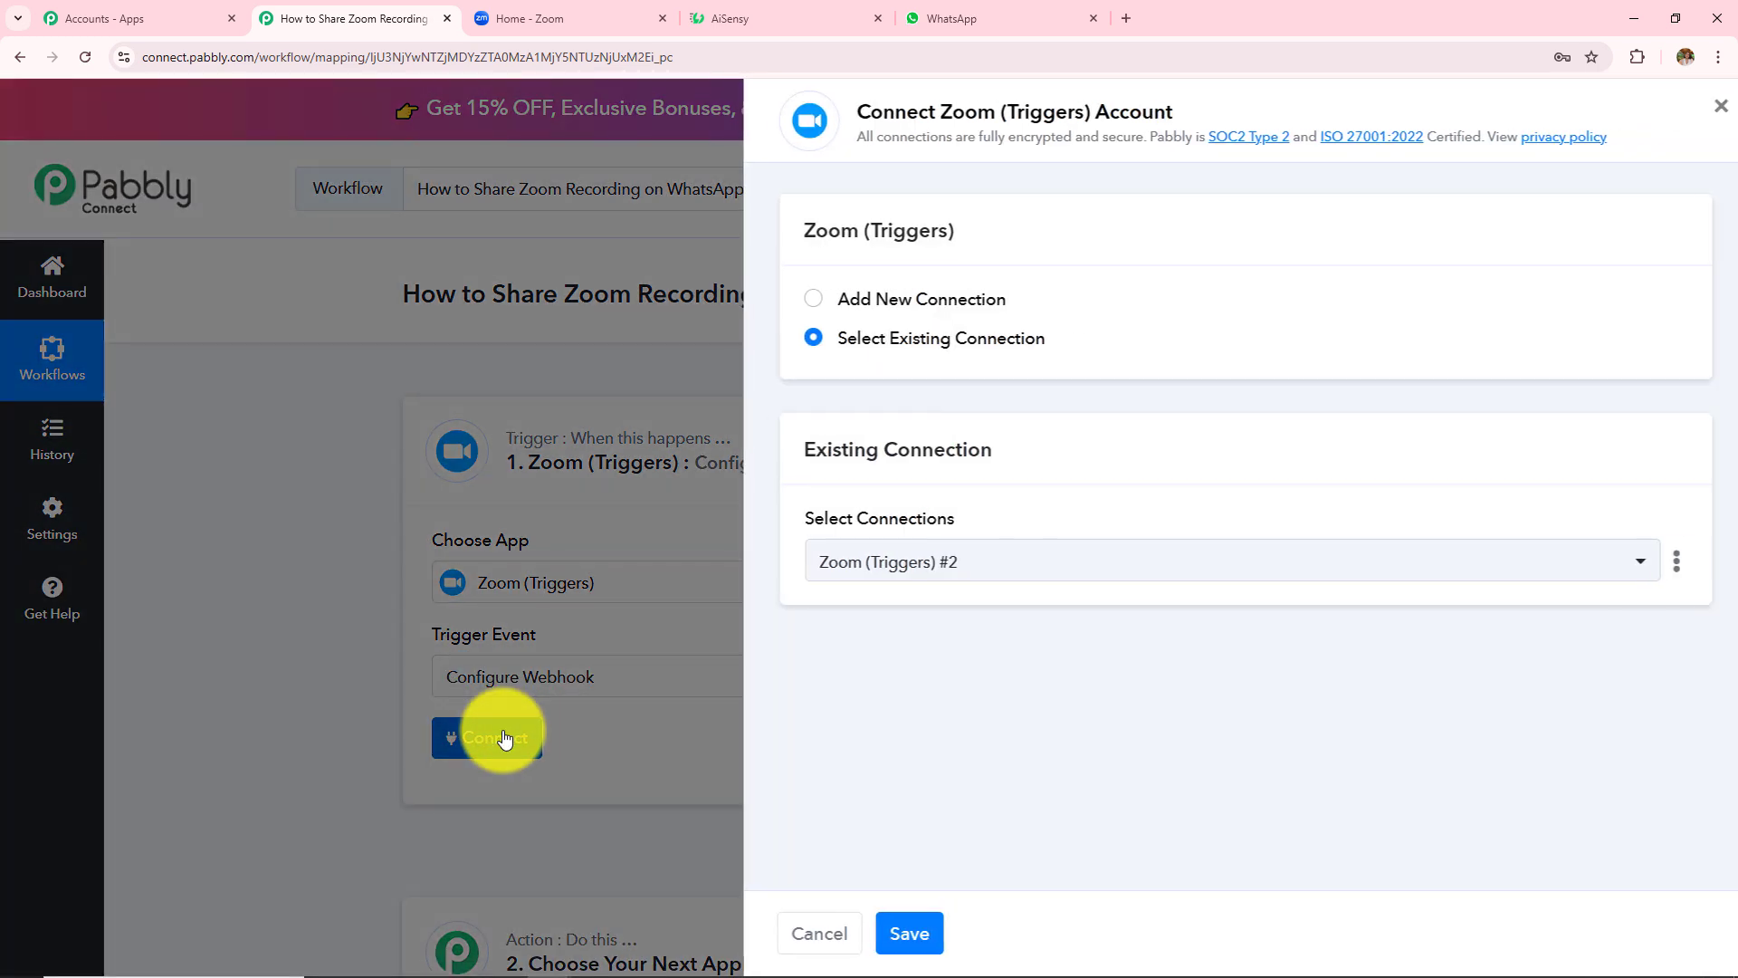
{"action": "left_click", "coordinate": [803, 307]}
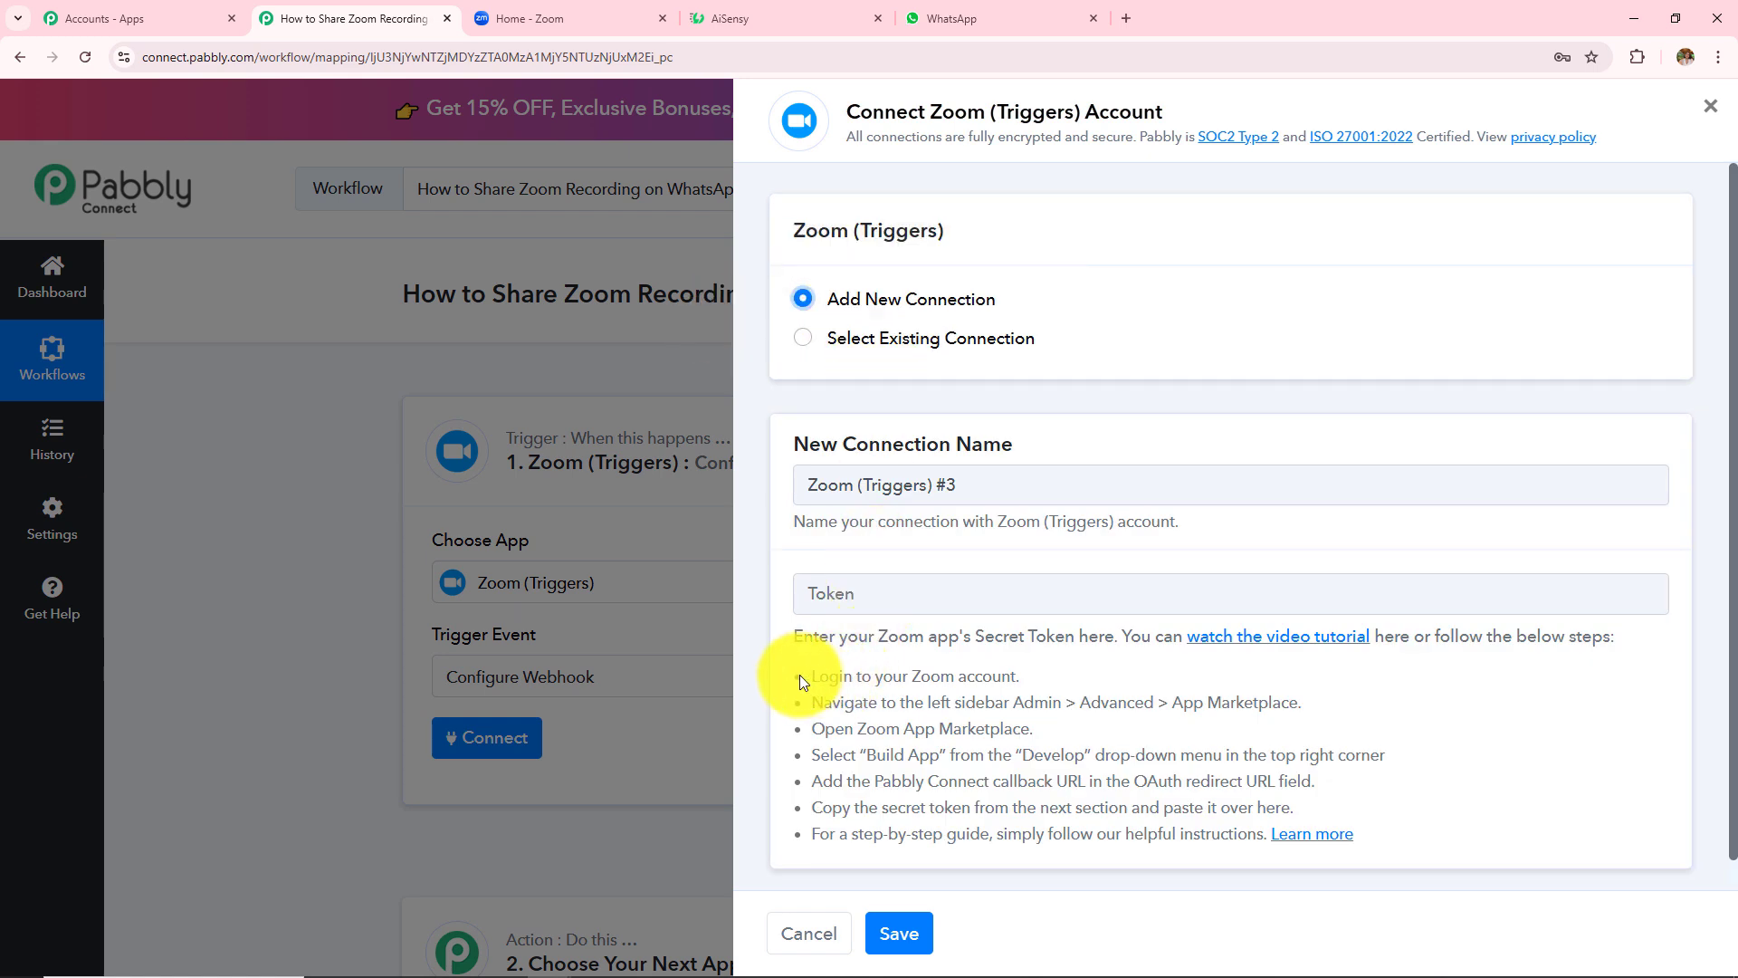
{"action": "left_click_drag", "start_coordinate": [801, 675], "coordinate": [1338, 837]}
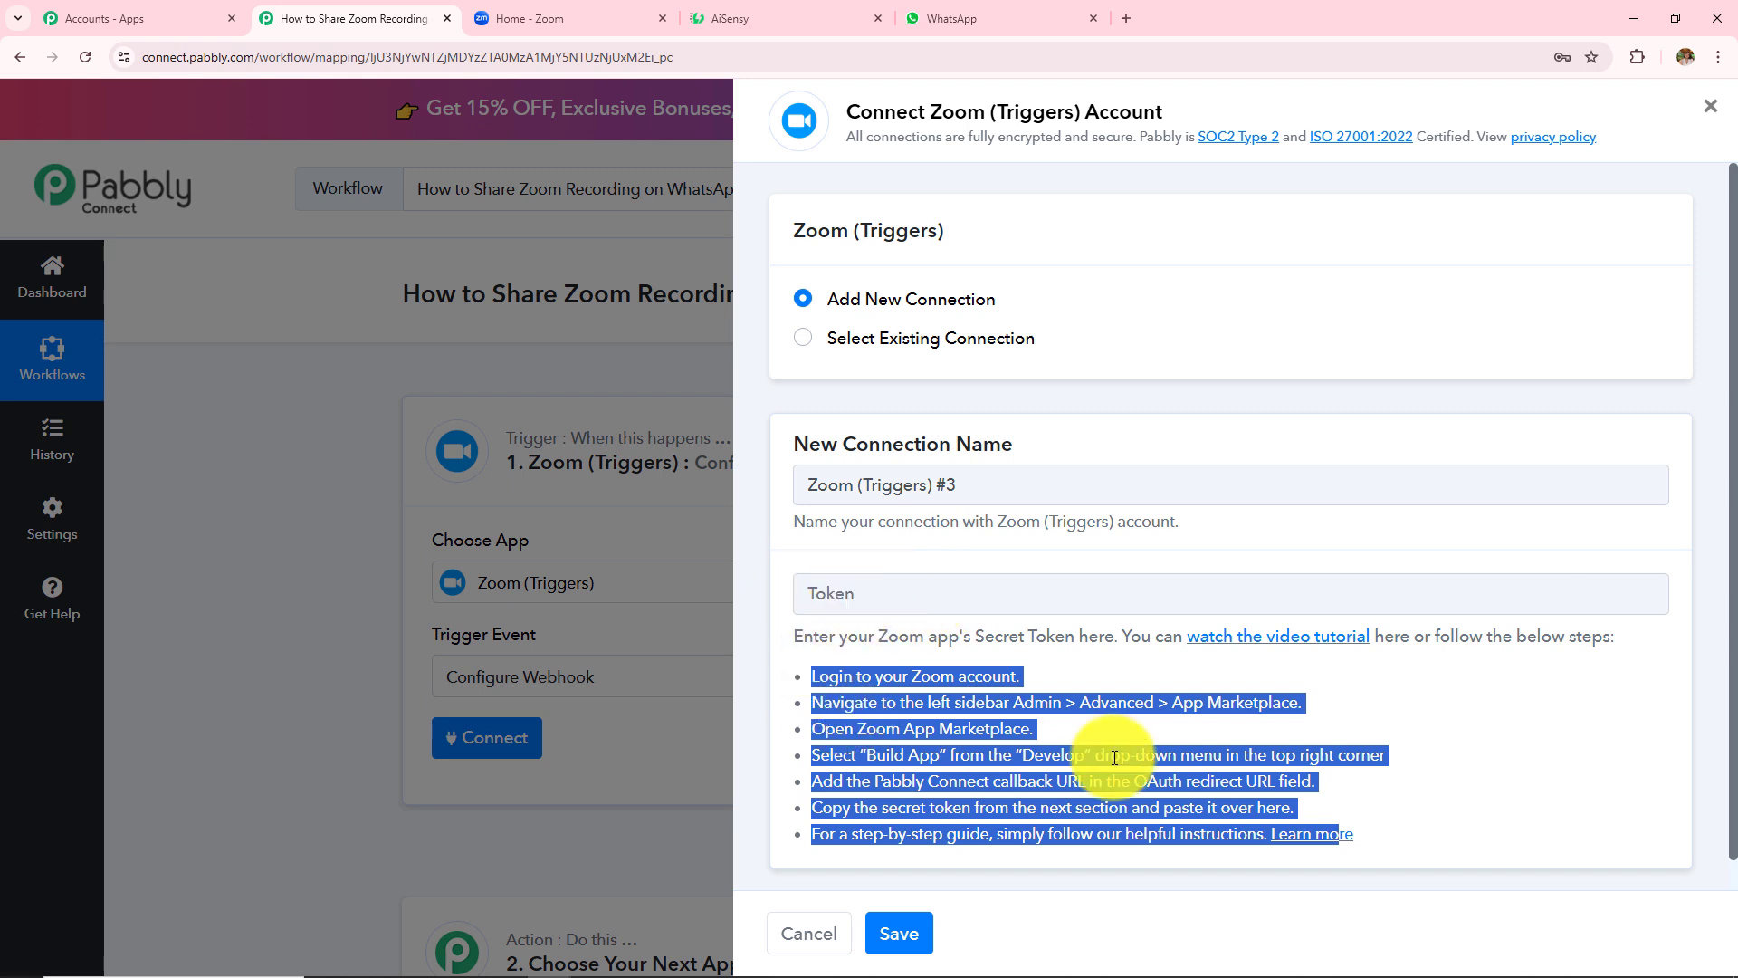
- Create a new General App from Zoom's App Marketplace Develop > Build App menu
{"action": "left_click", "coordinate": [590, 19]}
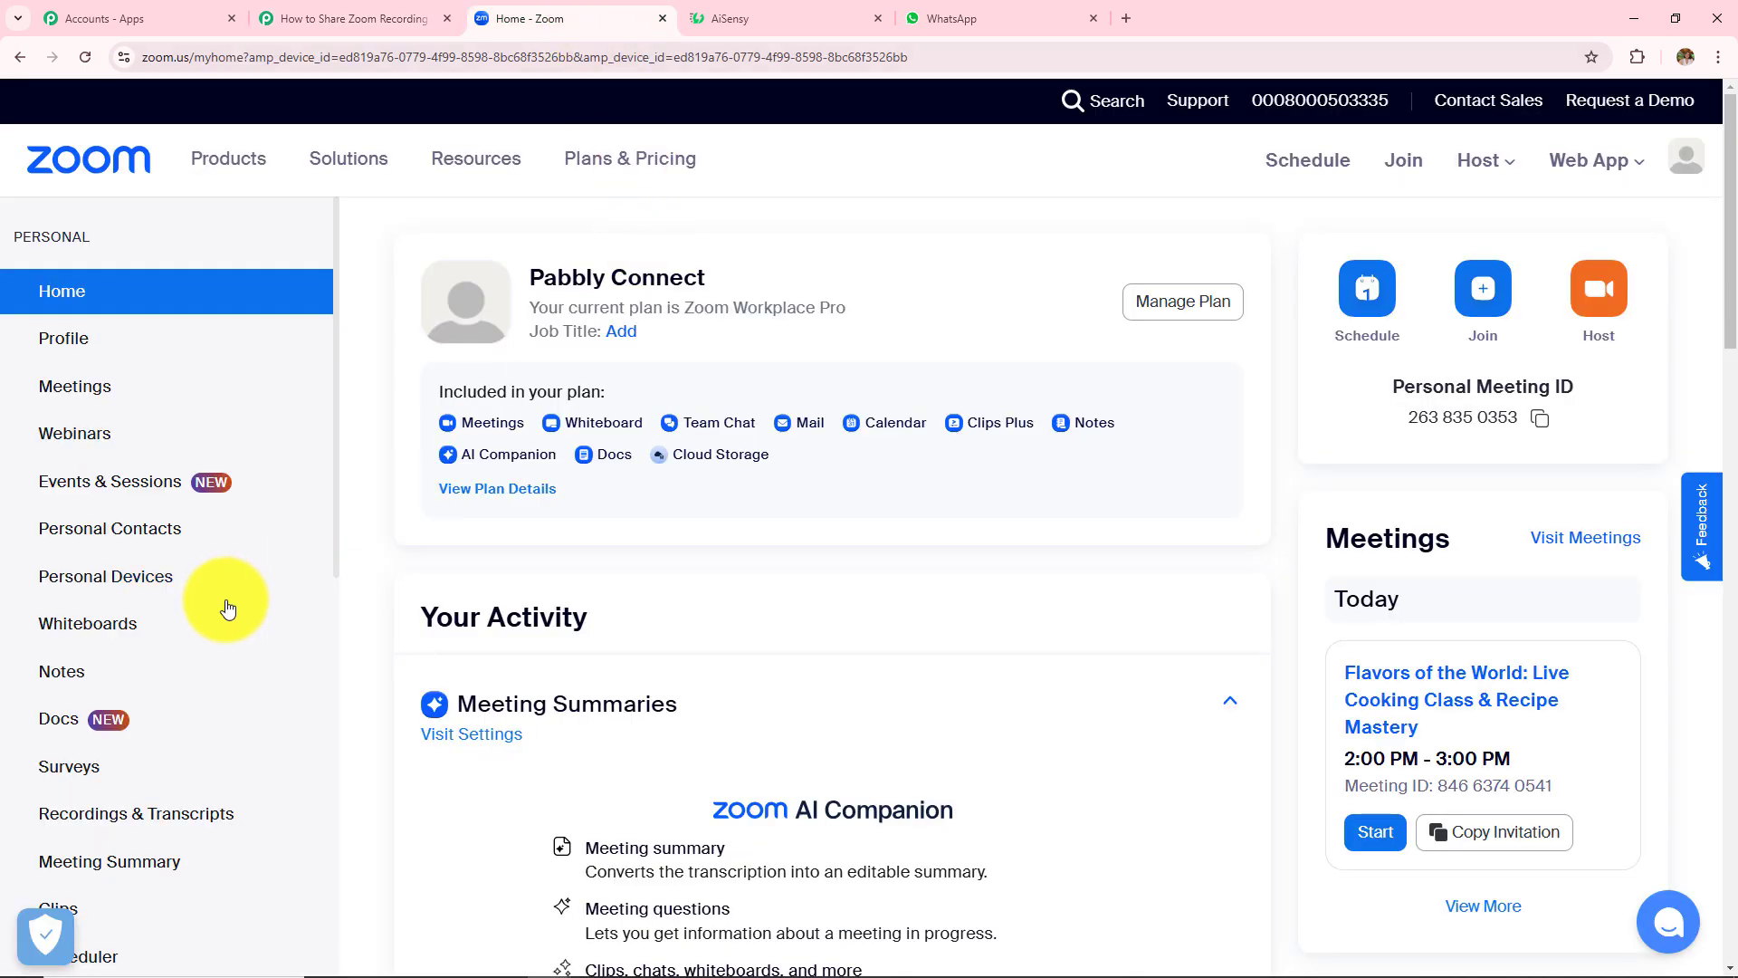
{"action": "scroll", "coordinate": [226, 599], "scroll_direction": "down", "scroll_amount": 9}
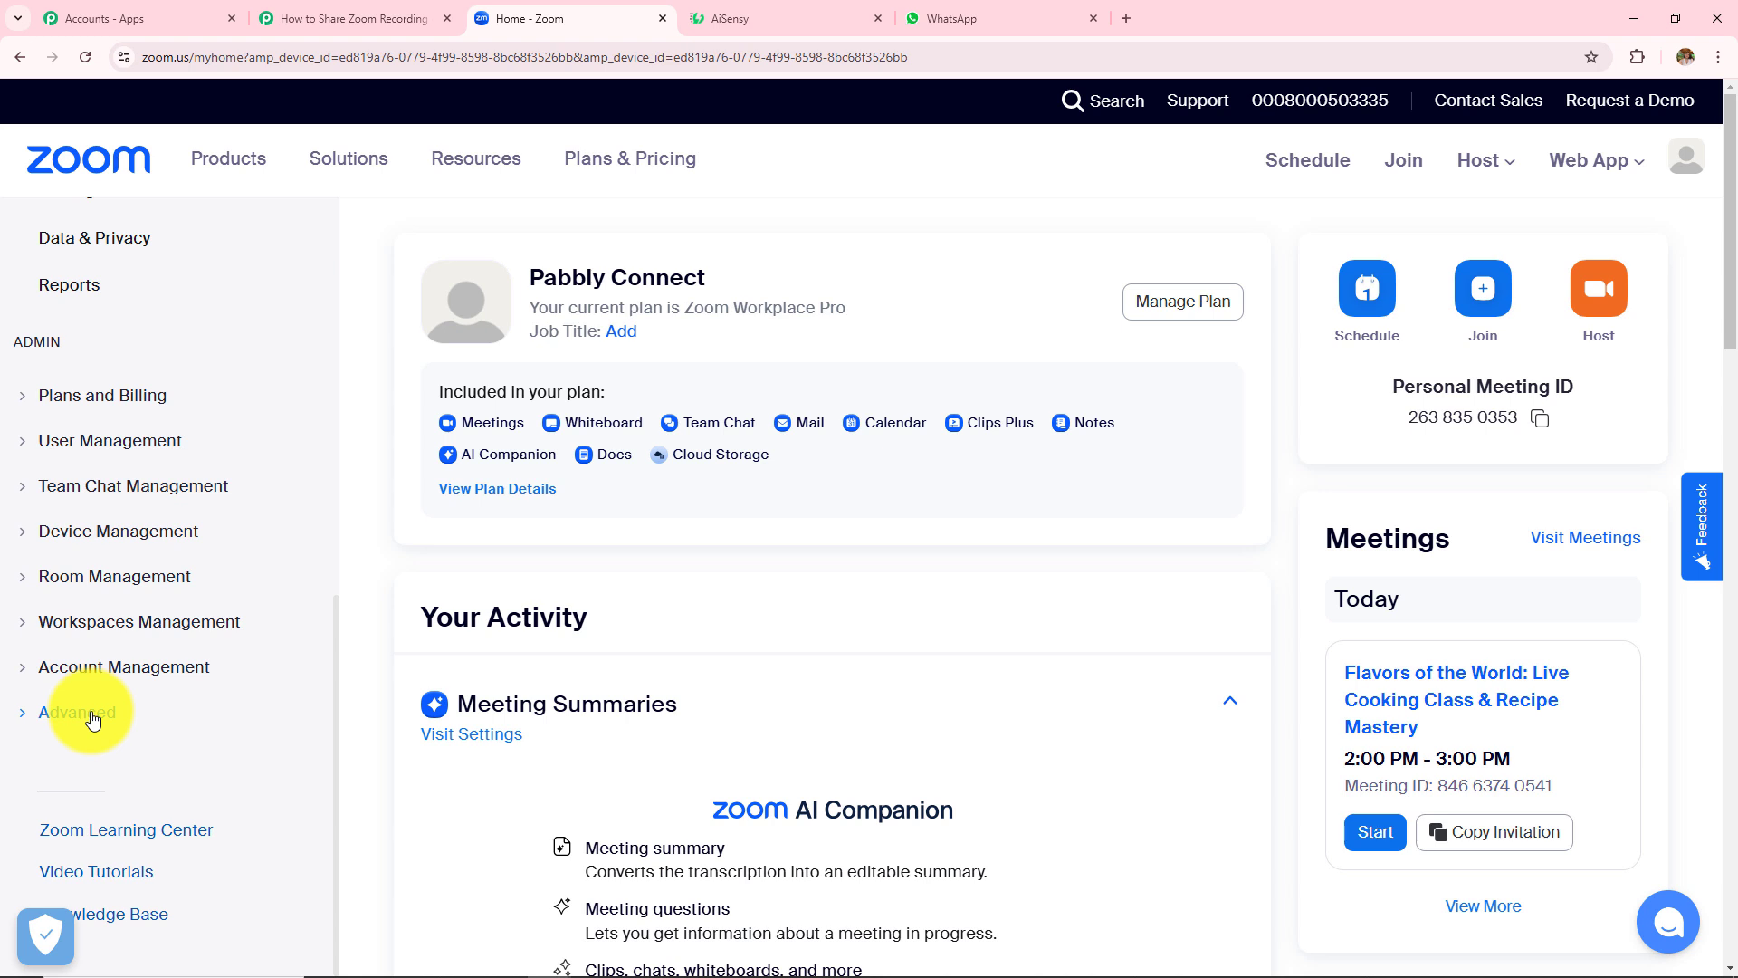
{"action": "left_click", "coordinate": [64, 715]}
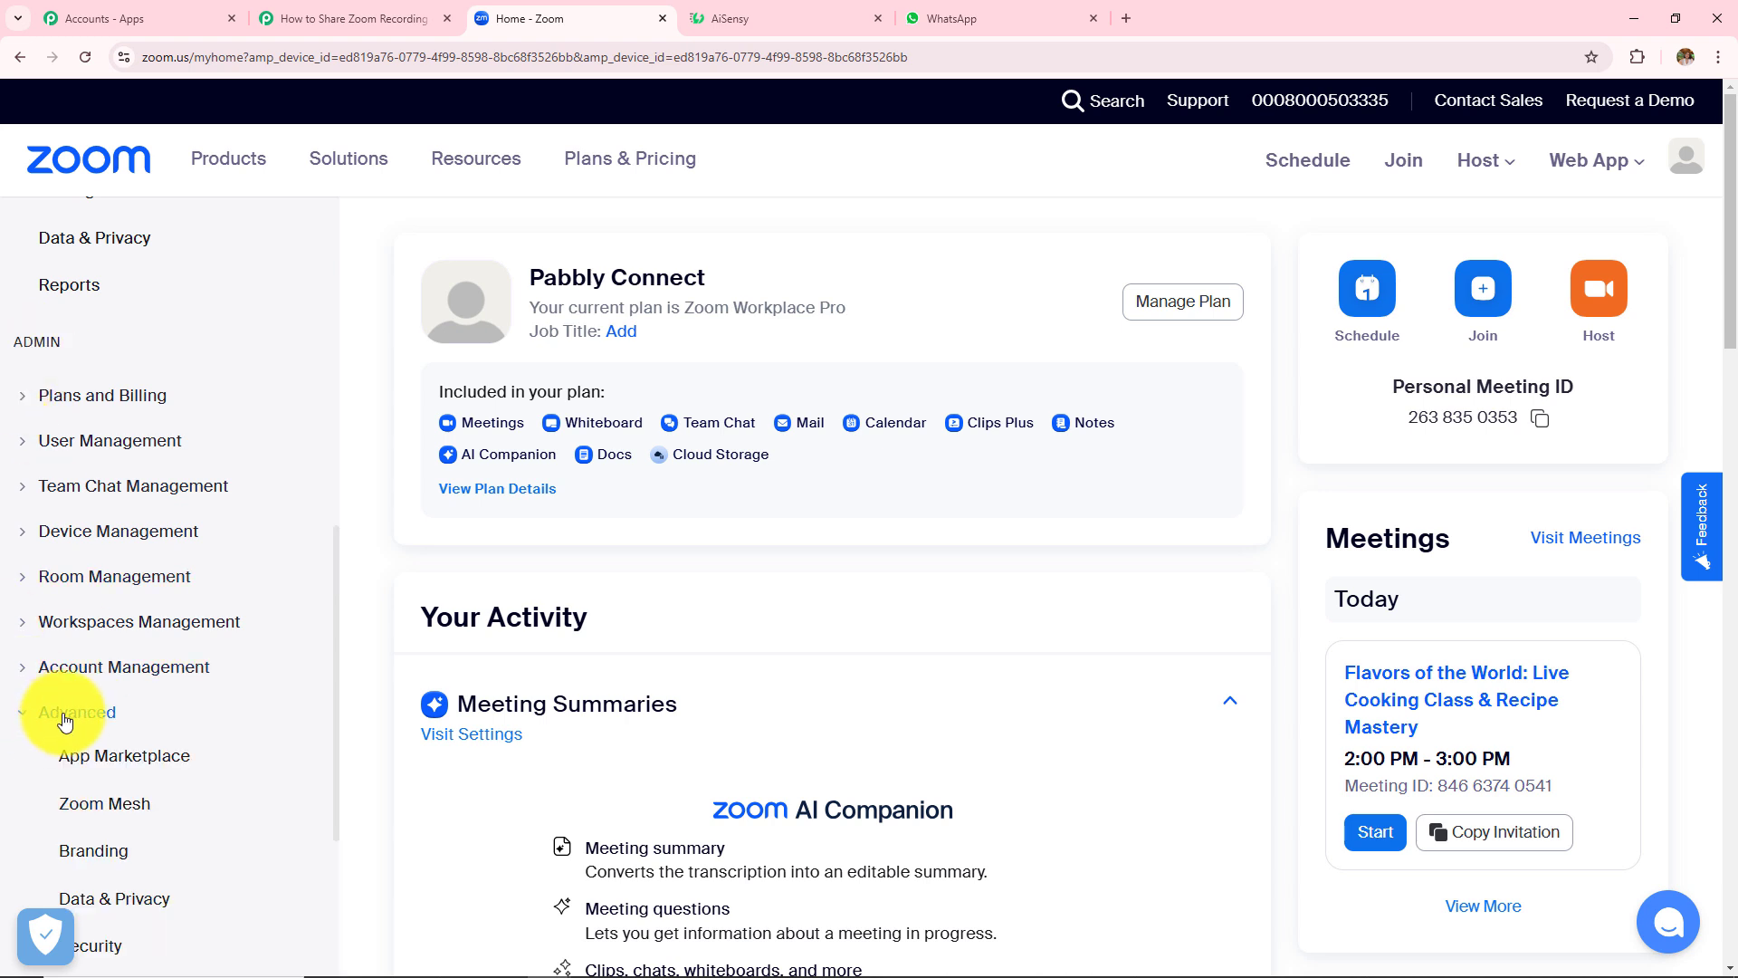
{"action": "left_click", "coordinate": [105, 759]}
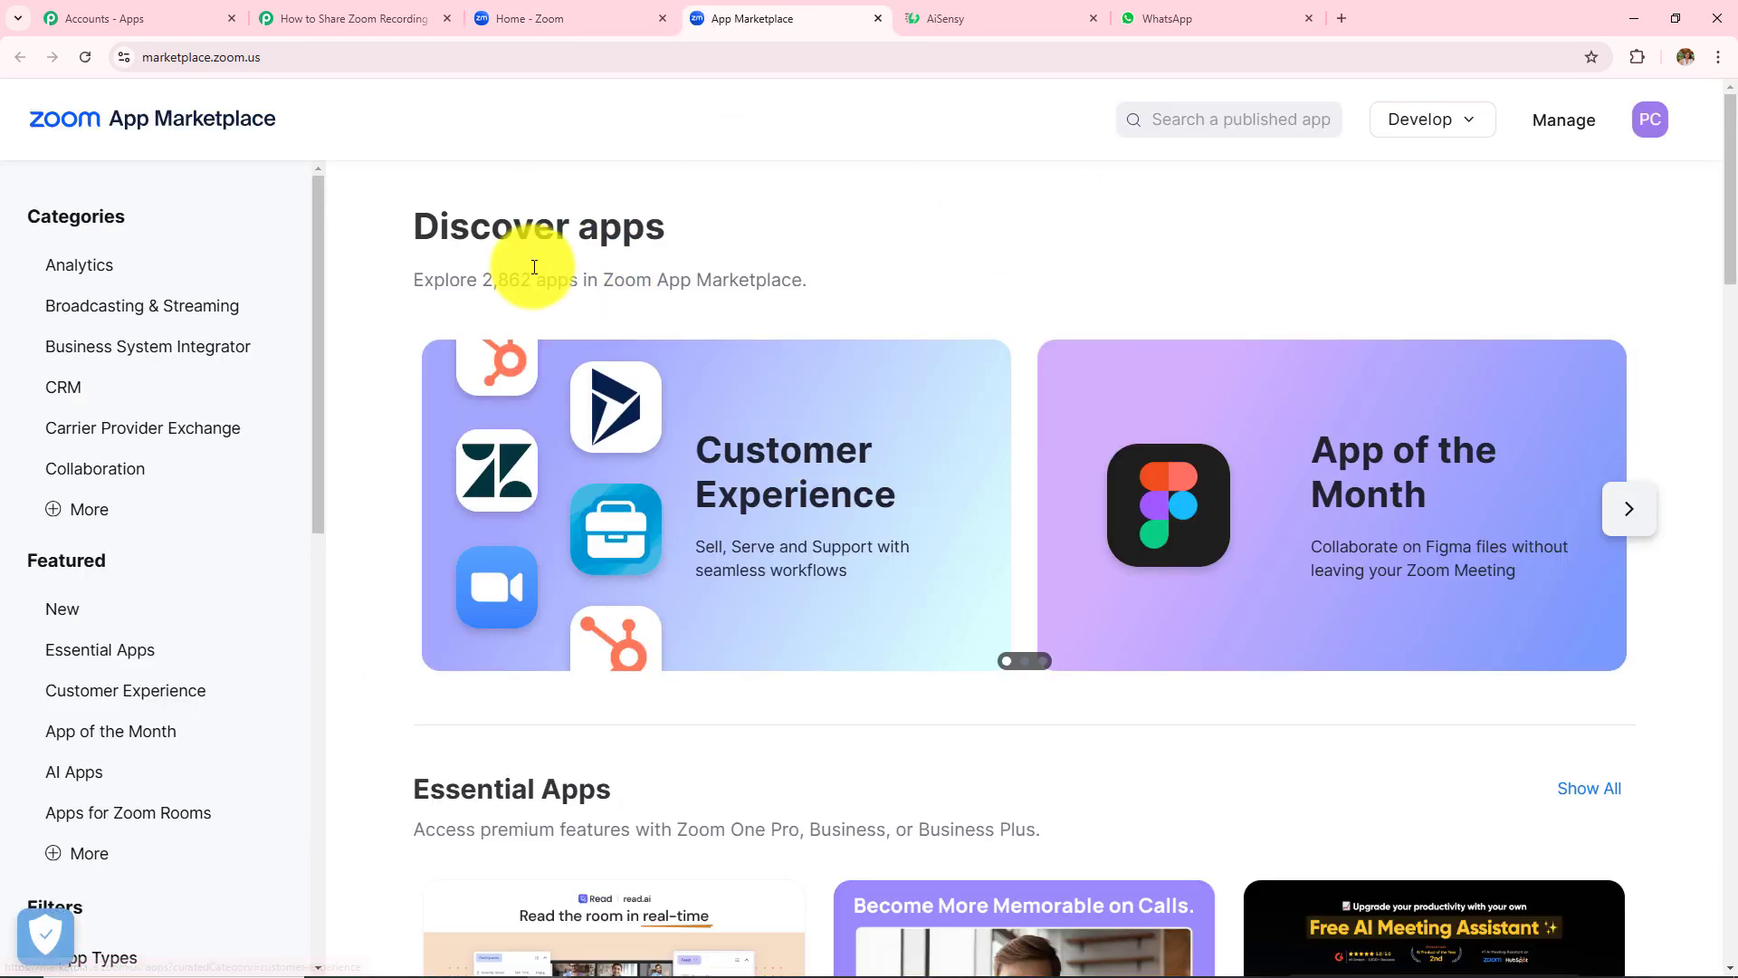
{"action": "left_click", "coordinate": [1438, 136]}
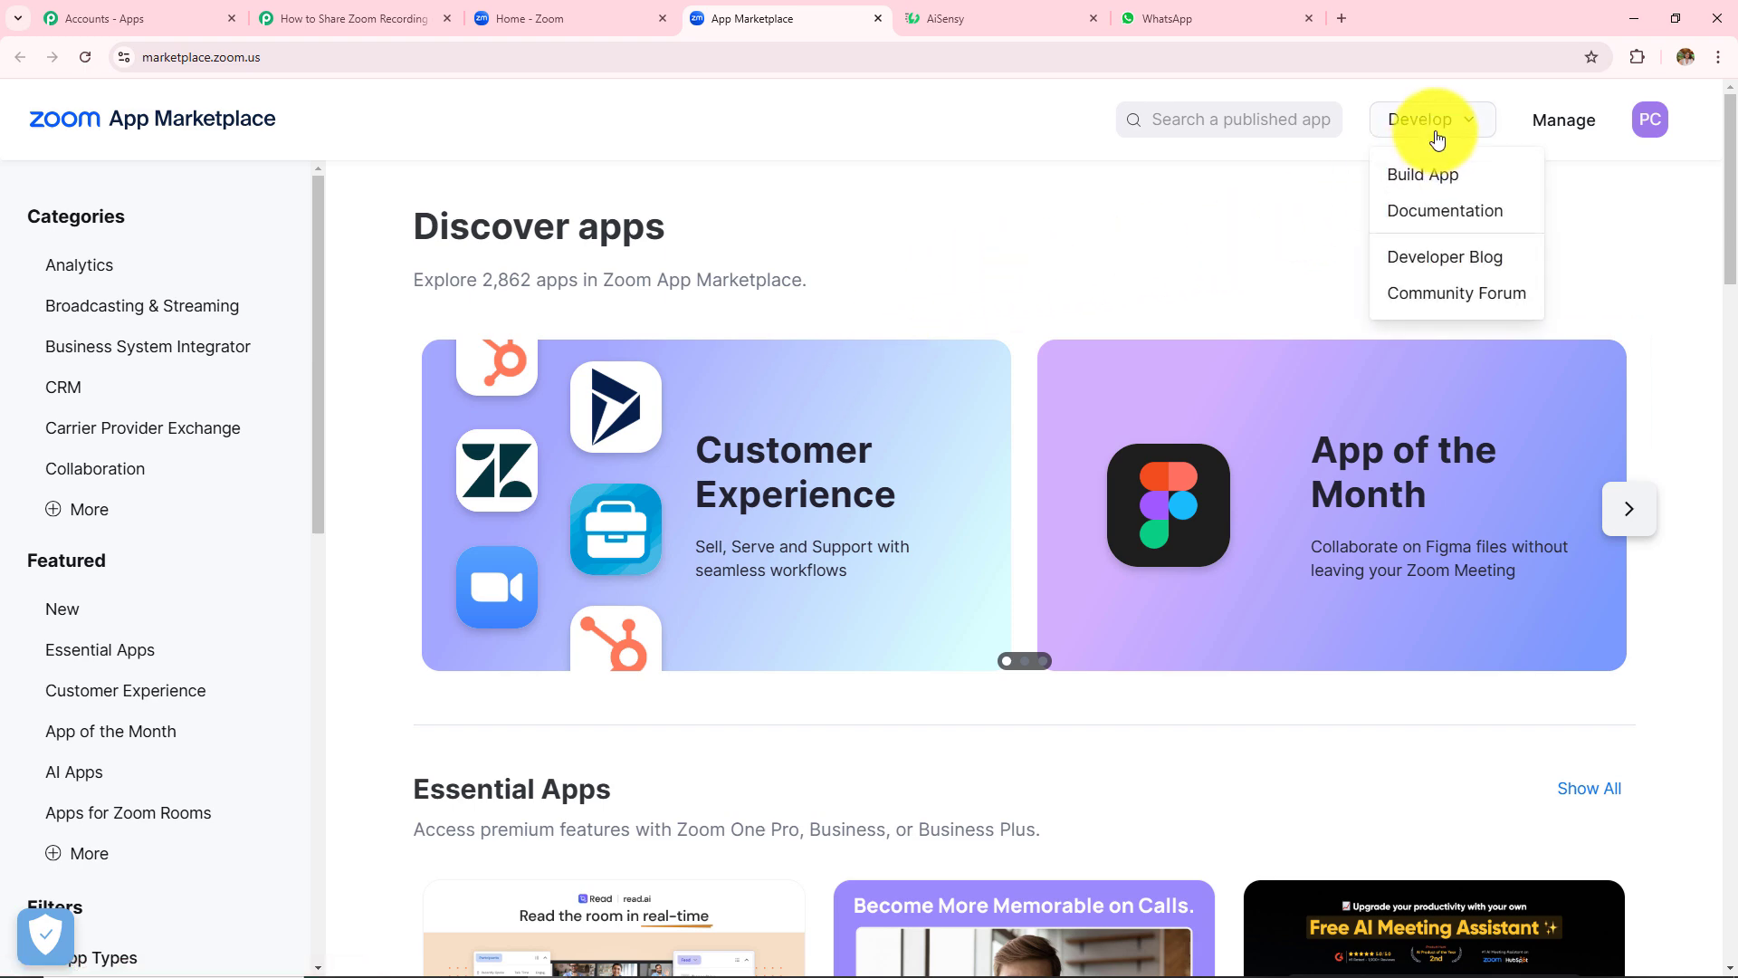
{"action": "left_click", "coordinate": [1442, 178]}
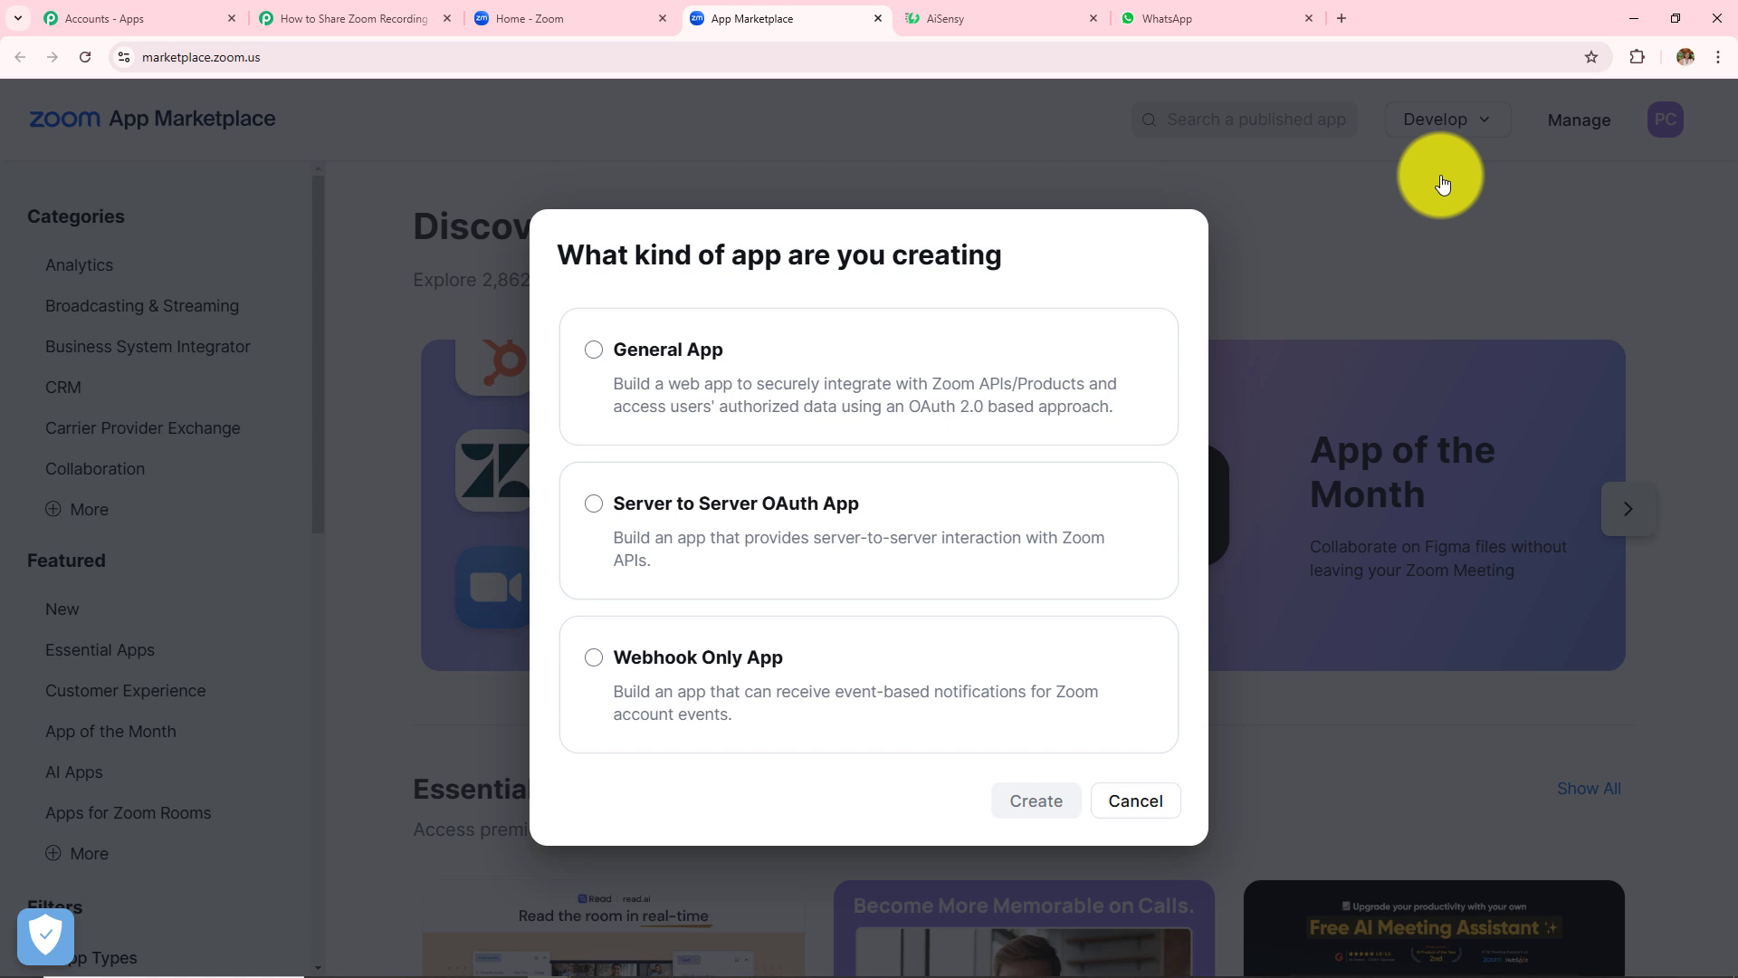
{"action": "left_click", "coordinate": [595, 360]}
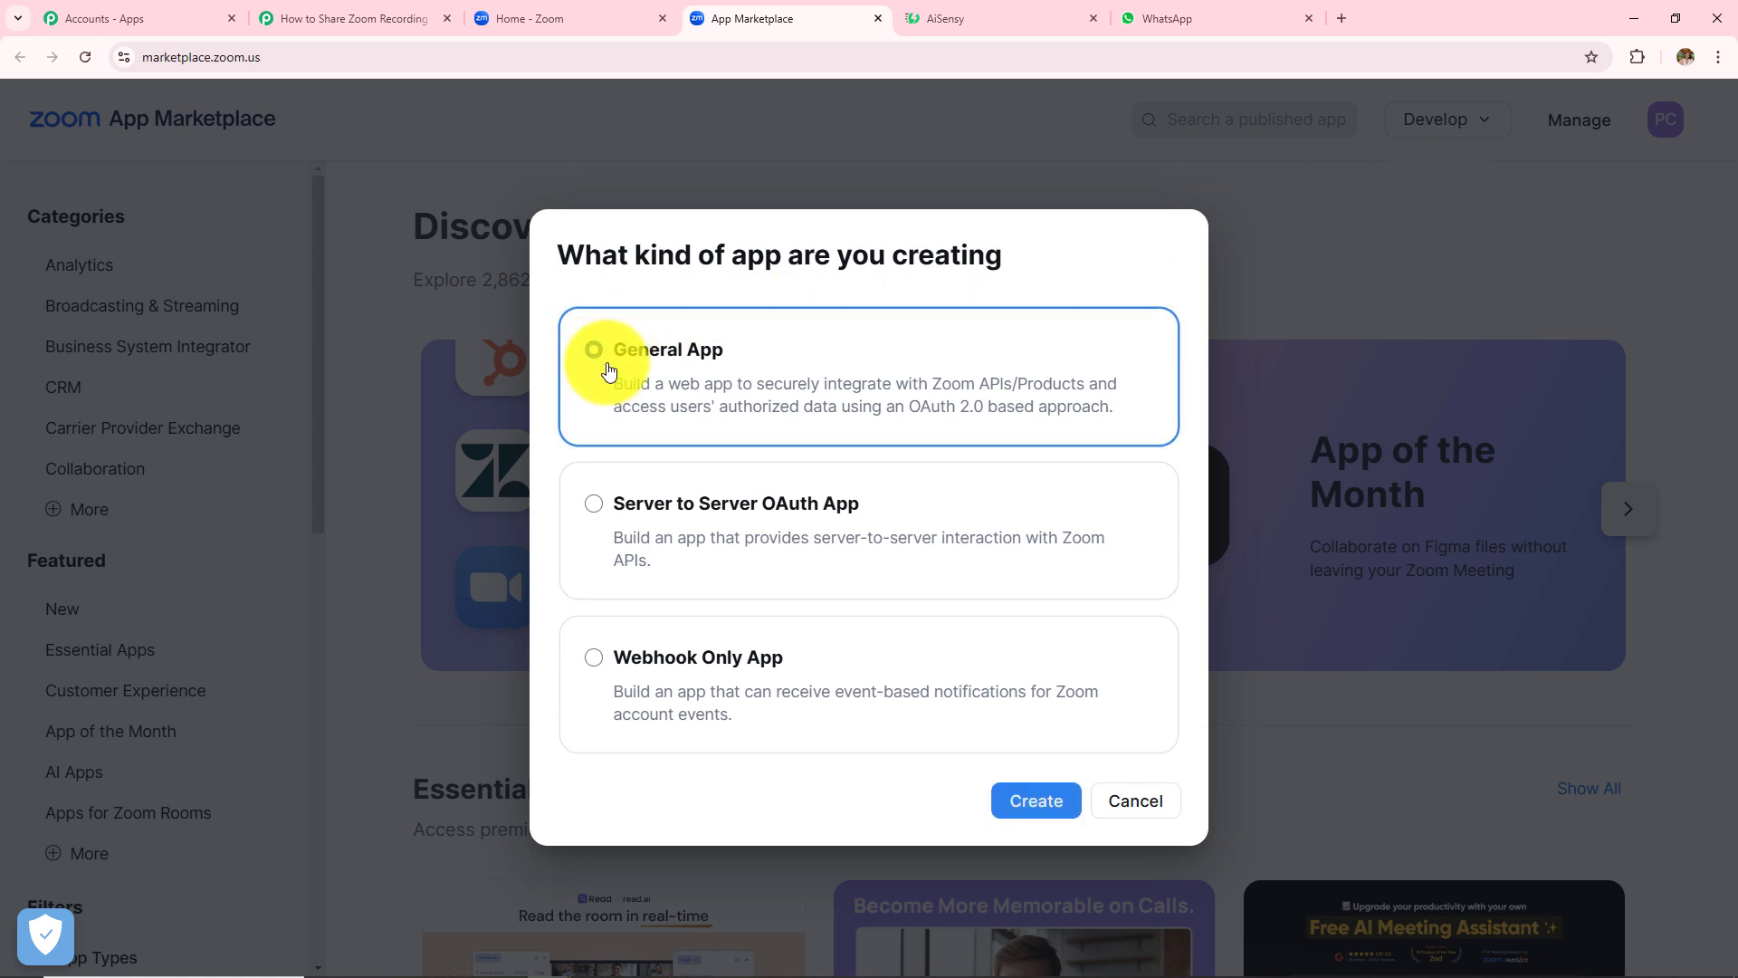
{"action": "left_click", "coordinate": [1039, 800]}
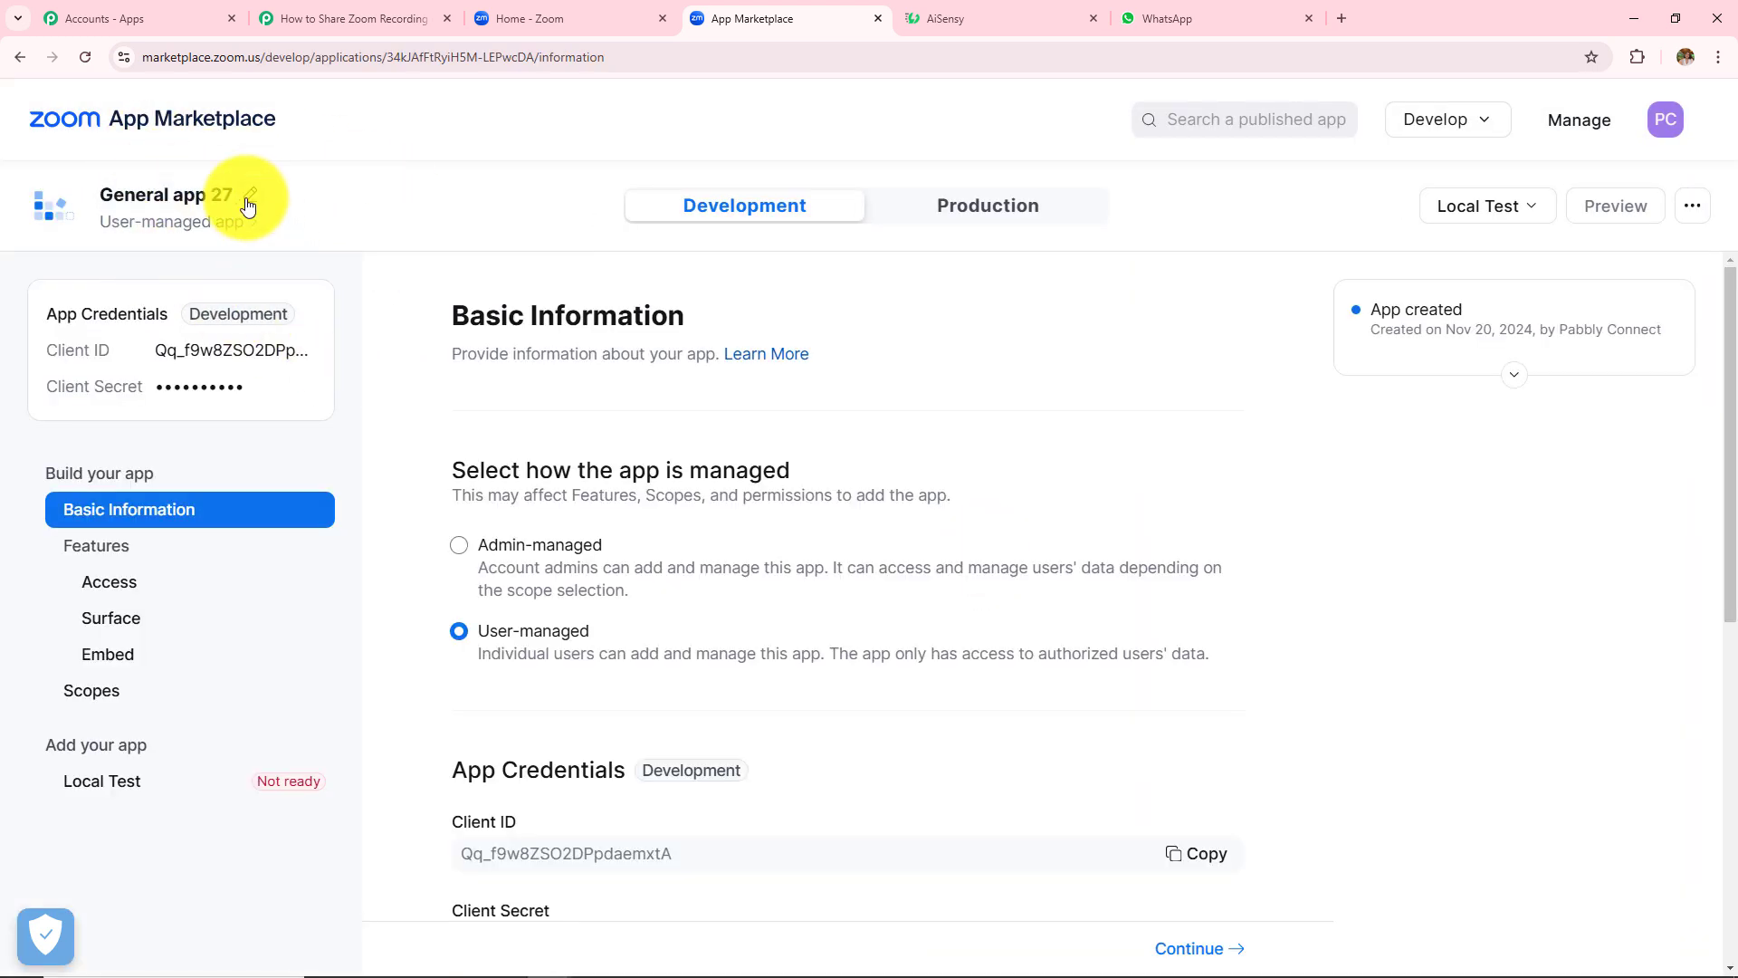
- Rename the app from 'General app 27' to 'Pabbly Test 2'
{"action": "left_click", "coordinate": [249, 207]}
{"action": "left_click_drag", "start_coordinate": [241, 209], "coordinate": [16, 209]}
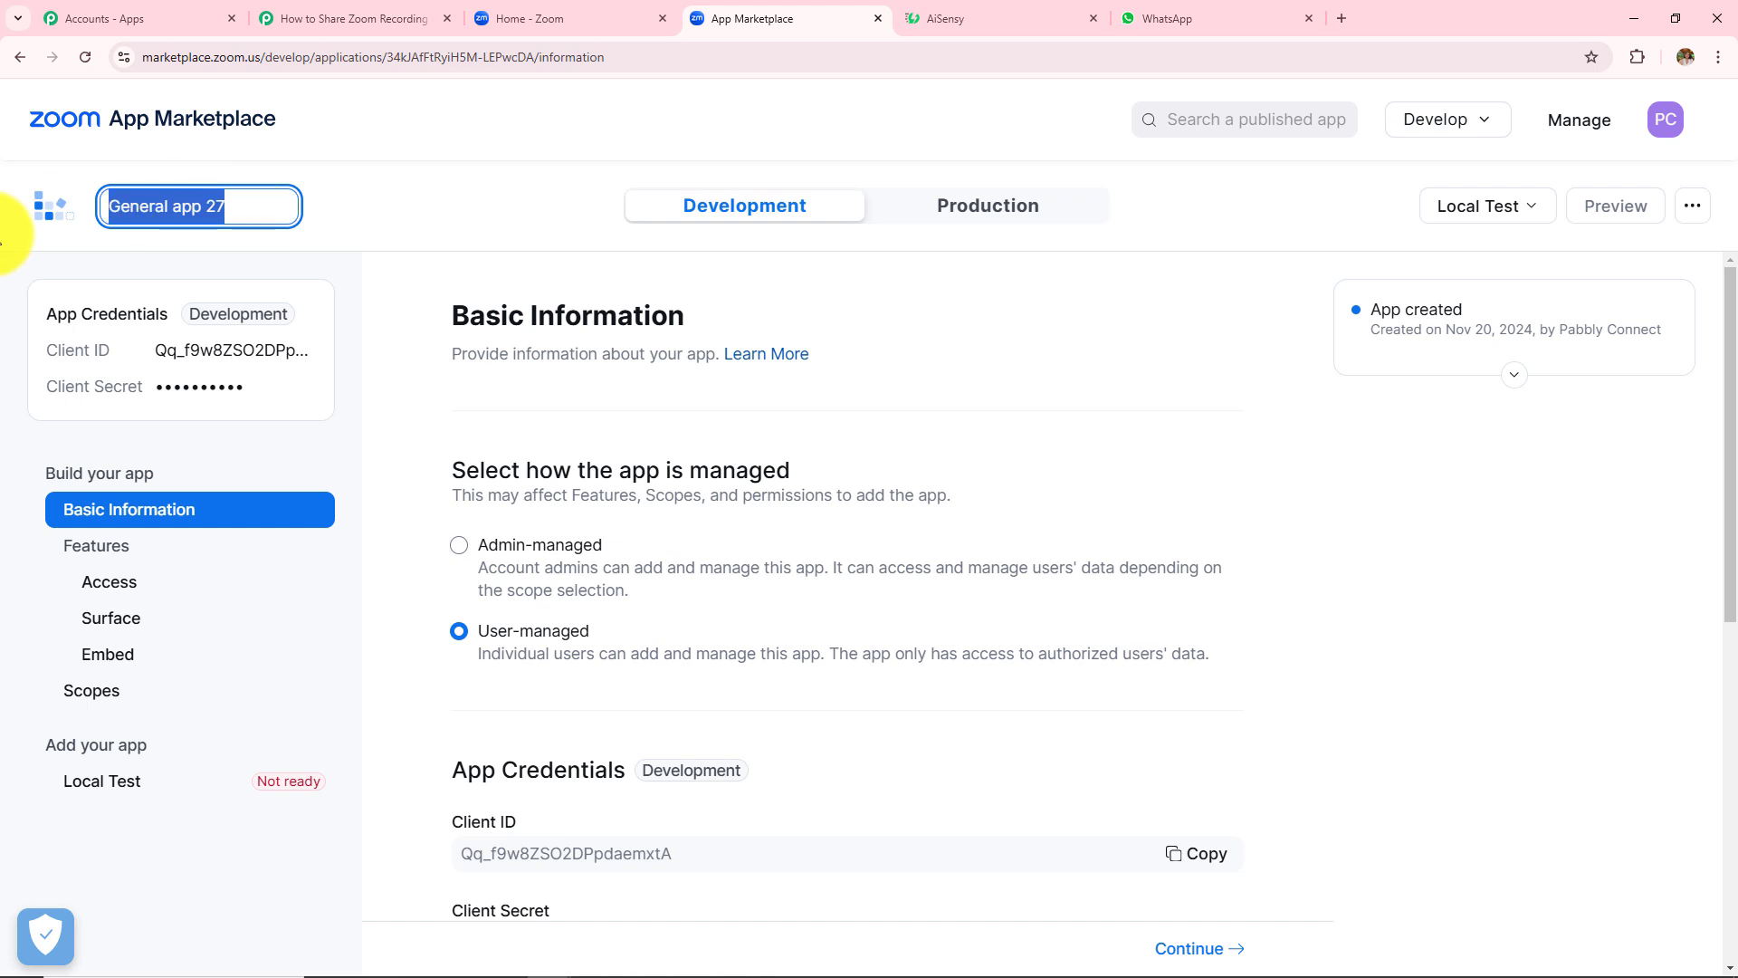
{"action": "key", "text": "BackSpace"}
{"action": "type", "text": "Pab"}
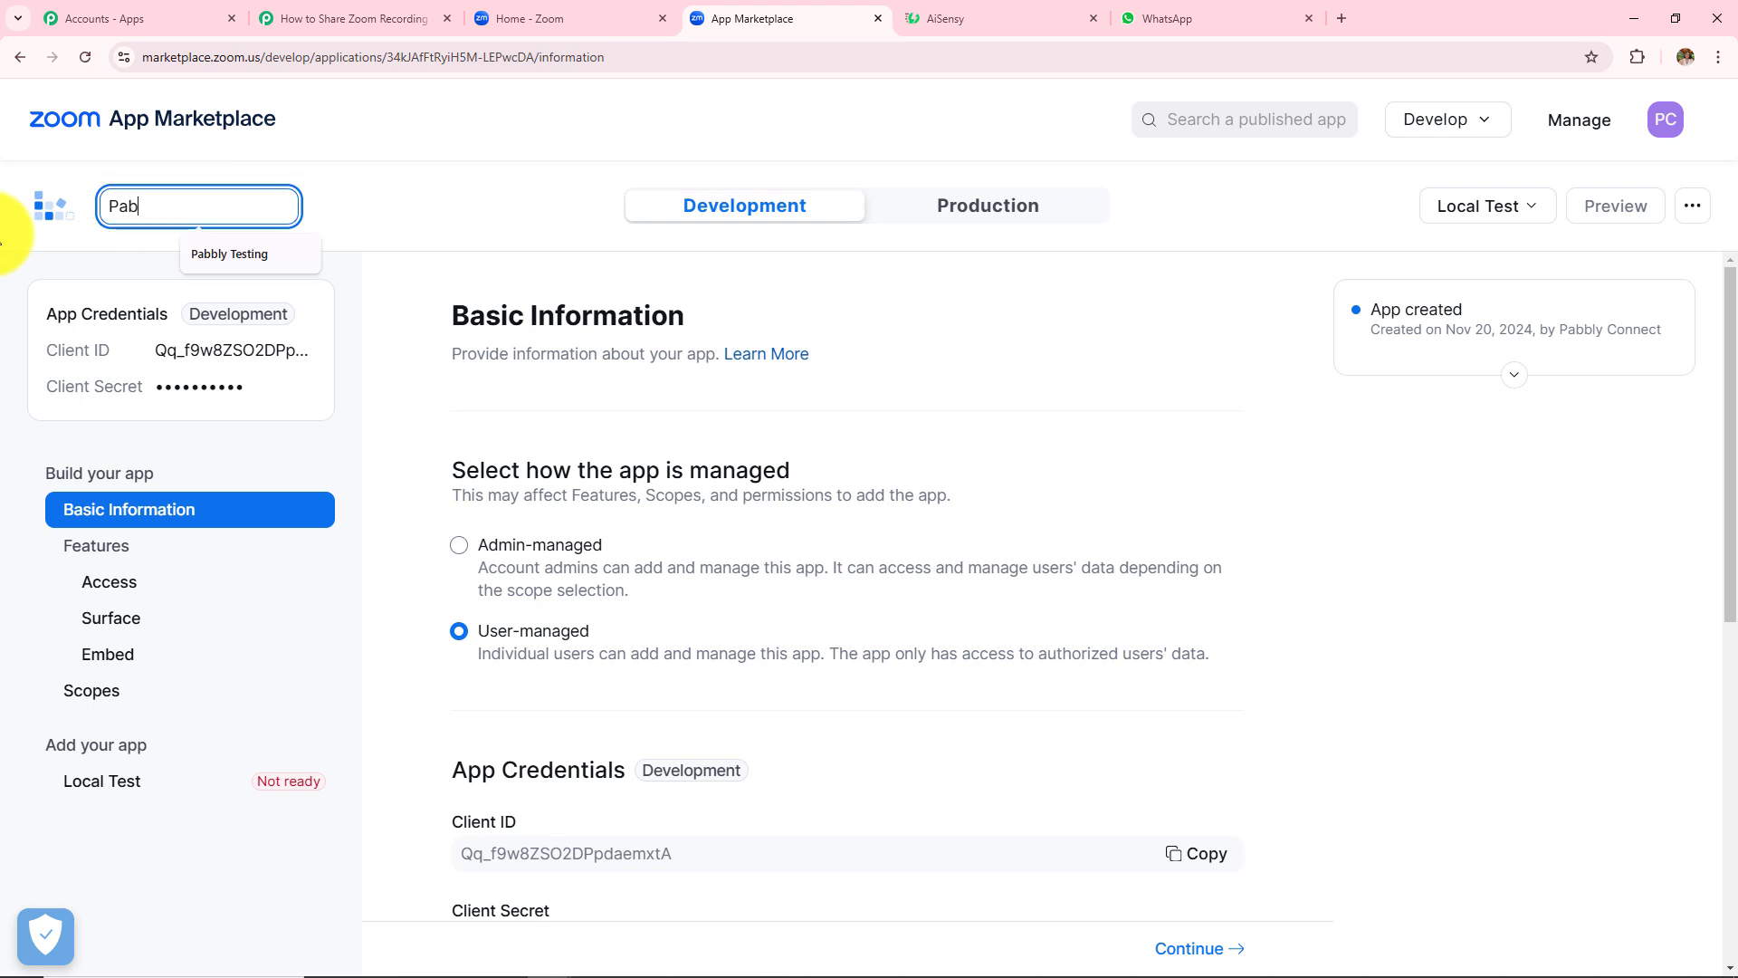
{"action": "type", "text": "b"}
{"action": "type", "text": "ly Test 2"}
{"action": "key", "text": "Return"}
{"action": "scroll", "coordinate": [1087, 520], "scroll_direction": "down", "scroll_amount": 10}
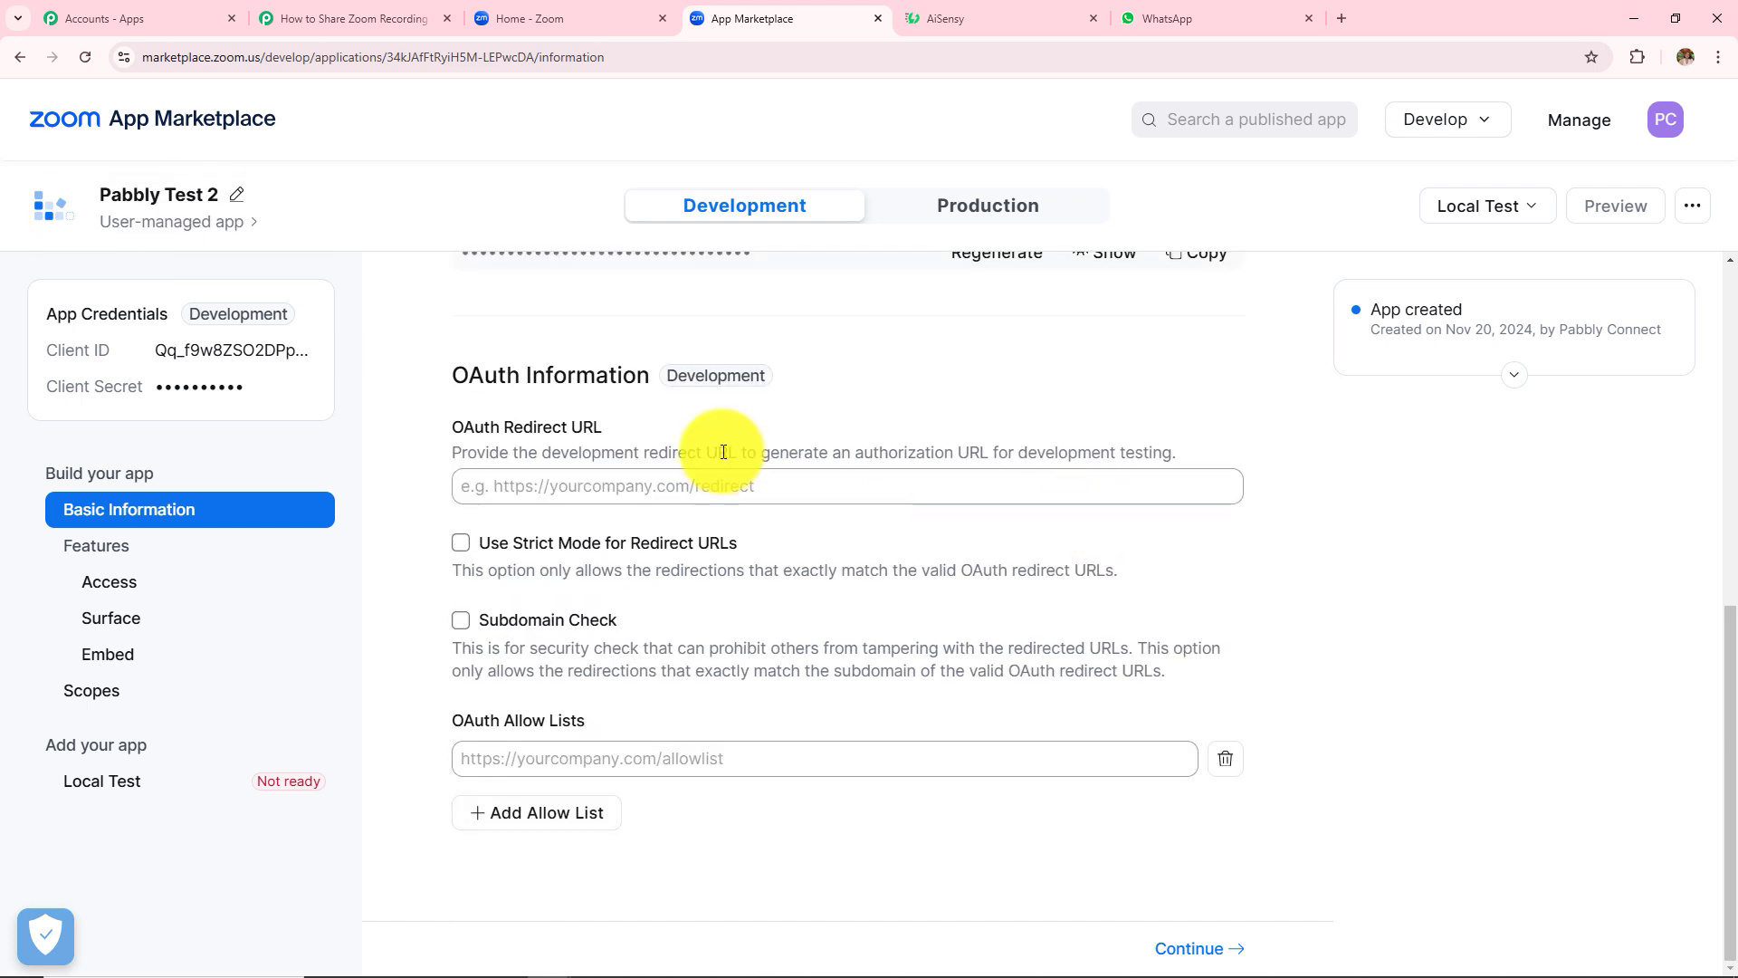
{"action": "left_click_drag", "start_coordinate": [453, 371], "coordinate": [652, 431]}
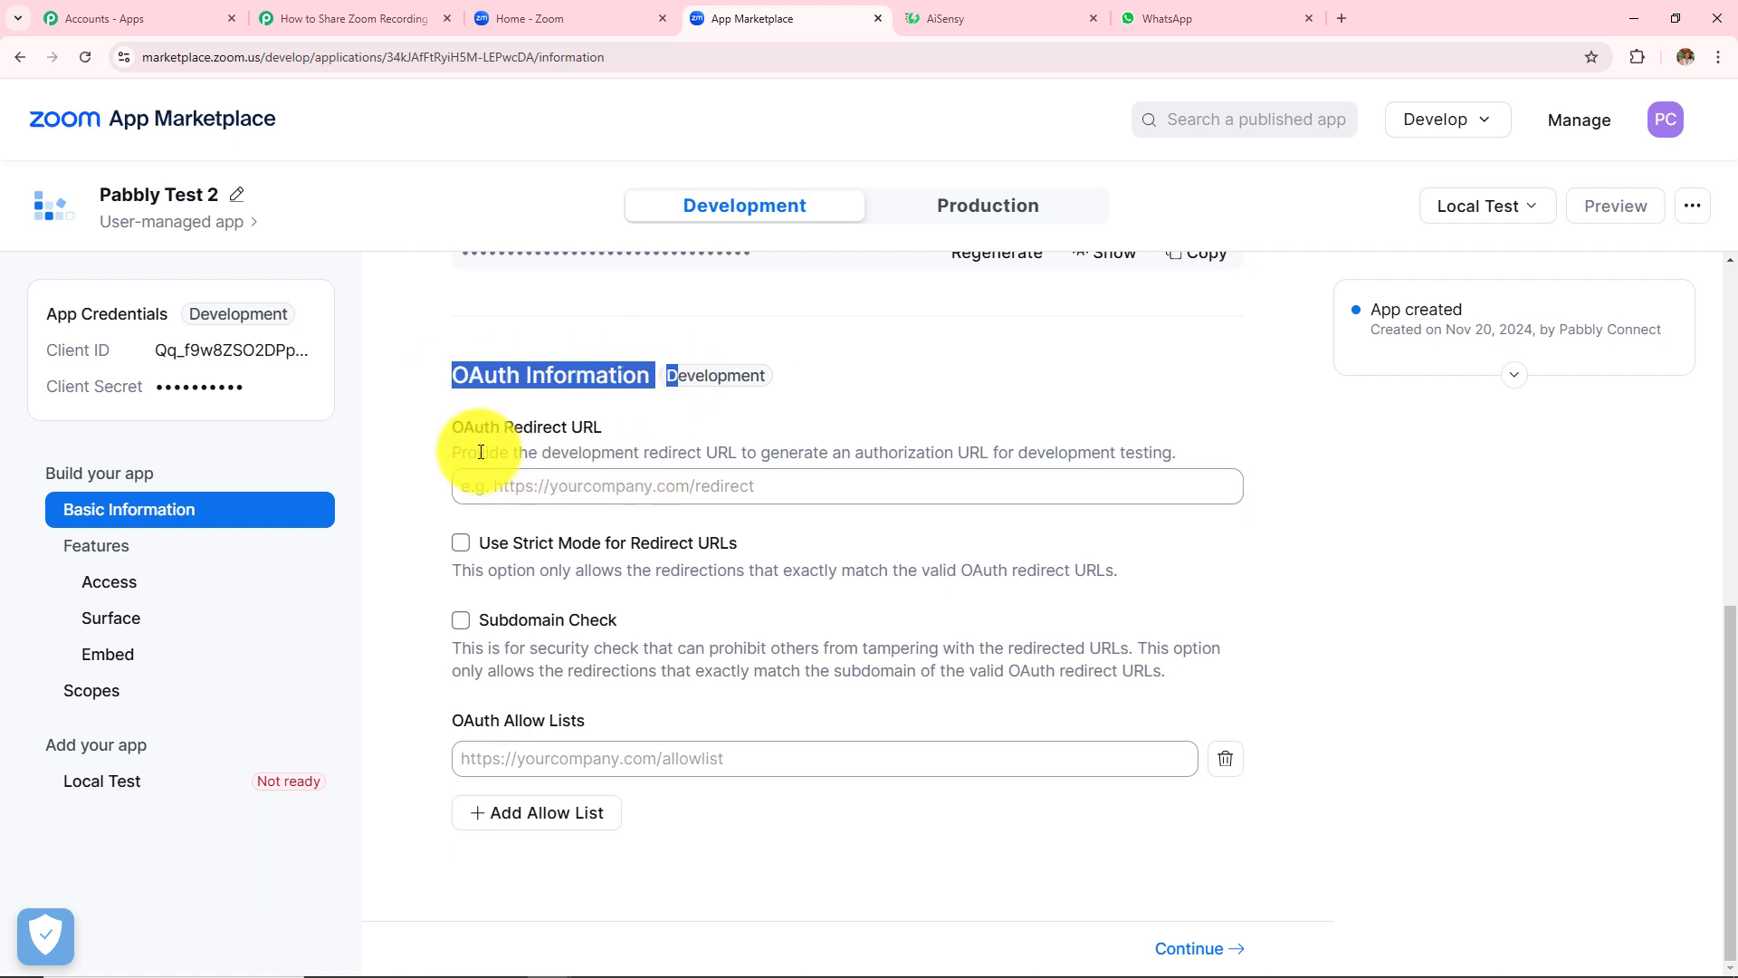
{"action": "left_click", "coordinate": [580, 489]}
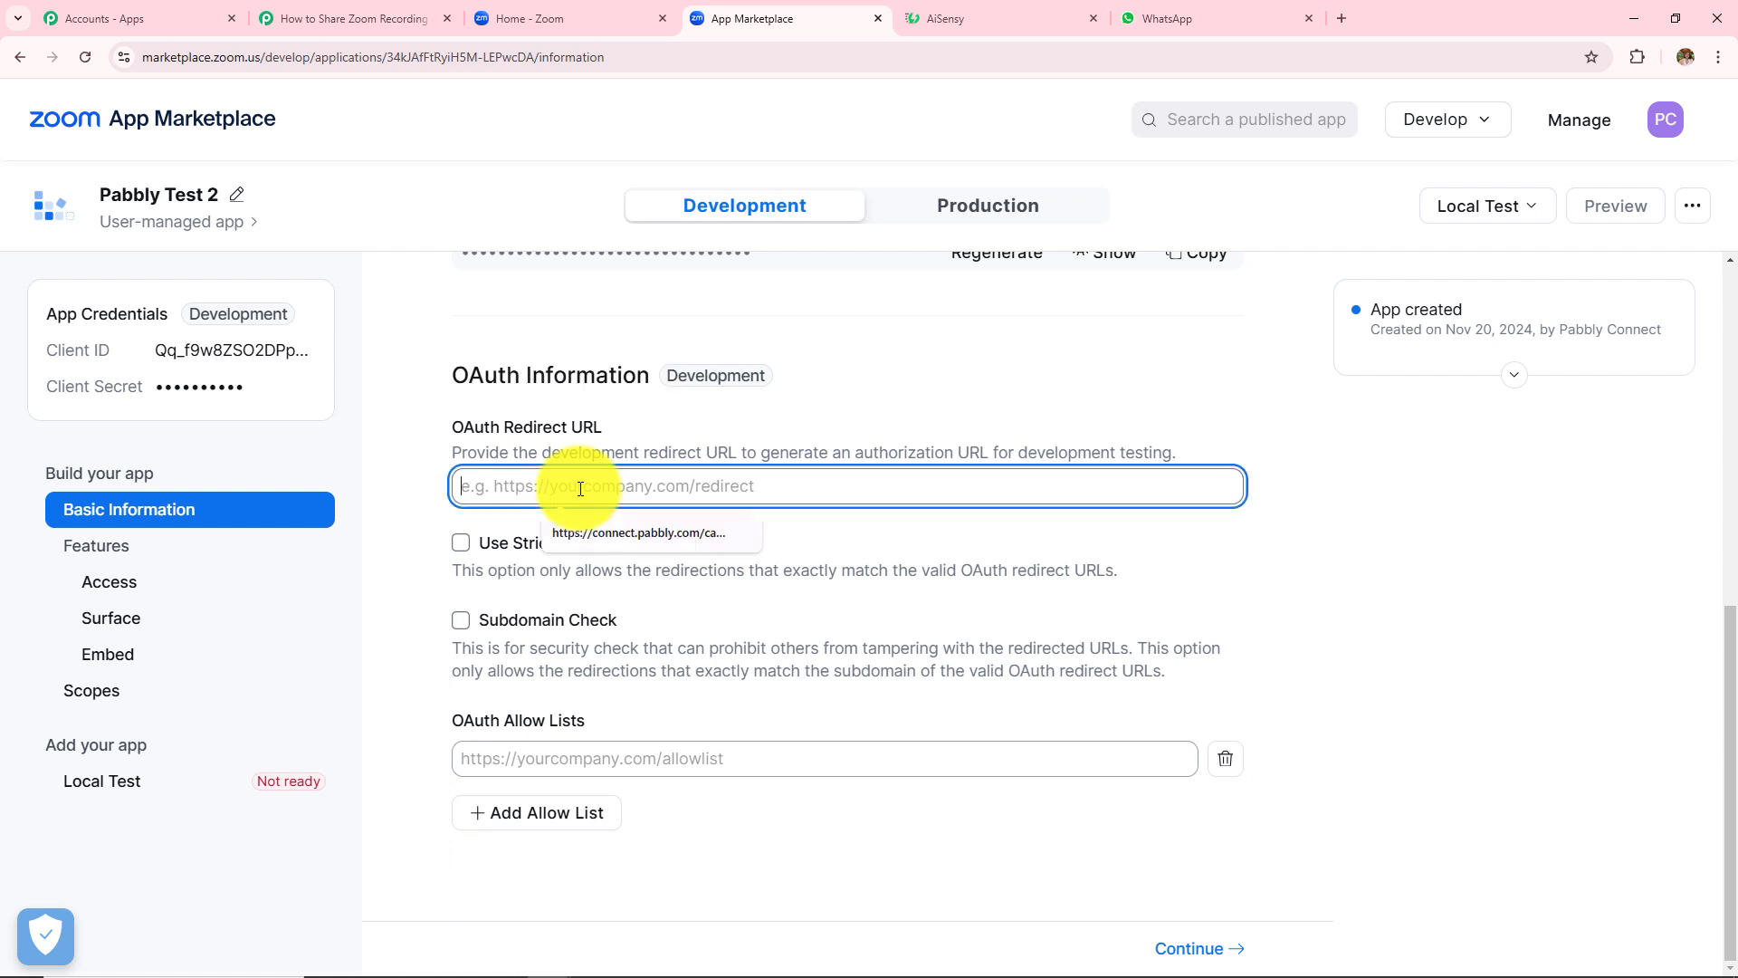
{"action": "type", "text": "https://connect.pabbly.com/callback-url"}
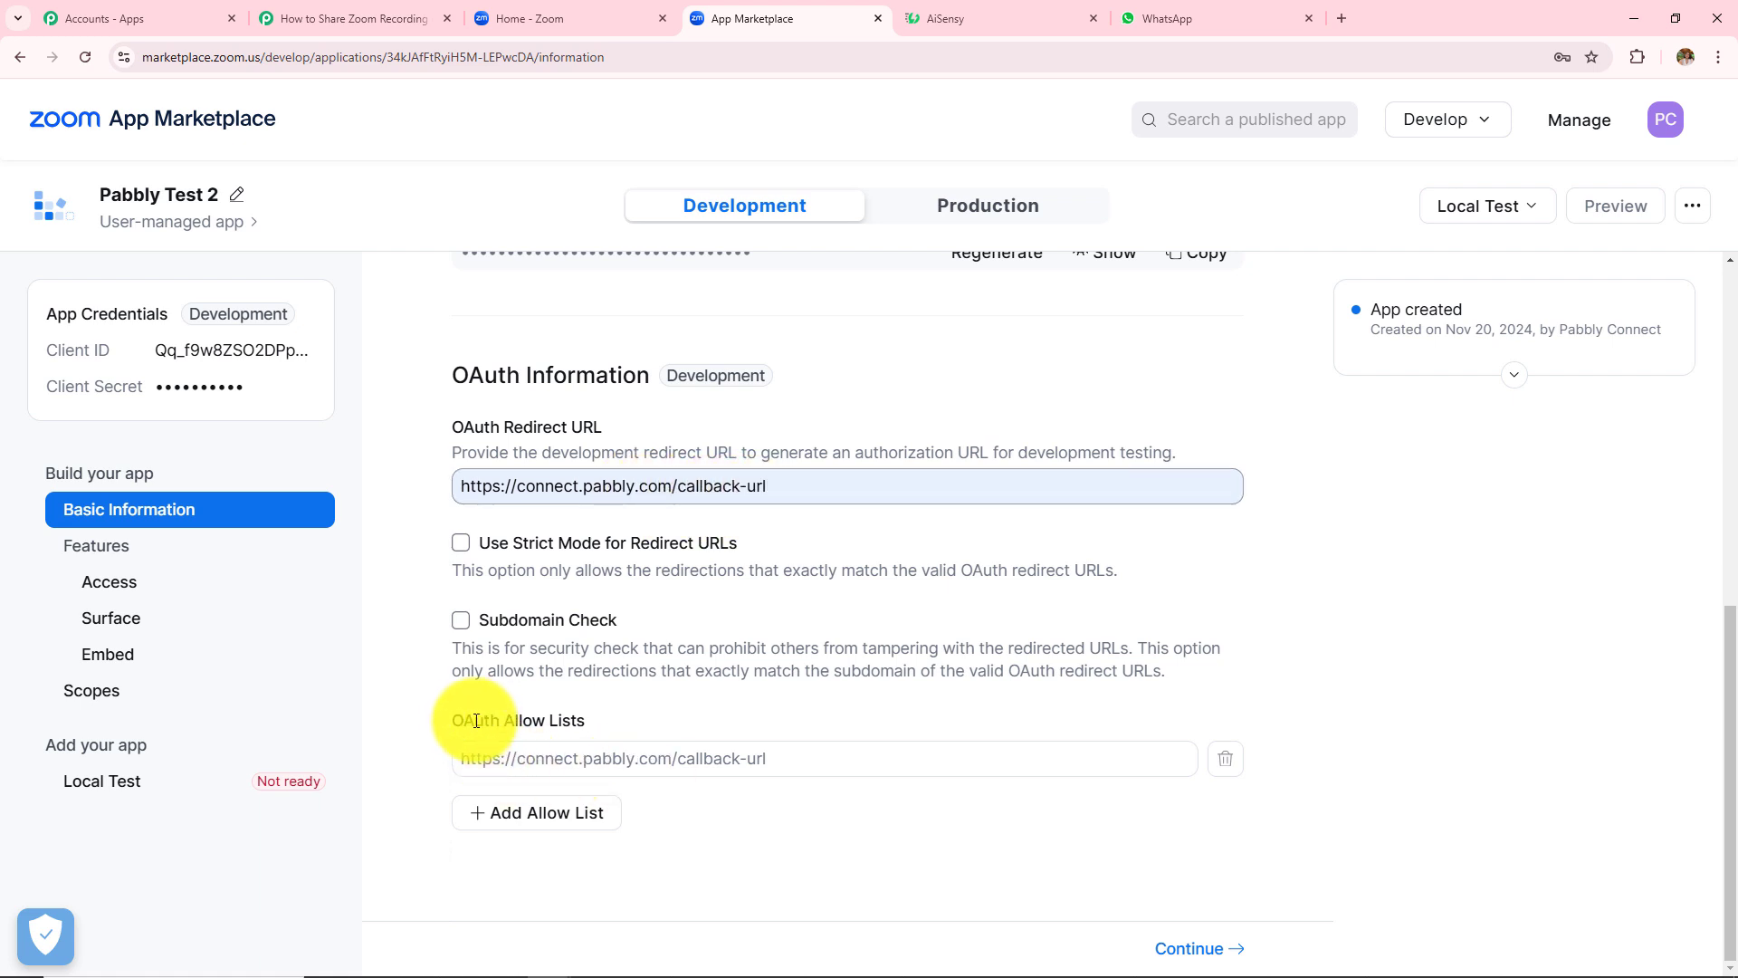
{"action": "left_click_drag", "start_coordinate": [455, 721], "coordinate": [652, 729]}
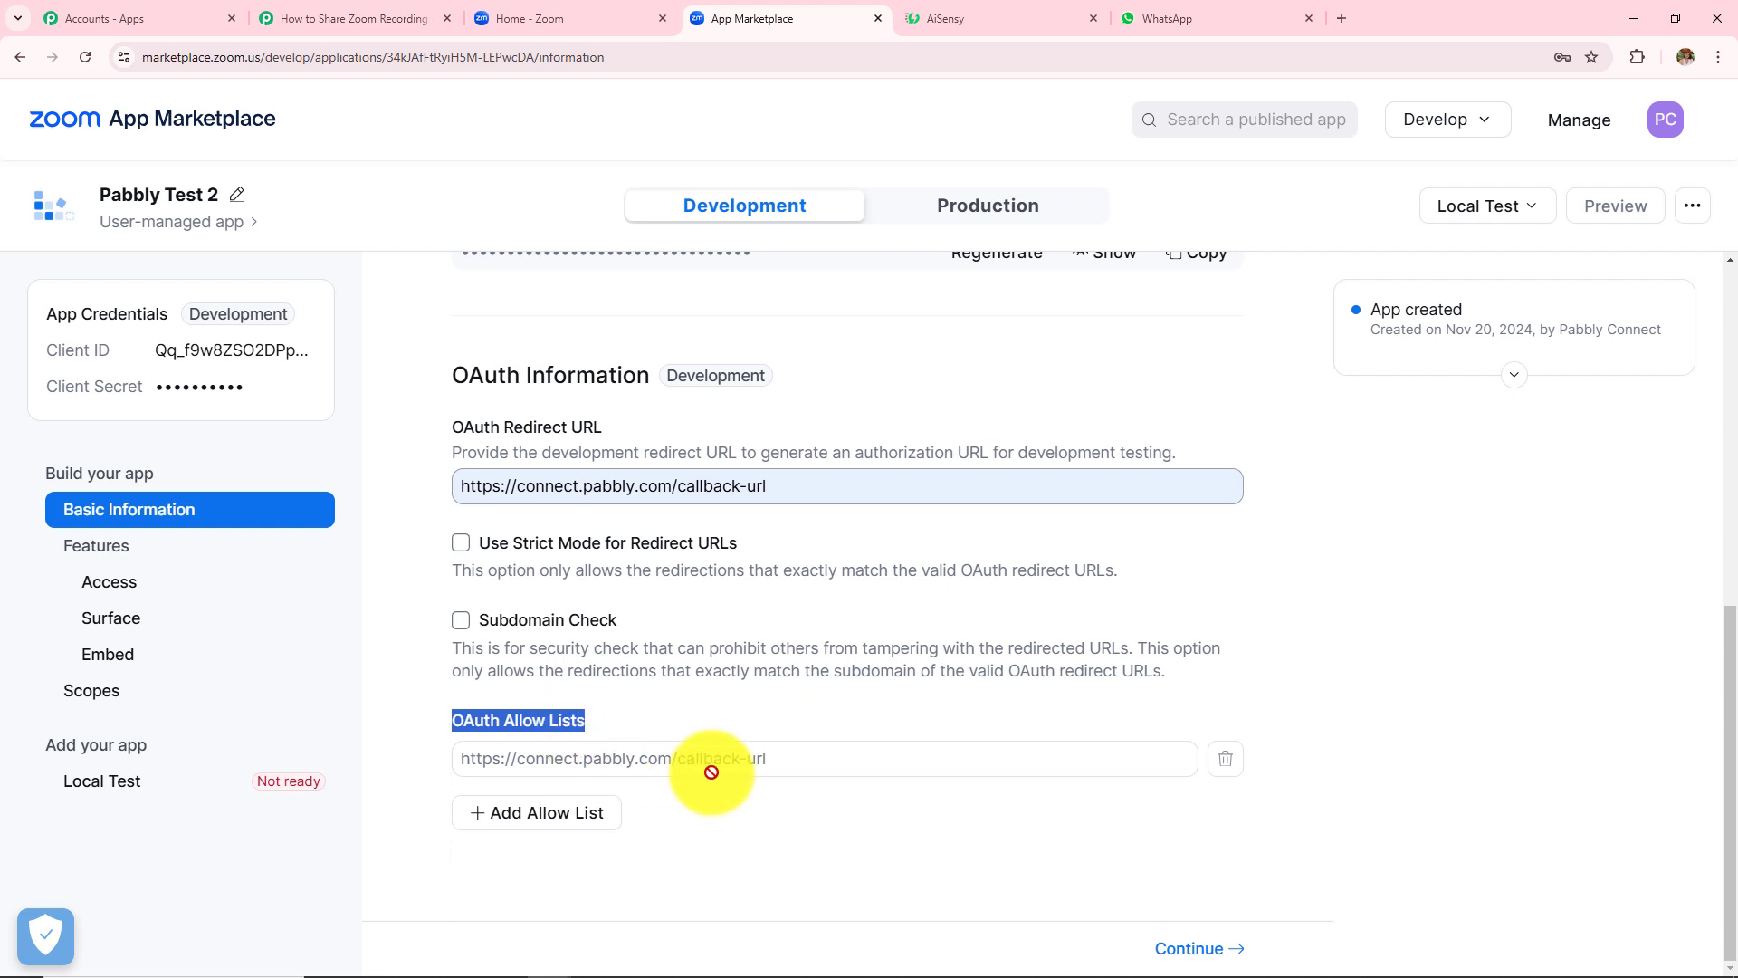
{"action": "left_click", "coordinate": [1175, 948]}
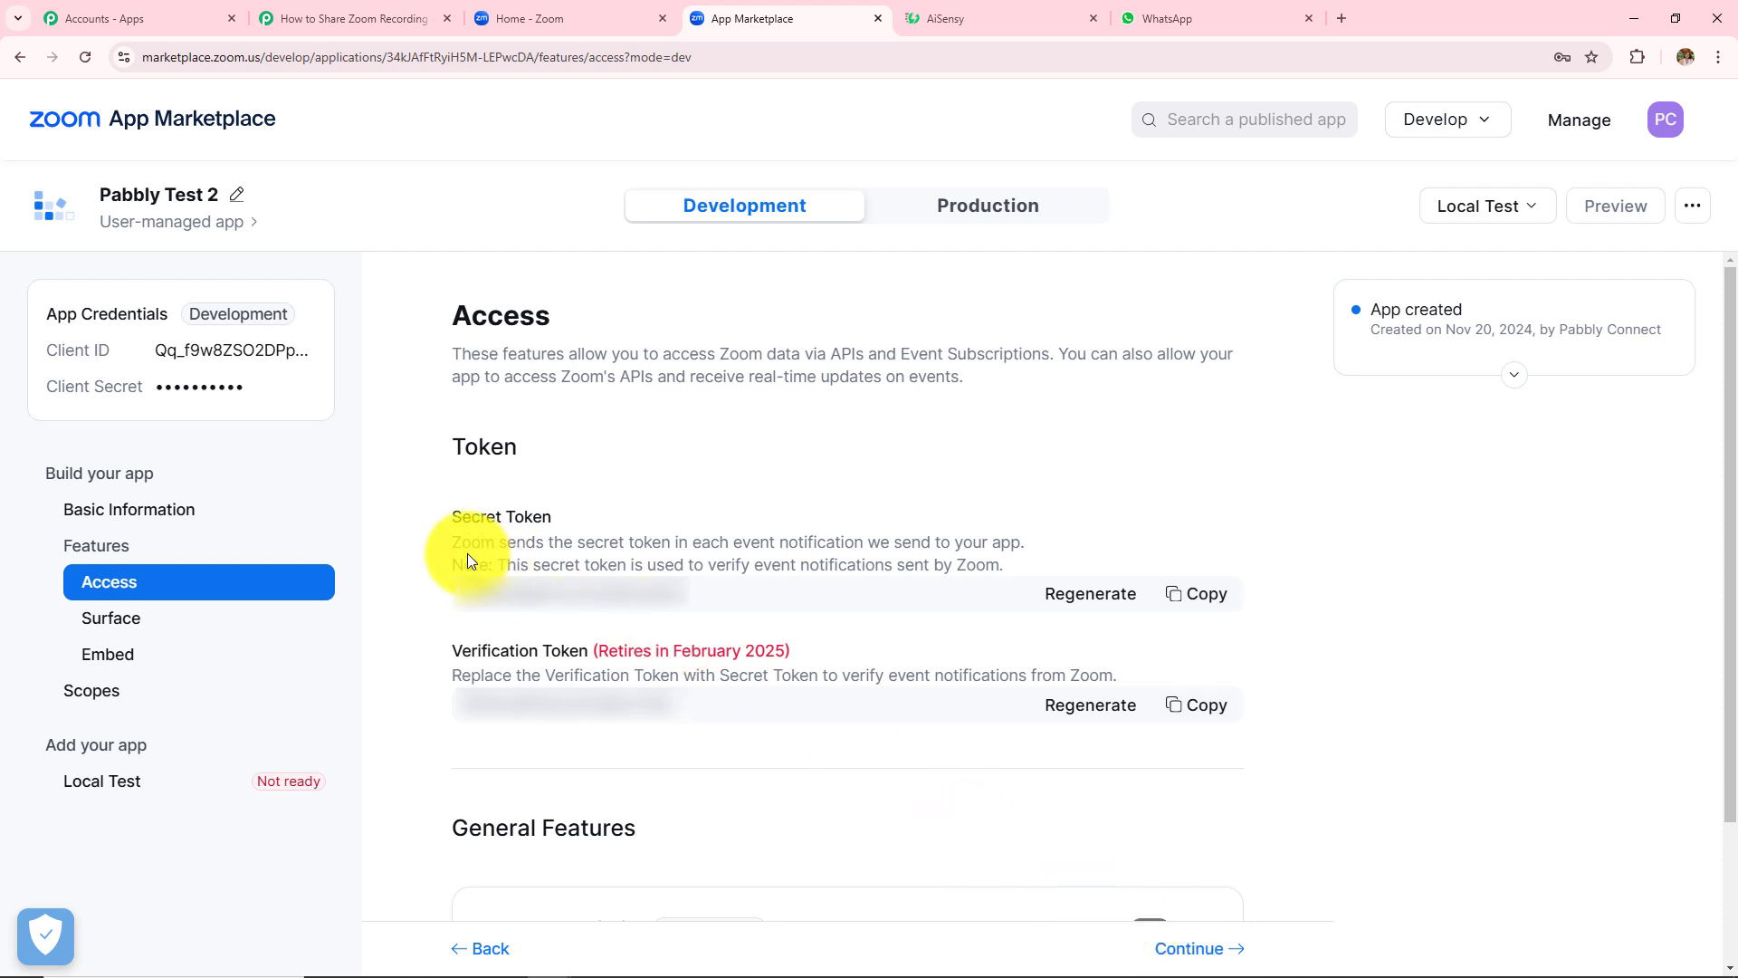
{"action": "left_click_drag", "start_coordinate": [448, 521], "coordinate": [568, 530]}
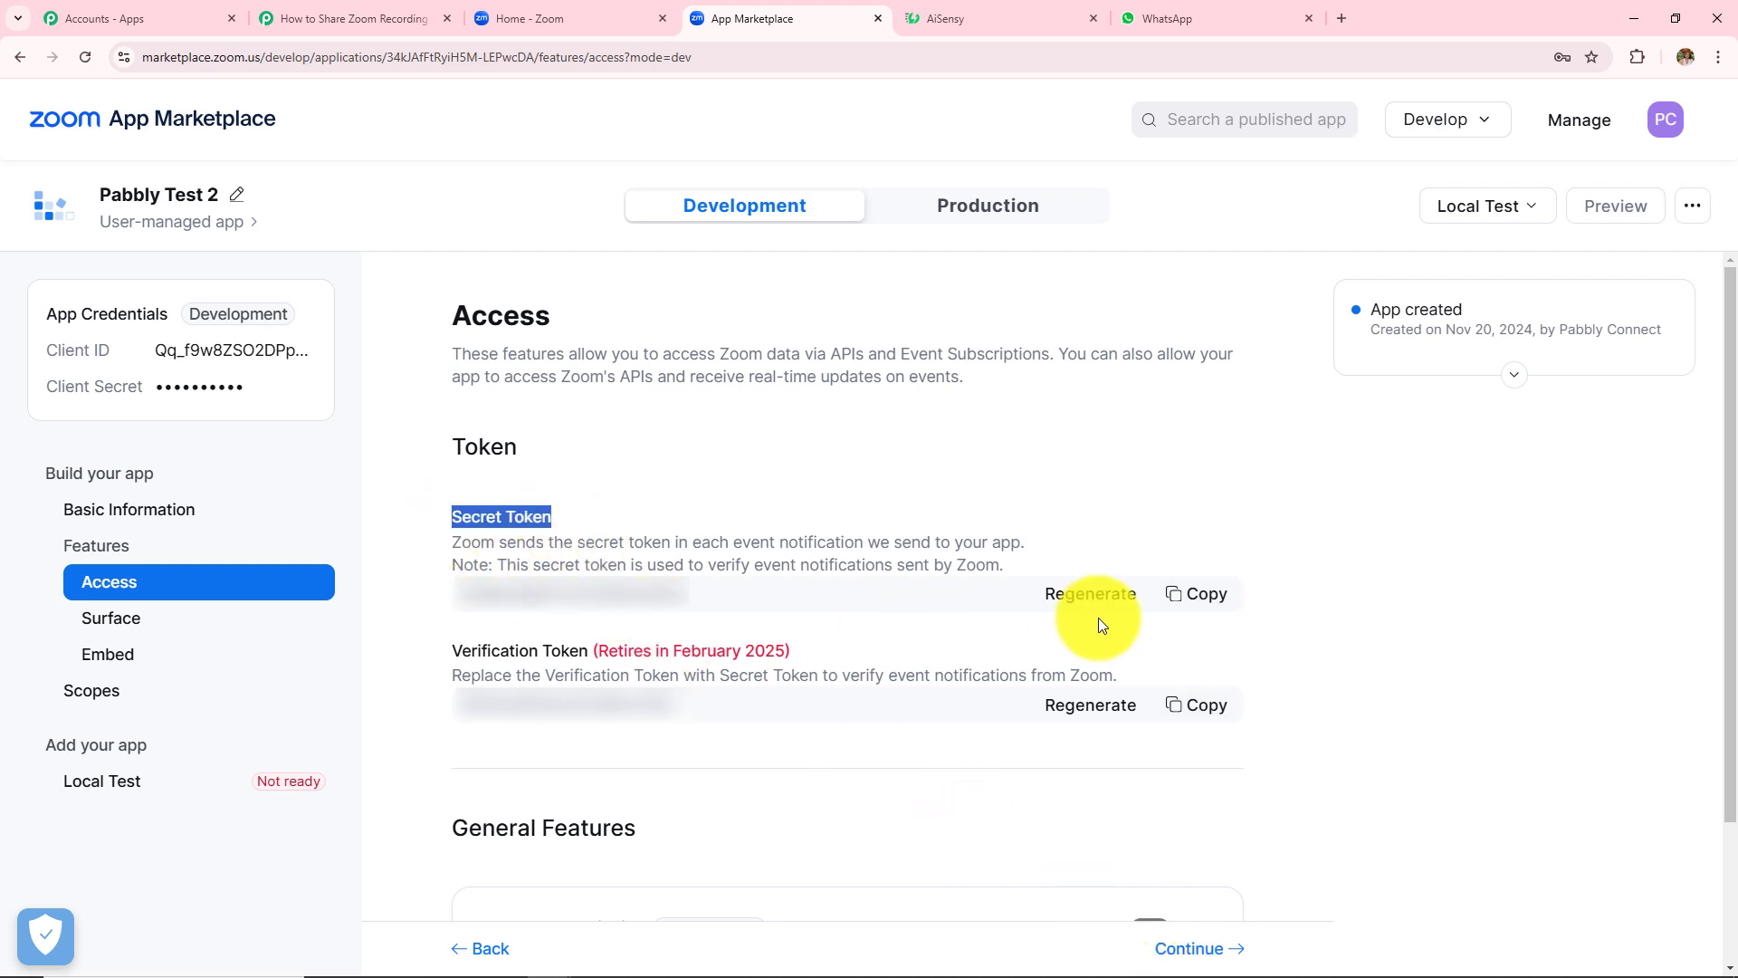
{"action": "left_click", "coordinate": [1191, 609]}
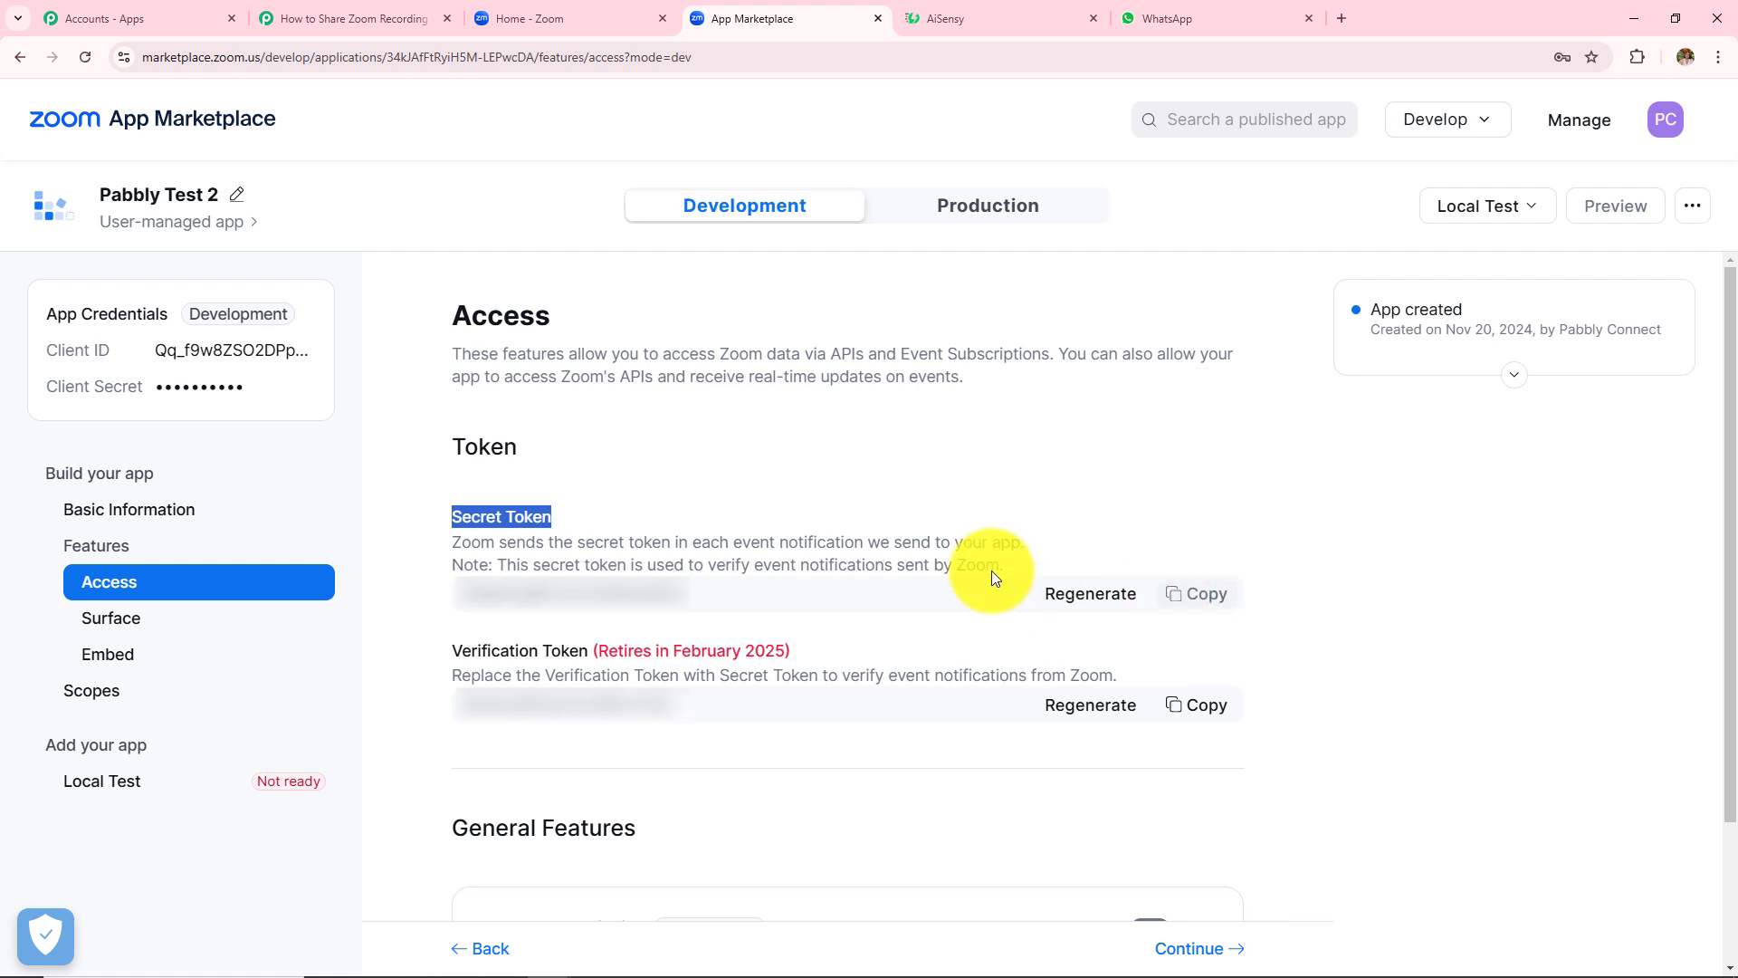
{"action": "left_click", "coordinate": [398, 31]}
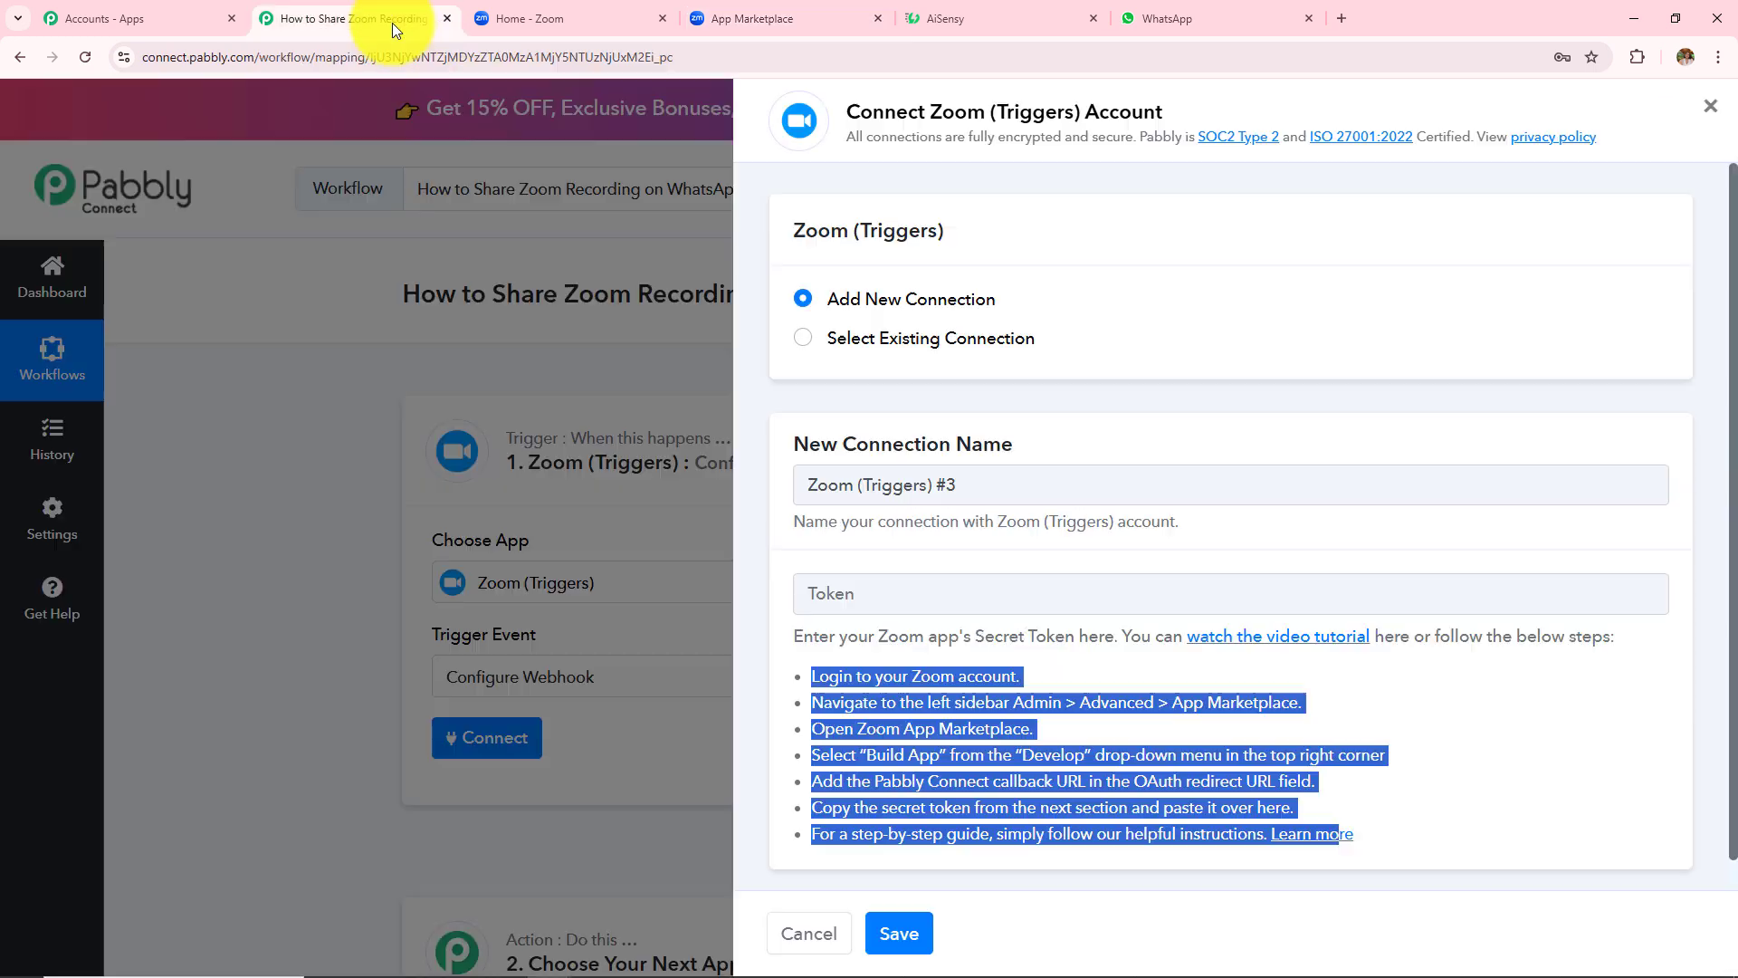
- Save the Zoom connection with the pasted secret token, then return to the Zoom app's Access page
{"action": "left_click", "coordinate": [1049, 595]}
{"action": "key", "text": "ctrl+v"}
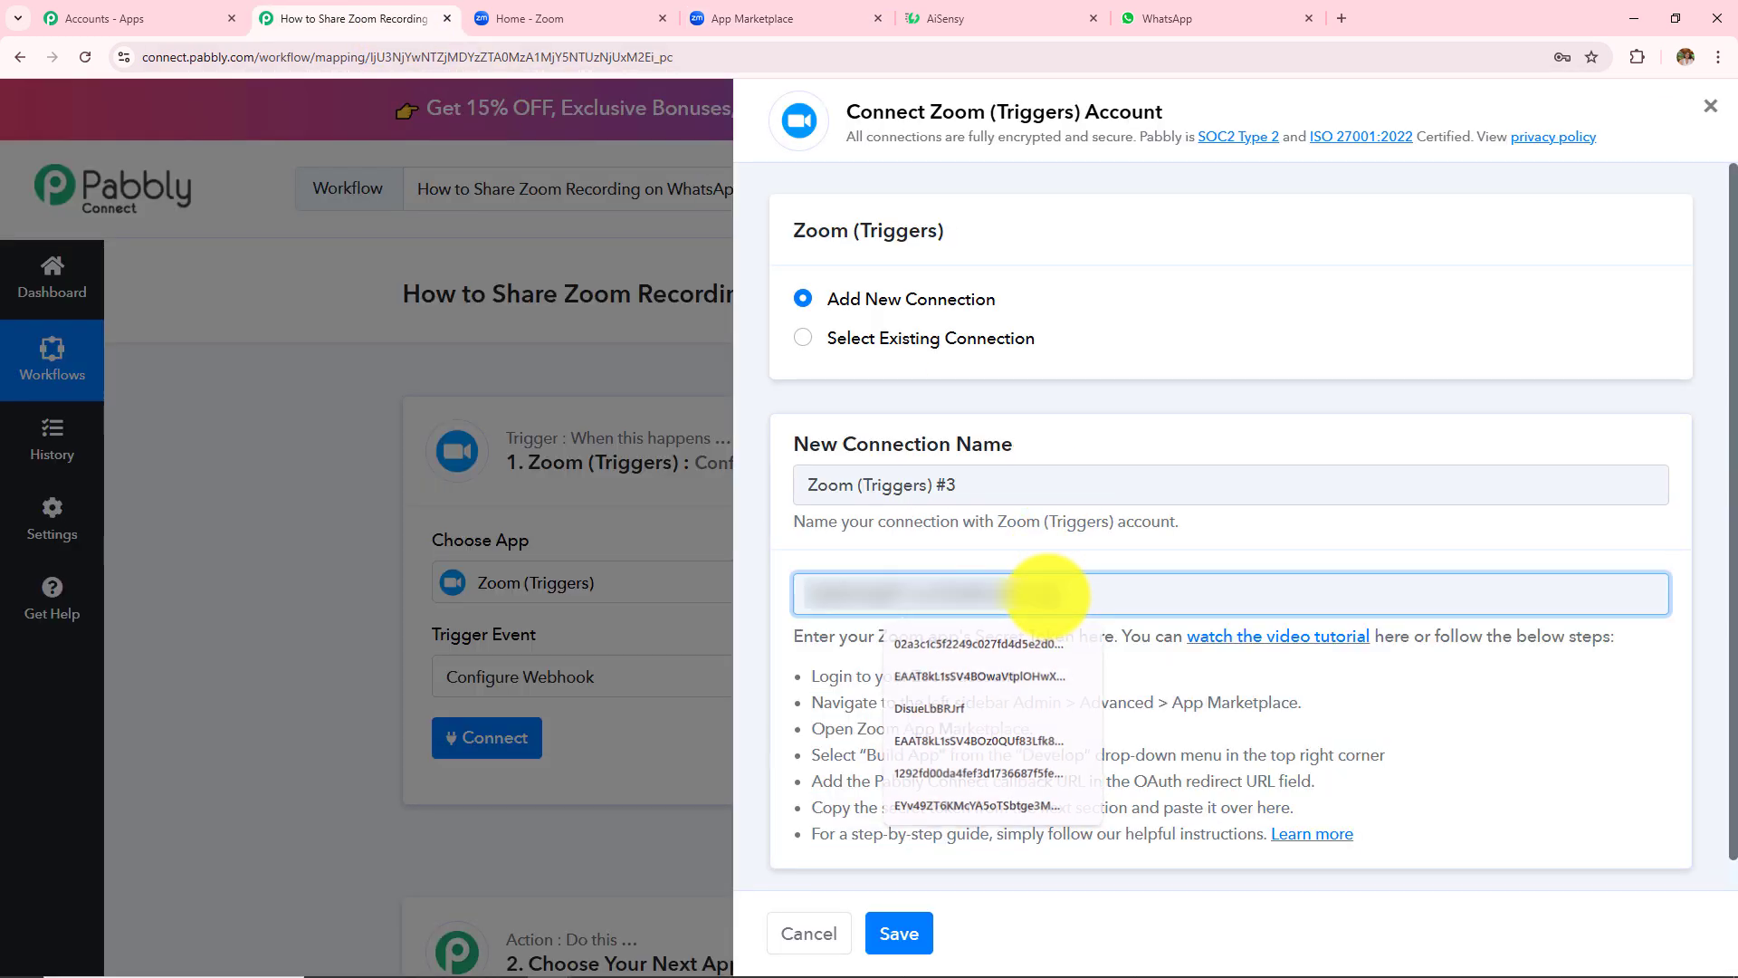
{"action": "left_click", "coordinate": [916, 941]}
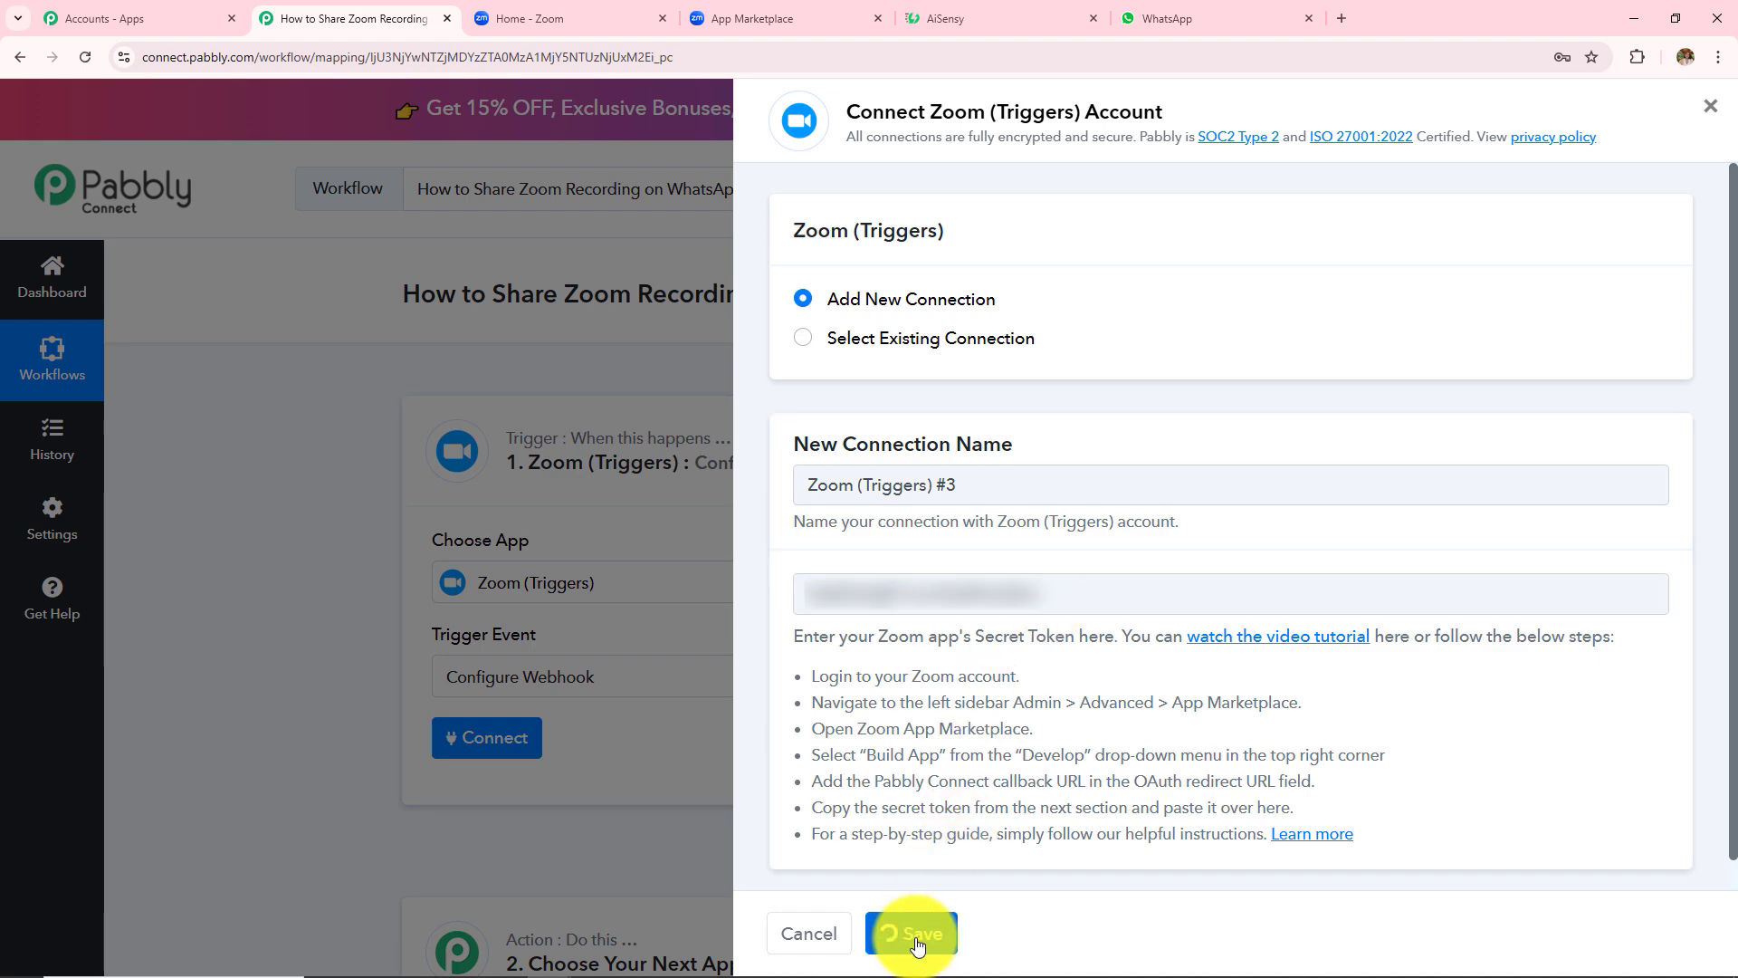
{"action": "scroll", "coordinate": [915, 654], "scroll_direction": "down", "scroll_amount": 3}
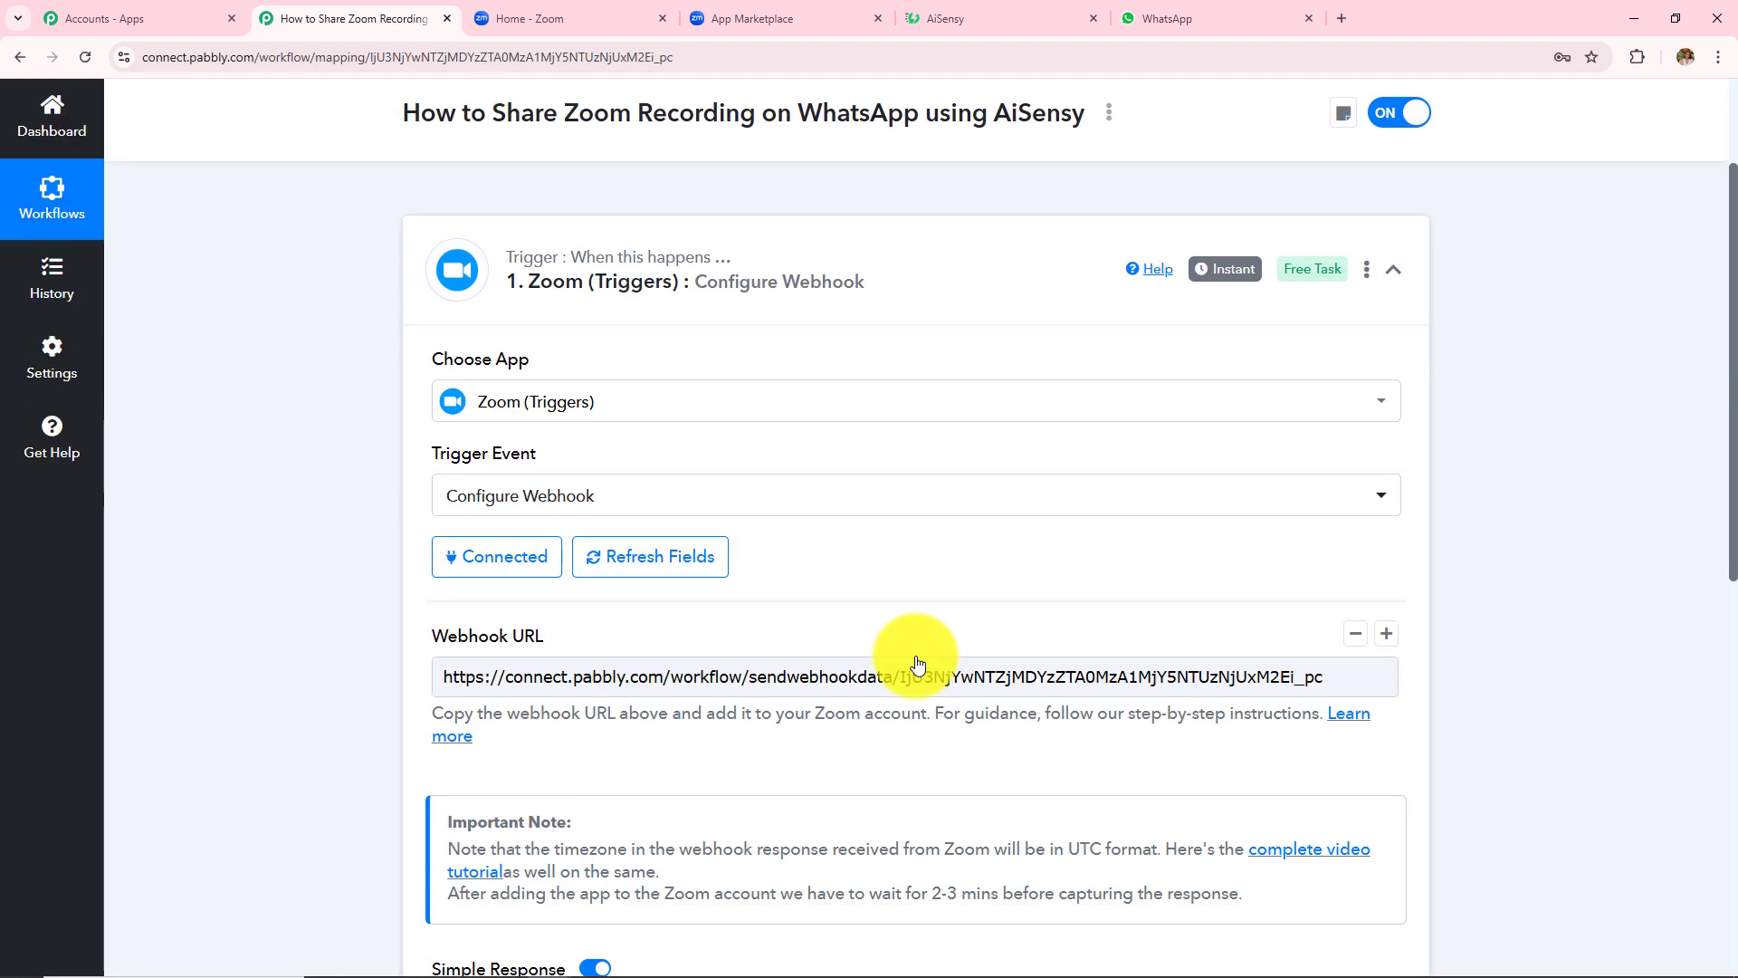
{"action": "scroll", "coordinate": [915, 664], "scroll_direction": "down", "scroll_amount": 1}
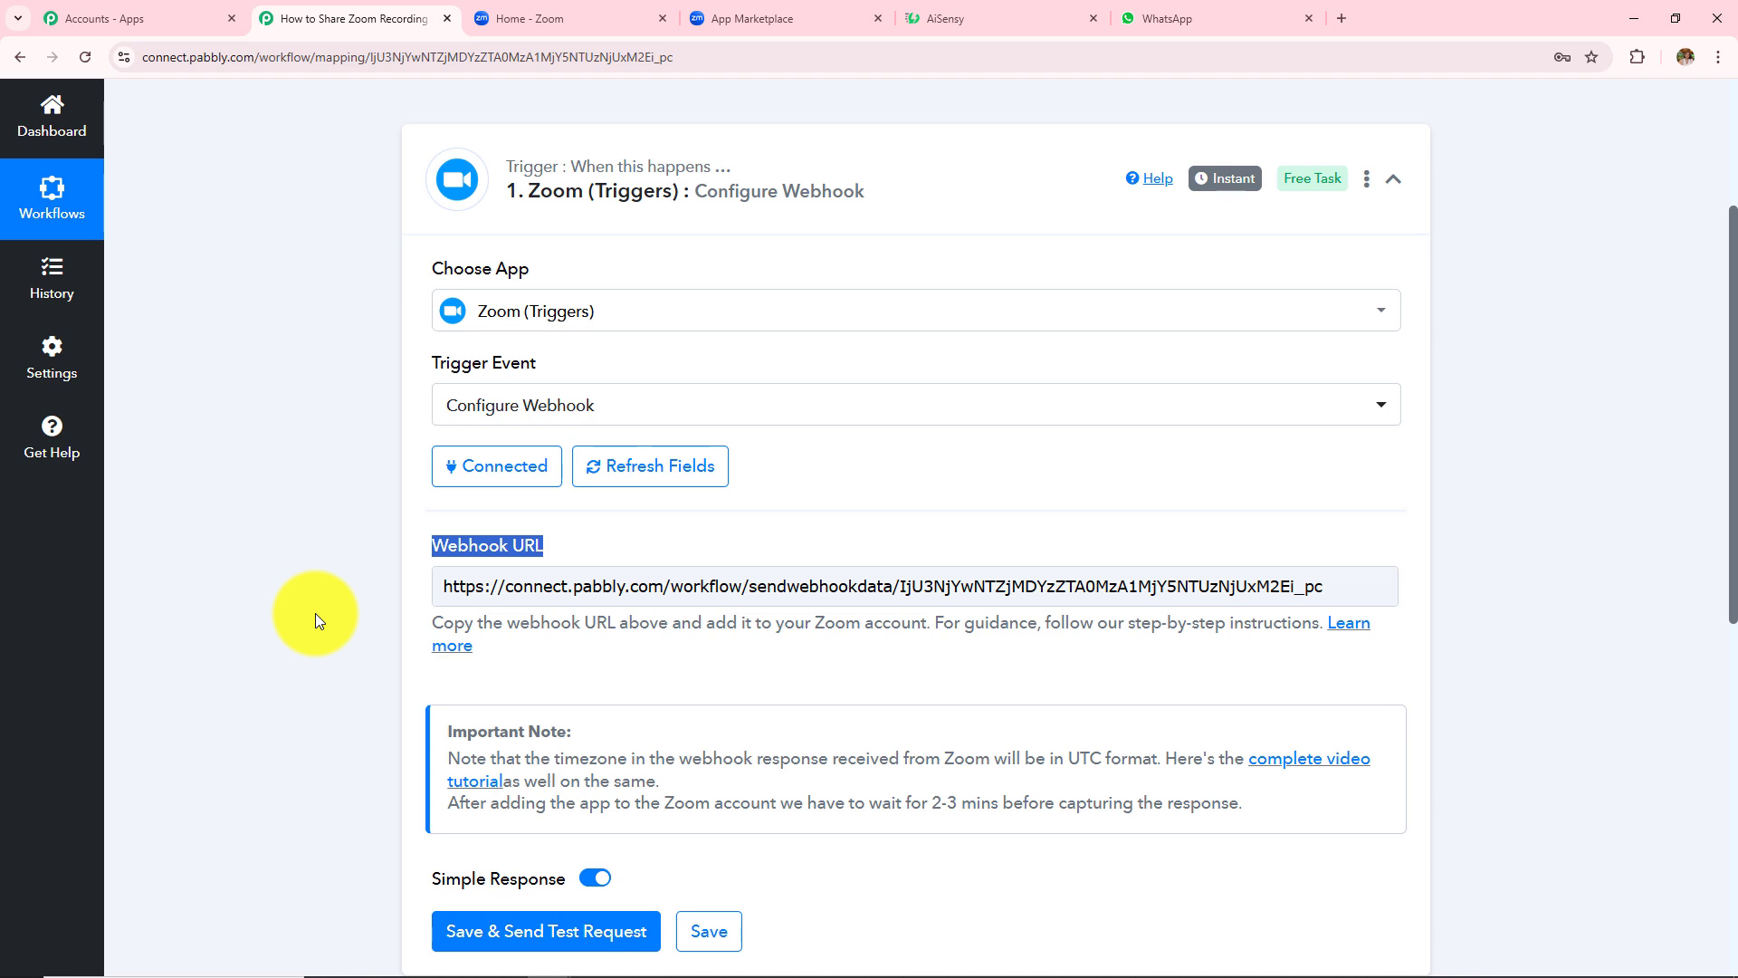
{"action": "left_click", "coordinate": [808, 11]}
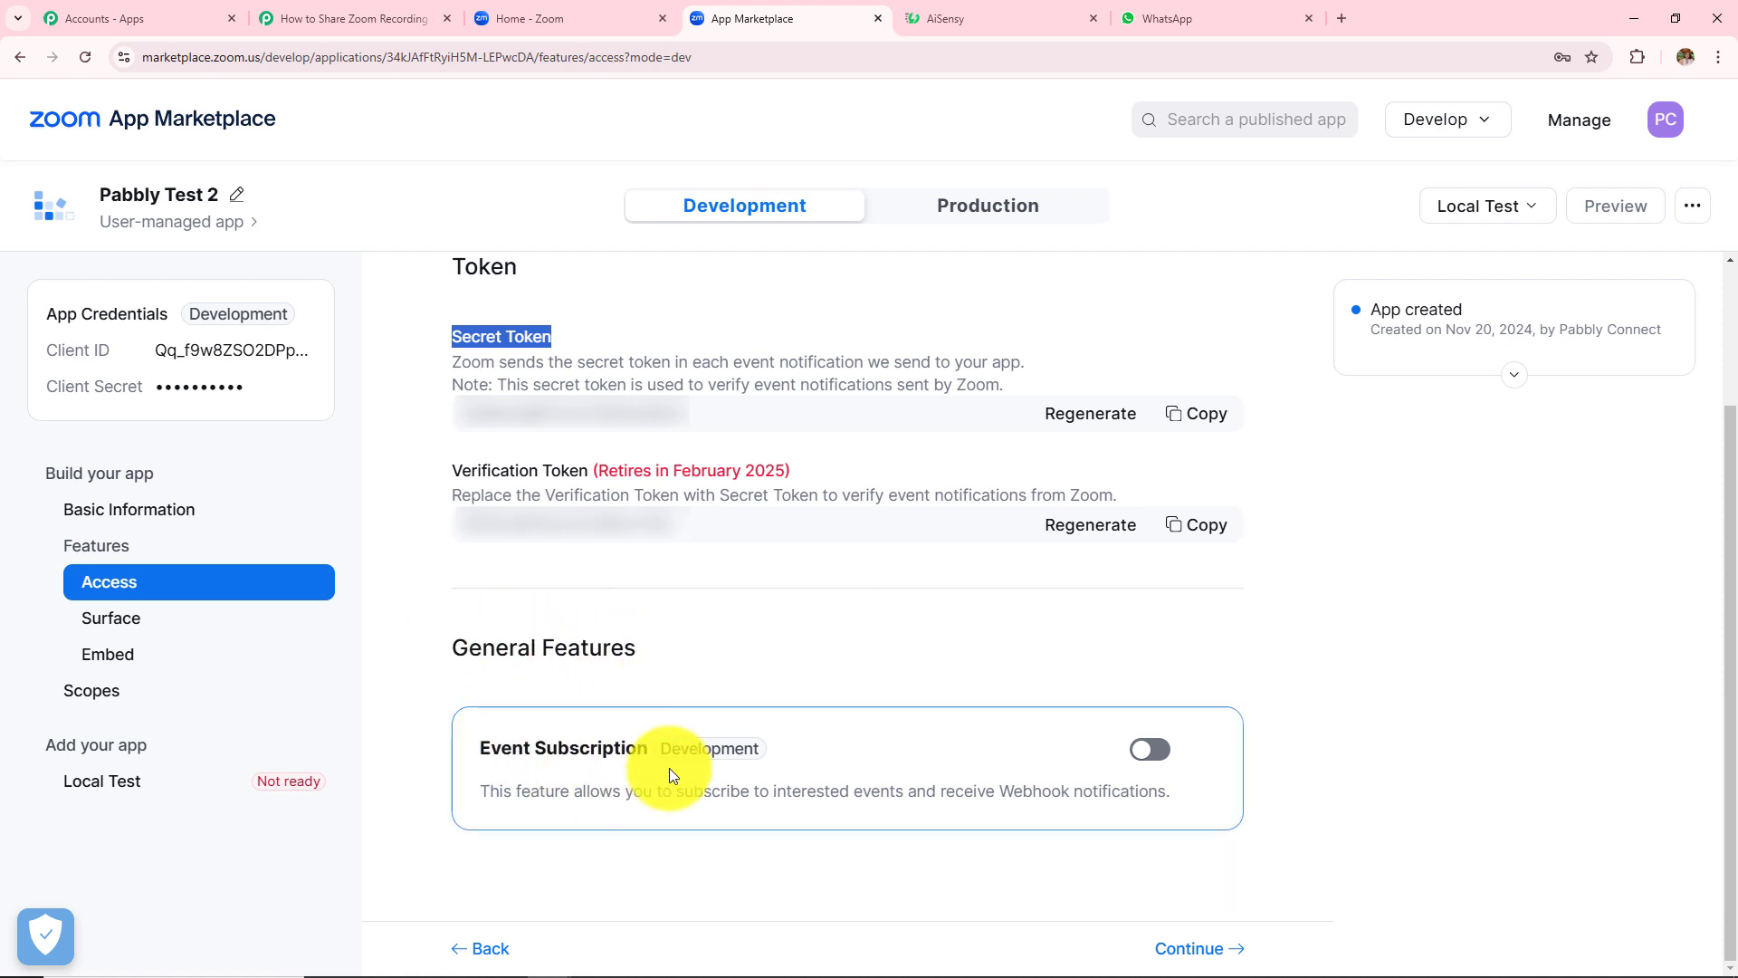
- Enable event subscriptions and add a 'Pabbly Test 2' subscription for the All Recordings have completed event
{"action": "left_click", "coordinate": [1155, 754]}
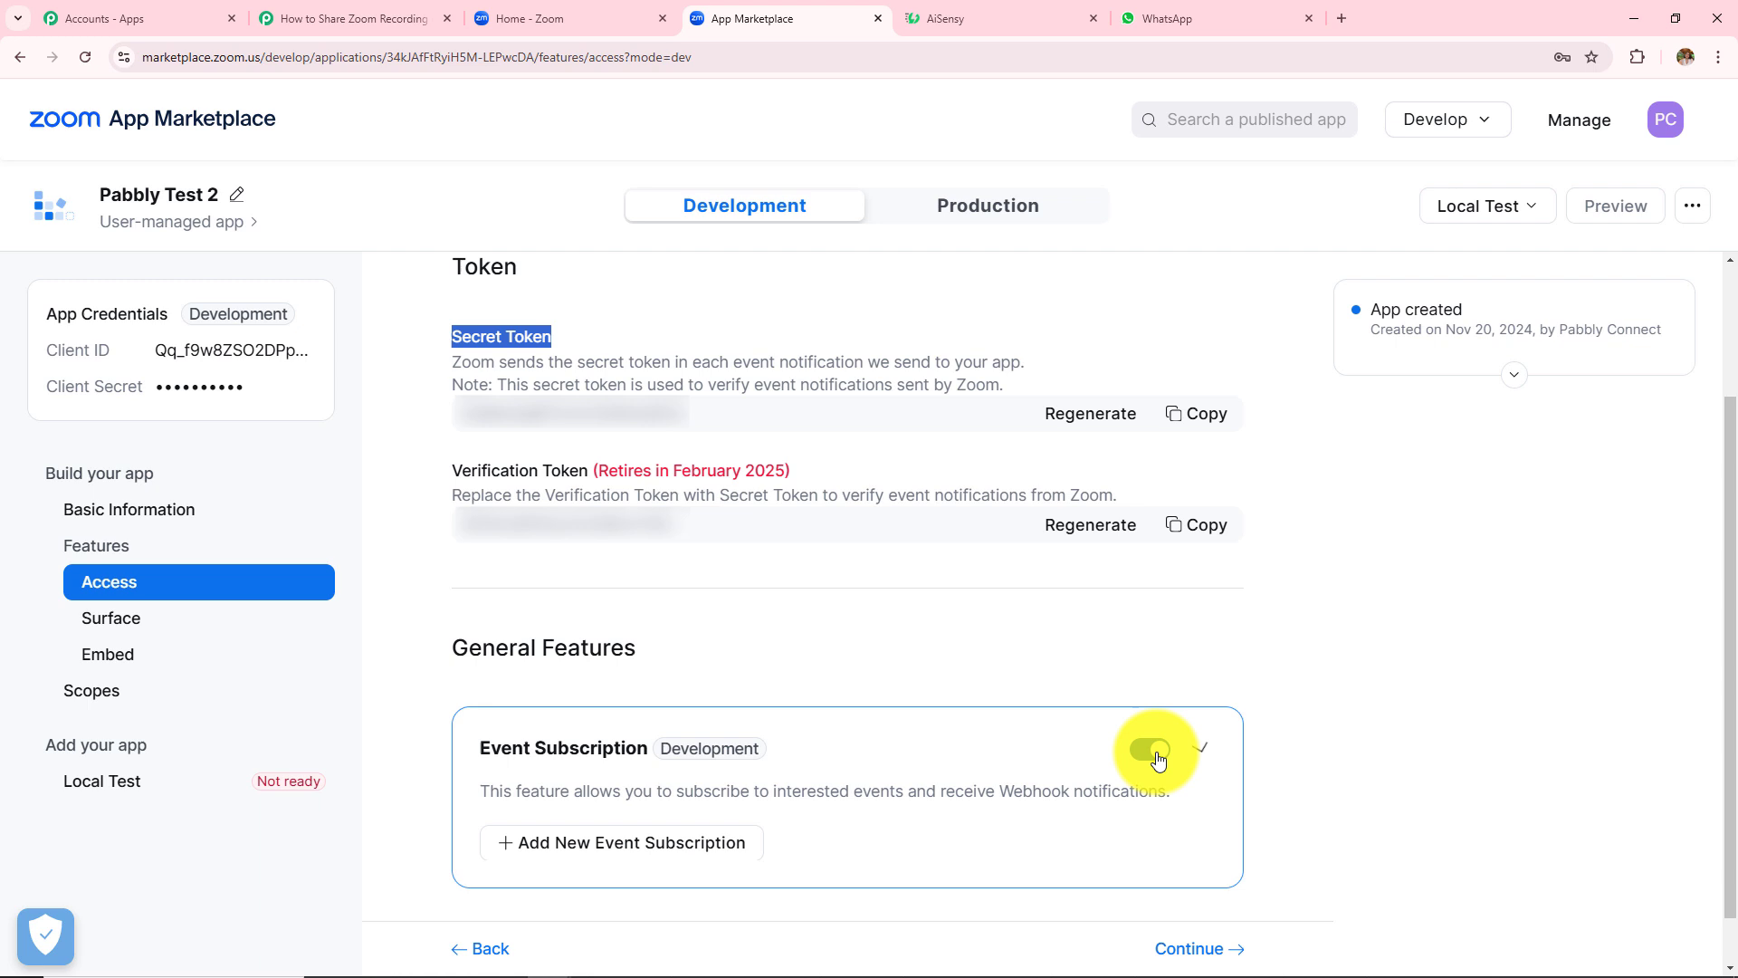
{"action": "left_click", "coordinate": [607, 860]}
{"action": "scroll", "coordinate": [869, 651], "scroll_direction": "down", "scroll_amount": 5}
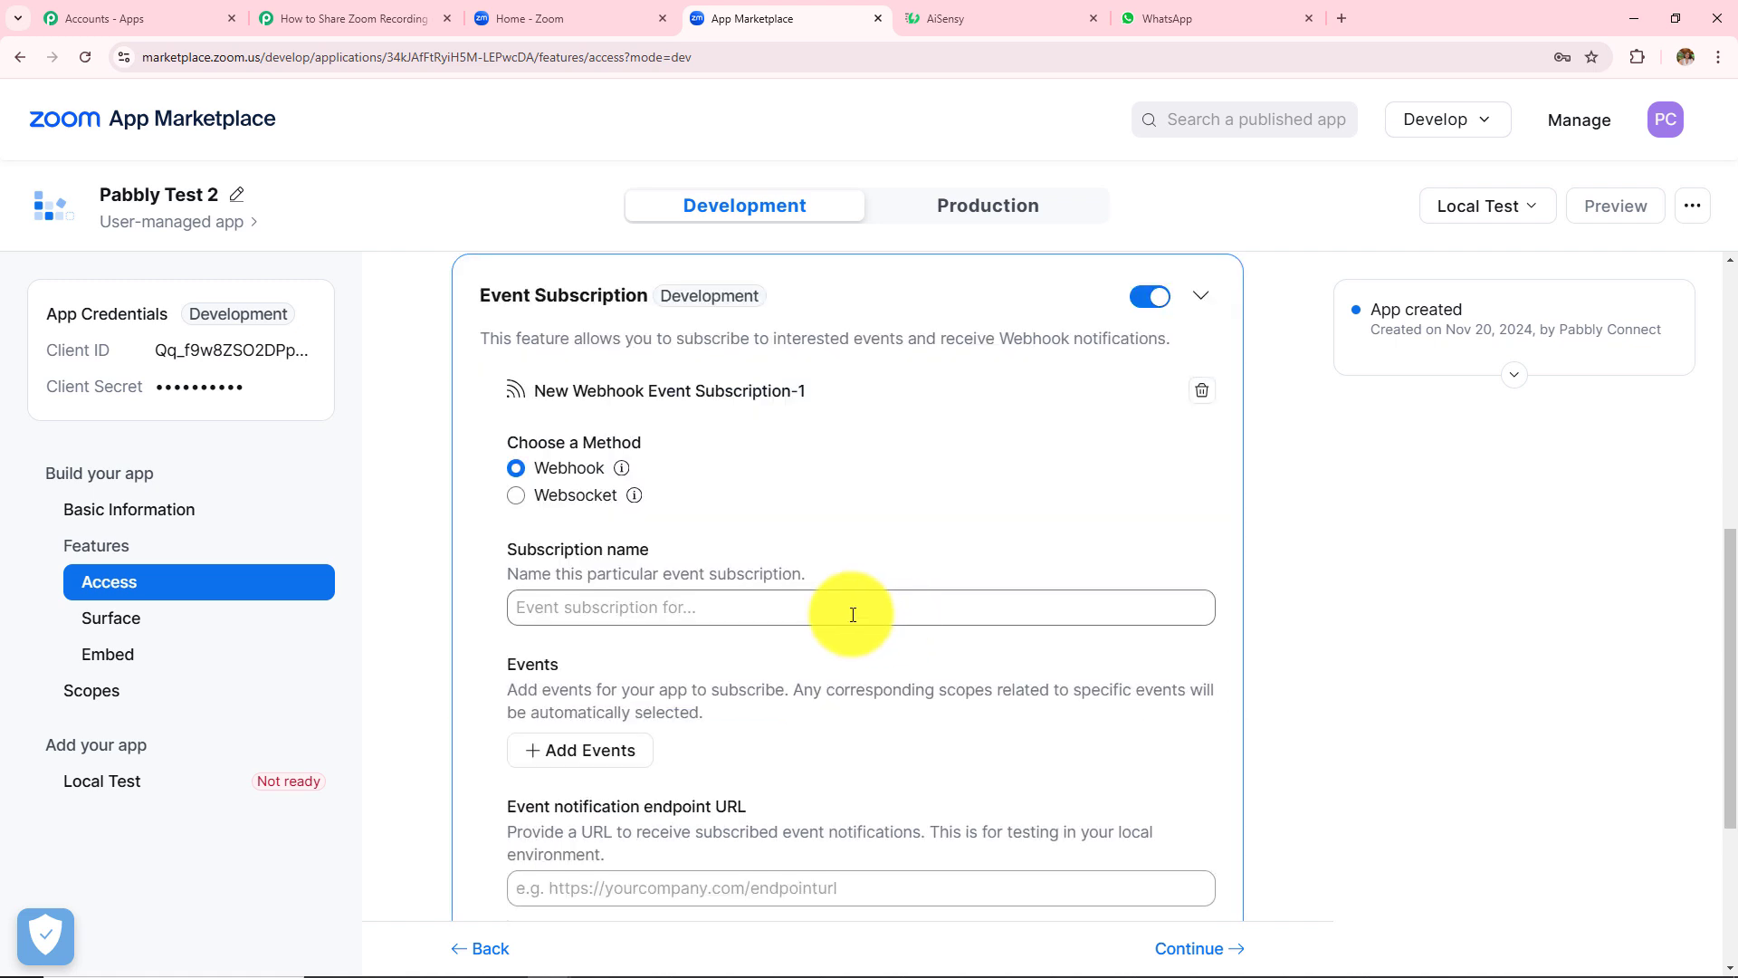
{"action": "left_click", "coordinate": [641, 615]}
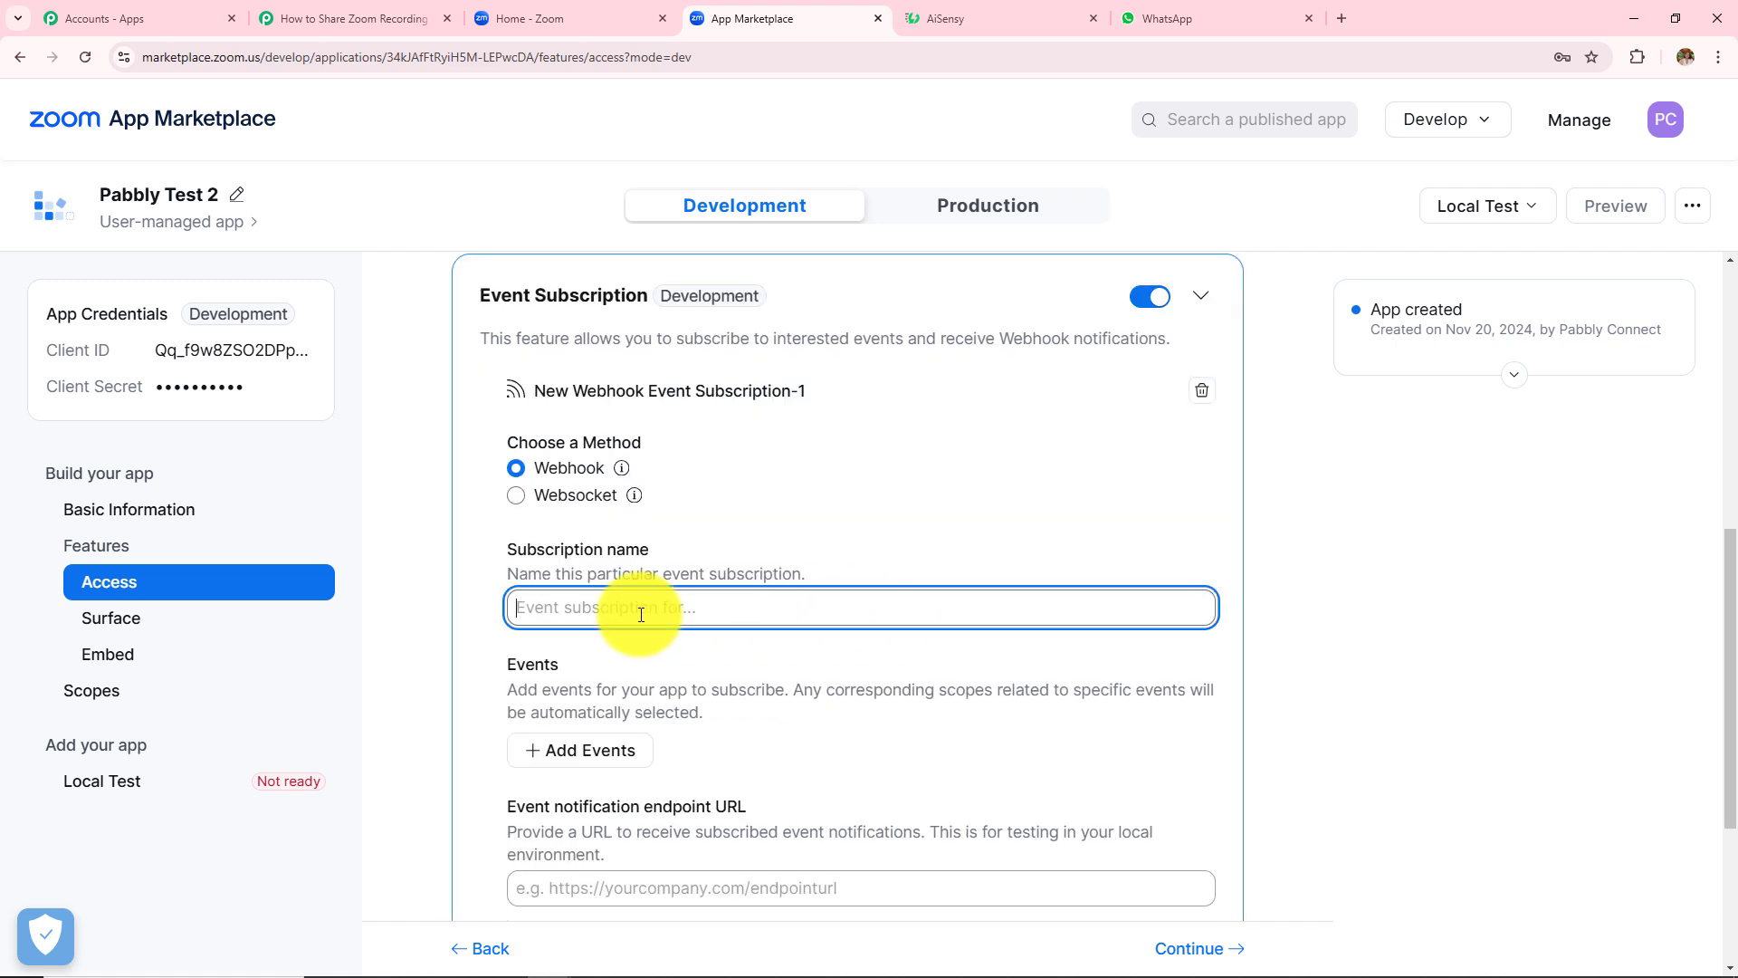
{"action": "type", "text": "Pabbly"}
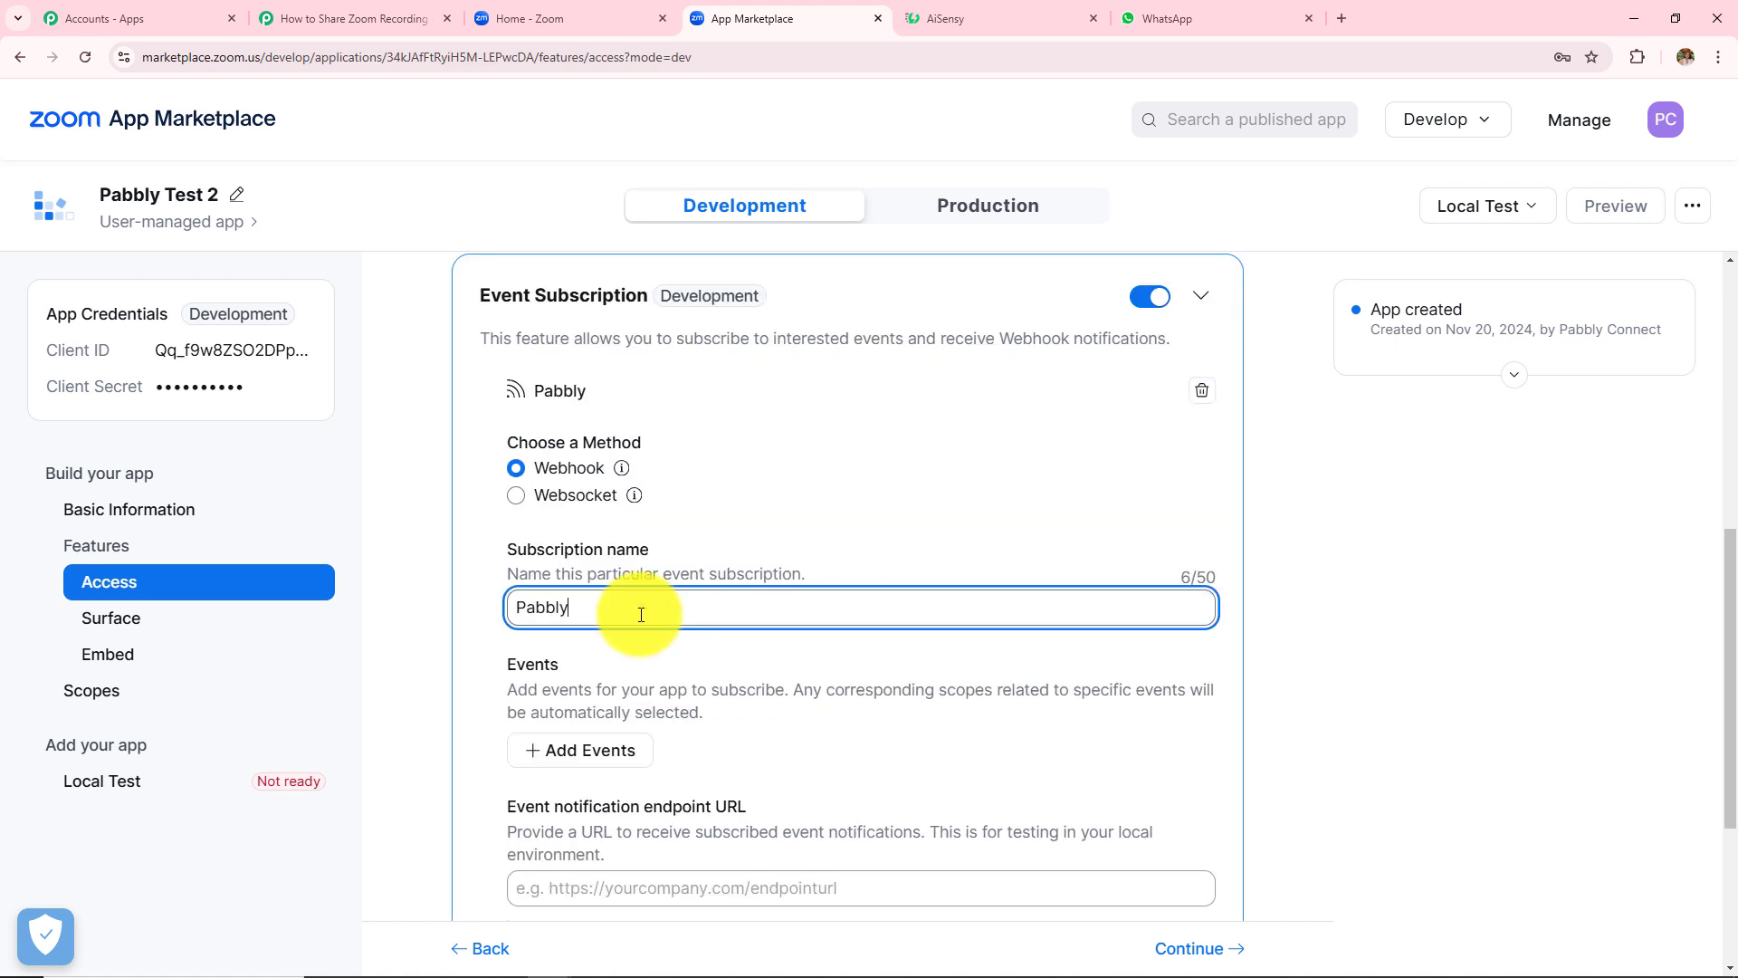
{"action": "type", "text": " Test 2"}
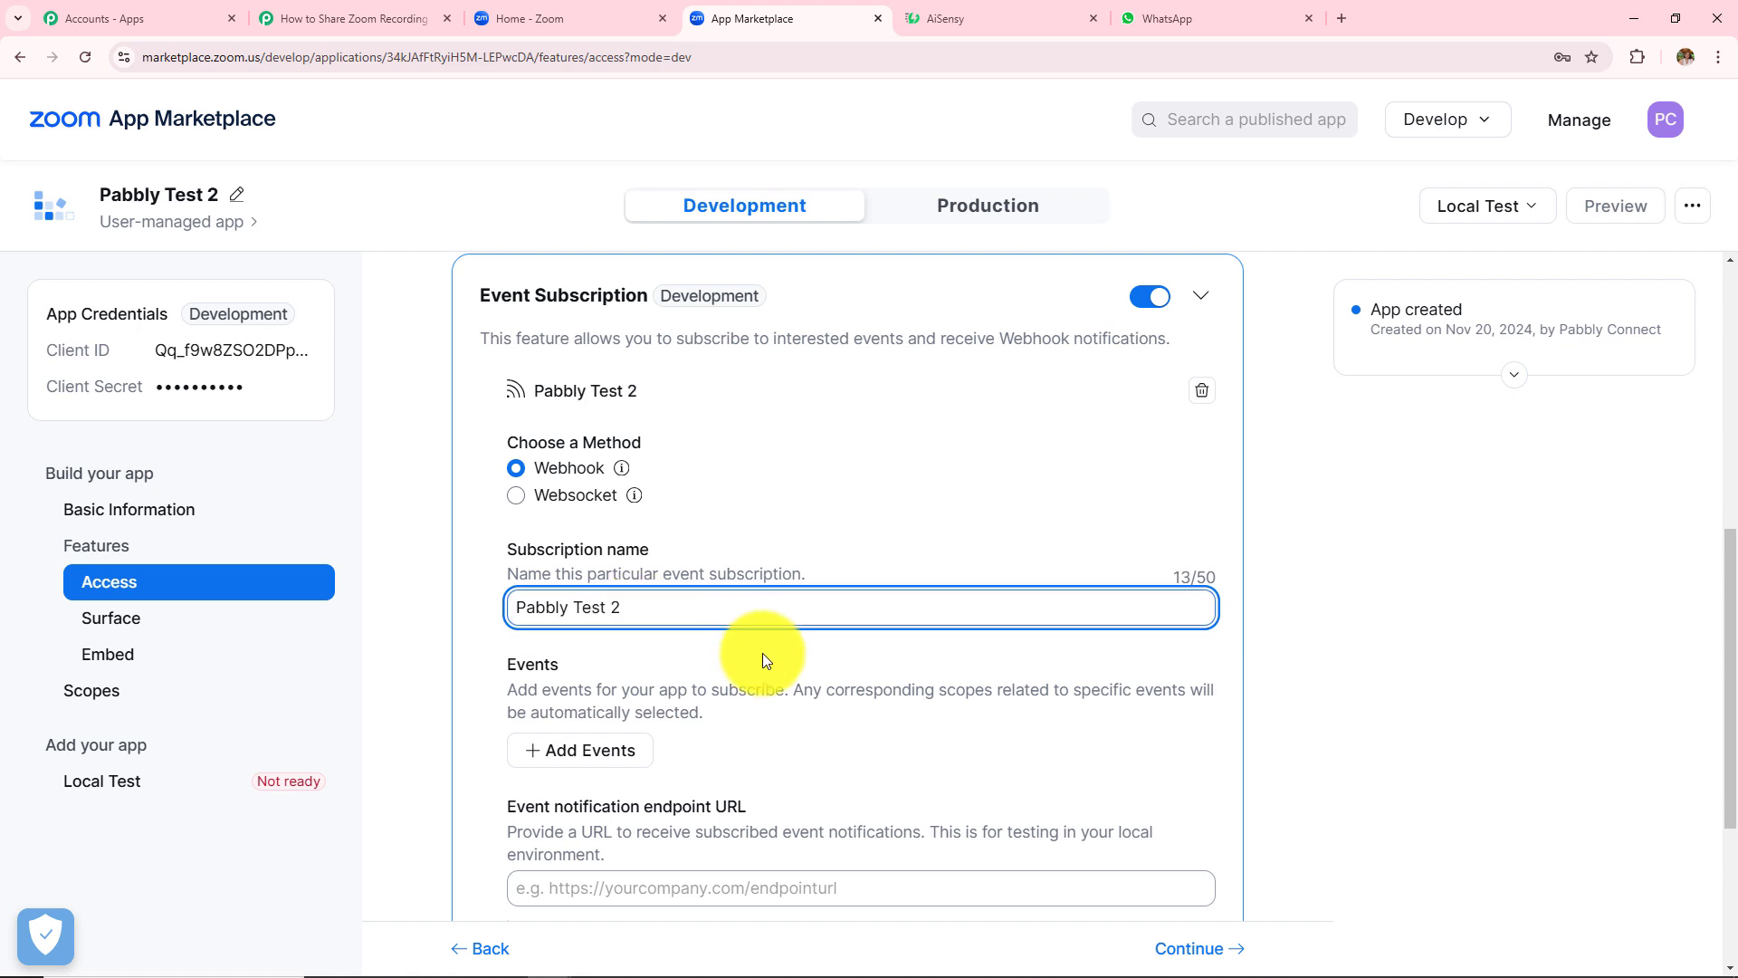
{"action": "scroll", "coordinate": [763, 654], "scroll_direction": "down", "scroll_amount": 1}
{"action": "left_click", "coordinate": [612, 671]}
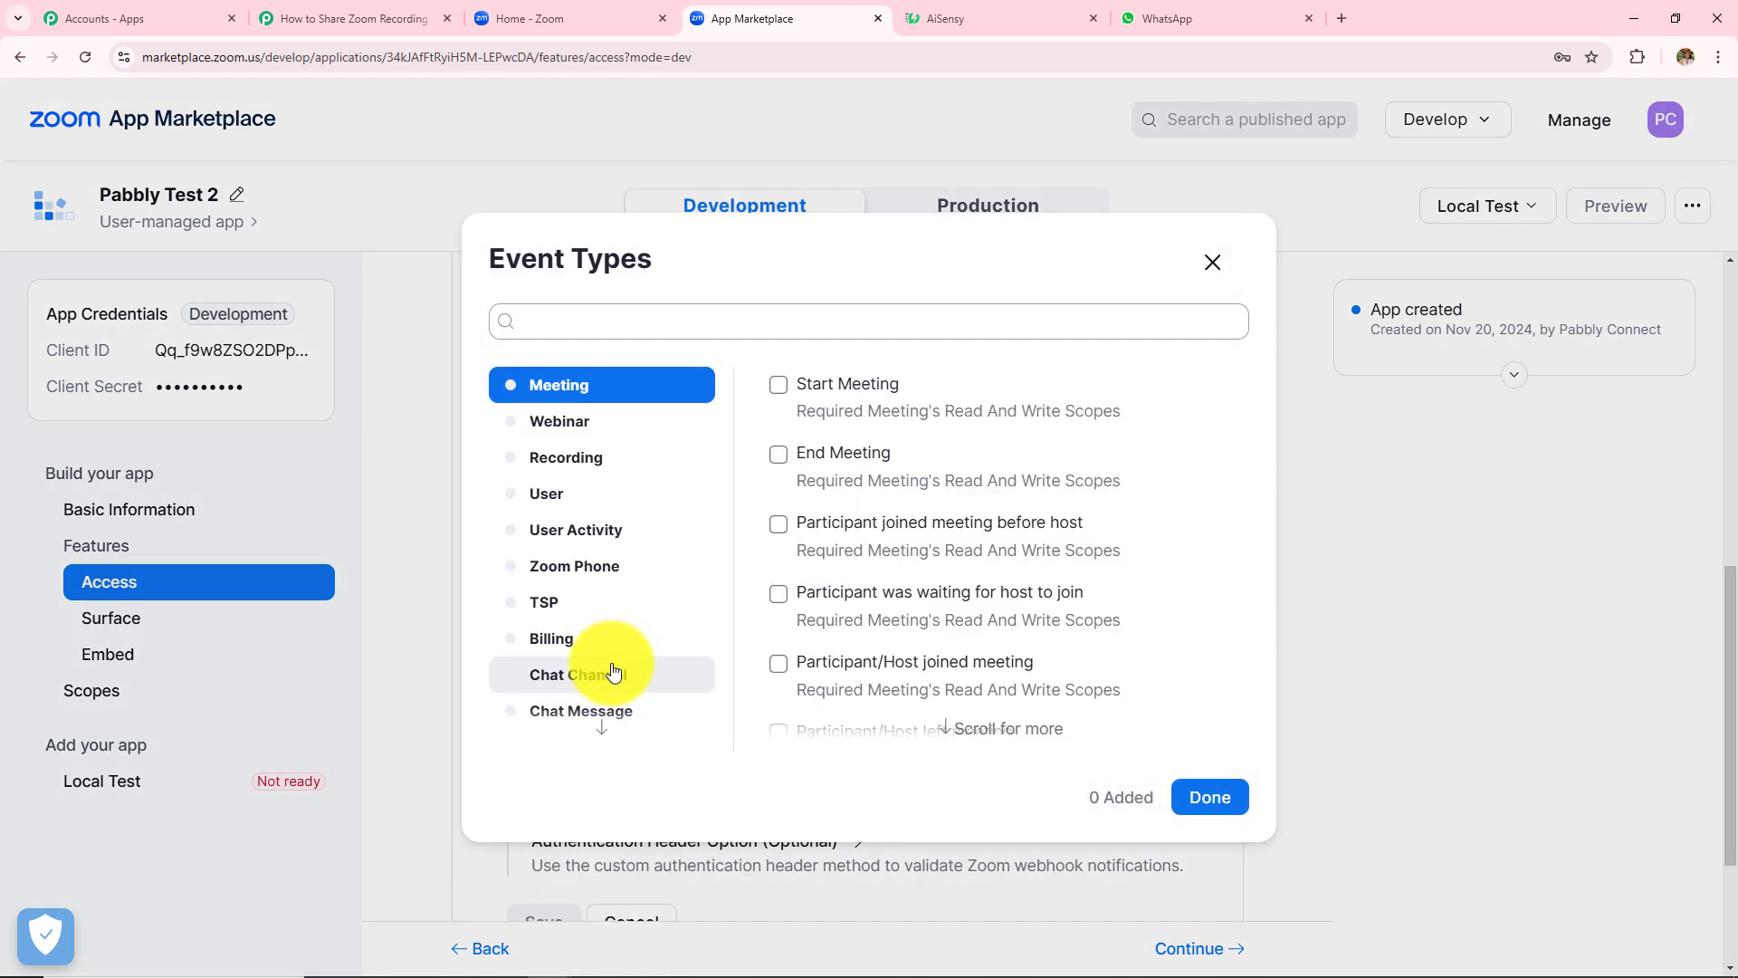
{"action": "left_click", "coordinate": [569, 465]}
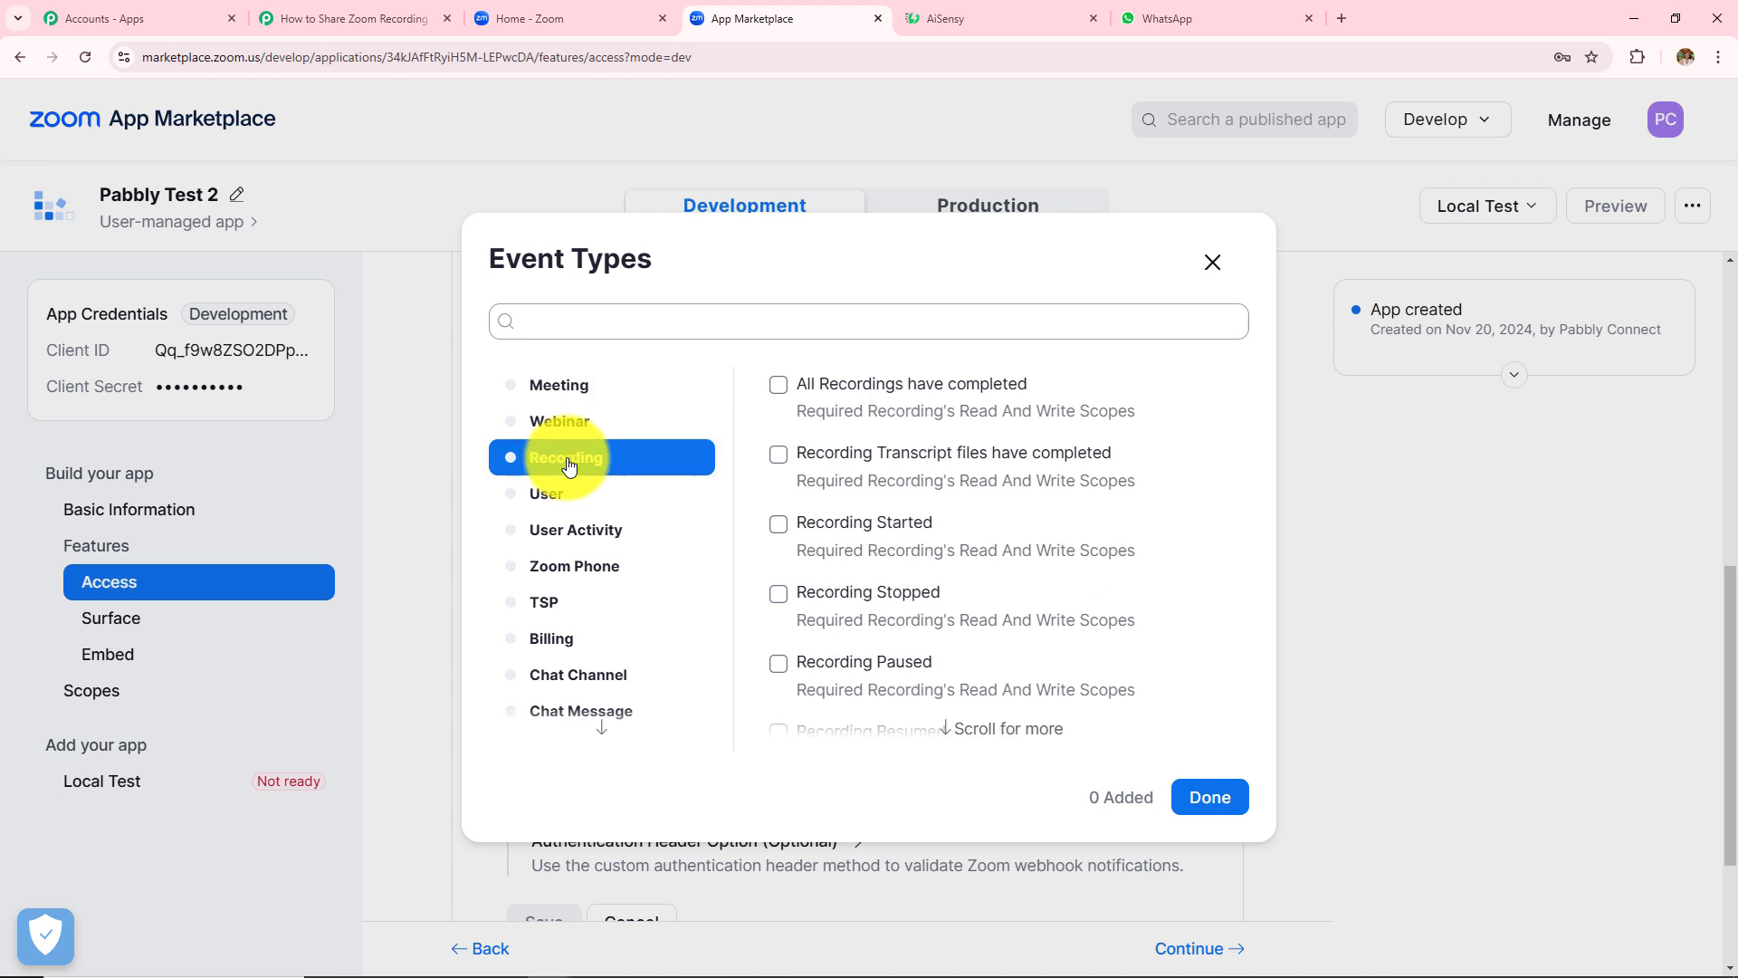
{"action": "left_click", "coordinate": [777, 384]}
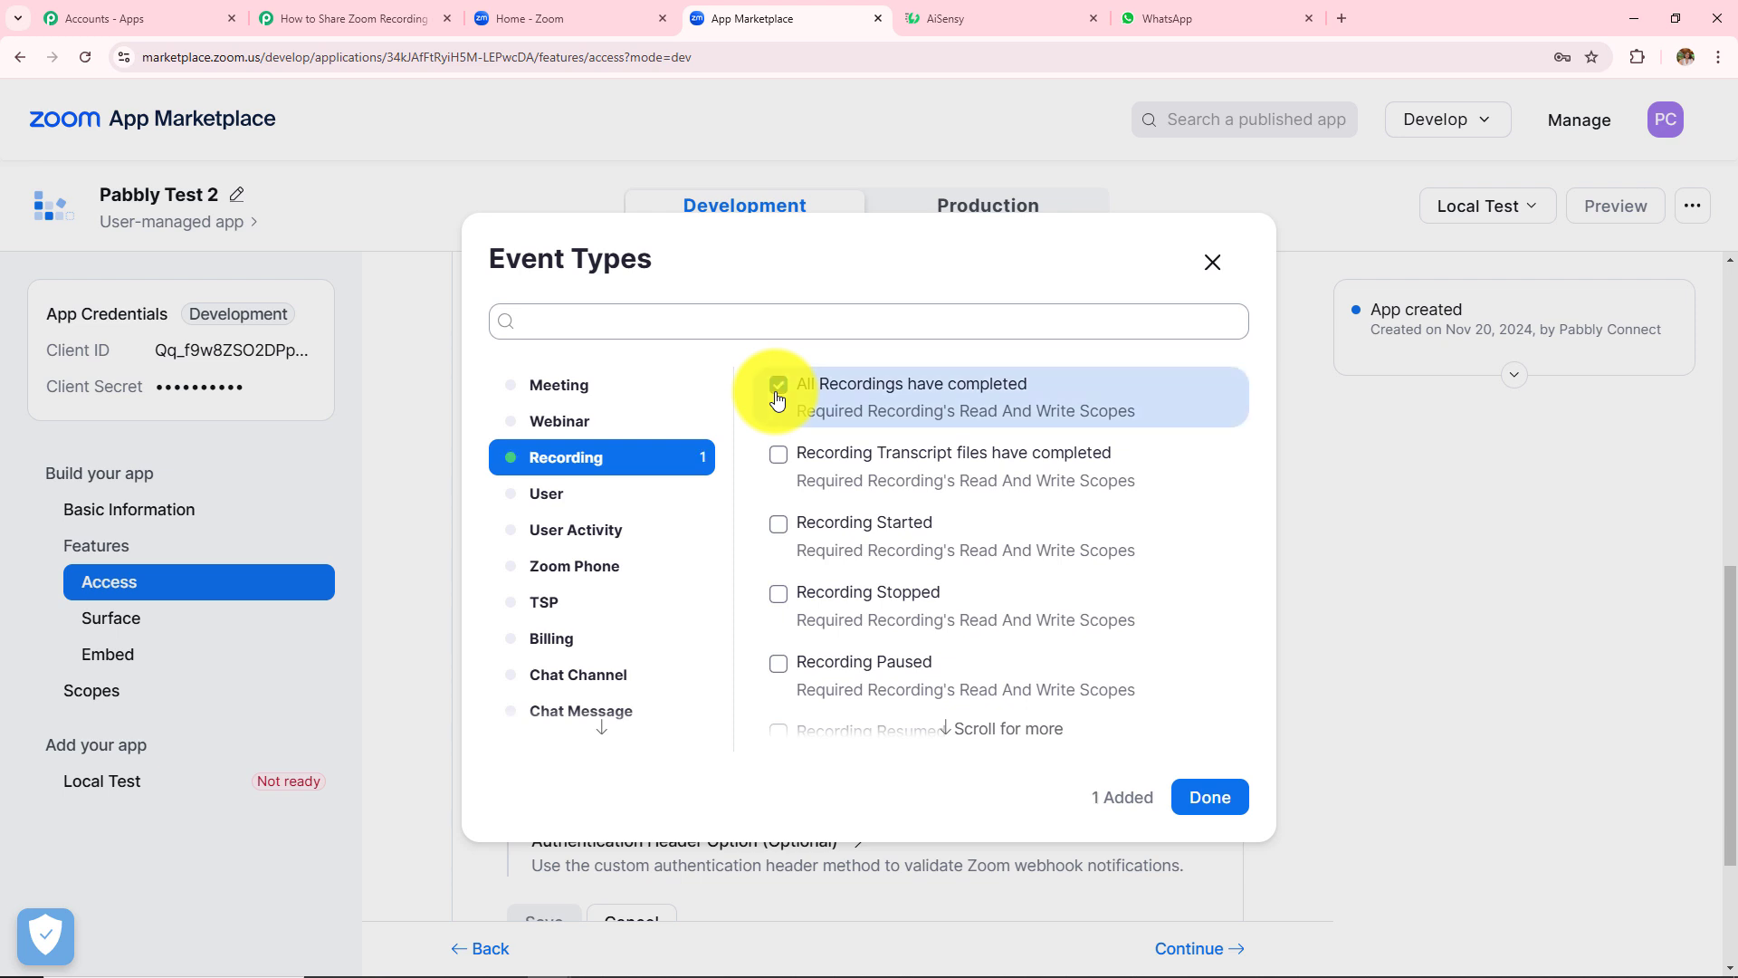
{"action": "left_click", "coordinate": [1200, 795]}
{"action": "scroll", "coordinate": [910, 684], "scroll_direction": "down", "scroll_amount": 1}
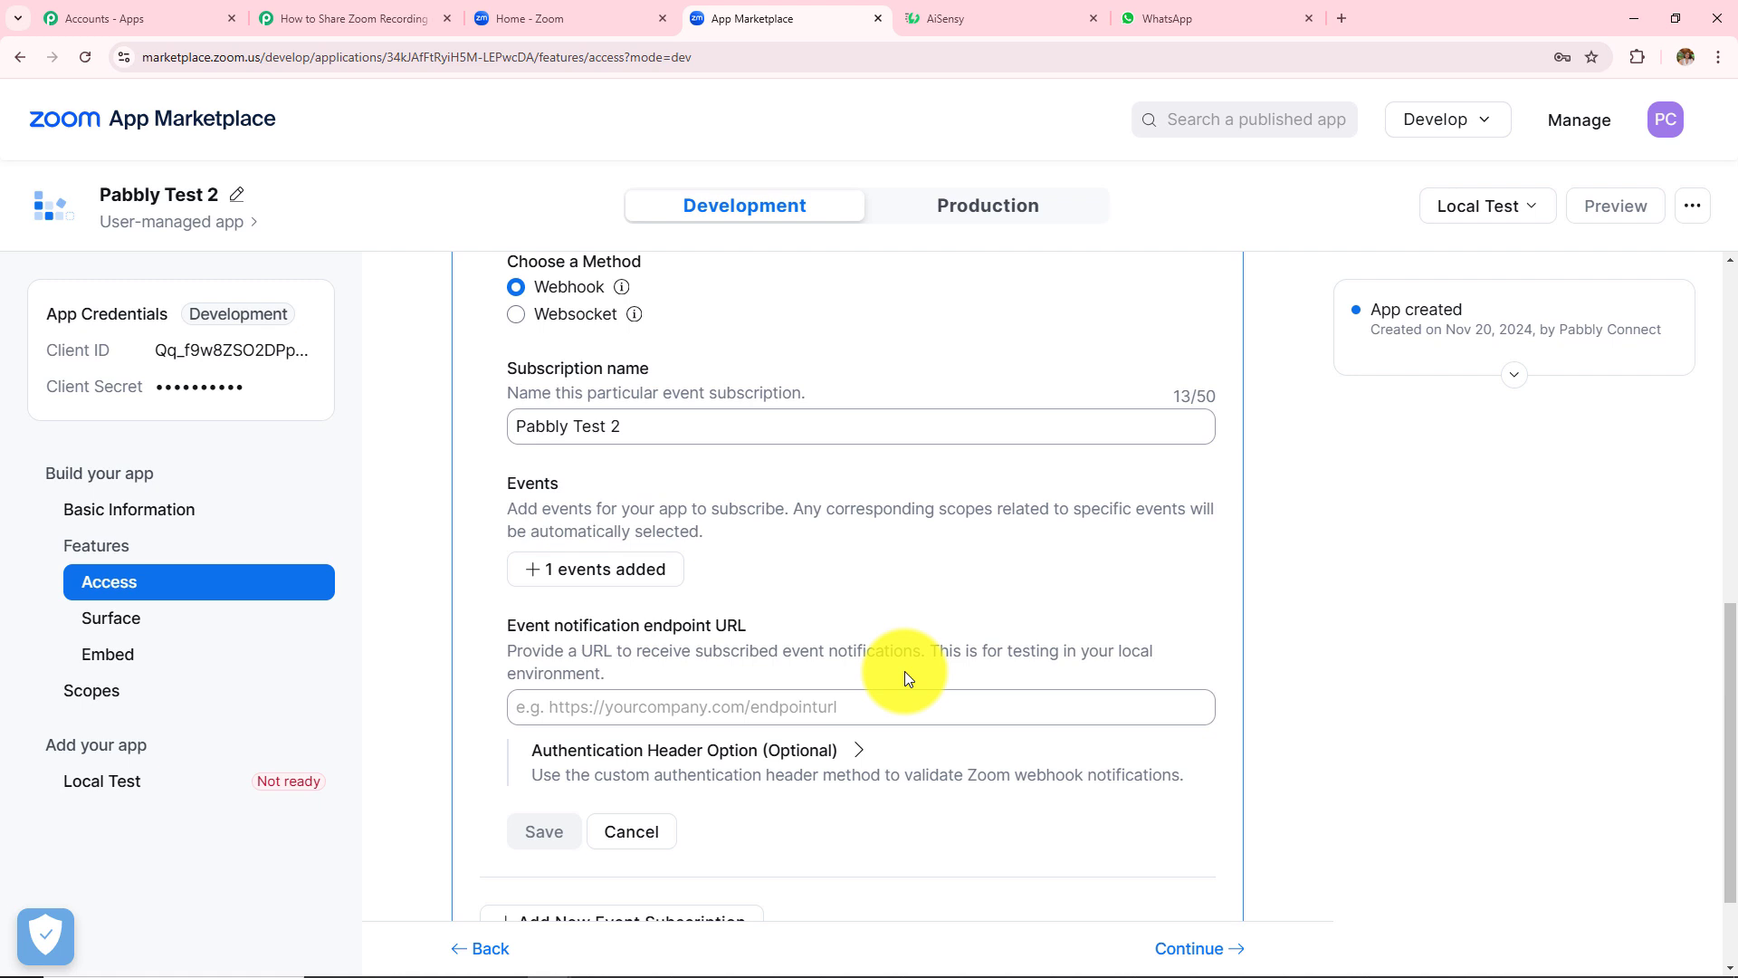
- Paste Pabbly's webhook URL as the event notification endpoint and save the Pabbly Test 2 subscription
{"action": "left_click", "coordinate": [815, 714]}
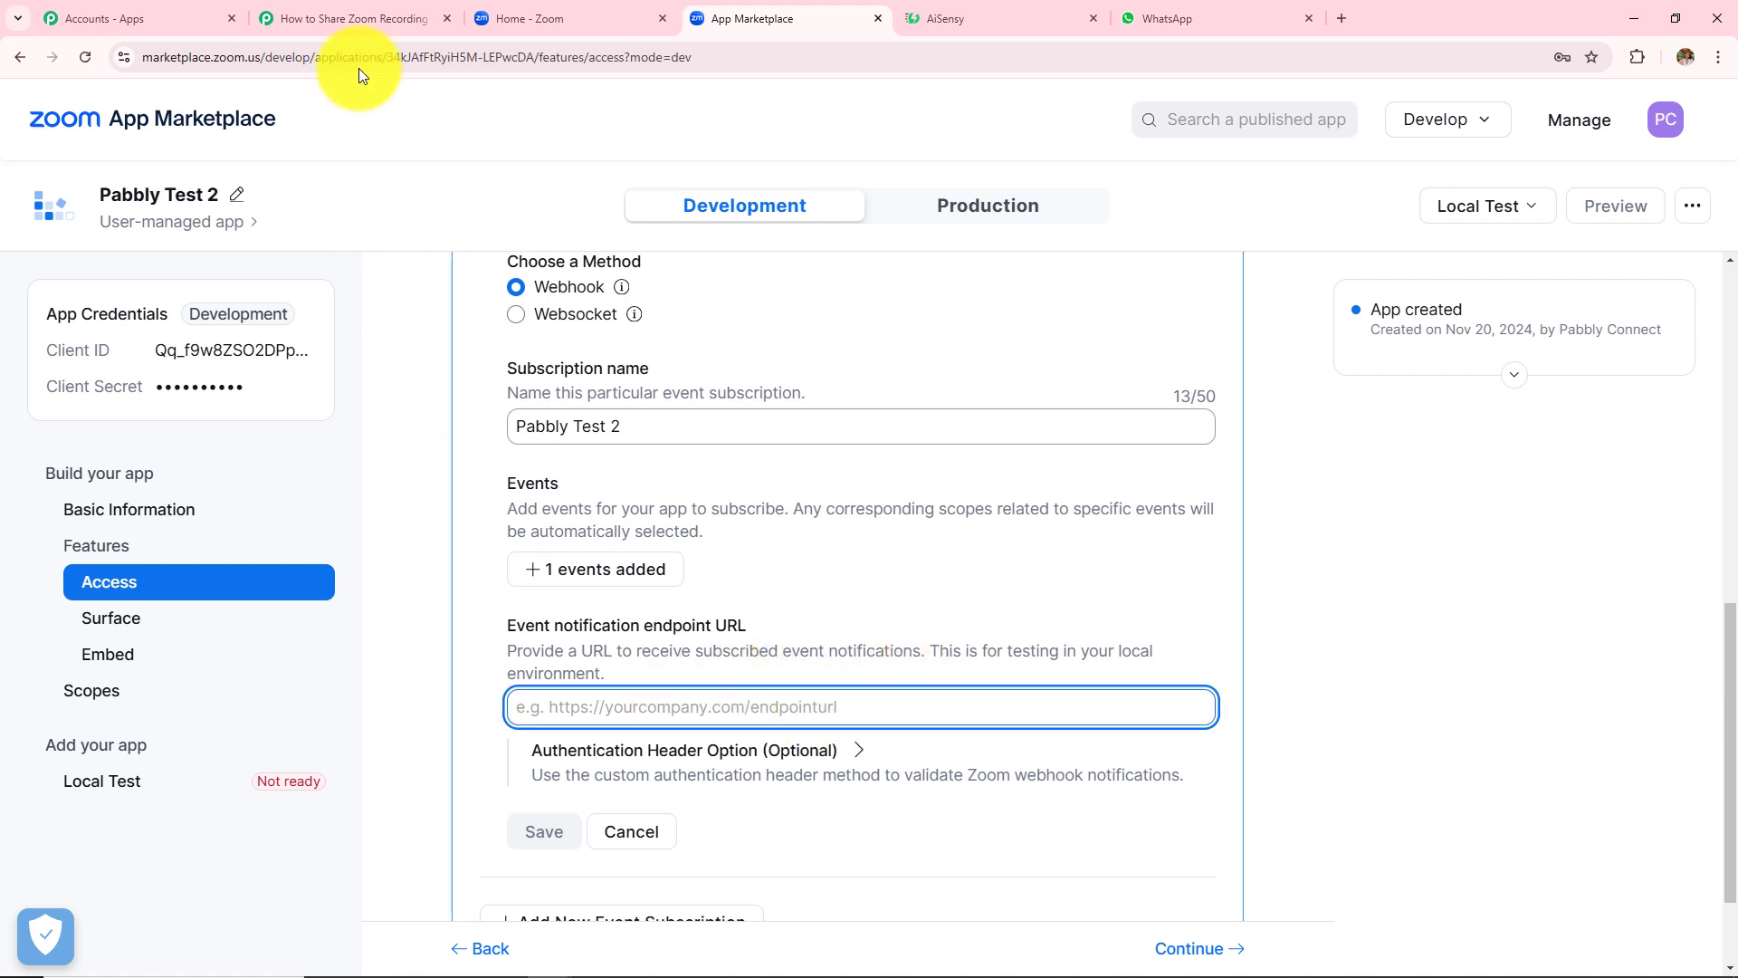
{"action": "left_click", "coordinate": [358, 19]}
{"action": "left_click", "coordinate": [360, 550]}
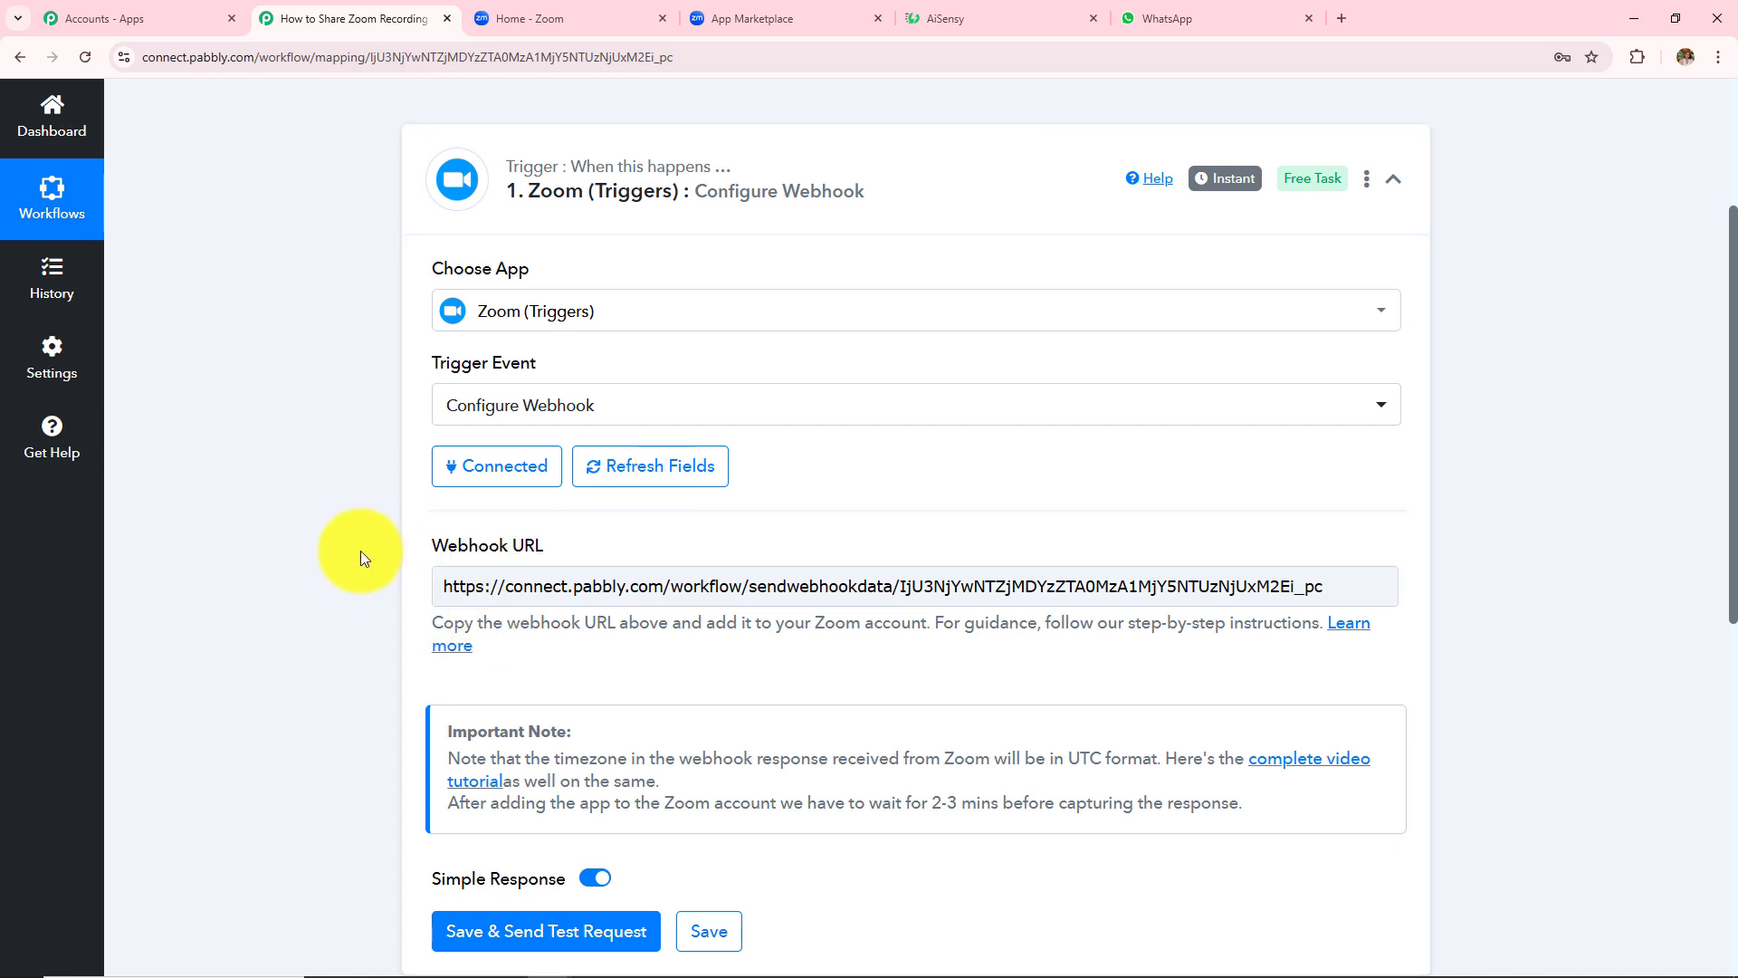
{"action": "left_click_drag", "start_coordinate": [1357, 589], "coordinate": [154, 654]}
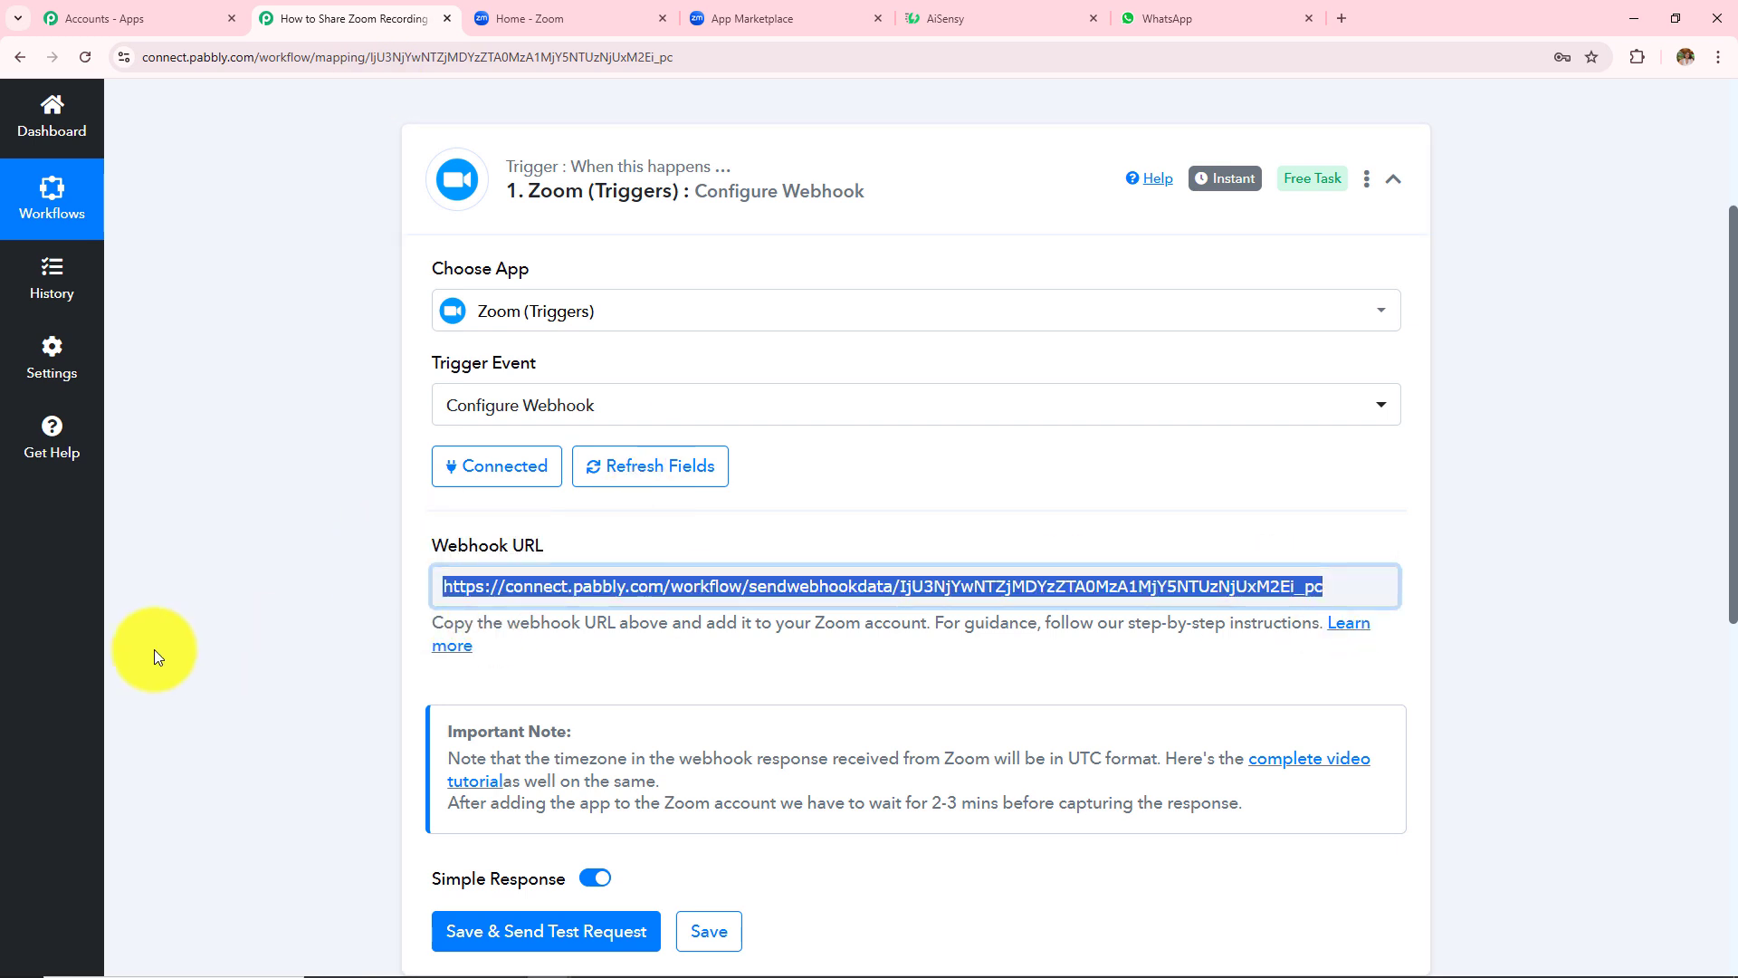
{"action": "left_click", "coordinate": [769, 18]}
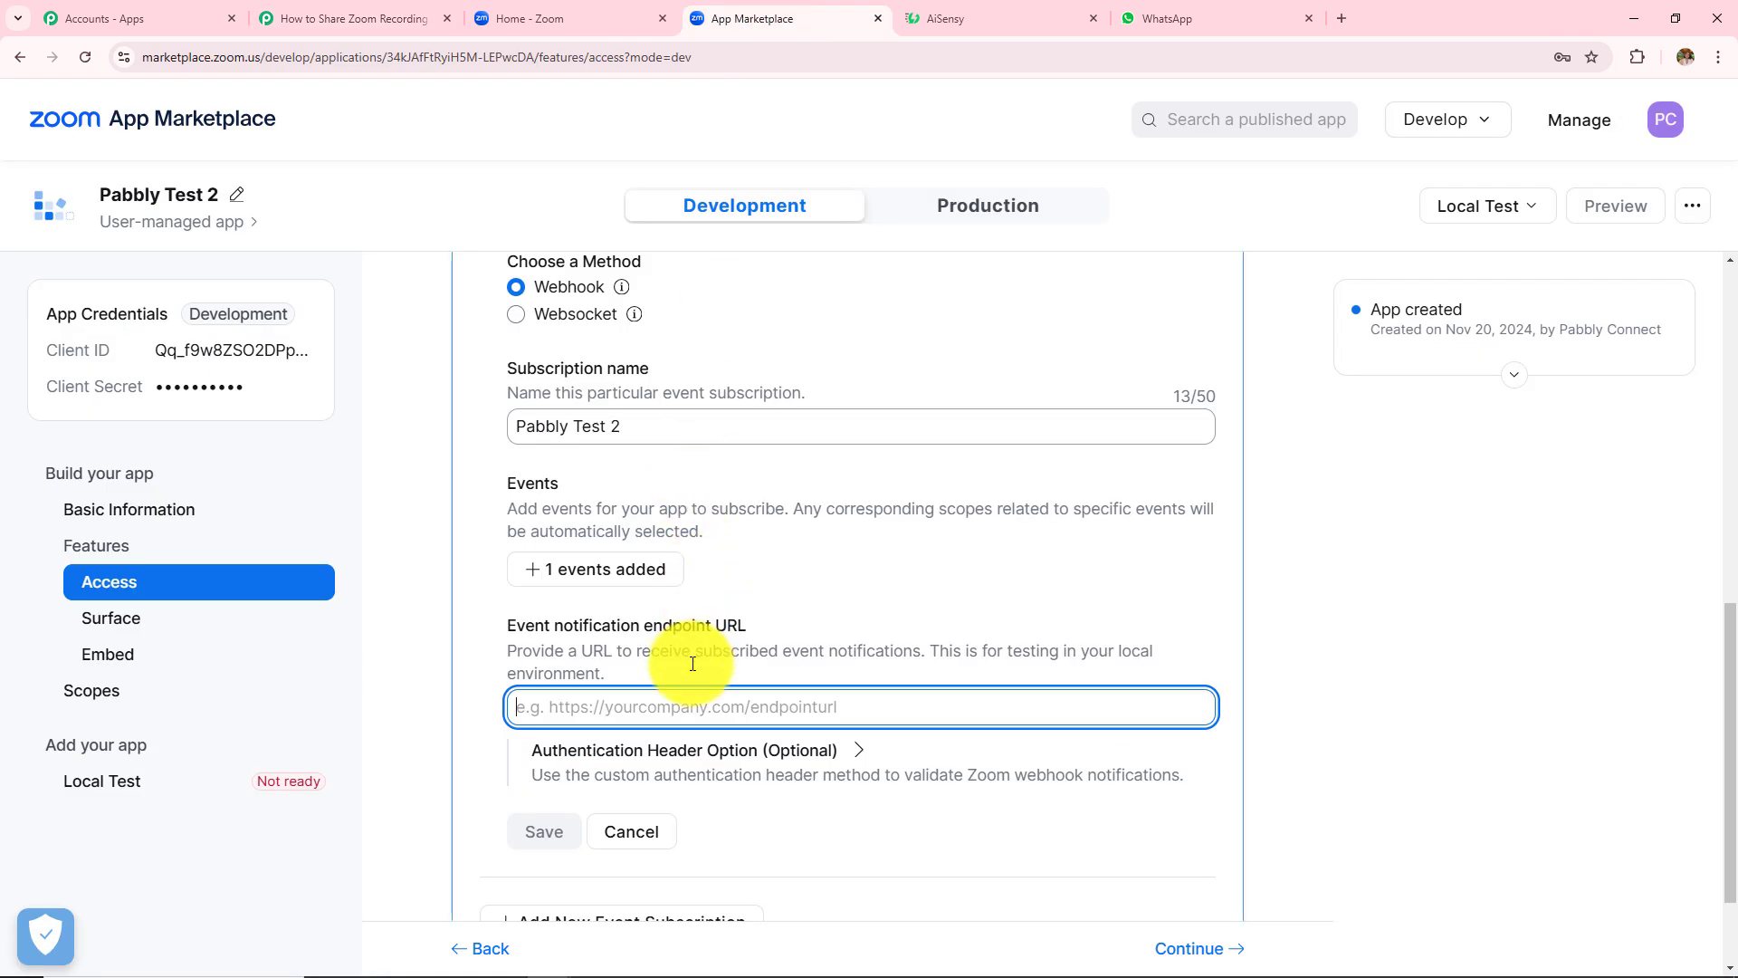
{"action": "key", "text": "ctrl+v"}
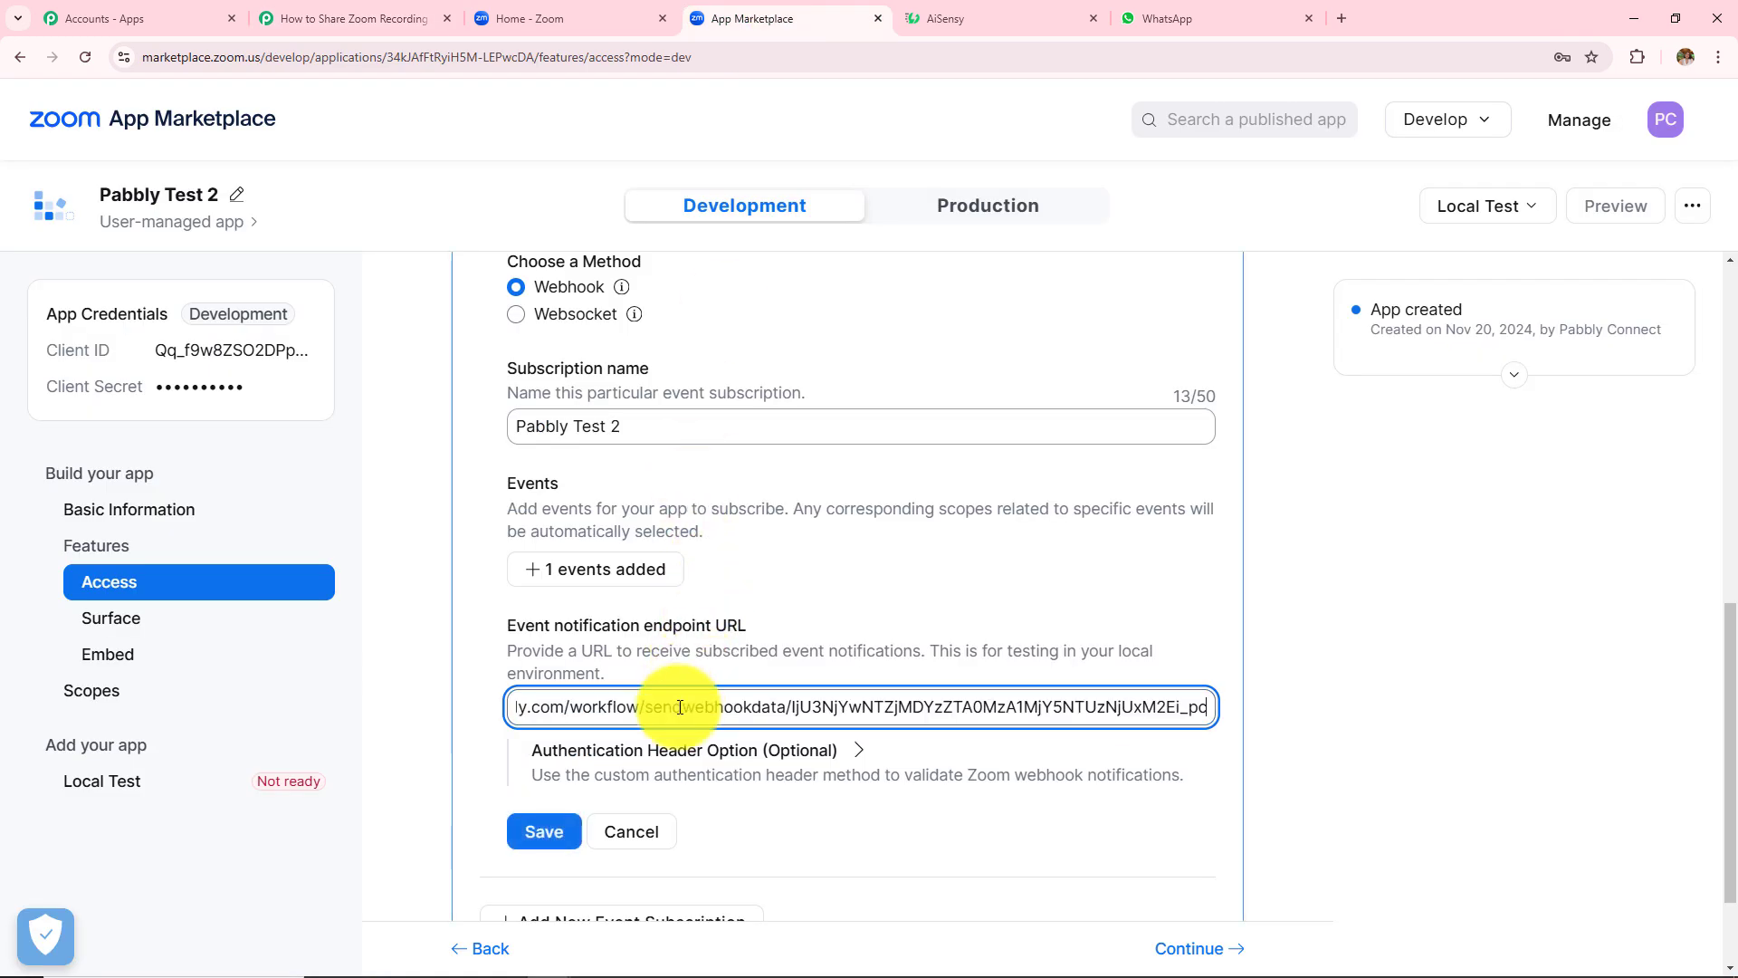
{"action": "scroll", "coordinate": [932, 725], "scroll_direction": "down", "scroll_amount": 2}
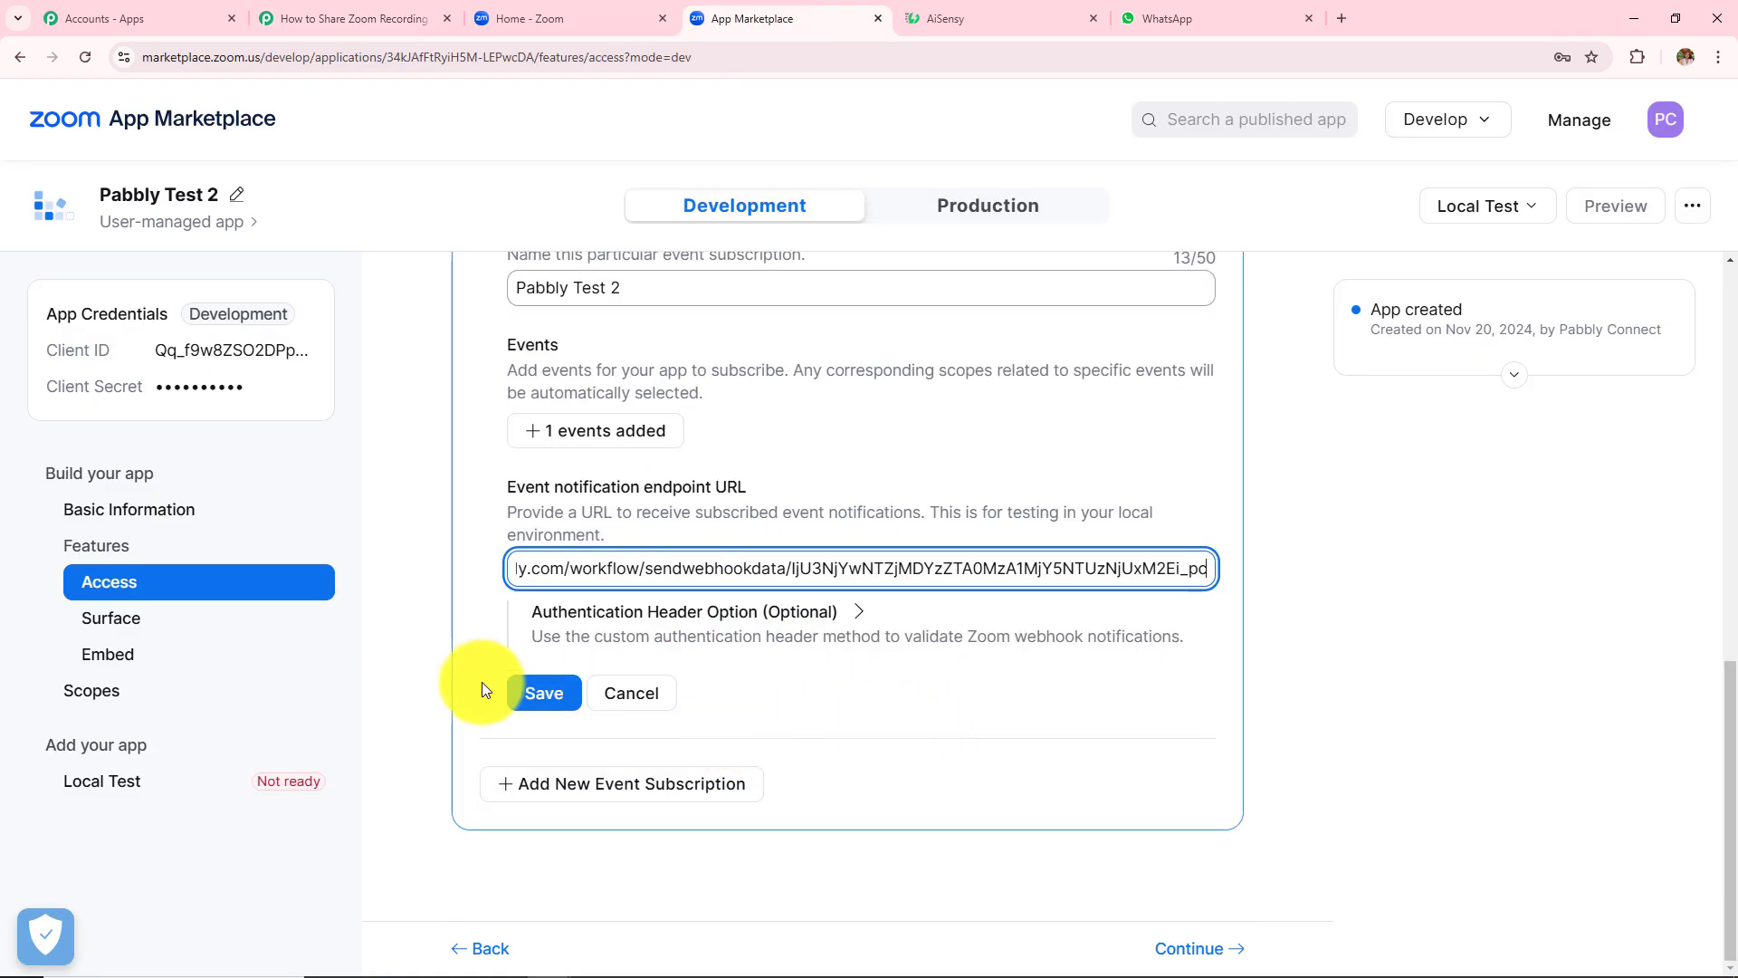
{"action": "left_click", "coordinate": [545, 694]}
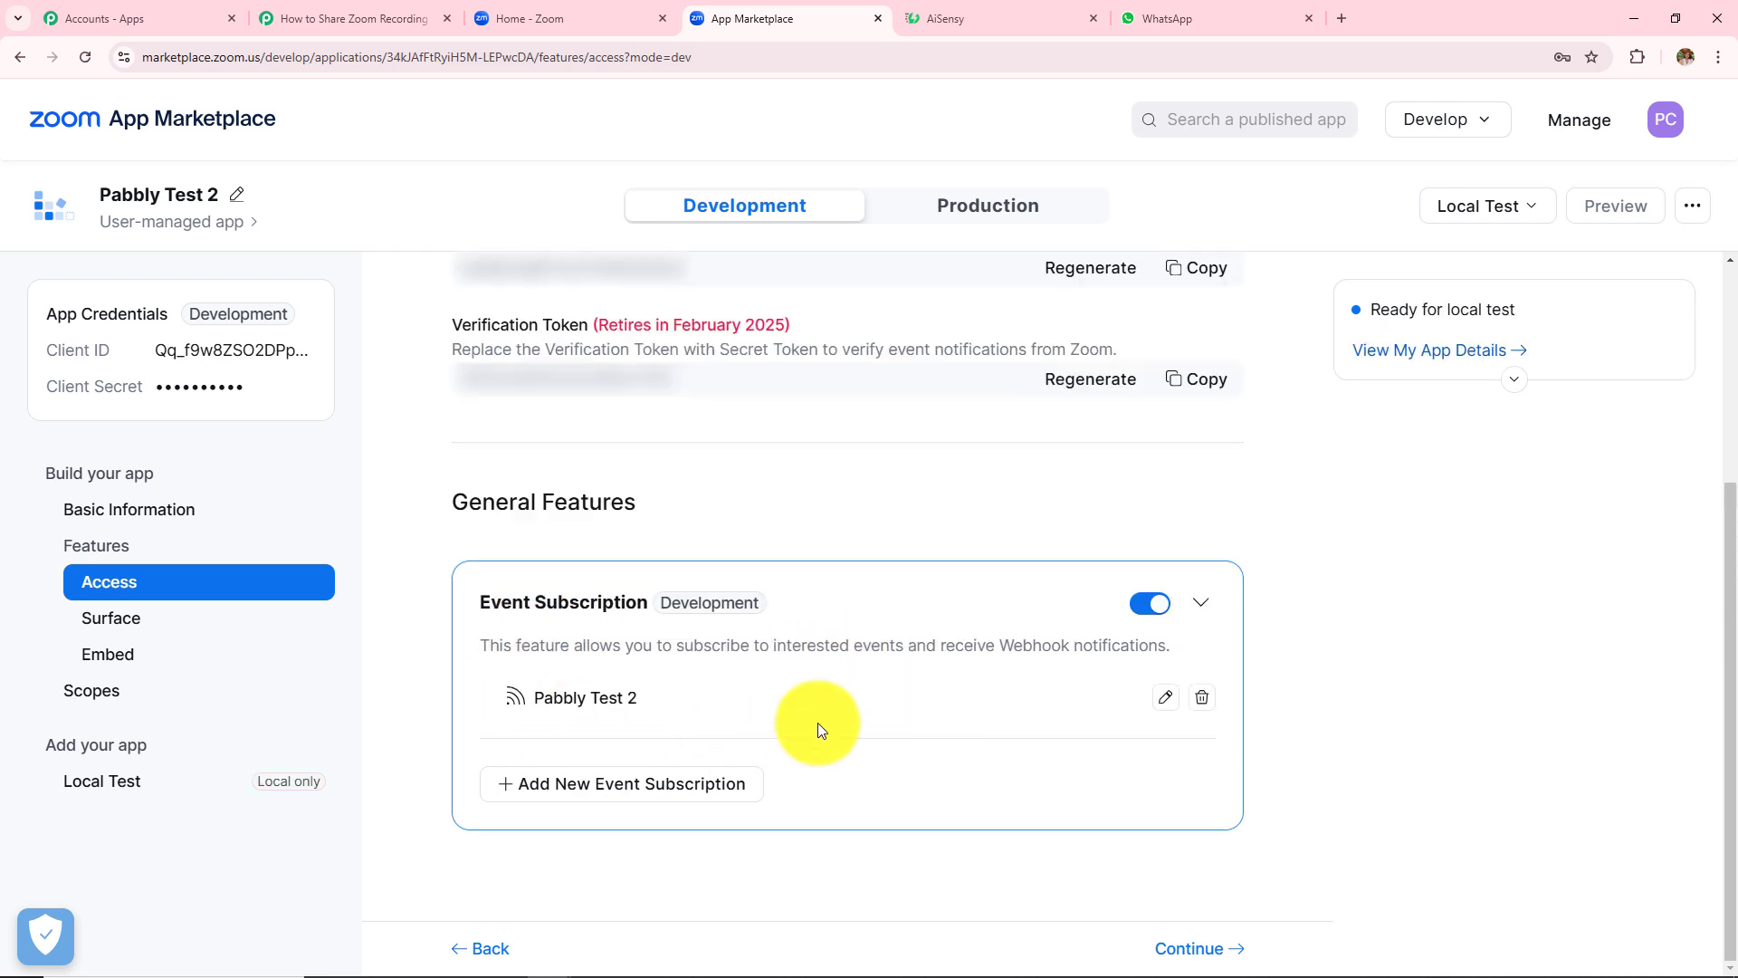
{"action": "left_click", "coordinate": [1196, 959]}
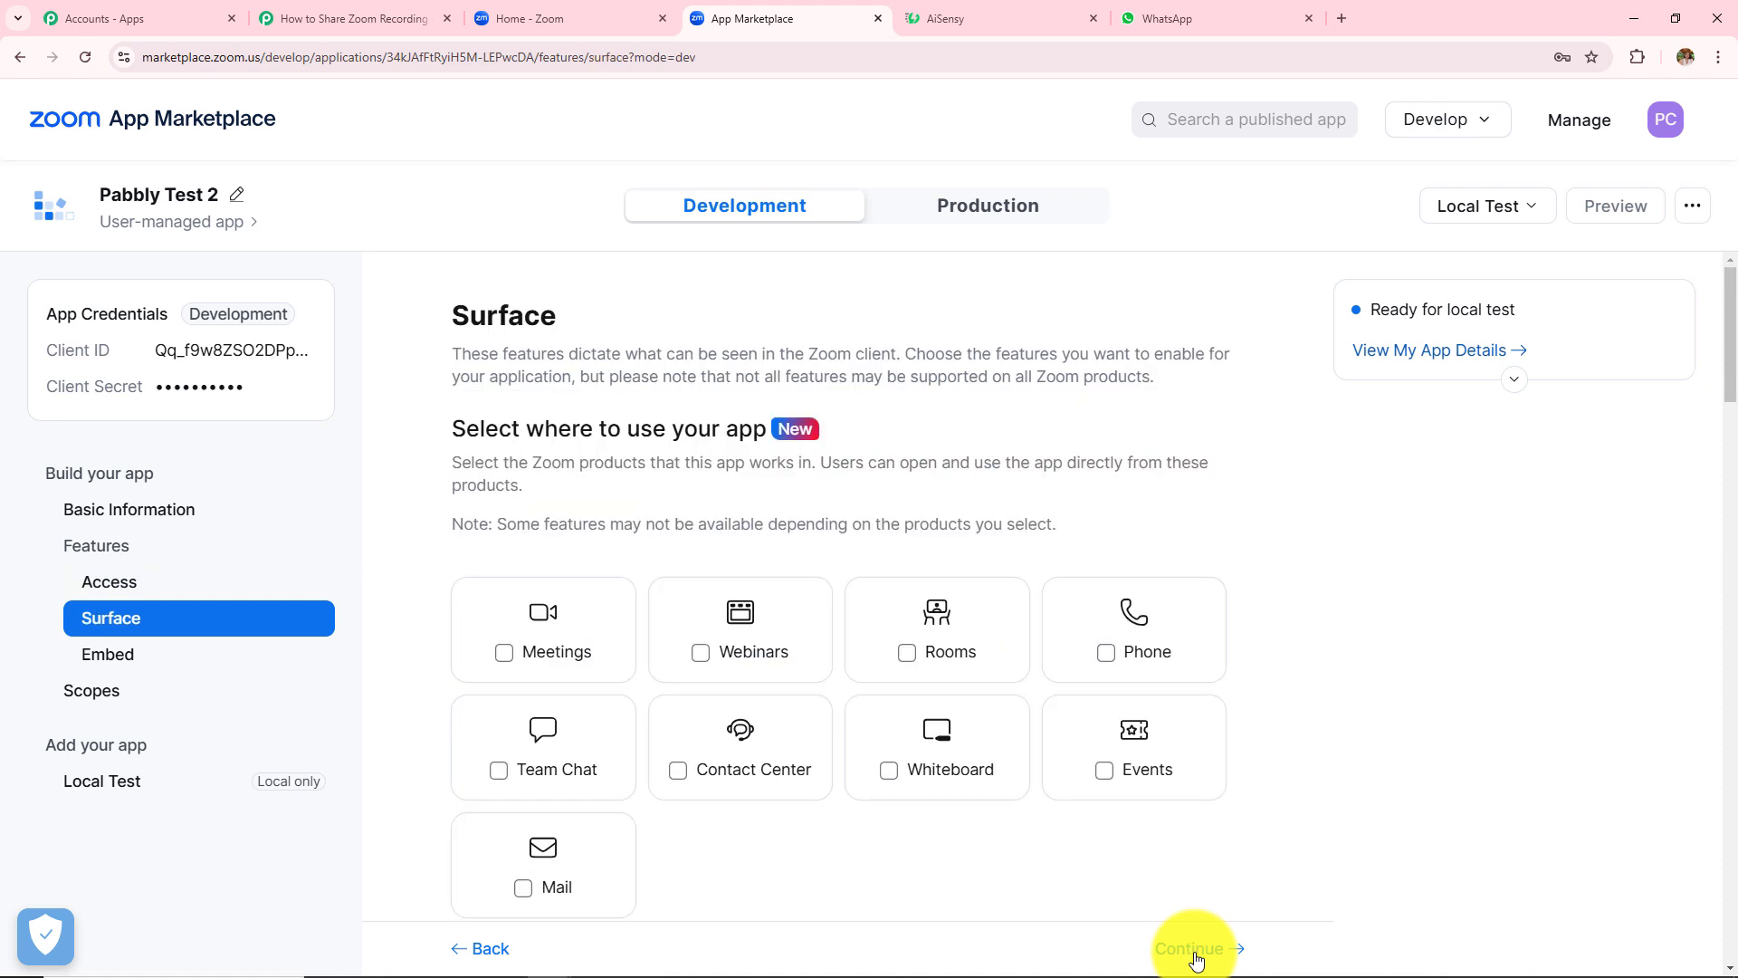
- Add Pabbly Test 2 to the Zoom account from Local Test, allow its permissions, and return to Pabbly
{"action": "left_click", "coordinate": [1195, 959]}
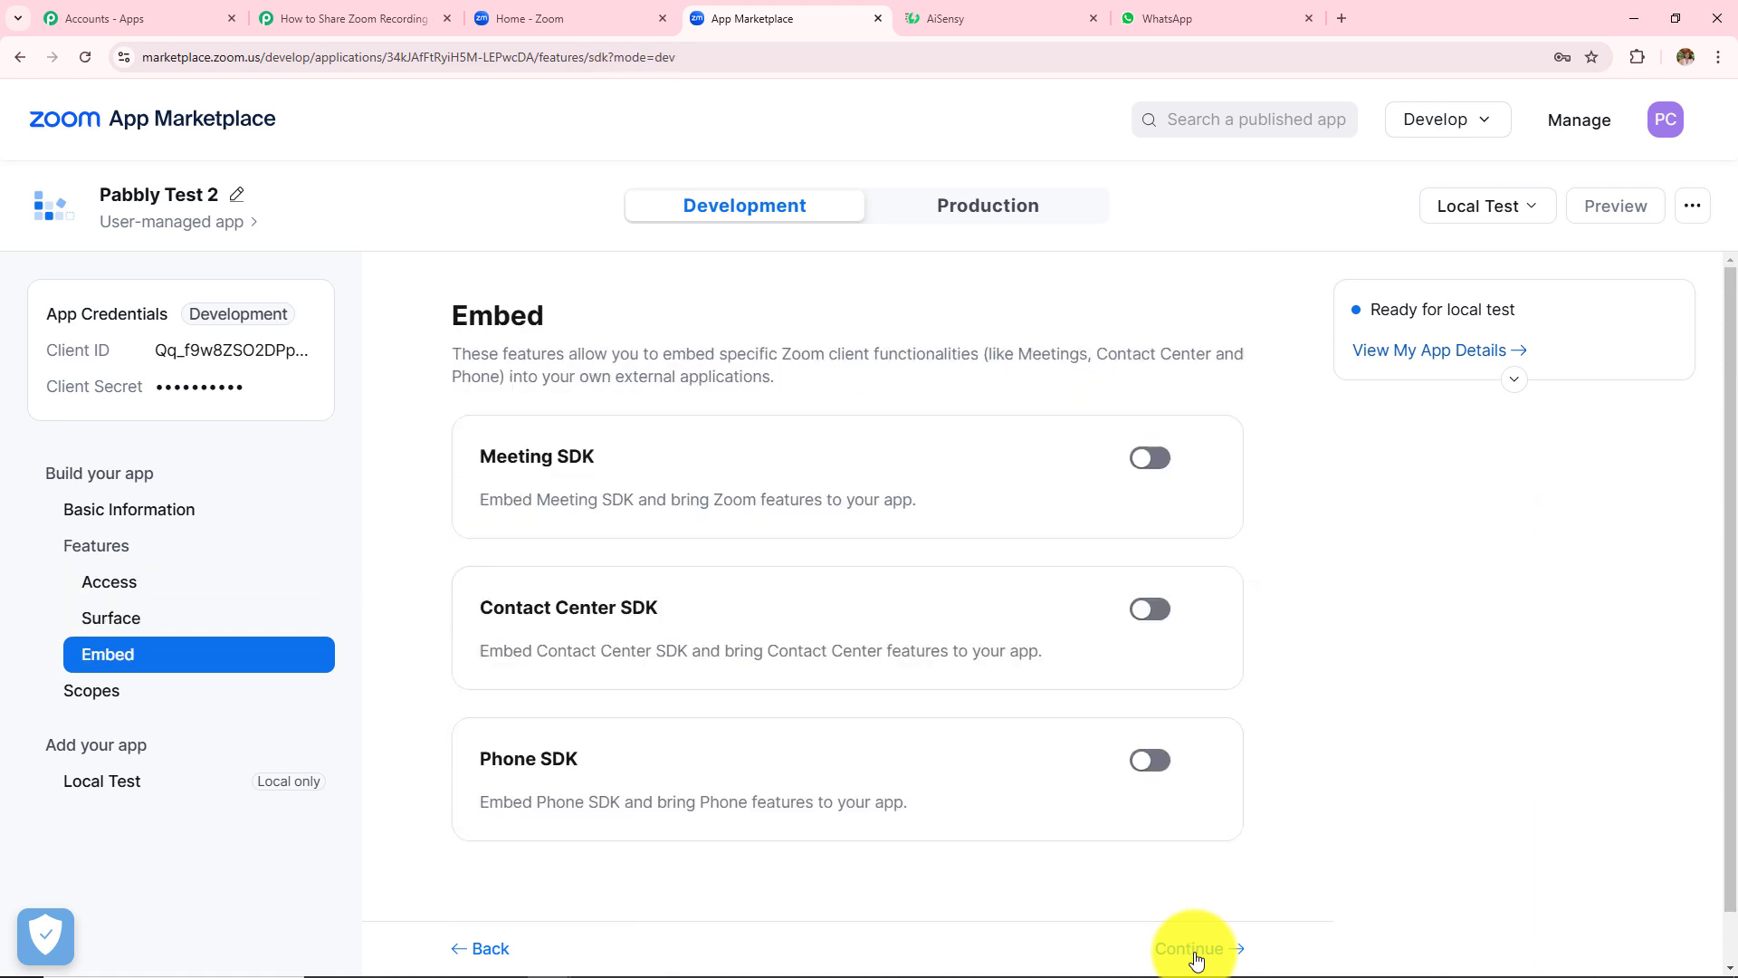
{"action": "left_click", "coordinate": [1195, 958]}
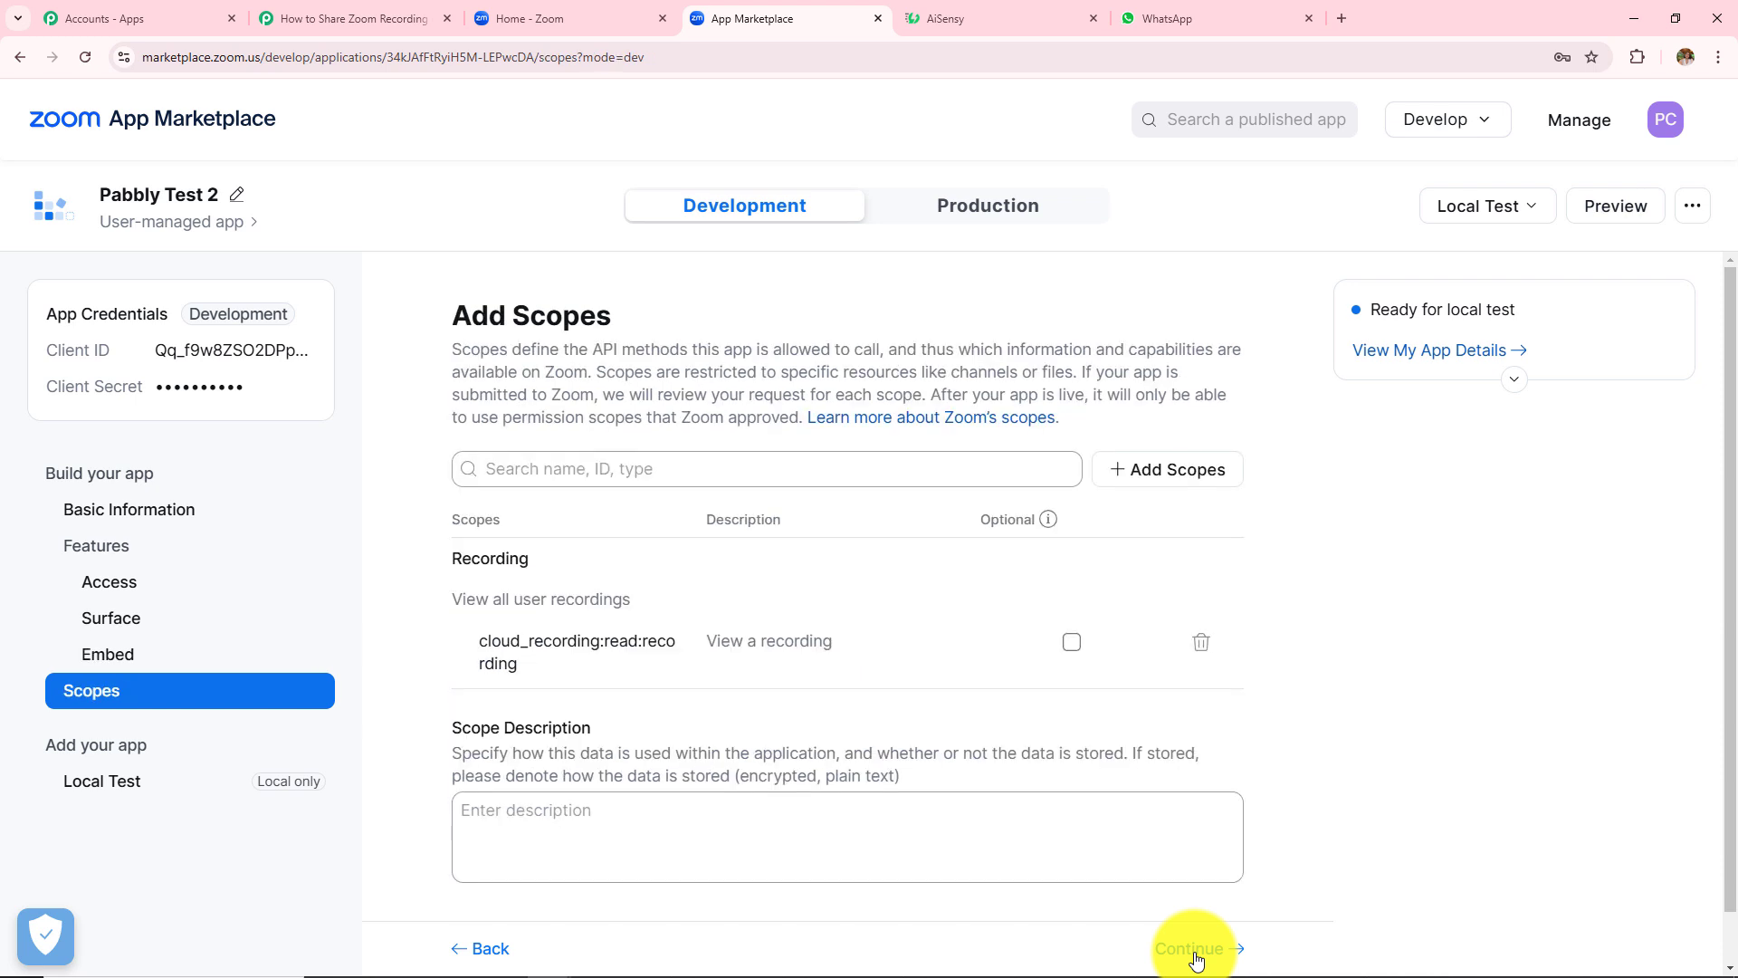
{"action": "left_click", "coordinate": [1195, 959]}
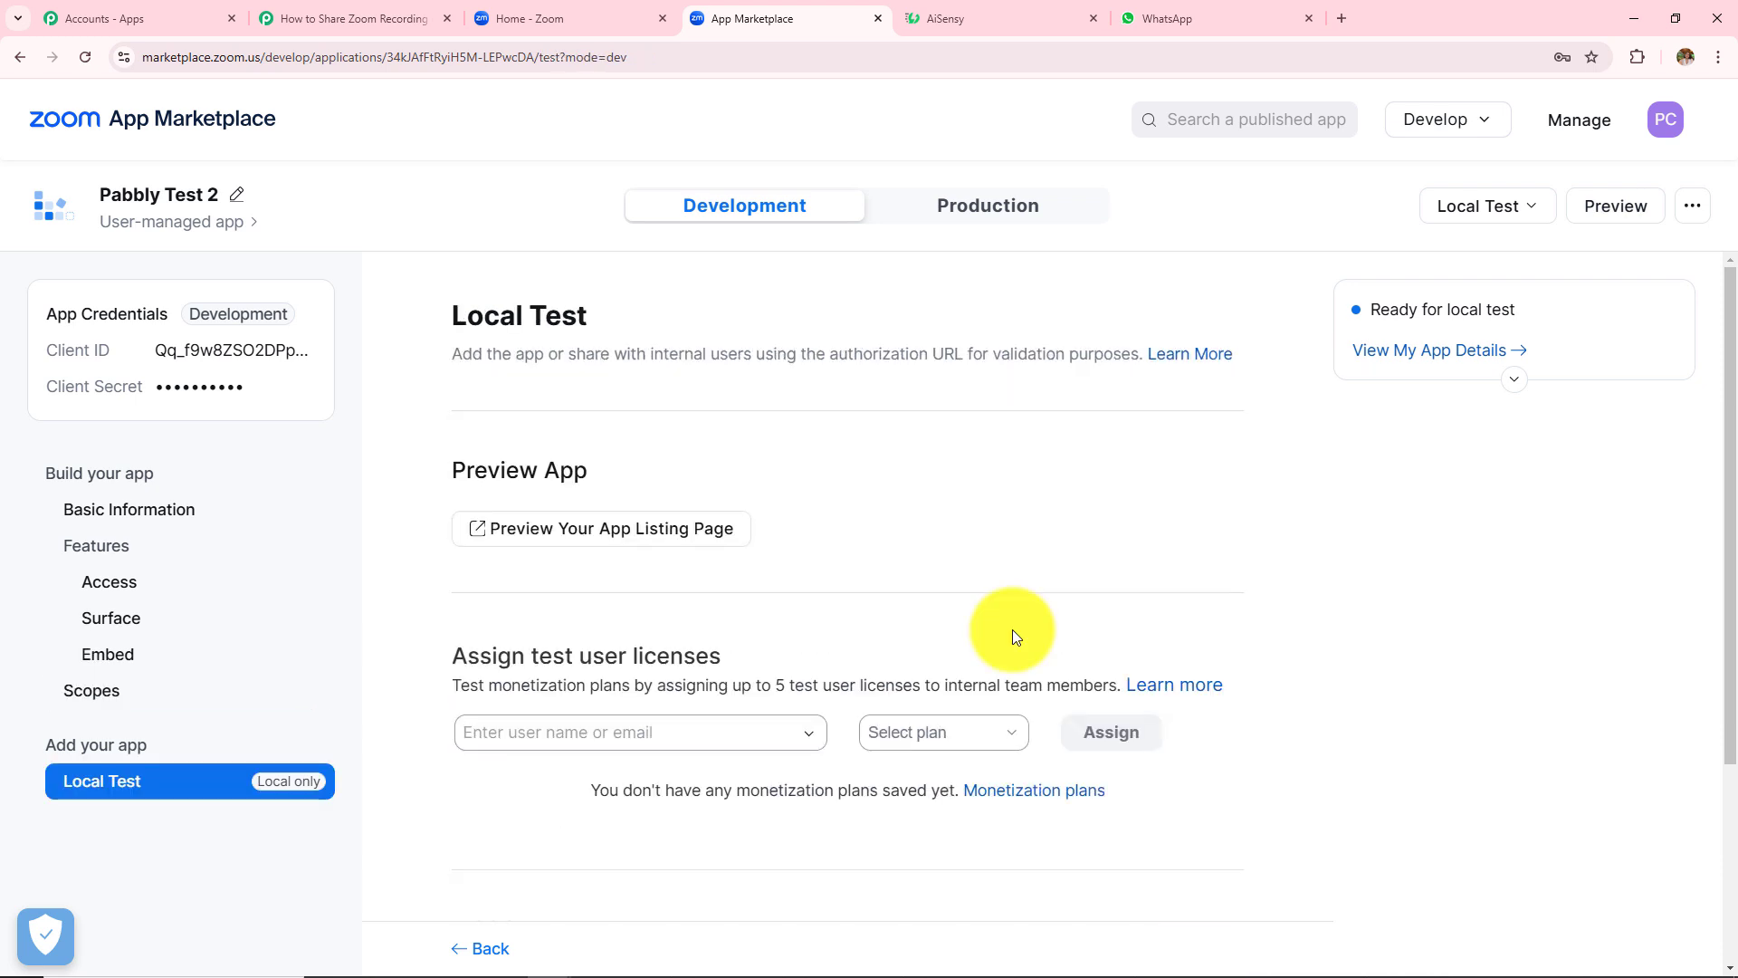
{"action": "scroll", "coordinate": [1014, 562], "scroll_direction": "down", "scroll_amount": 3}
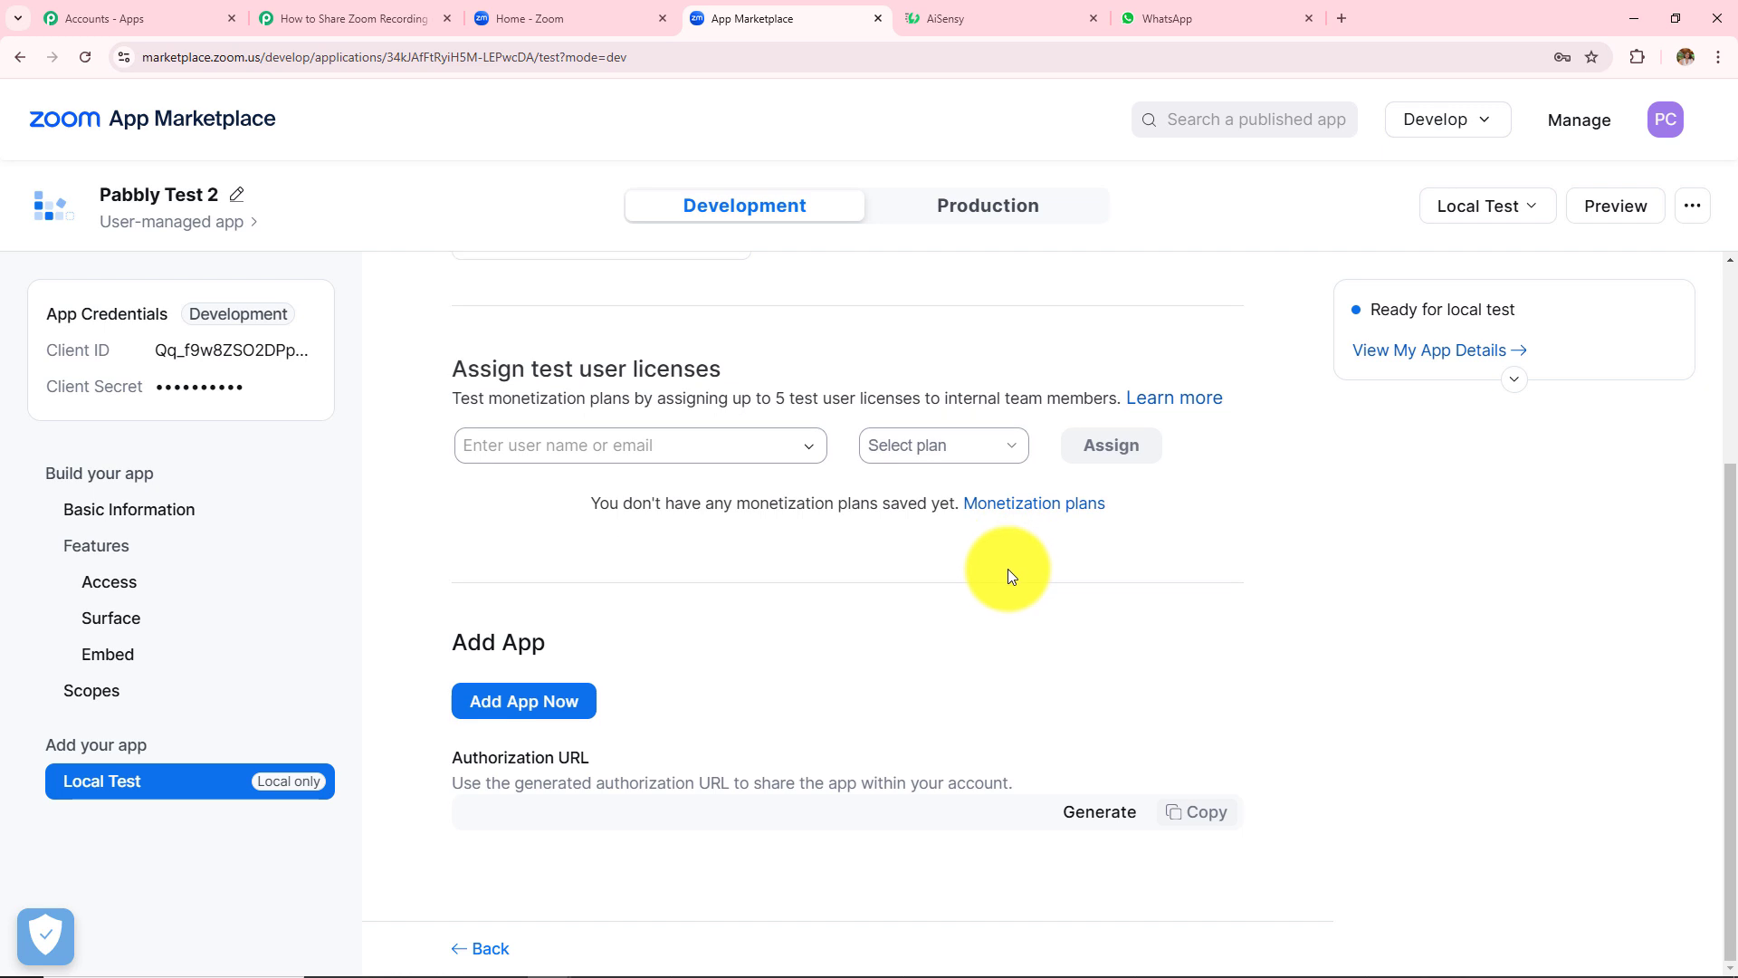
{"action": "left_click", "coordinate": [538, 715]}
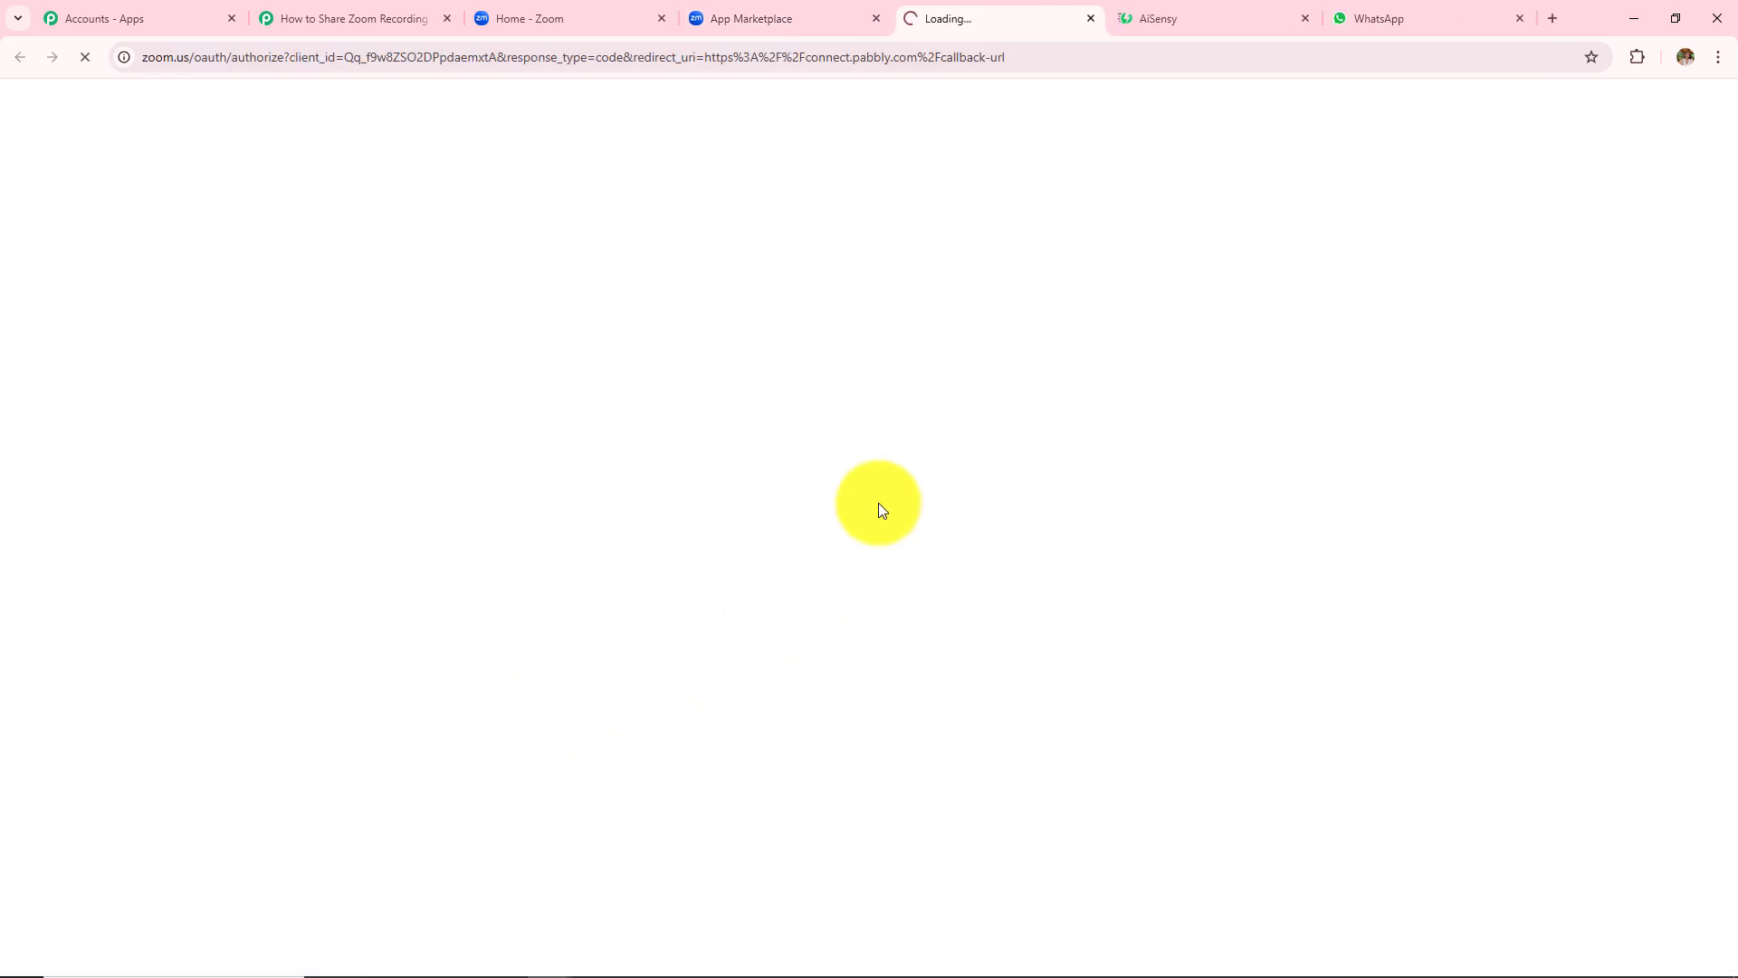
{"action": "left_click", "coordinate": [791, 938]}
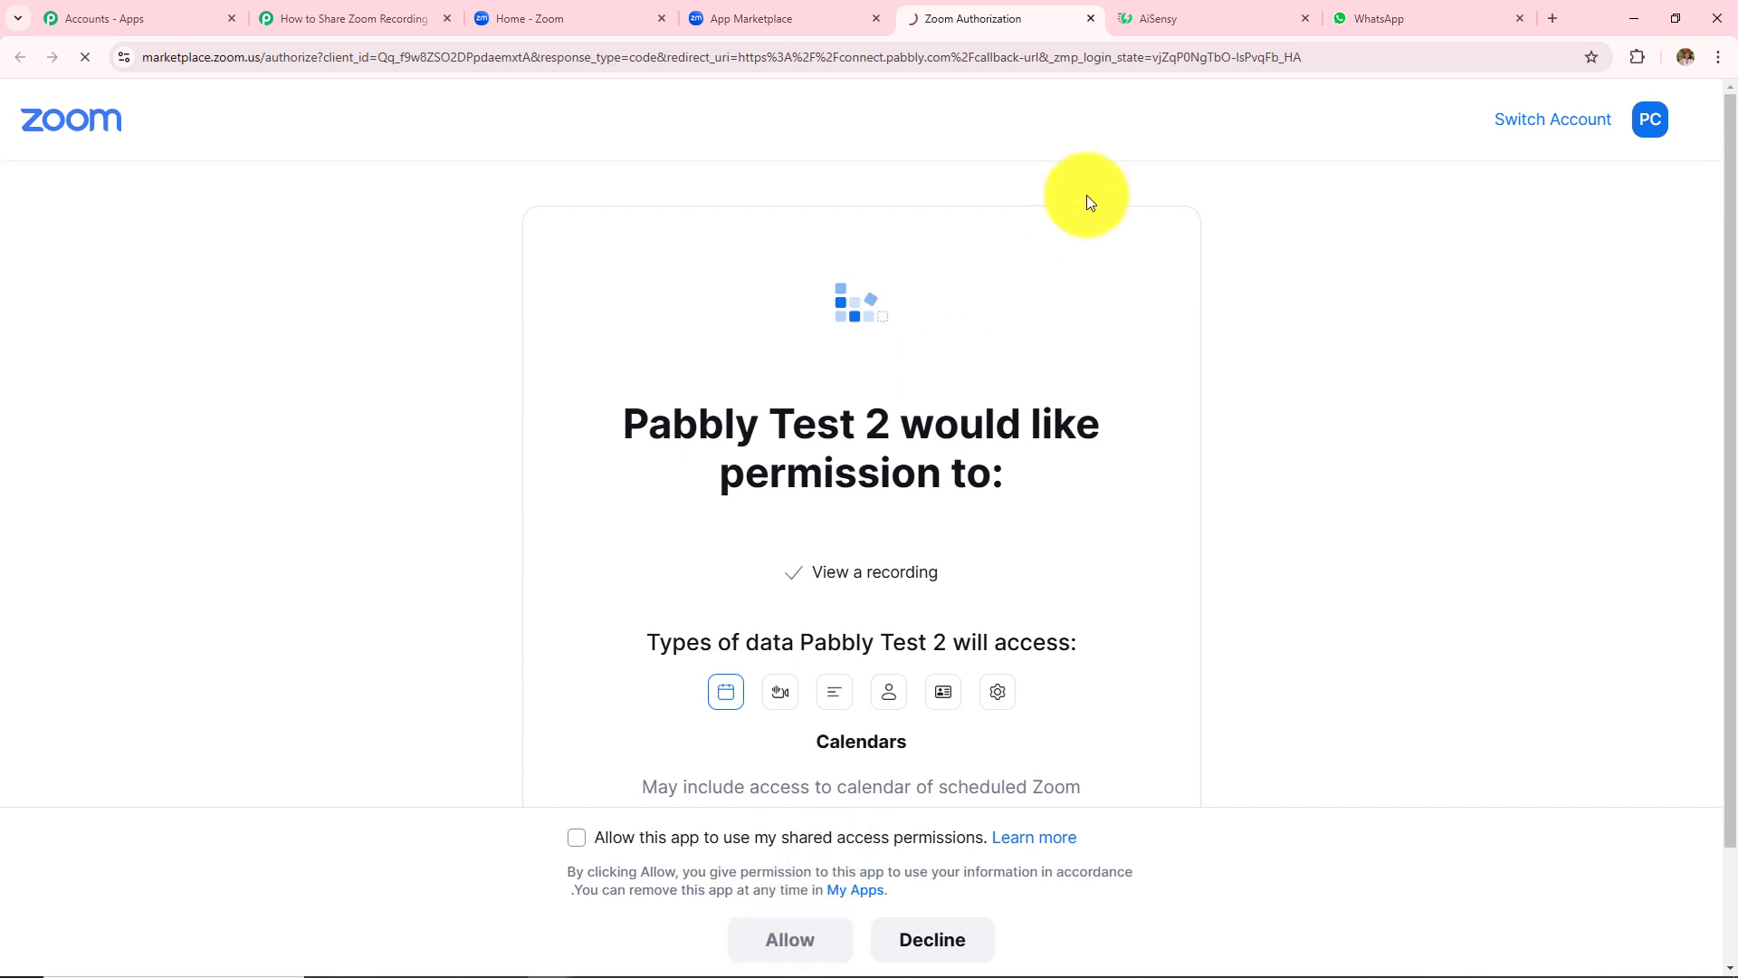
{"action": "left_click", "coordinate": [764, 17]}
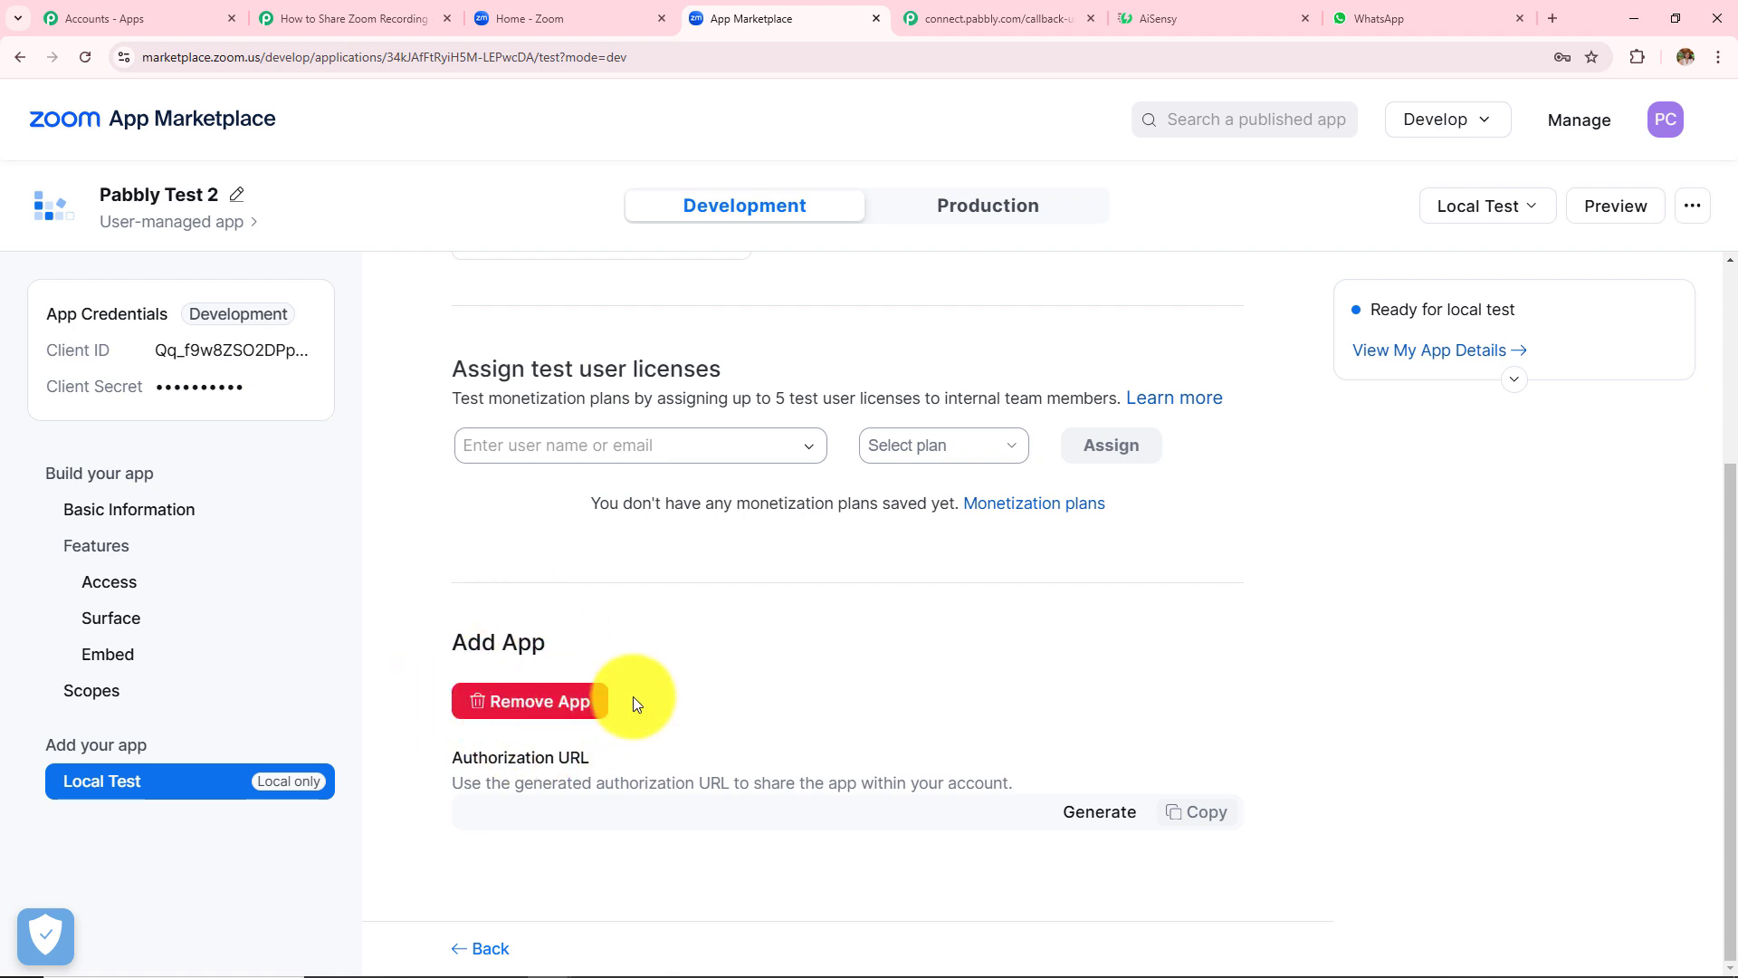
{"action": "left_click", "coordinate": [1090, 18]}
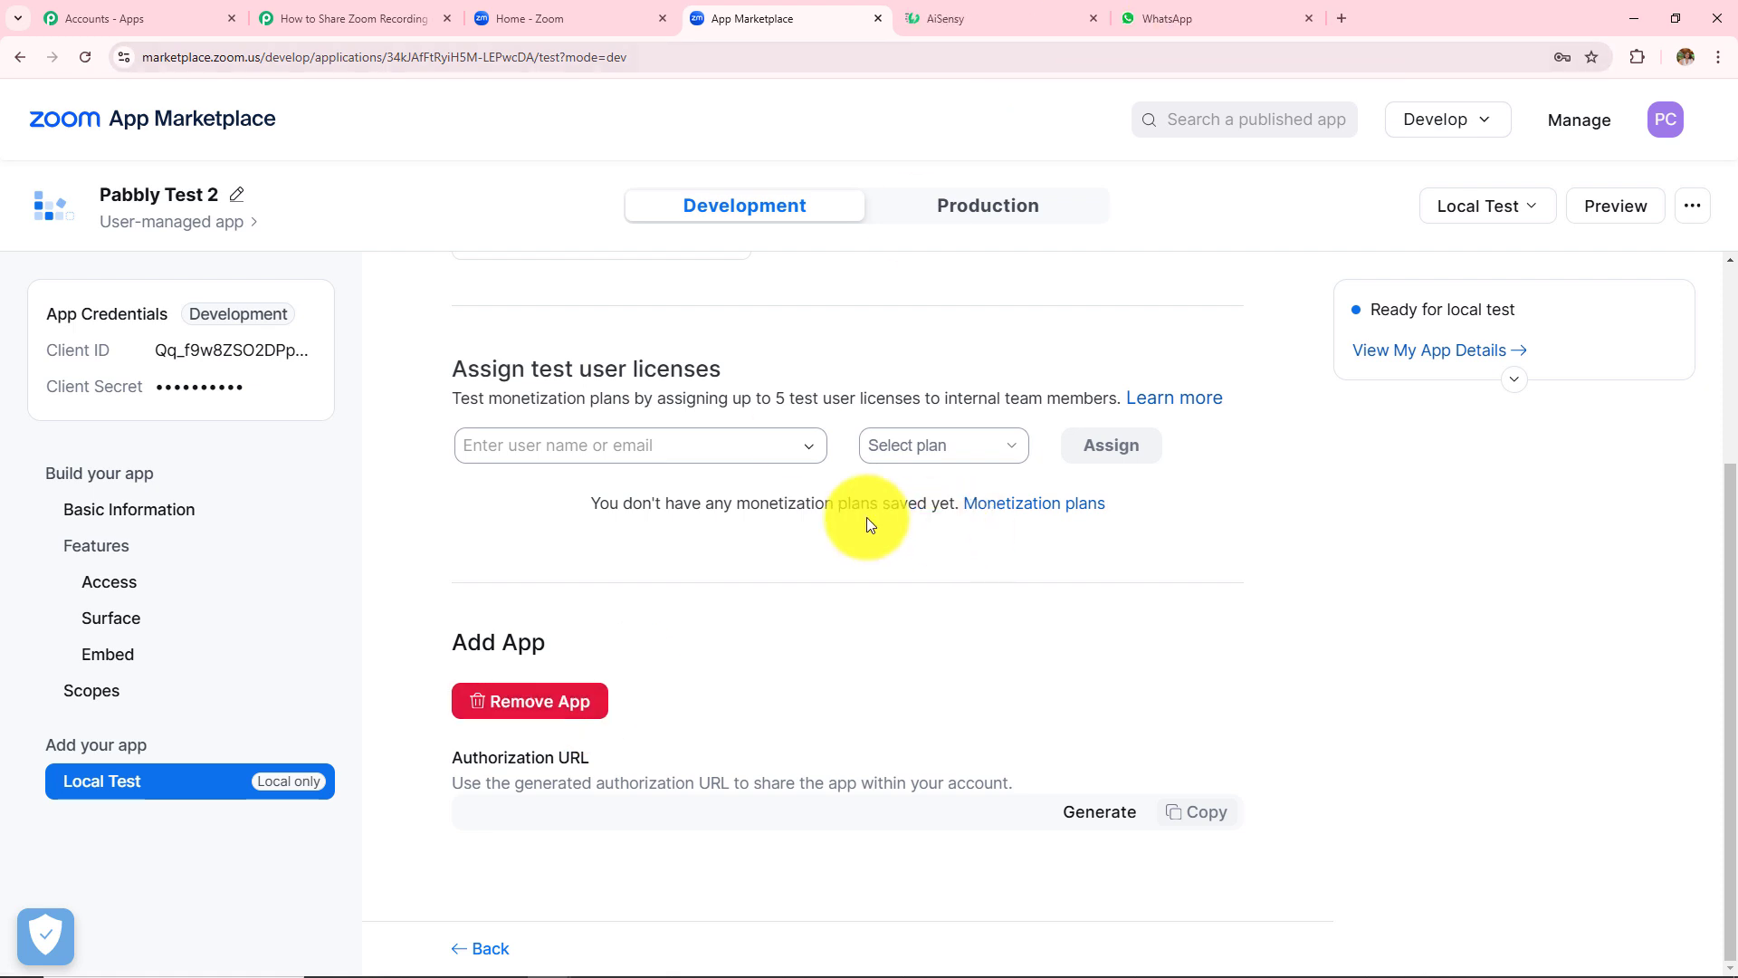
{"action": "left_click", "coordinate": [335, 14]}
- Save the trigger and send a test request so it shows Waiting For Response with Simple Response on
{"action": "scroll", "coordinate": [814, 532], "scroll_direction": "down", "scroll_amount": 1}
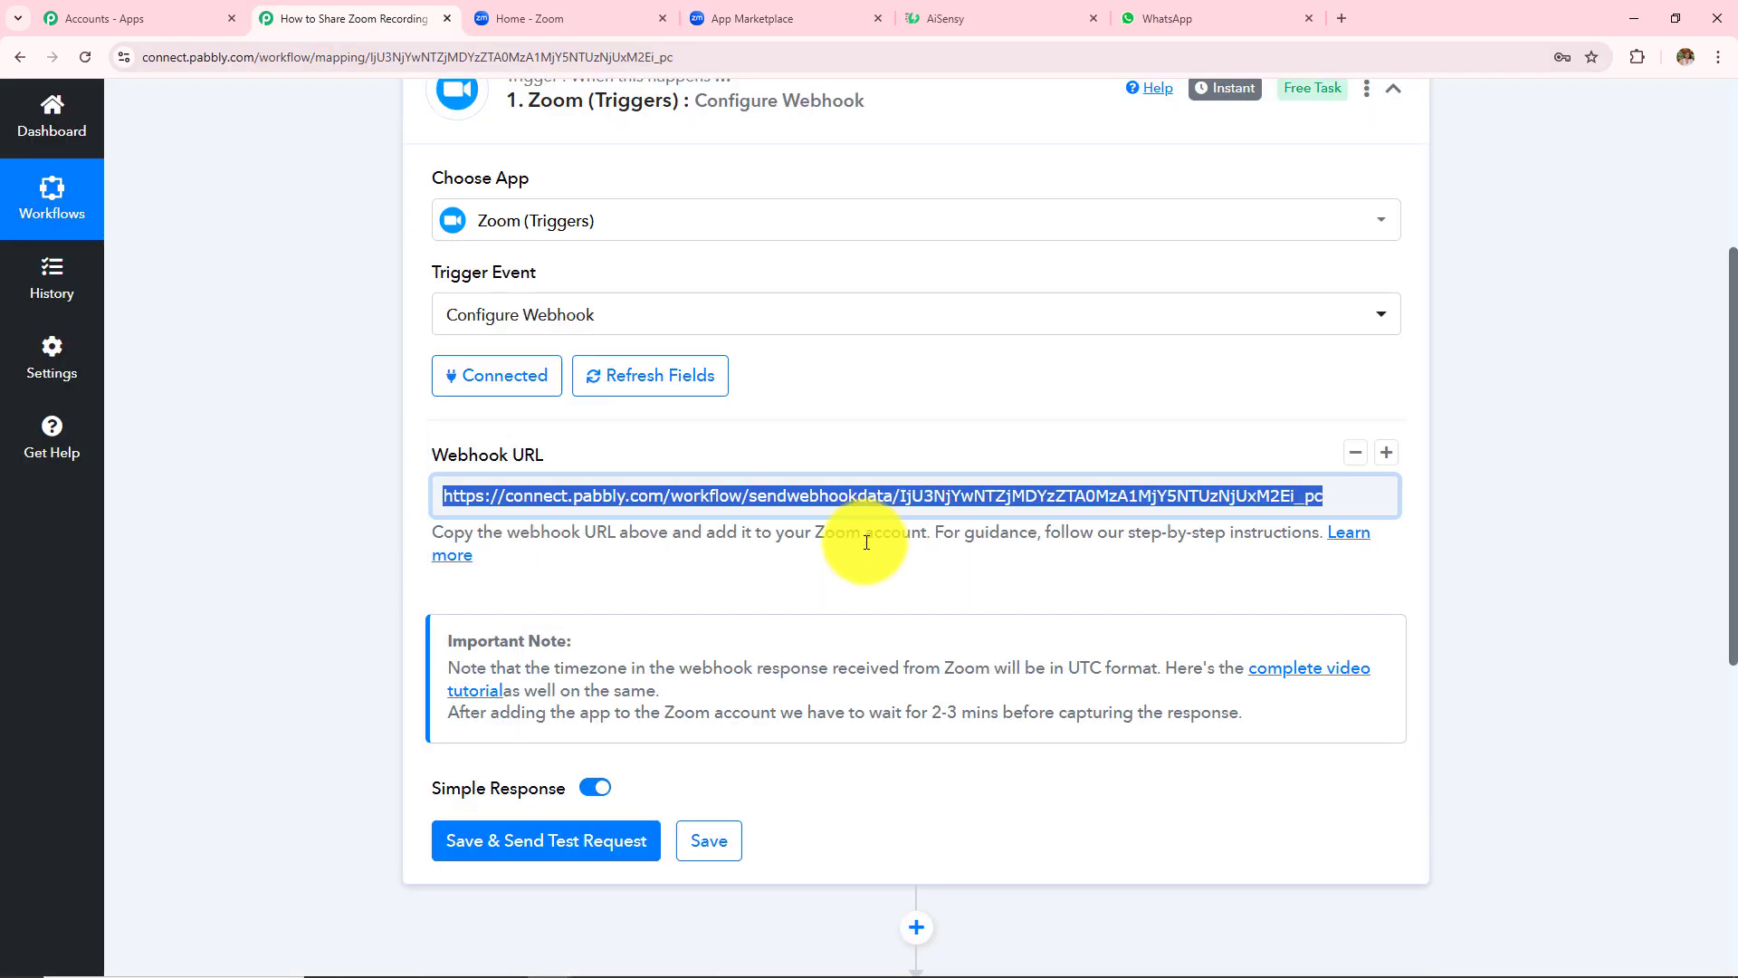
{"action": "left_click", "coordinate": [527, 851]}
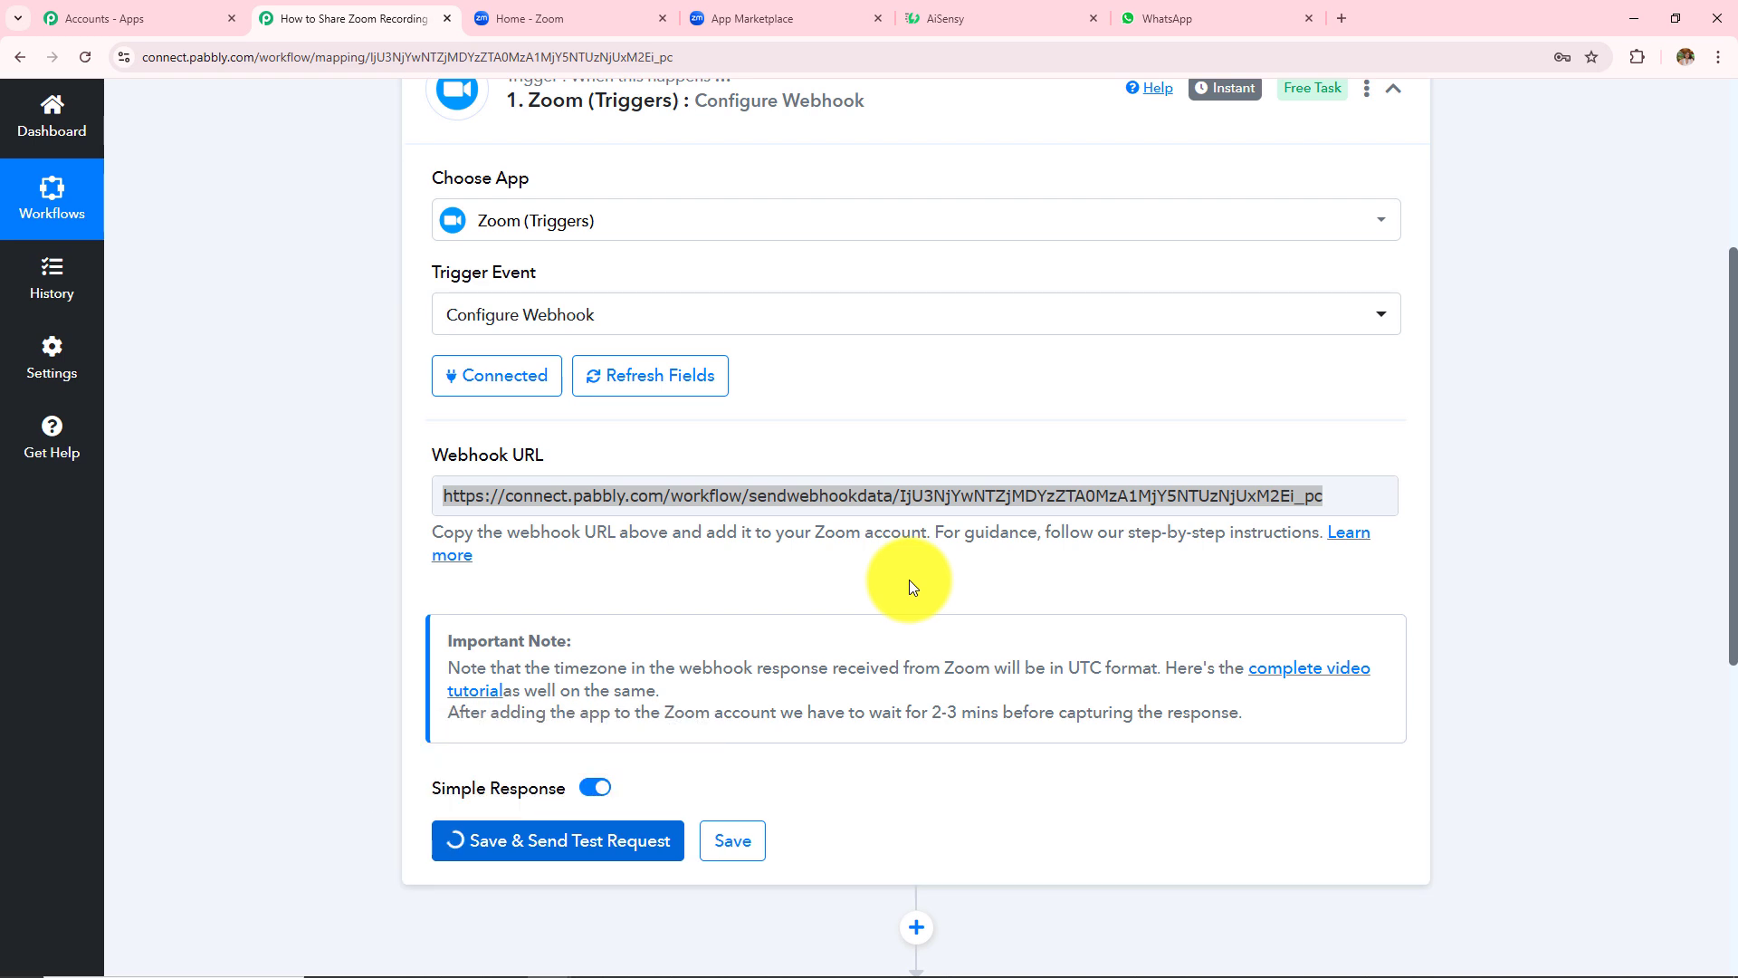
{"action": "scroll", "coordinate": [815, 584], "scroll_direction": "down", "scroll_amount": 2}
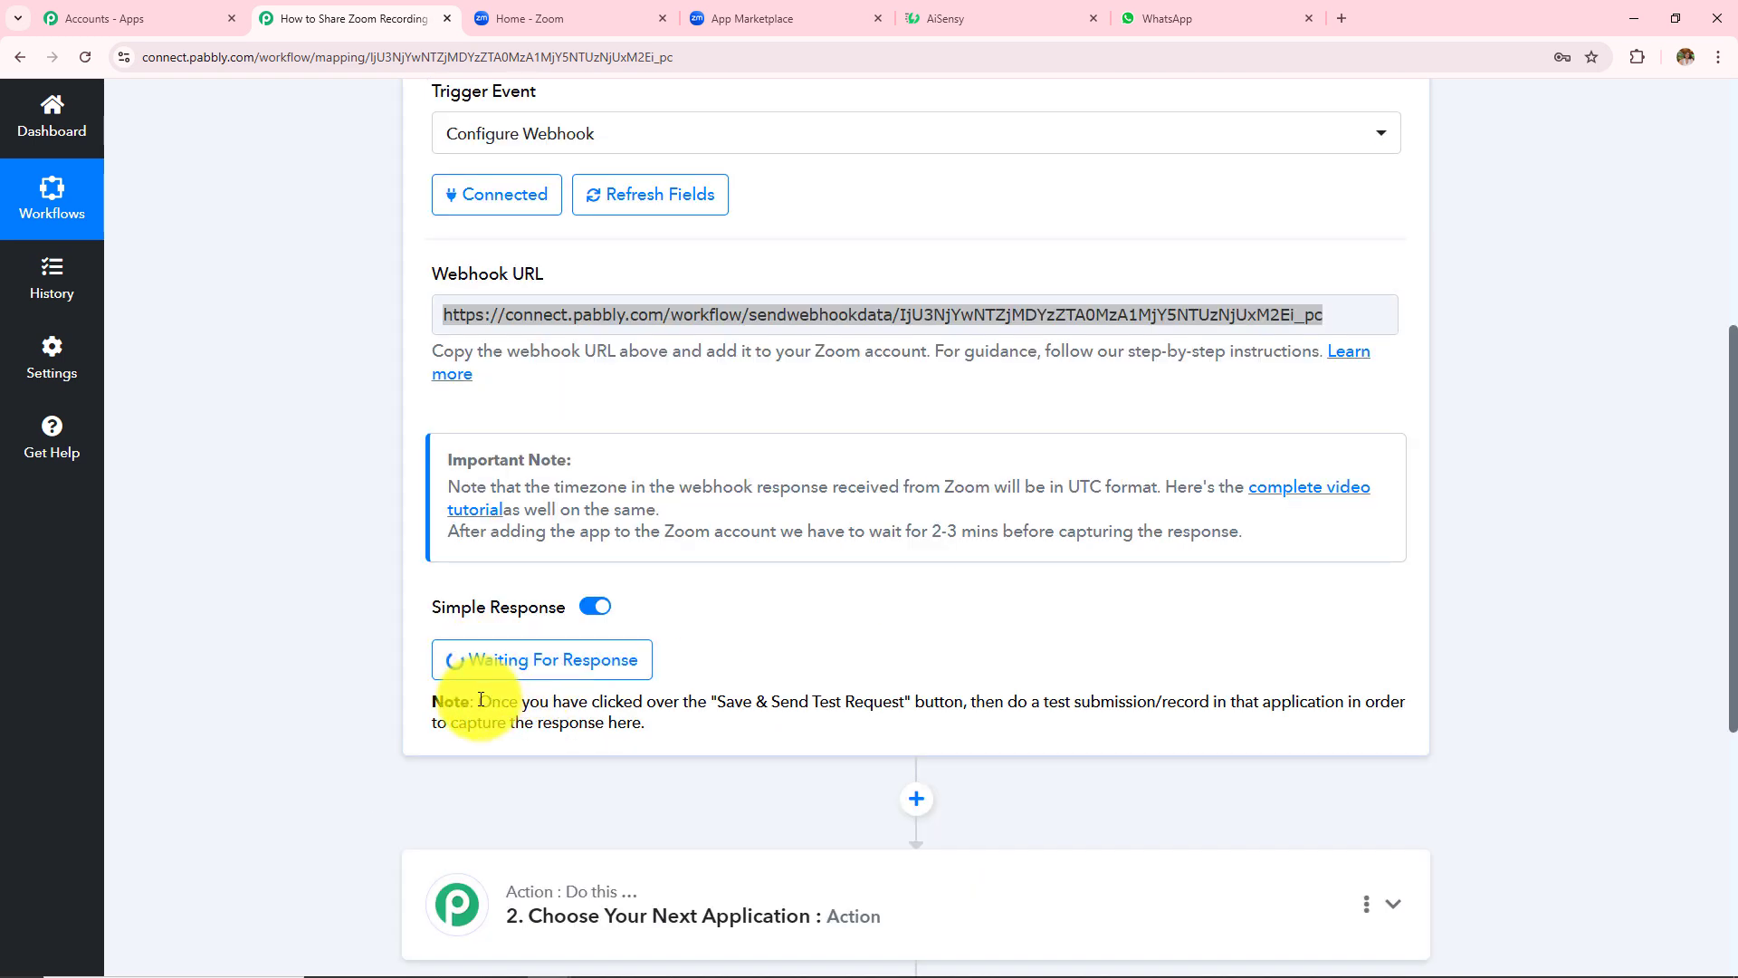
{"action": "left_click_drag", "start_coordinate": [478, 703], "coordinate": [637, 746]}
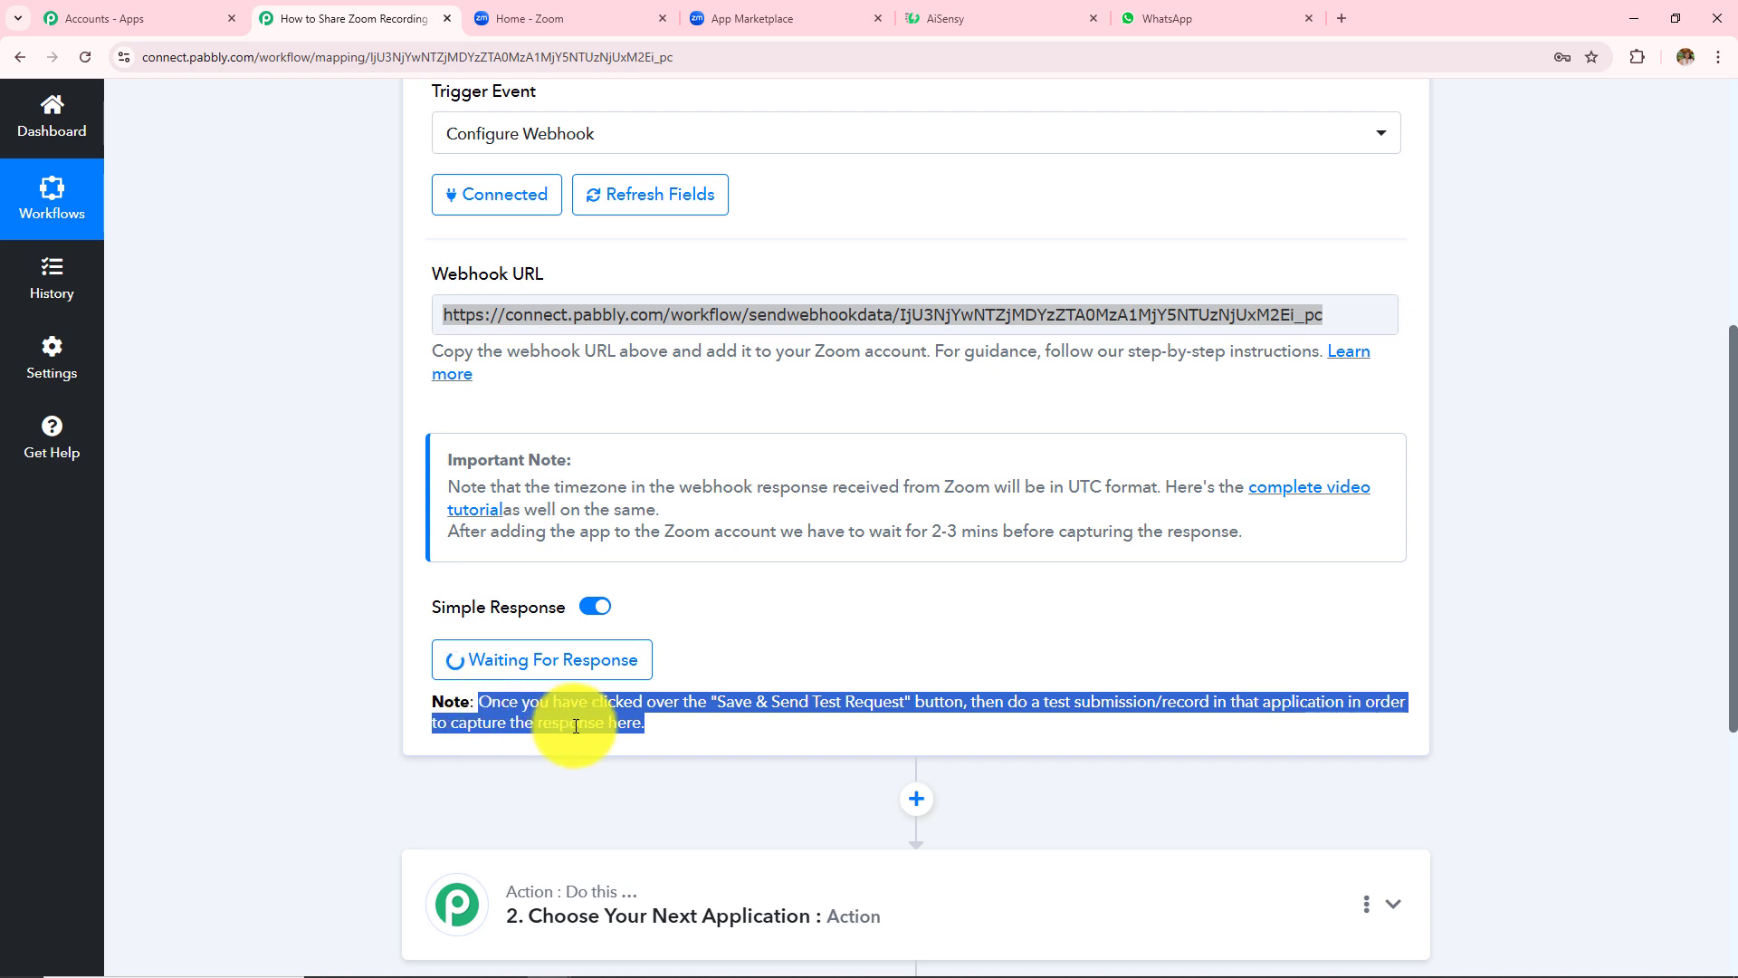
{"action": "left_click", "coordinate": [311, 619]}
{"action": "scroll", "coordinate": [758, 726], "scroll_direction": "up", "scroll_amount": 2}
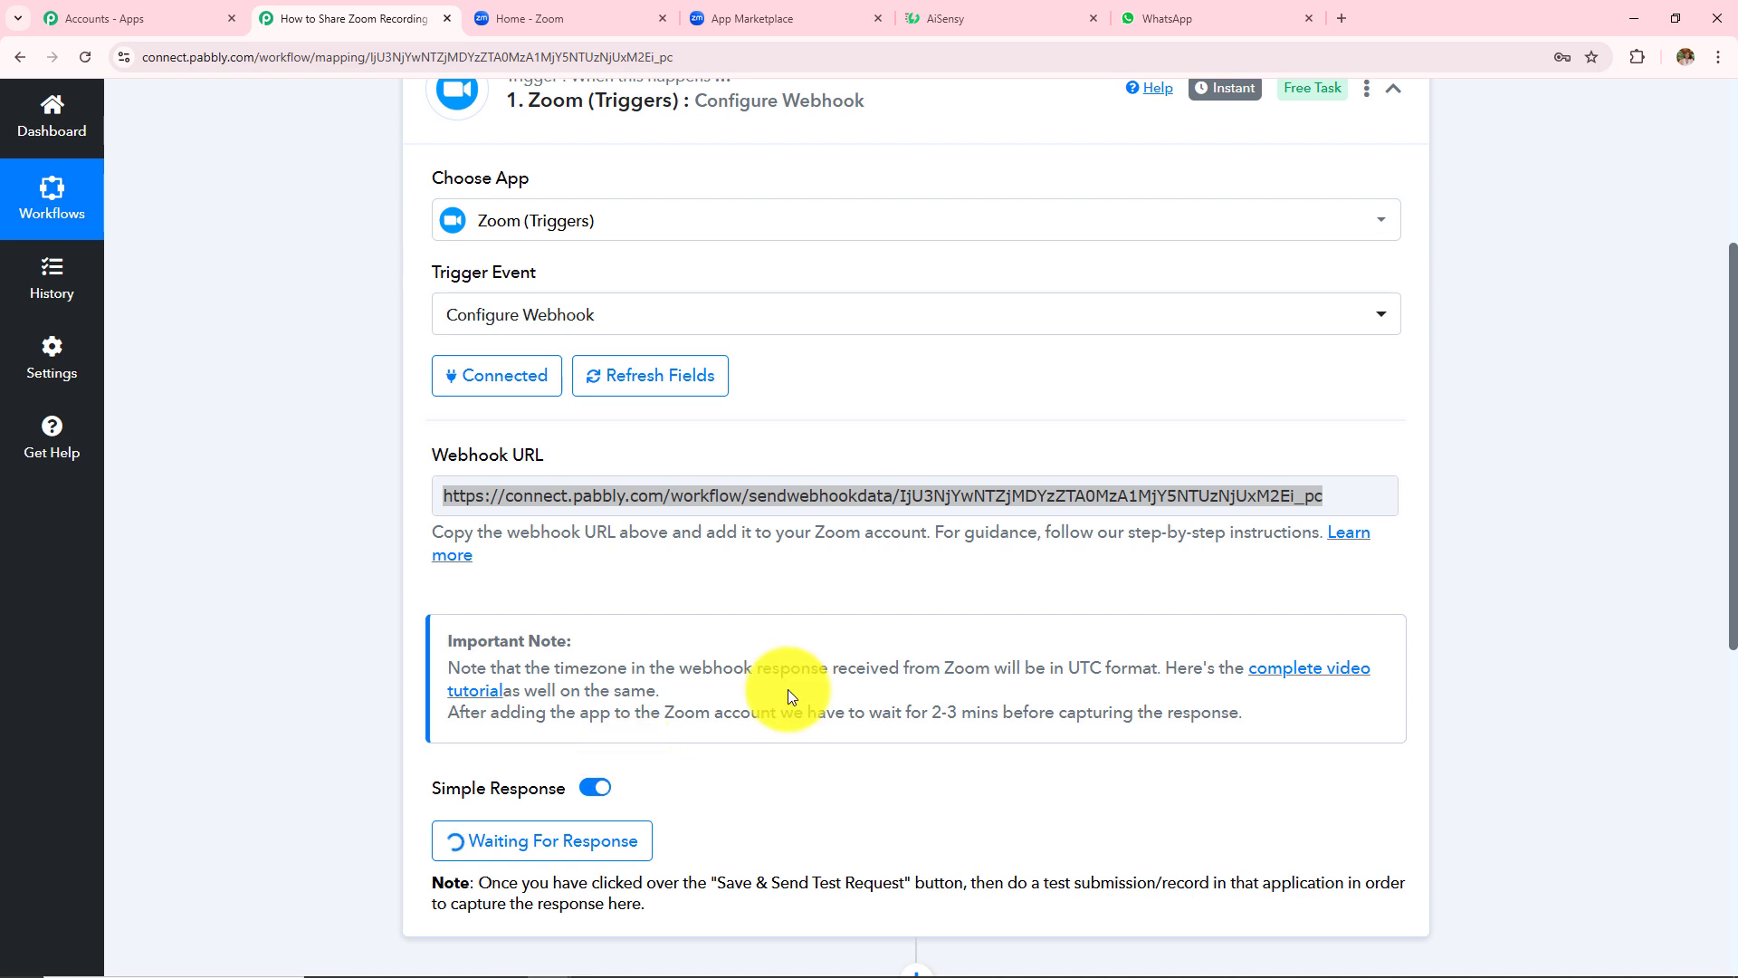
{"action": "scroll", "coordinate": [787, 688], "scroll_direction": "down", "scroll_amount": 2}
{"action": "scroll", "coordinate": [788, 688], "scroll_direction": "down", "scroll_amount": 1}
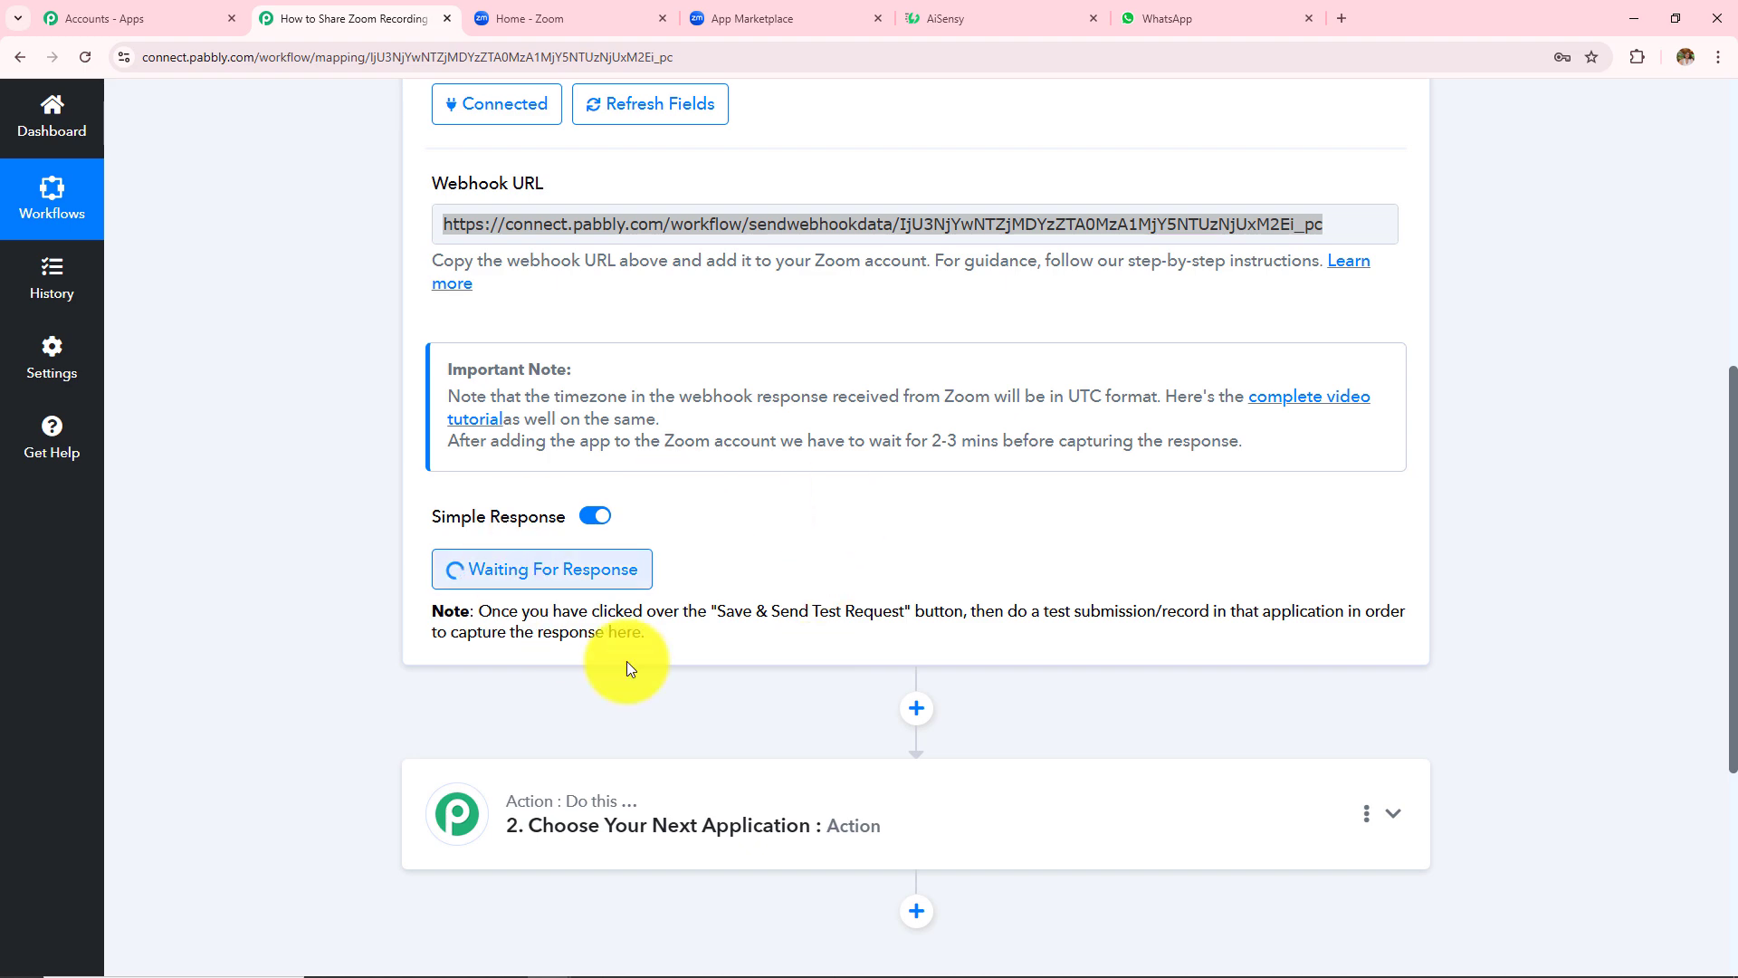
{"action": "scroll", "coordinate": [881, 541], "scroll_direction": "up", "scroll_amount": 3}
{"action": "scroll", "coordinate": [881, 540], "scroll_direction": "down", "scroll_amount": 3}
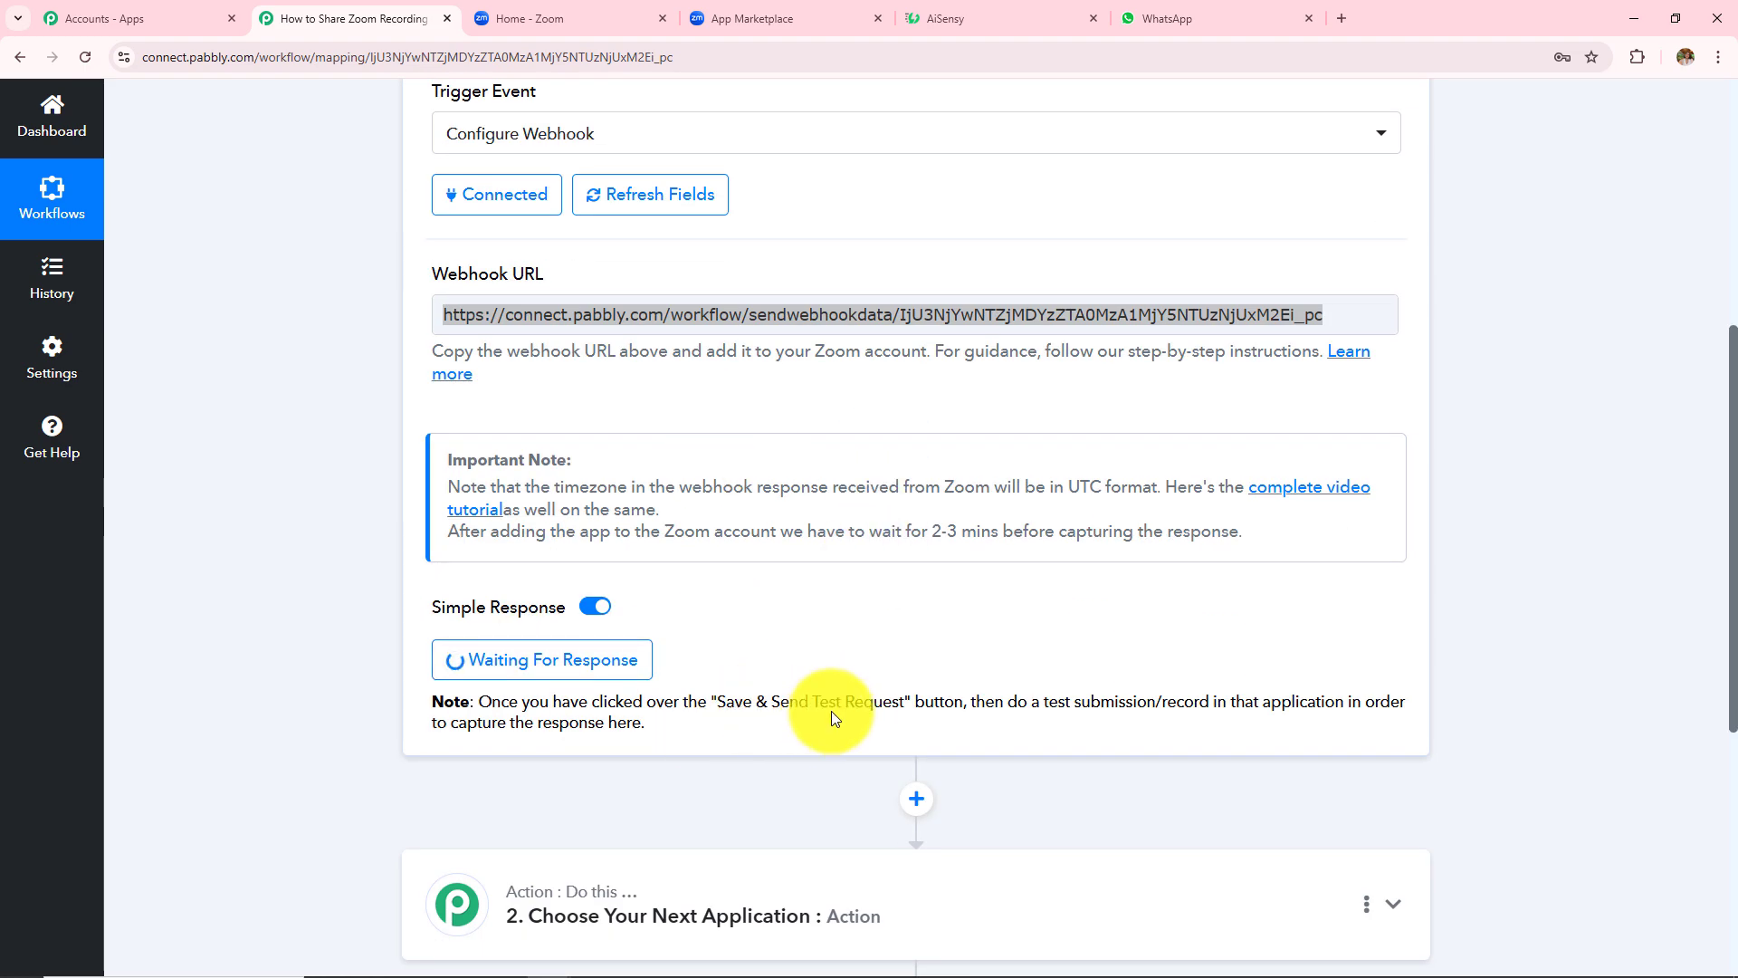
- Open the Zoom portal's Meetings page to see the upcoming Online Training and Learning meeting
{"action": "left_click", "coordinate": [570, 20]}
{"action": "scroll", "coordinate": [128, 388], "scroll_direction": "up", "scroll_amount": 9}
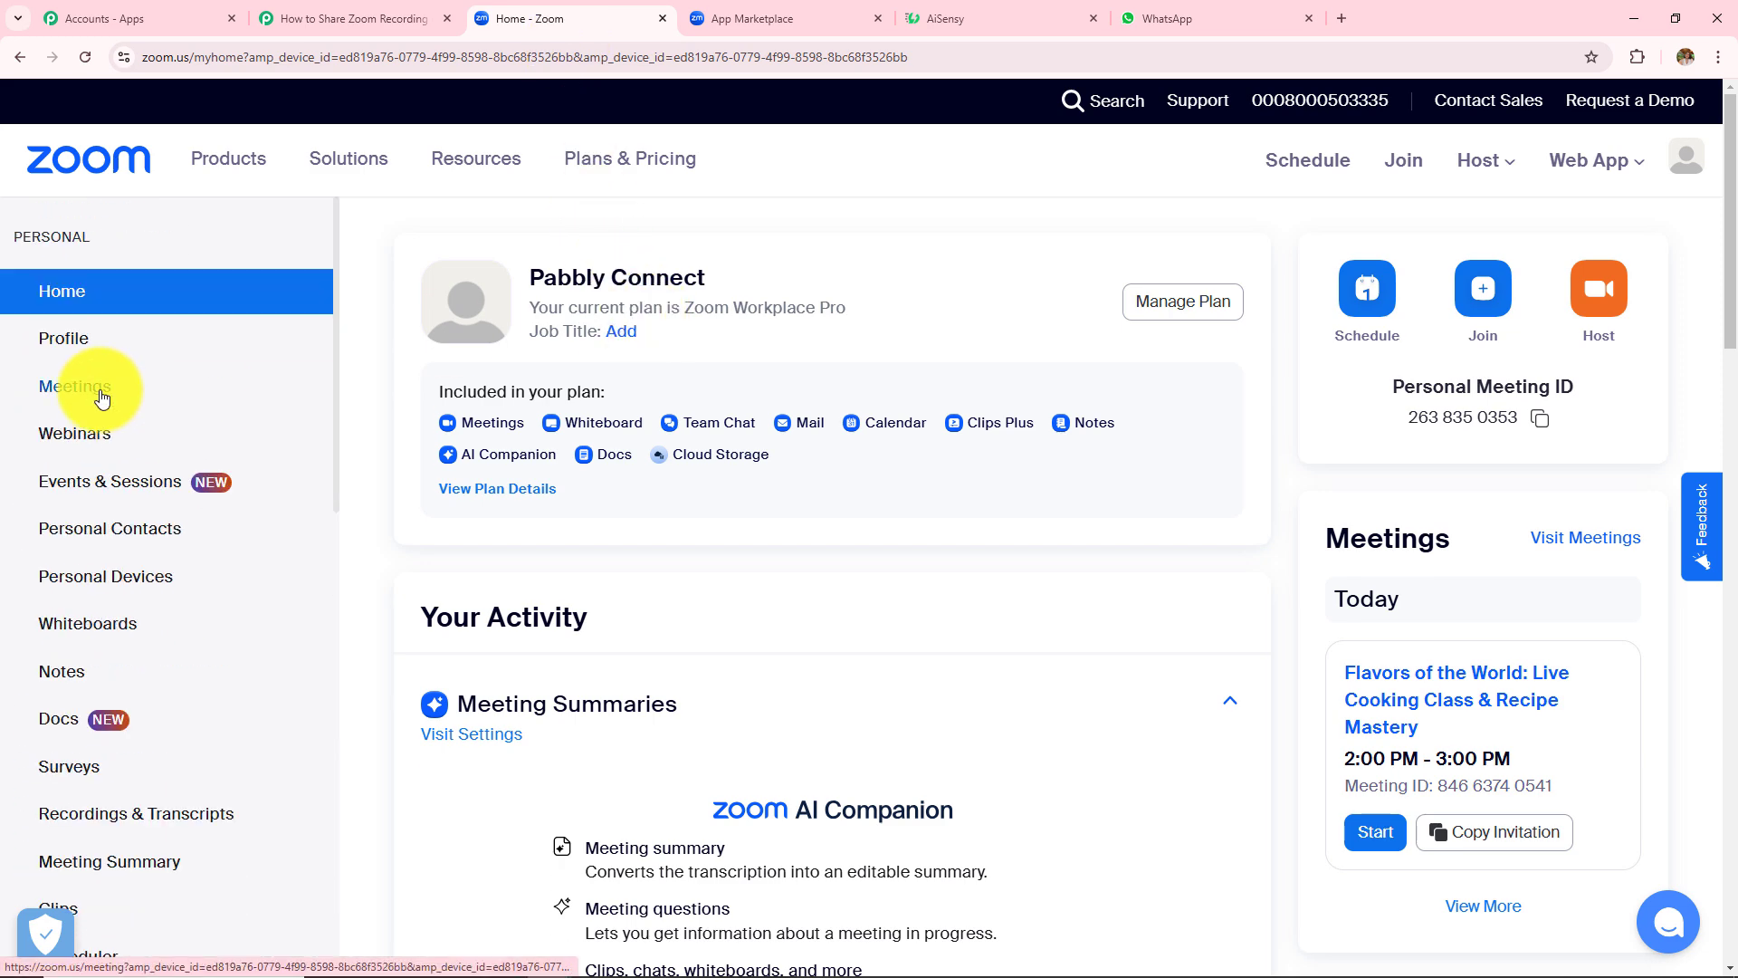
{"action": "left_click", "coordinate": [61, 395]}
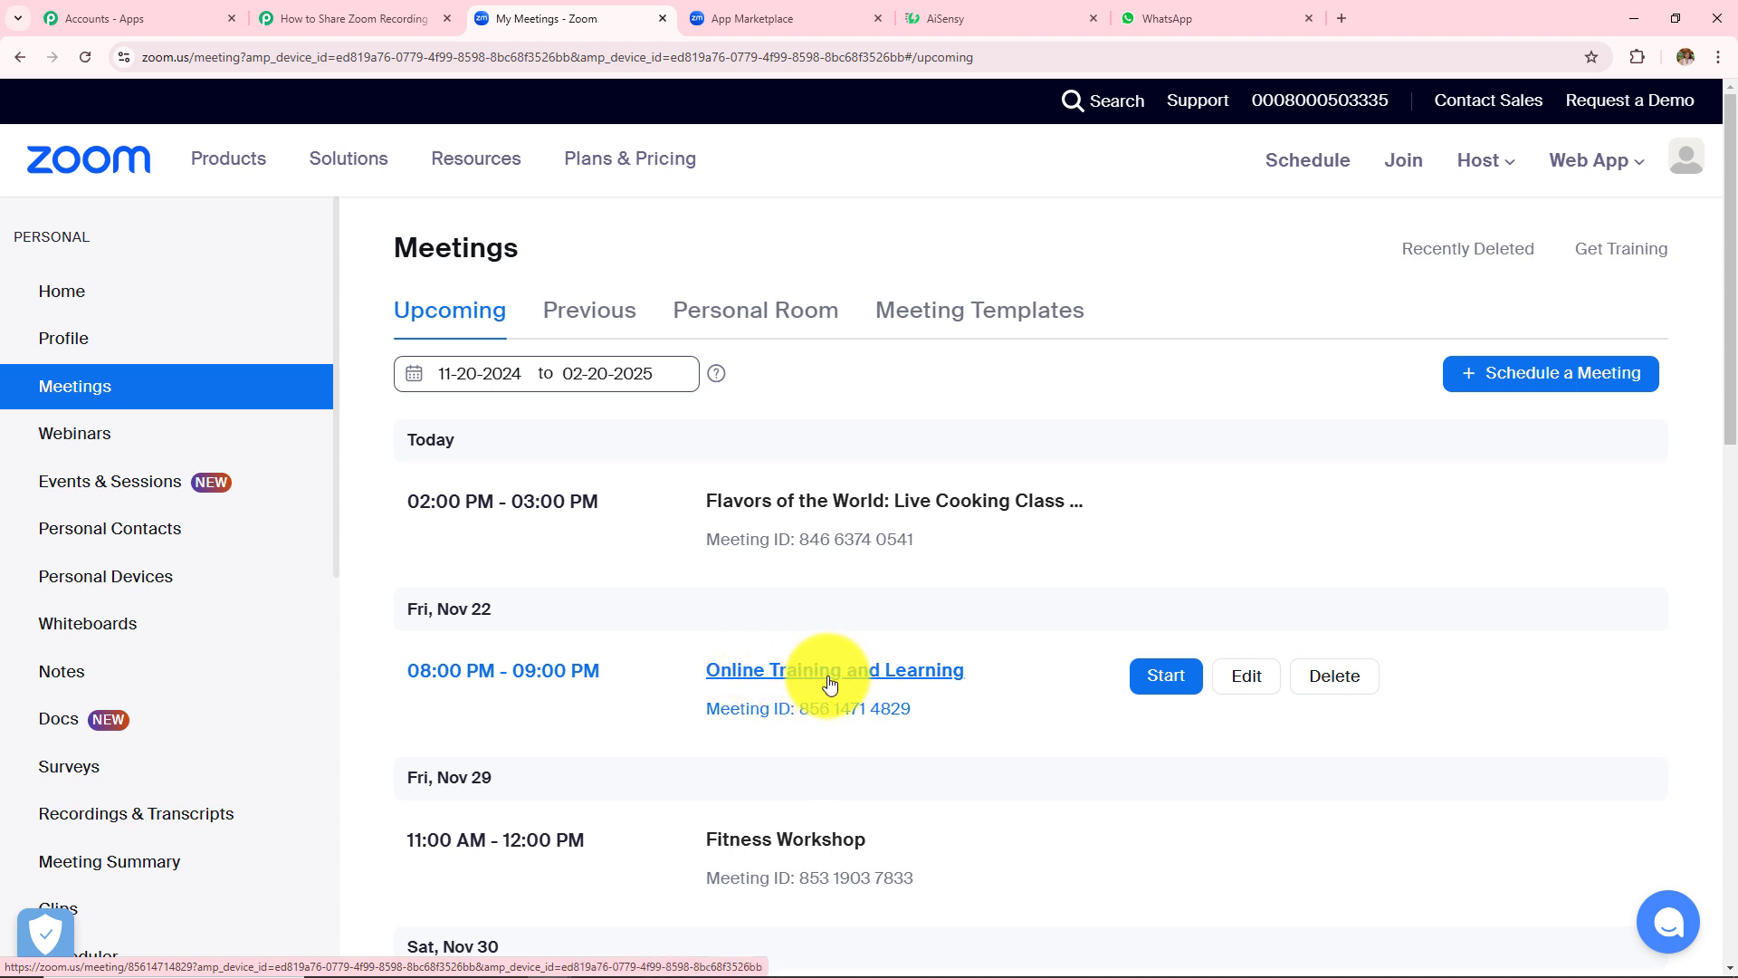
- Start Online Training and Learning in the browser, unmute the microphone, then end it for all
{"action": "left_click", "coordinate": [1164, 679]}
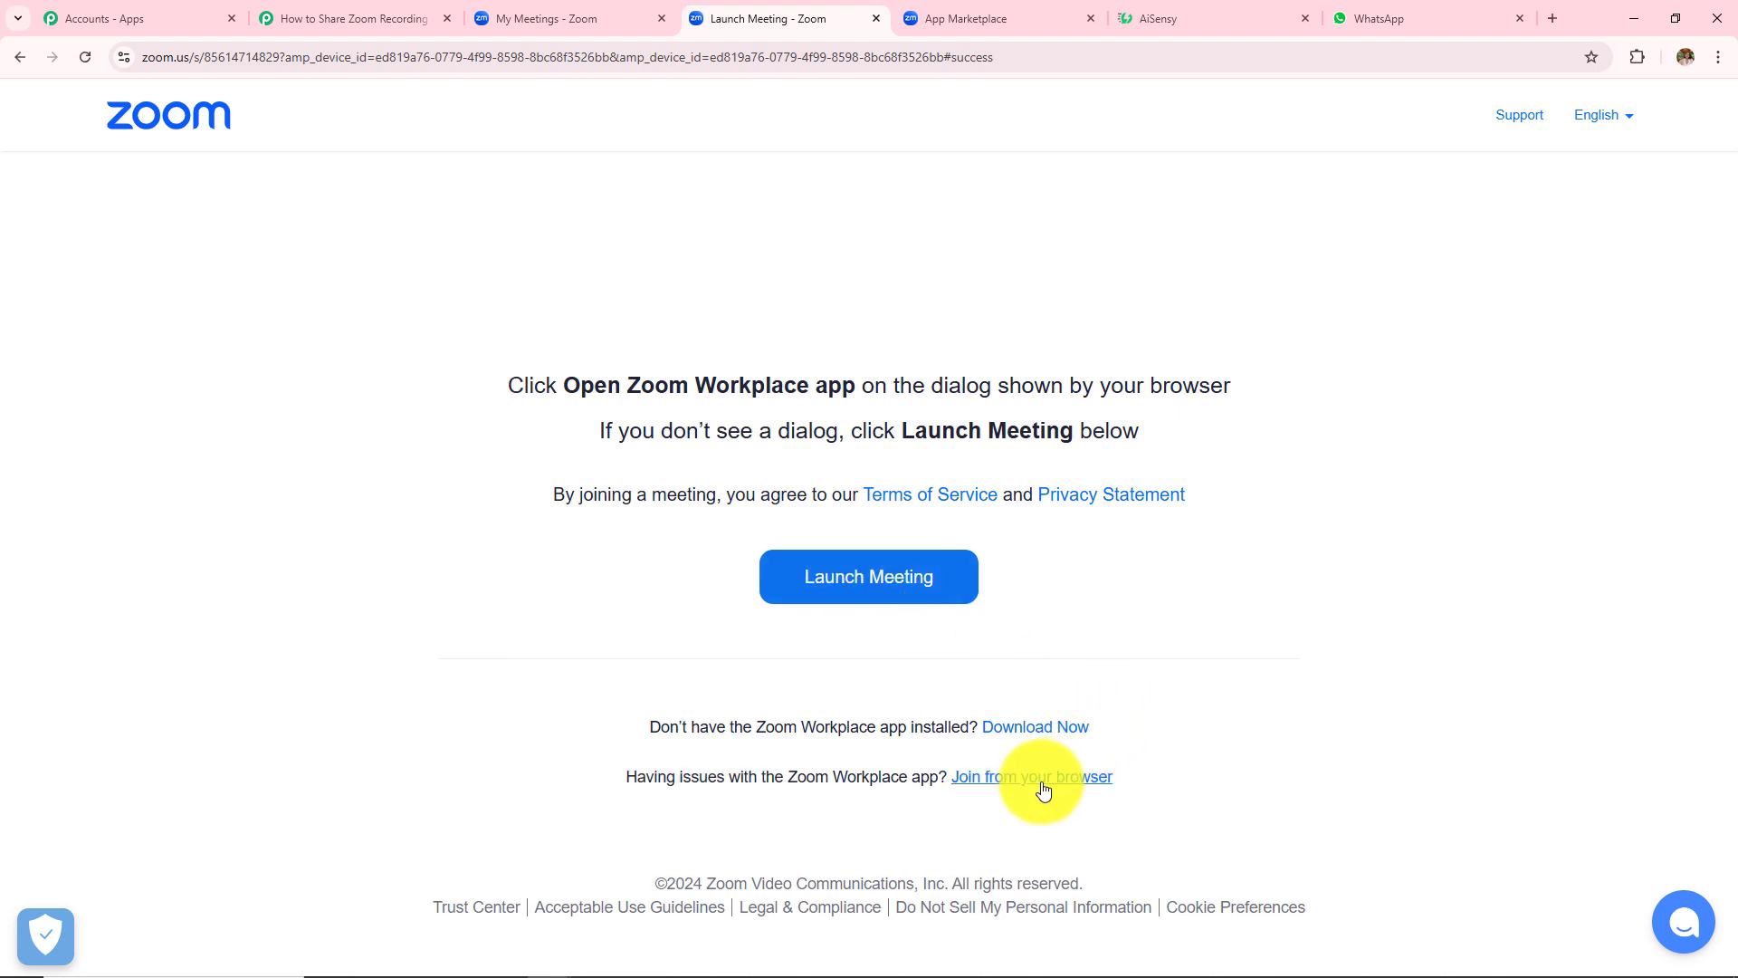
{"action": "left_click", "coordinate": [1043, 787]}
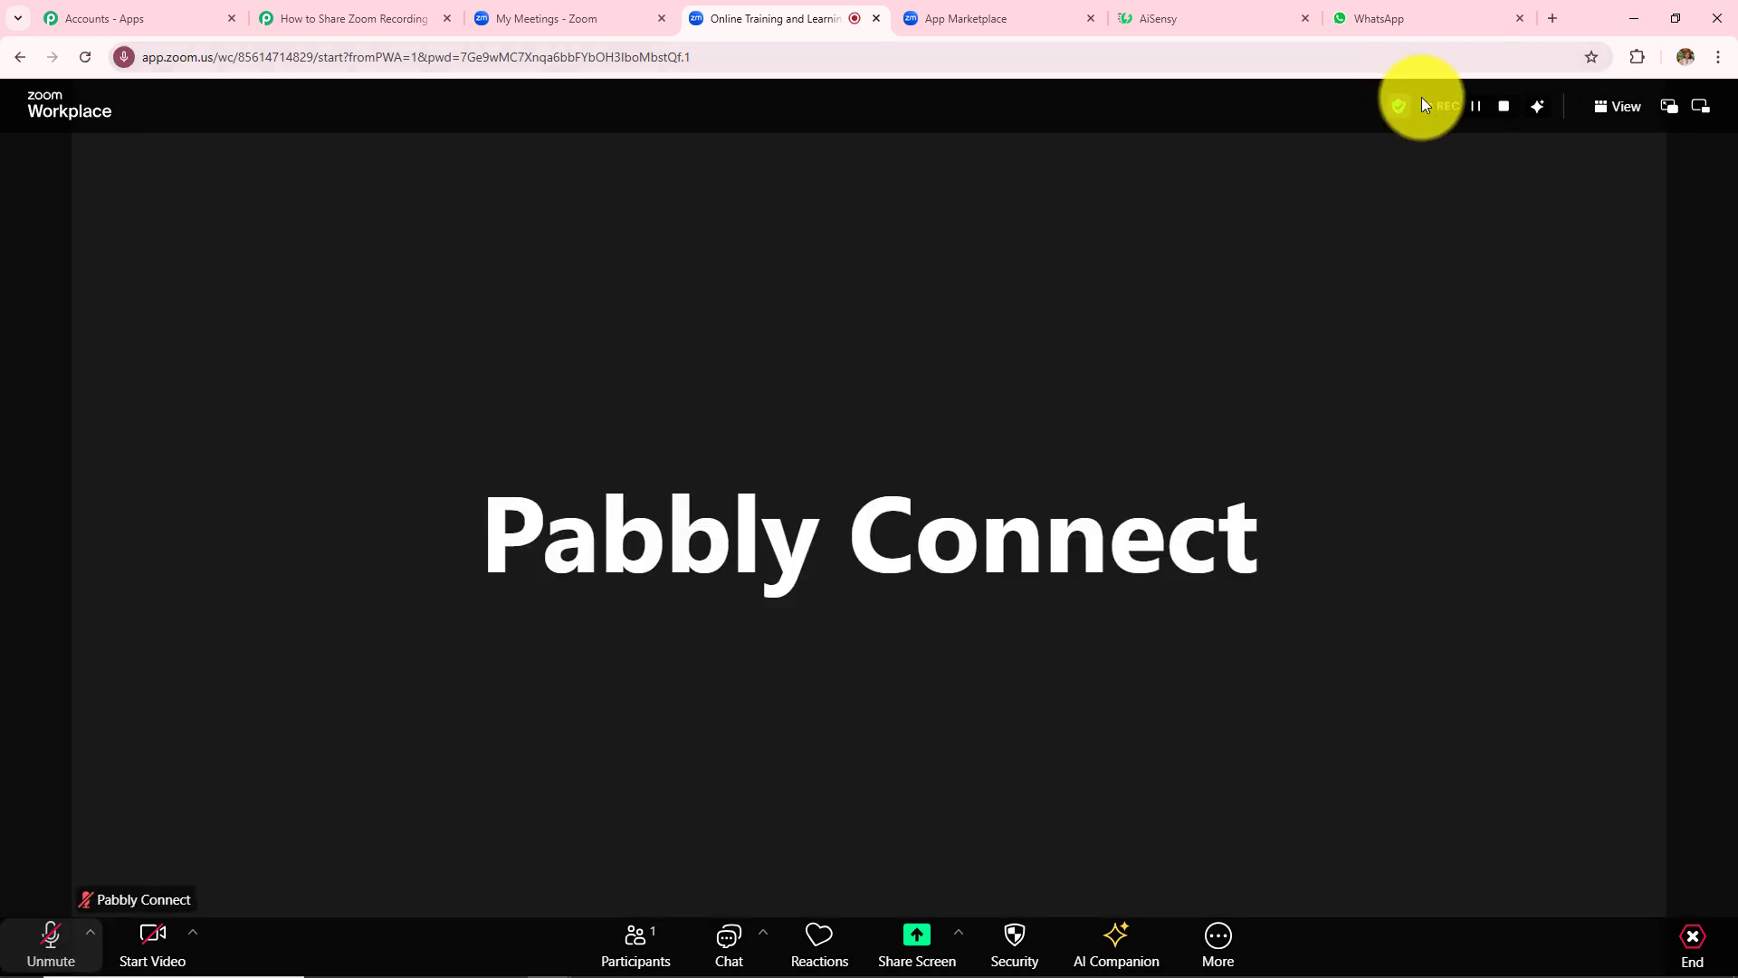
{"action": "left_click", "coordinate": [51, 940]}
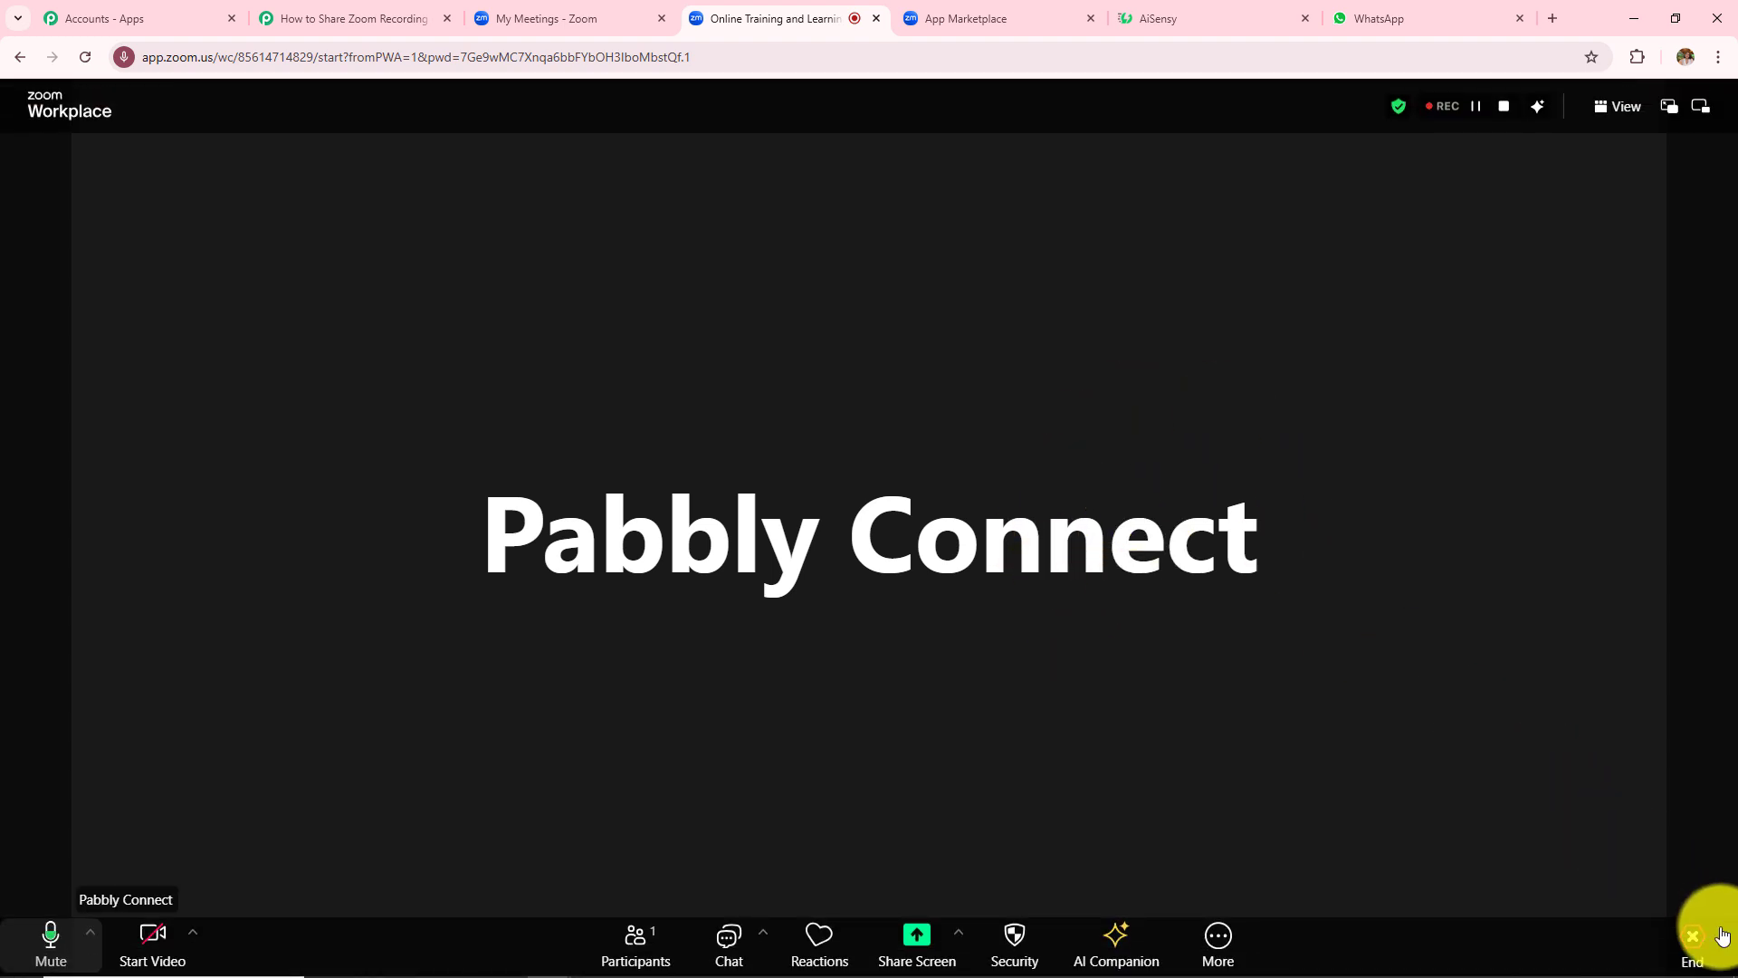
{"action": "left_click", "coordinate": [1693, 942]}
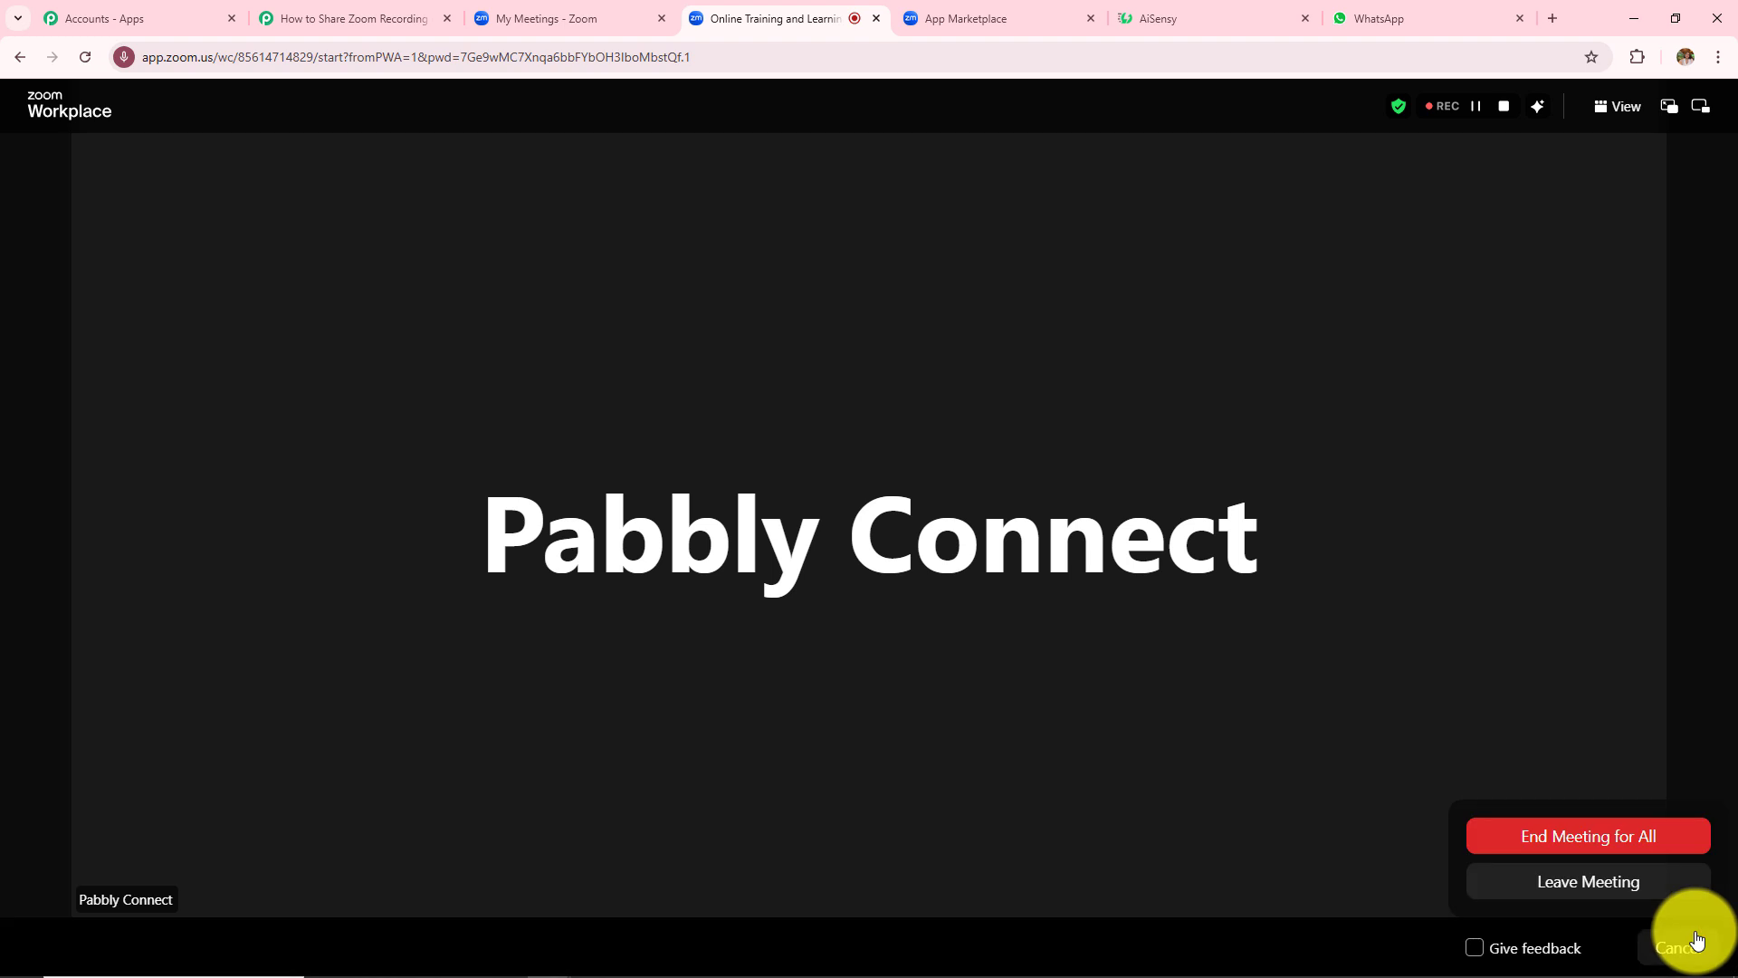
{"action": "left_click", "coordinate": [1559, 840]}
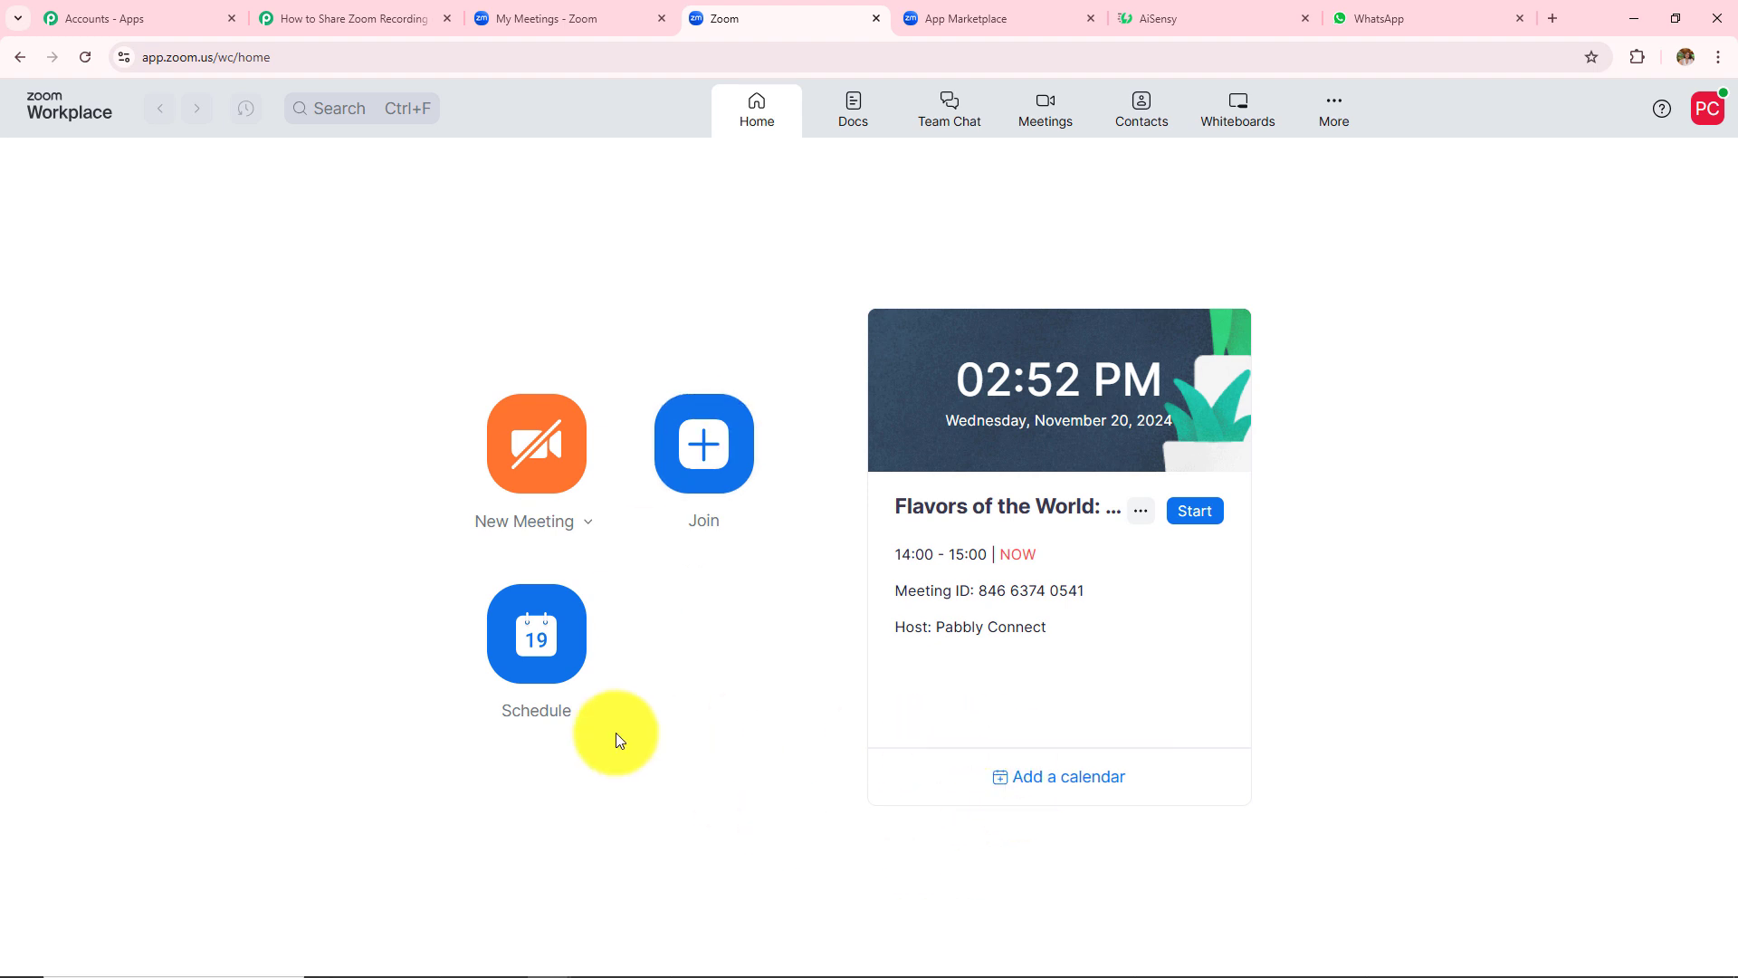
- Confirm the Online Training and Learning recording under Recordings & Transcripts, then view Pabbly's captured response
{"action": "left_click", "coordinate": [525, 16]}
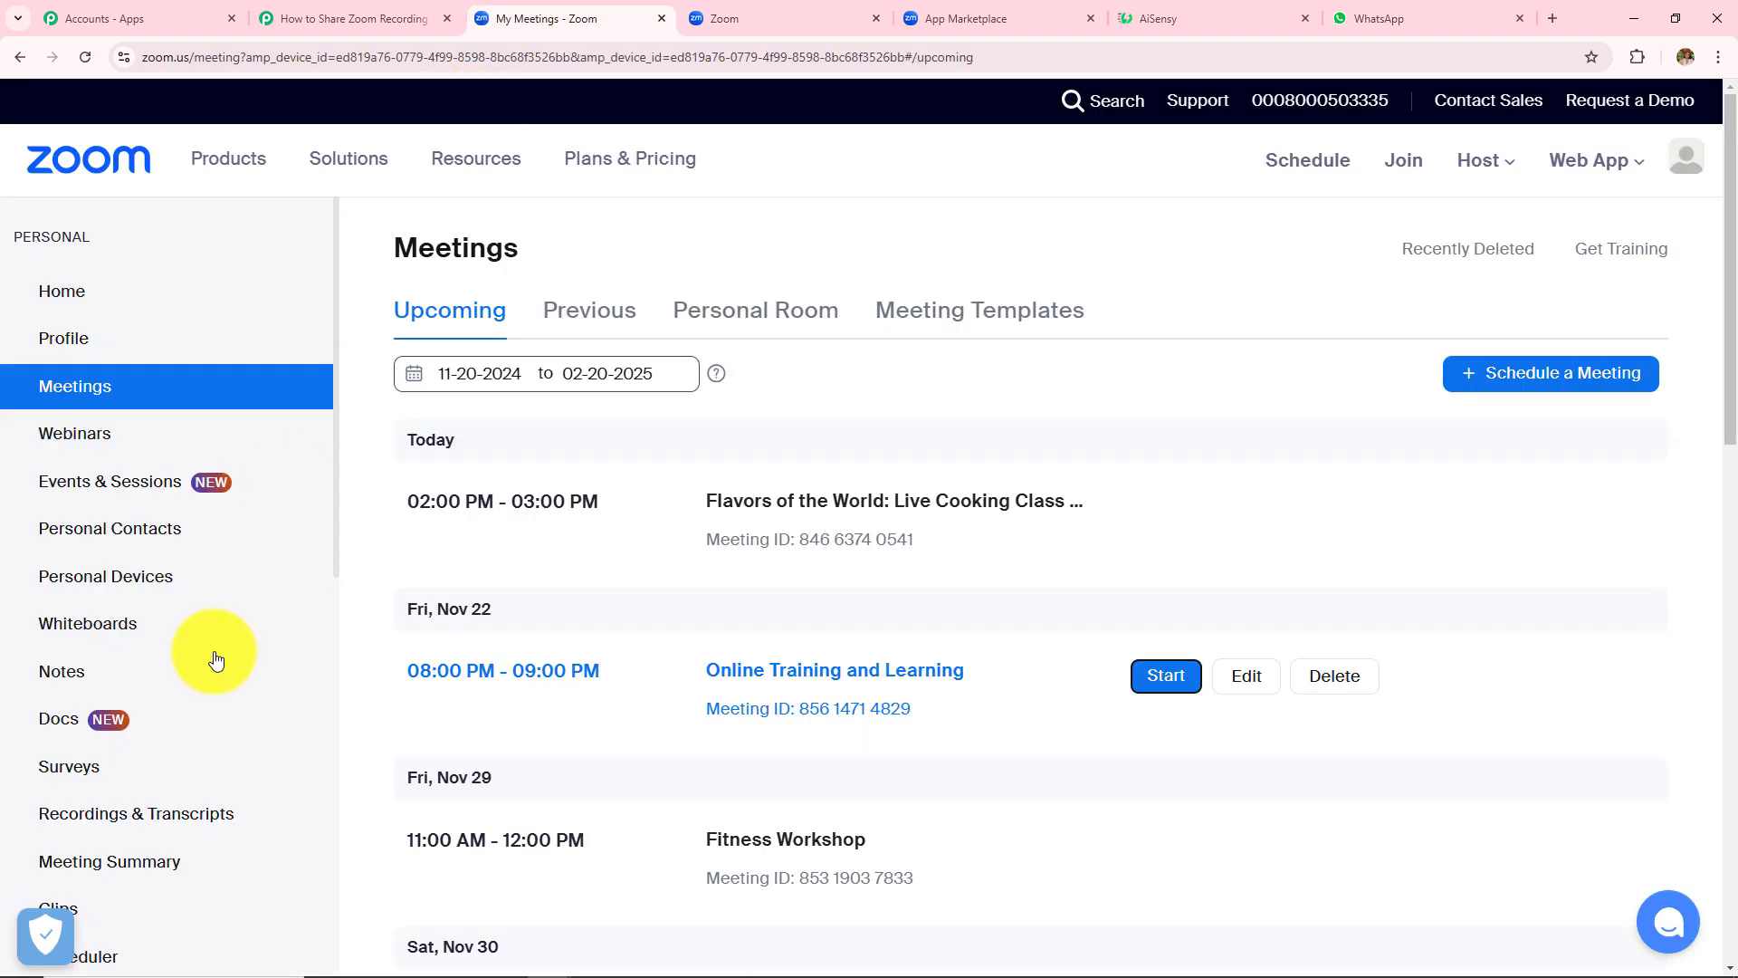
{"action": "left_click", "coordinate": [127, 825]}
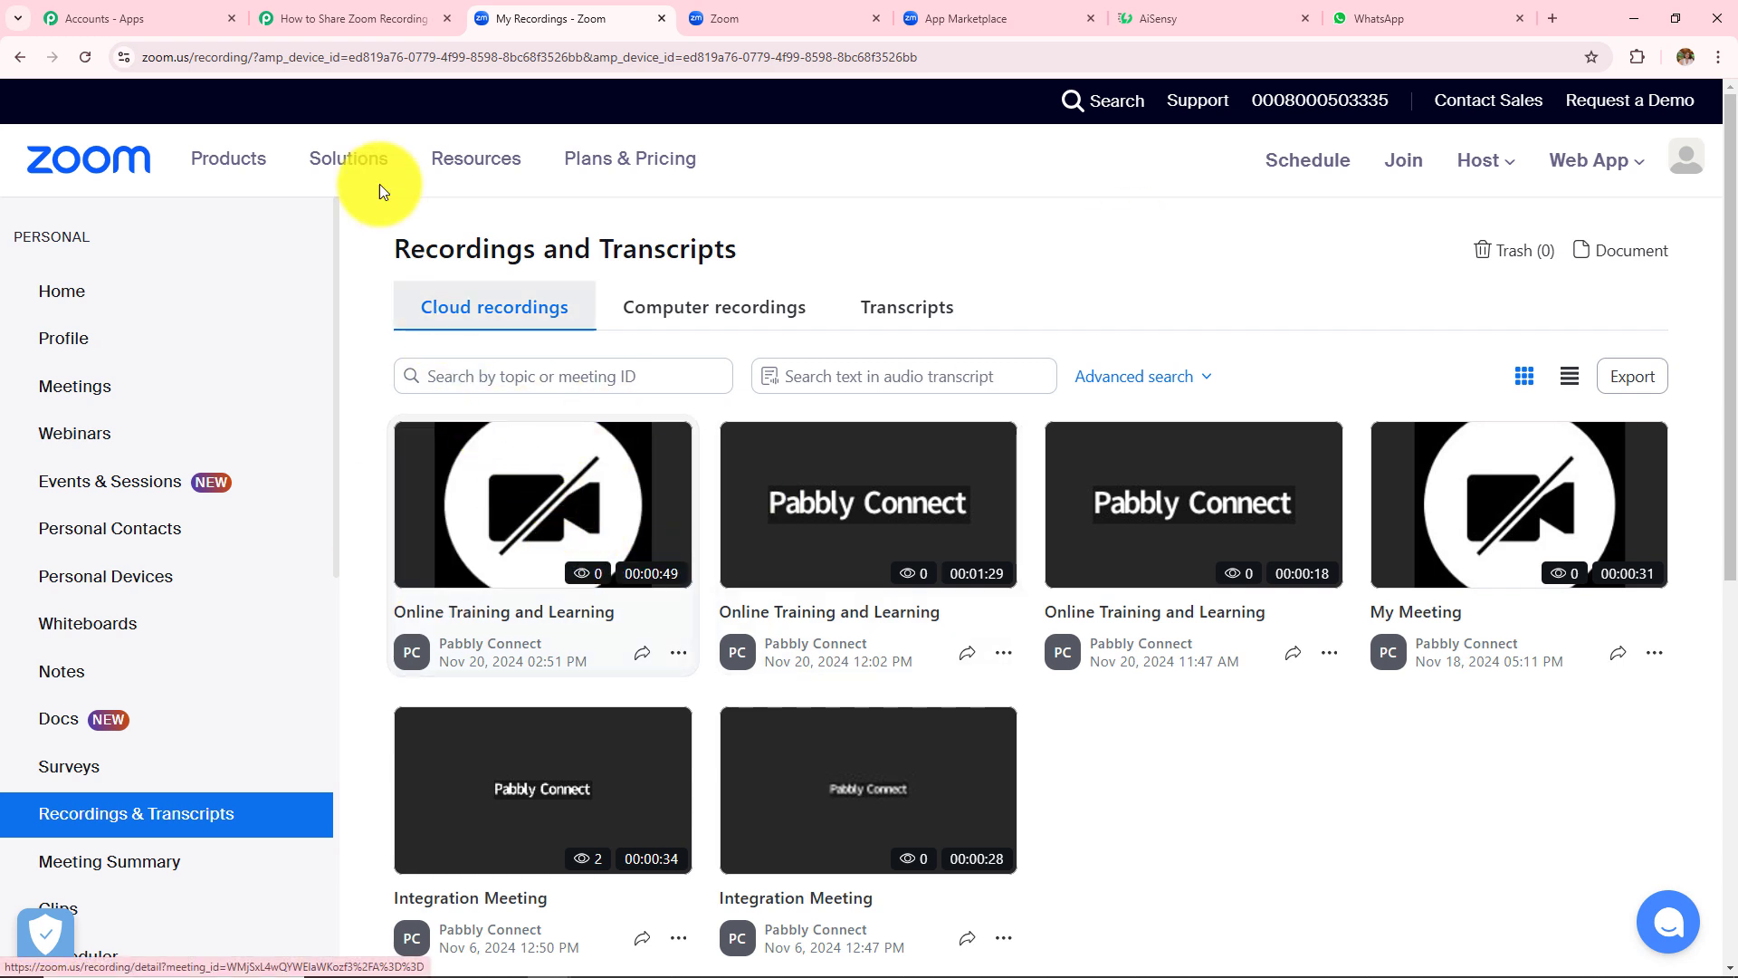
{"action": "left_click", "coordinate": [372, 30]}
{"action": "scroll", "coordinate": [1534, 373], "scroll_direction": "down", "scroll_amount": 7}
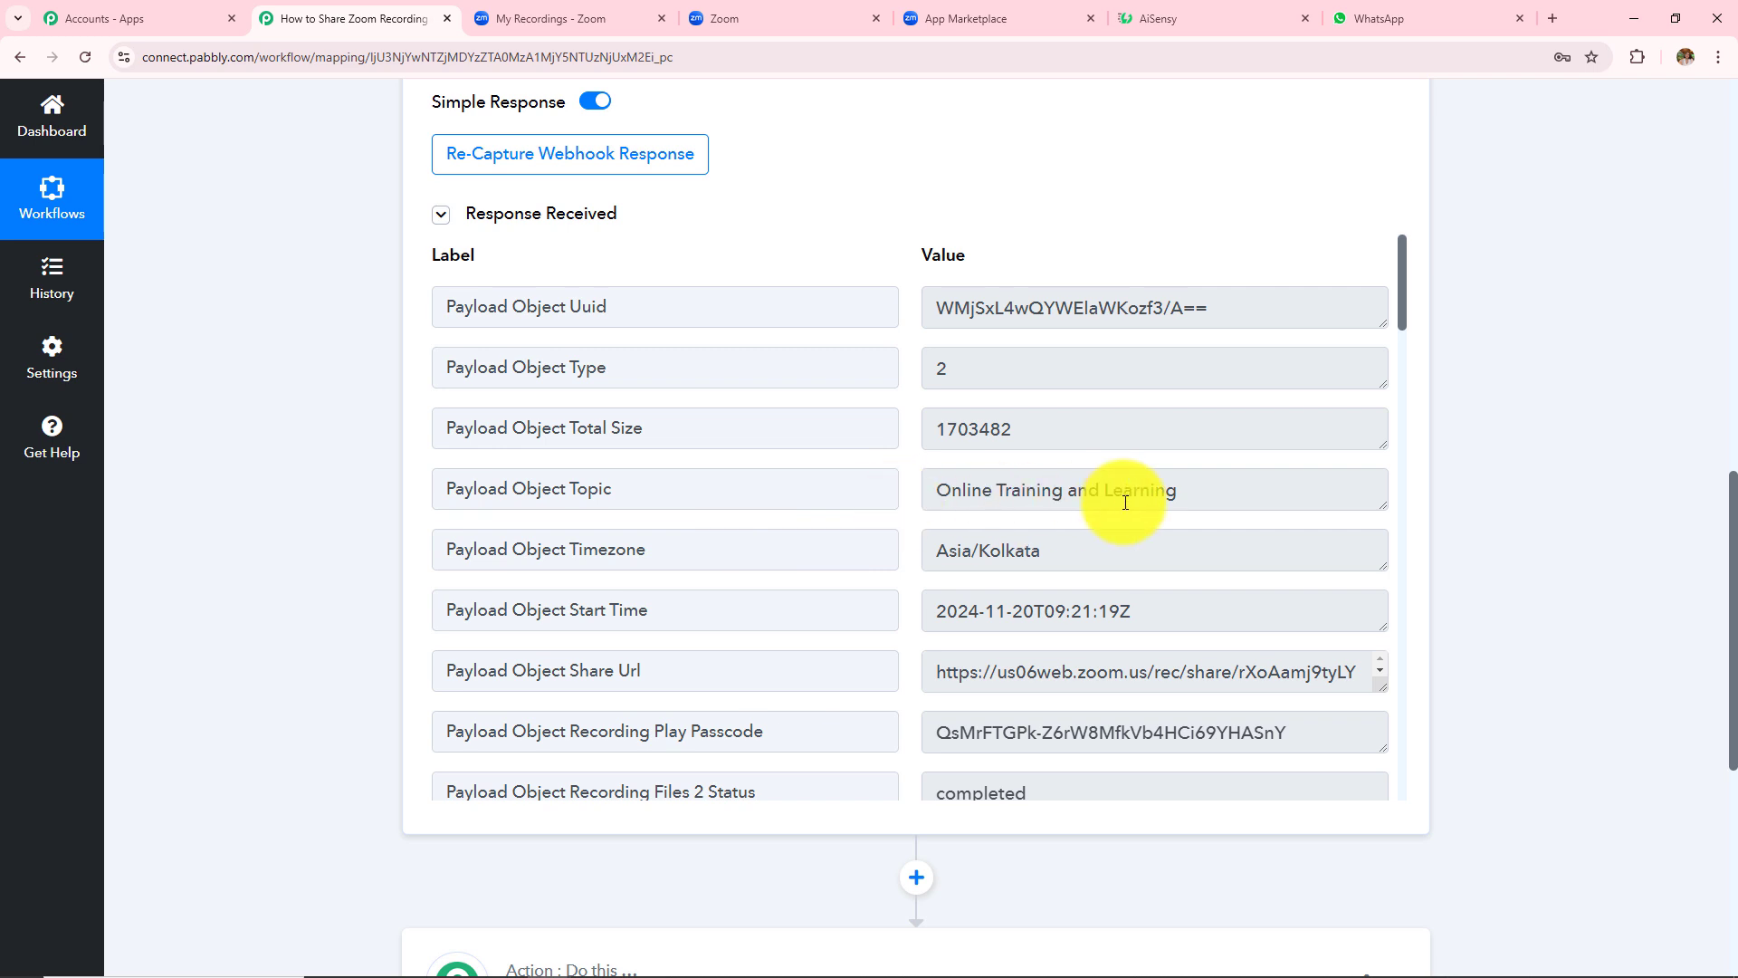
{"action": "left_click", "coordinate": [1186, 495]}
{"action": "scroll", "coordinate": [1030, 576], "scroll_direction": "down", "scroll_amount": 9}
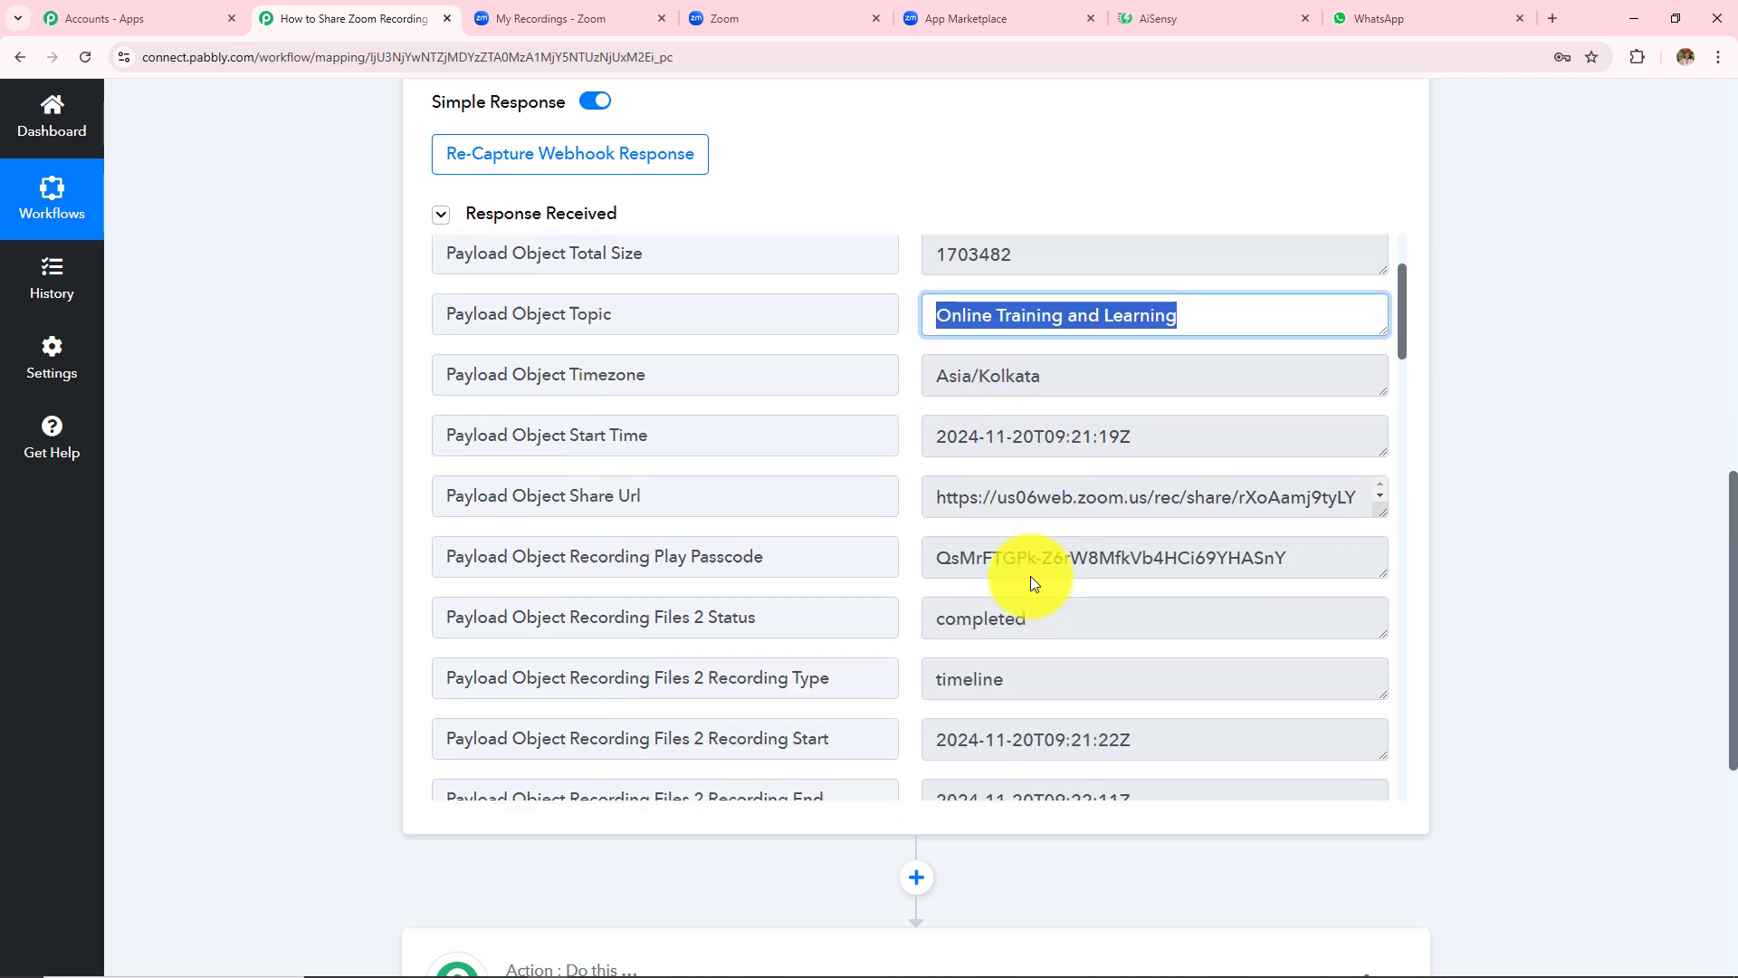
{"action": "scroll", "coordinate": [1022, 585], "scroll_direction": "down", "scroll_amount": 15}
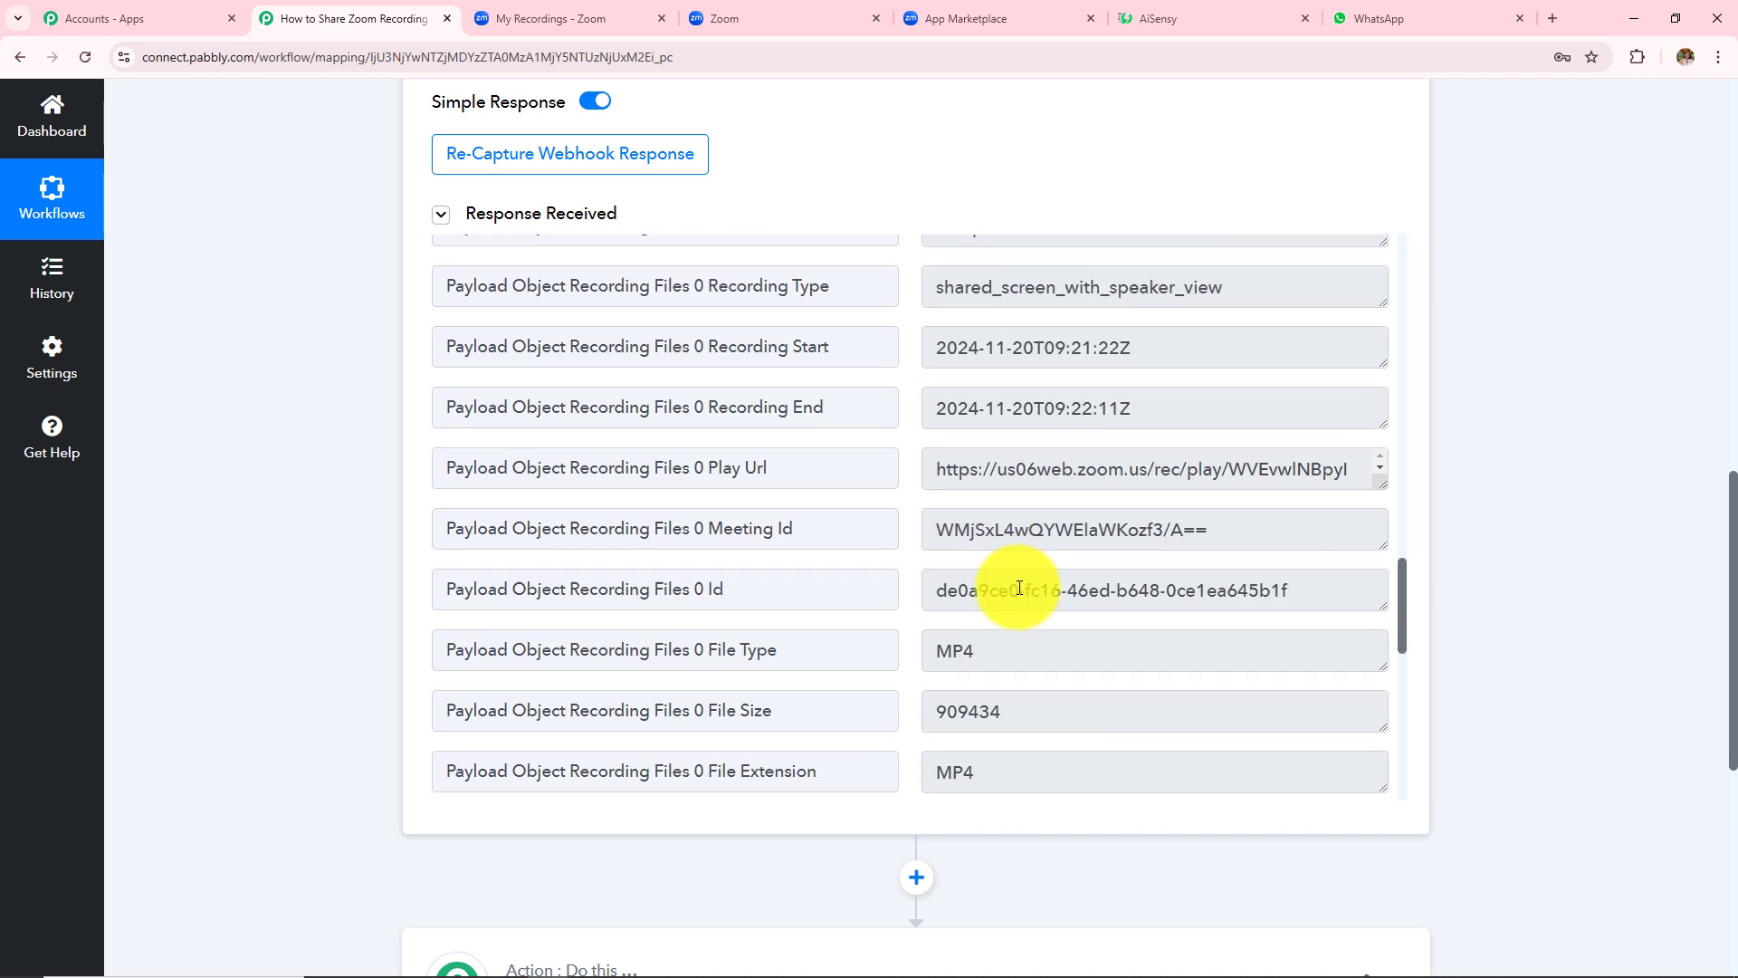
{"action": "scroll", "coordinate": [1019, 588], "scroll_direction": "up", "scroll_amount": 10}
{"action": "left_click_drag", "start_coordinate": [939, 528], "coordinate": [1524, 481]}
{"action": "left_click", "coordinate": [1495, 491]}
{"action": "scroll", "coordinate": [1476, 490], "scroll_direction": "up", "scroll_amount": 10}
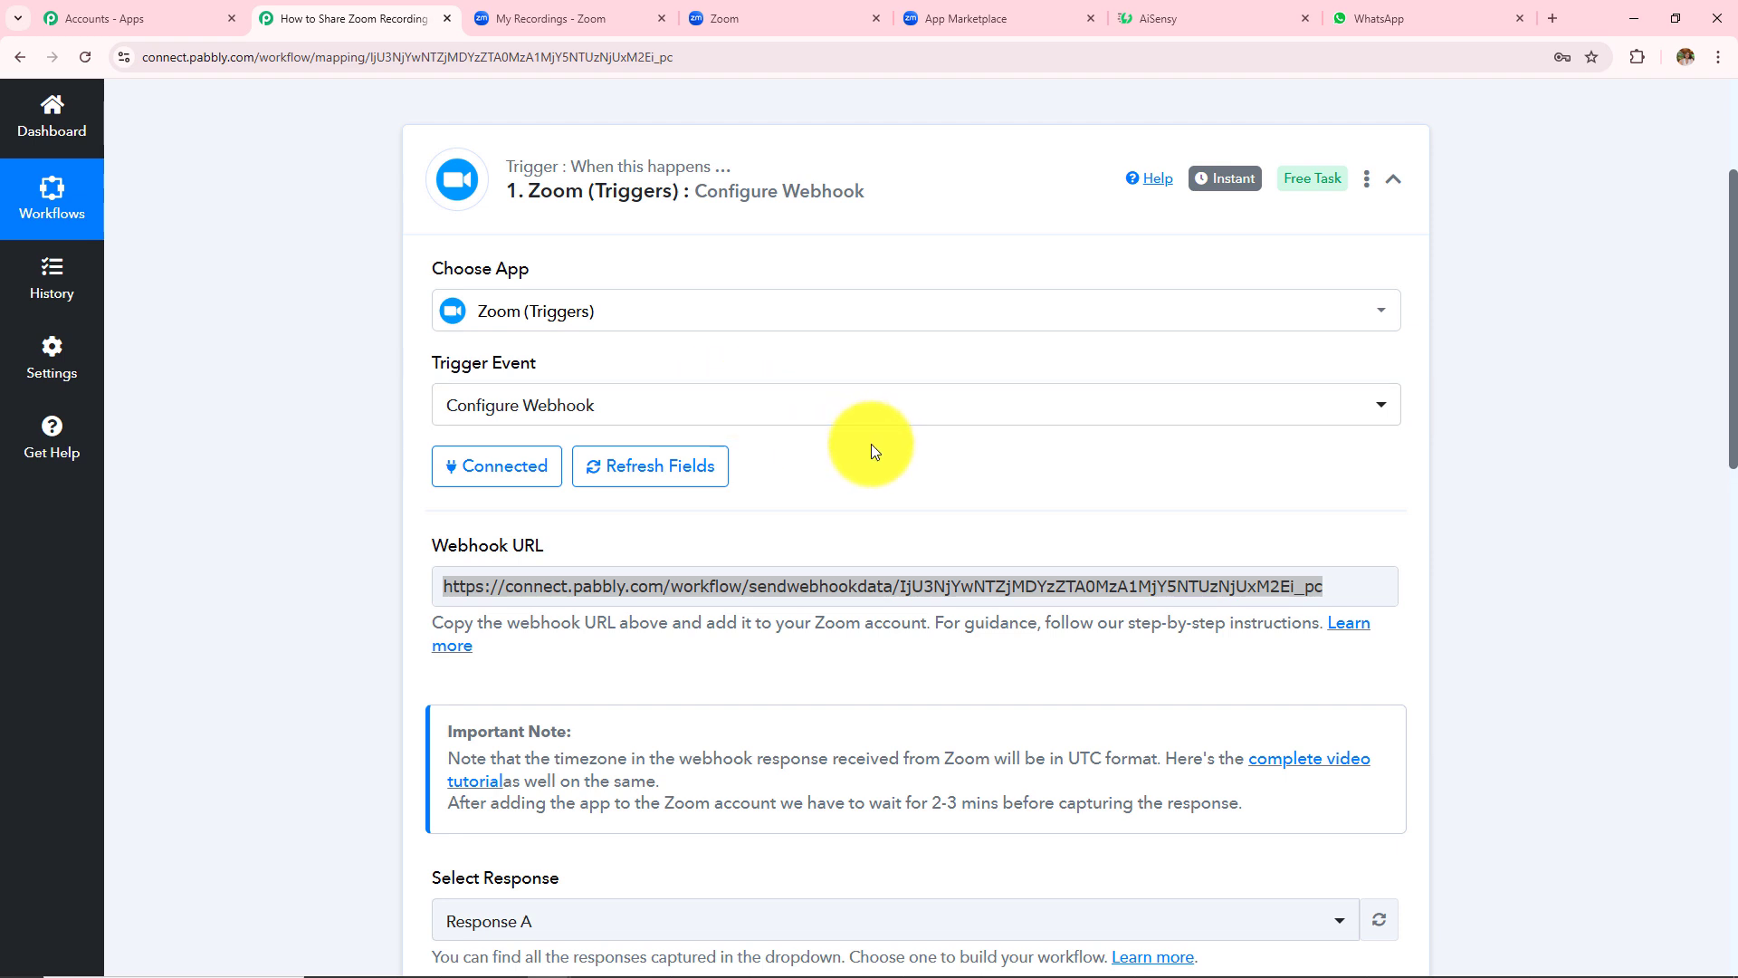
{"action": "scroll", "coordinate": [871, 442], "scroll_direction": "down", "scroll_amount": 8}
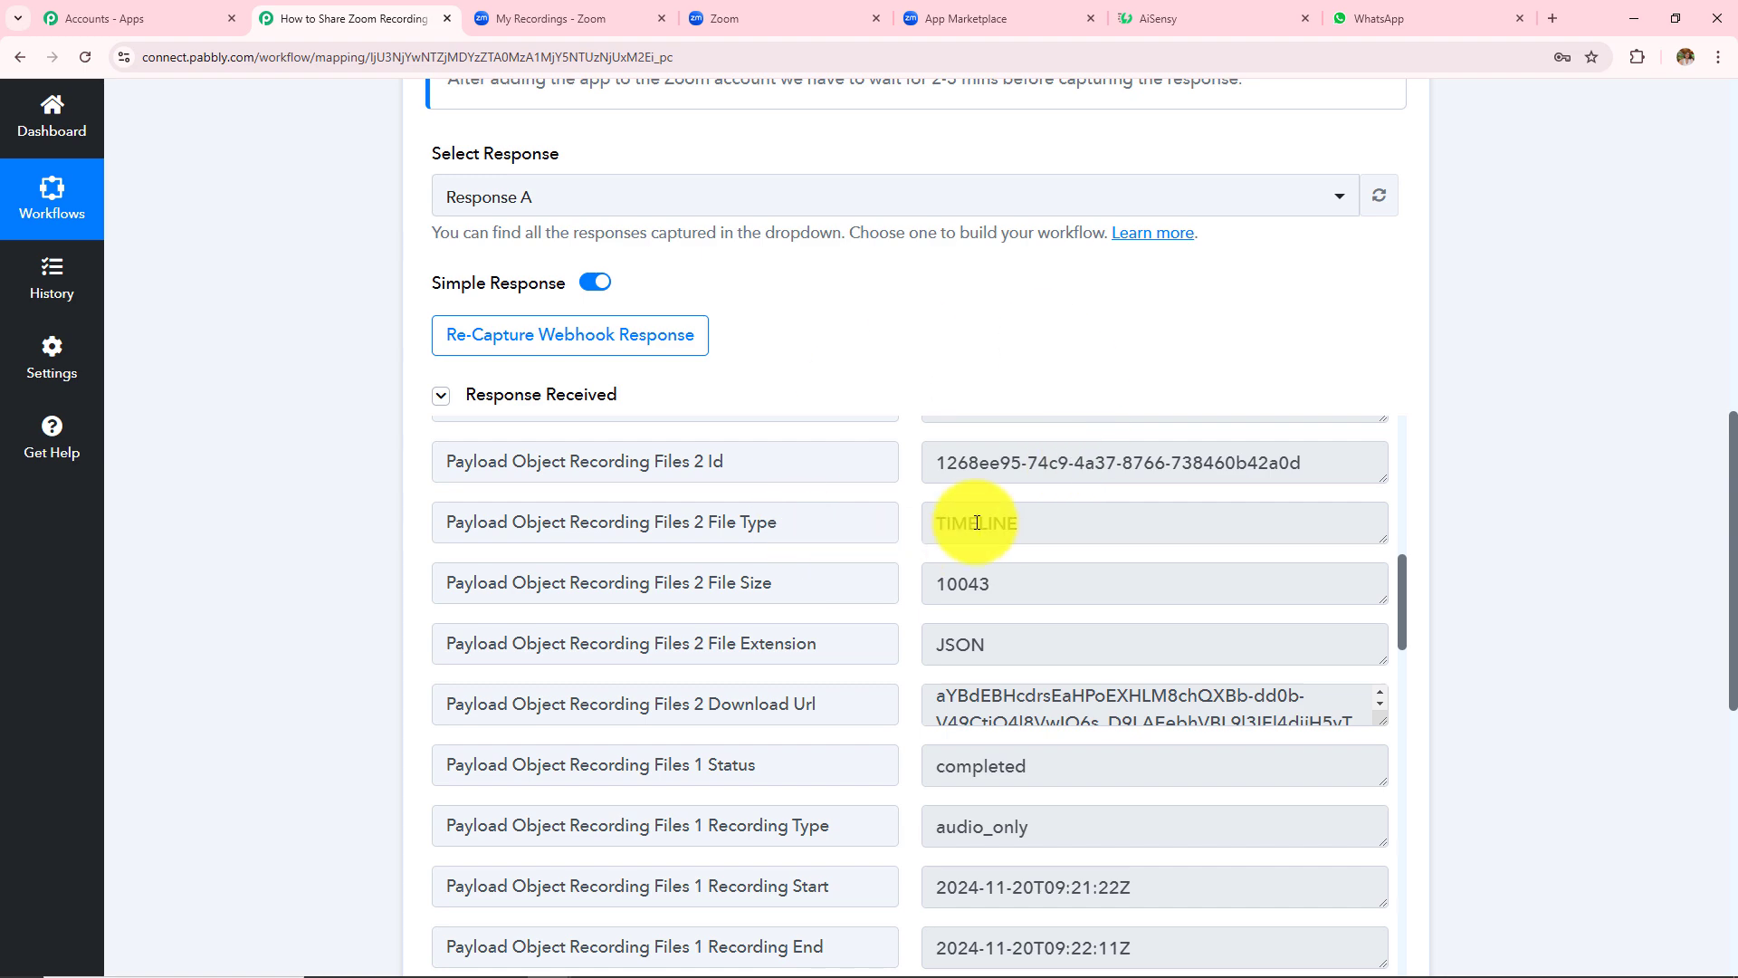
{"action": "scroll", "coordinate": [1476, 348], "scroll_direction": "down", "scroll_amount": 5}
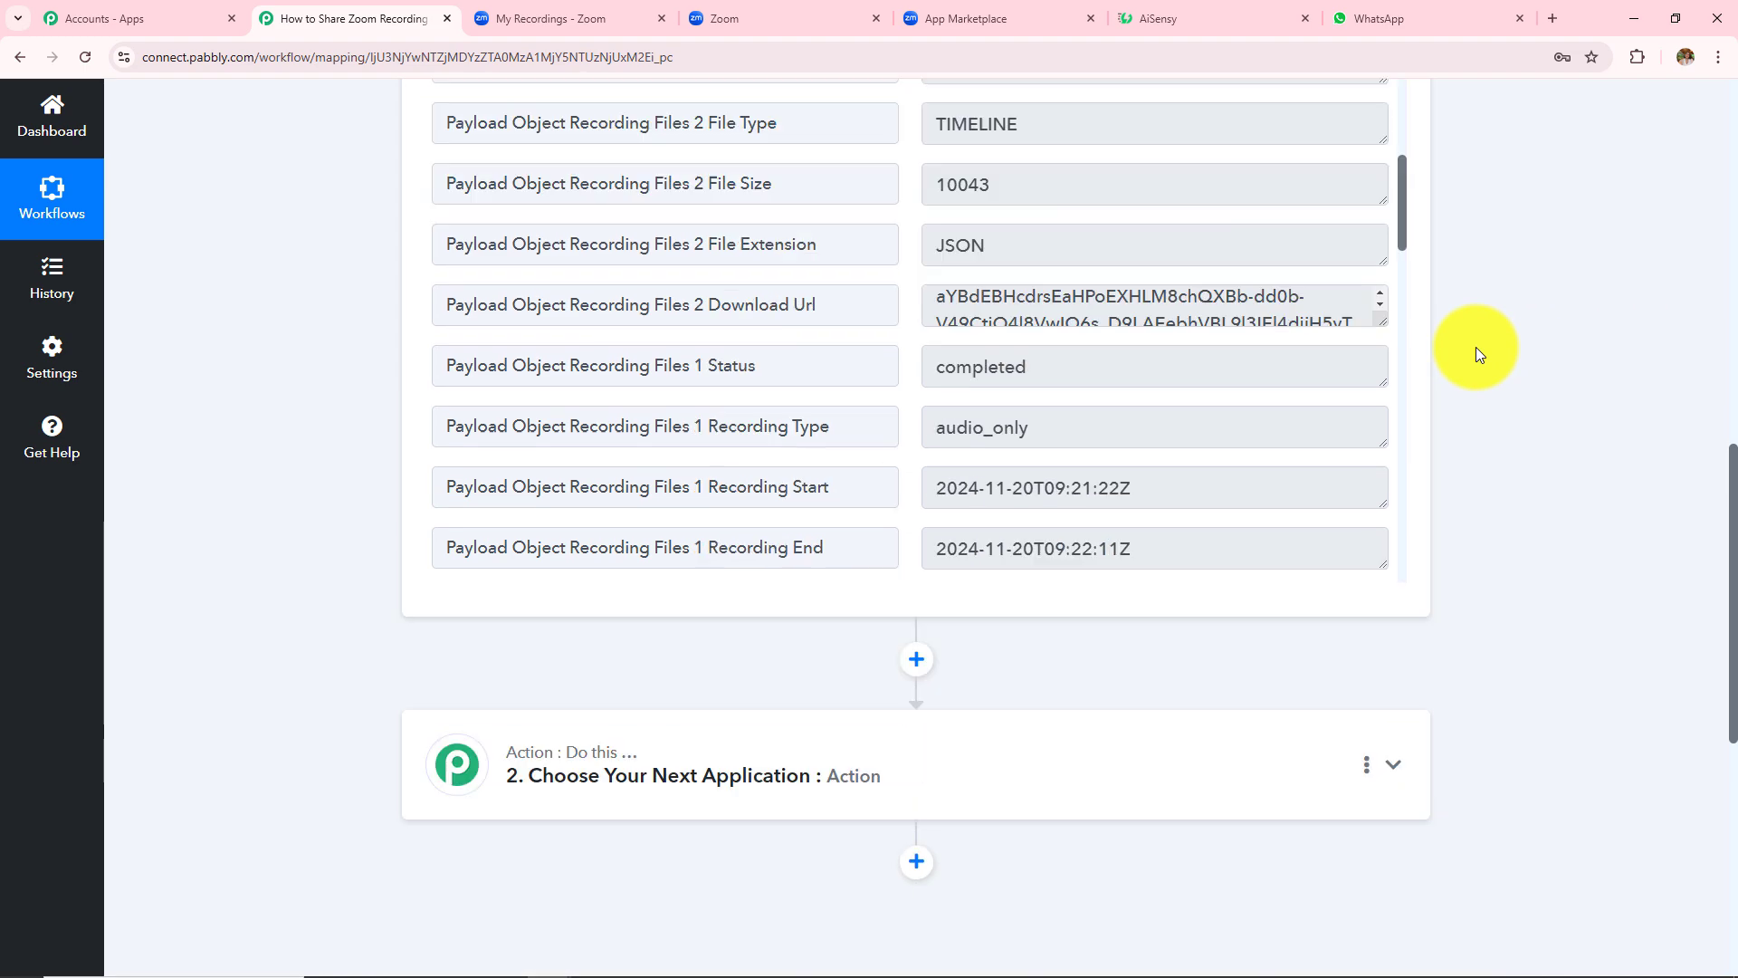
{"action": "scroll", "coordinate": [1475, 346], "scroll_direction": "up", "scroll_amount": 8}
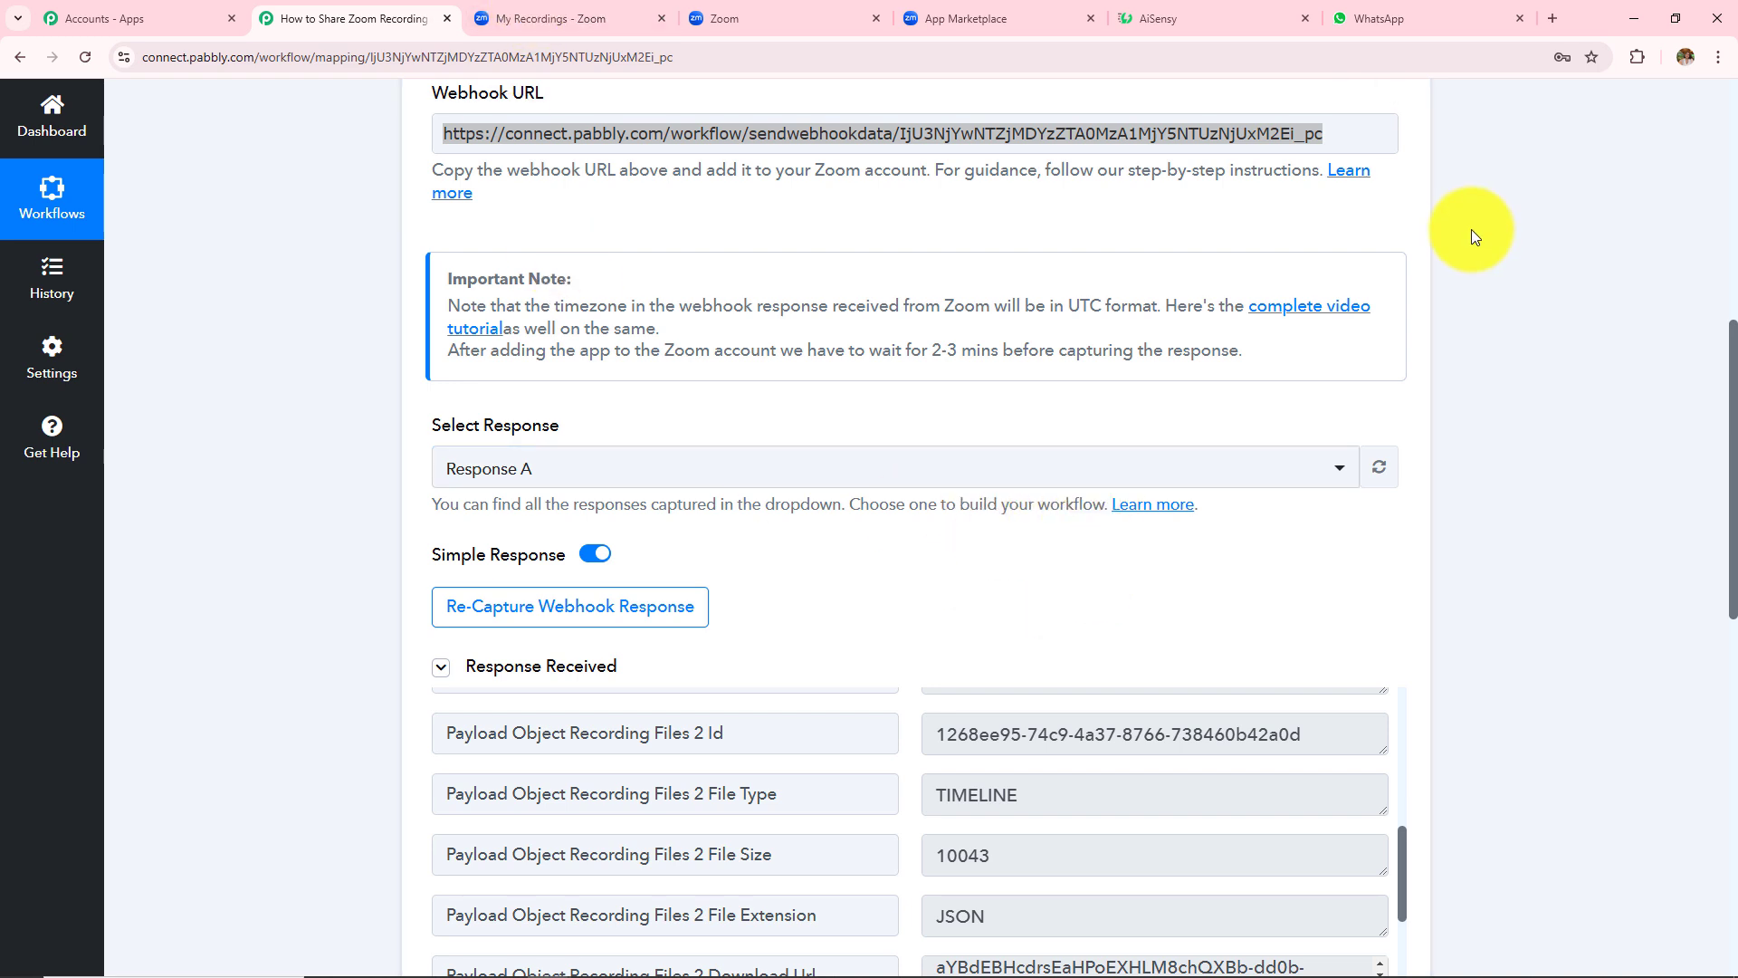
- Inspect both registrants' details in the meeting's Registration tab, then return to the Pabbly workflow
{"action": "left_click", "coordinate": [561, 18]}
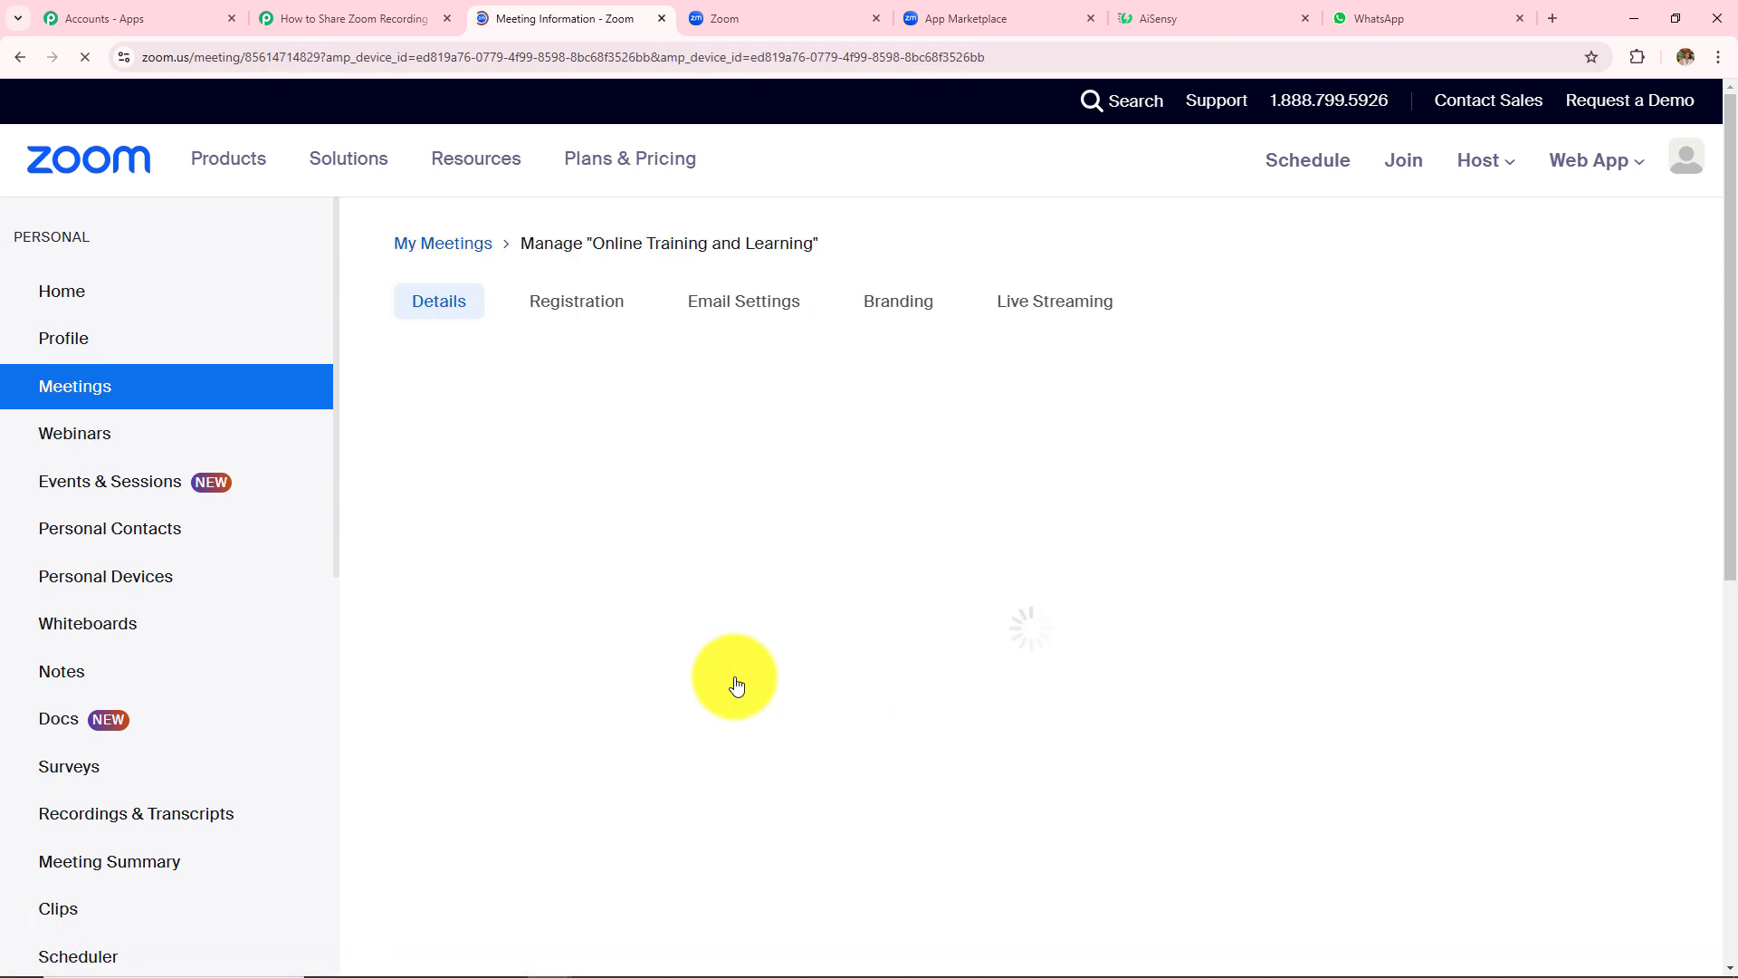
{"action": "left_click", "coordinate": [579, 308]}
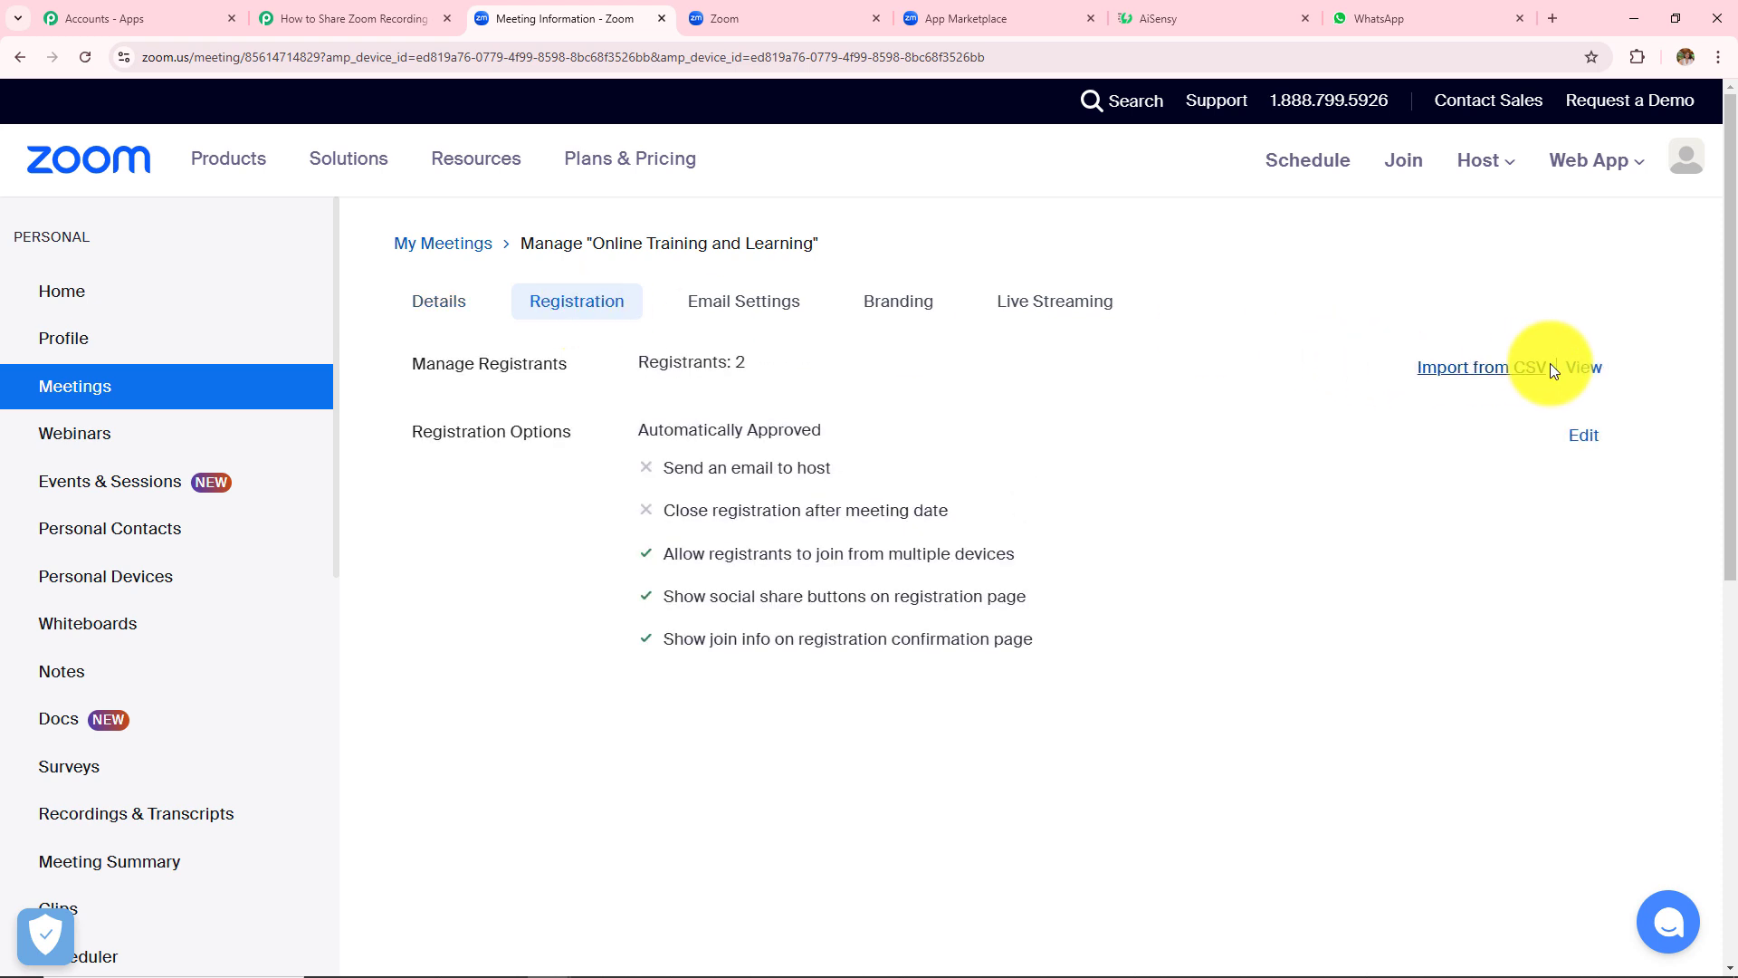
{"action": "left_click", "coordinate": [1585, 368]}
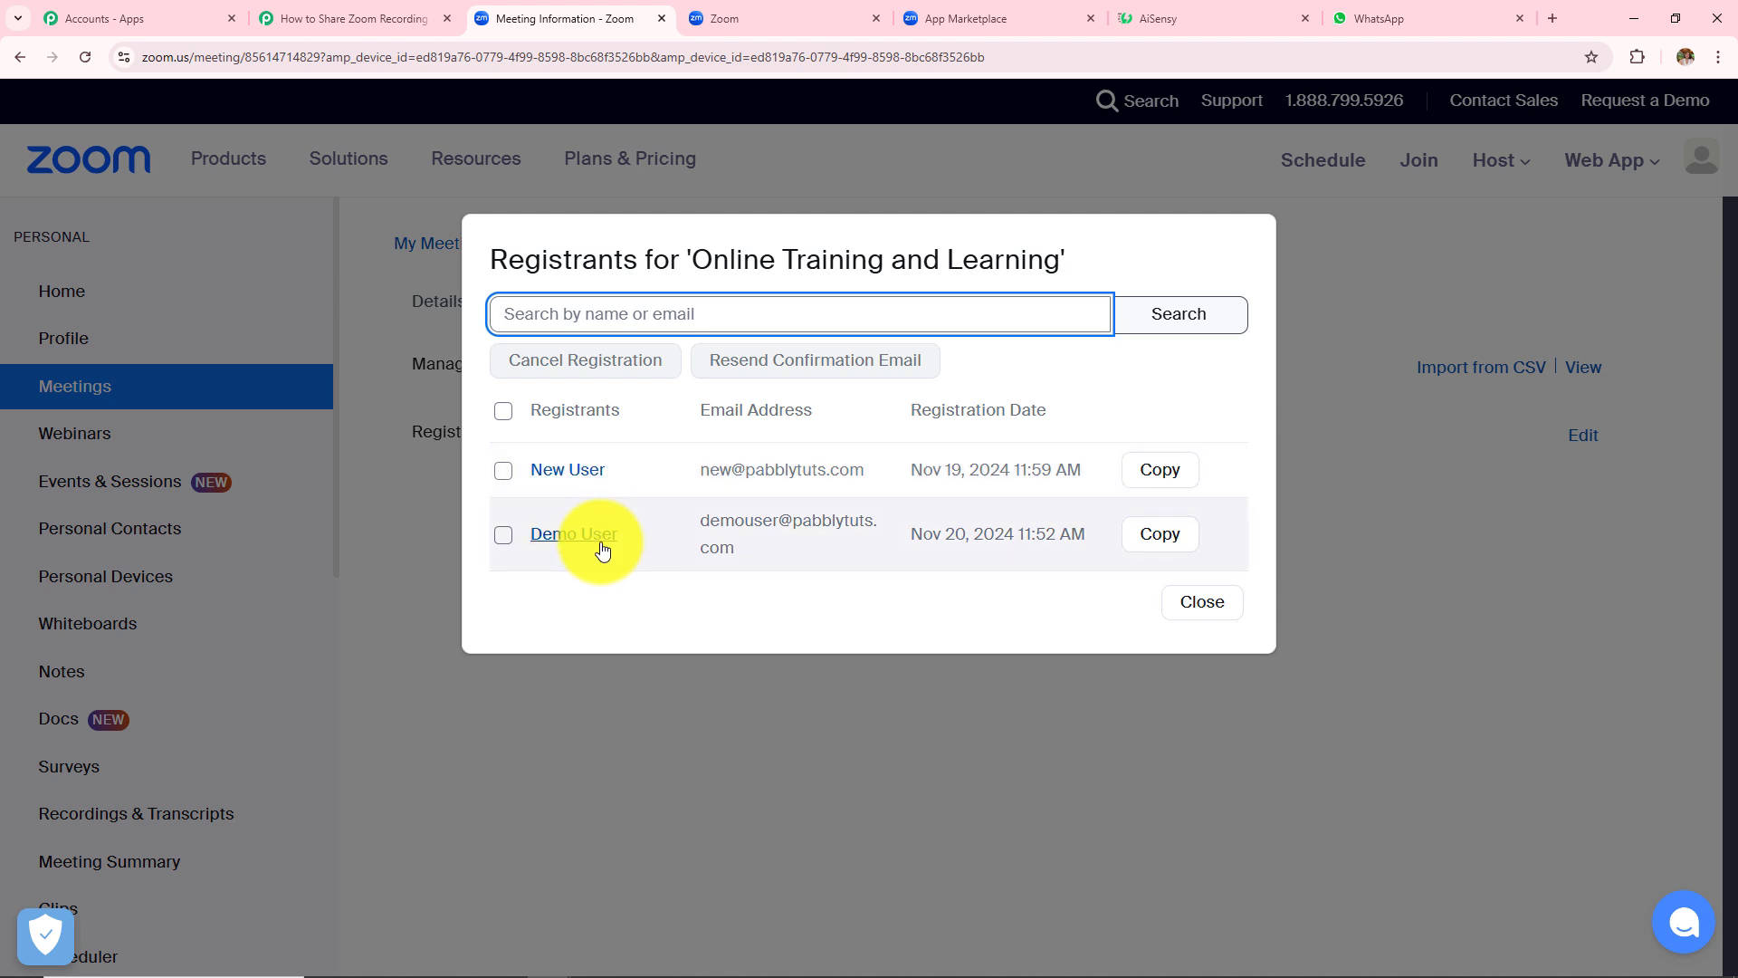
{"action": "left_click", "coordinate": [564, 470]}
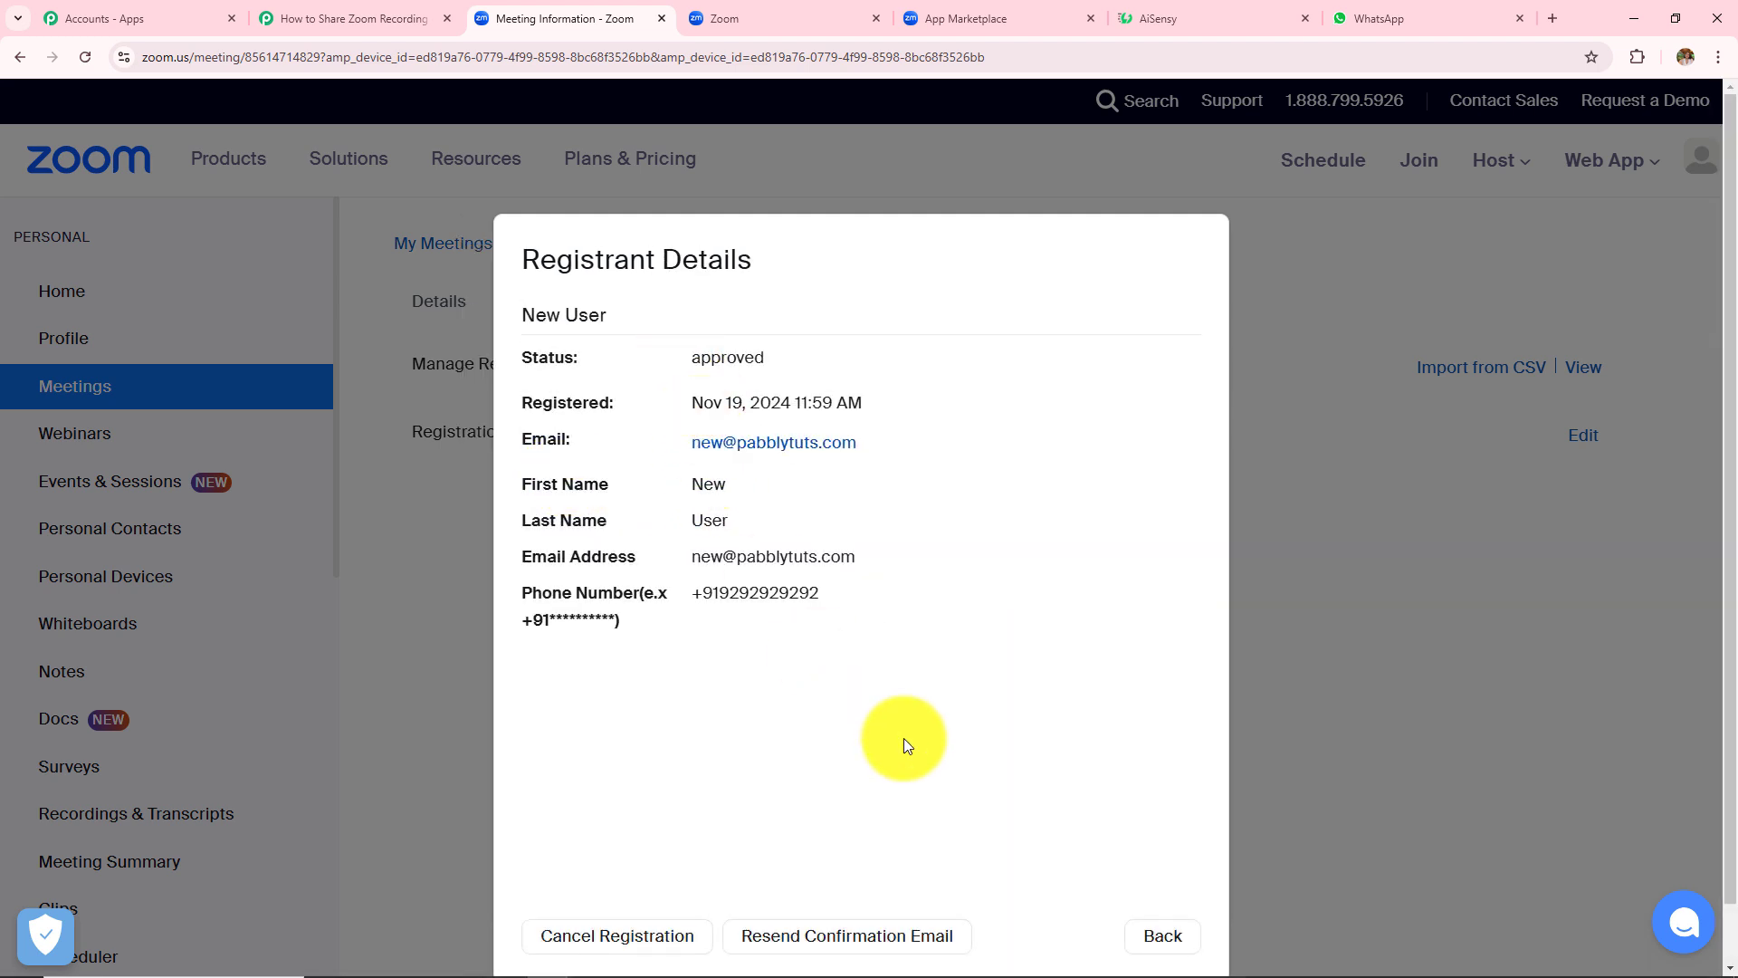
{"action": "left_click", "coordinate": [1165, 951]}
{"action": "left_click", "coordinate": [551, 536]}
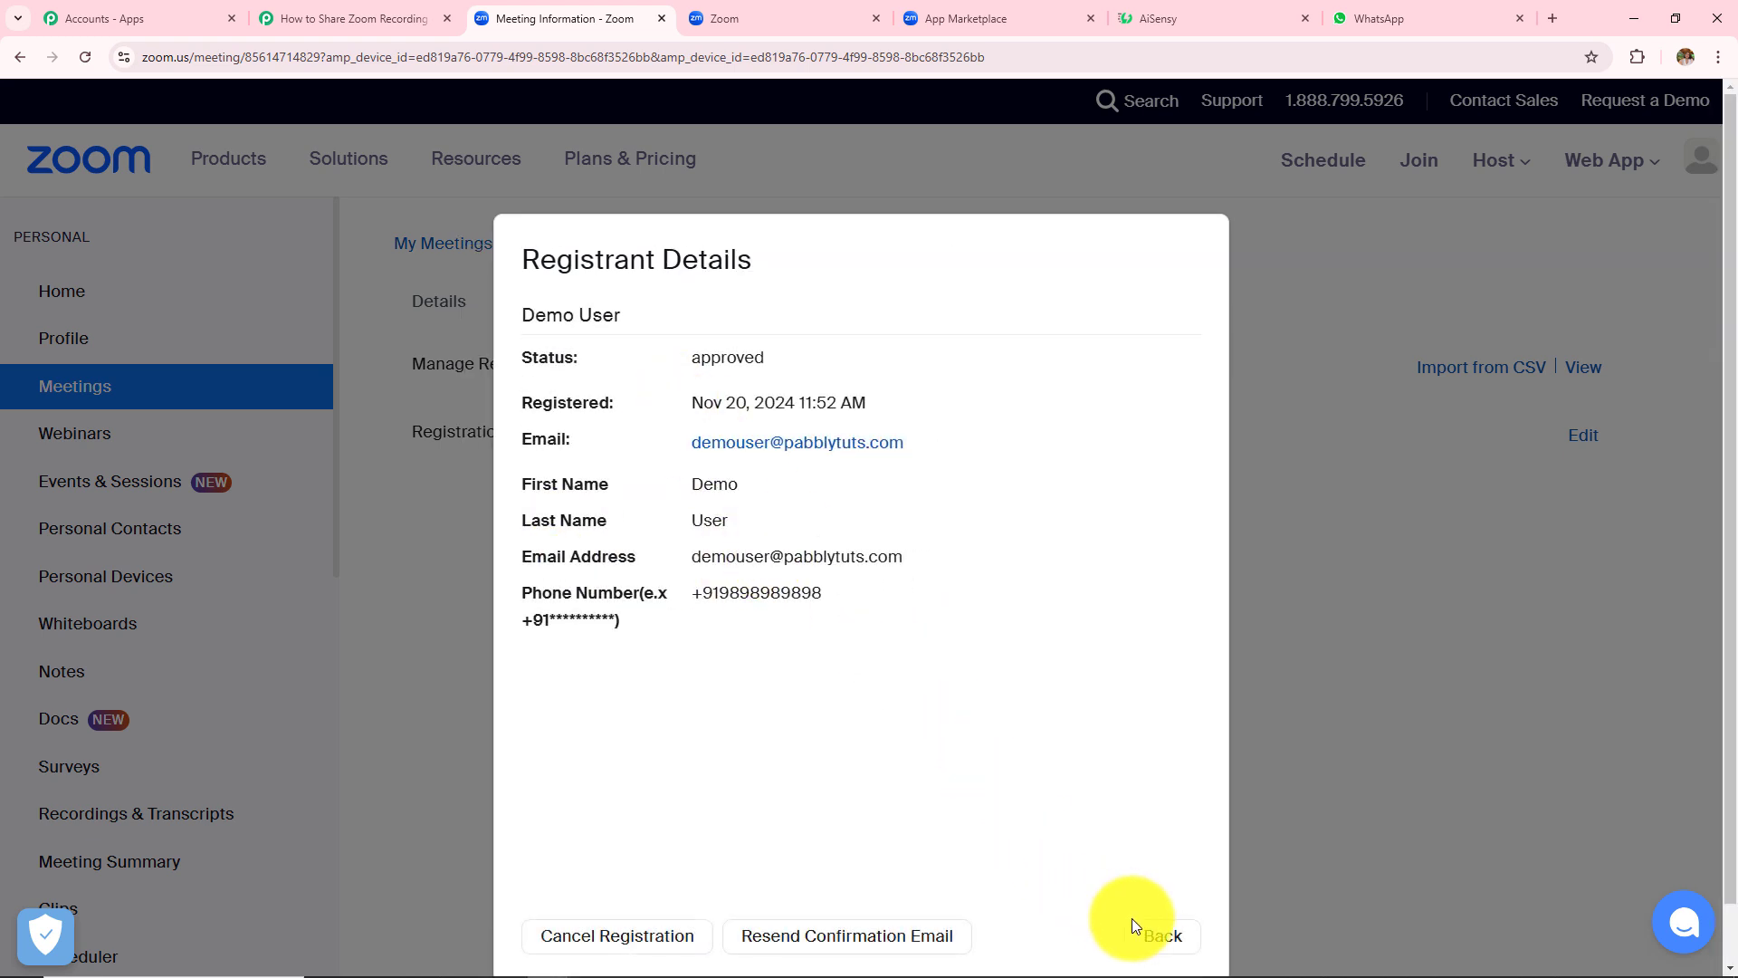
{"action": "left_click", "coordinate": [1134, 924]}
{"action": "left_click", "coordinate": [1183, 607]}
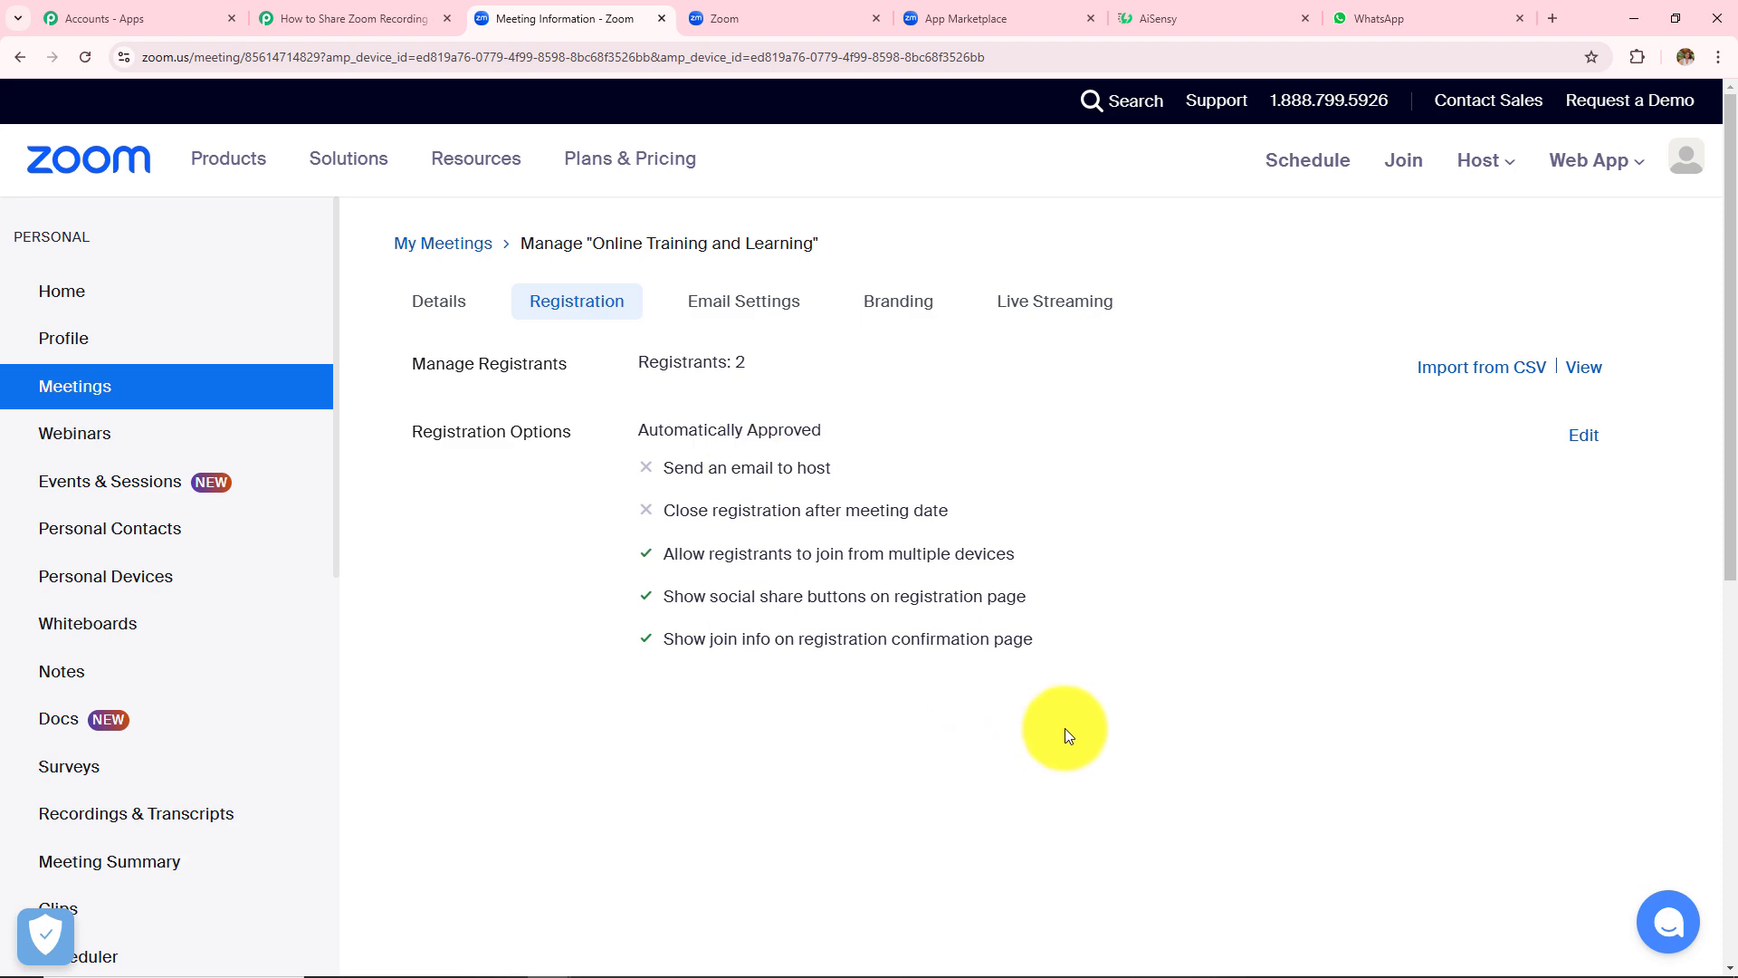
{"action": "left_click", "coordinate": [340, 16]}
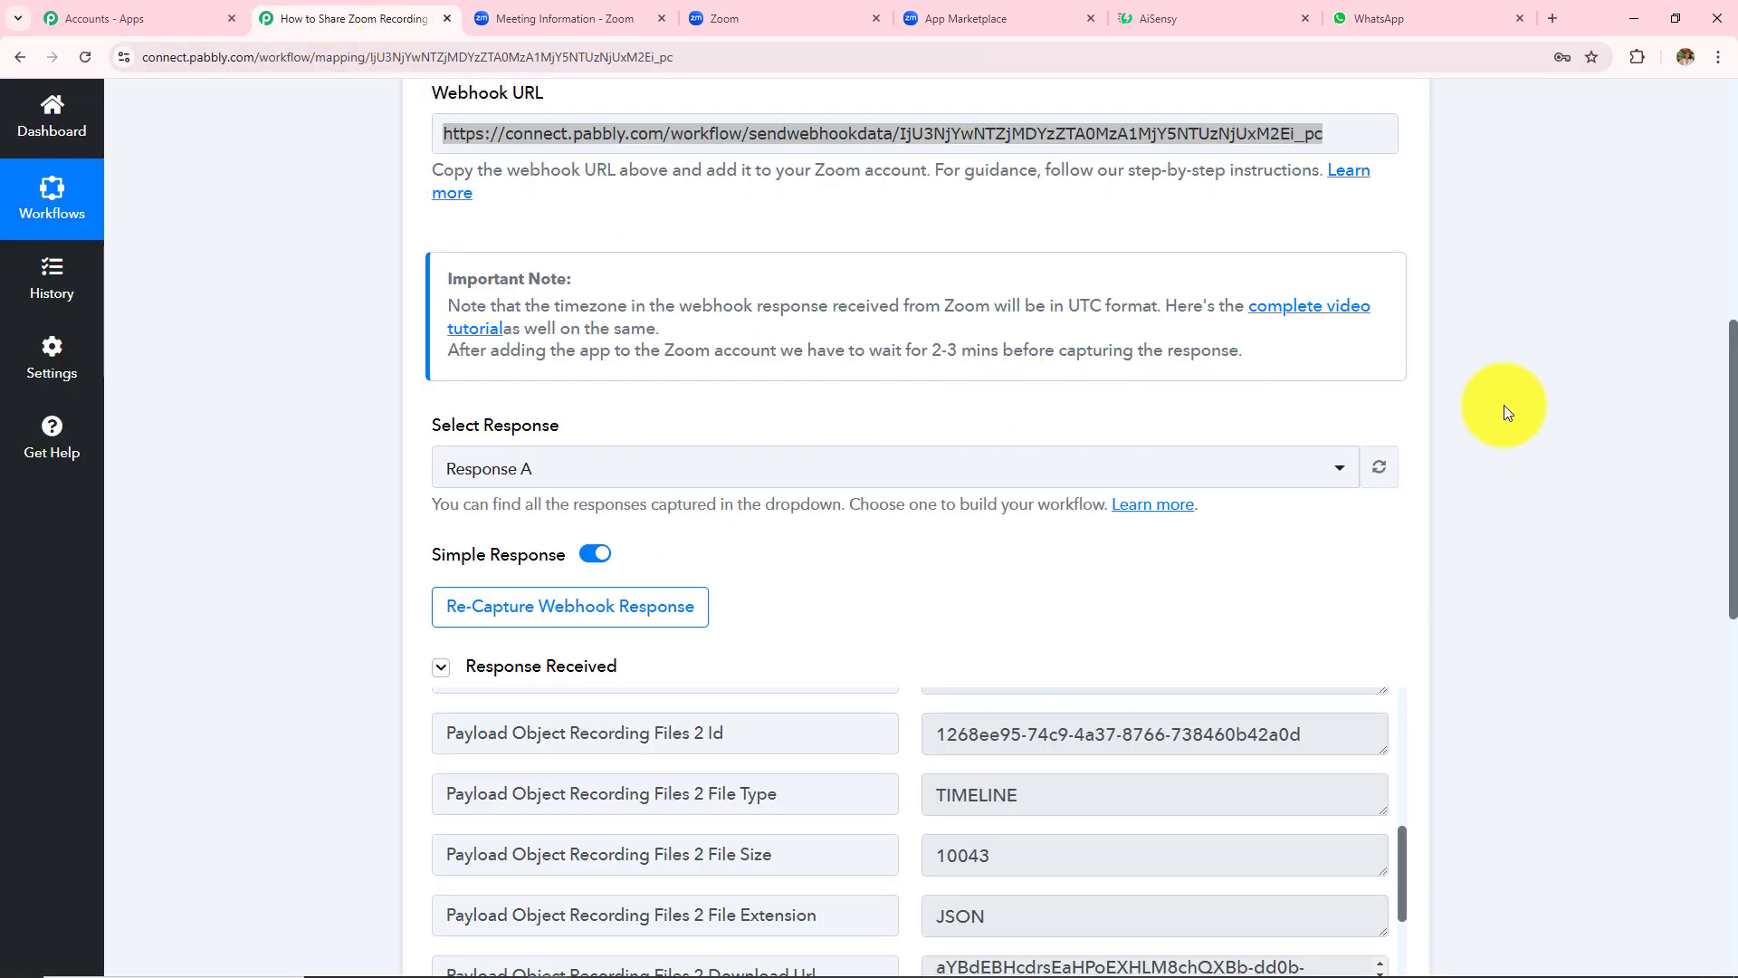
- Set the next action step to the Zoom app with the List Meeting Registrants event
{"action": "scroll", "coordinate": [1503, 409], "scroll_direction": "down", "scroll_amount": 8}
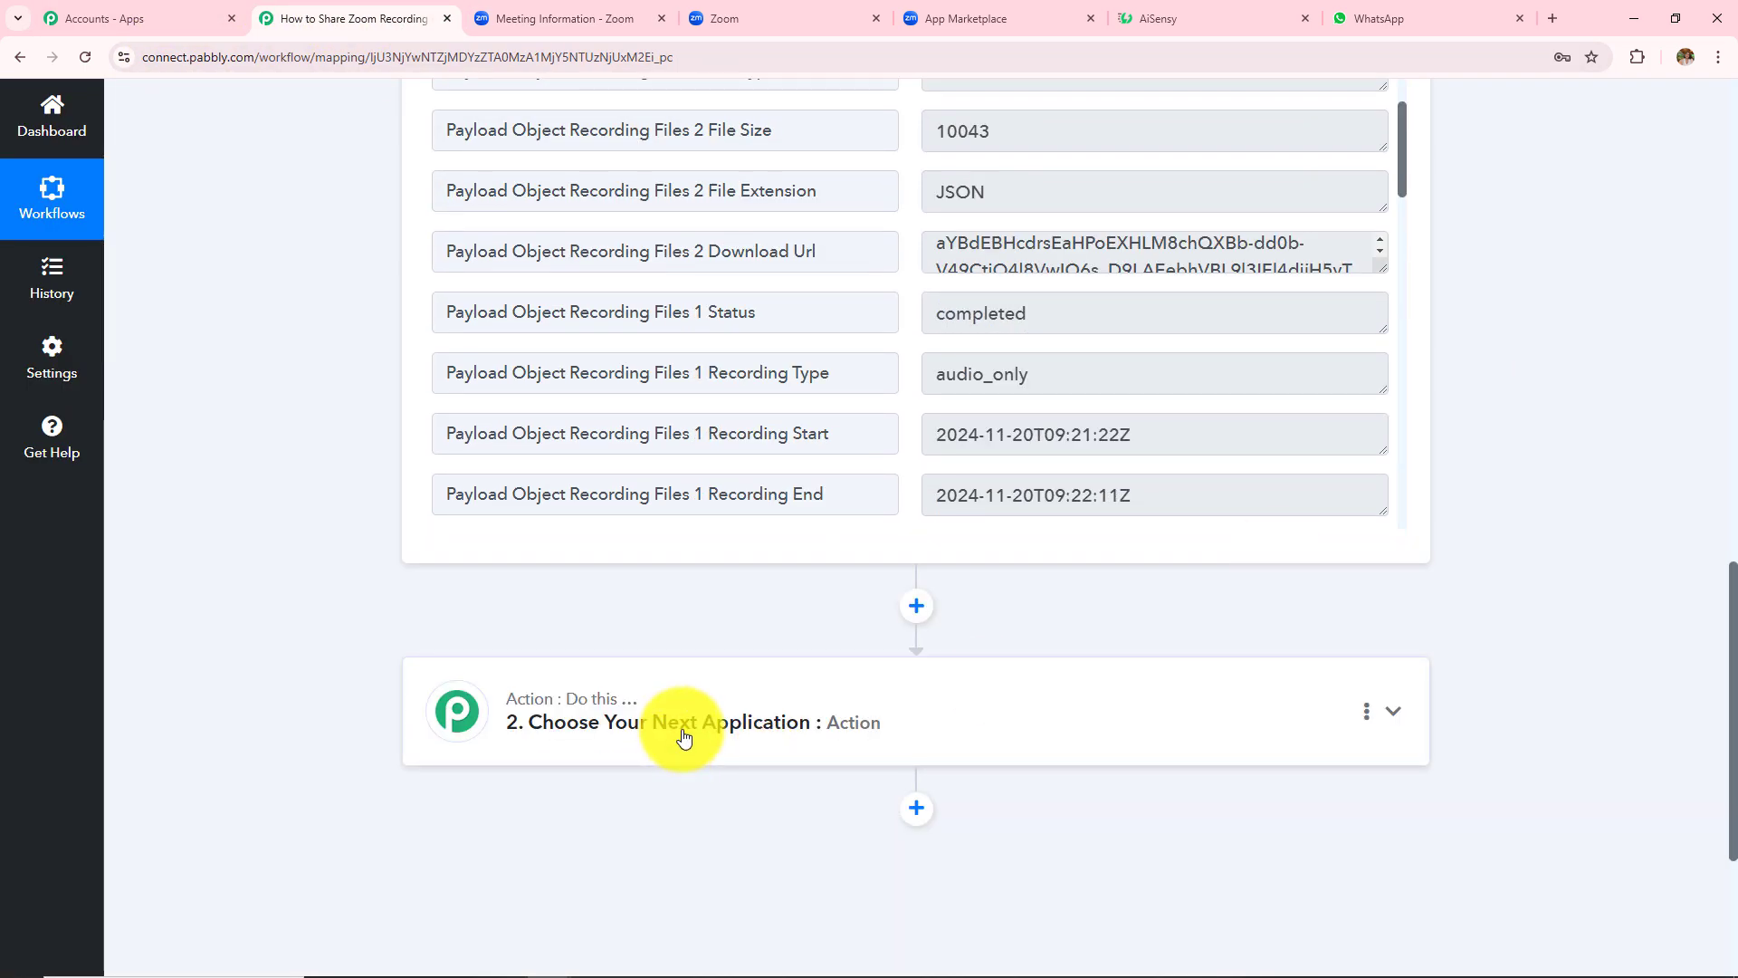
{"action": "left_click", "coordinate": [684, 738]}
{"action": "left_click", "coordinate": [548, 466]}
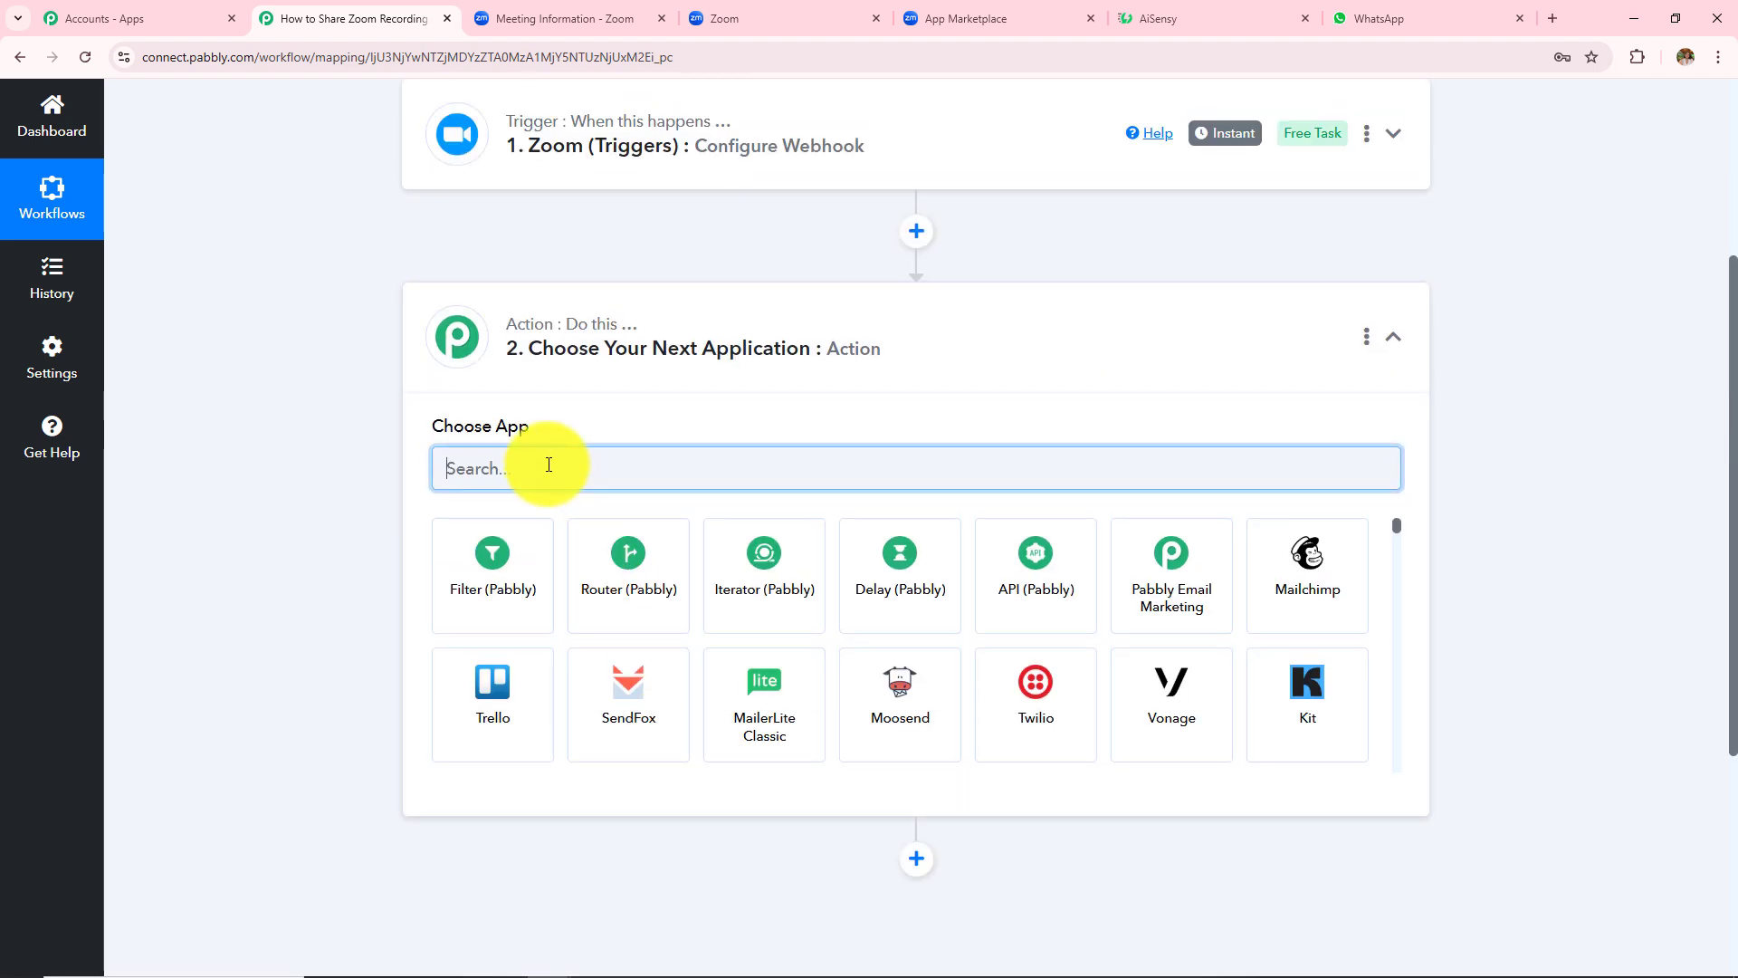
{"action": "type", "text": "Zoom"}
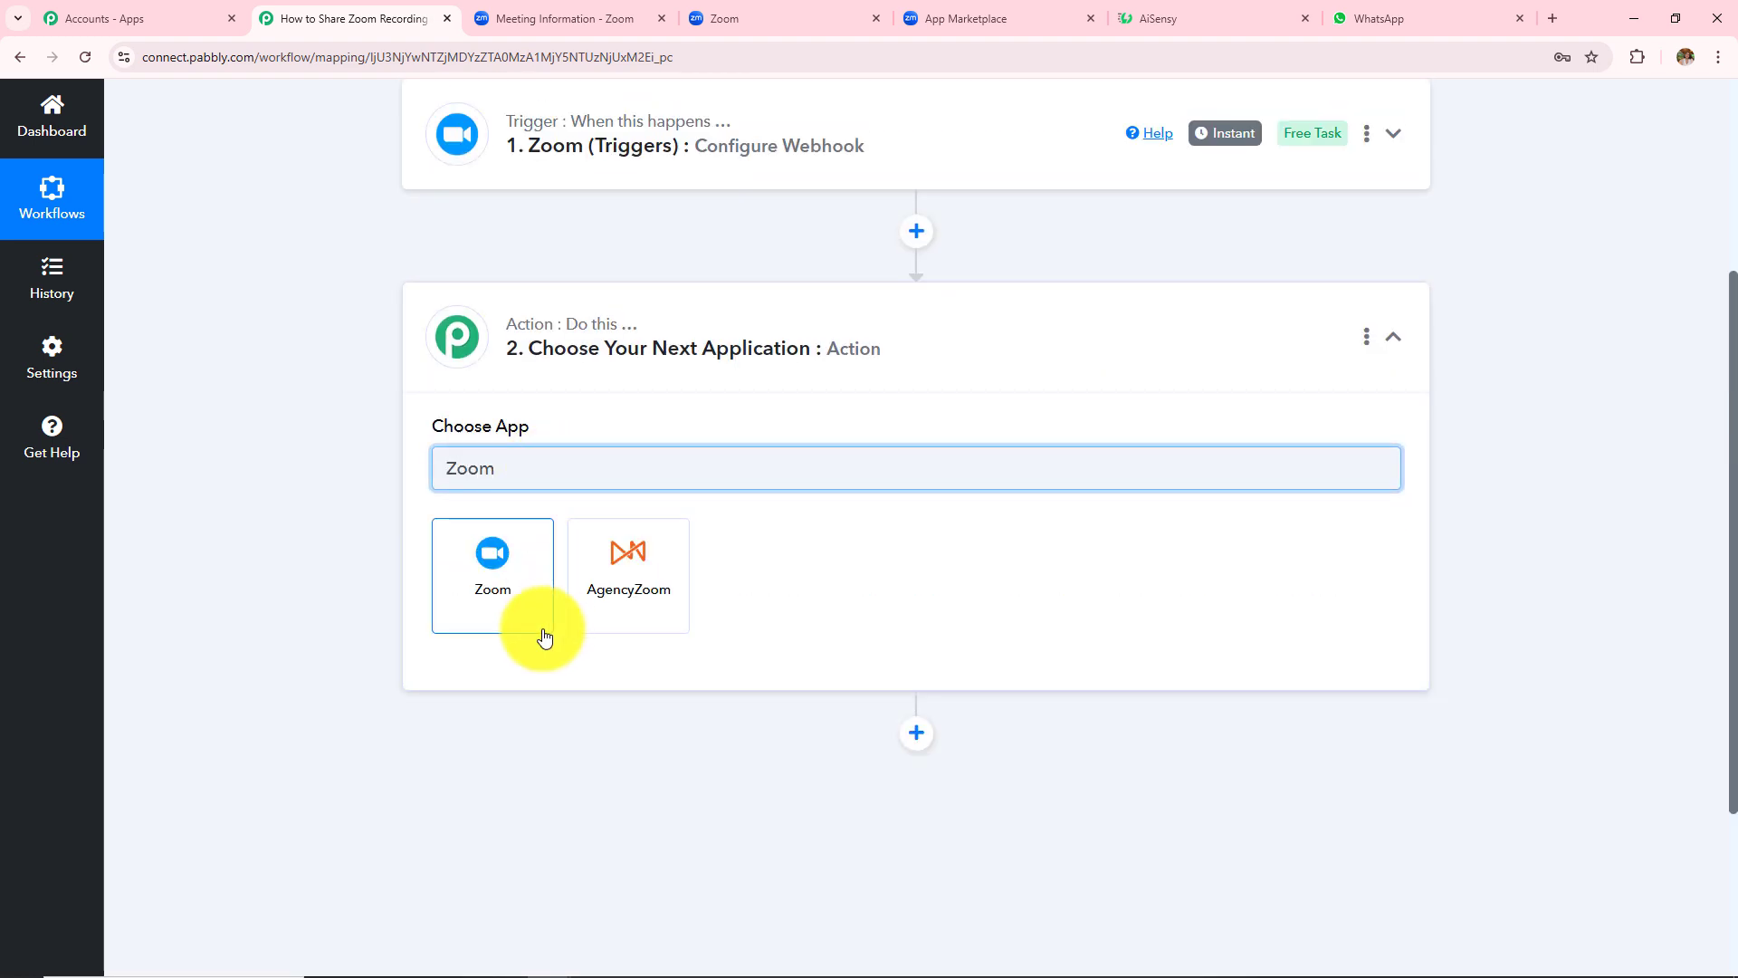
{"action": "left_click", "coordinate": [526, 601]}
{"action": "left_click", "coordinate": [564, 566]}
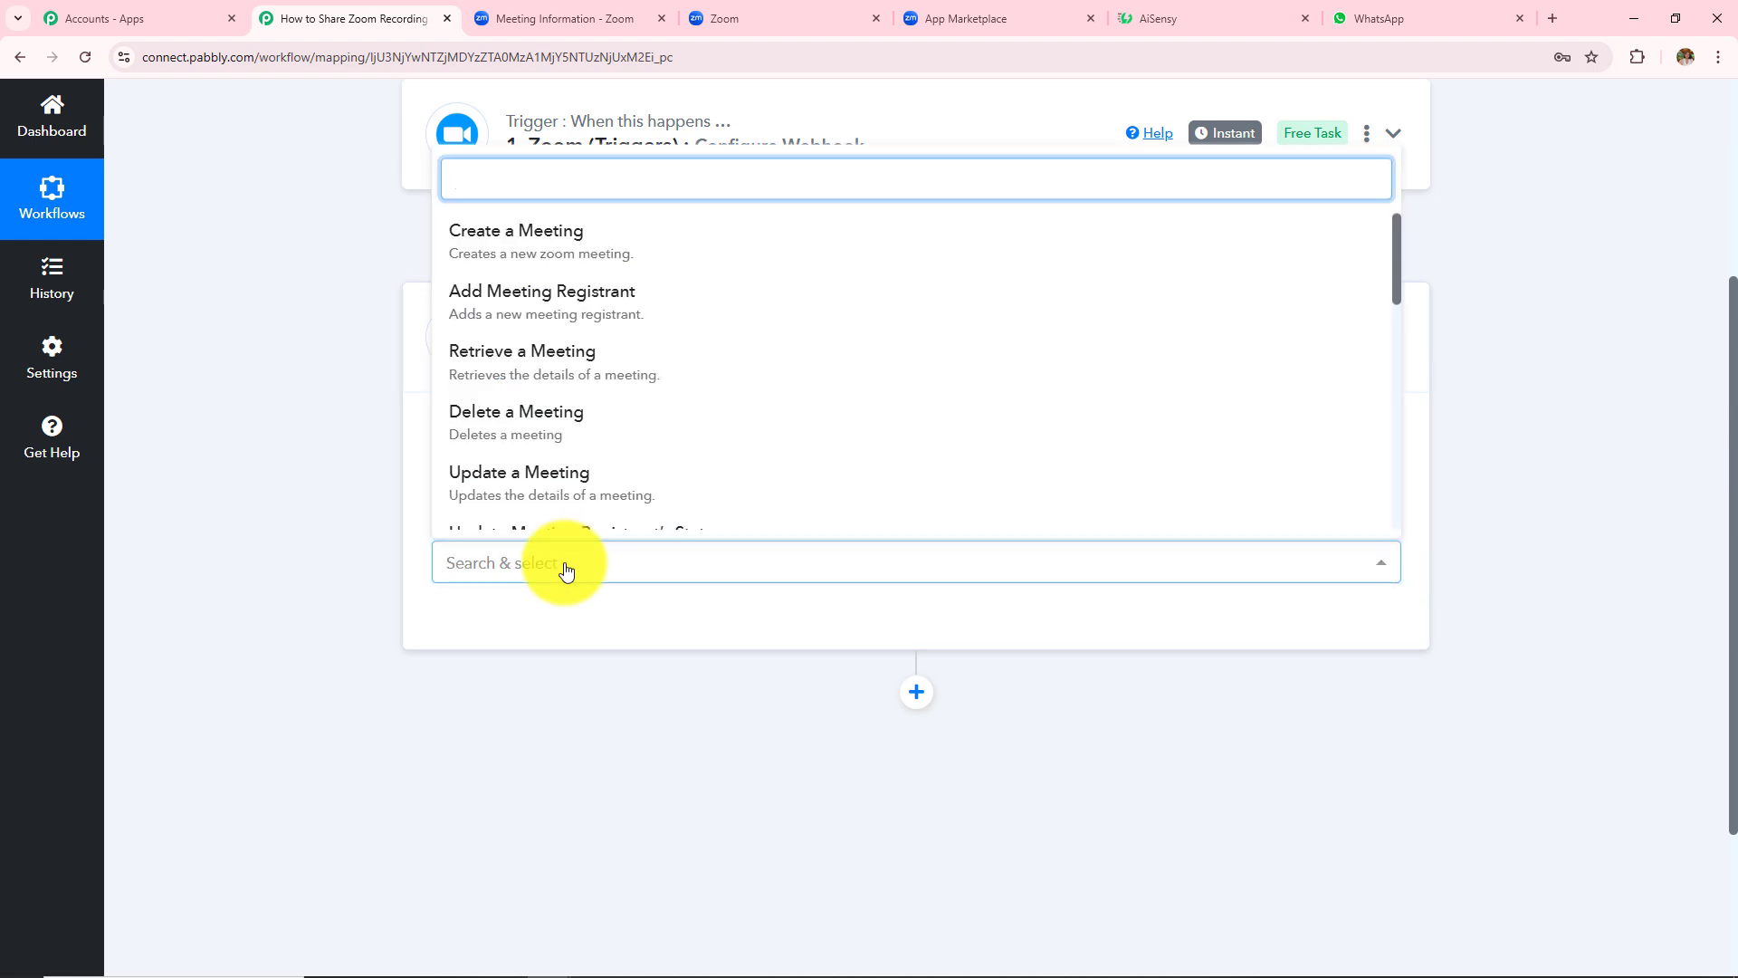
{"action": "type", "text": "list"}
{"action": "left_click", "coordinate": [528, 670]}
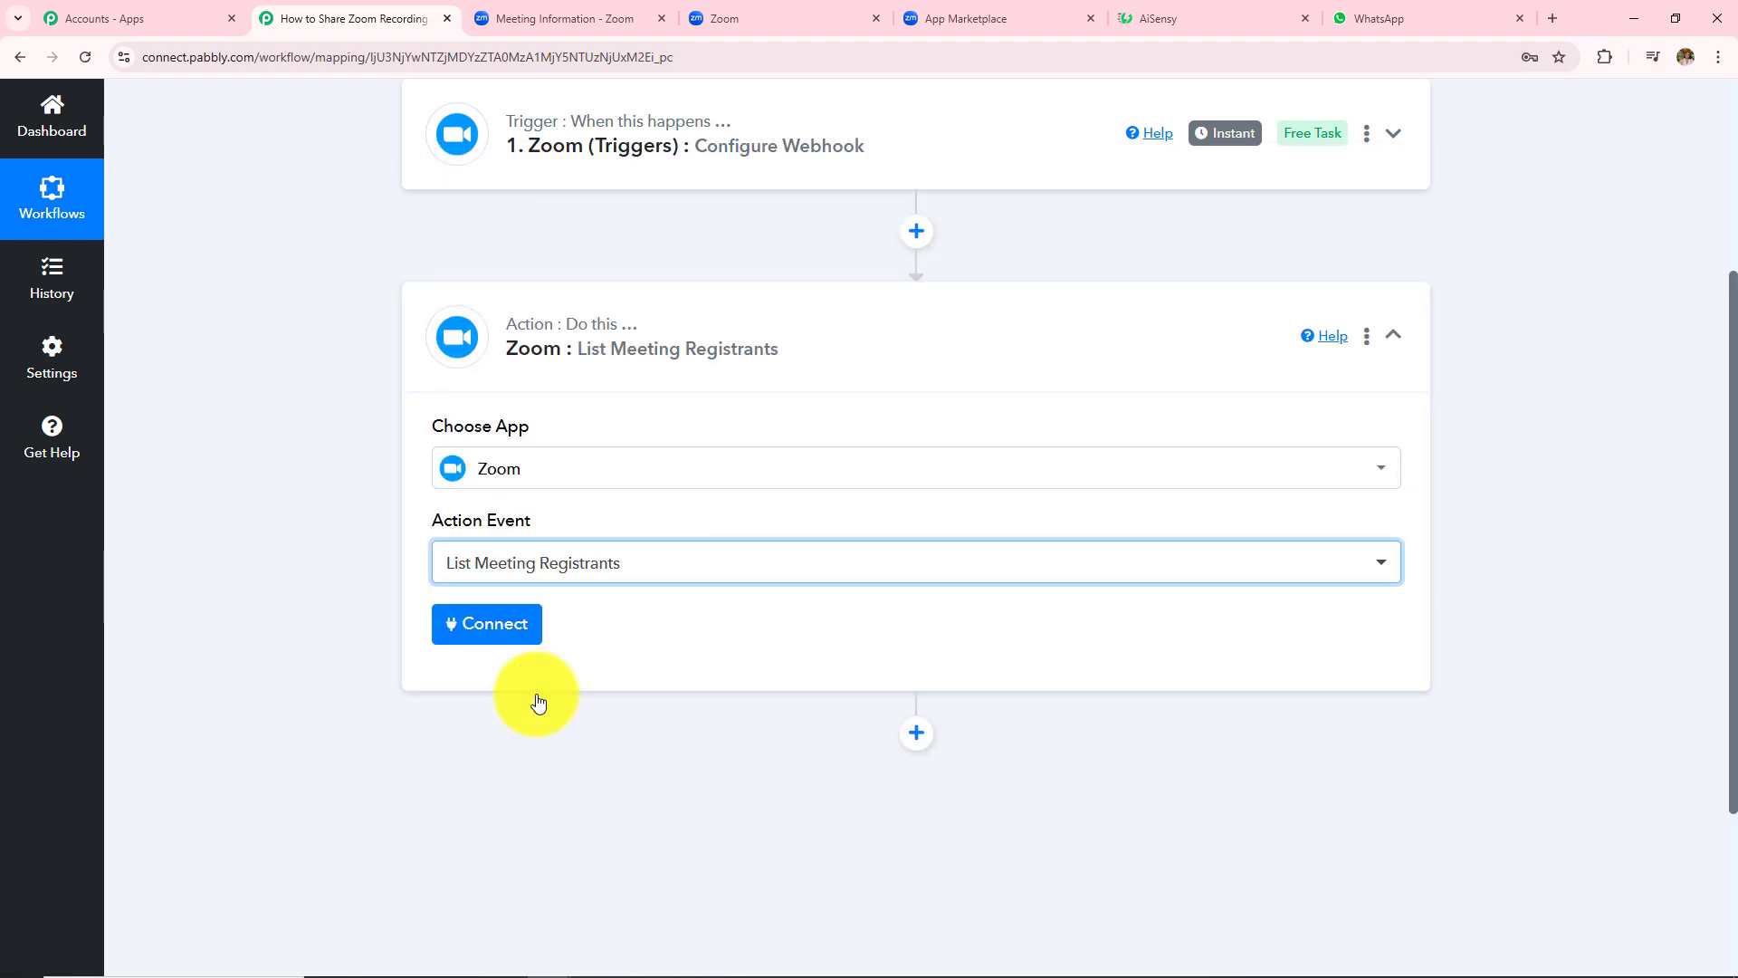
- Authorize a new Zoom #10 connection for the step
{"action": "left_click", "coordinate": [522, 640]}
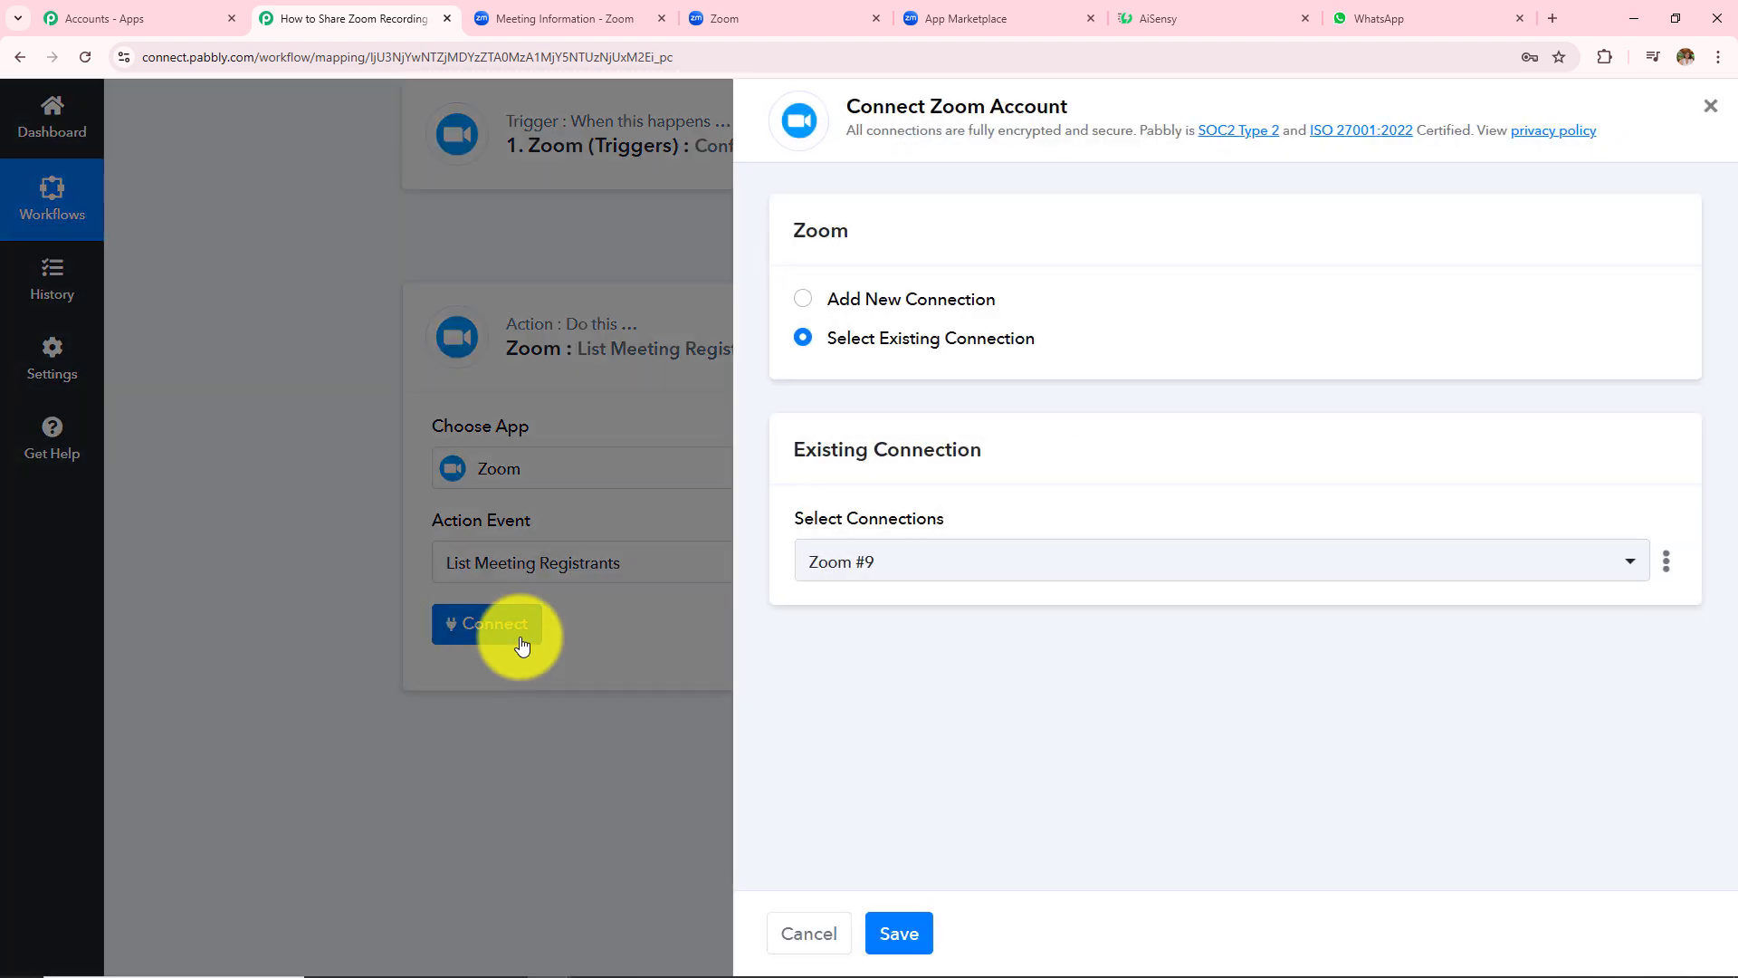
{"action": "left_click", "coordinate": [802, 302]}
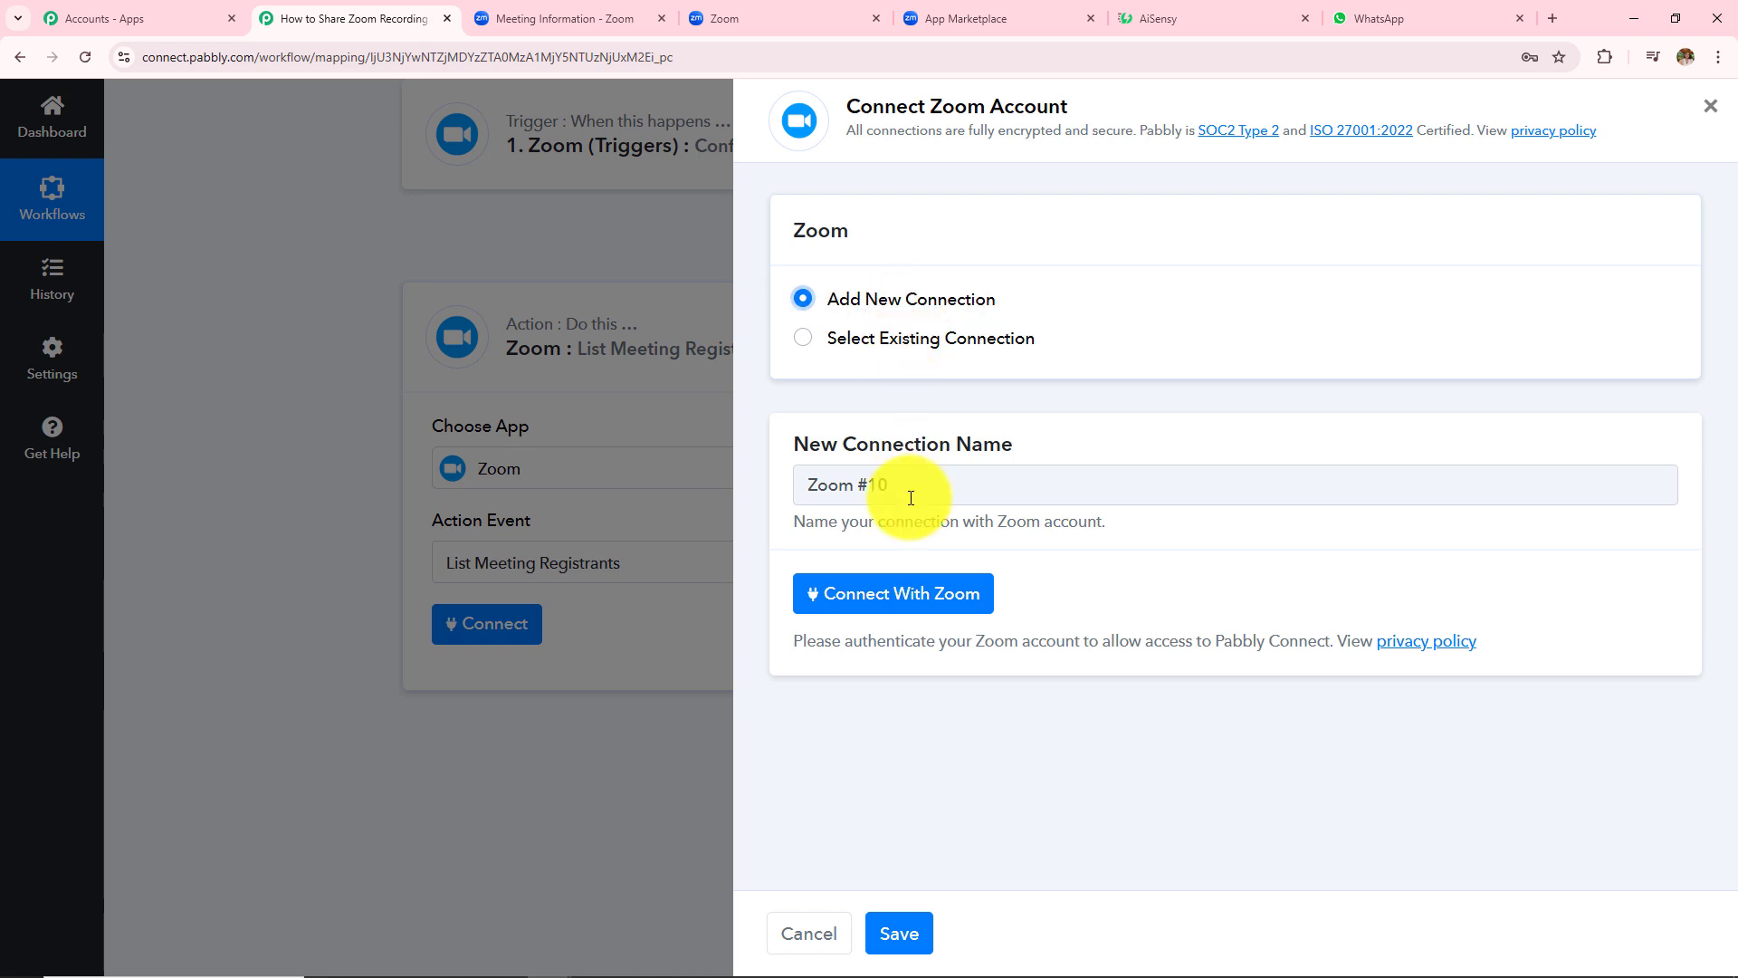
{"action": "left_click", "coordinate": [905, 595]}
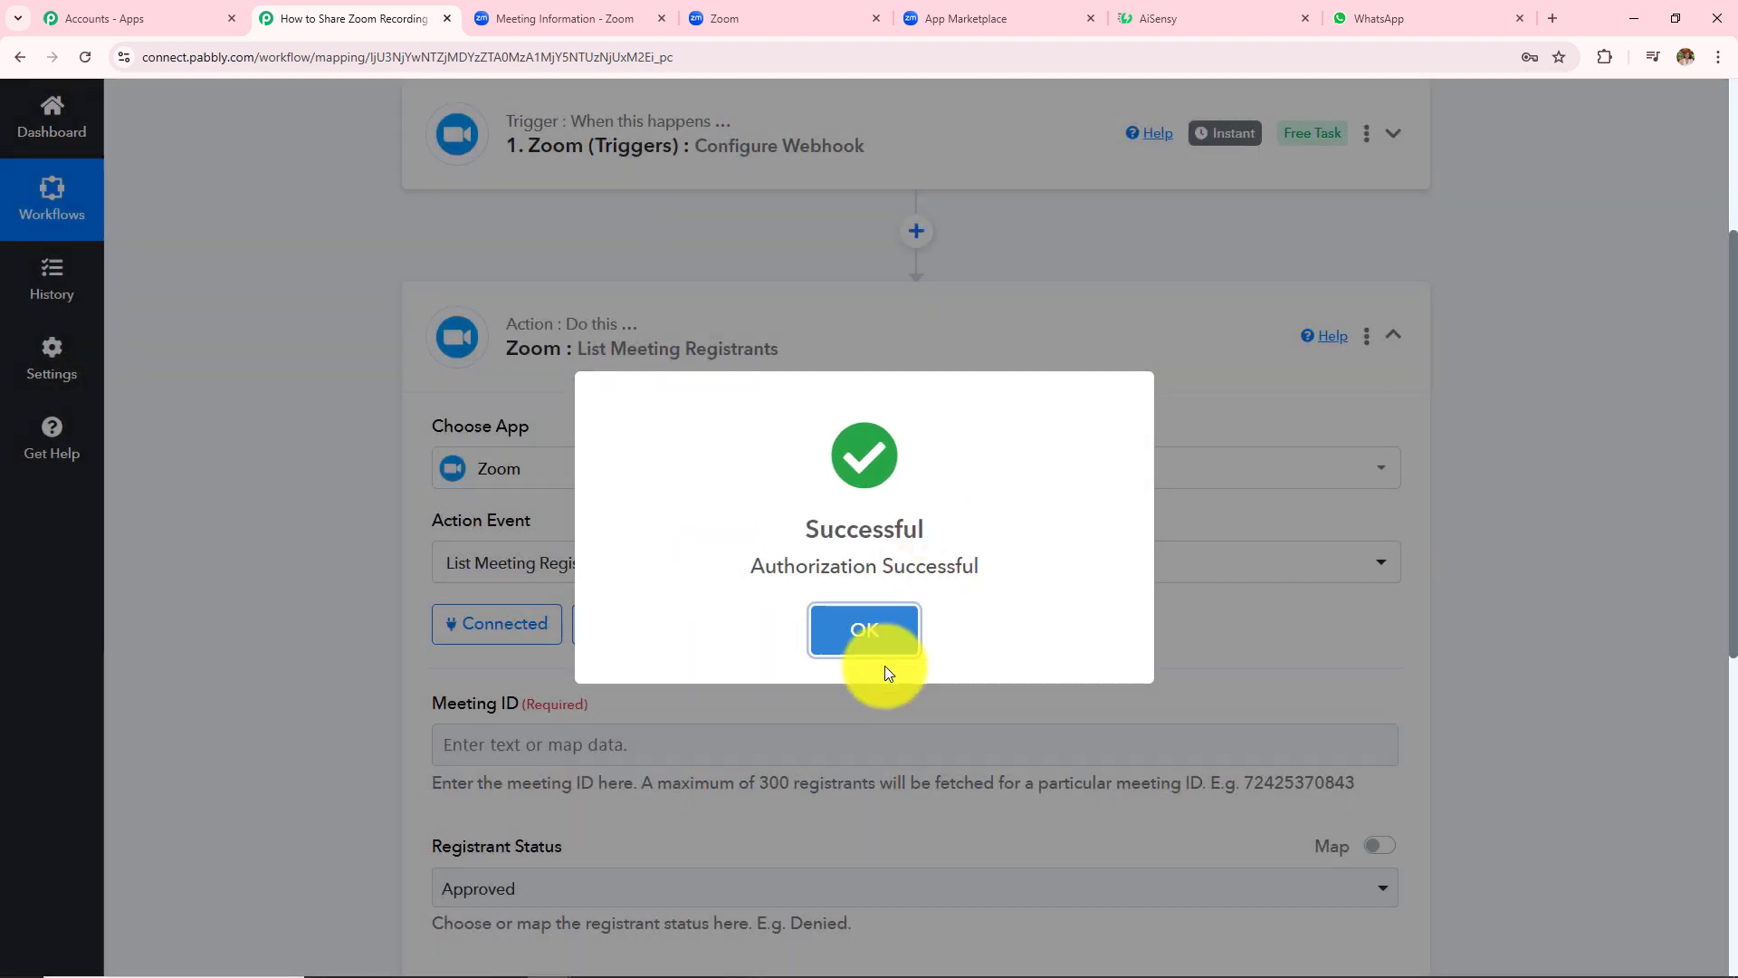
- Keep the Registrant Status set to Approved
{"action": "left_click", "coordinate": [883, 659]}
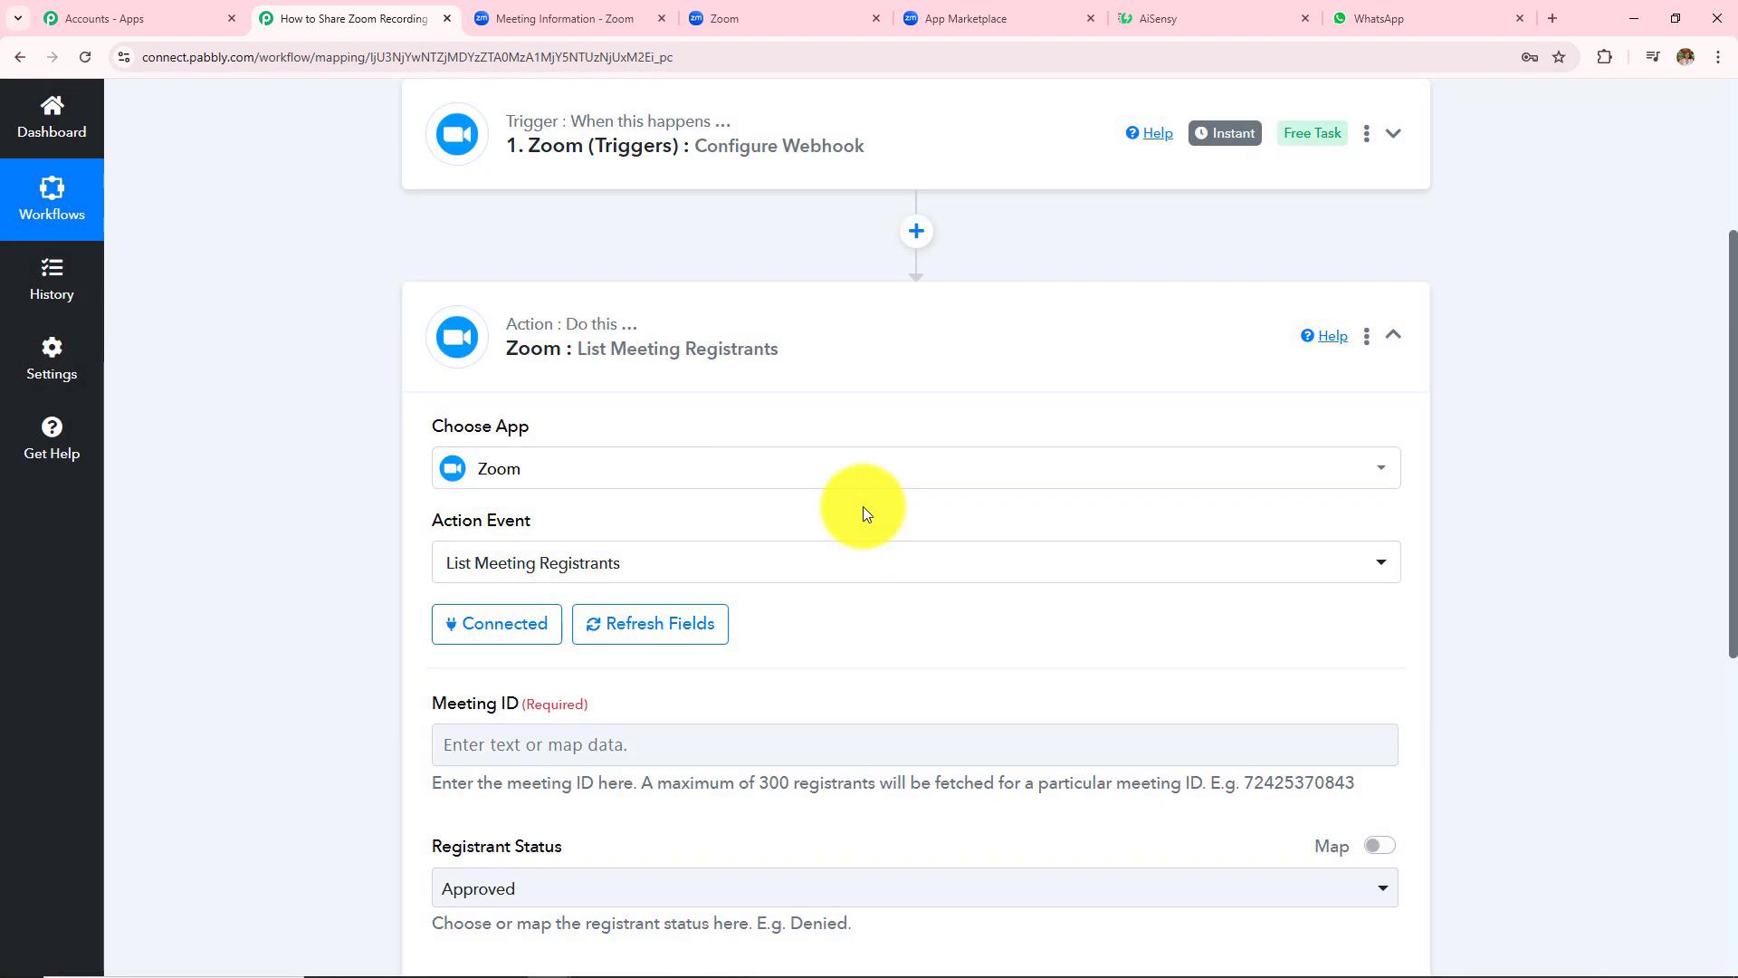
{"action": "scroll", "coordinate": [865, 512], "scroll_direction": "down", "scroll_amount": 4}
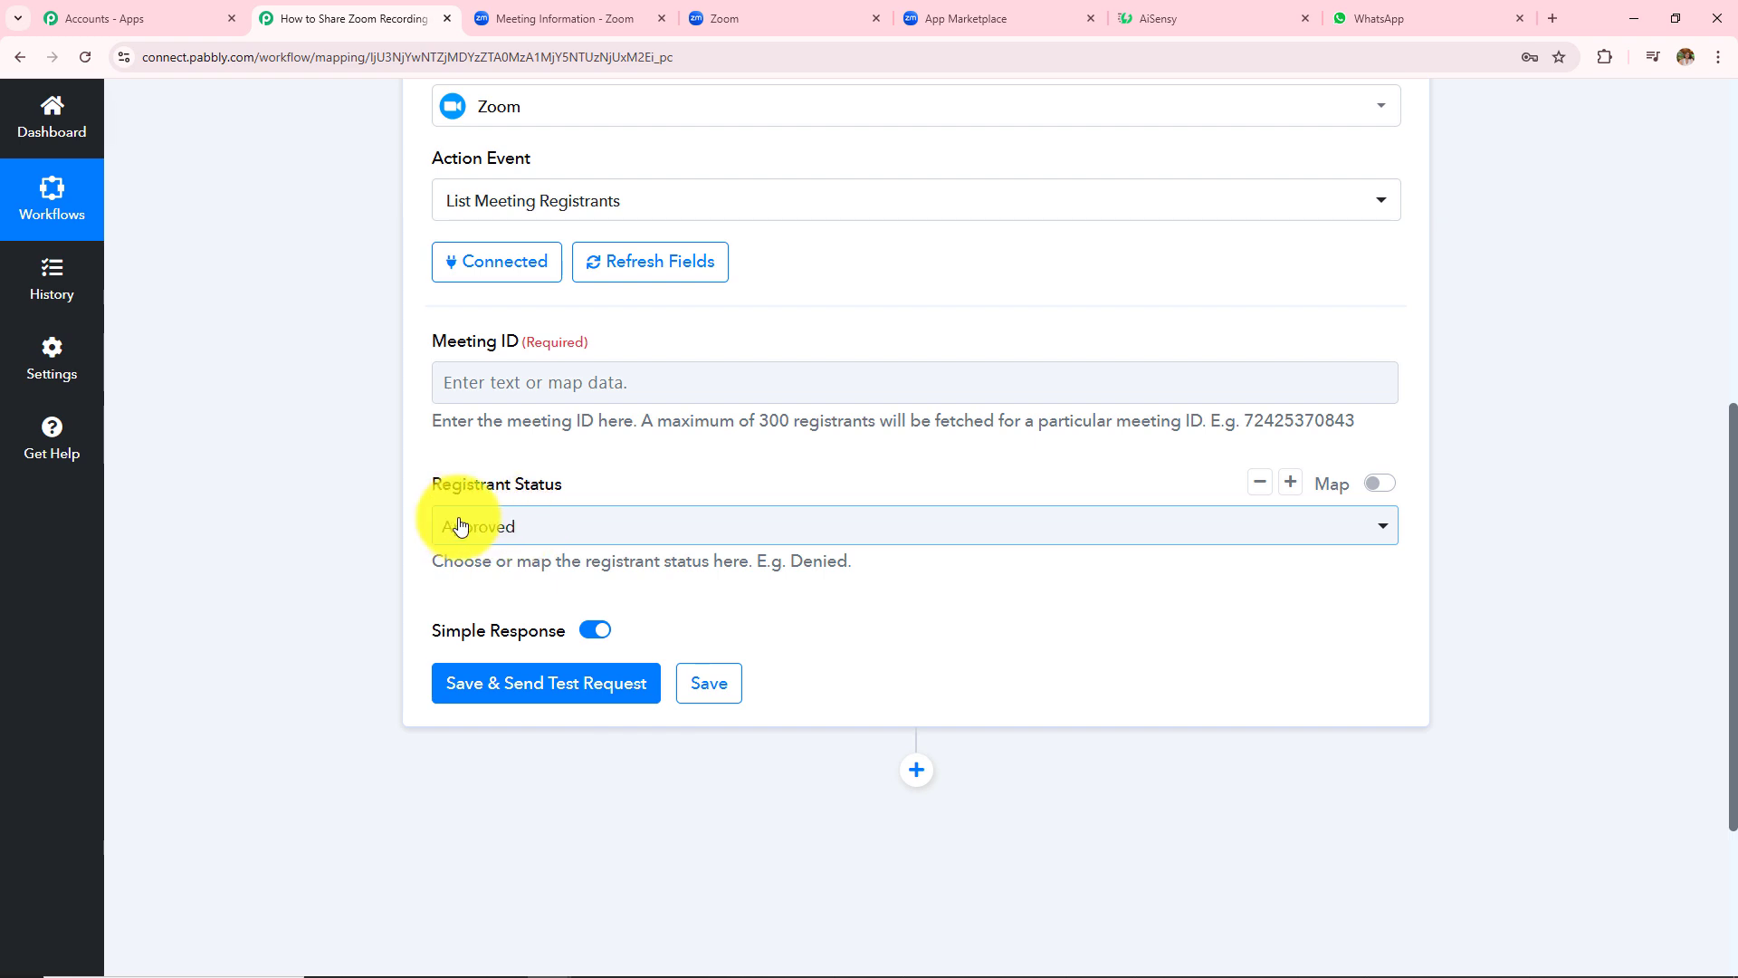
{"action": "left_click", "coordinate": [564, 525]}
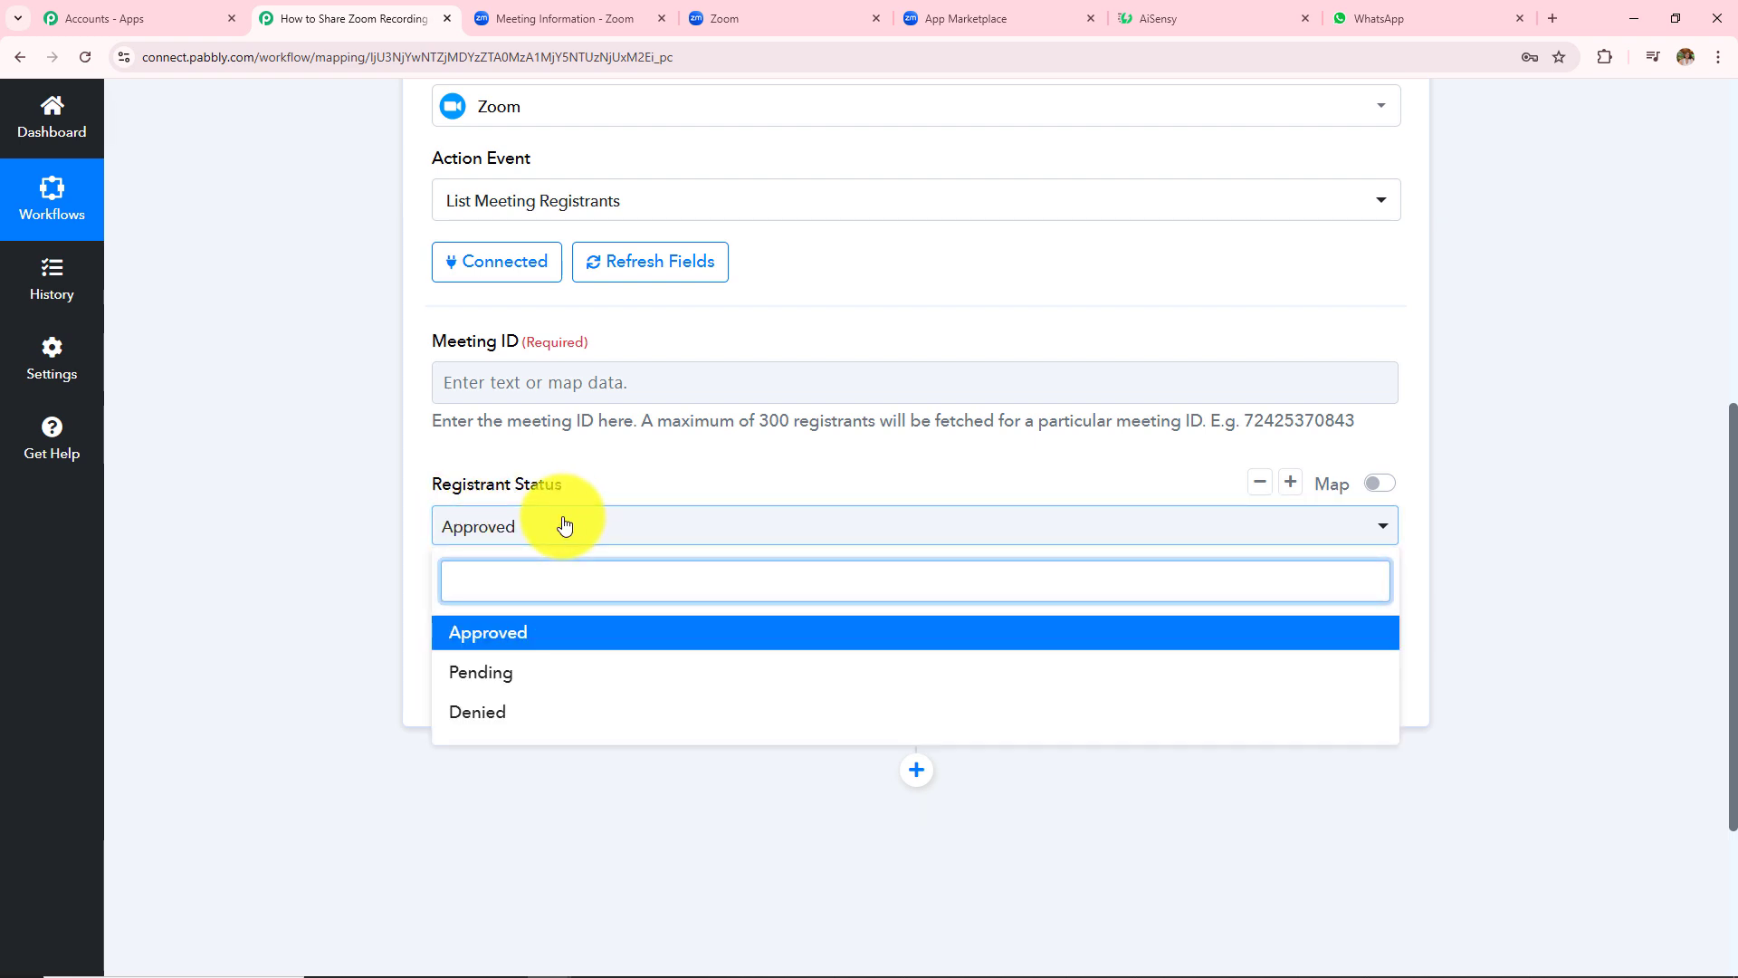
{"action": "left_click", "coordinate": [523, 627]}
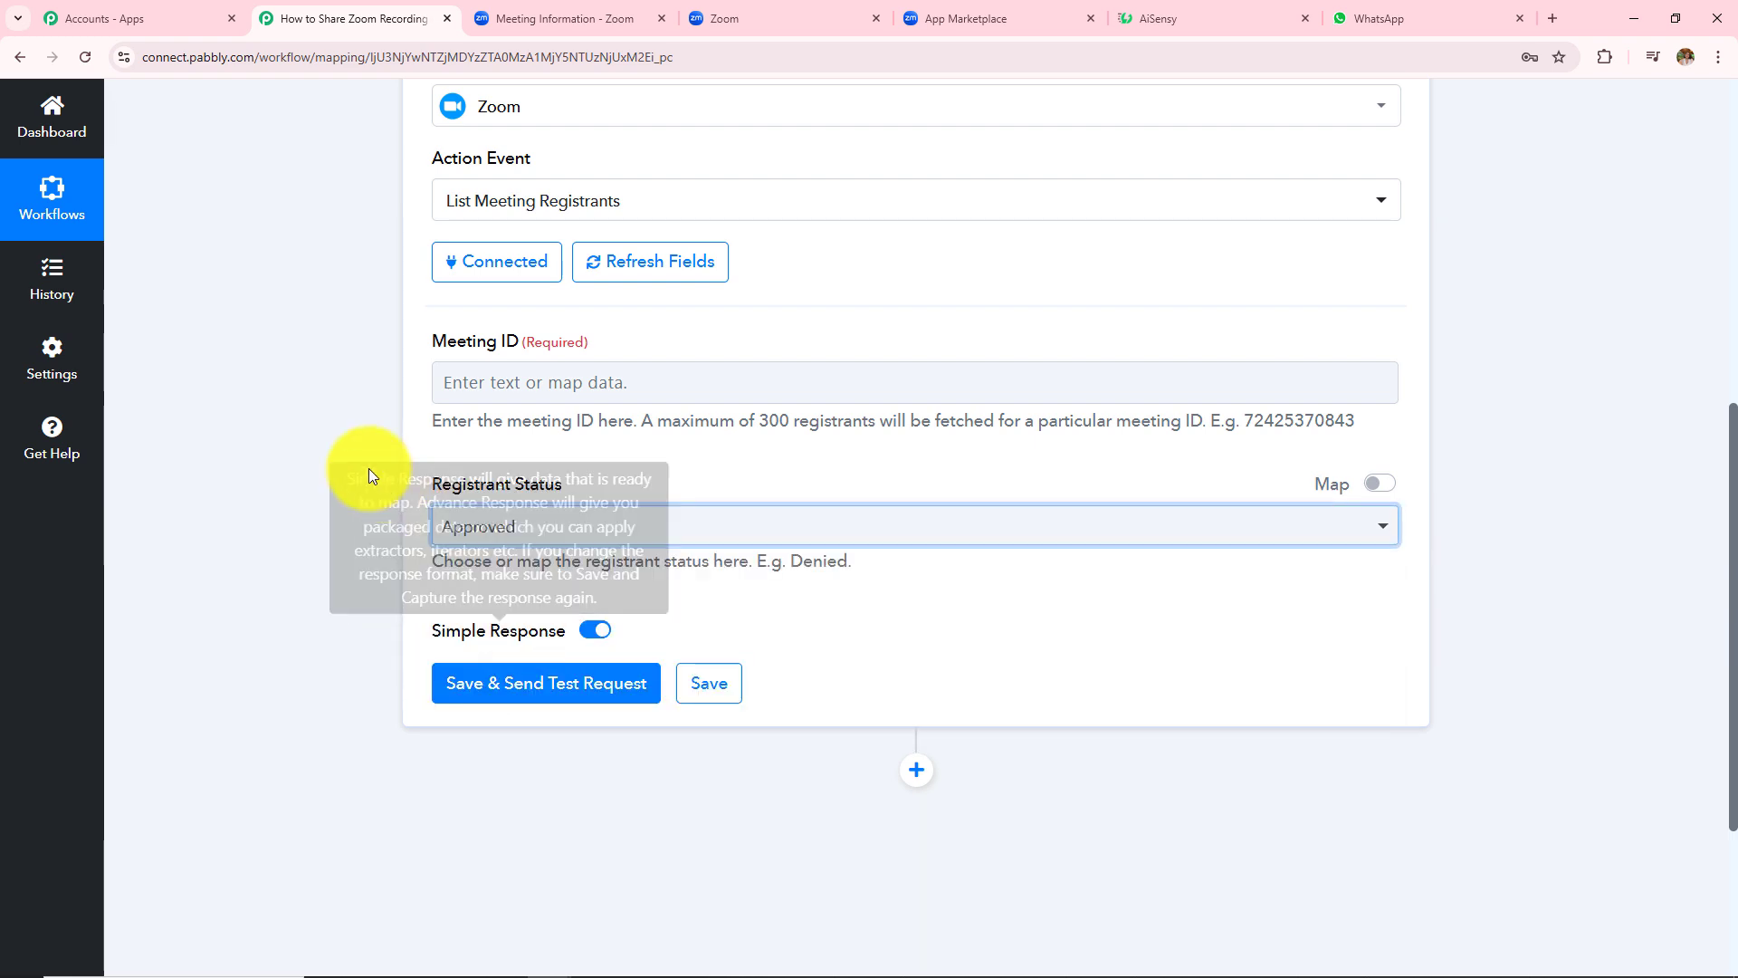
- Map the Zoom trigger's Payload Object Id into the Meeting ID field
{"action": "left_click", "coordinate": [510, 387]}
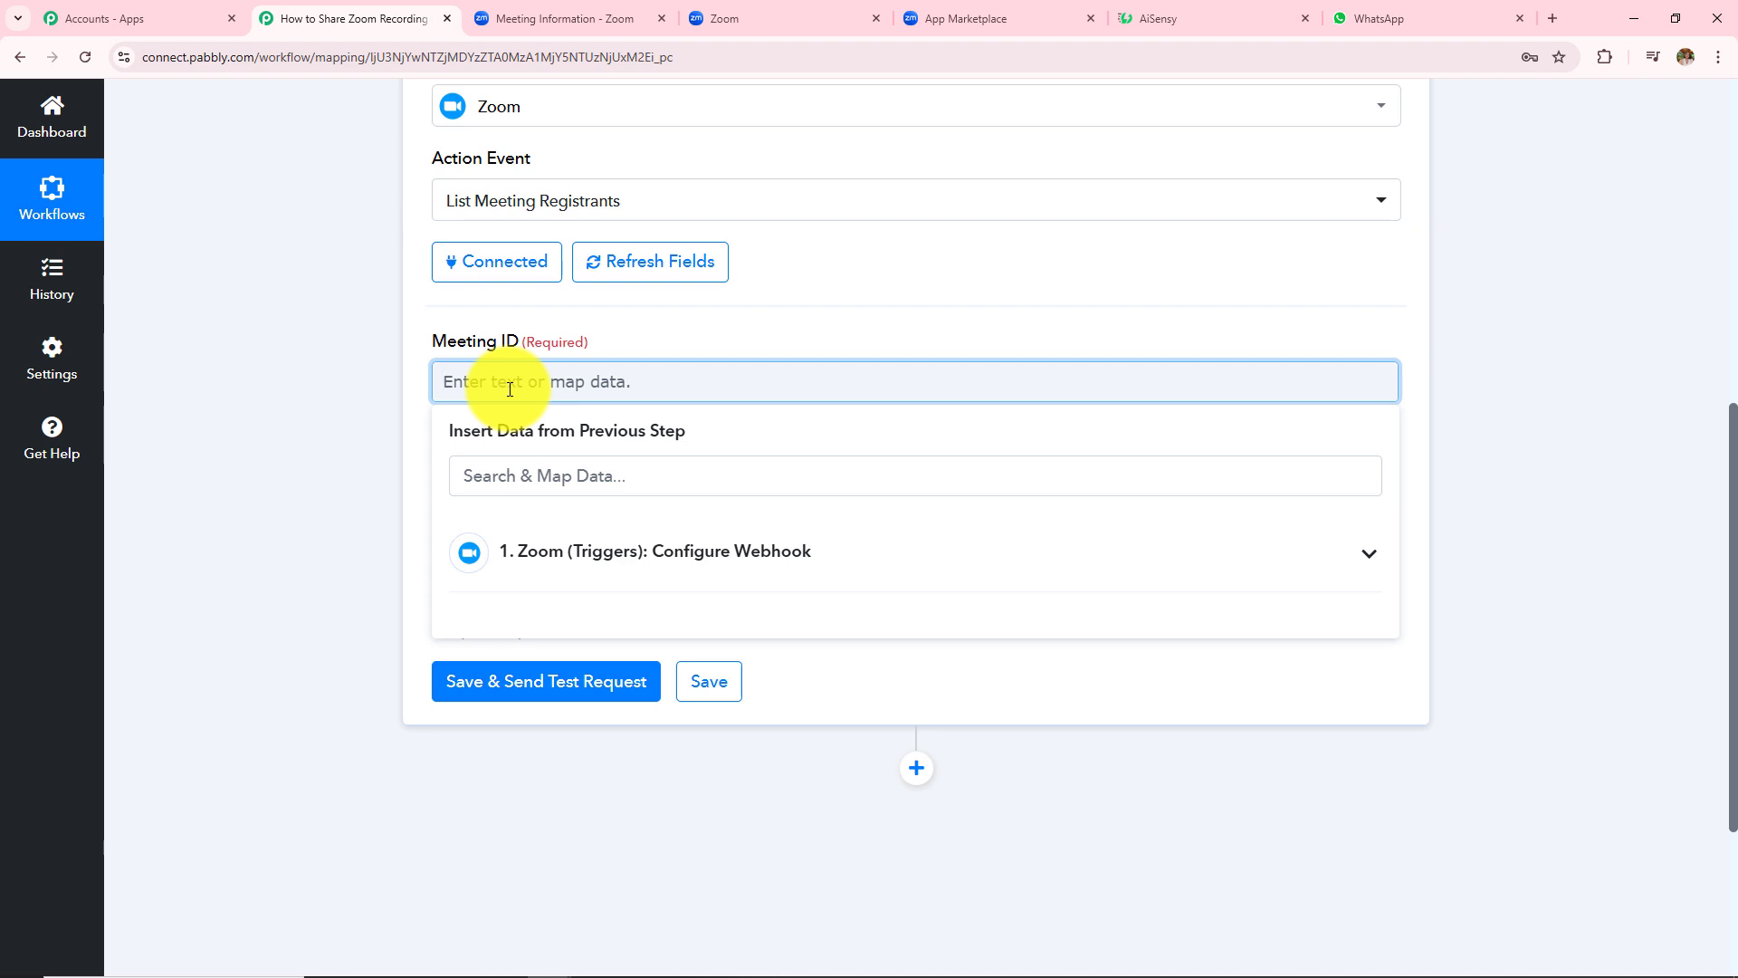
{"action": "scroll", "coordinate": [510, 388], "scroll_direction": "up", "scroll_amount": 5}
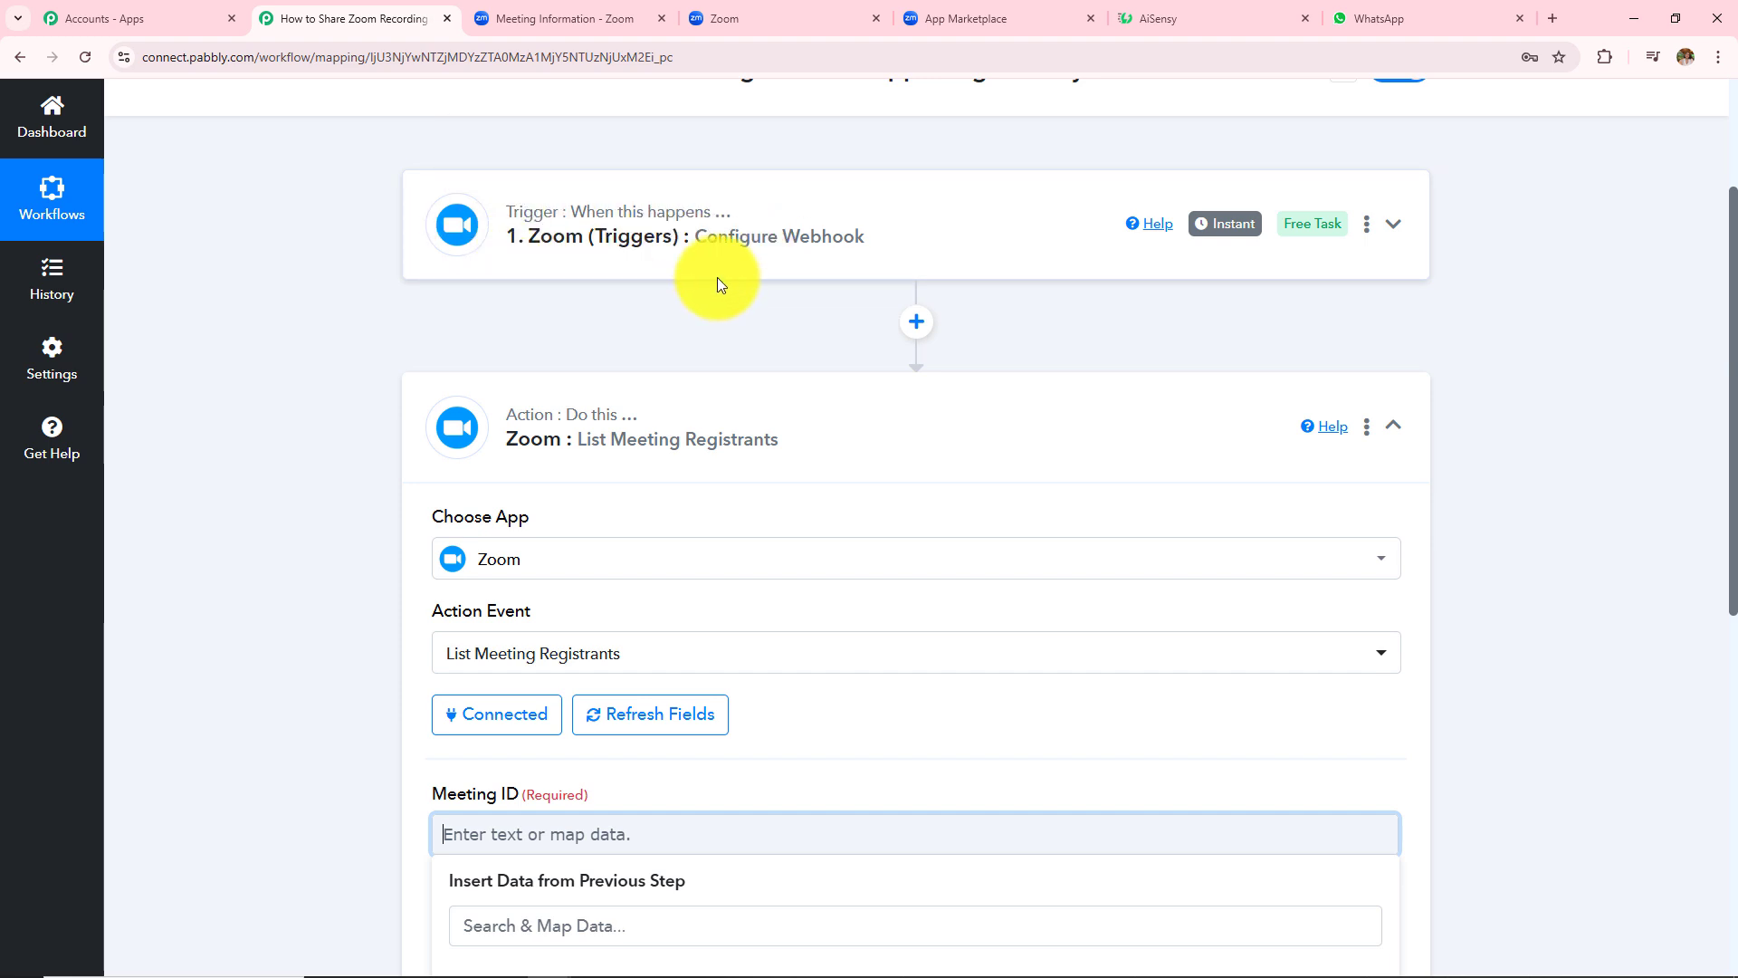
{"action": "scroll", "coordinate": [646, 312], "scroll_direction": "down", "scroll_amount": 3}
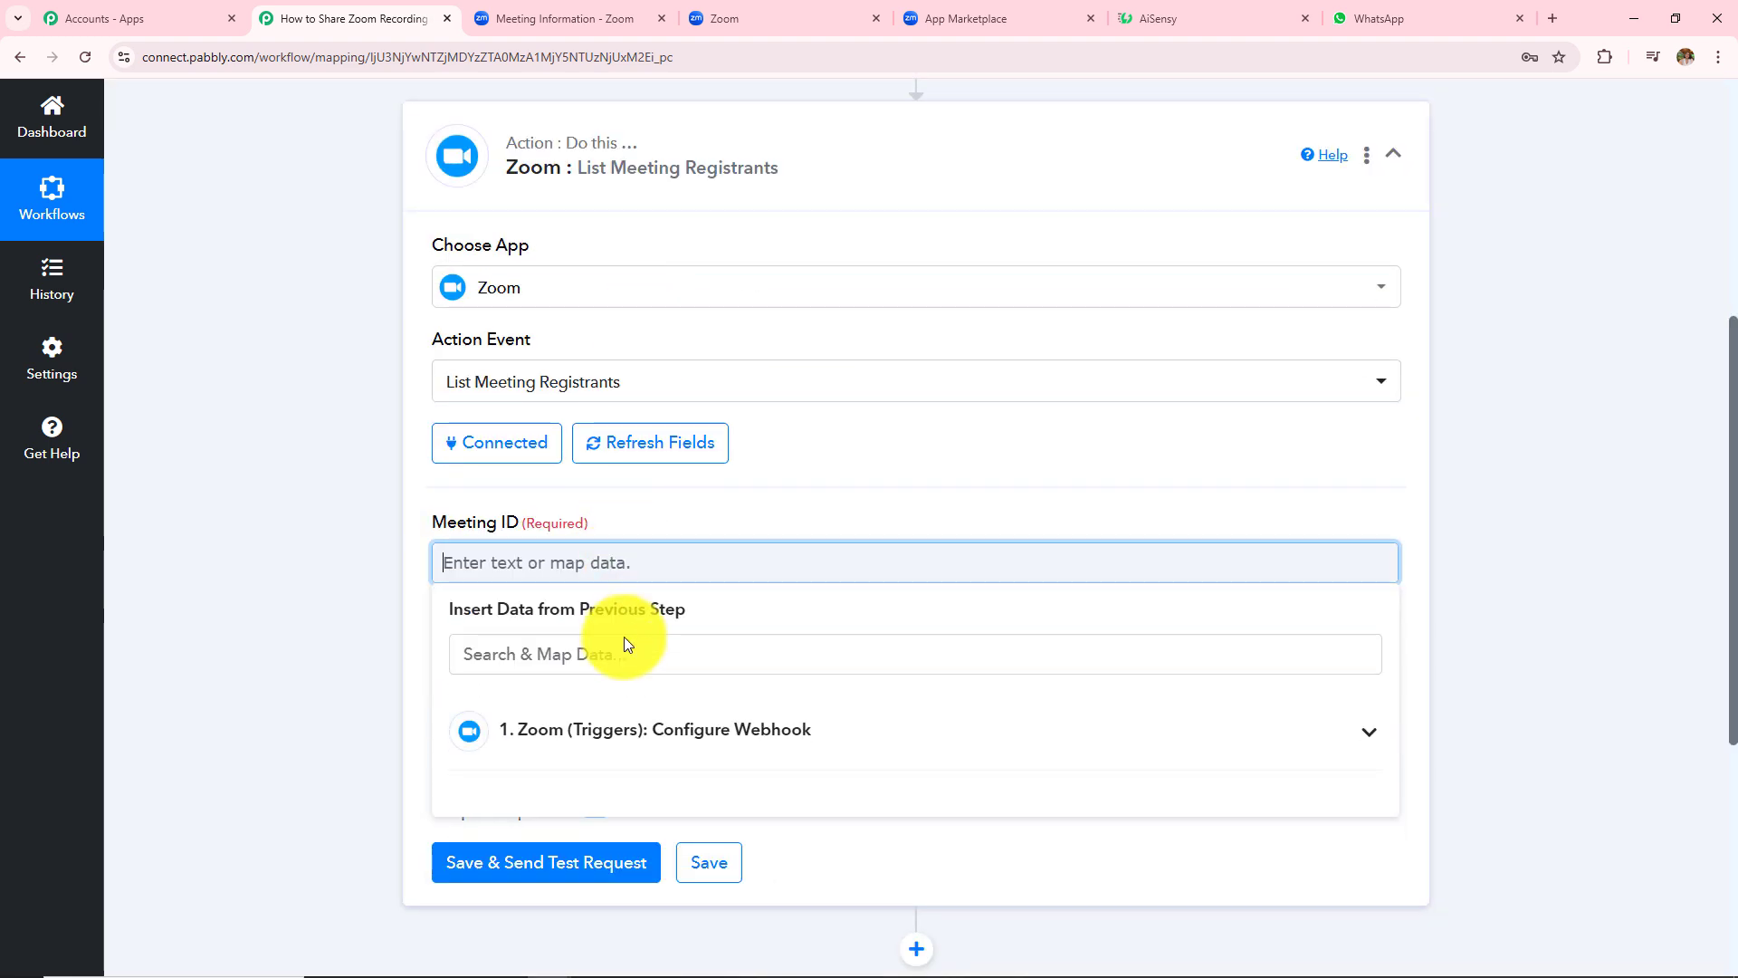
{"action": "scroll", "coordinate": [768, 486], "scroll_direction": "down", "scroll_amount": 4}
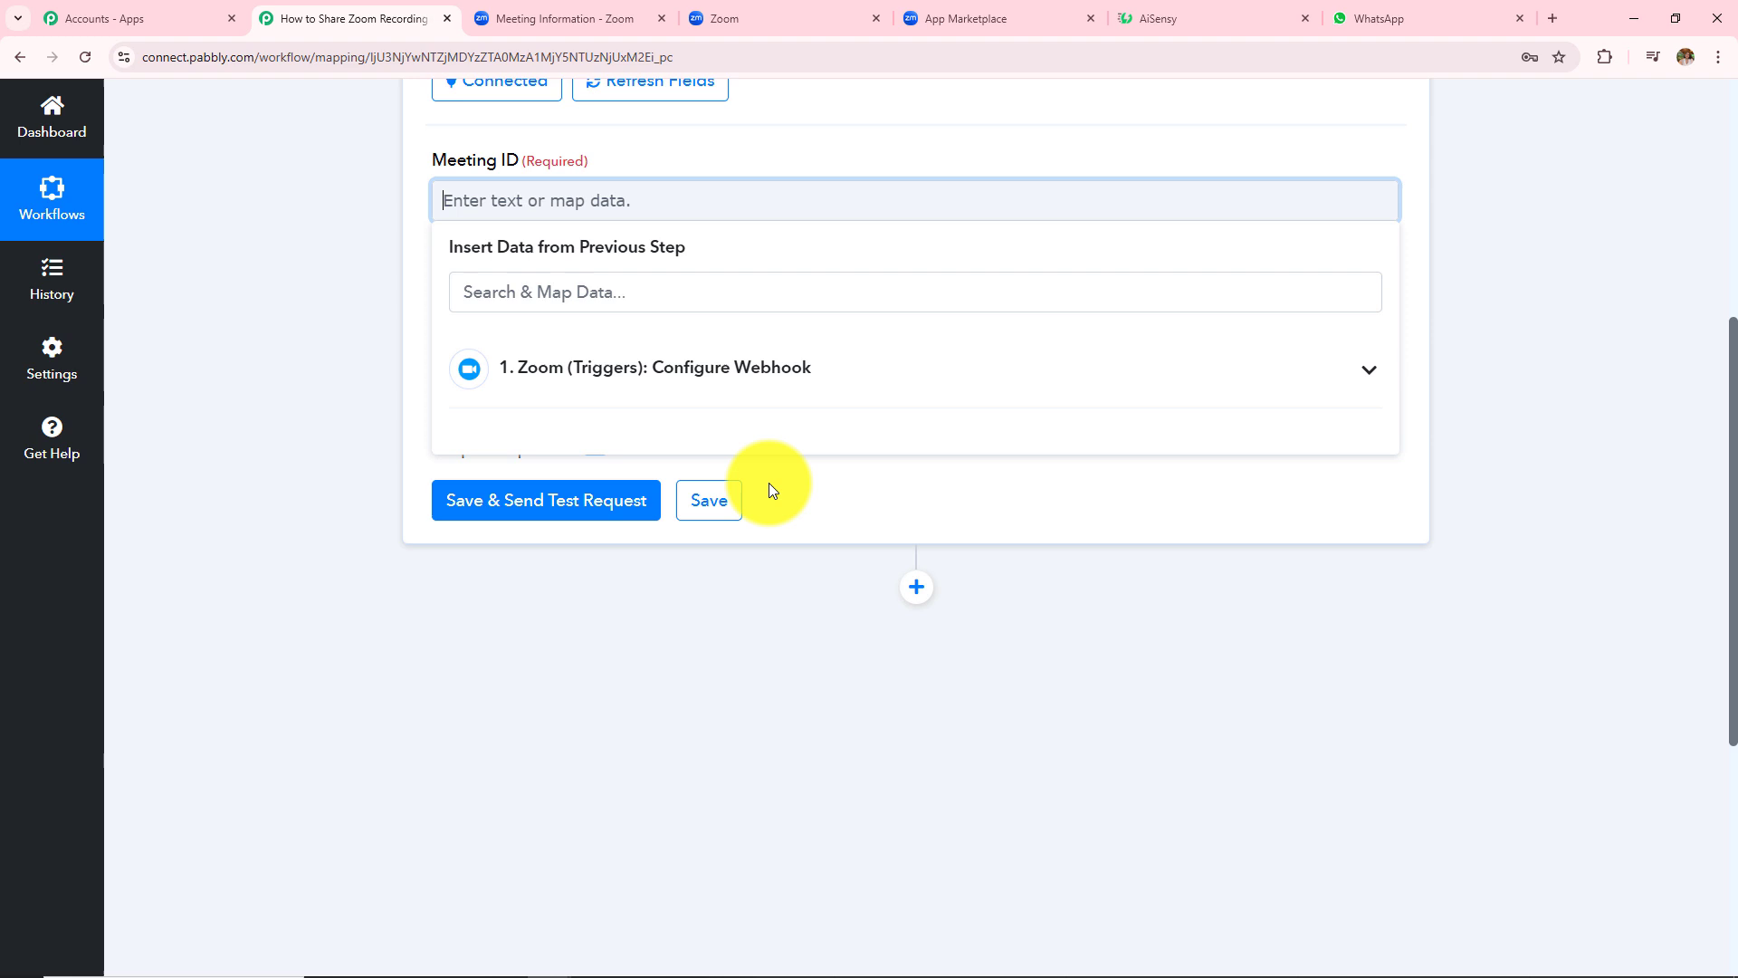
{"action": "left_click", "coordinate": [557, 384]}
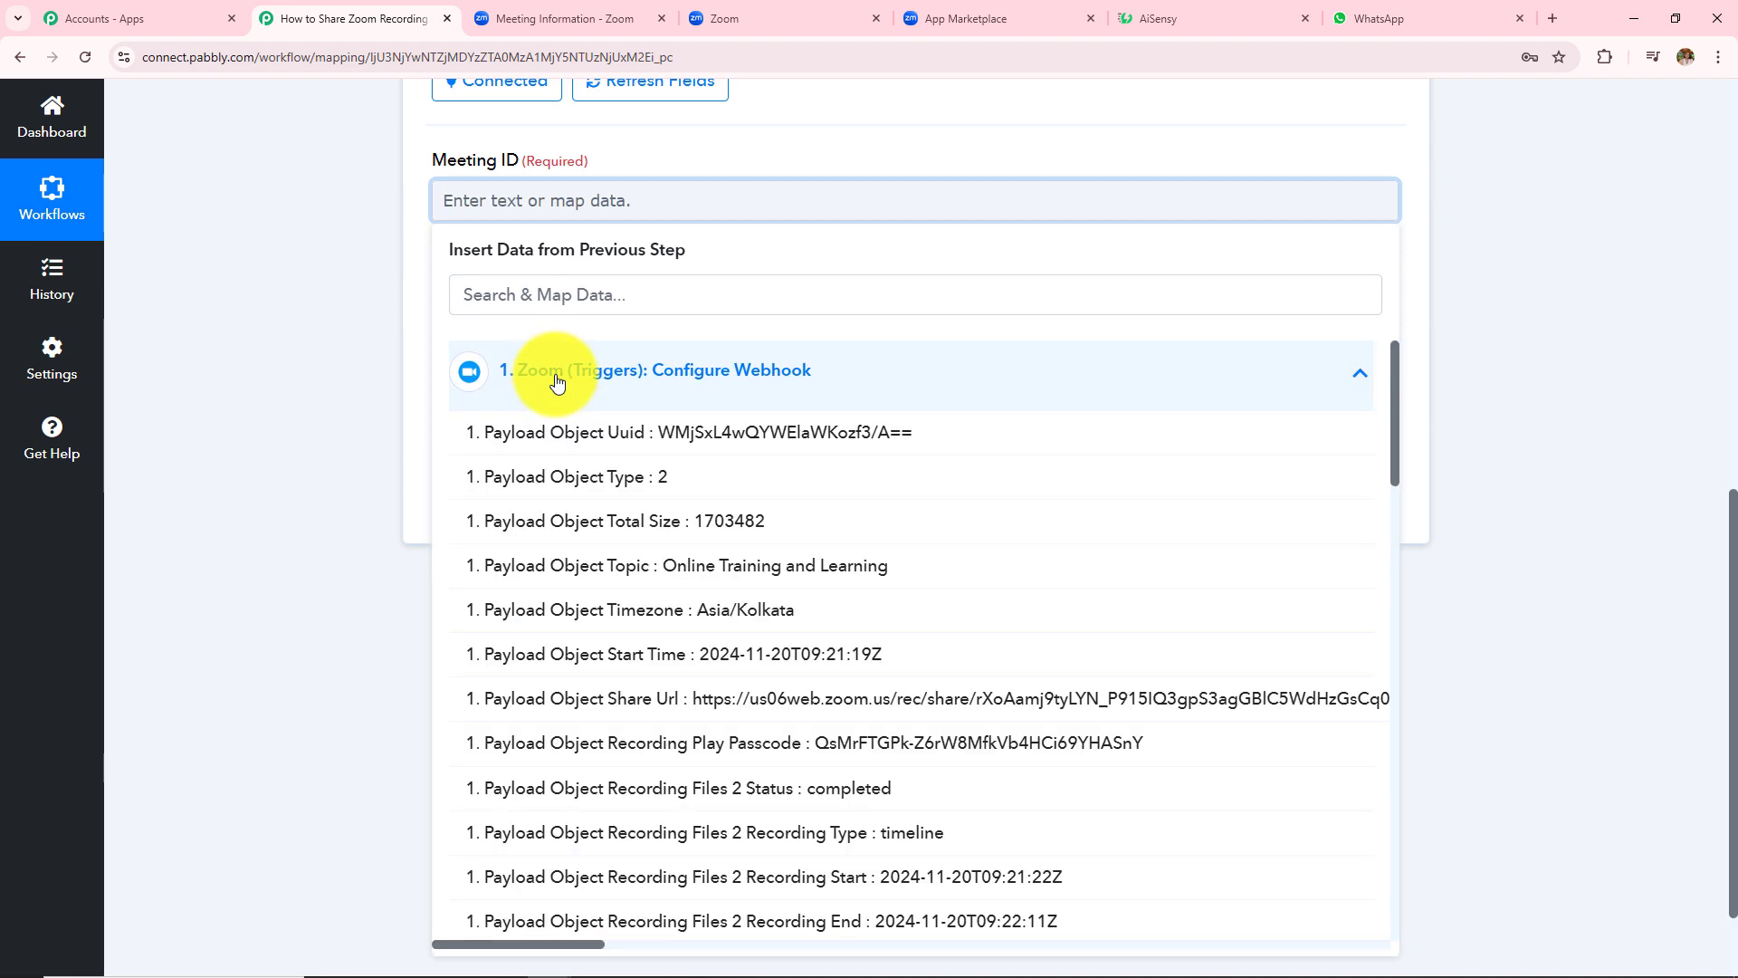
{"action": "left_click", "coordinate": [569, 295]}
{"action": "type", "text": "payload"}
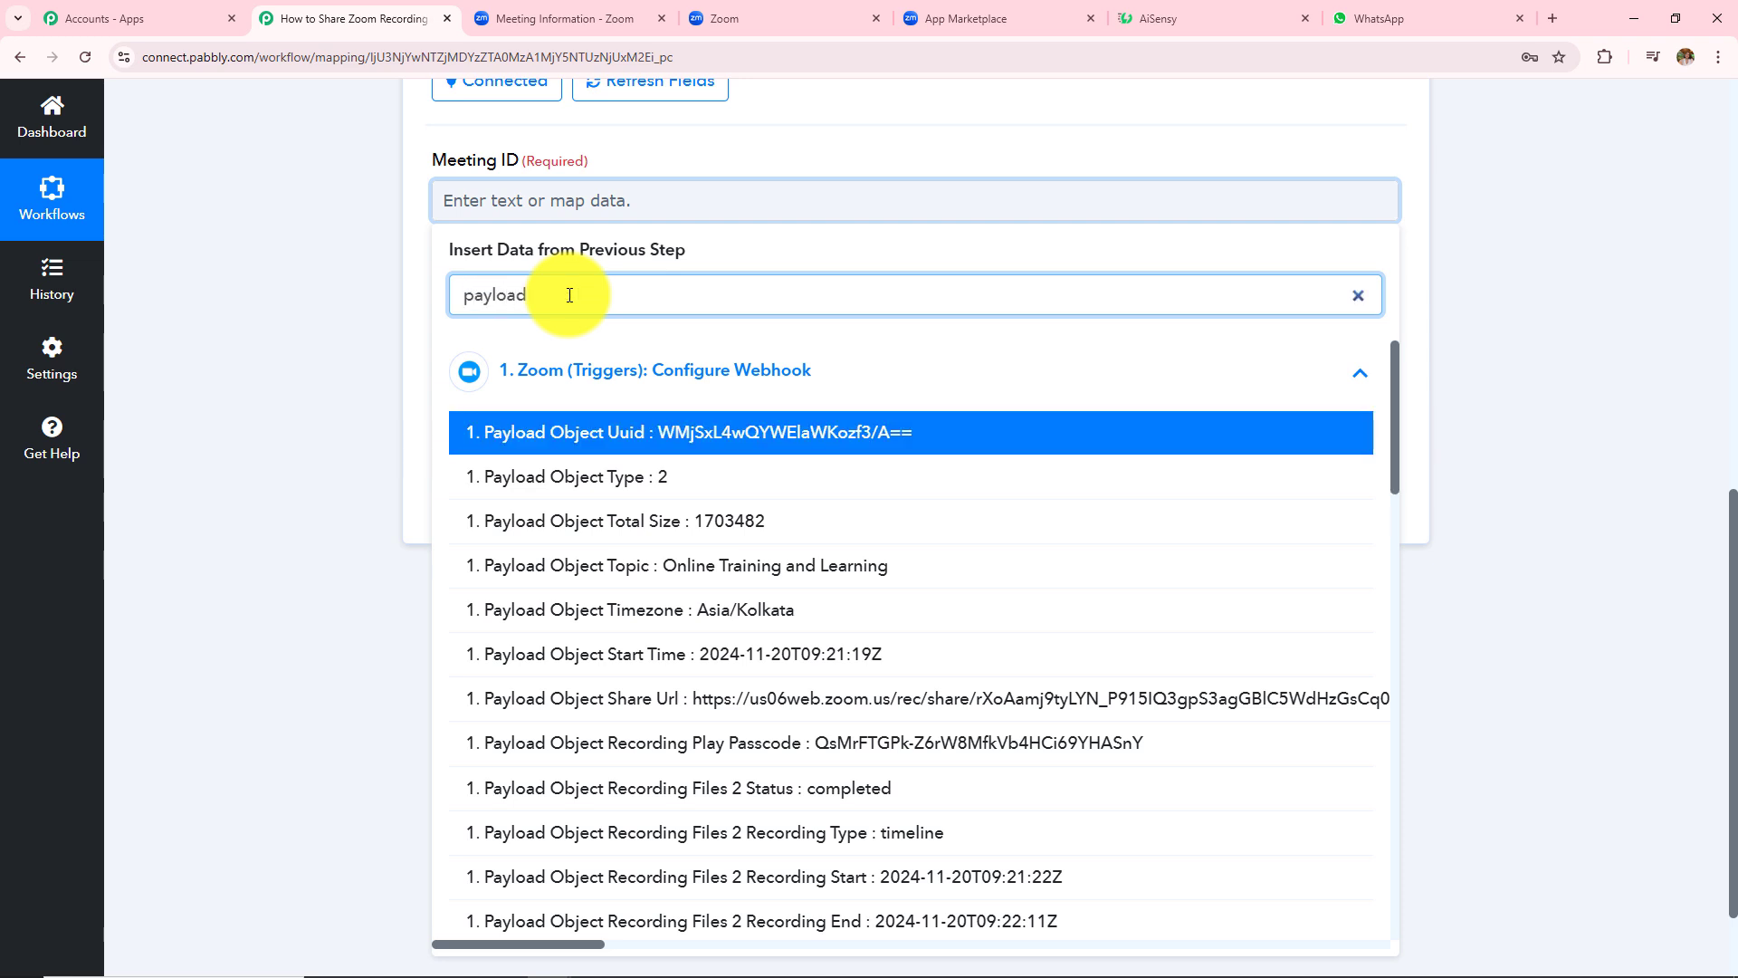
{"action": "type", "text": " object id"}
{"action": "left_click", "coordinate": [628, 433]}
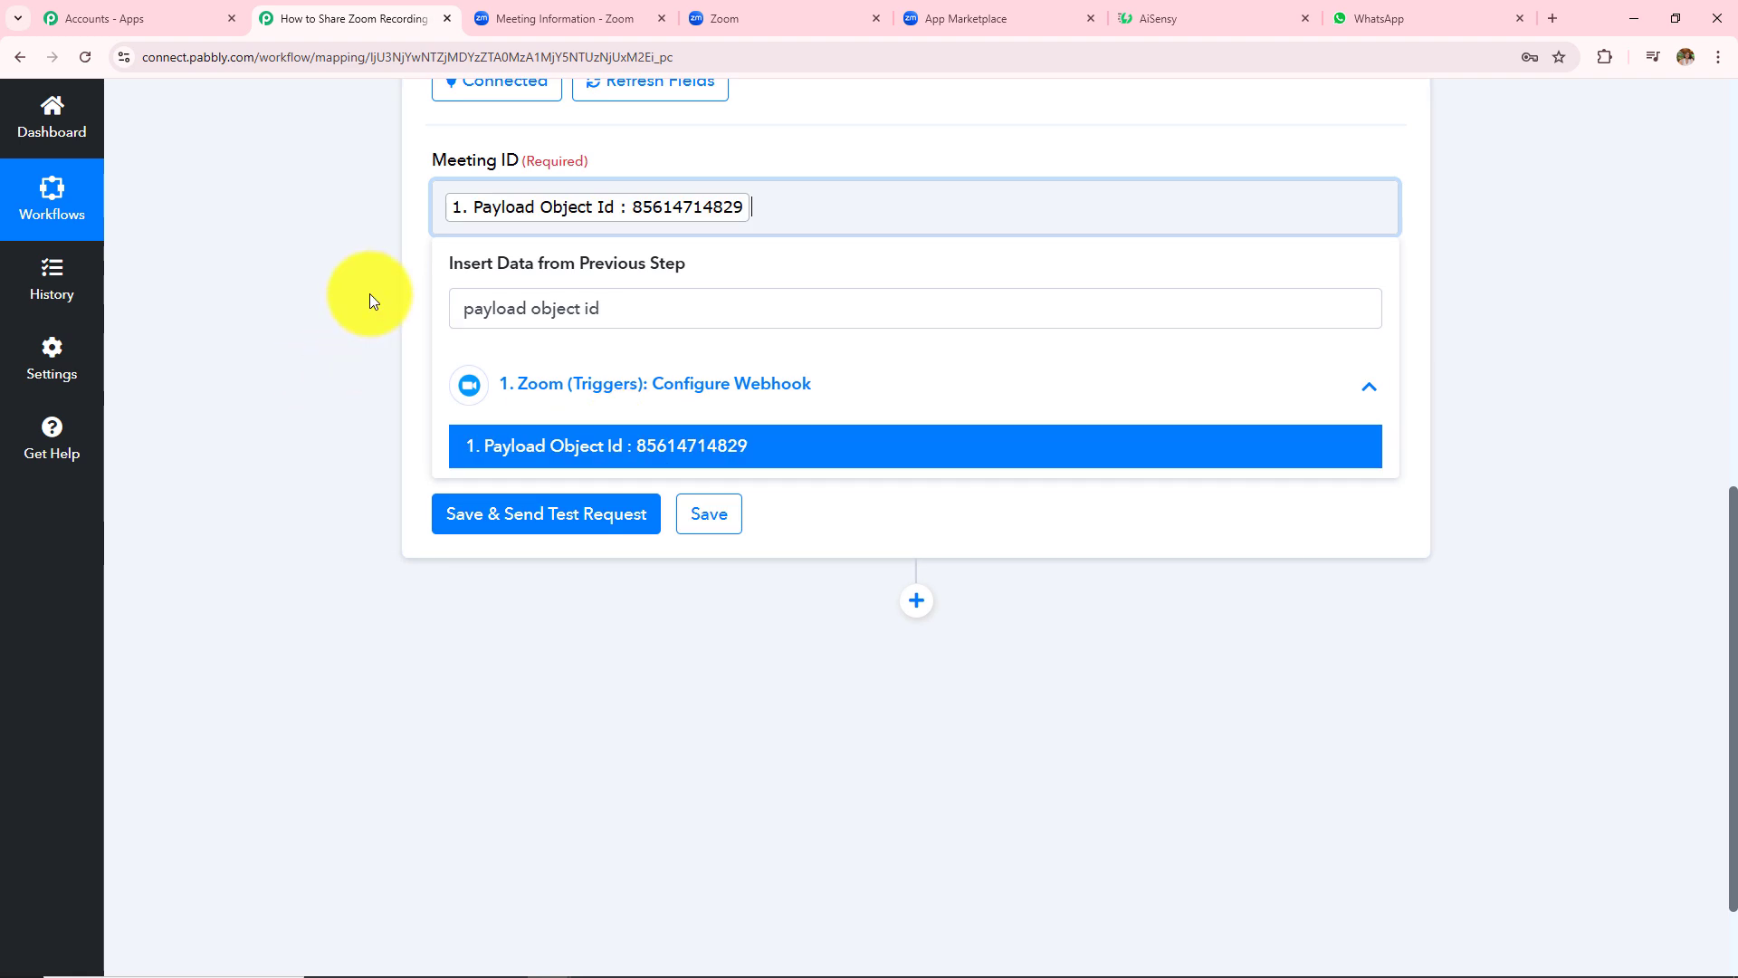
{"action": "left_click", "coordinate": [318, 273]}
{"action": "scroll", "coordinate": [322, 279], "scroll_direction": "up", "scroll_amount": 2}
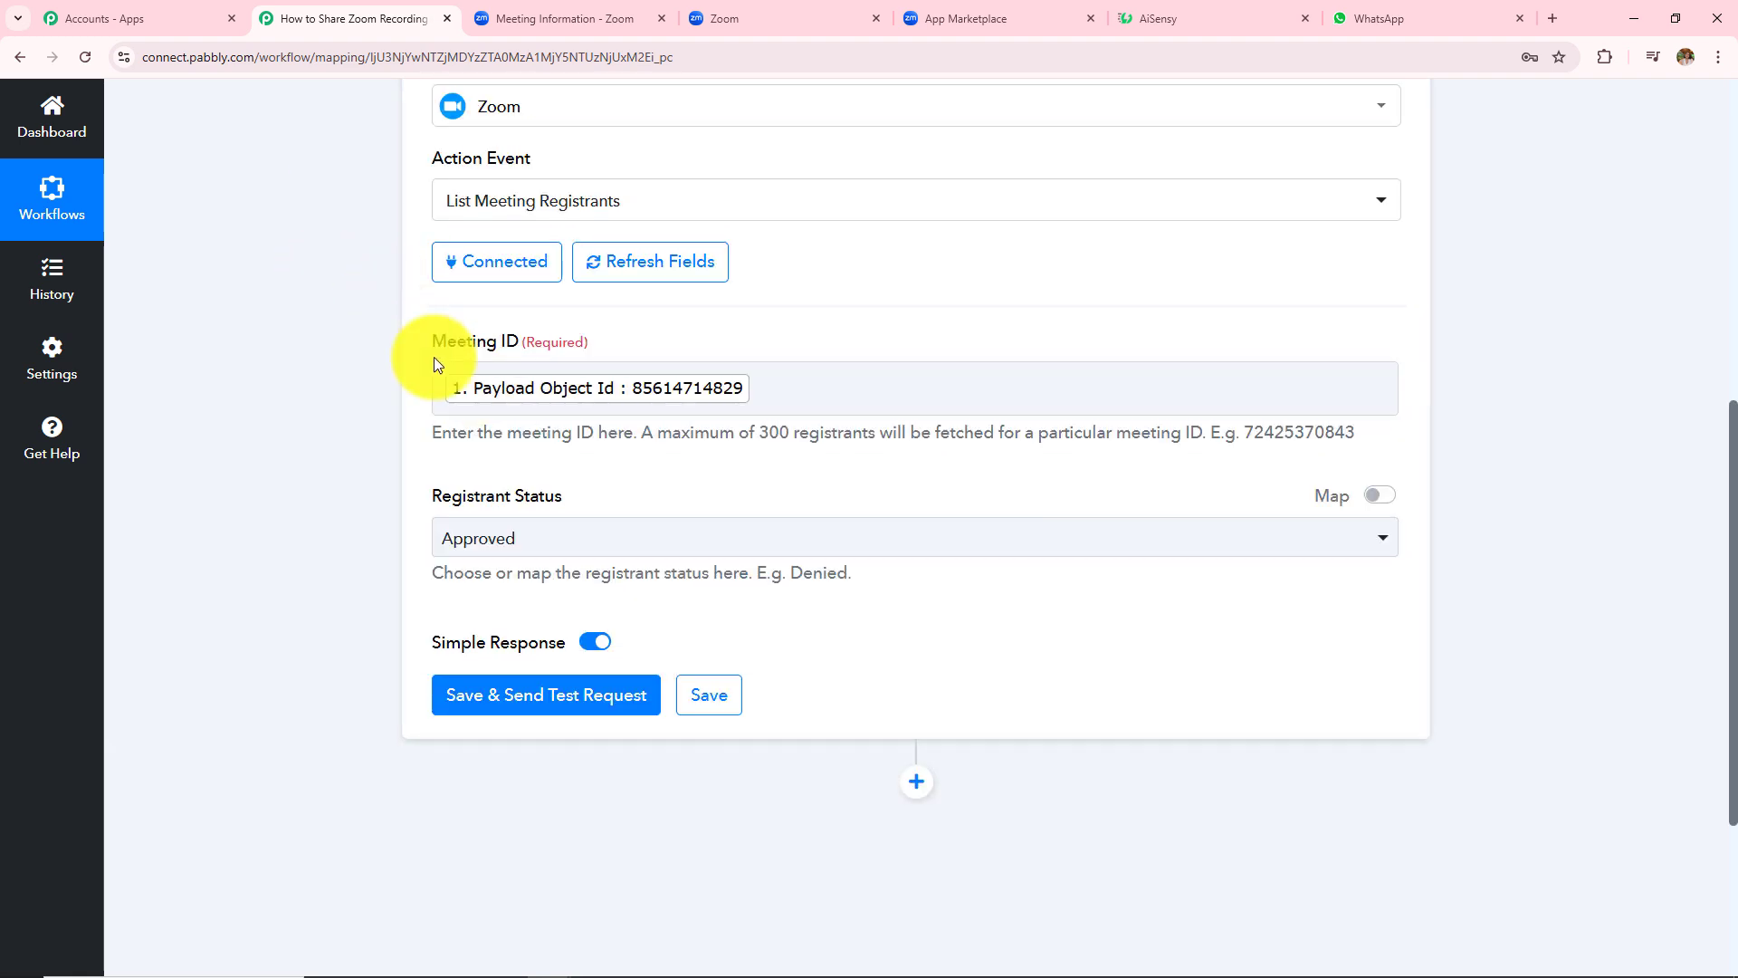
- Edit the Meeting ID field's mapped value, entering 85 alongside it
{"action": "left_click_drag", "start_coordinate": [425, 340], "coordinate": [361, 366]}
{"action": "left_click", "coordinate": [835, 427]}
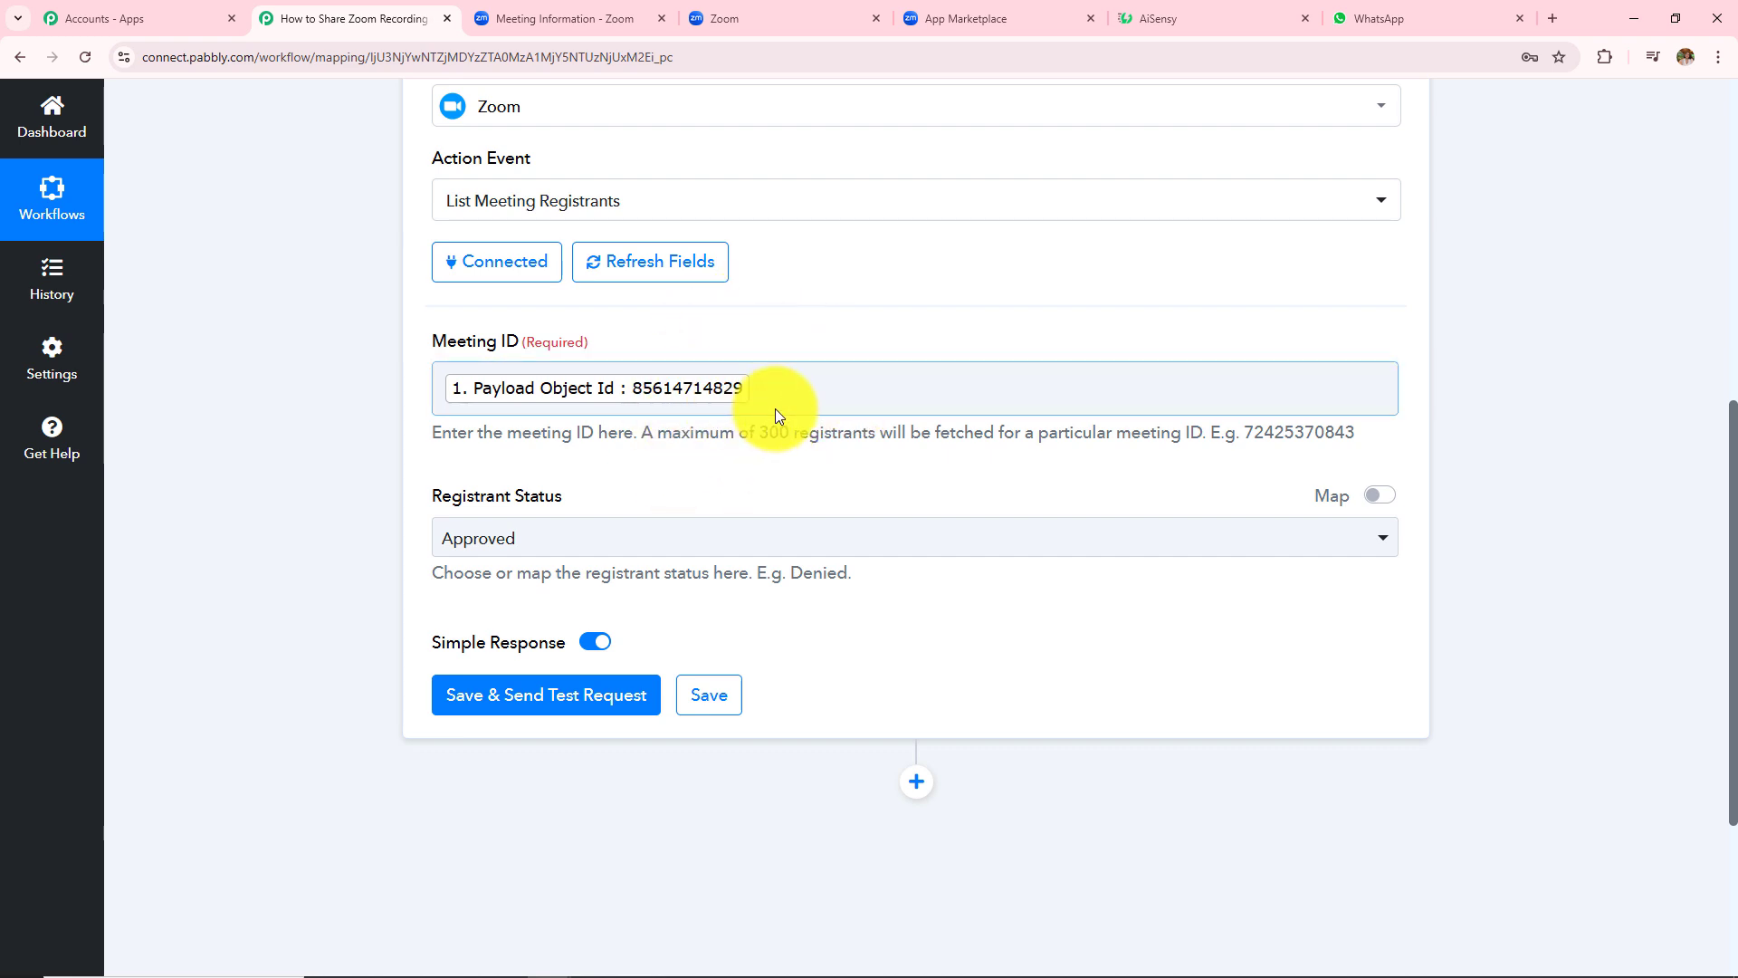
{"action": "left_click", "coordinate": [671, 389]}
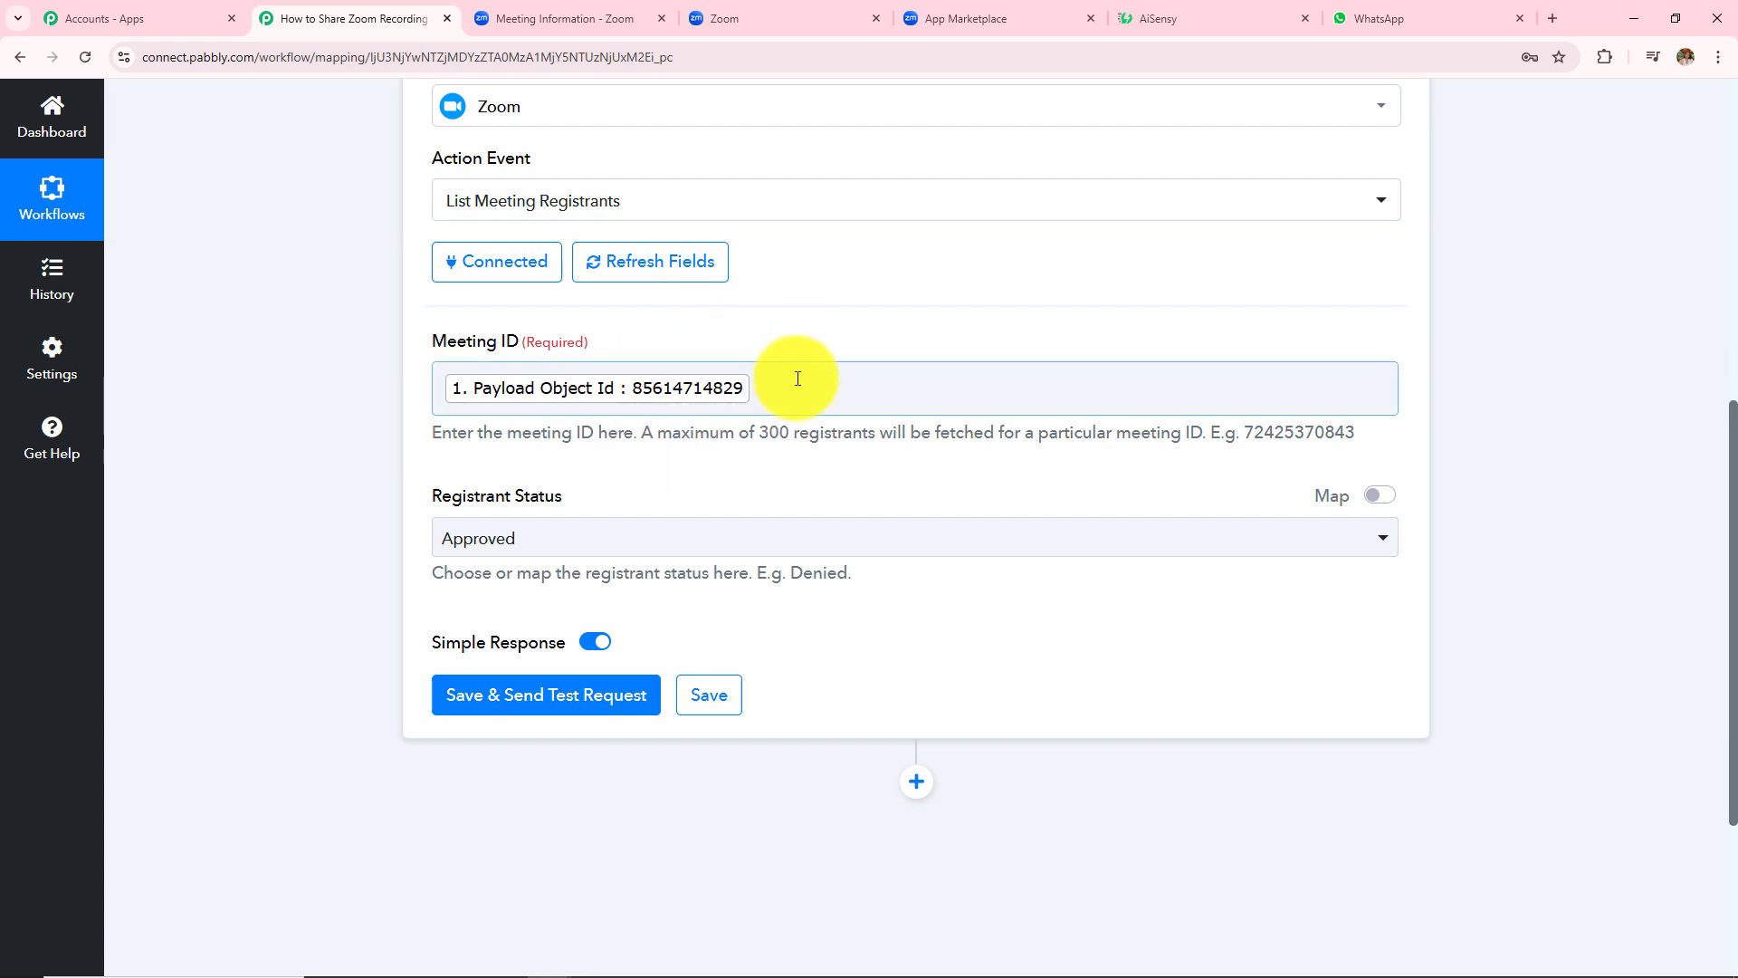
{"action": "scroll", "coordinate": [787, 399], "scroll_direction": "up", "scroll_amount": 1}
{"action": "left_click", "coordinate": [819, 483]}
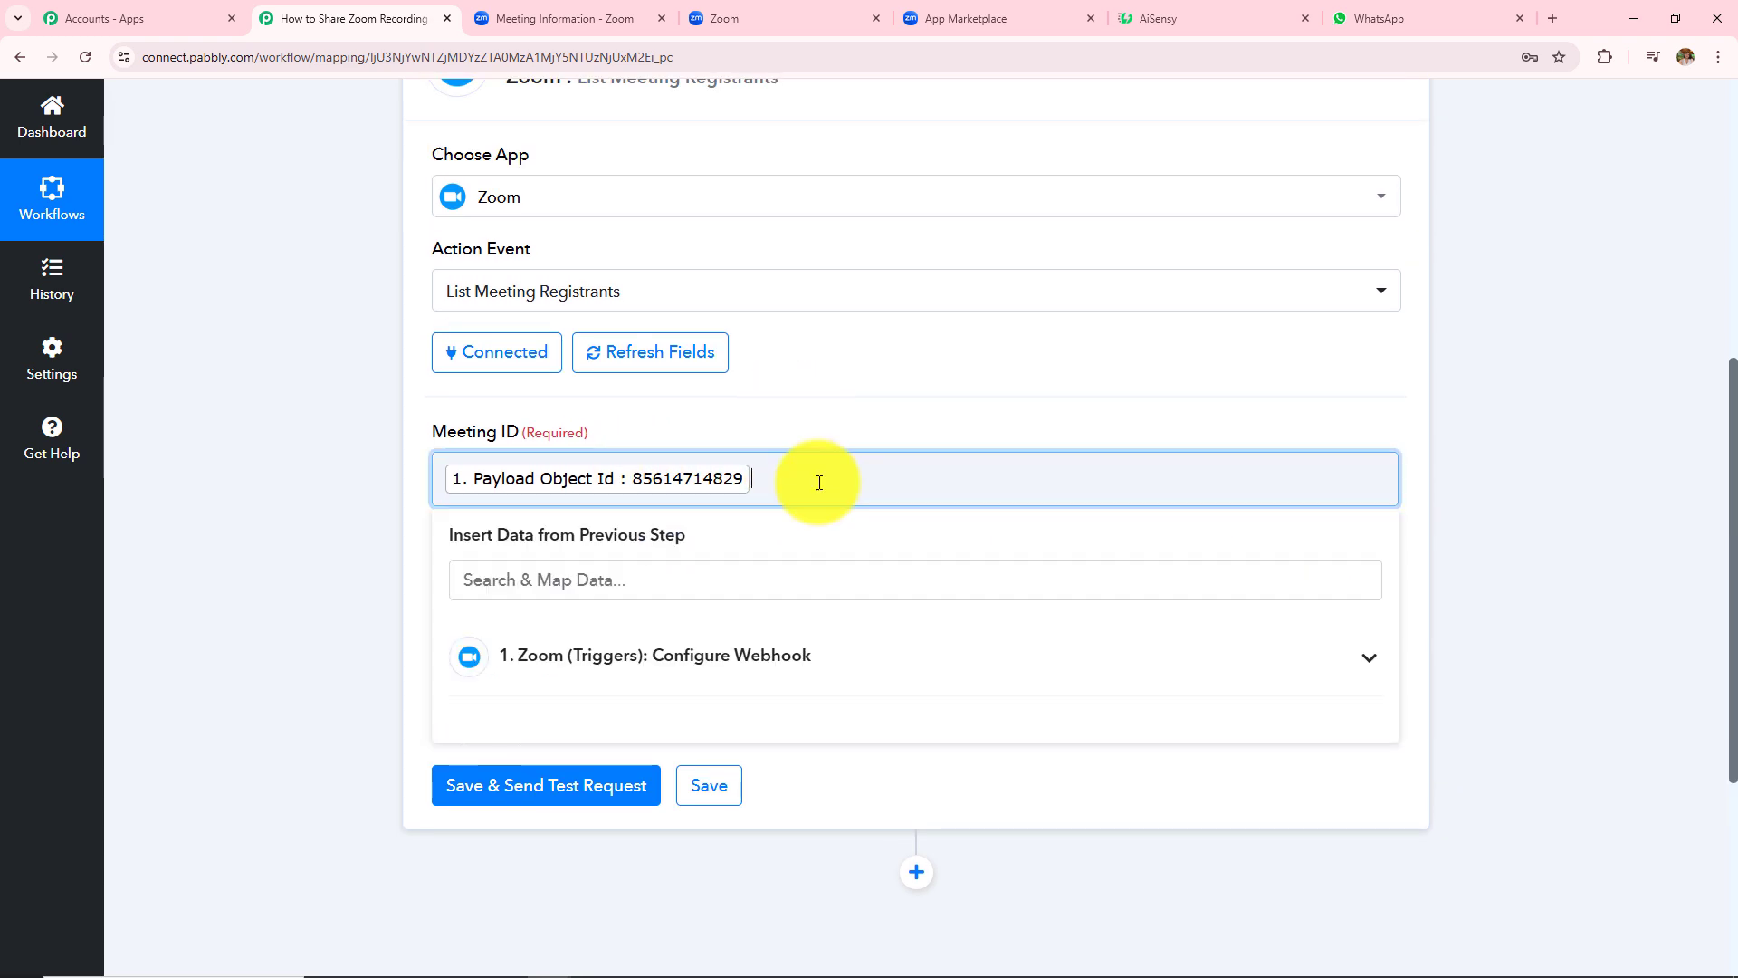
{"action": "type", "text": "85"}
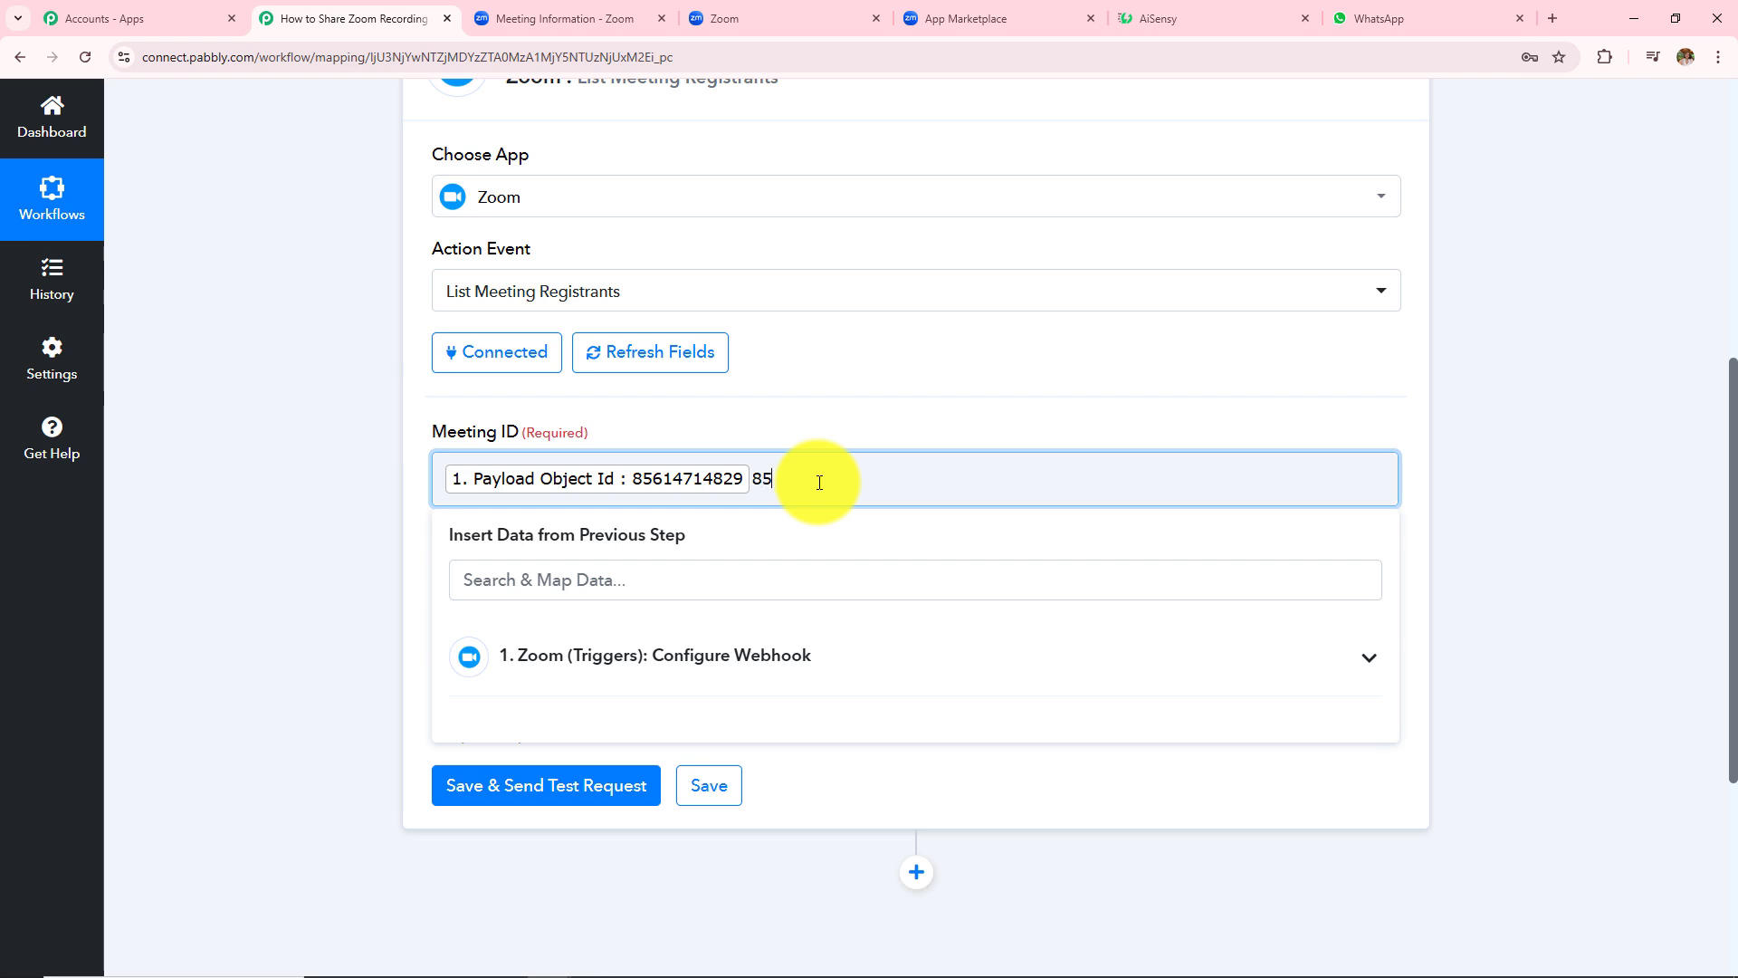
{"action": "scroll", "coordinate": [730, 307], "scroll_direction": "up", "scroll_amount": 4}
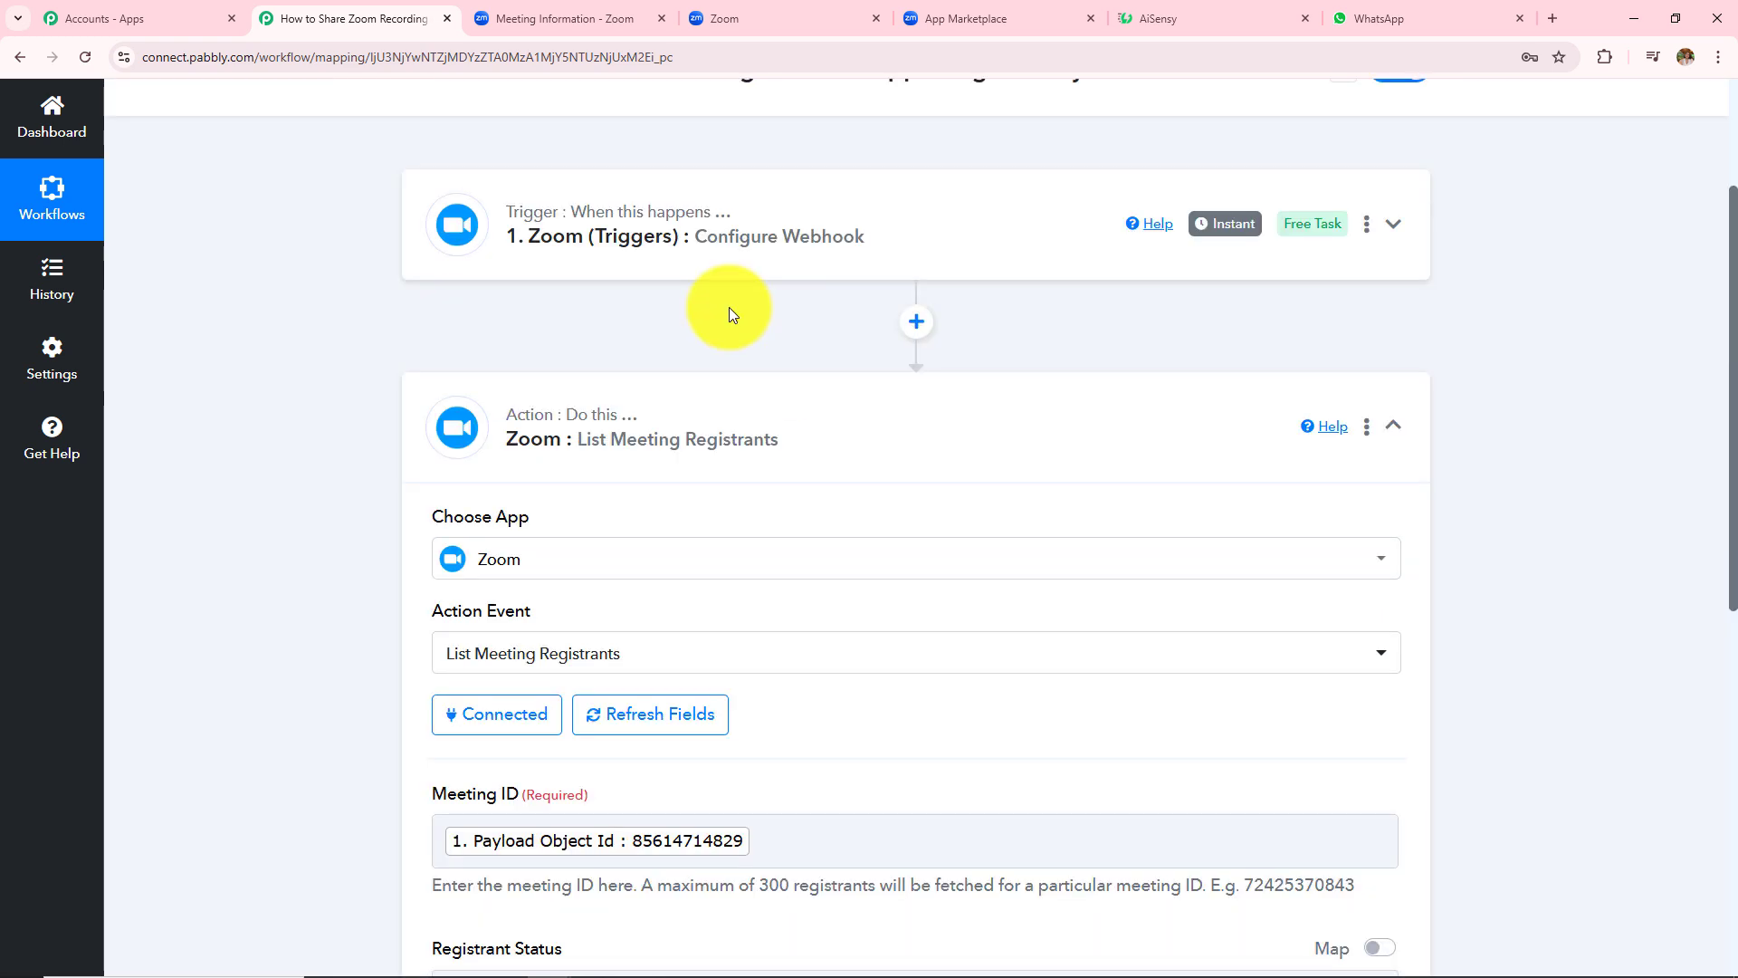
{"action": "scroll", "coordinate": [714, 364], "scroll_direction": "down", "scroll_amount": 4}
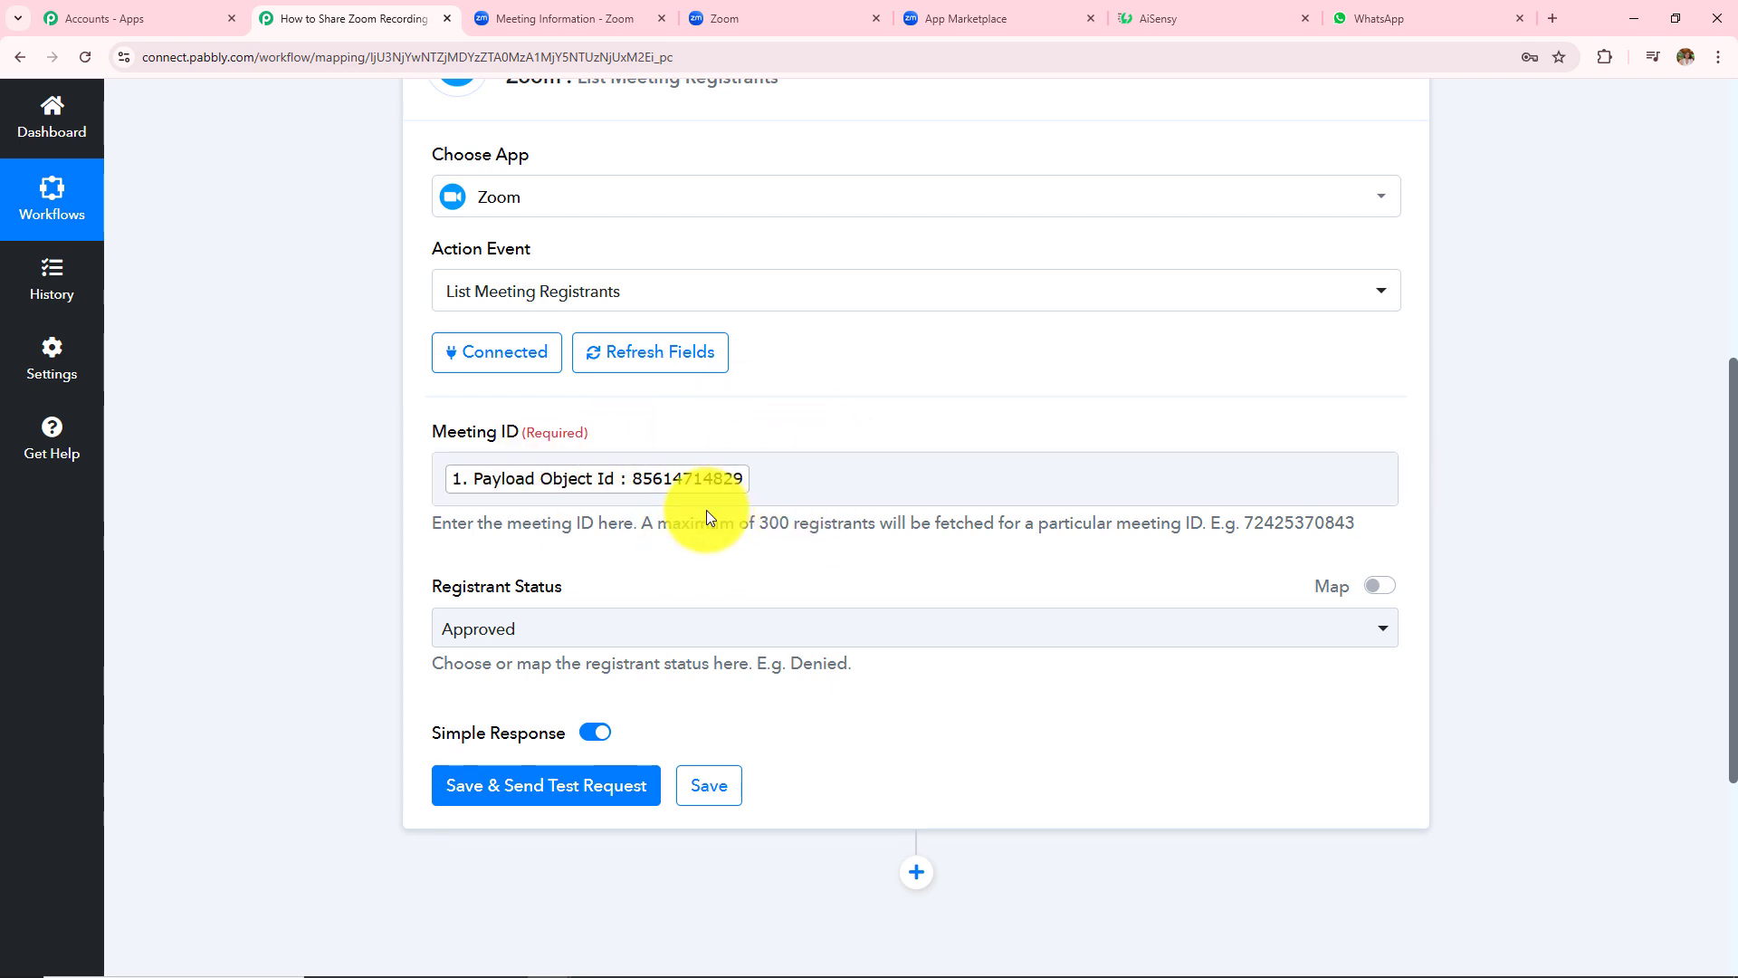
{"action": "left_click", "coordinate": [789, 479]}
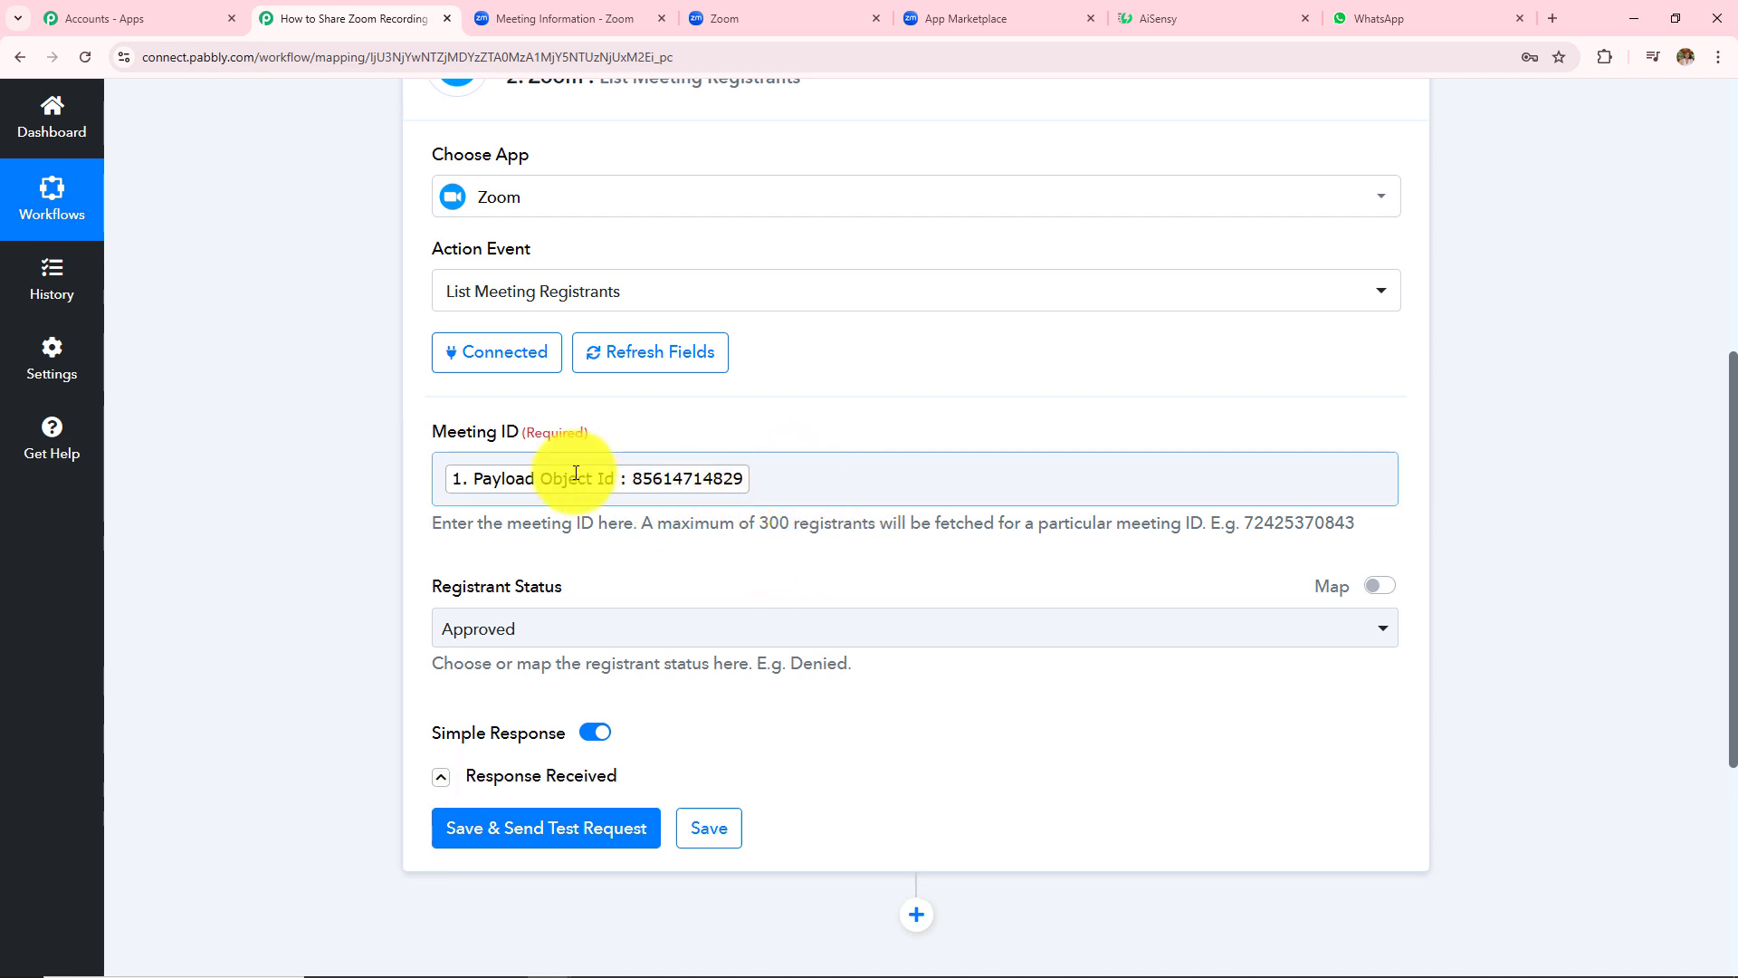
{"action": "left_click", "coordinate": [787, 431]}
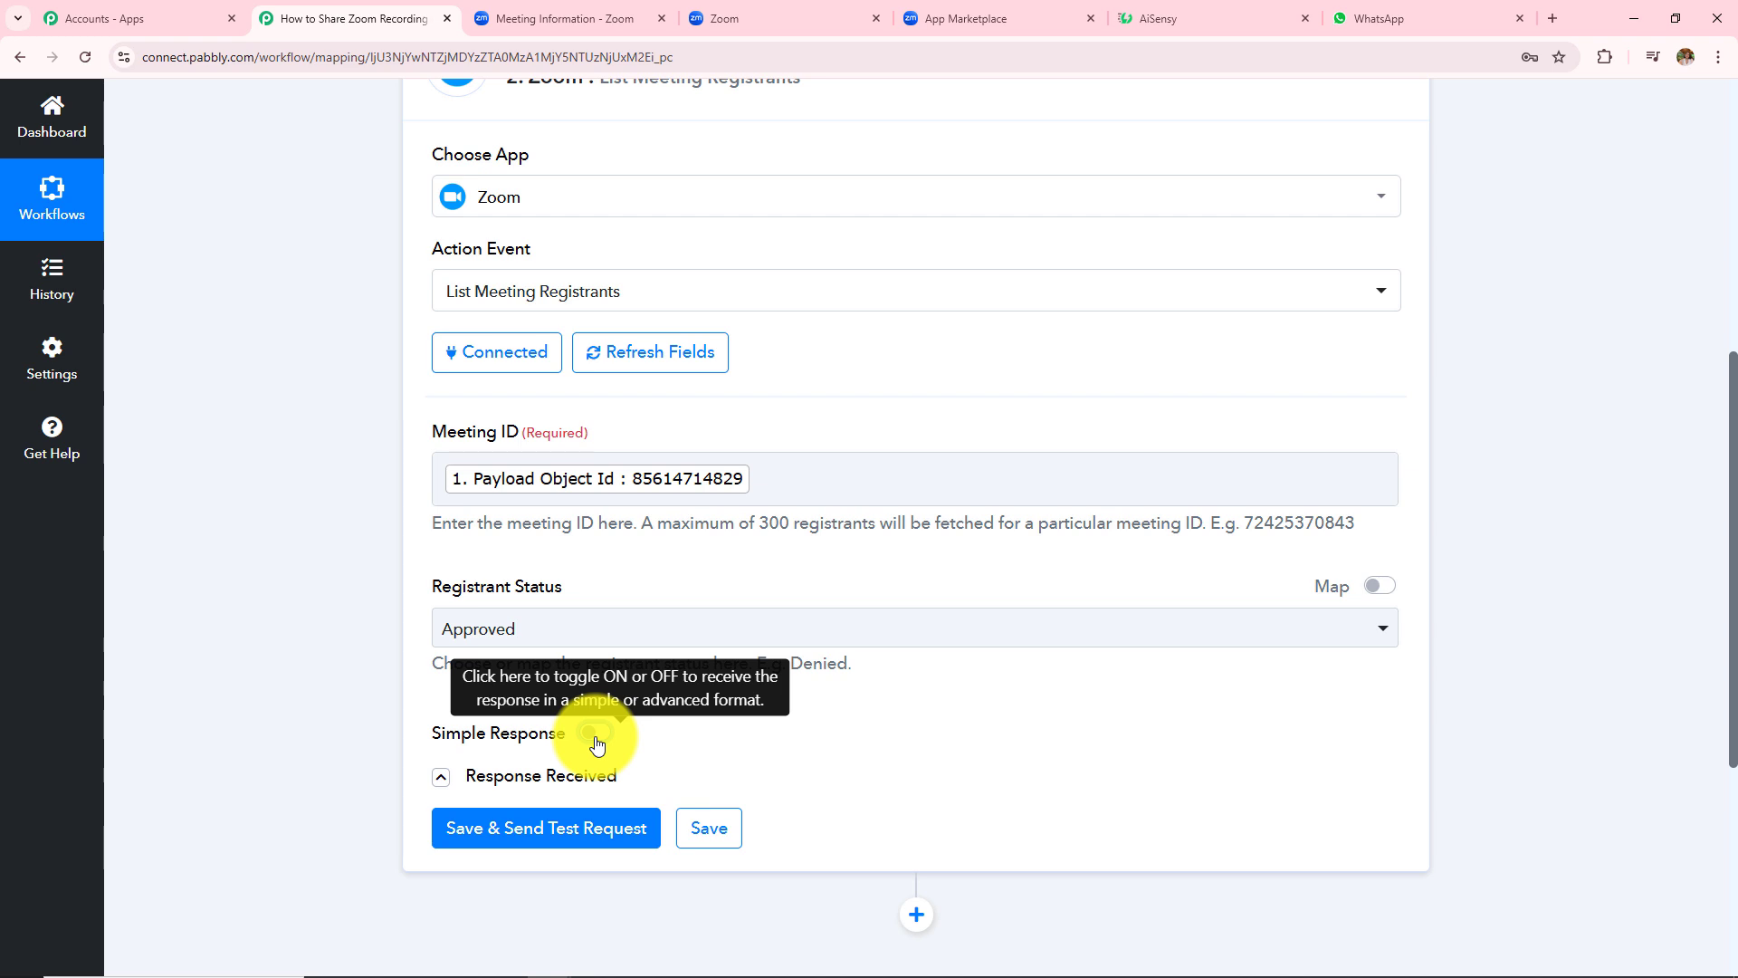
- Test the step and scroll through the returned Registrants value showing Total Records 2
{"action": "left_click", "coordinate": [574, 838]}
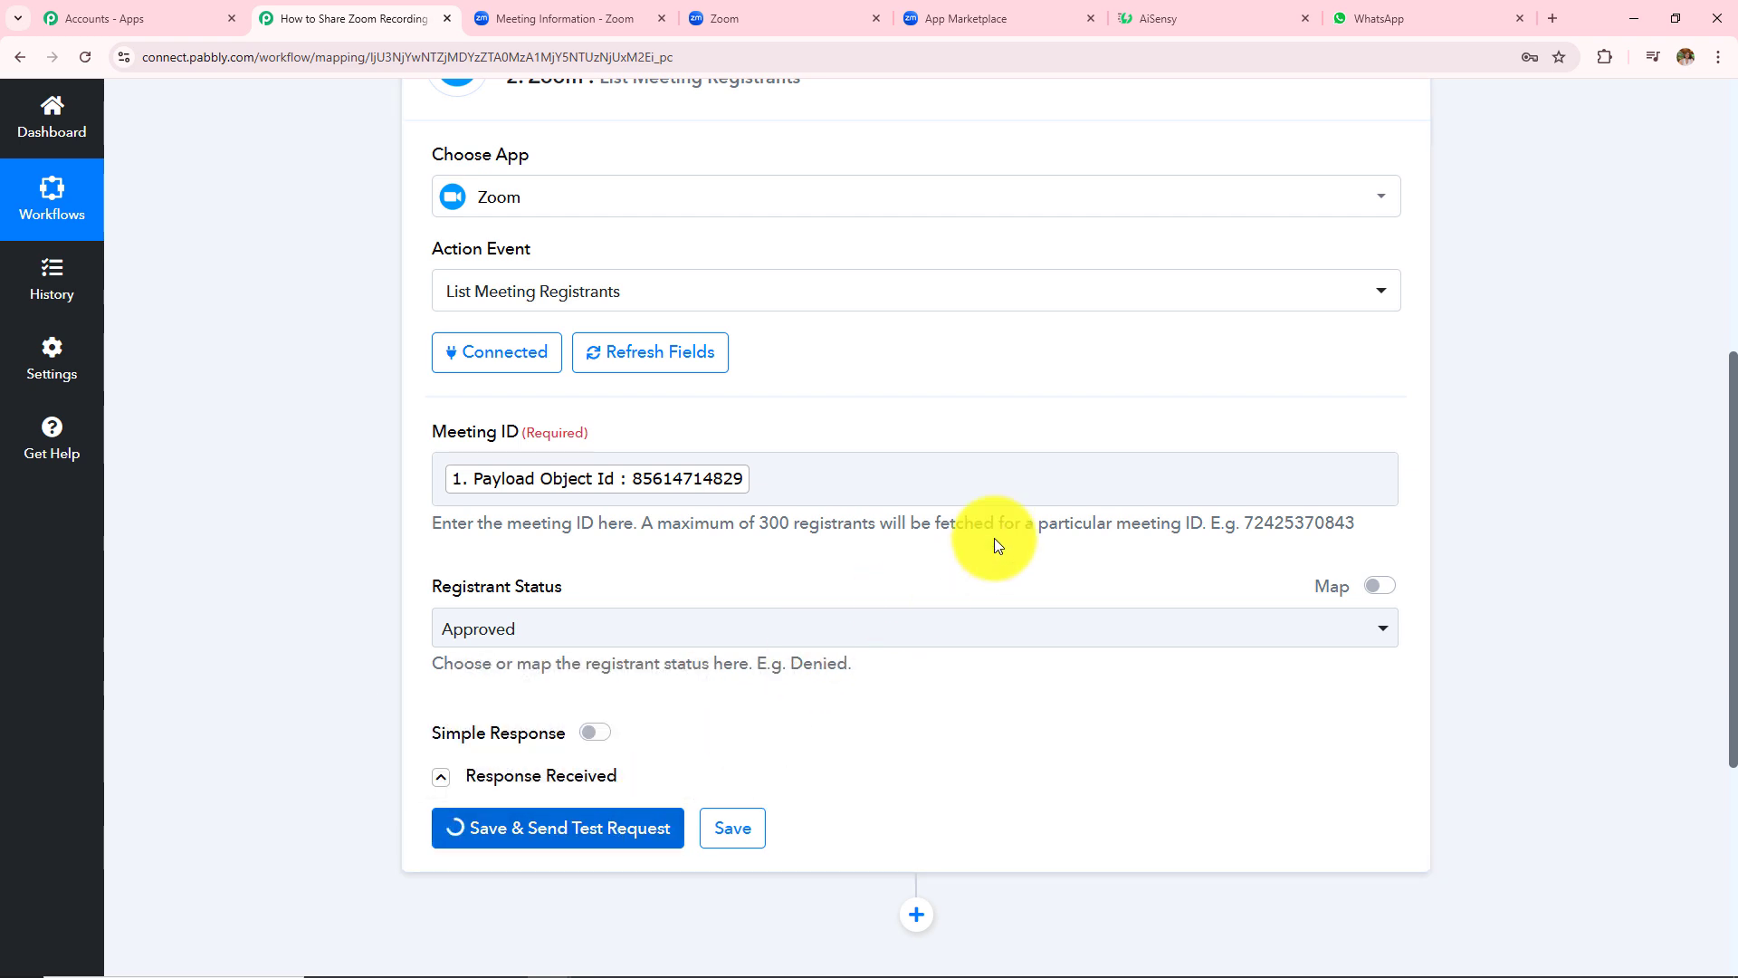
{"action": "scroll", "coordinate": [1089, 417], "scroll_direction": "down", "scroll_amount": 4}
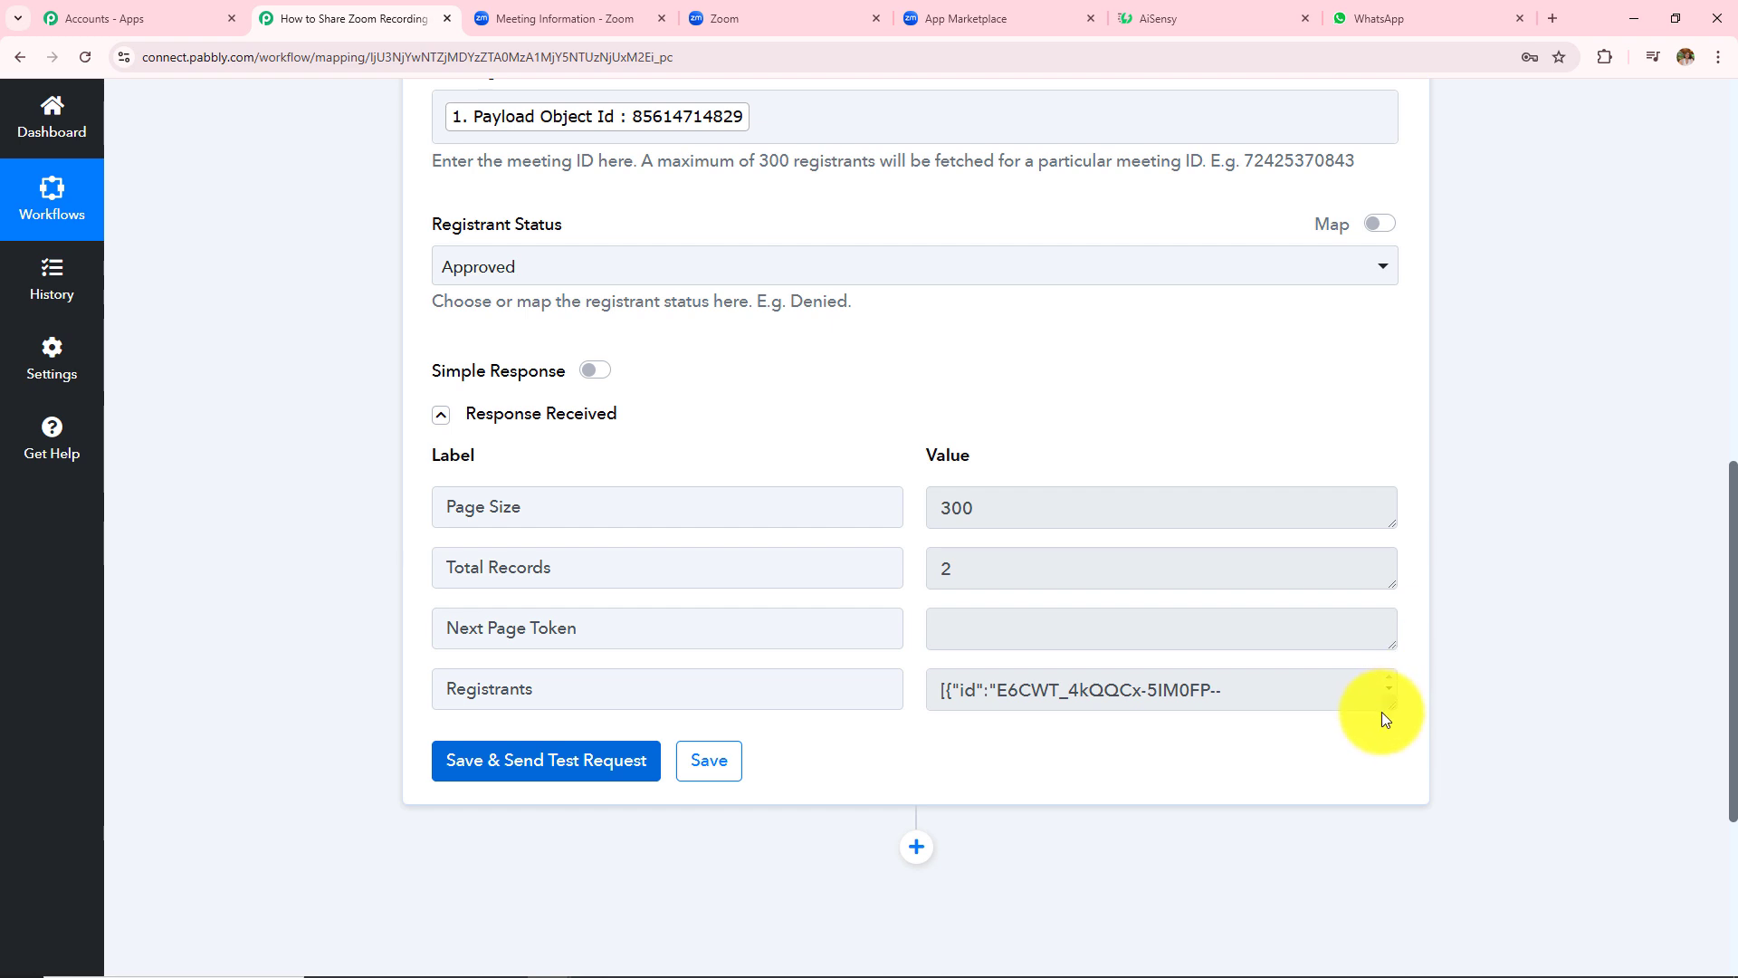
{"action": "left_click_drag", "start_coordinate": [1388, 706], "coordinate": [1392, 924]}
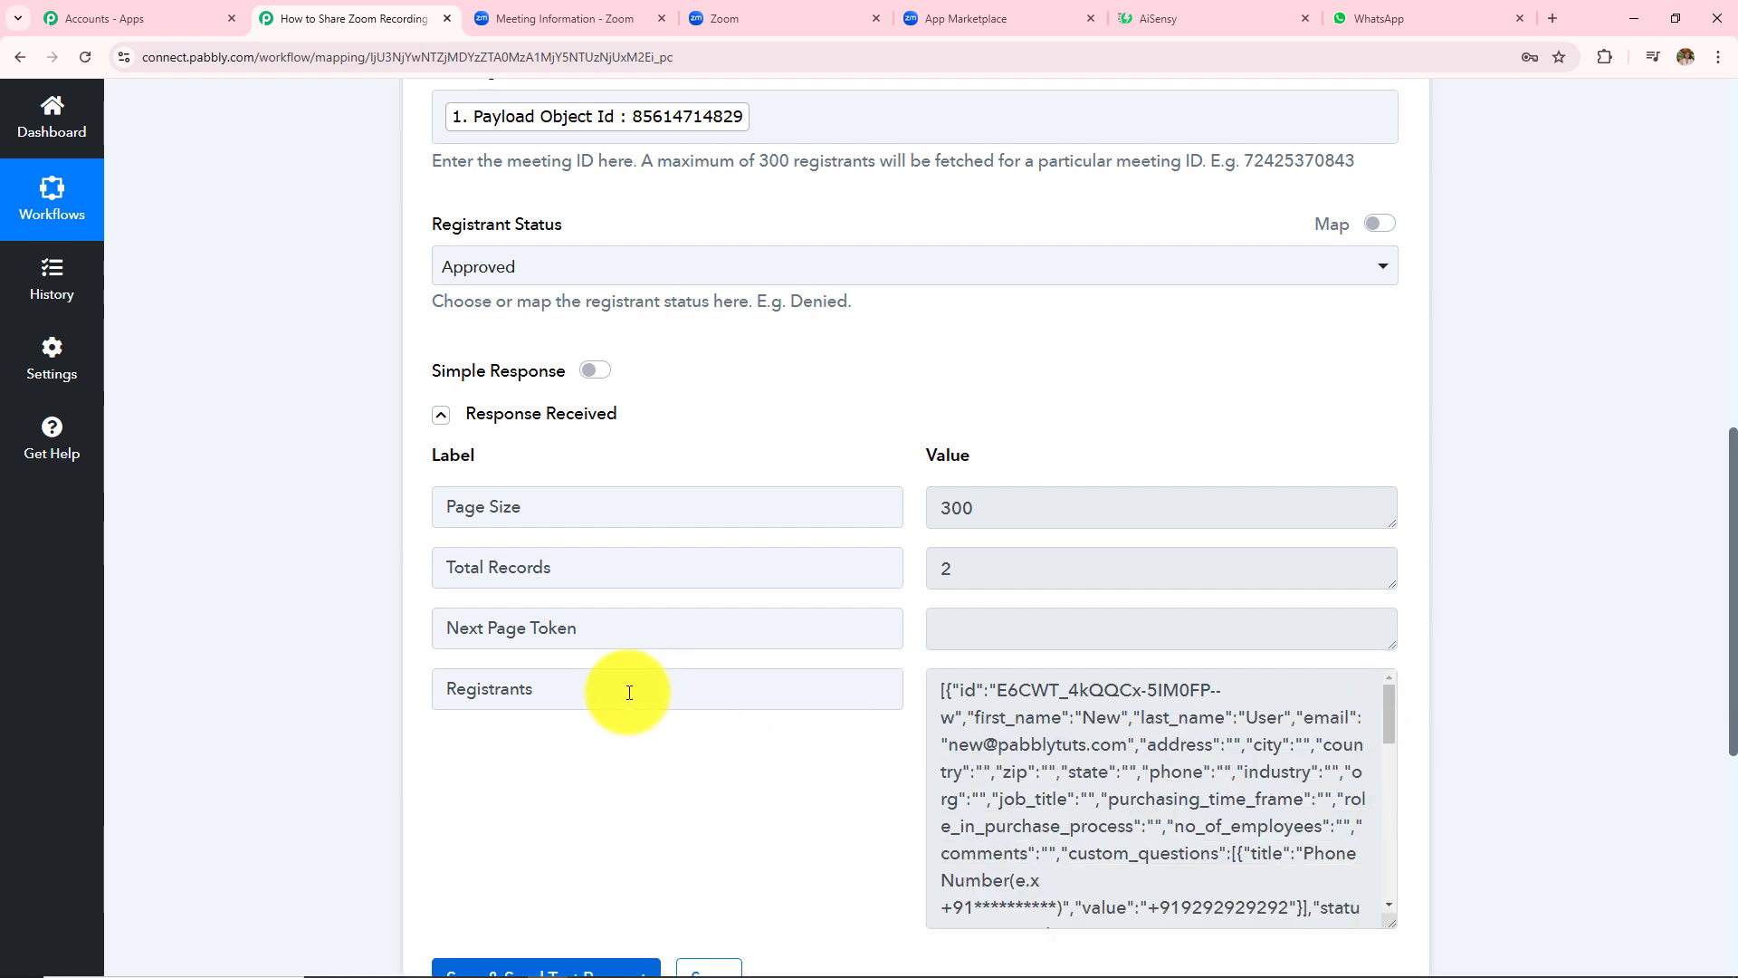
{"action": "left_click_drag", "start_coordinate": [629, 692], "coordinate": [233, 698]}
{"action": "scroll", "coordinate": [1511, 461], "scroll_direction": "down", "scroll_amount": 2}
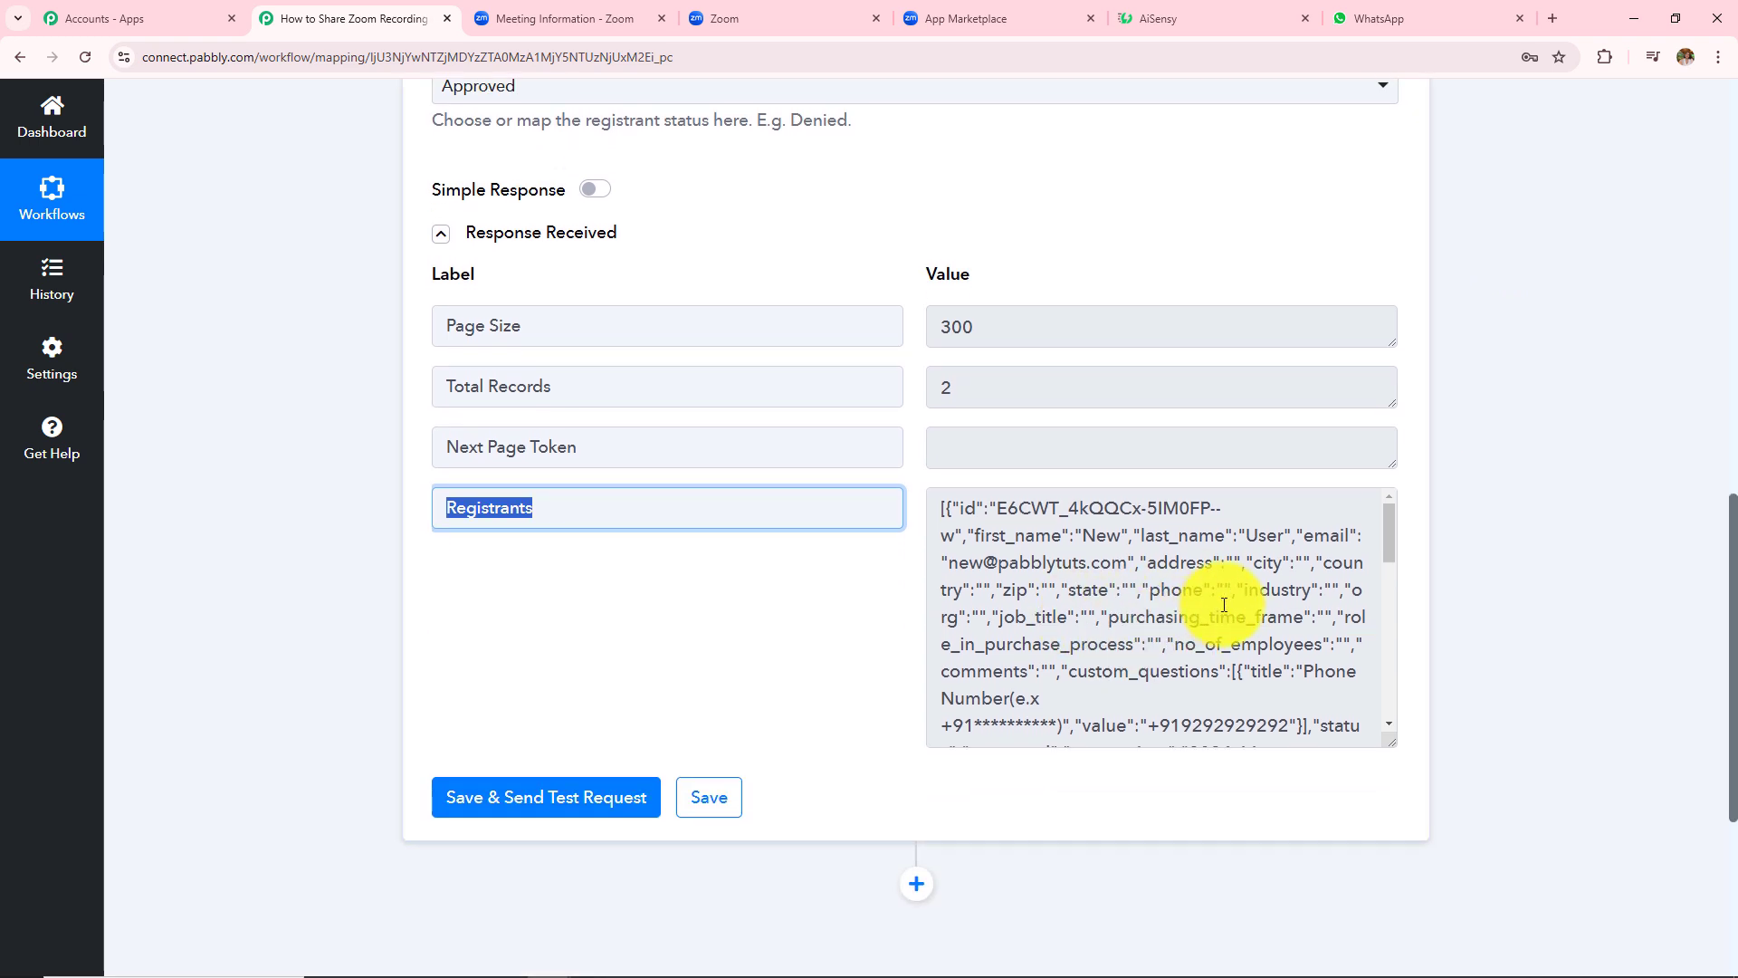
{"action": "scroll", "coordinate": [1204, 606], "scroll_direction": "down", "scroll_amount": 2}
{"action": "scroll", "coordinate": [1197, 660], "scroll_direction": "down", "scroll_amount": 5}
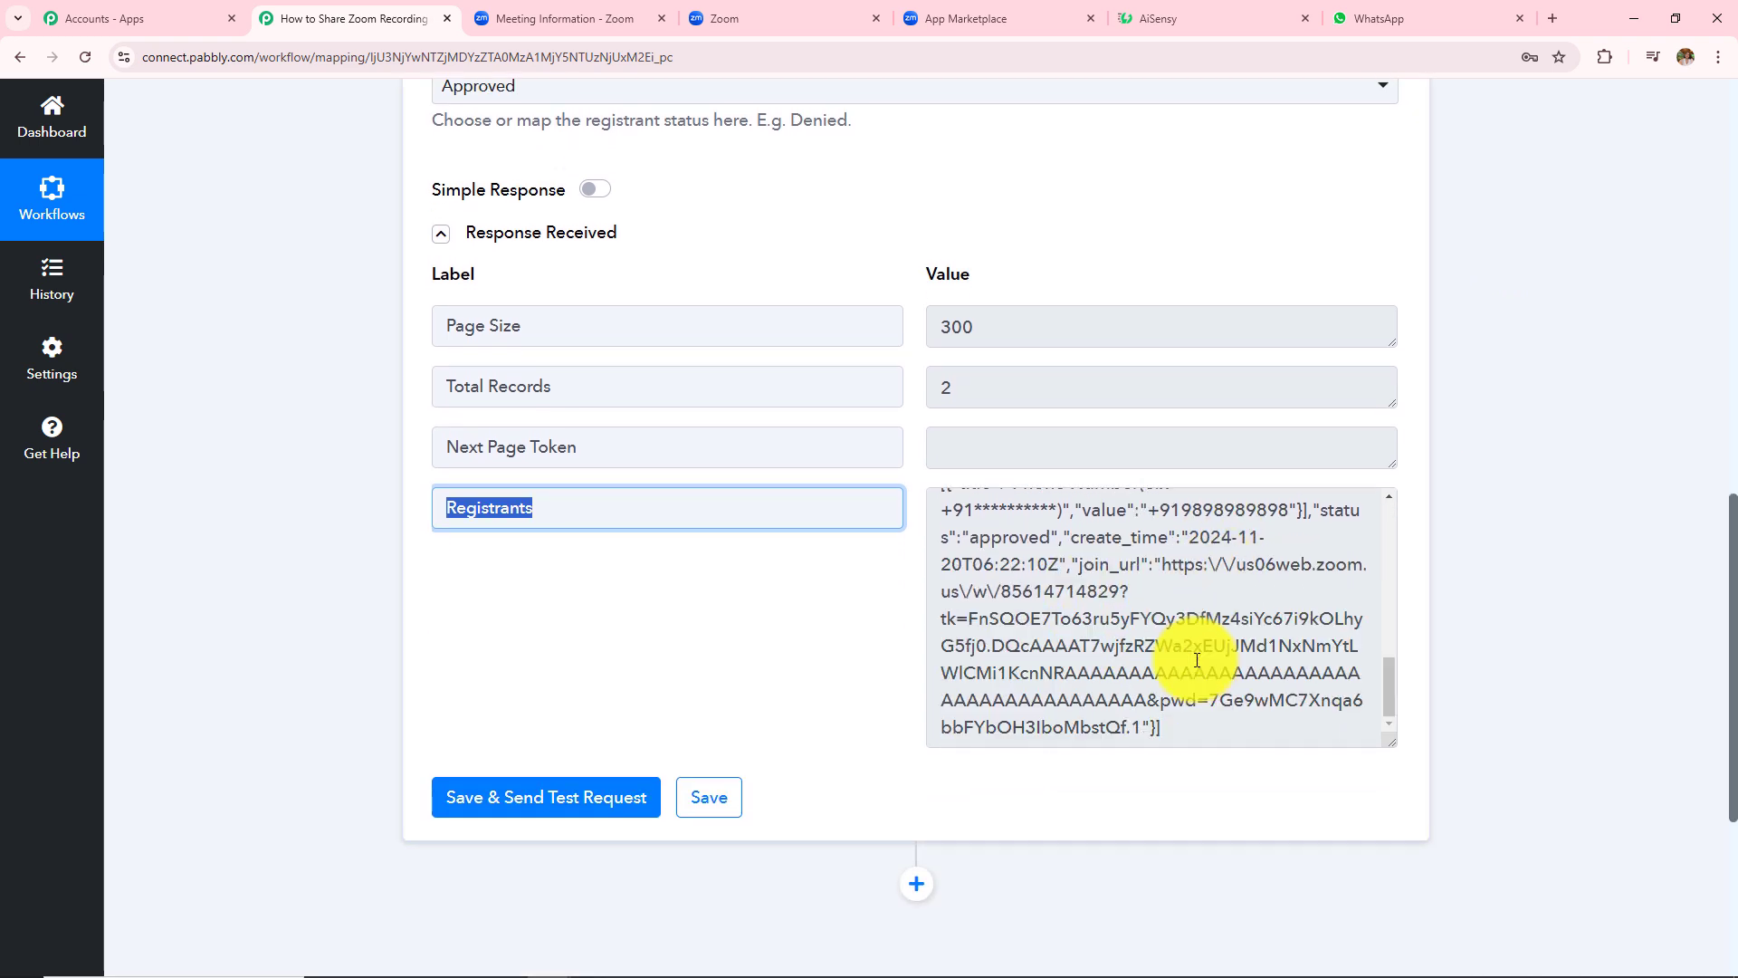
{"action": "scroll", "coordinate": [1167, 670], "scroll_direction": "up", "scroll_amount": 3}
{"action": "scroll", "coordinate": [1147, 643], "scroll_direction": "down", "scroll_amount": 2}
{"action": "scroll", "coordinate": [1117, 628], "scroll_direction": "up", "scroll_amount": 2}
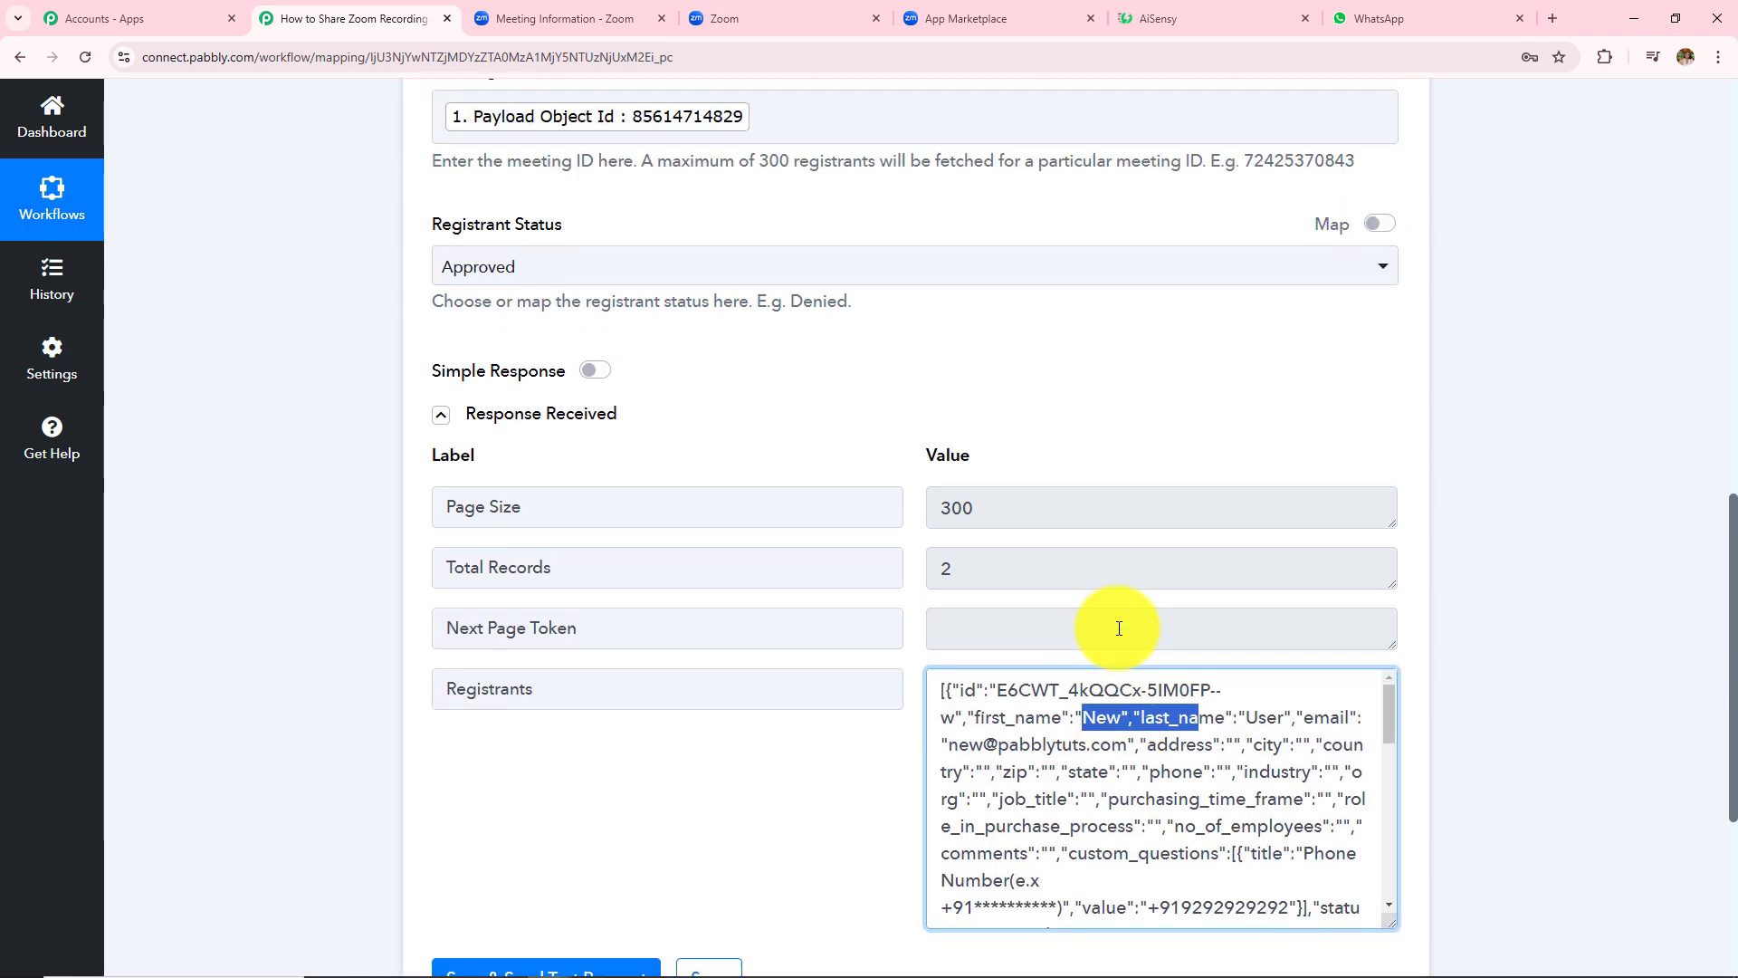
- Select the registrants' first names to inspect them, then scroll down to the + button
{"action": "left_click", "coordinate": [1121, 752]}
{"action": "left_click_drag", "start_coordinate": [1083, 721], "coordinate": [1177, 729]}
{"action": "scroll", "coordinate": [1168, 731], "scroll_direction": "down", "scroll_amount": 3}
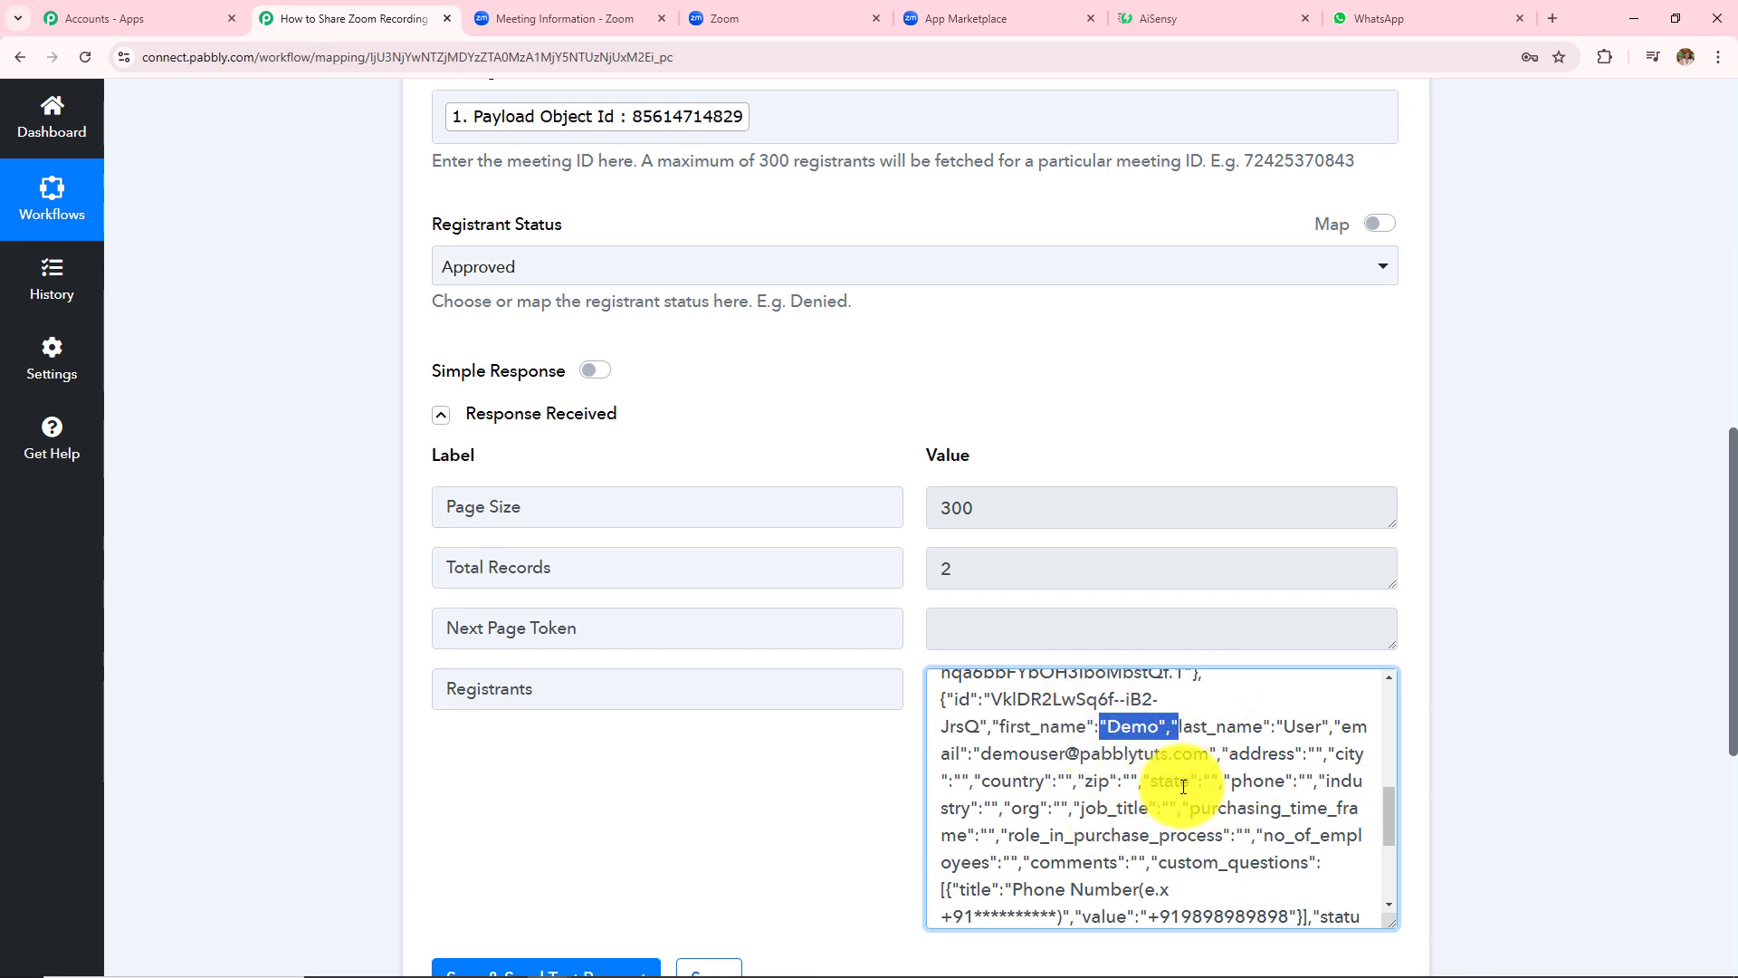
{"action": "left_click", "coordinate": [1586, 584]}
{"action": "scroll", "coordinate": [1452, 554], "scroll_direction": "down", "scroll_amount": 2}
{"action": "scroll", "coordinate": [1452, 554], "scroll_direction": "down", "scroll_amount": 4}
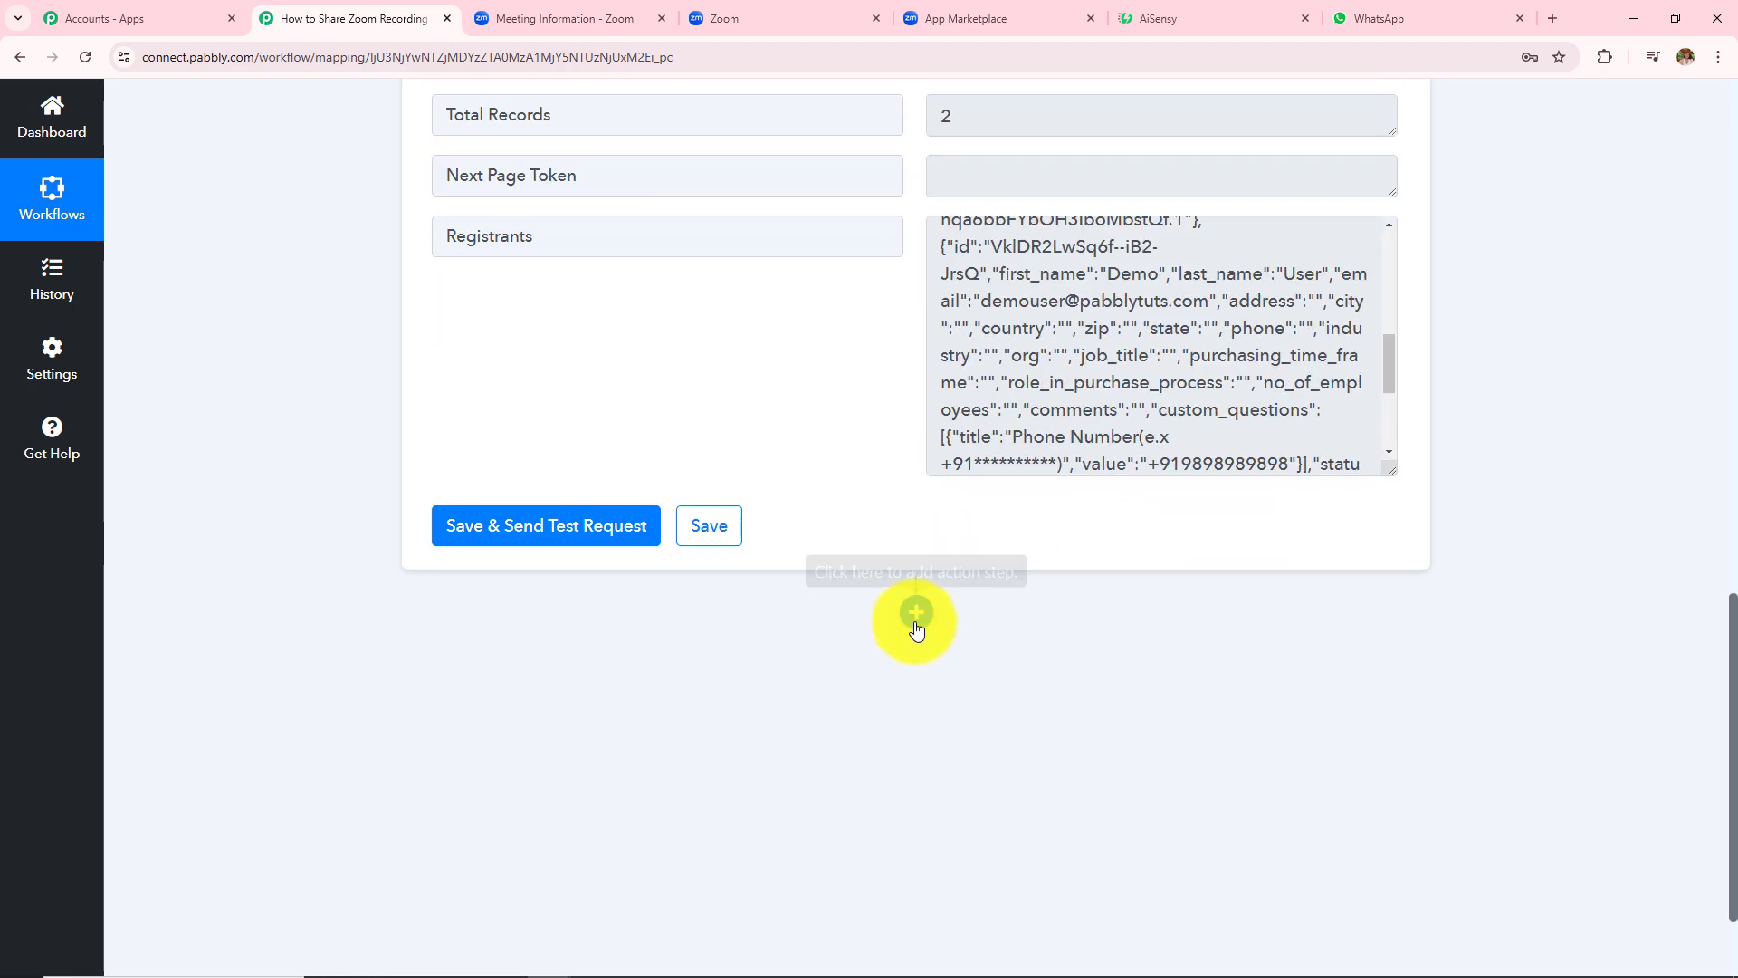
- Add an Iterator (Pabbly) step using the Process Arrays event
{"action": "left_click", "coordinate": [915, 611]}
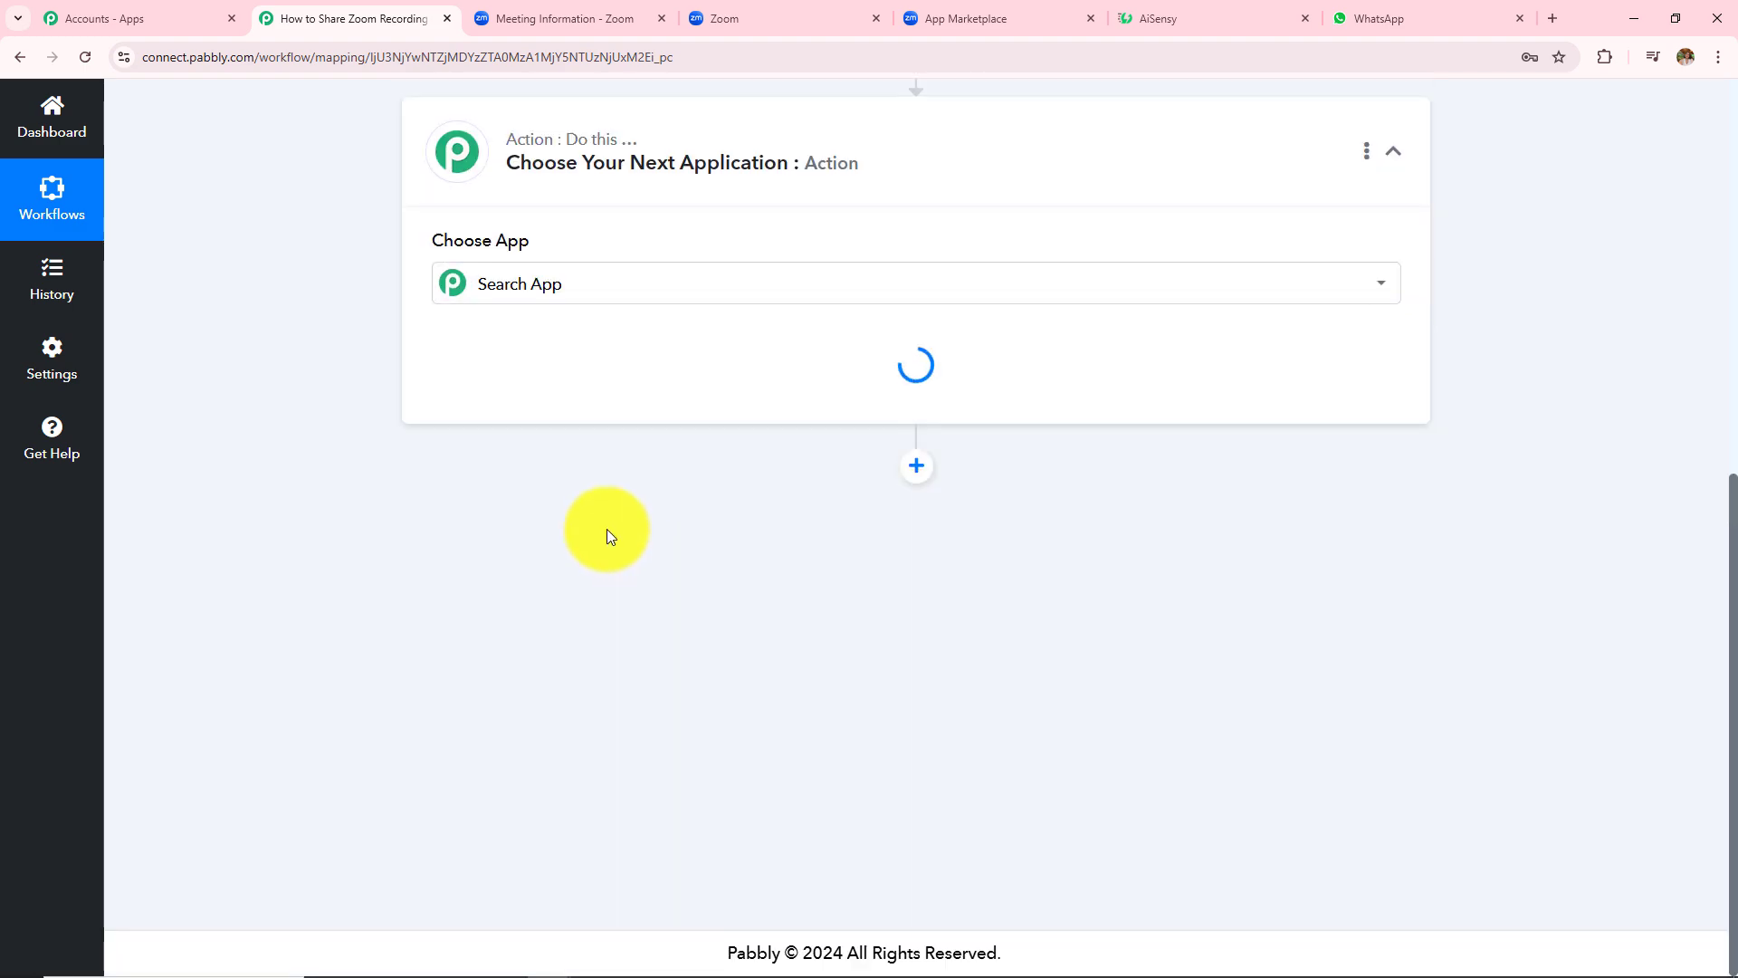
{"action": "left_click", "coordinate": [562, 360]}
{"action": "type", "text": "itera"}
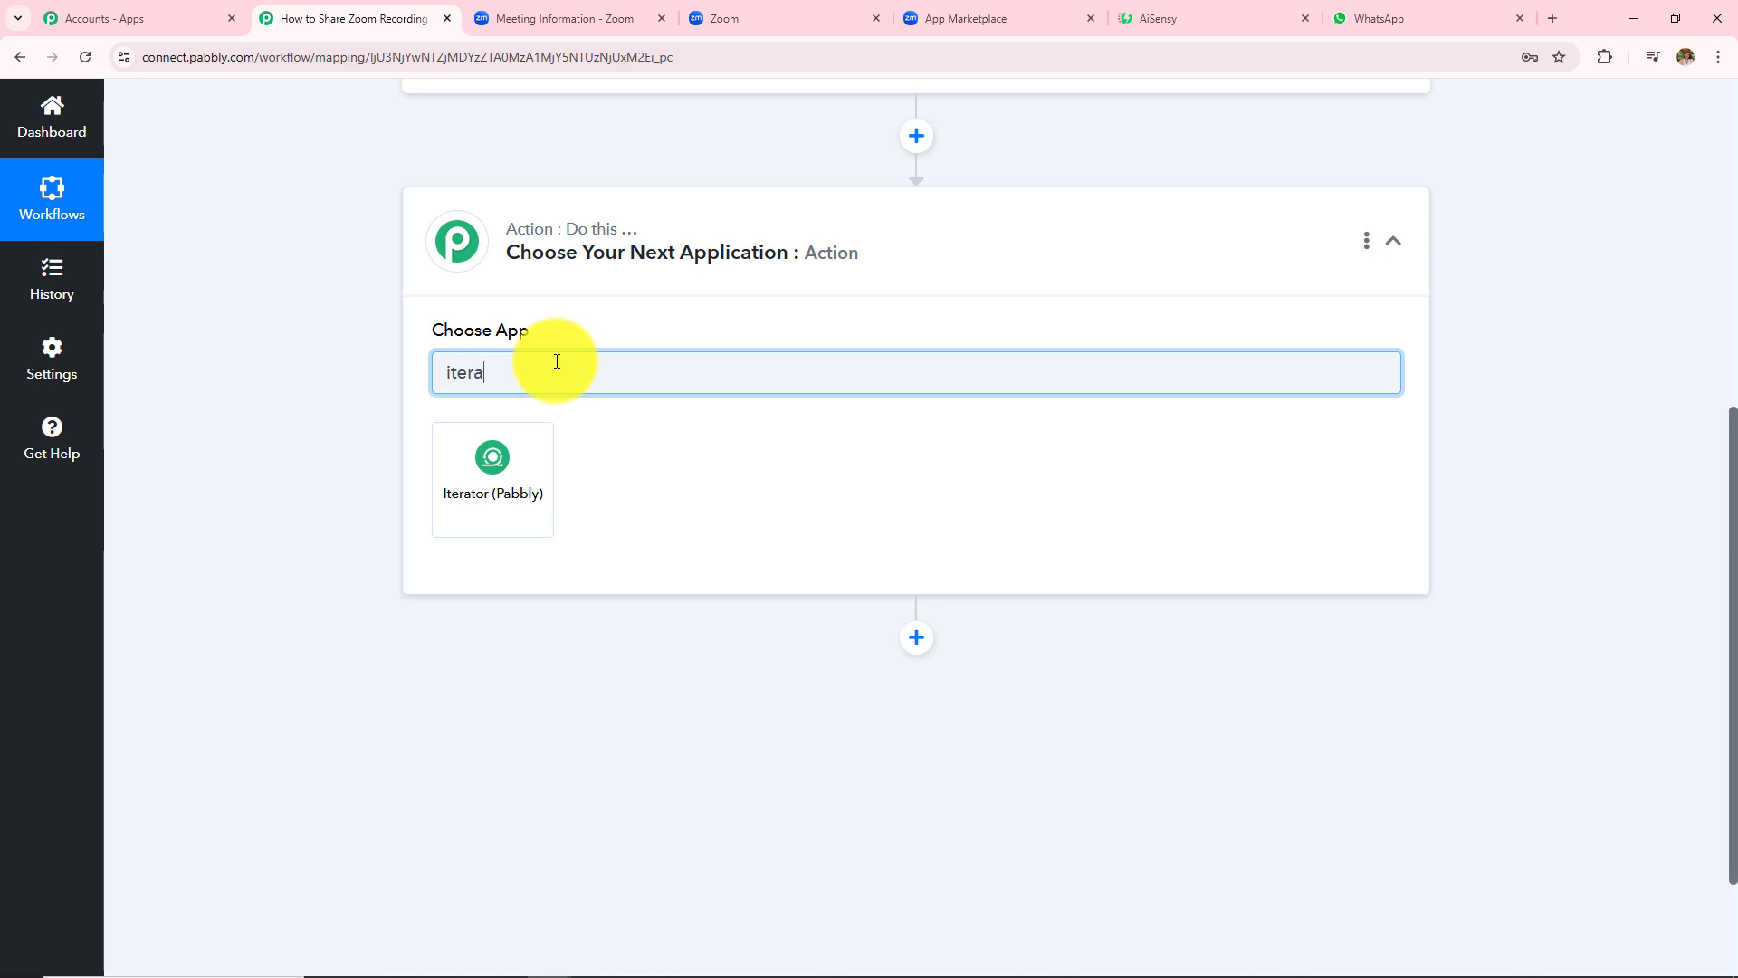
{"action": "left_click", "coordinate": [523, 502]}
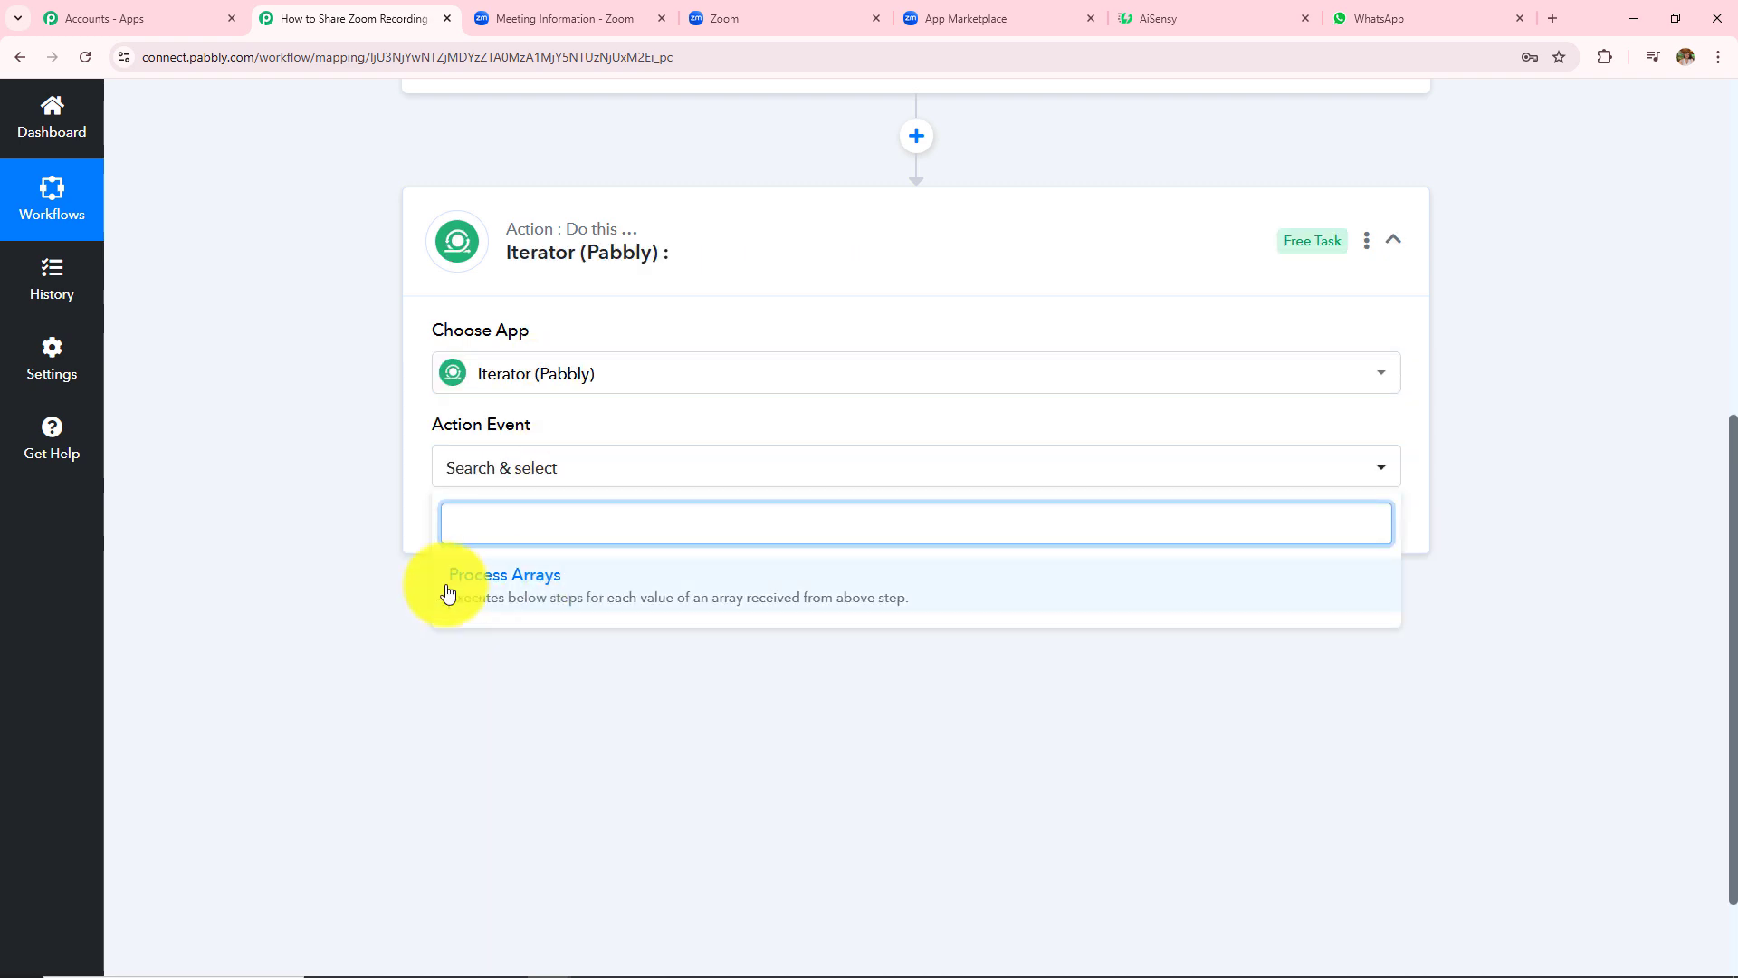
{"action": "left_click", "coordinate": [563, 603]}
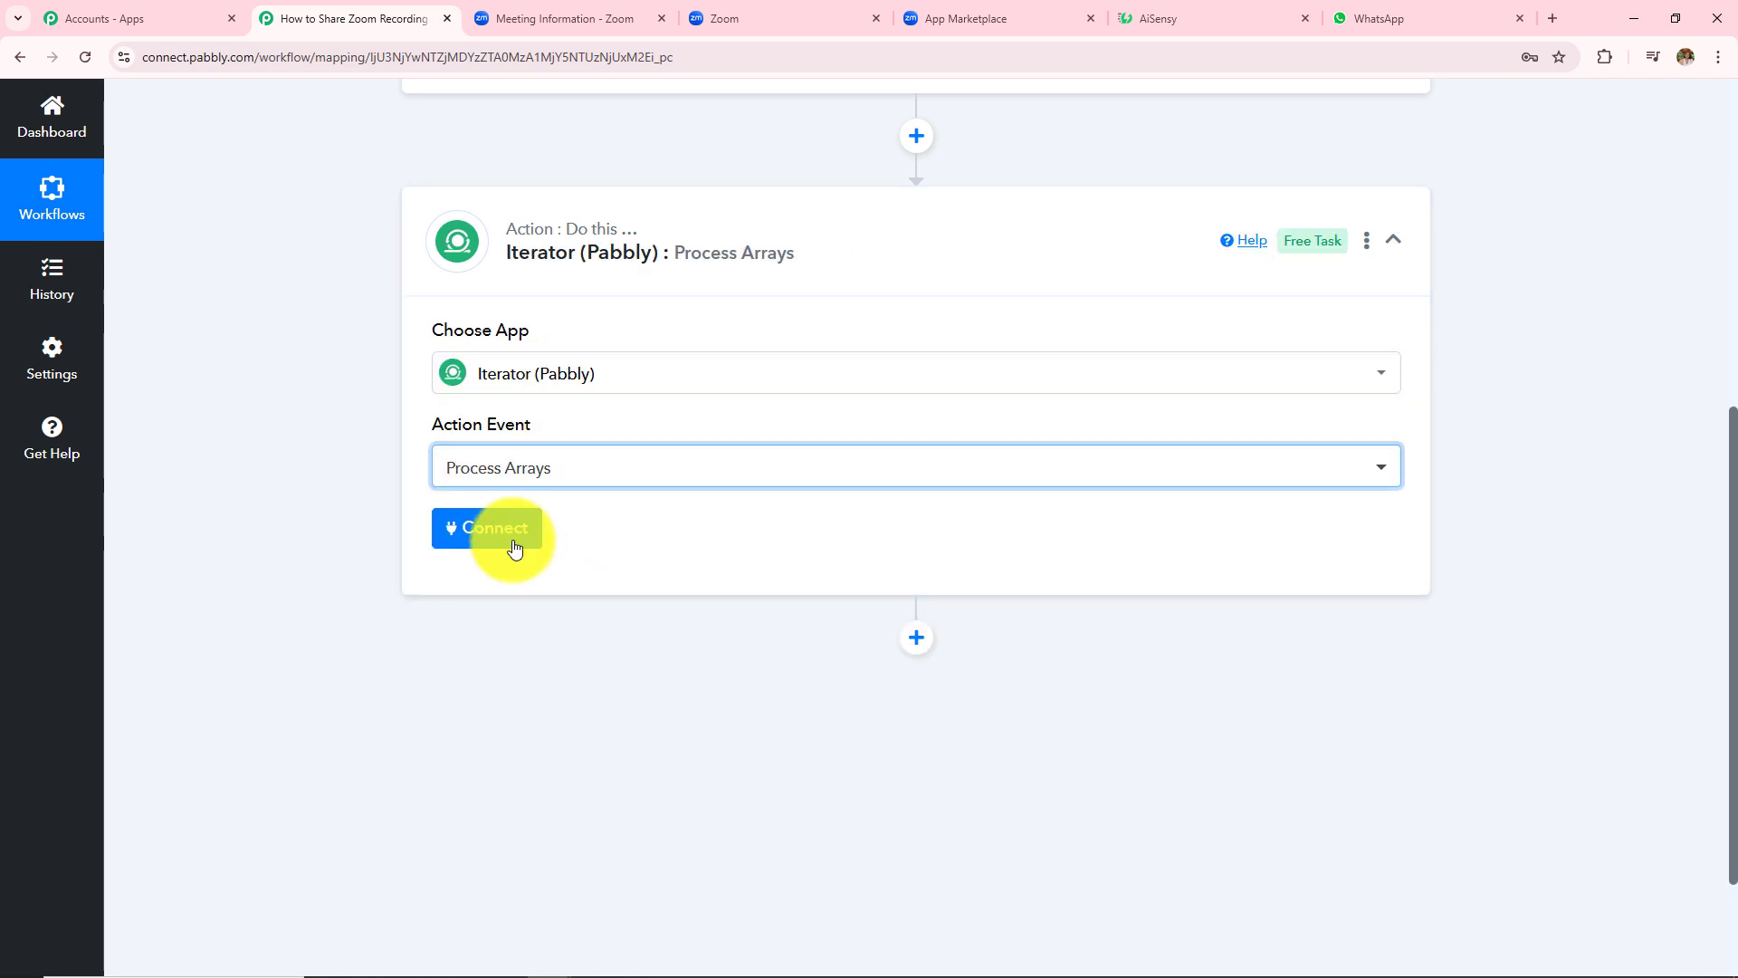
{"action": "left_click", "coordinate": [514, 548]}
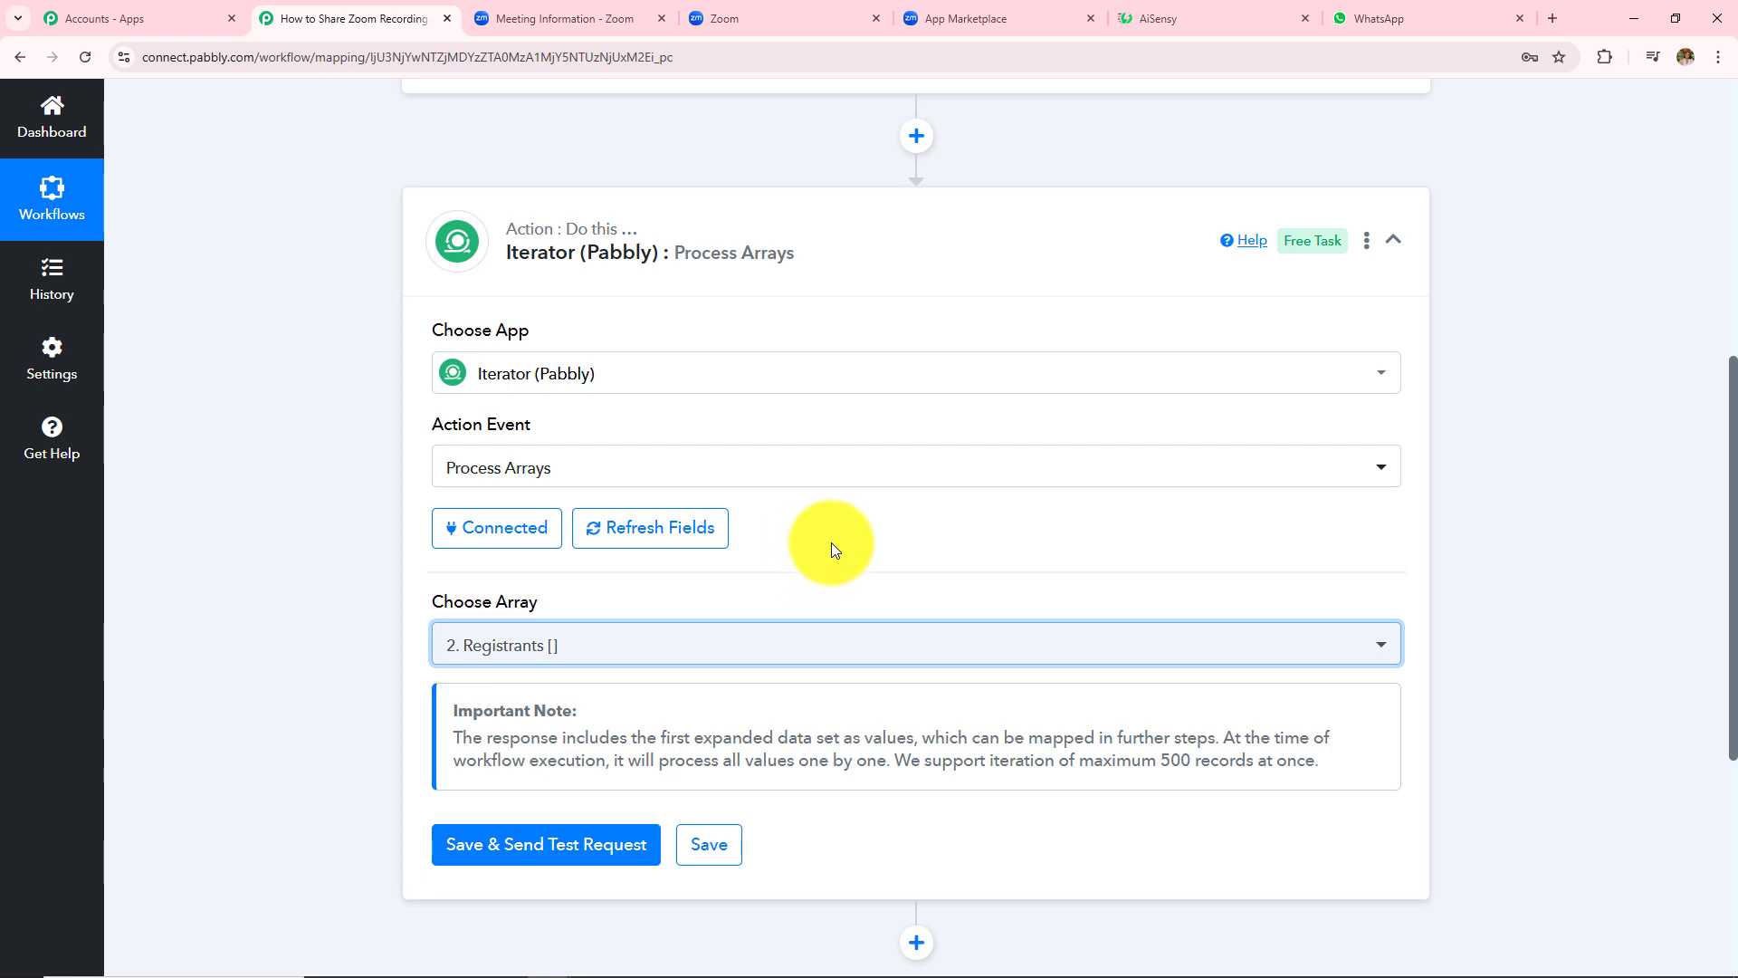
- Test the iterator on 2. Registrants [] and inspect the first registrant's name and Custom Questions
{"action": "scroll", "coordinate": [831, 541], "scroll_direction": "down", "scroll_amount": 3}
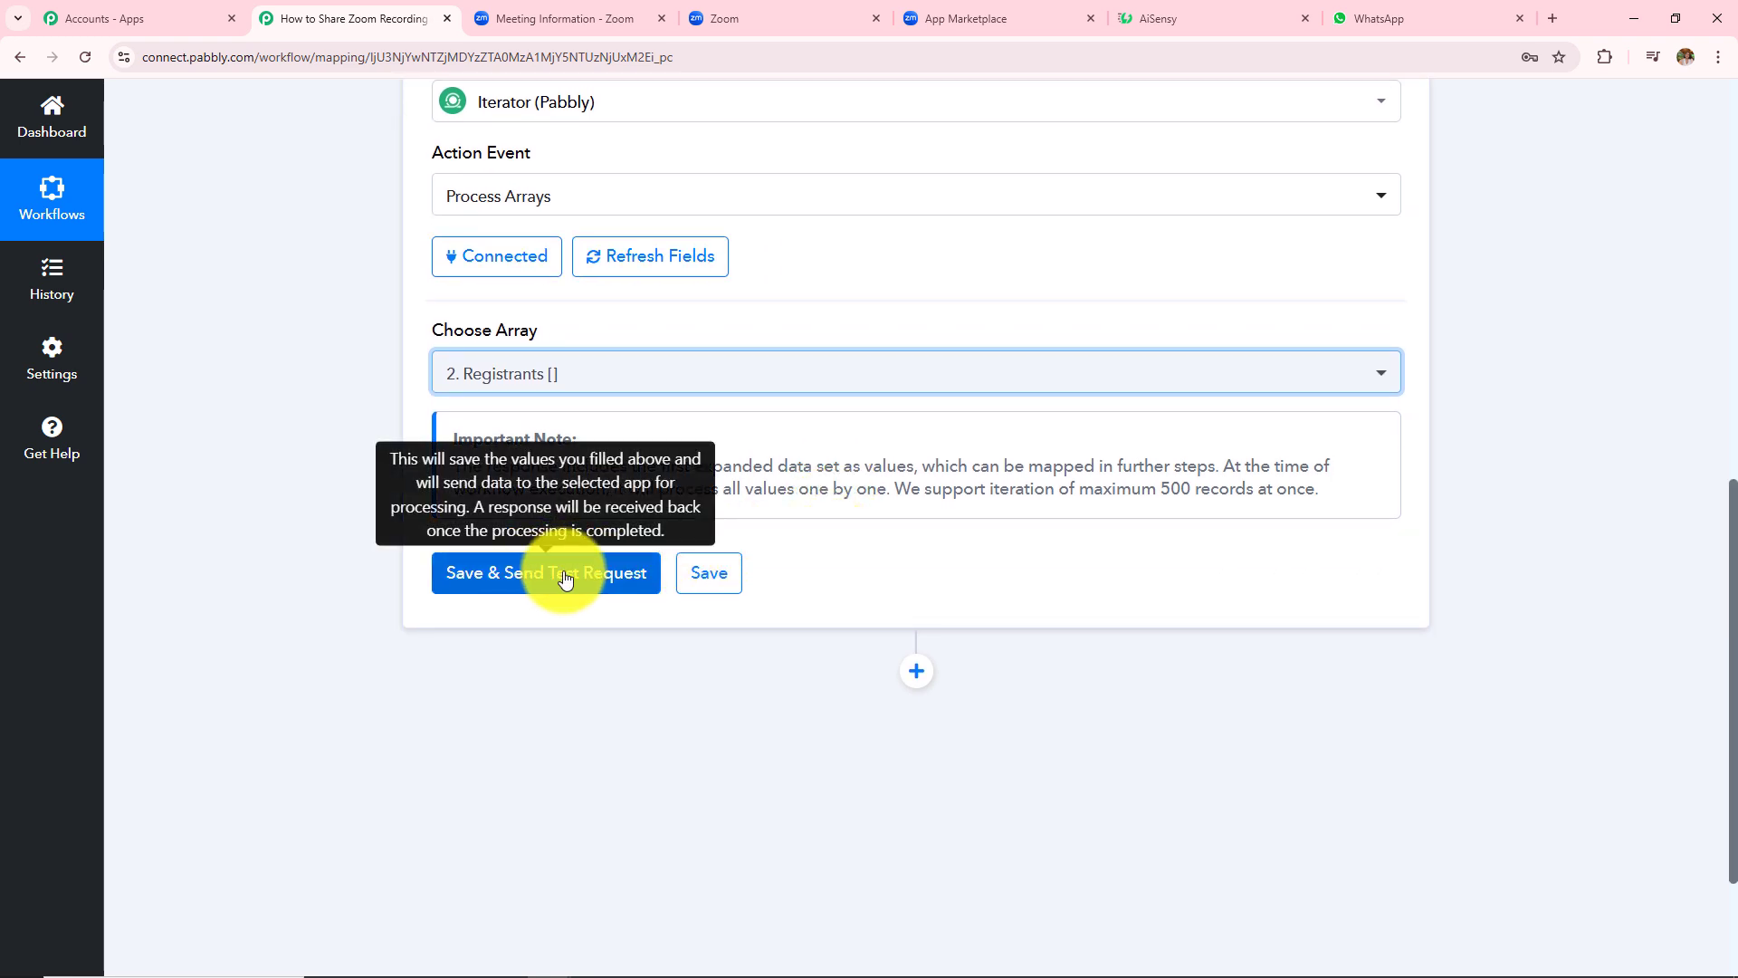
{"action": "left_click", "coordinate": [564, 578]}
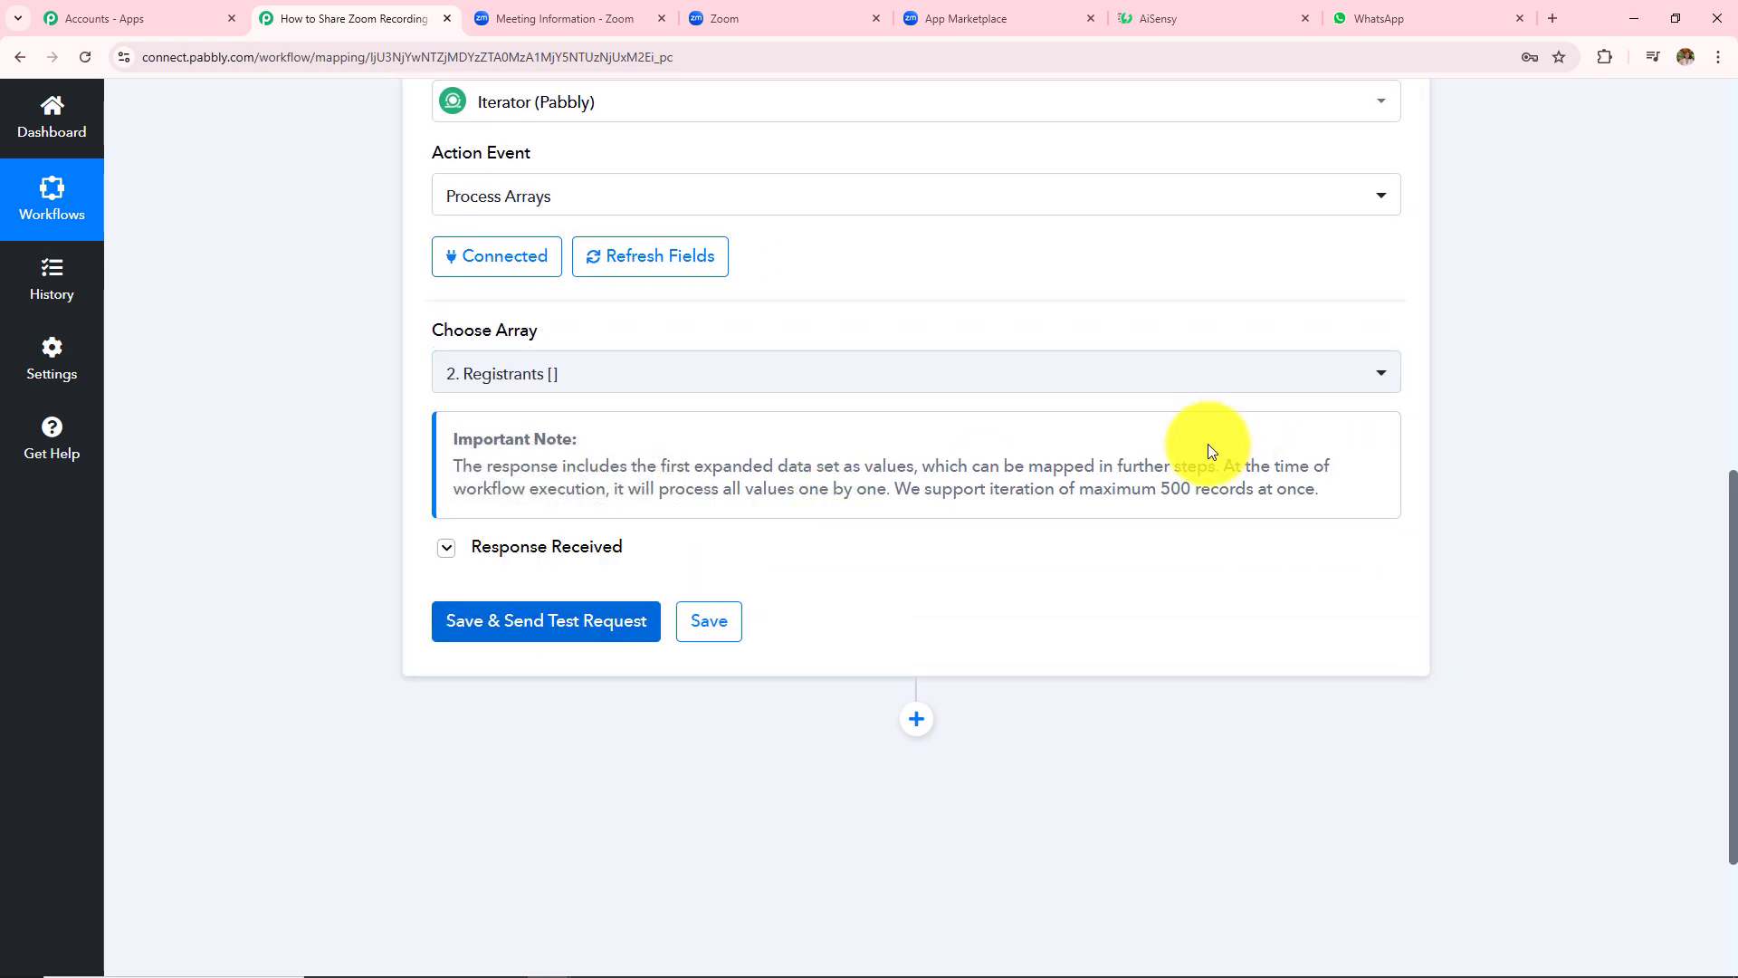
{"action": "scroll", "coordinate": [1193, 453], "scroll_direction": "down", "scroll_amount": 4}
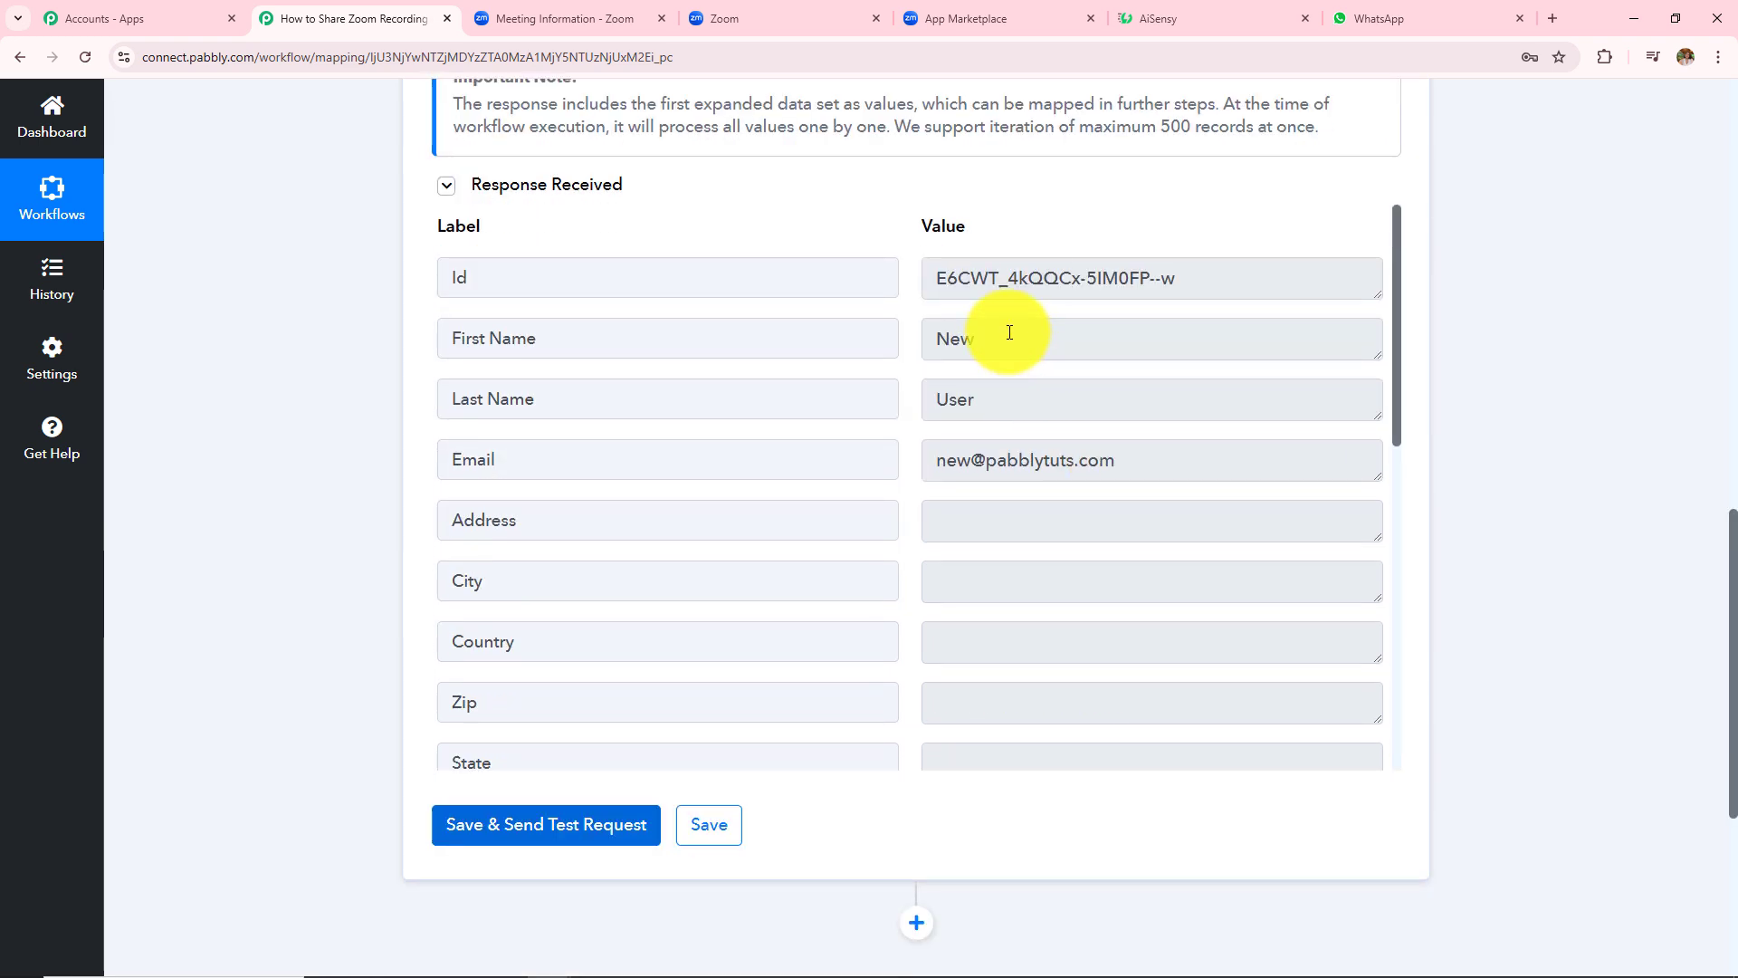
{"action": "double_click", "coordinate": [997, 334]}
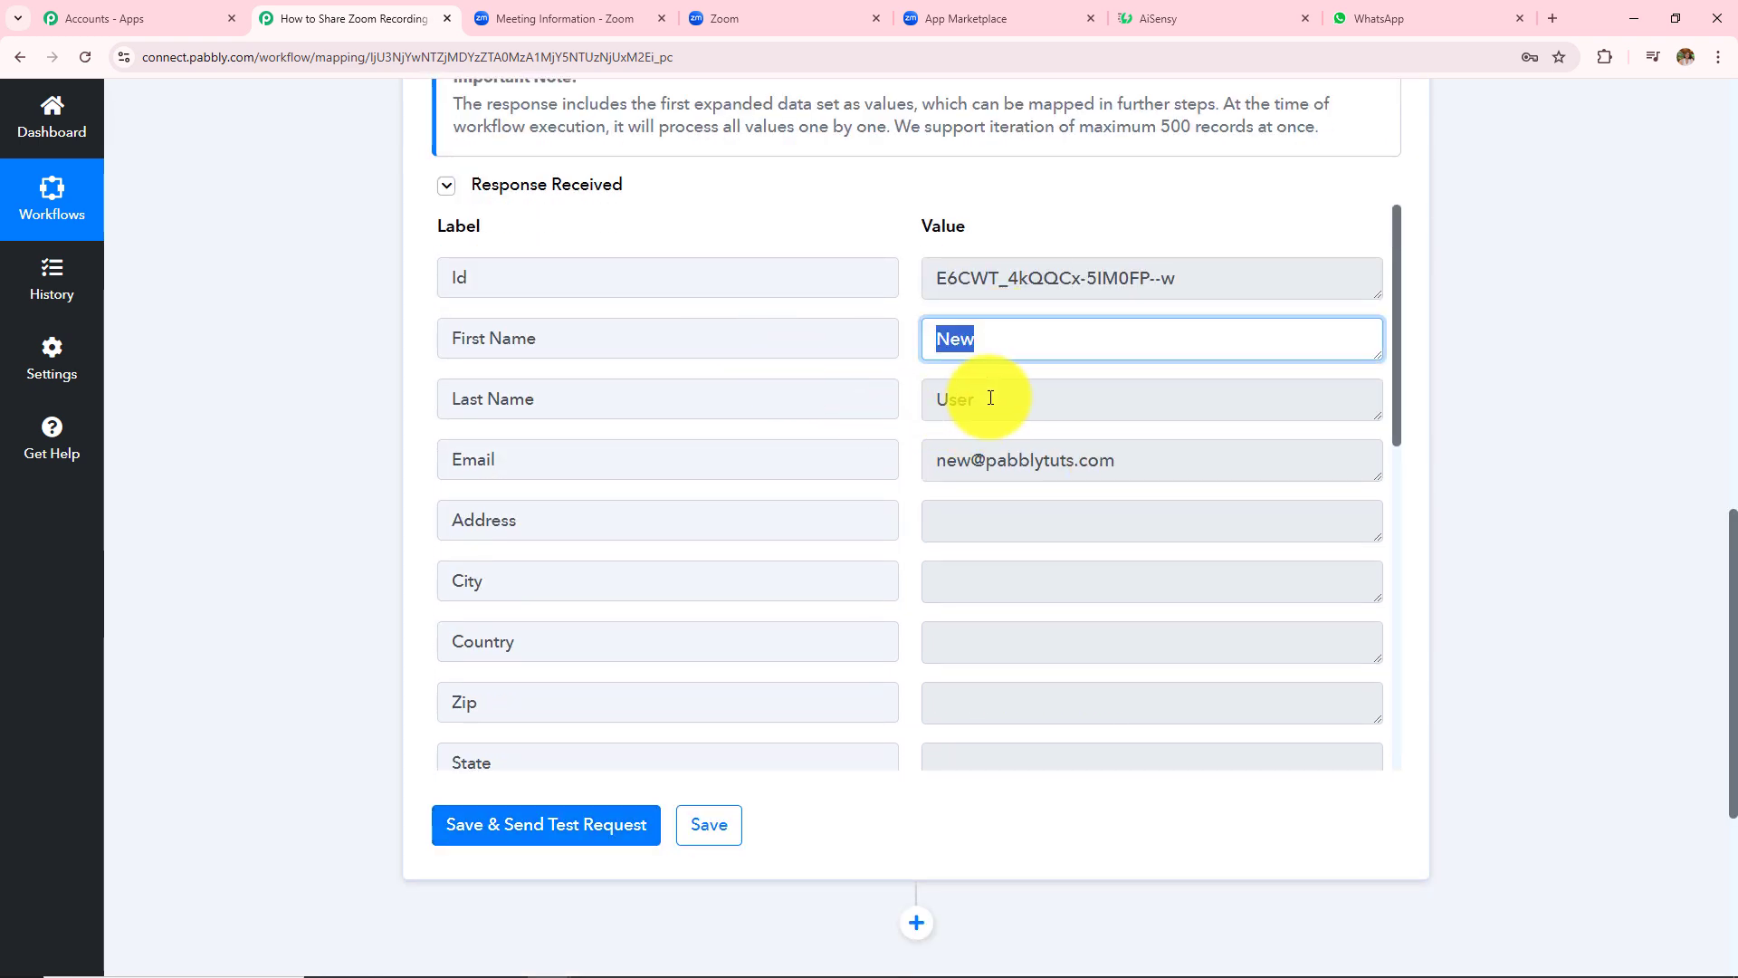
{"action": "key", "text": "Tab"}
{"action": "key", "text": "Tab"}
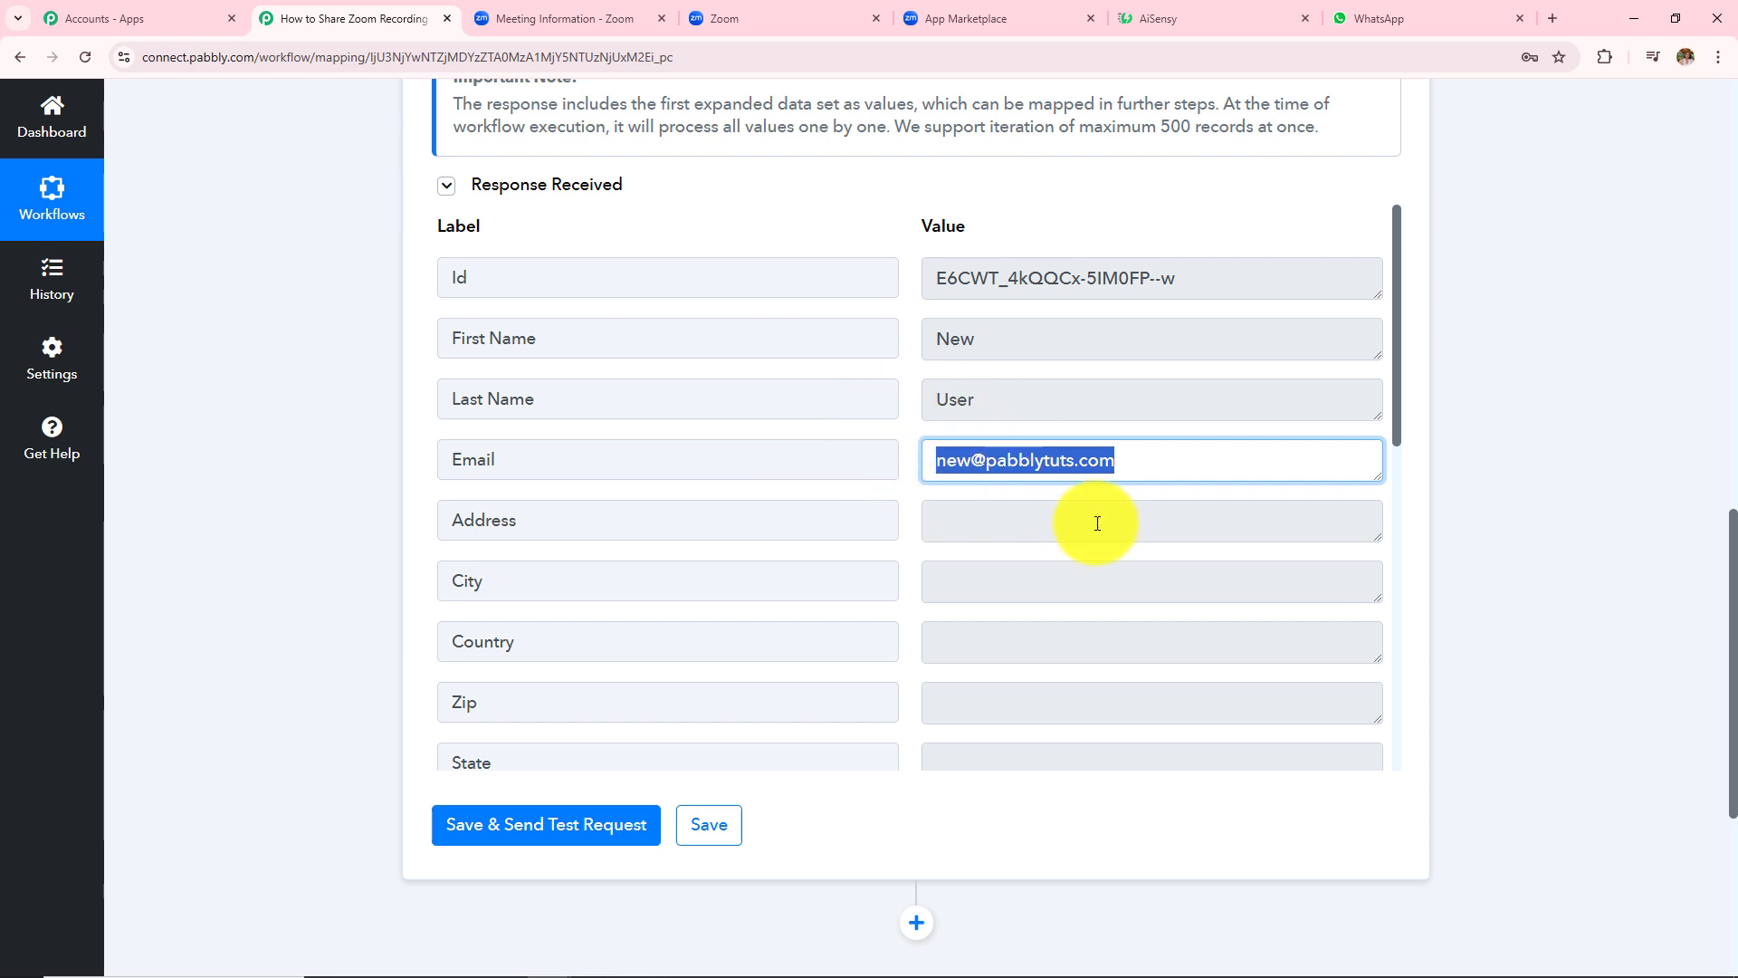
{"action": "scroll", "coordinate": [1077, 561], "scroll_direction": "down", "scroll_amount": 8}
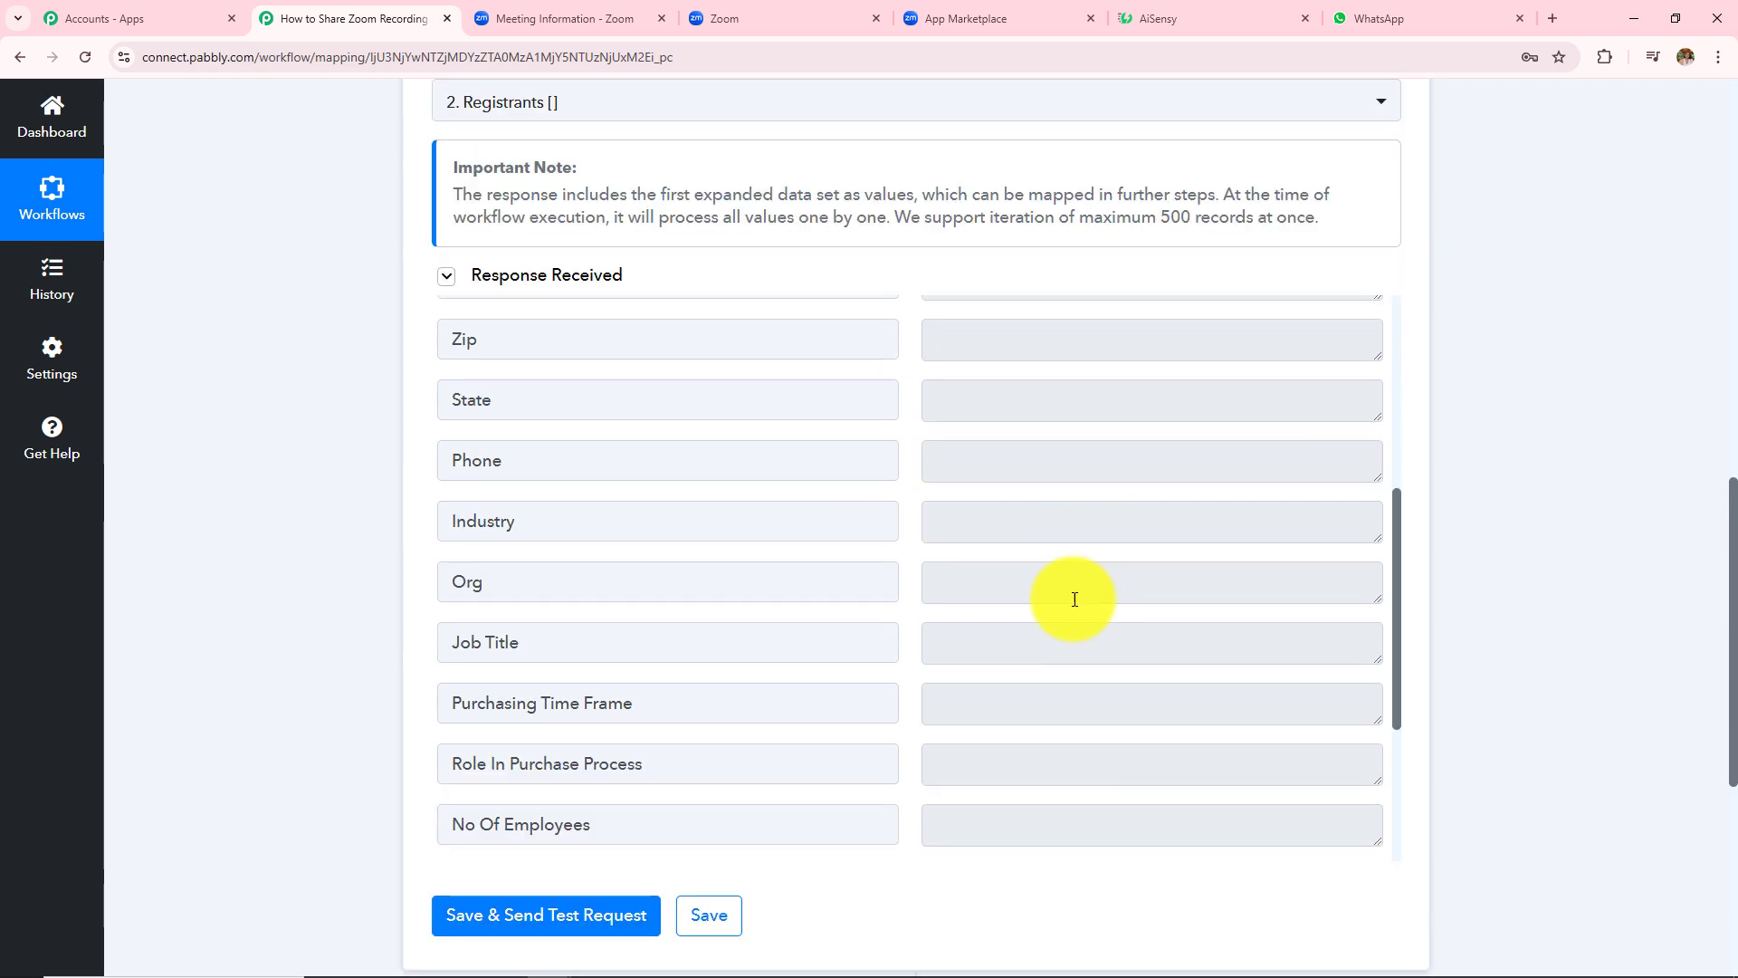
{"action": "left_click", "coordinate": [1368, 656]}
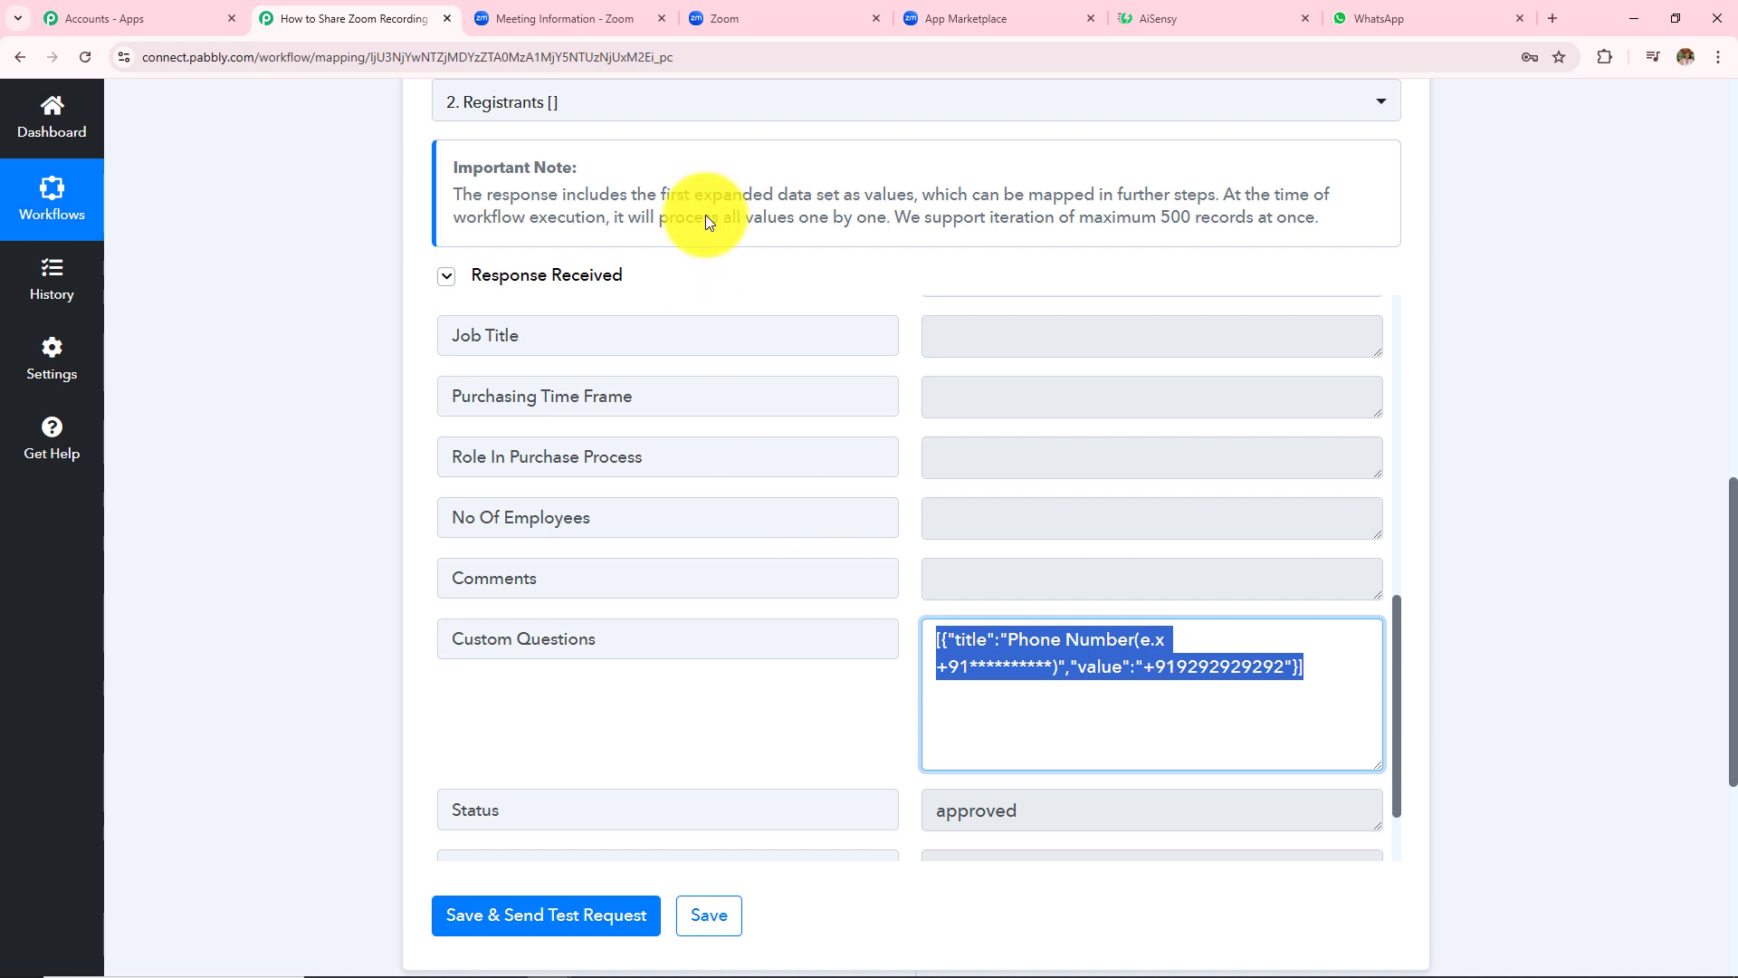
- Confirm Phone Number is the required question in Zoom's registration Questions, then return to Pabbly
{"action": "key", "text": "ctrl+Tab"}
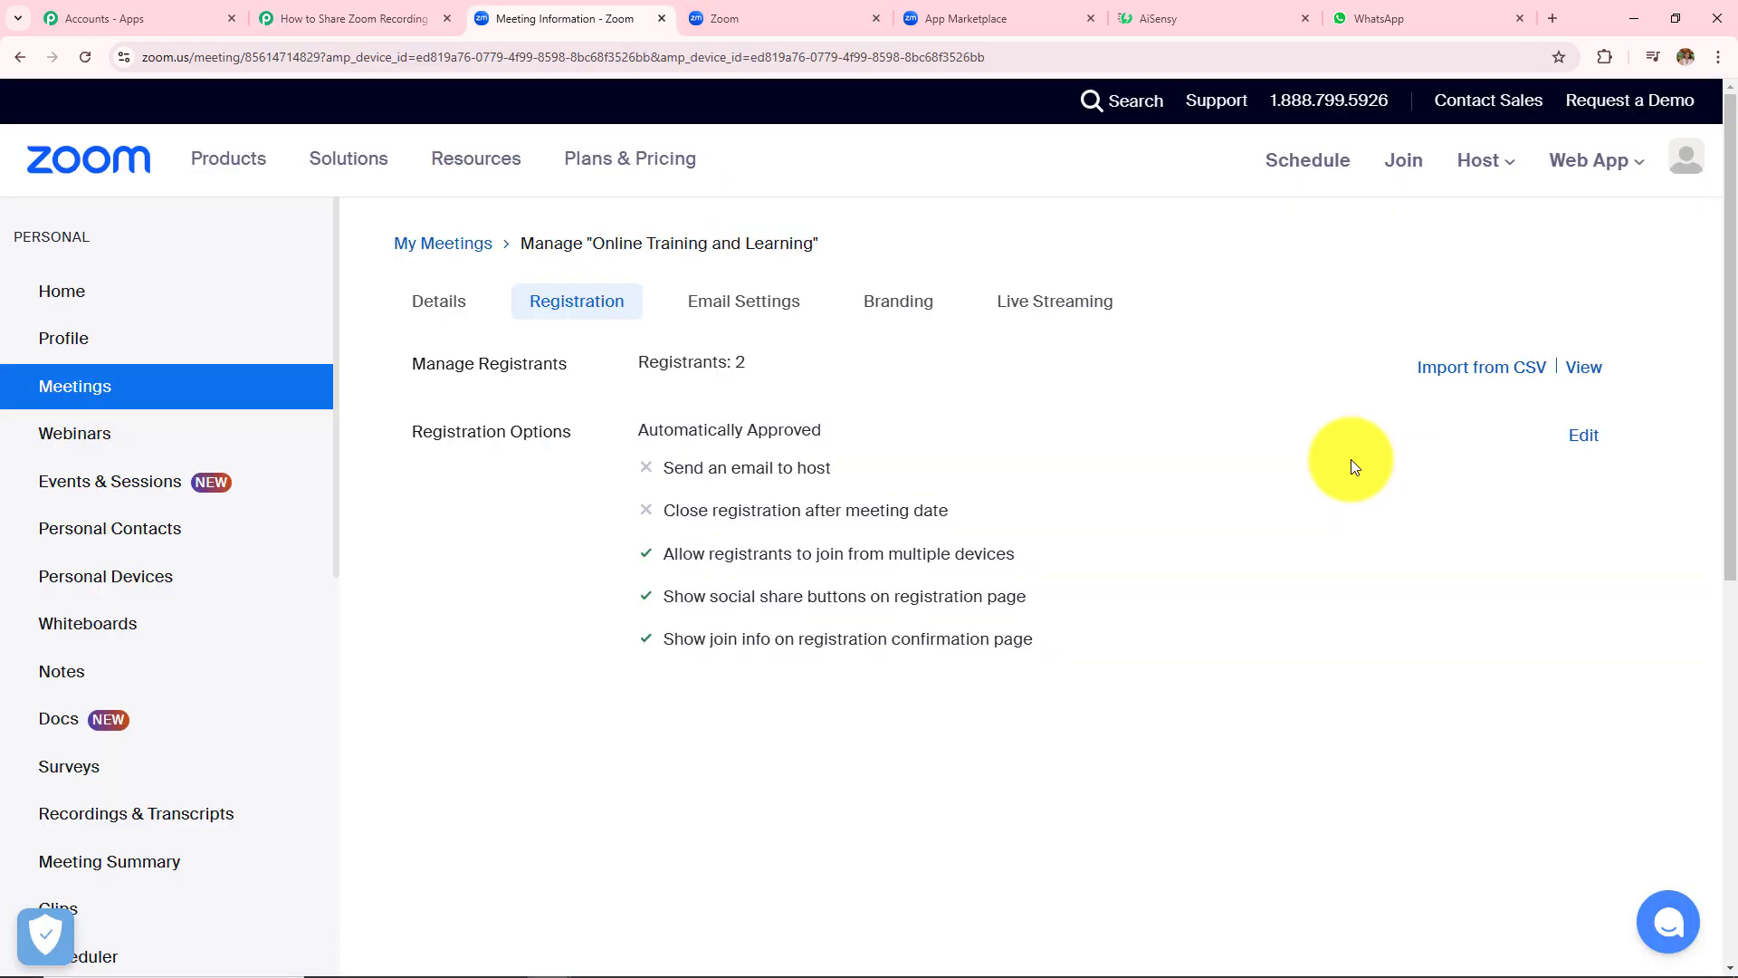
{"action": "left_click", "coordinate": [1584, 435]}
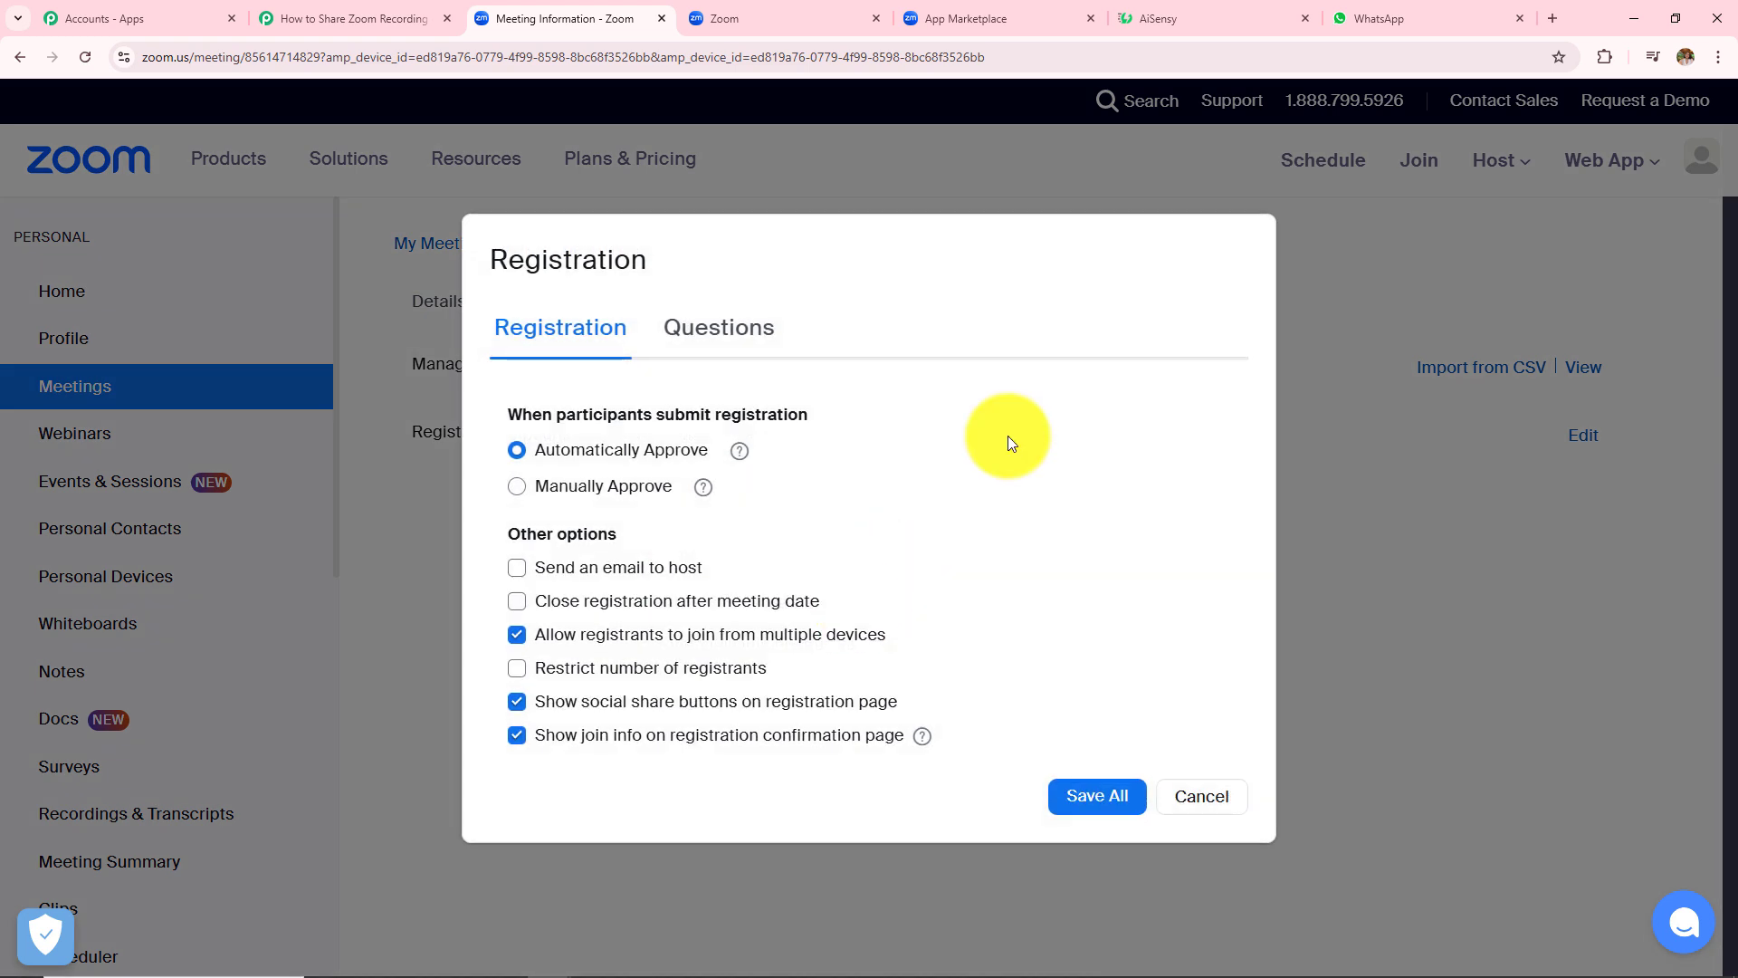
{"action": "left_click", "coordinate": [720, 330]}
{"action": "scroll", "coordinate": [778, 614], "scroll_direction": "down", "scroll_amount": 5}
{"action": "scroll", "coordinate": [769, 629], "scroll_direction": "down", "scroll_amount": 1}
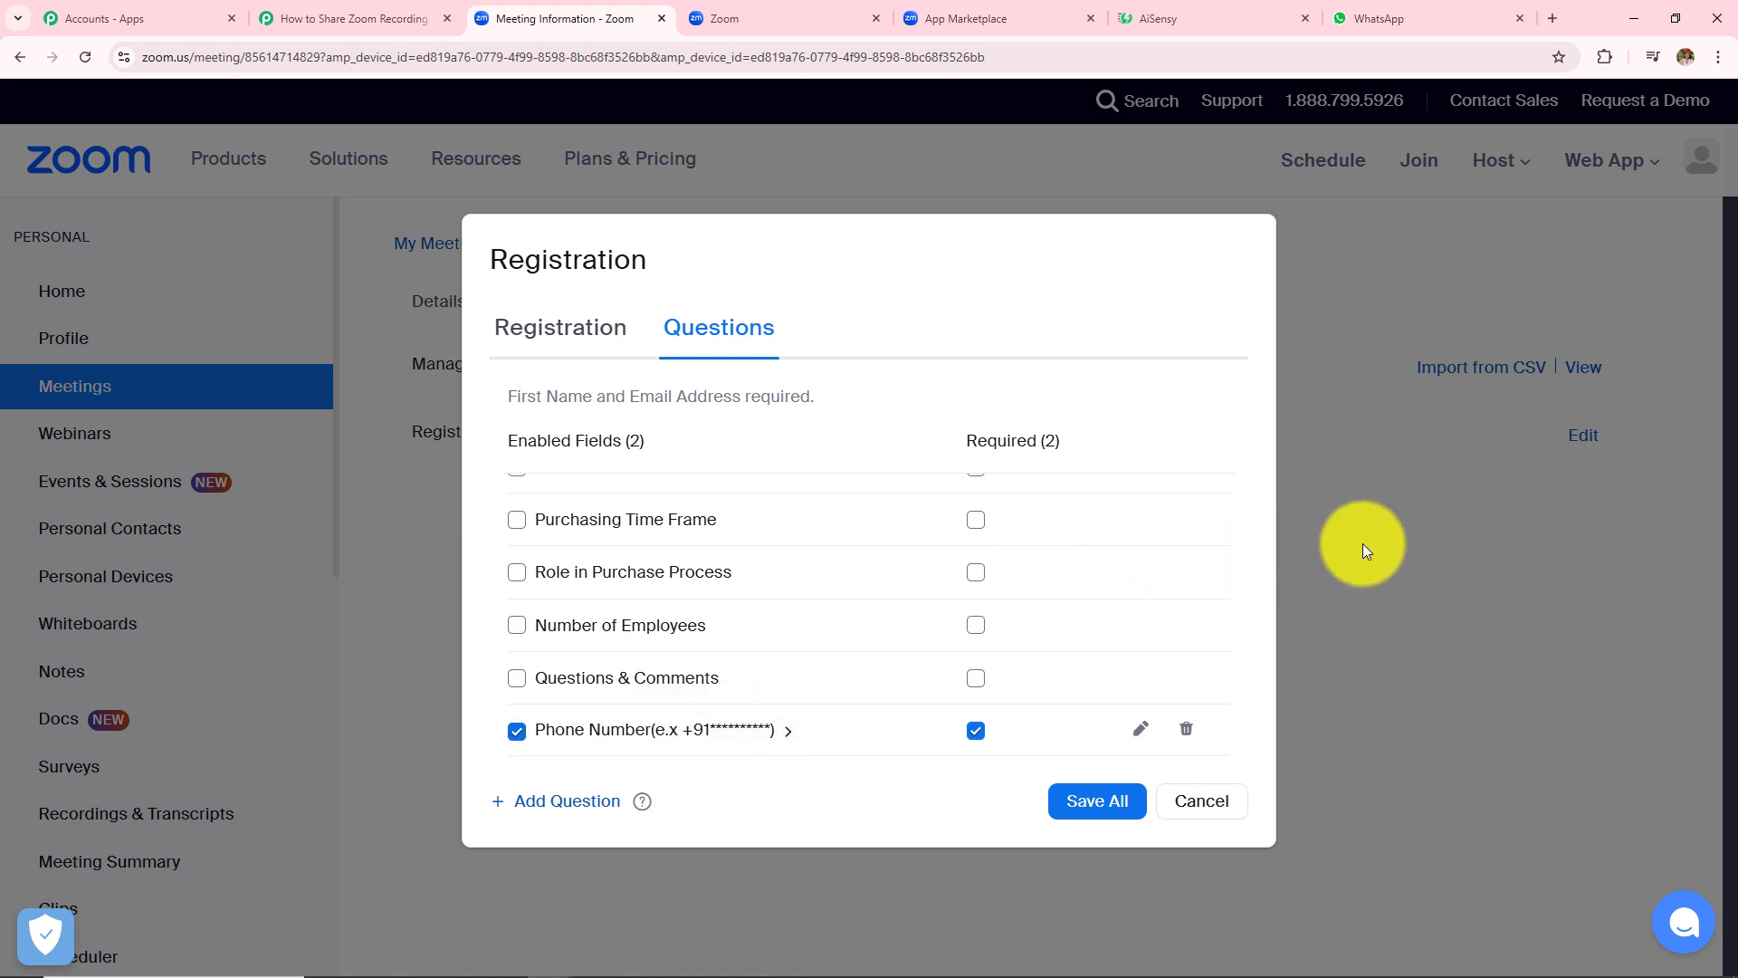
{"action": "left_click", "coordinate": [375, 19]}
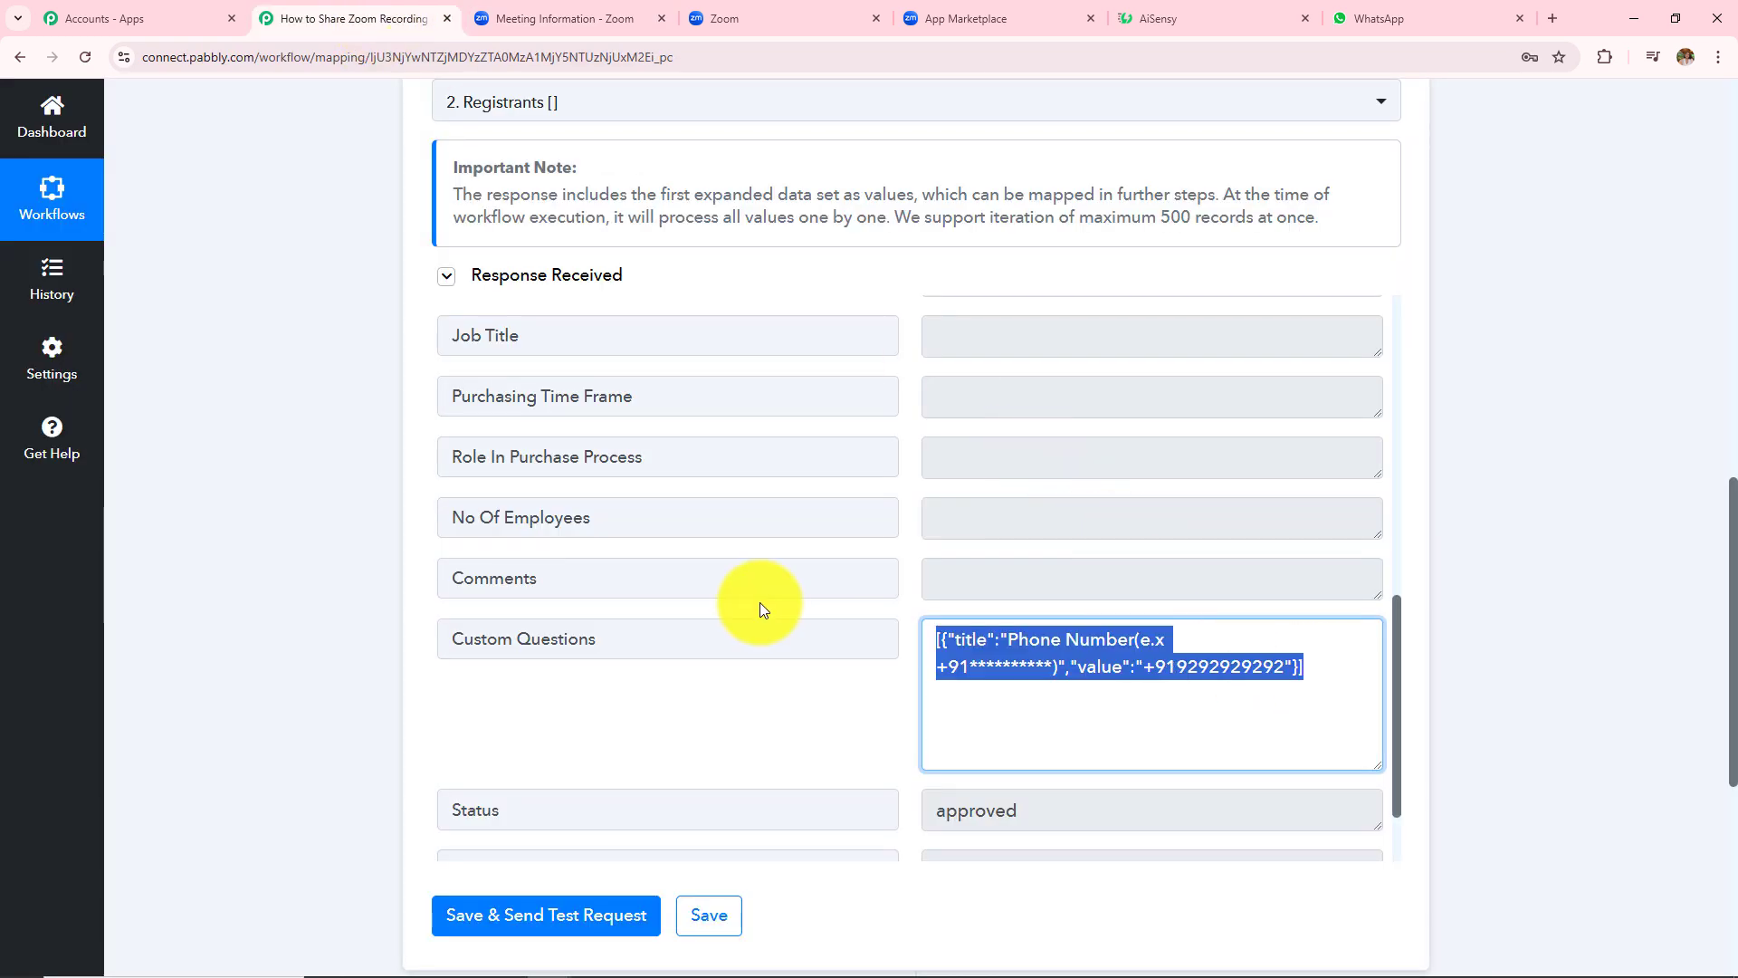
- Add a Text Formatter (Pabbly) step with the Text (Basic Formatting) event
{"action": "left_click", "coordinate": [1516, 546]}
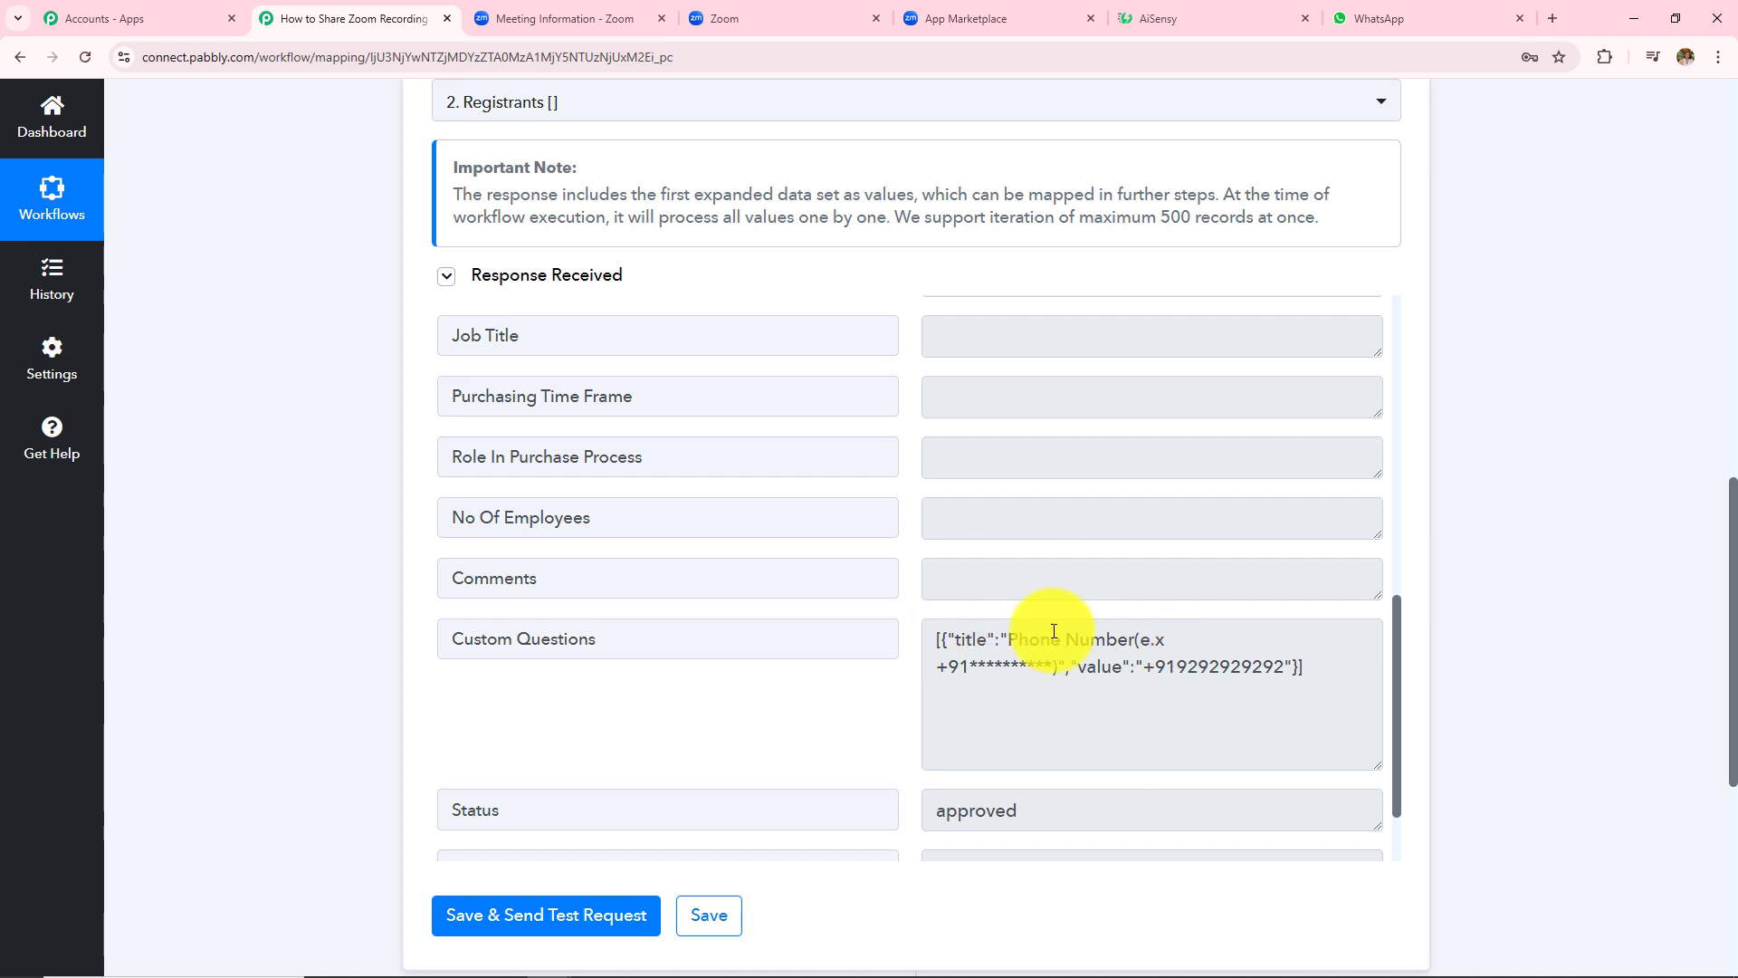
{"action": "scroll", "coordinate": [1593, 562], "scroll_direction": "down", "scroll_amount": 5}
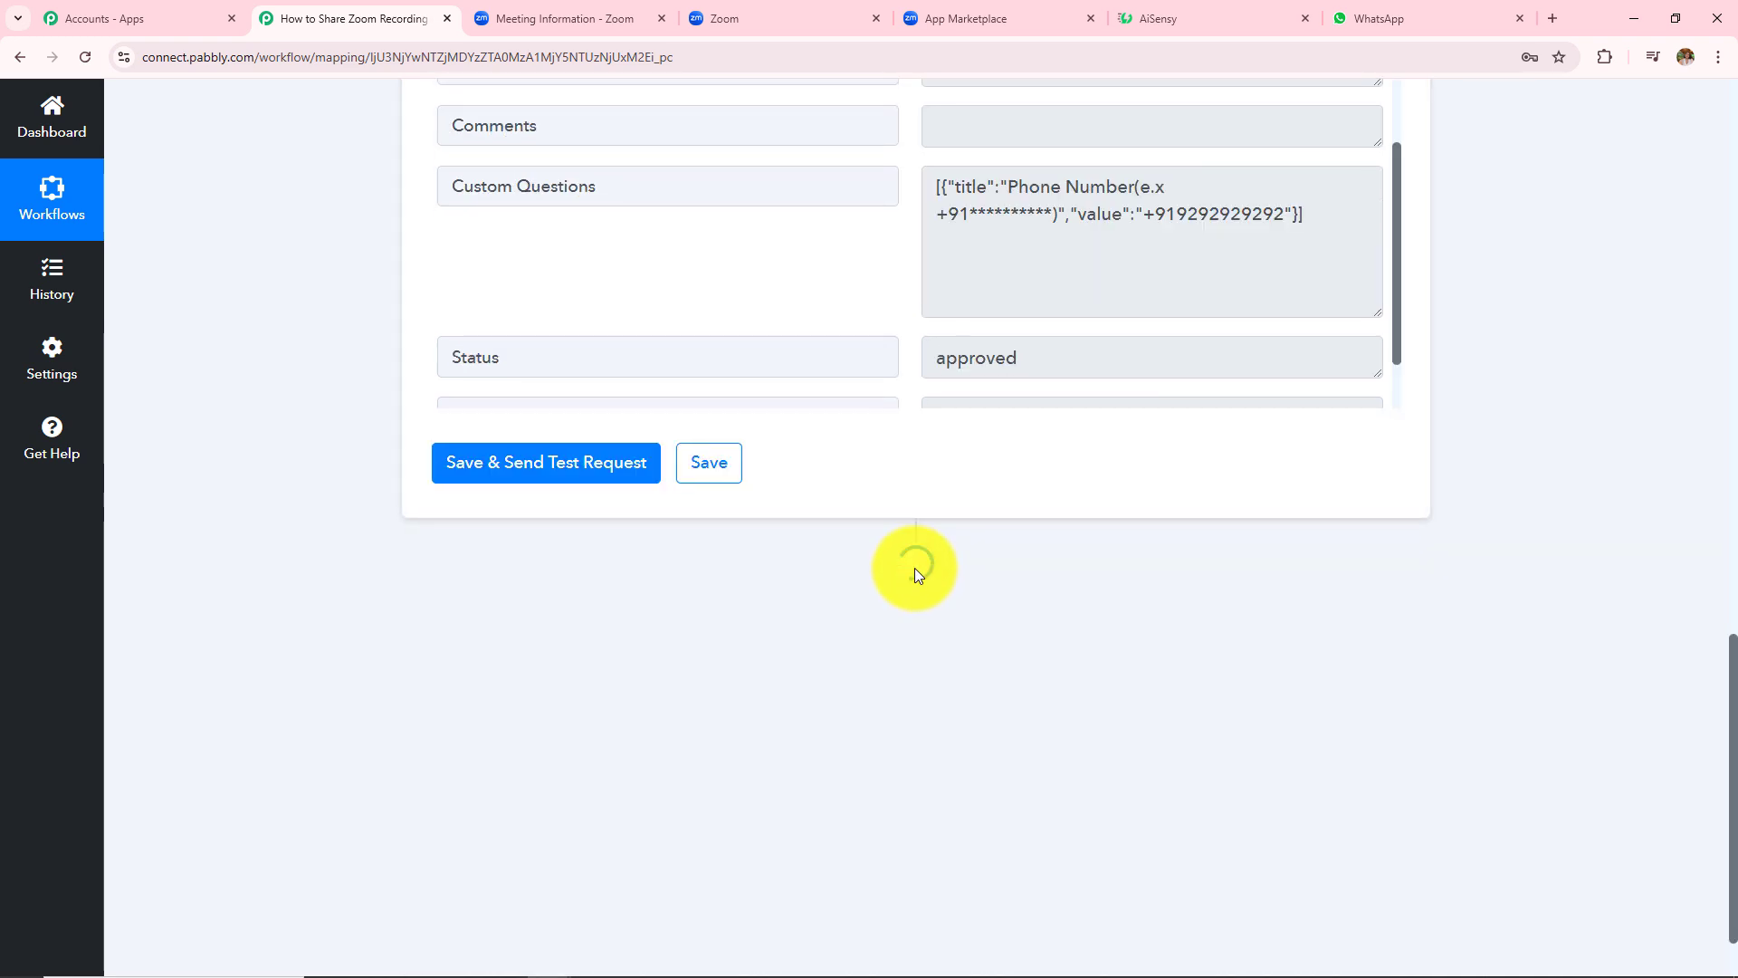
{"action": "left_click", "coordinate": [916, 561]}
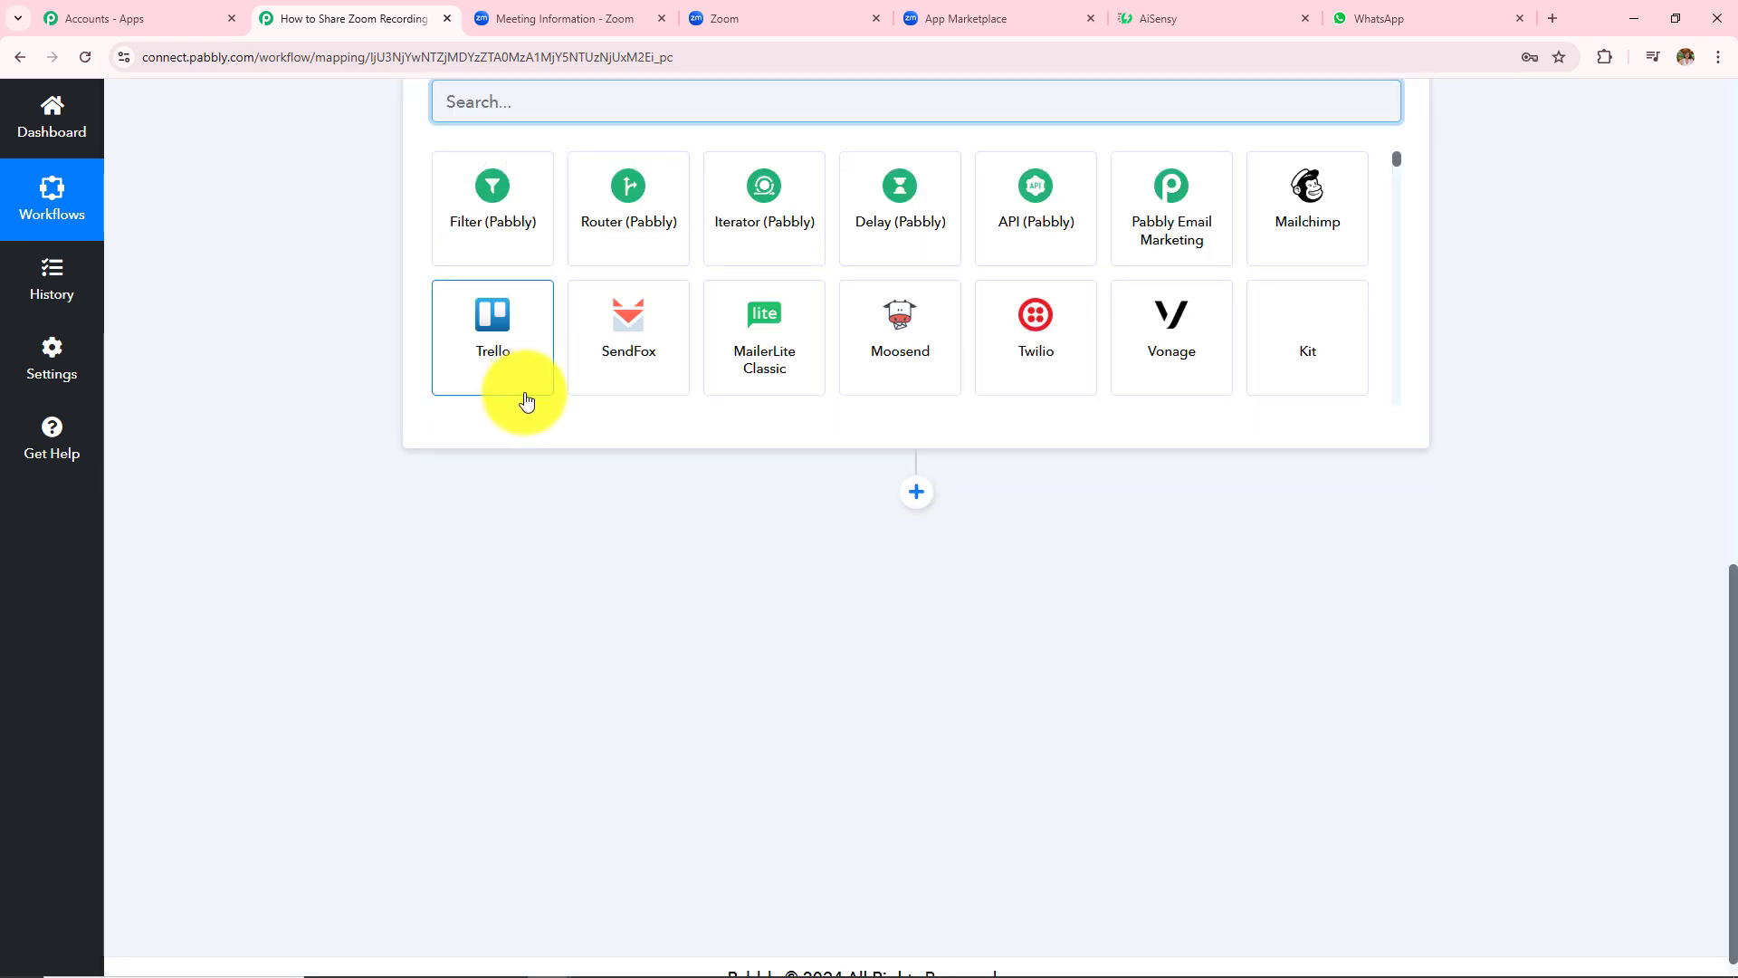
{"action": "type", "text": "Text"}
{"action": "left_click", "coordinate": [496, 424]}
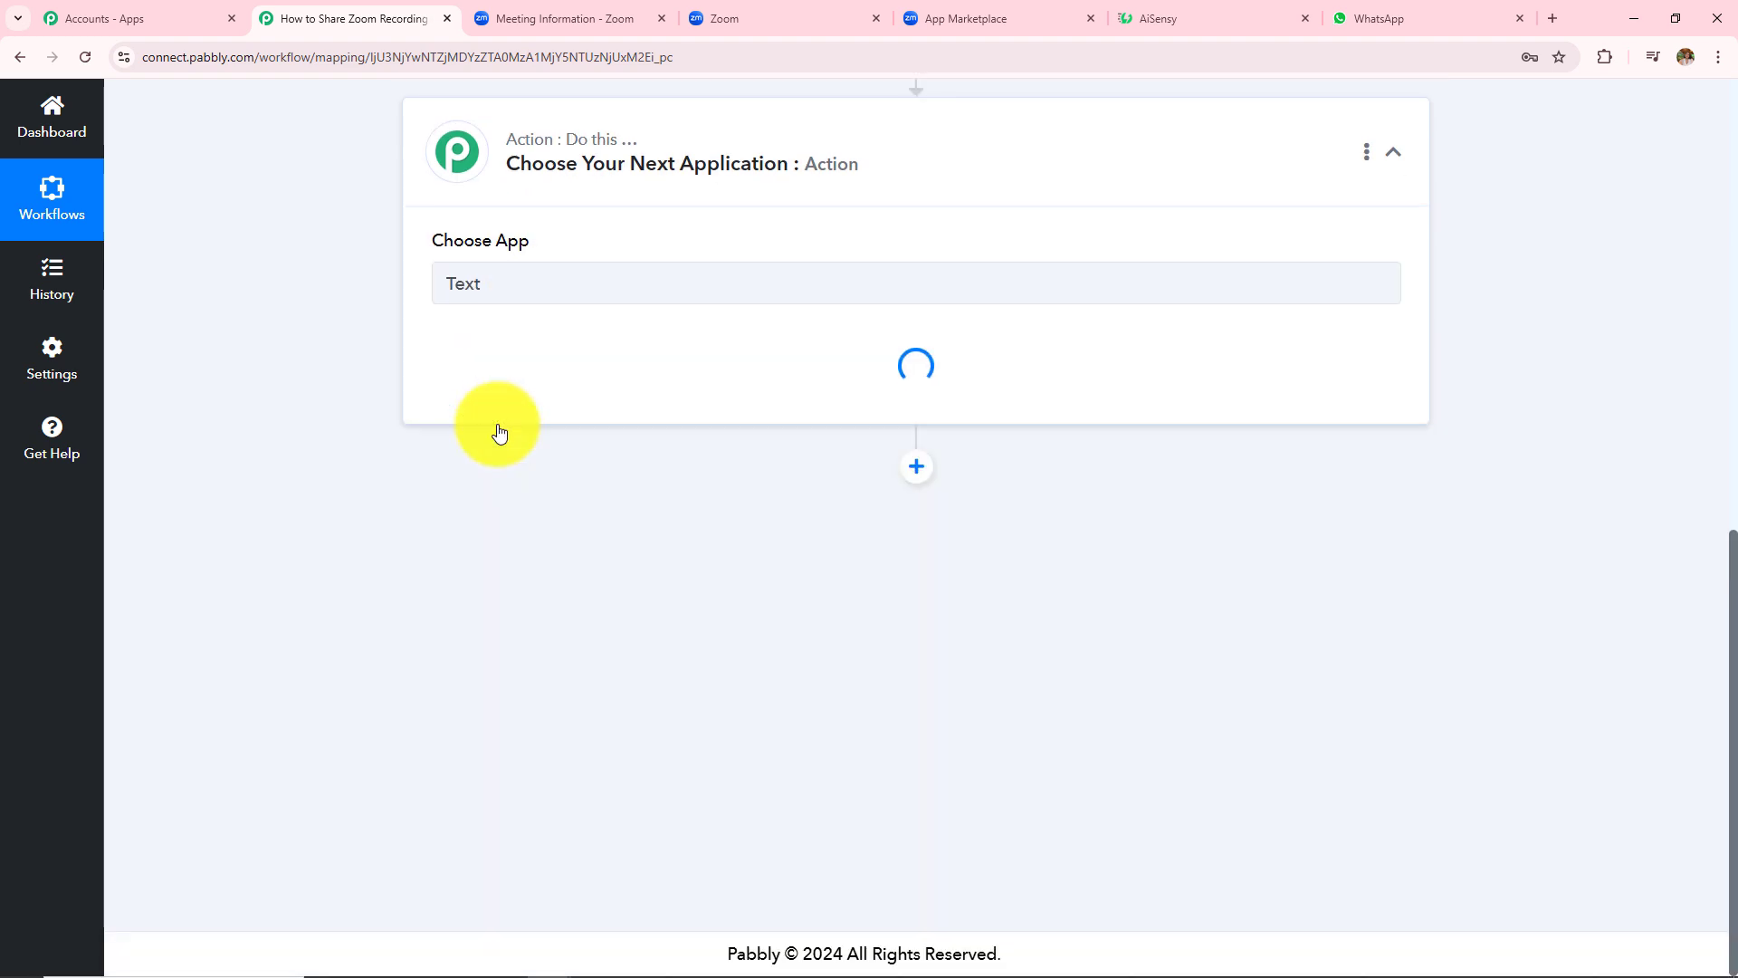
{"action": "left_click", "coordinate": [595, 378]}
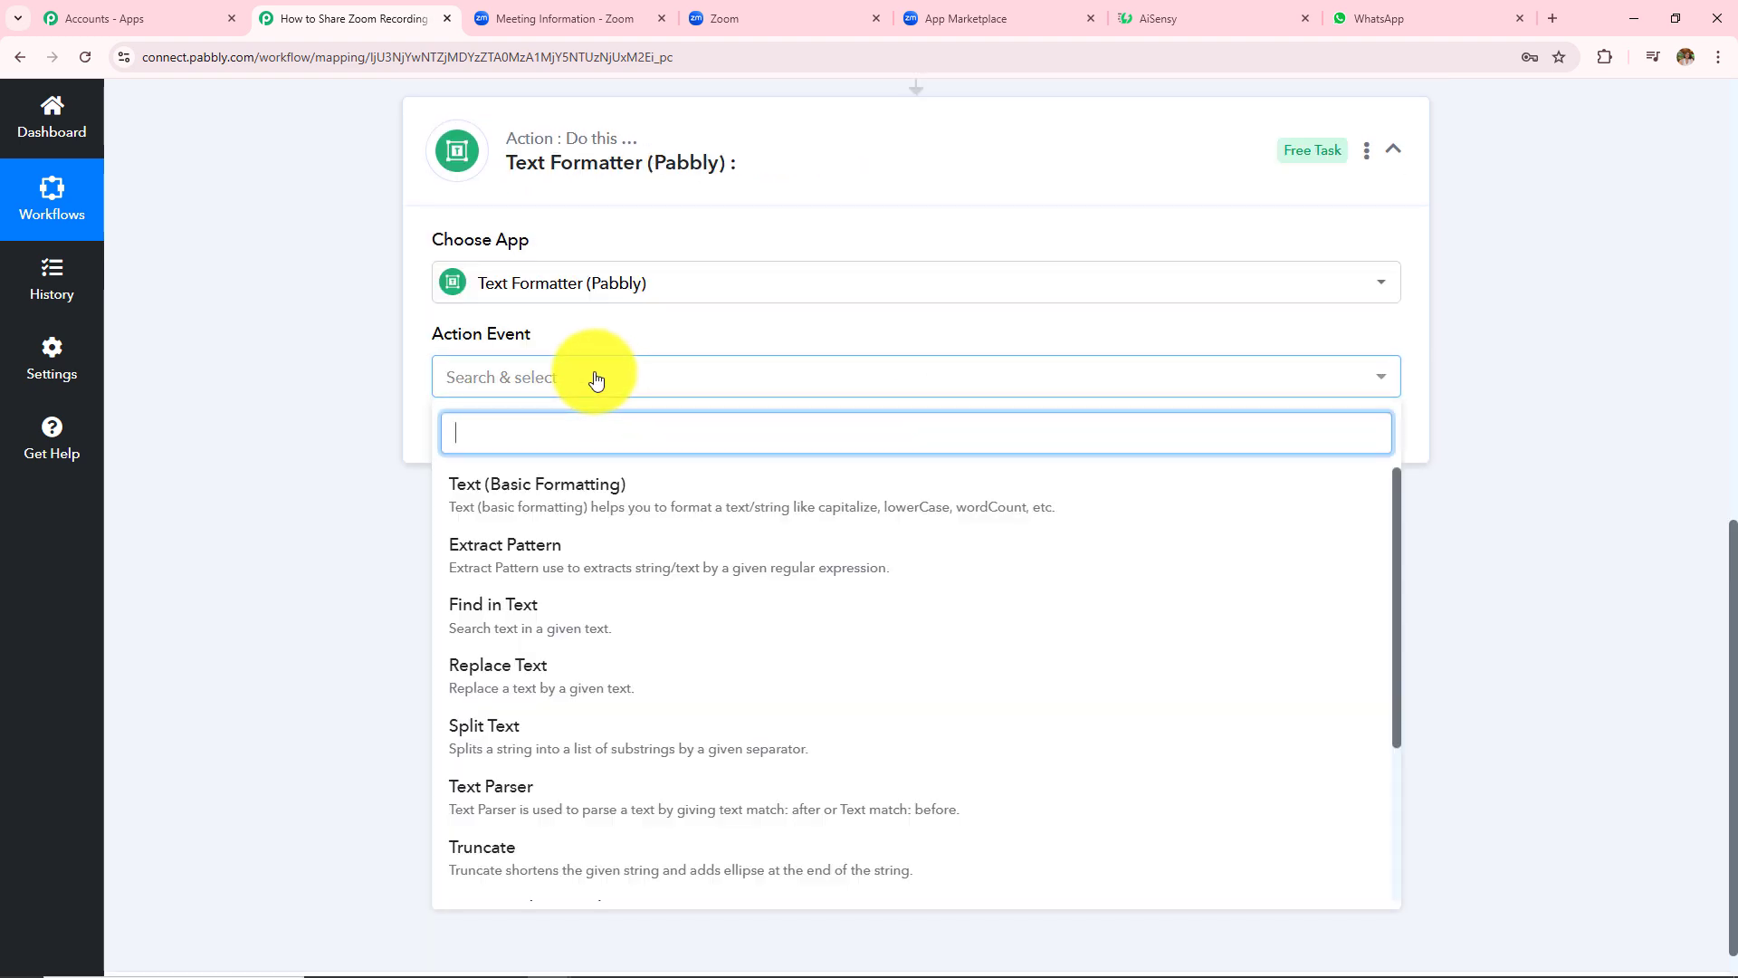
{"action": "left_click", "coordinate": [516, 491]}
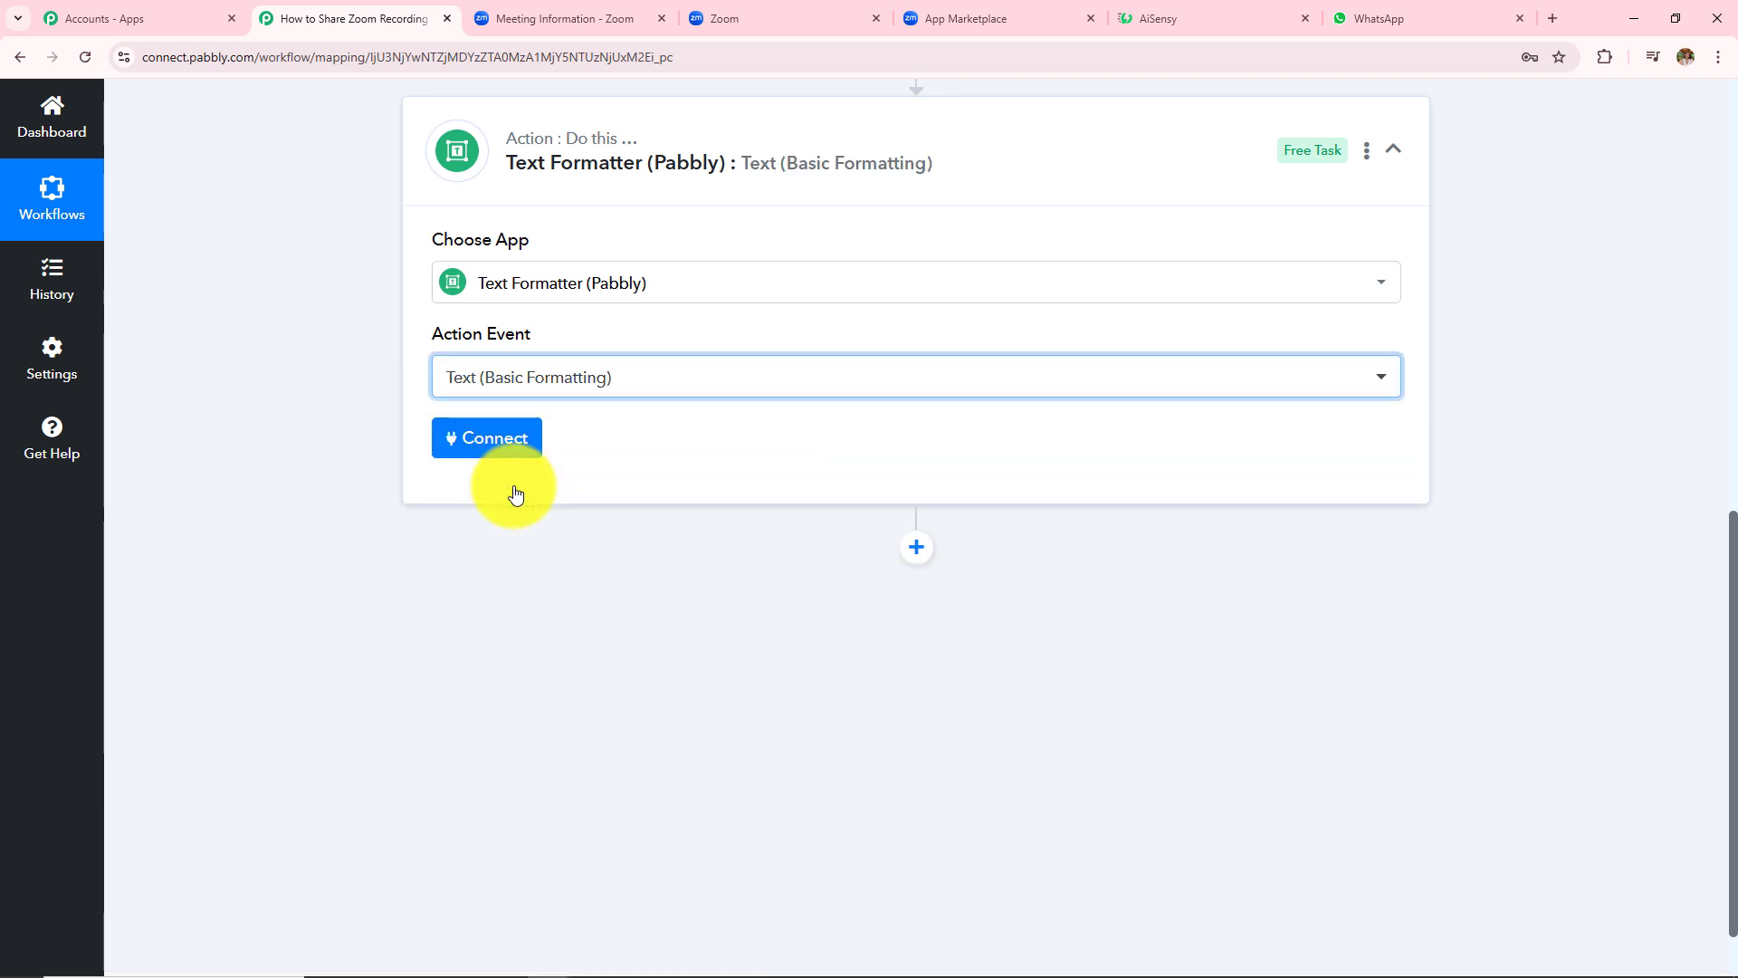
{"action": "left_click", "coordinate": [494, 443]}
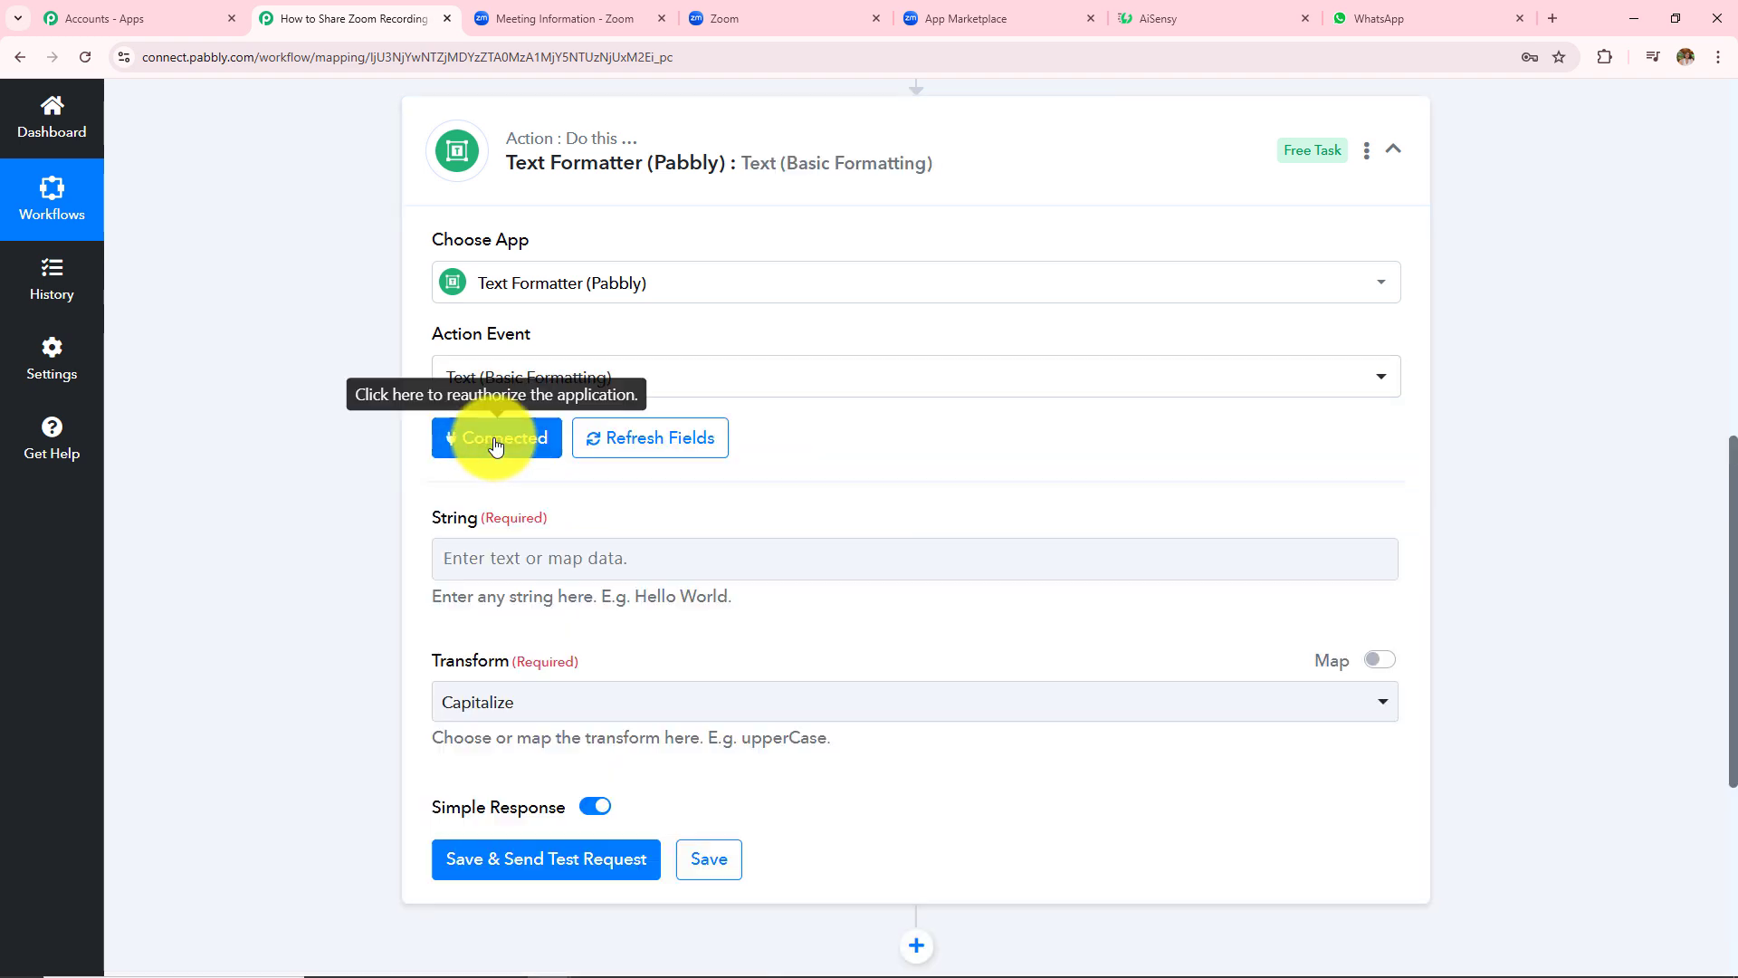
- Map the iterator's Custom Questions into String and set the transform to Extract Phone Number
{"action": "left_click", "coordinate": [501, 555]}
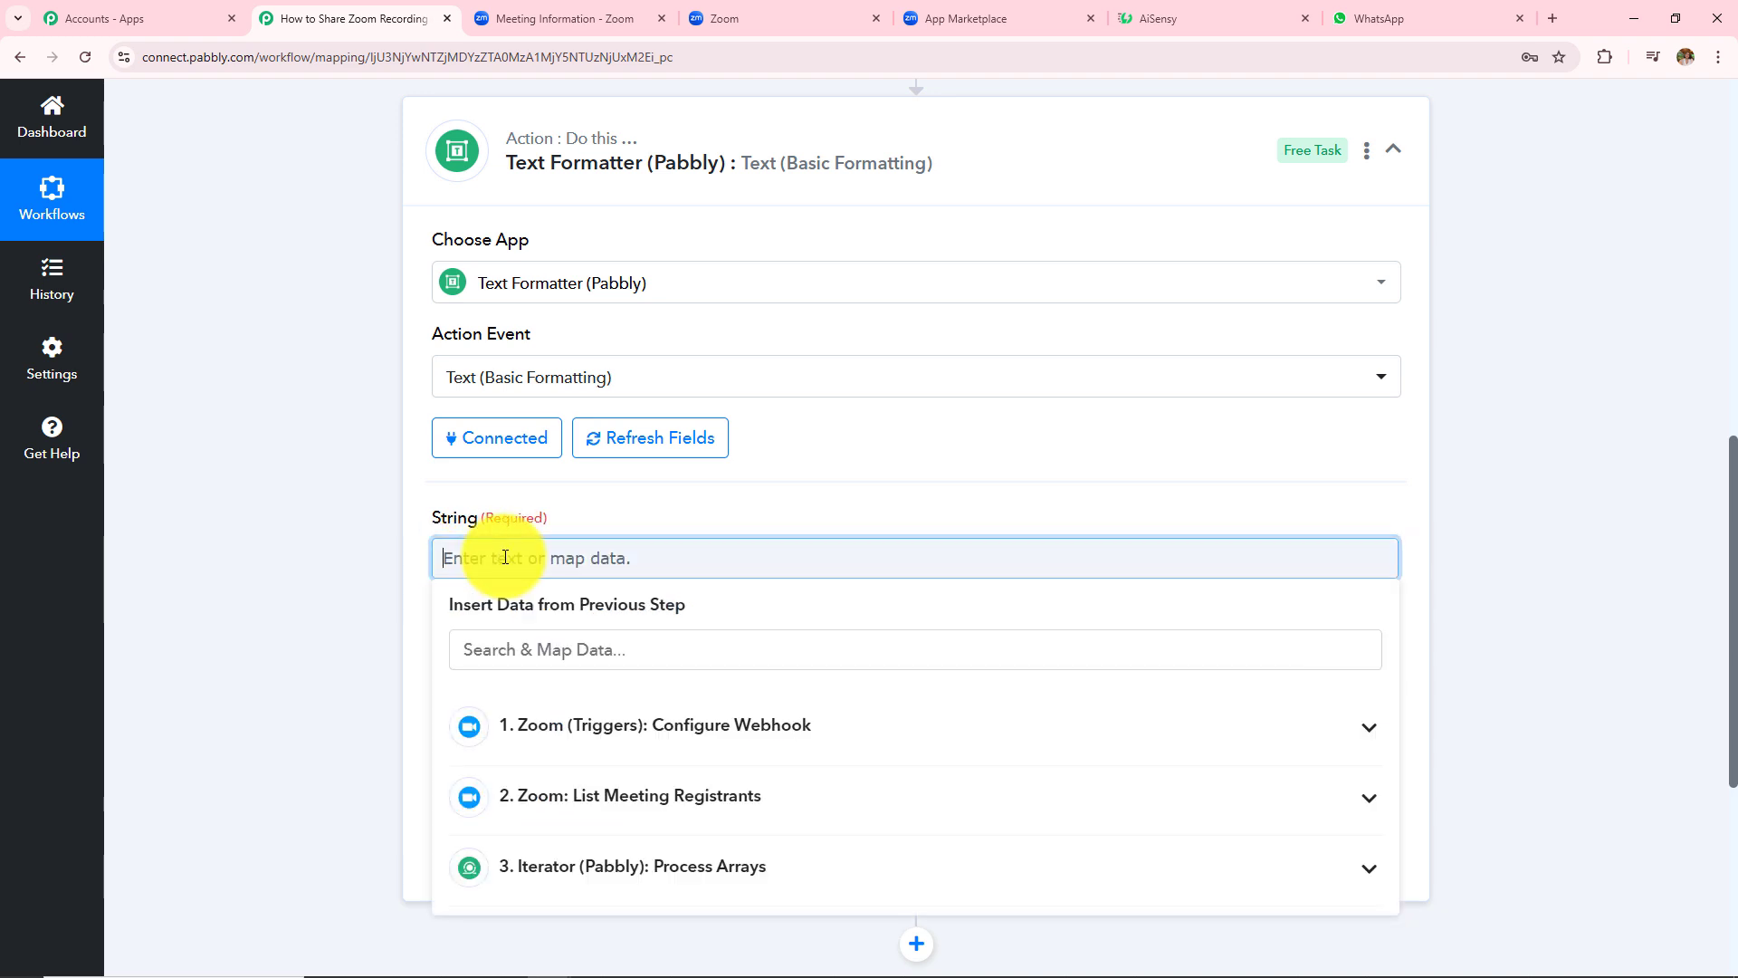
{"action": "left_click", "coordinate": [601, 857]}
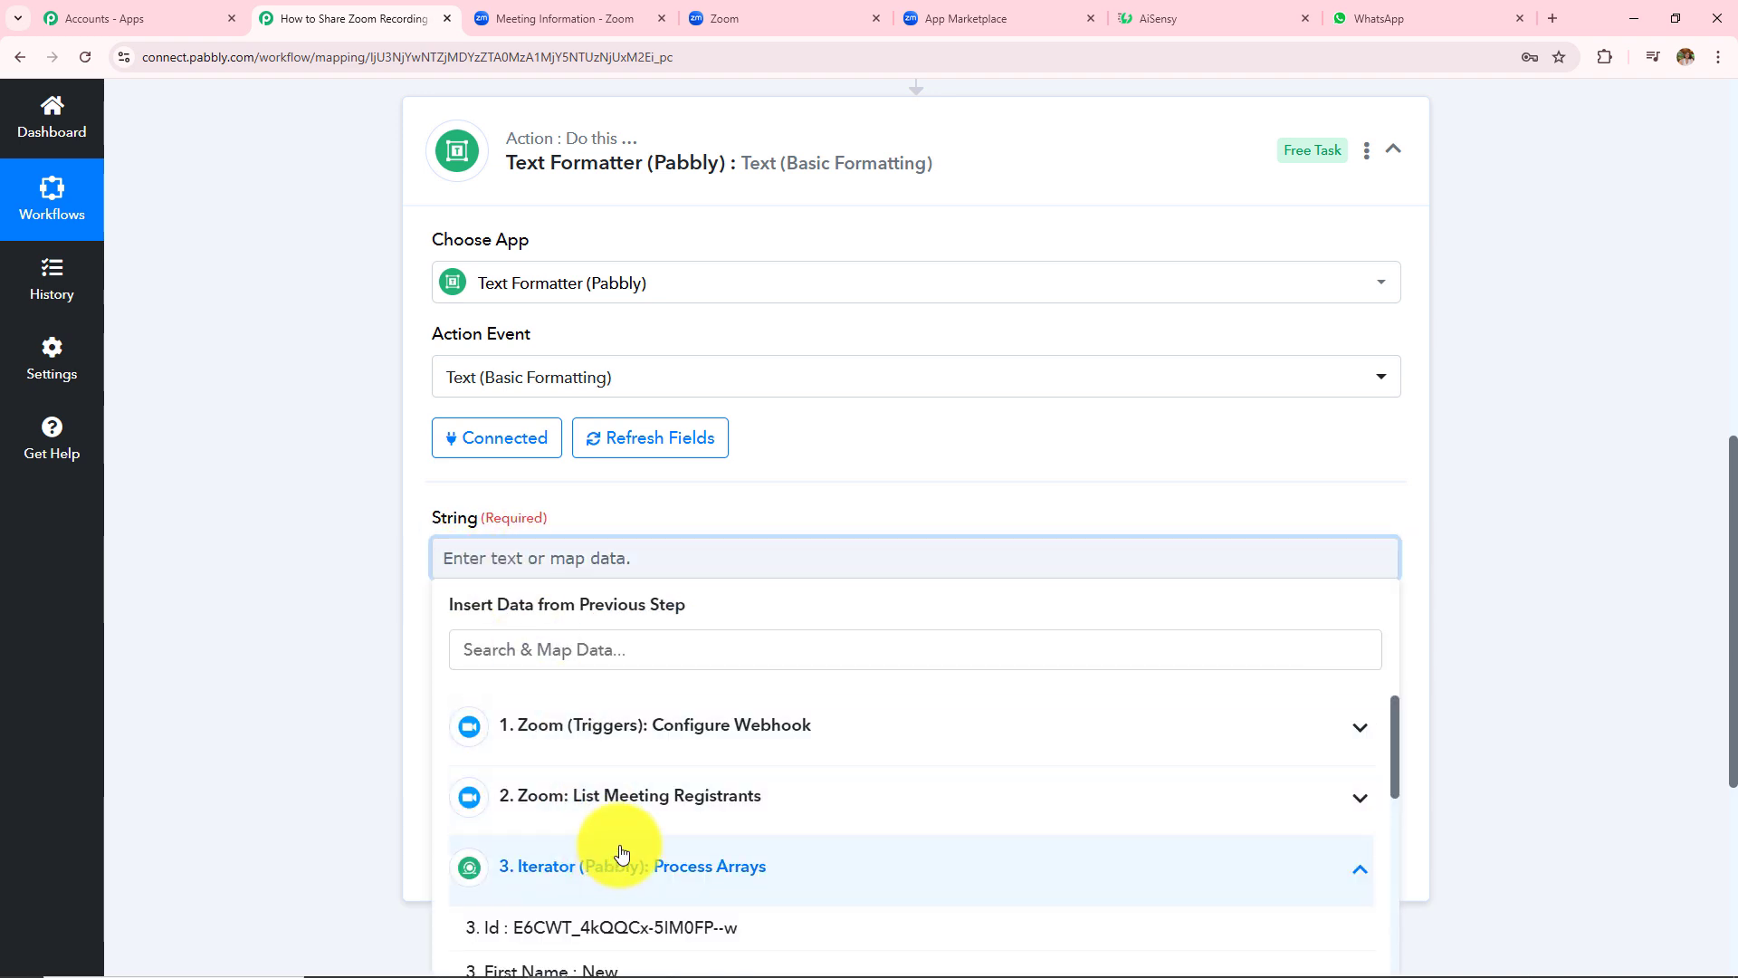
{"action": "scroll", "coordinate": [737, 690], "scroll_direction": "down", "scroll_amount": 8}
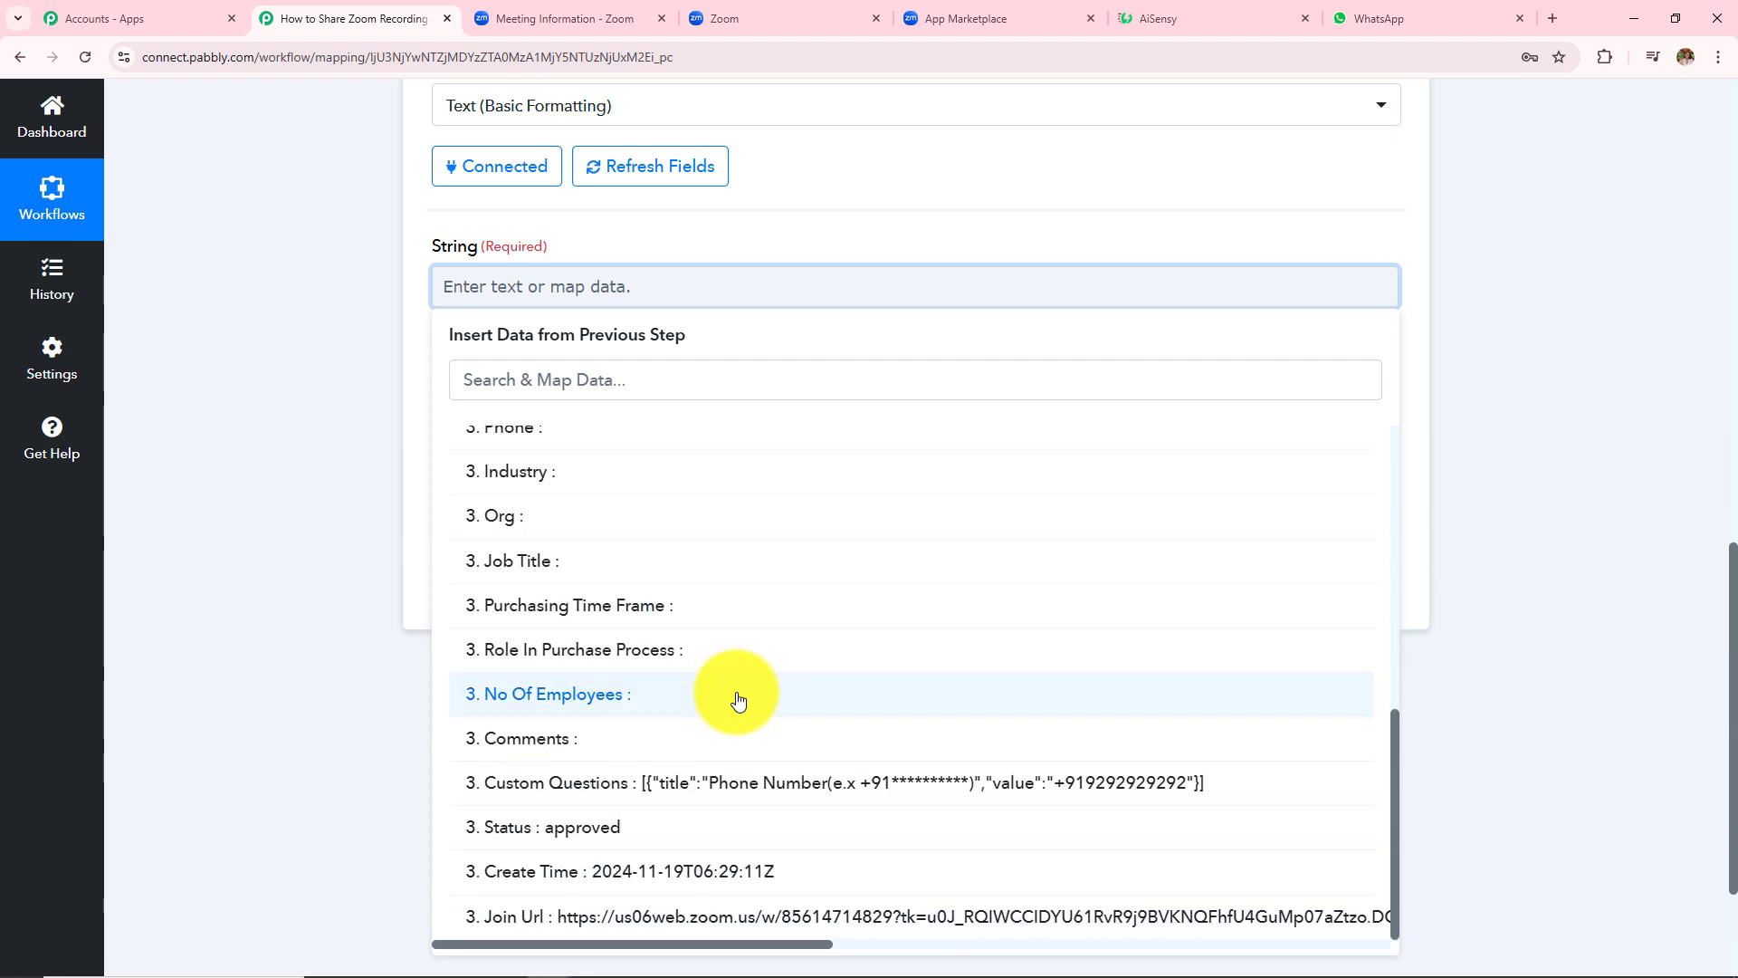
{"action": "left_click", "coordinate": [768, 789]}
{"action": "left_click", "coordinate": [246, 501]}
{"action": "left_click", "coordinate": [534, 440]}
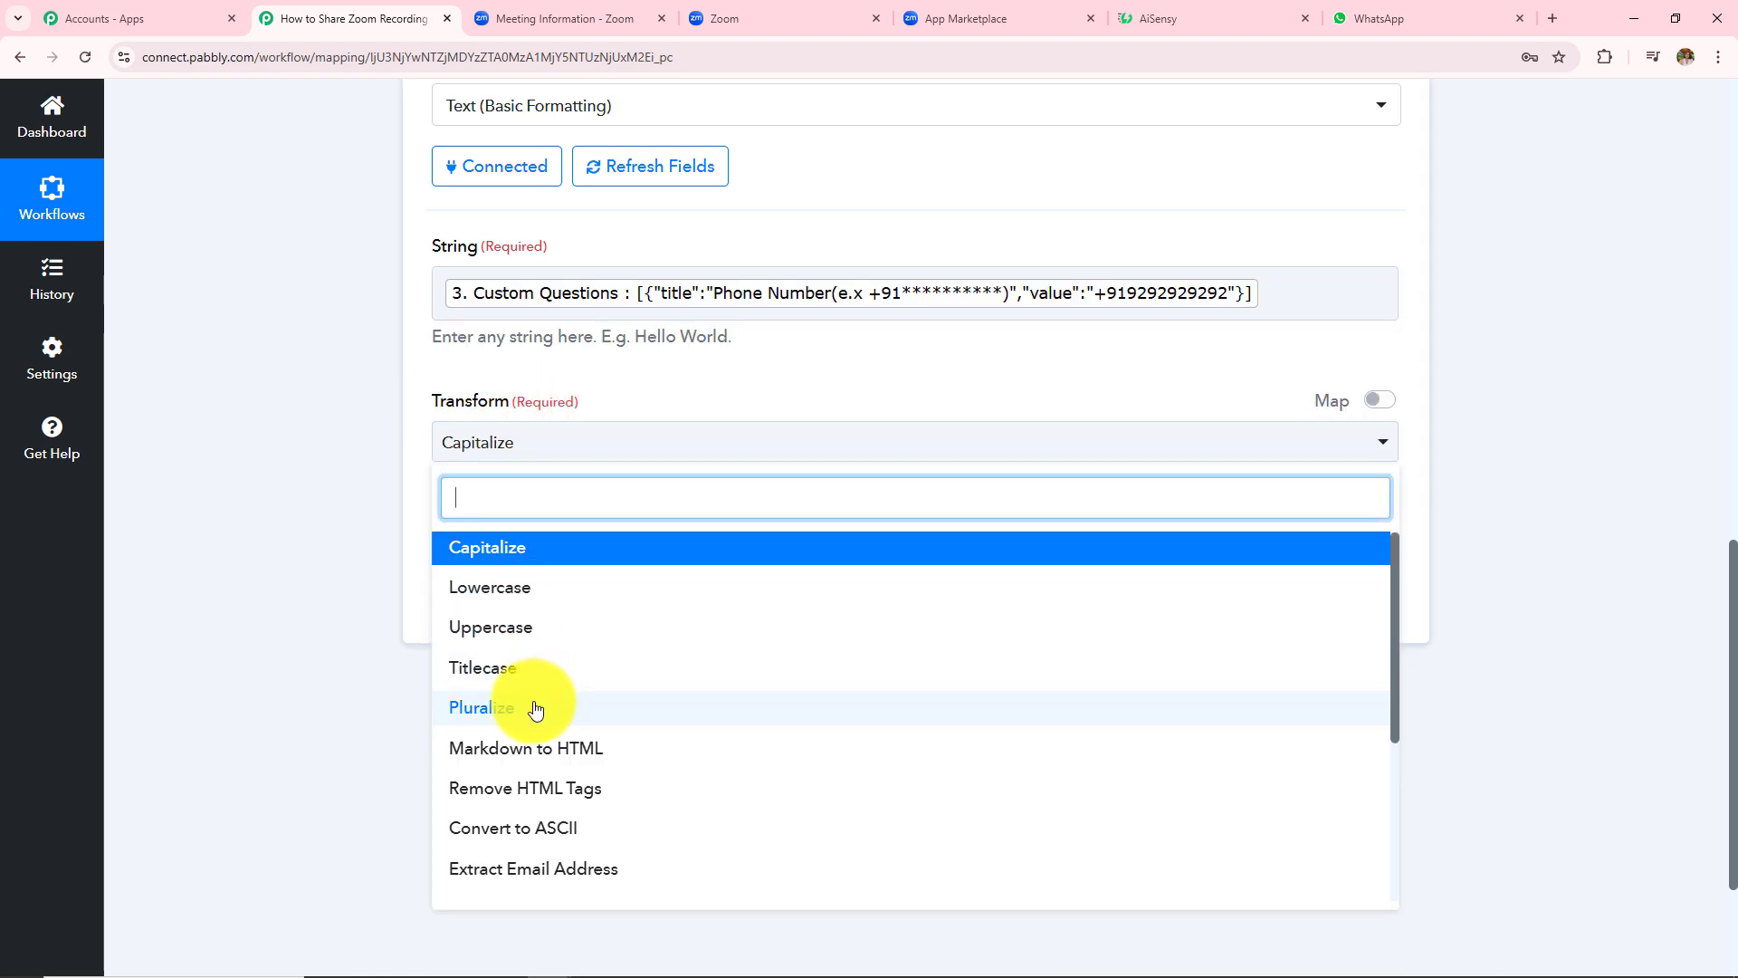
{"action": "scroll", "coordinate": [534, 710], "scroll_direction": "down", "scroll_amount": 3}
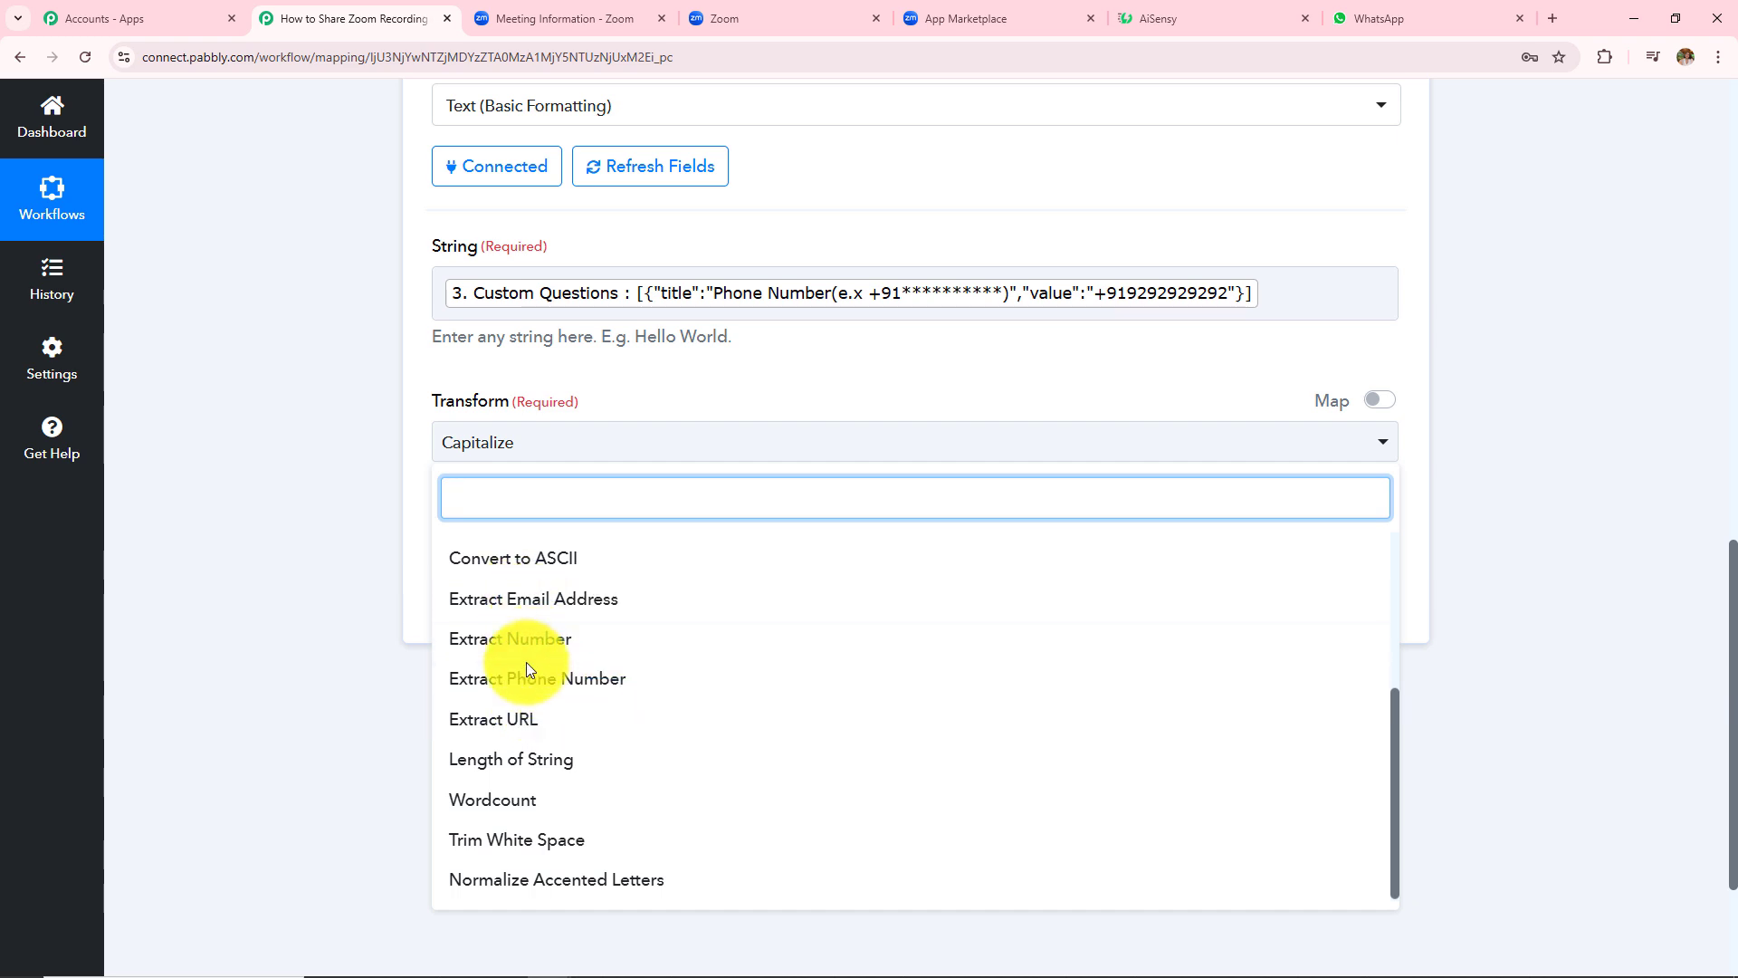
{"action": "left_click", "coordinate": [549, 679]}
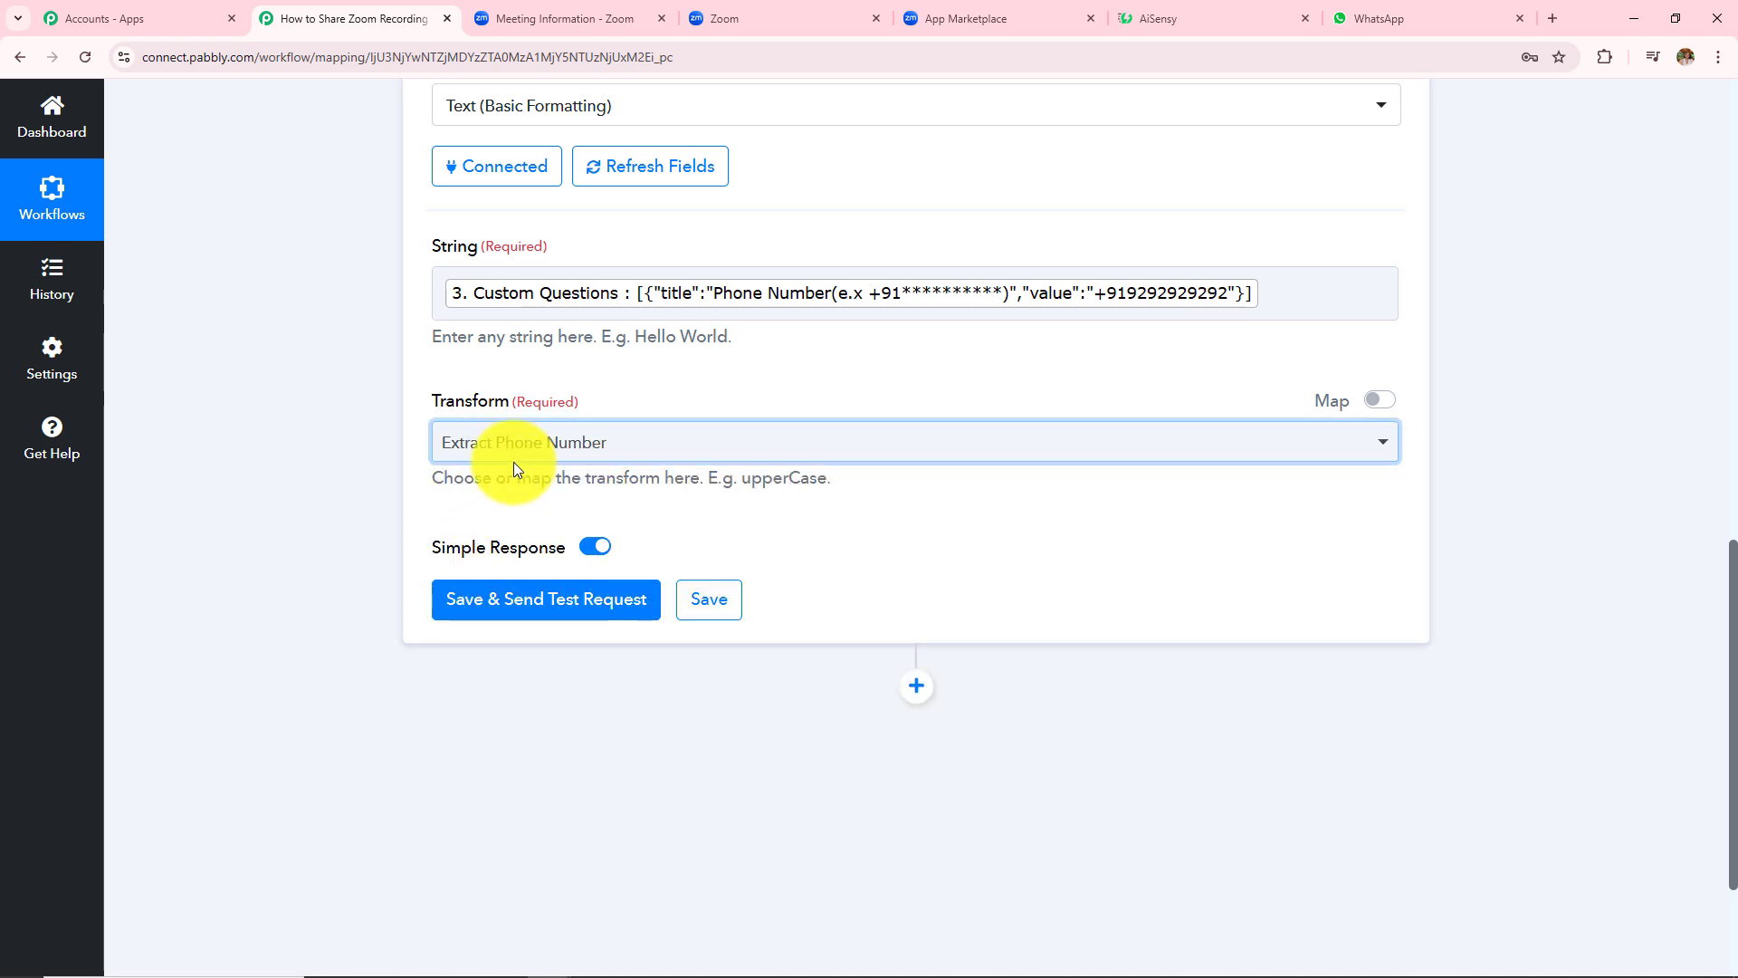
- Save and test the step, checking the extracted phone number returned as Result 0
{"action": "left_click", "coordinate": [535, 602]}
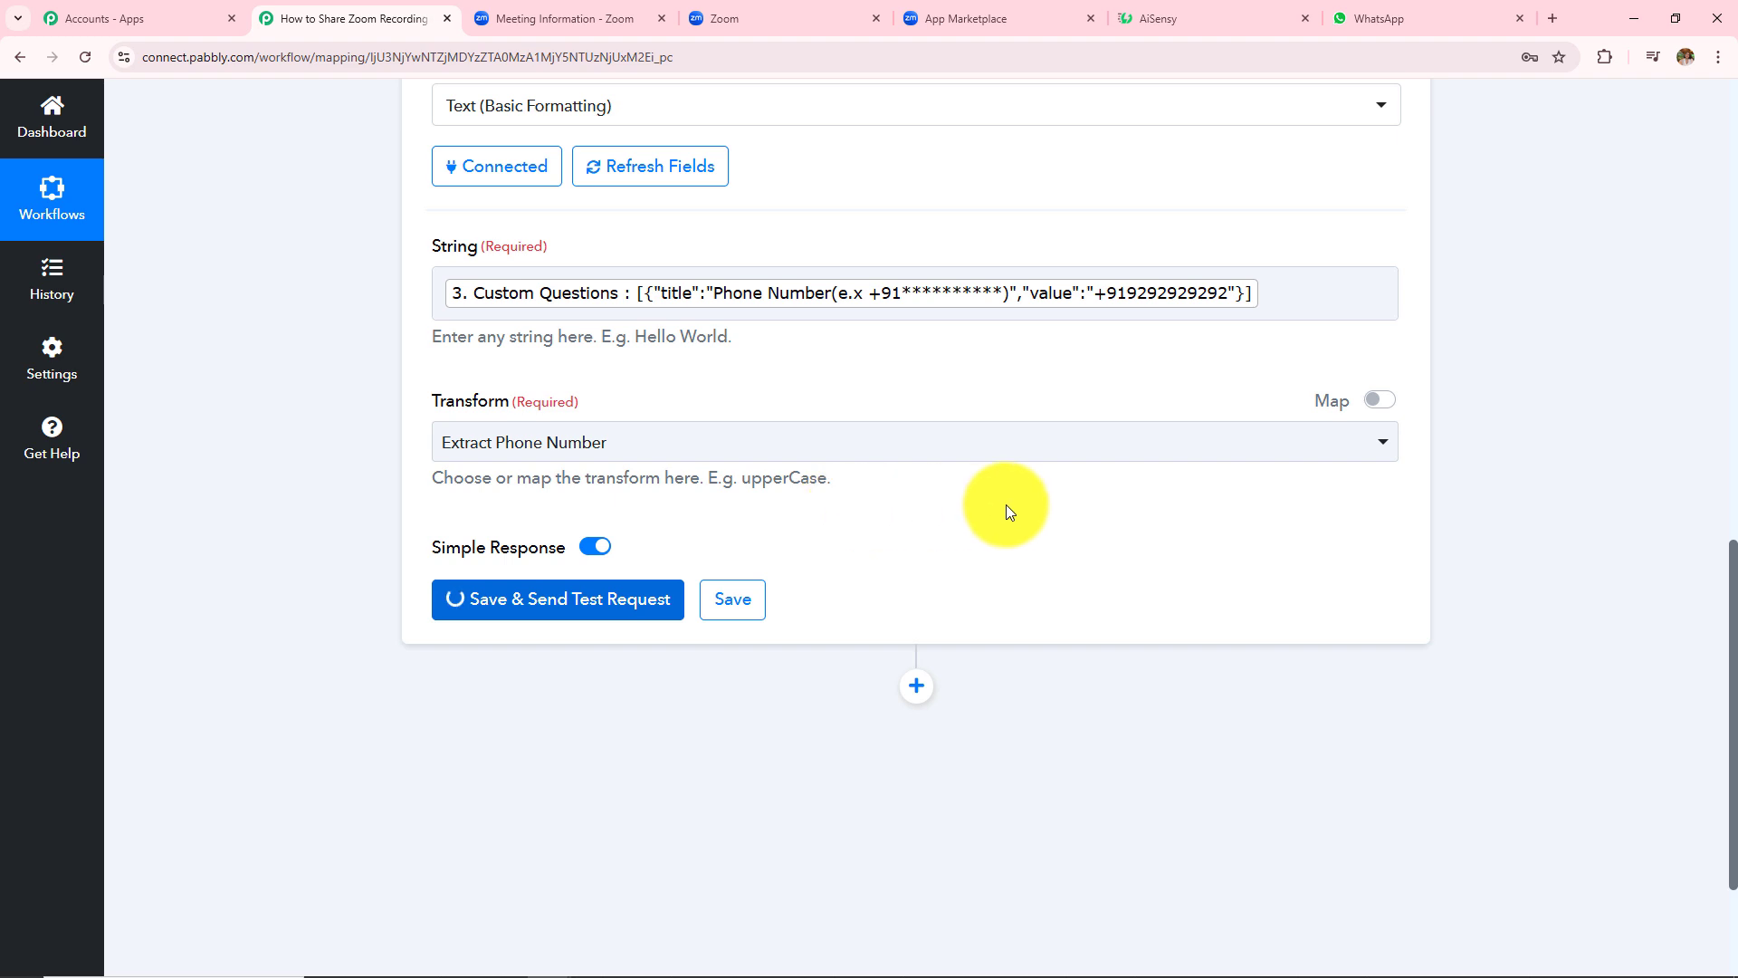
{"action": "scroll", "coordinate": [1161, 709], "scroll_direction": "down", "scroll_amount": 1}
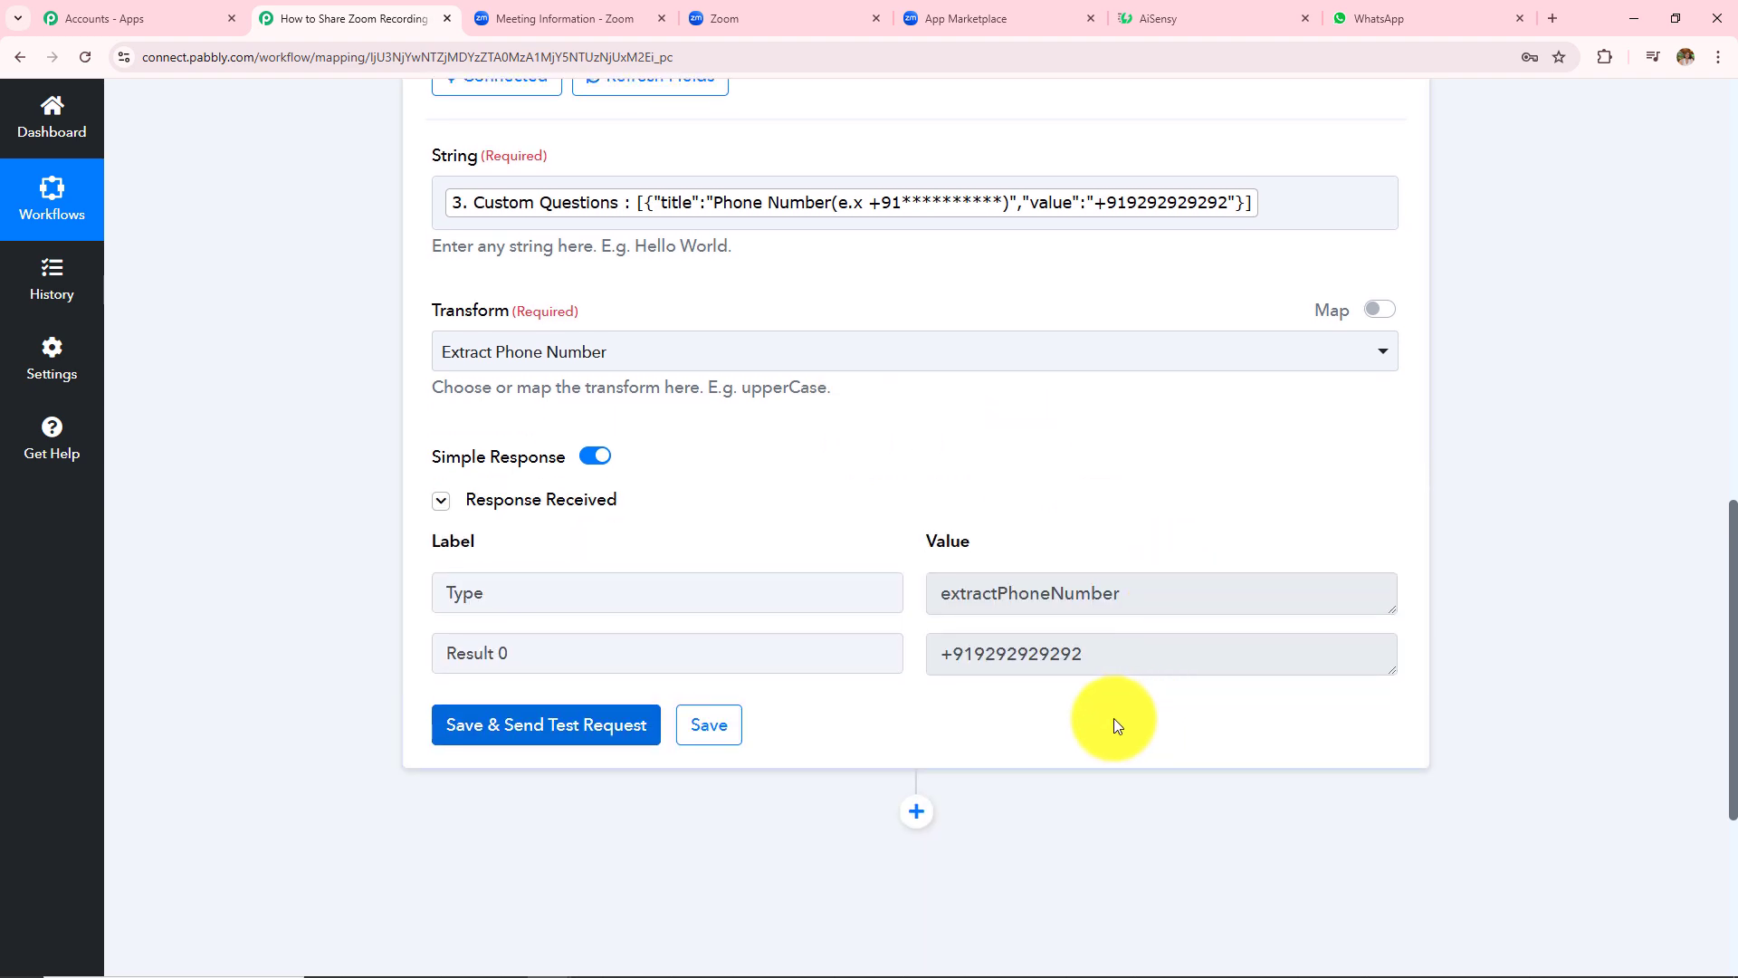
{"action": "left_click_drag", "start_coordinate": [1114, 651], "coordinate": [951, 648]}
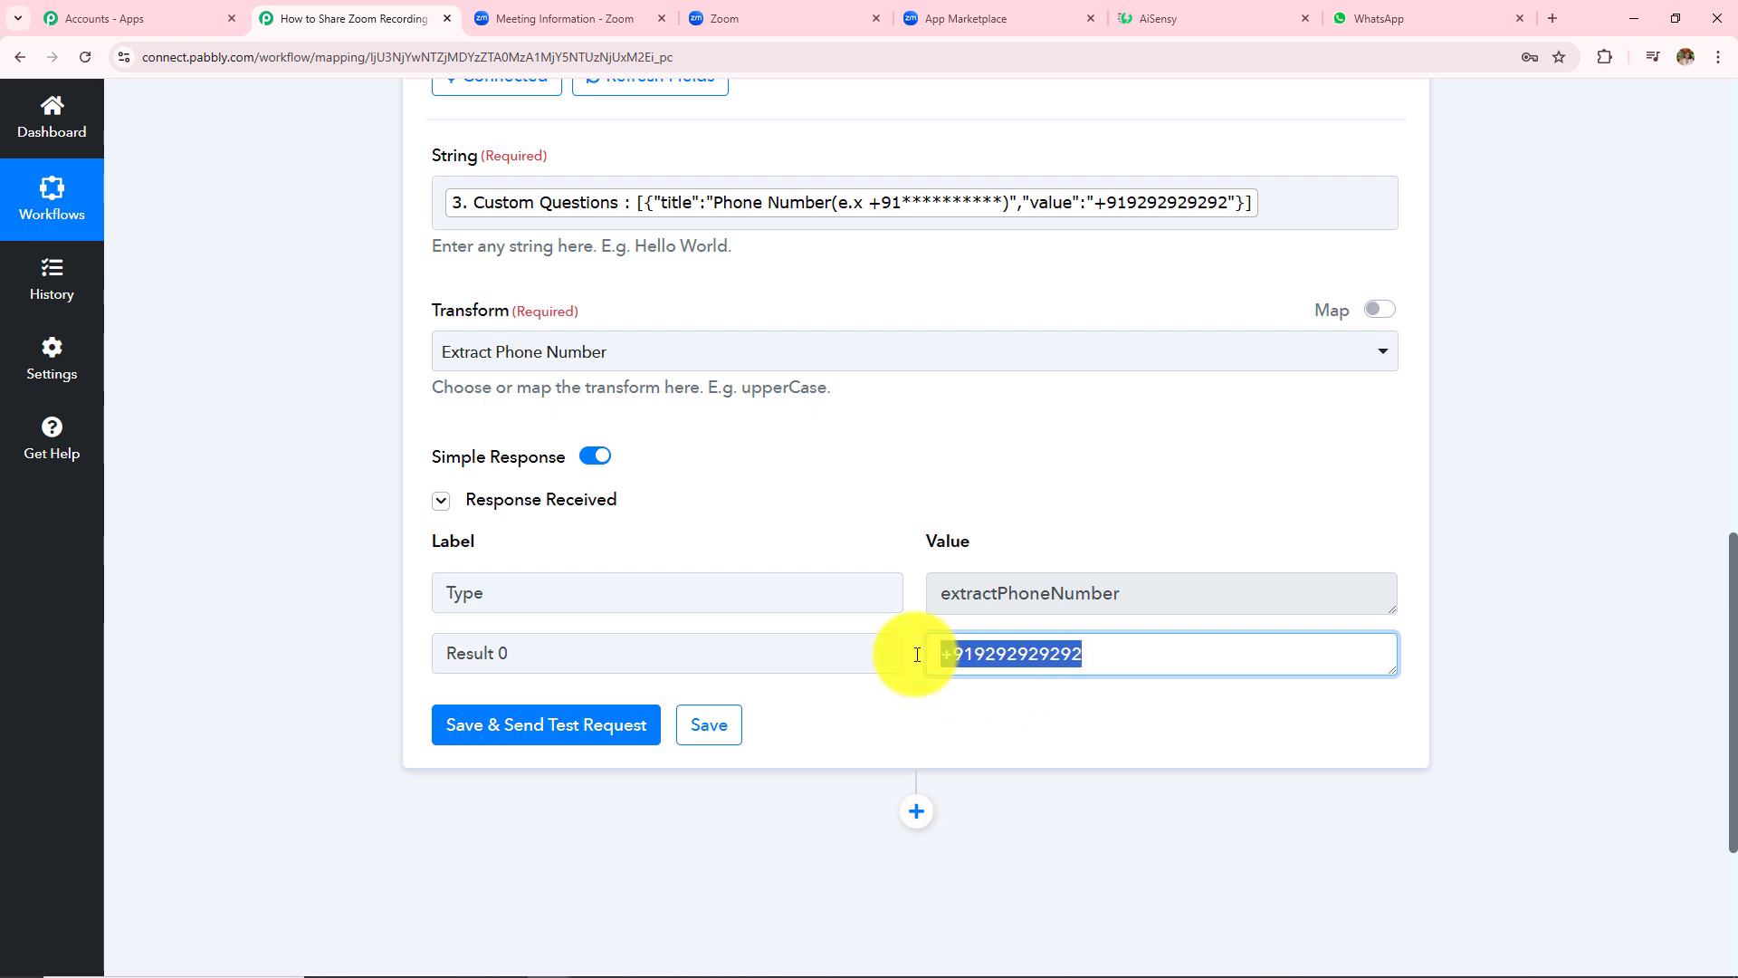
{"action": "left_click", "coordinate": [1468, 507]}
{"action": "scroll", "coordinate": [1468, 507], "scroll_direction": "up", "scroll_amount": 6}
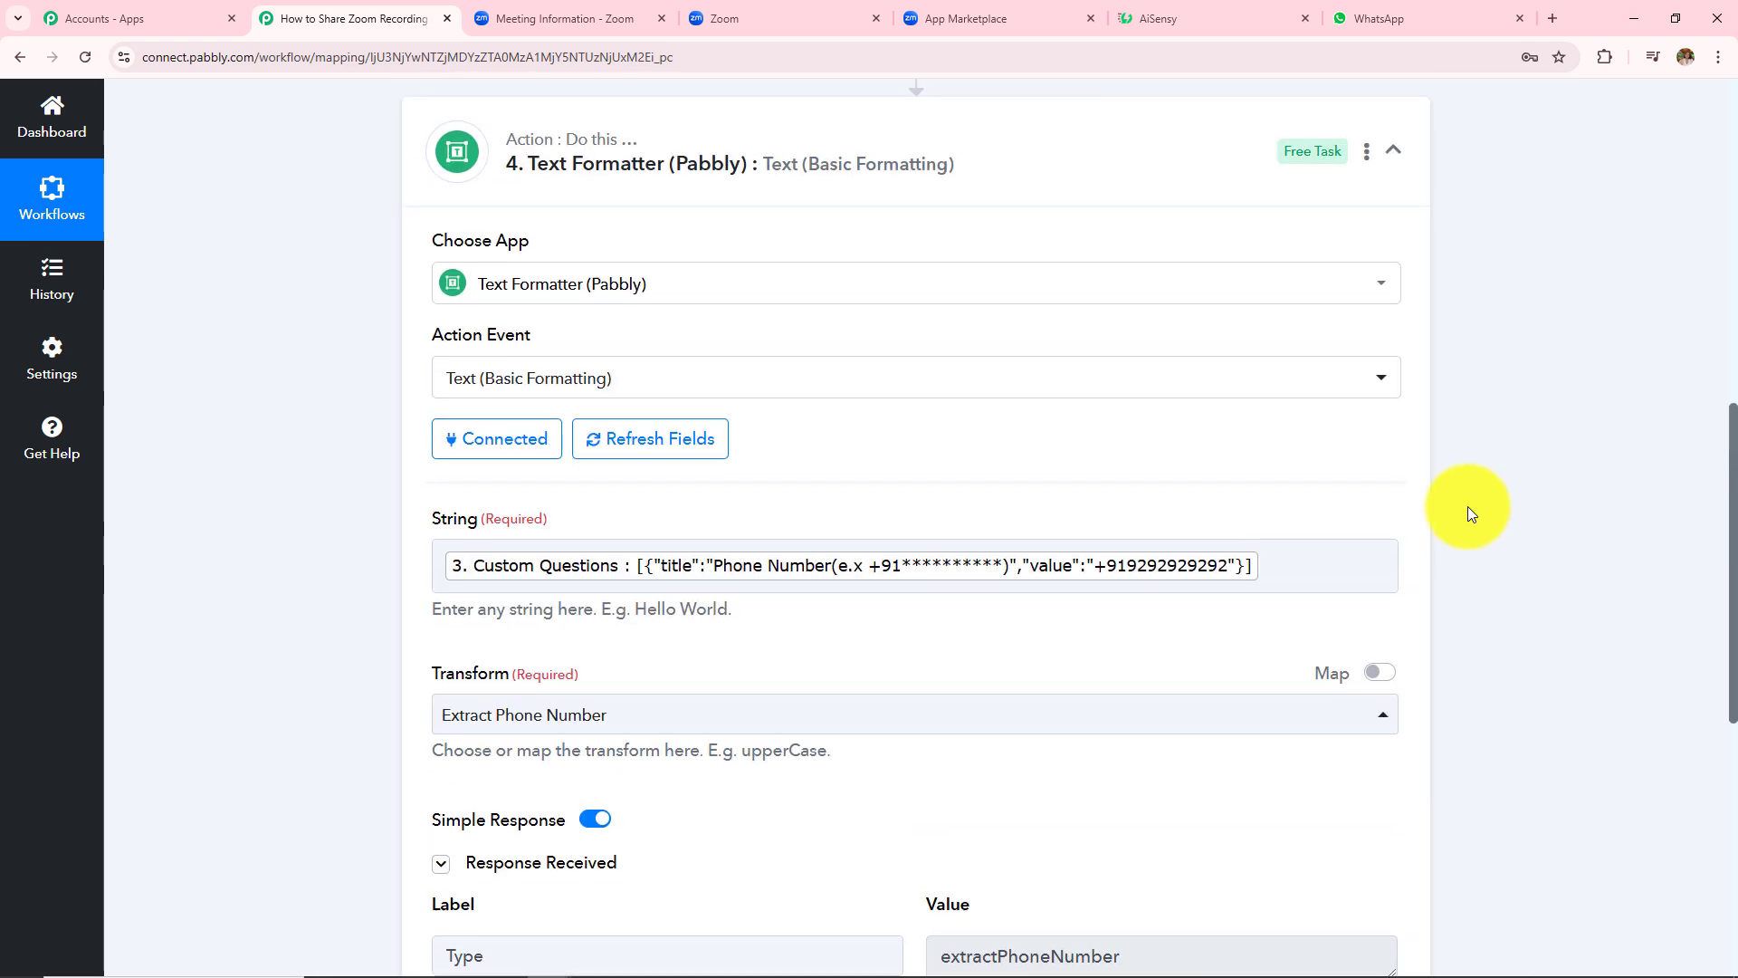
{"action": "scroll", "coordinate": [1469, 507], "scroll_direction": "down", "scroll_amount": 8}
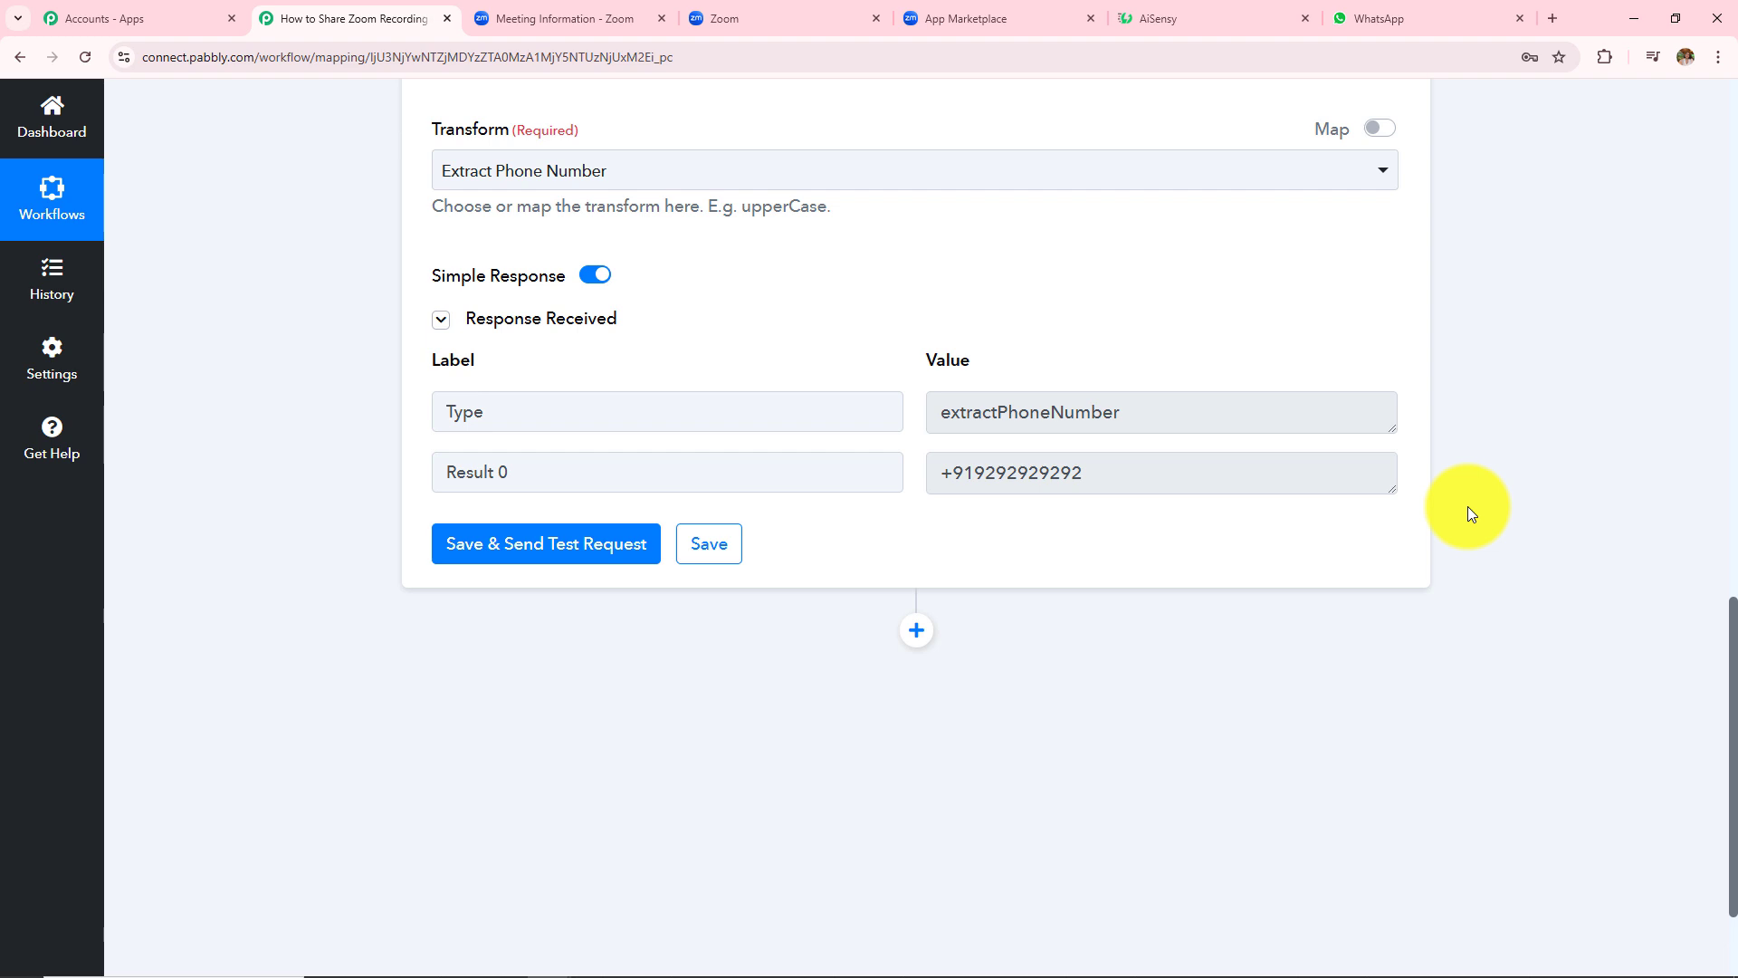
- Search 'Aise' to add WhatsApp by AiSensy as the next app, with the Send Template Message action
{"action": "left_click", "coordinate": [903, 653]}
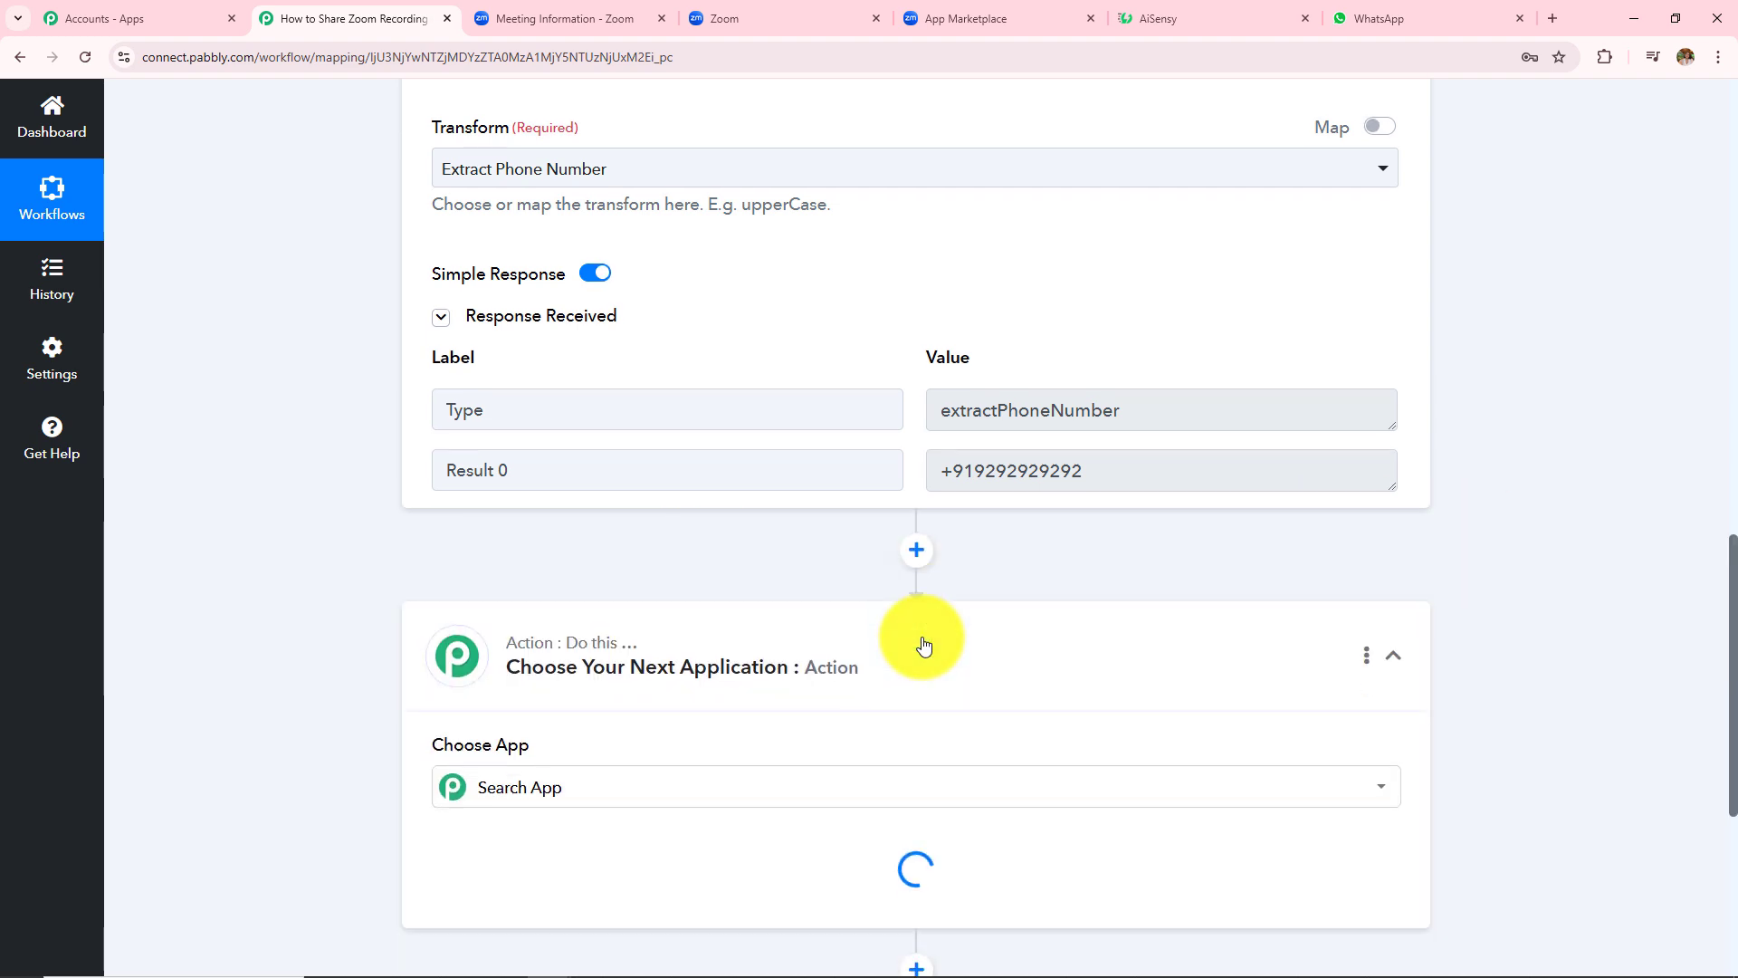
{"action": "scroll", "coordinate": [835, 591], "scroll_direction": "down", "scroll_amount": 2}
{"action": "scroll", "coordinate": [835, 590], "scroll_direction": "up", "scroll_amount": 4}
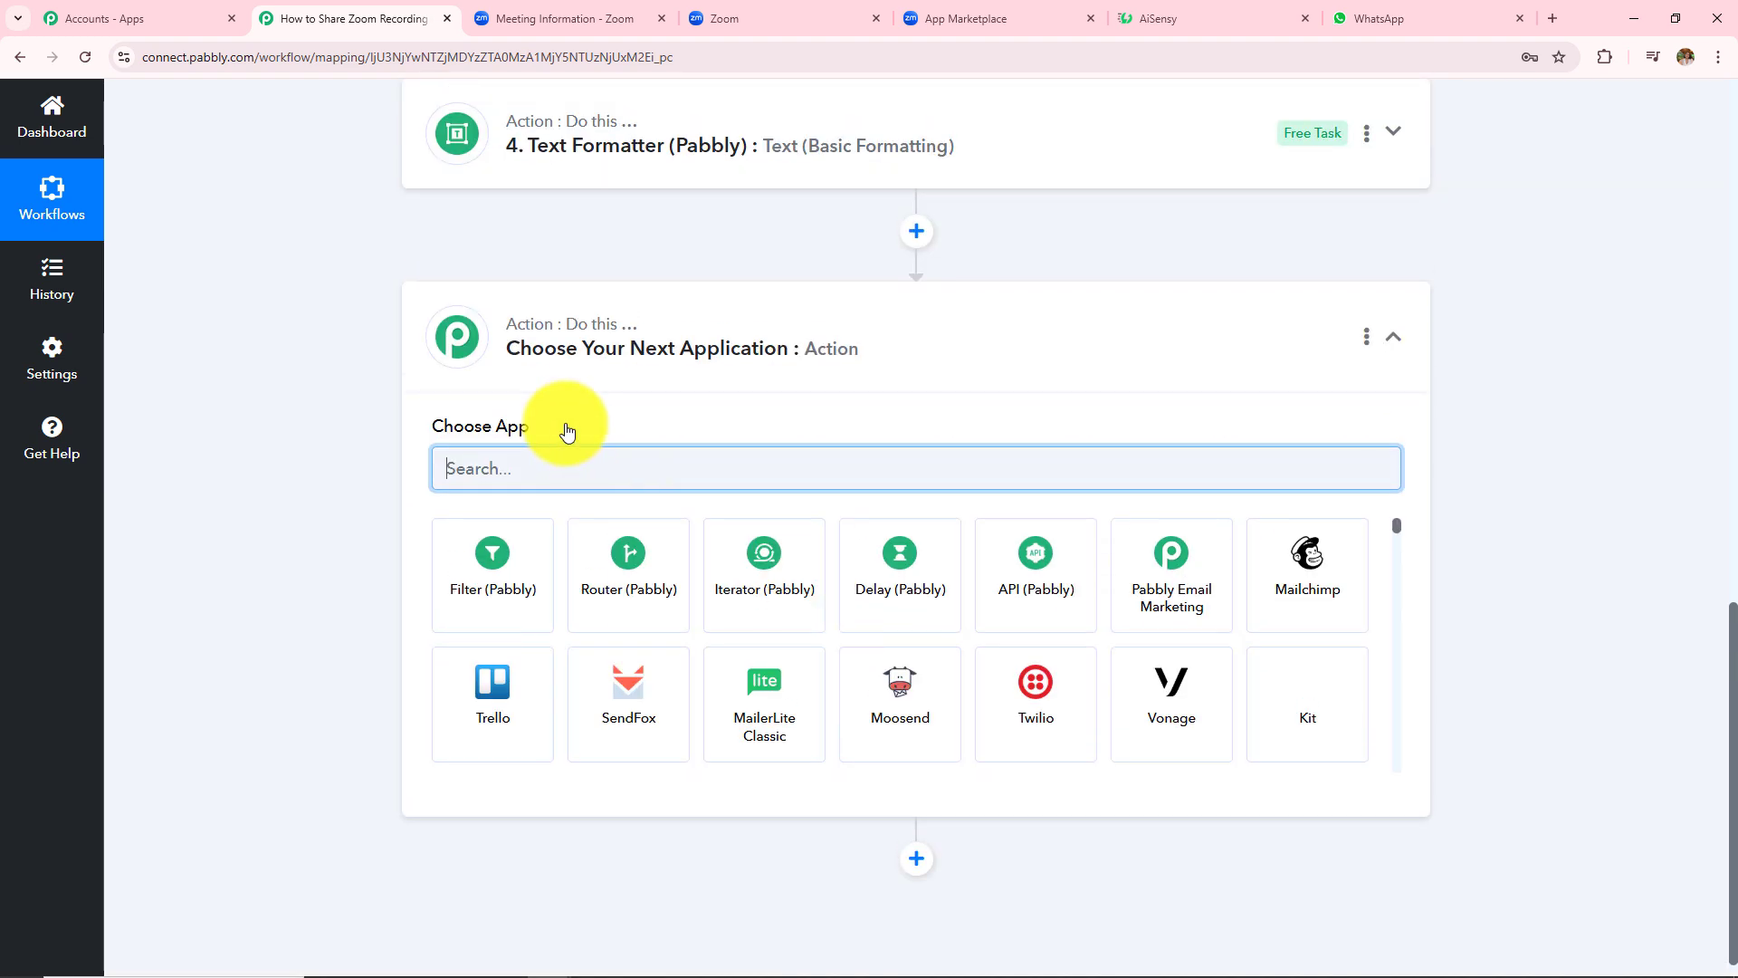
{"action": "type", "text": "Ais"}
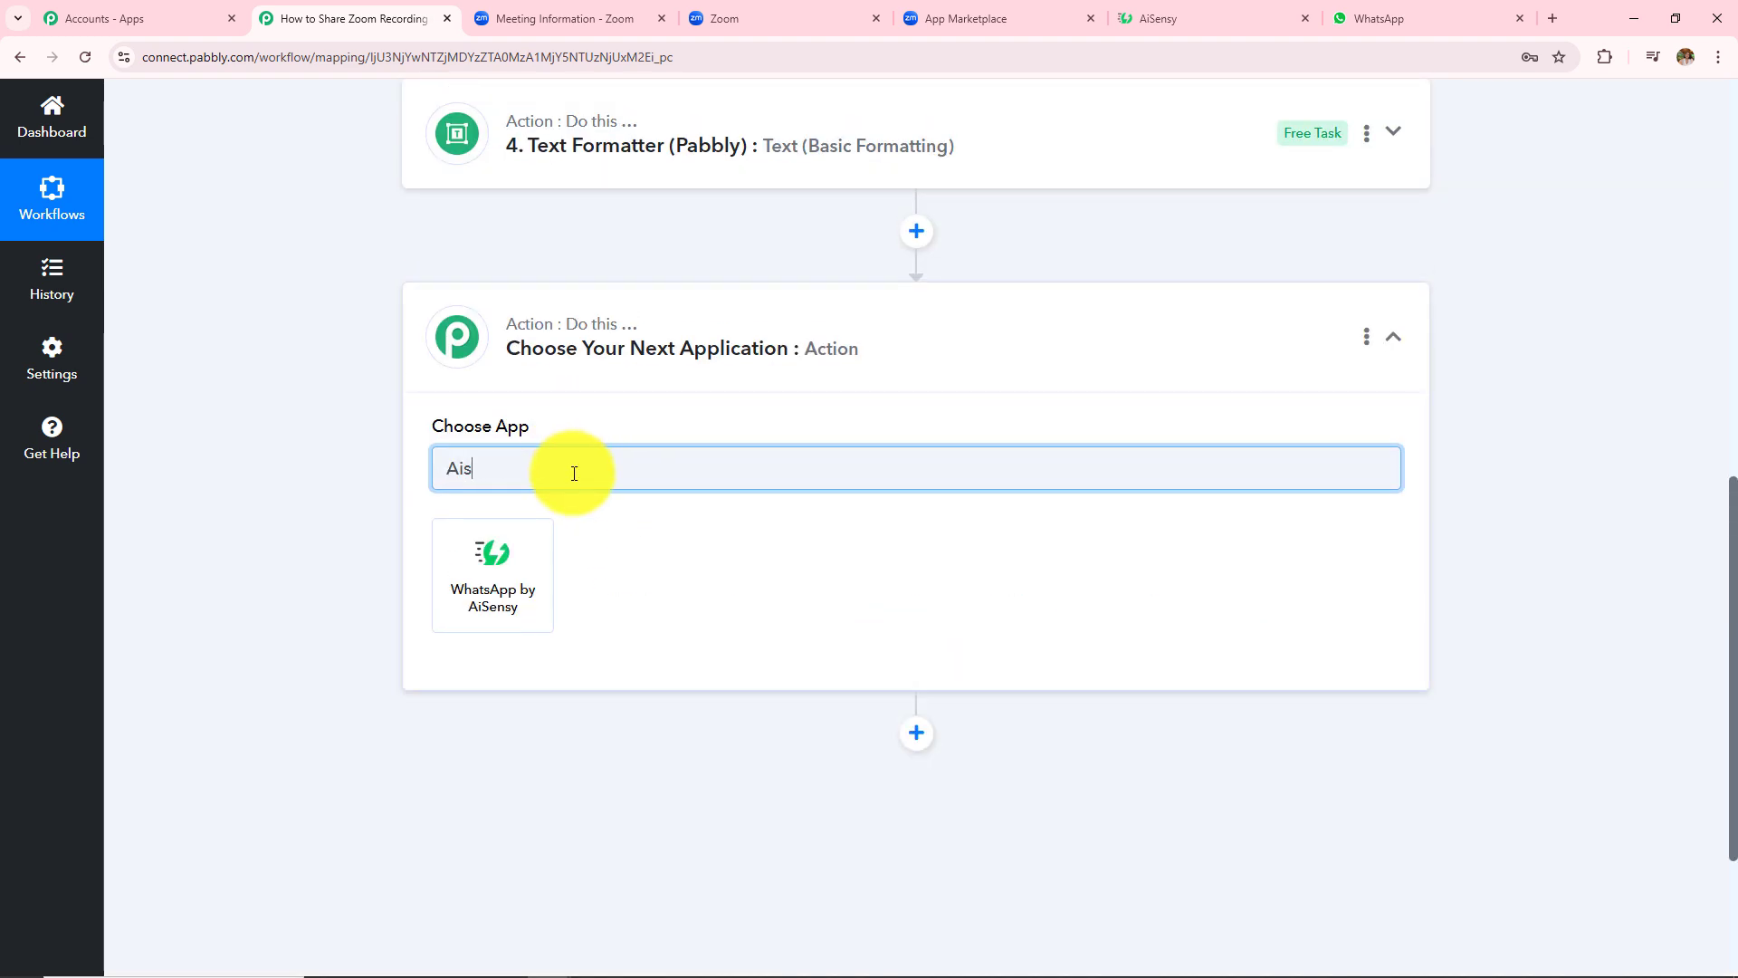
{"action": "type", "text": "e"}
{"action": "left_click", "coordinate": [505, 561]}
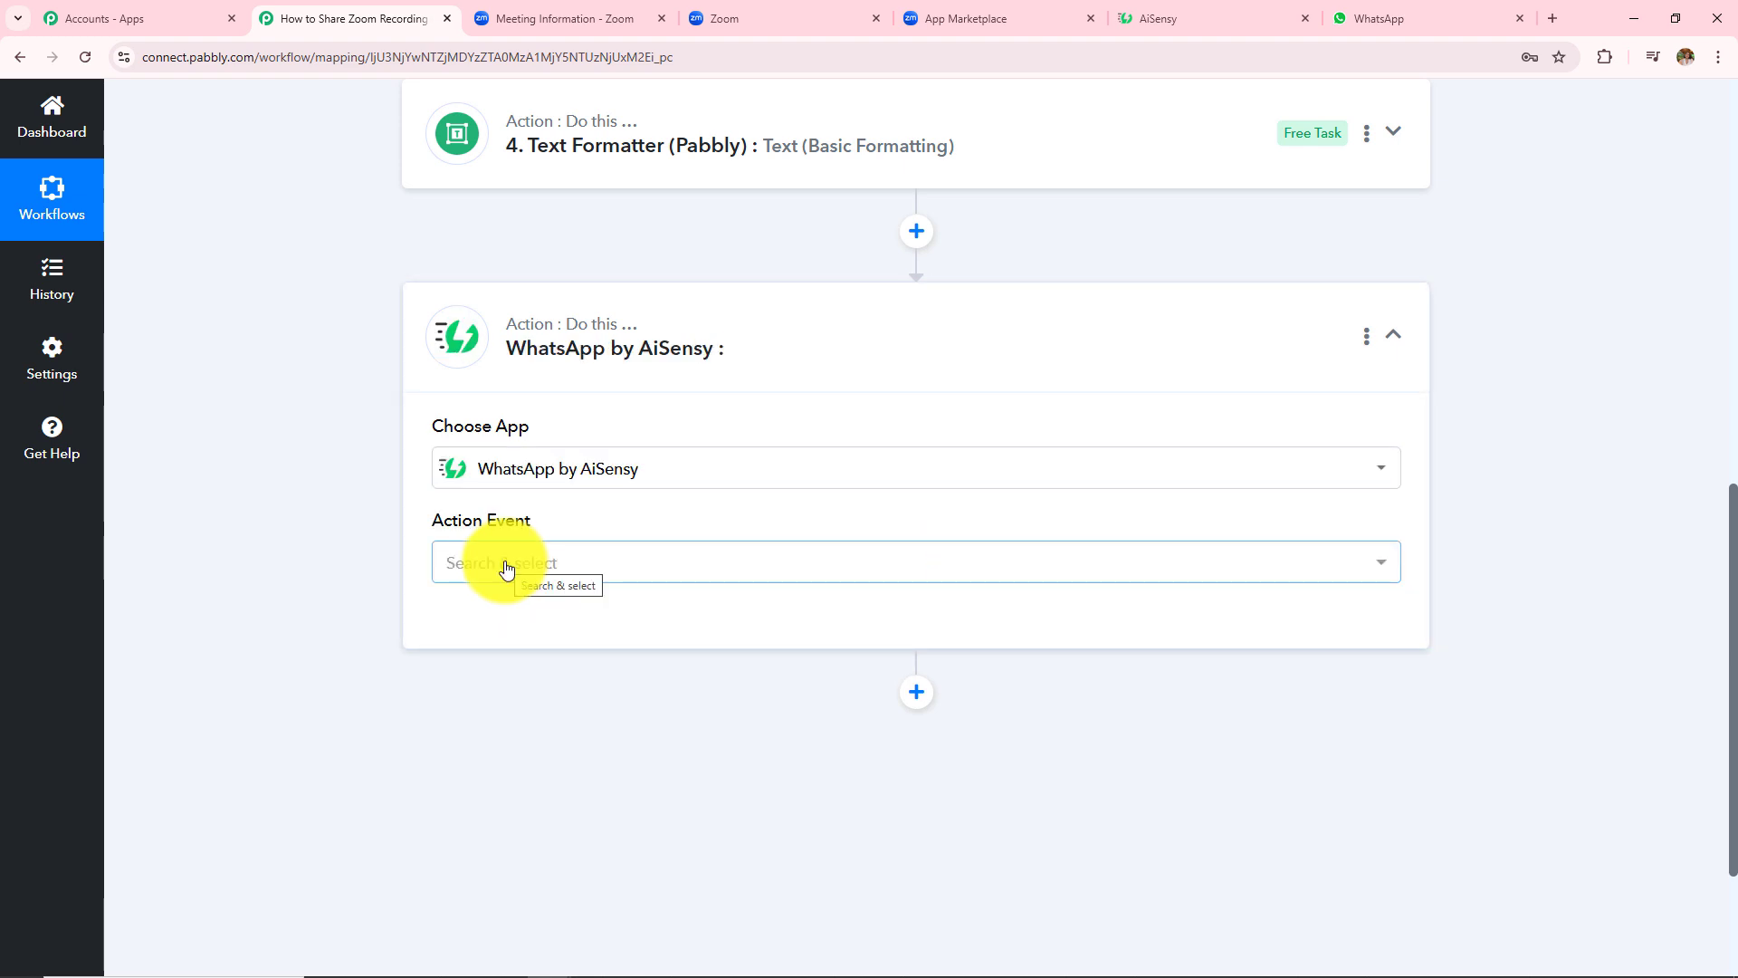
{"action": "left_click", "coordinate": [505, 565]}
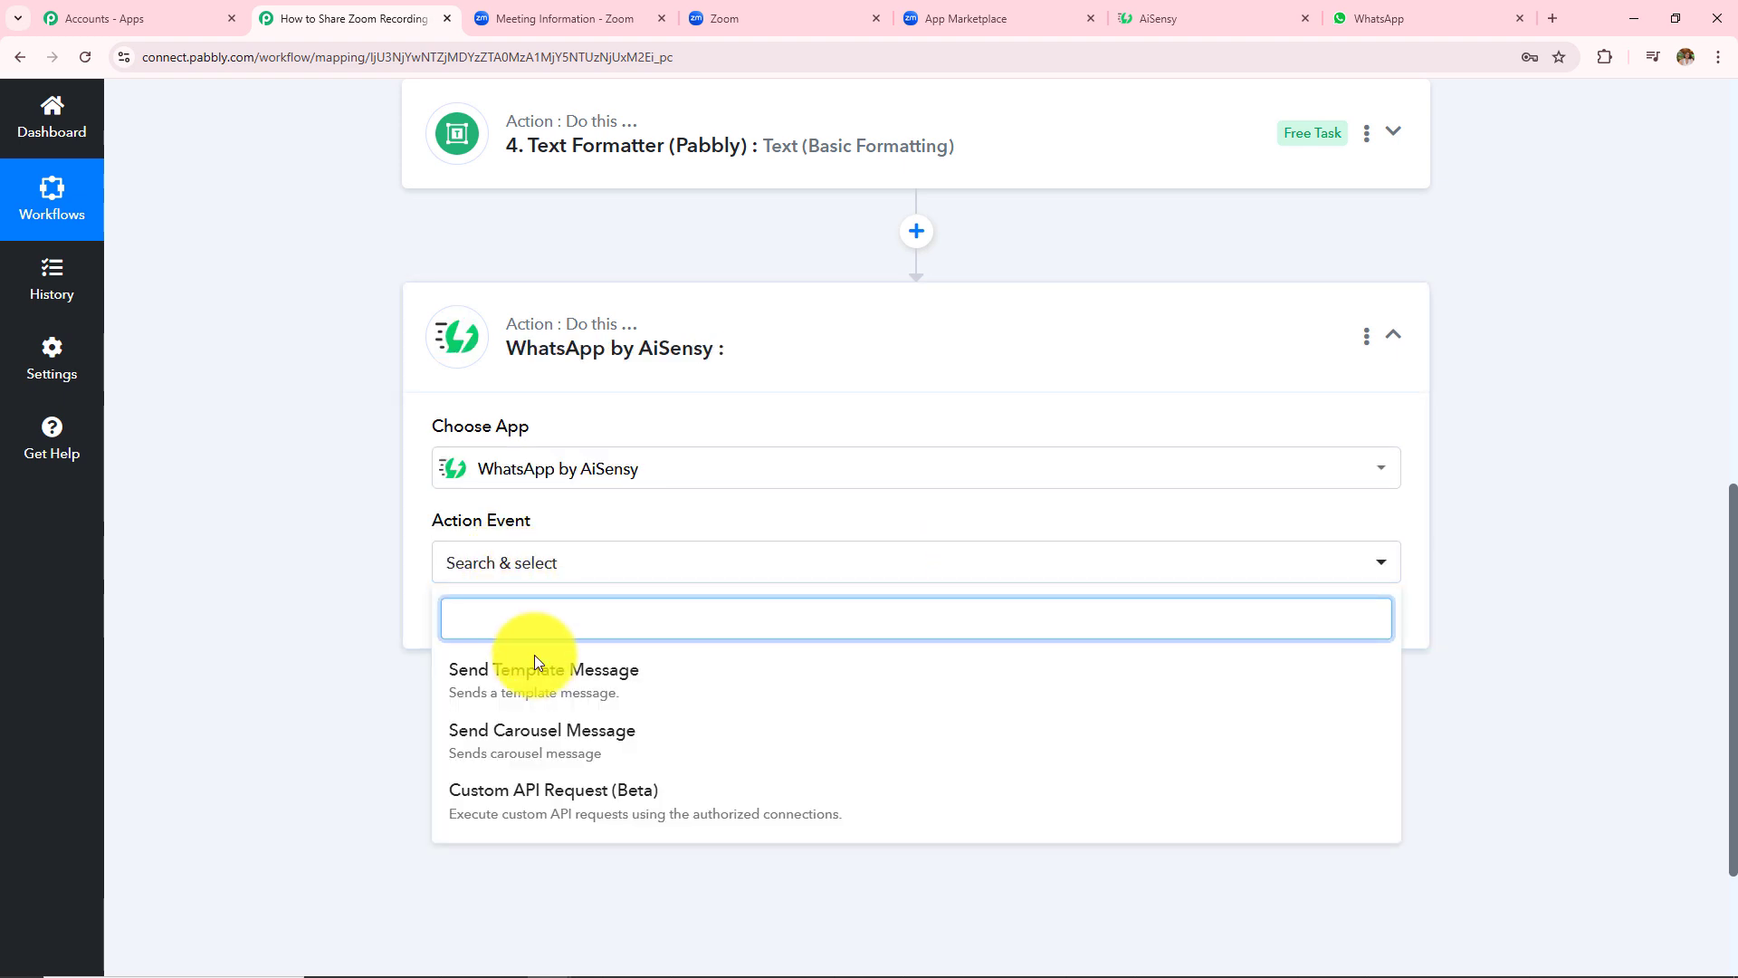
{"action": "left_click", "coordinate": [512, 705]}
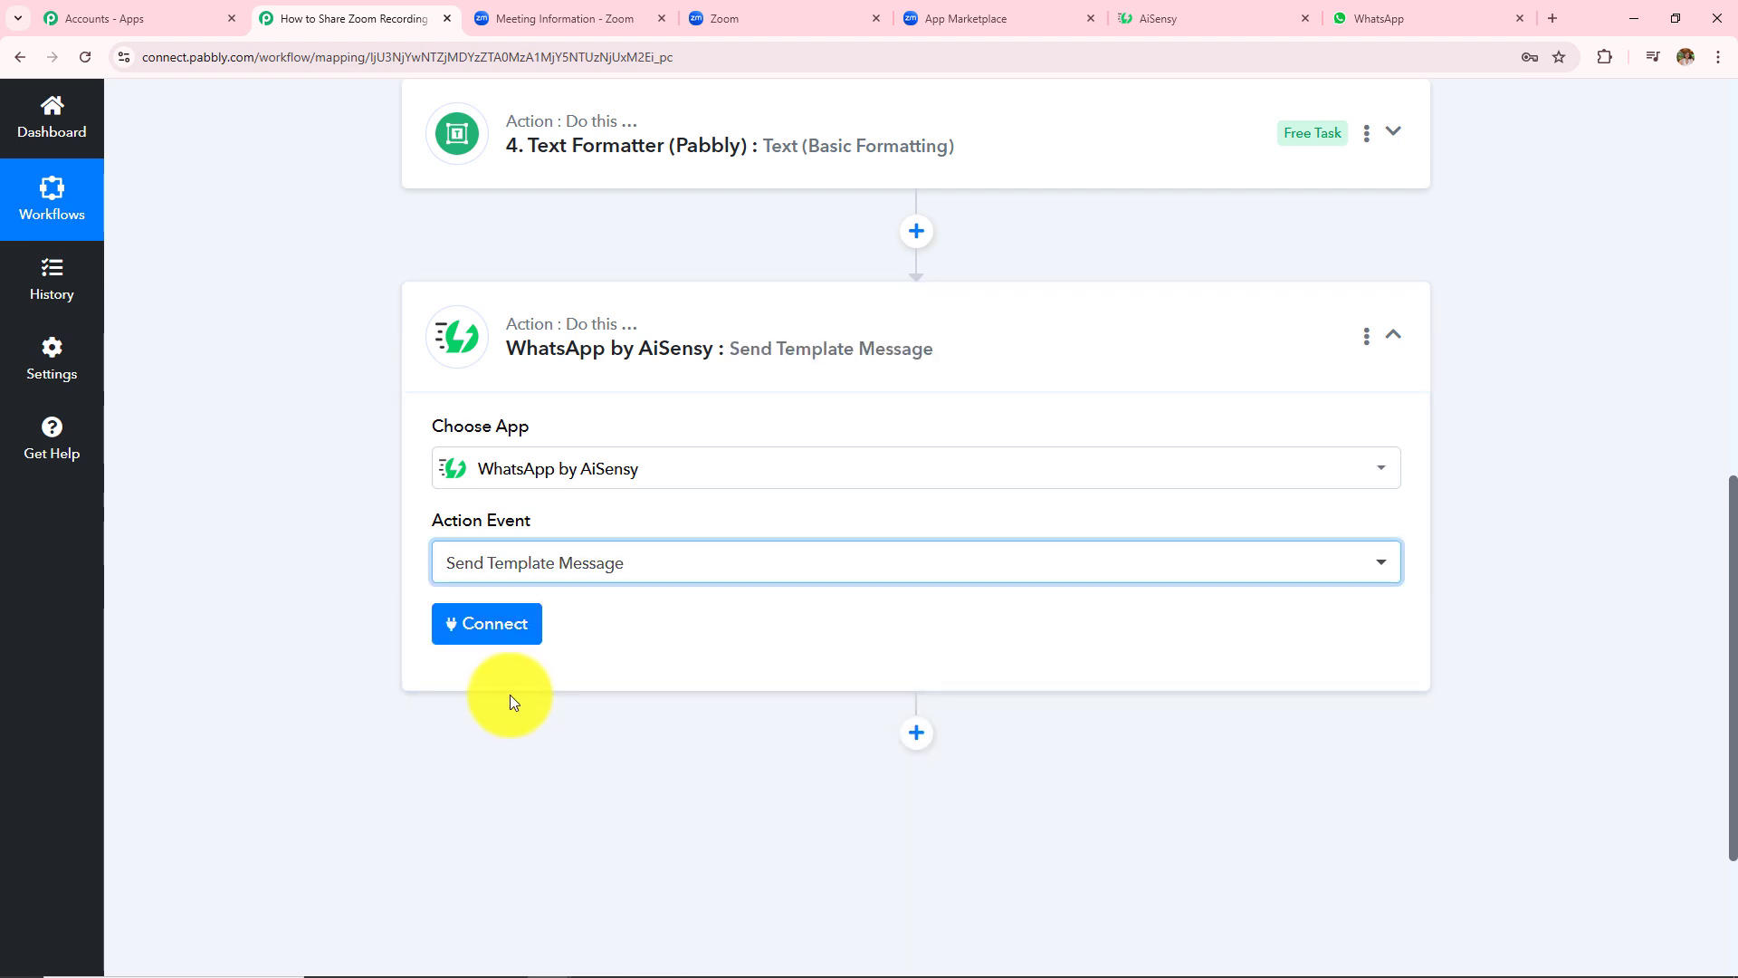
- Begin a new AiSensy connection (#25) that asks for an API key, then switch to the AiSensy dashboard
{"action": "left_click", "coordinate": [498, 634]}
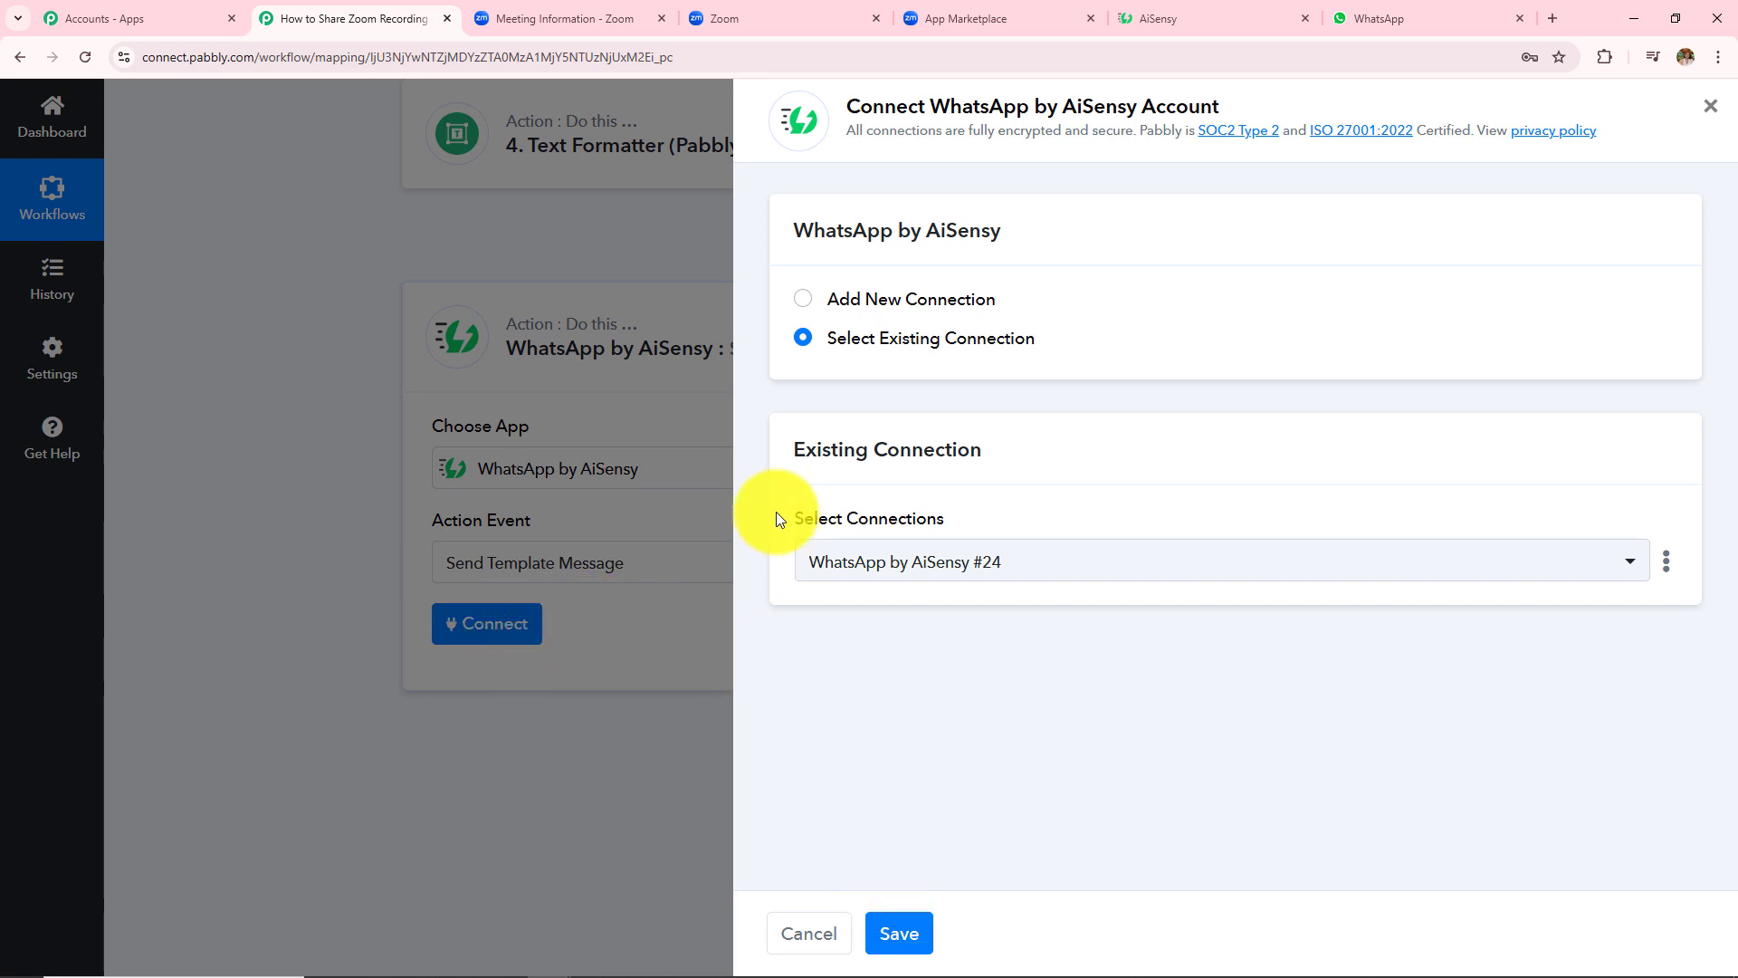
{"action": "left_click", "coordinate": [804, 301]}
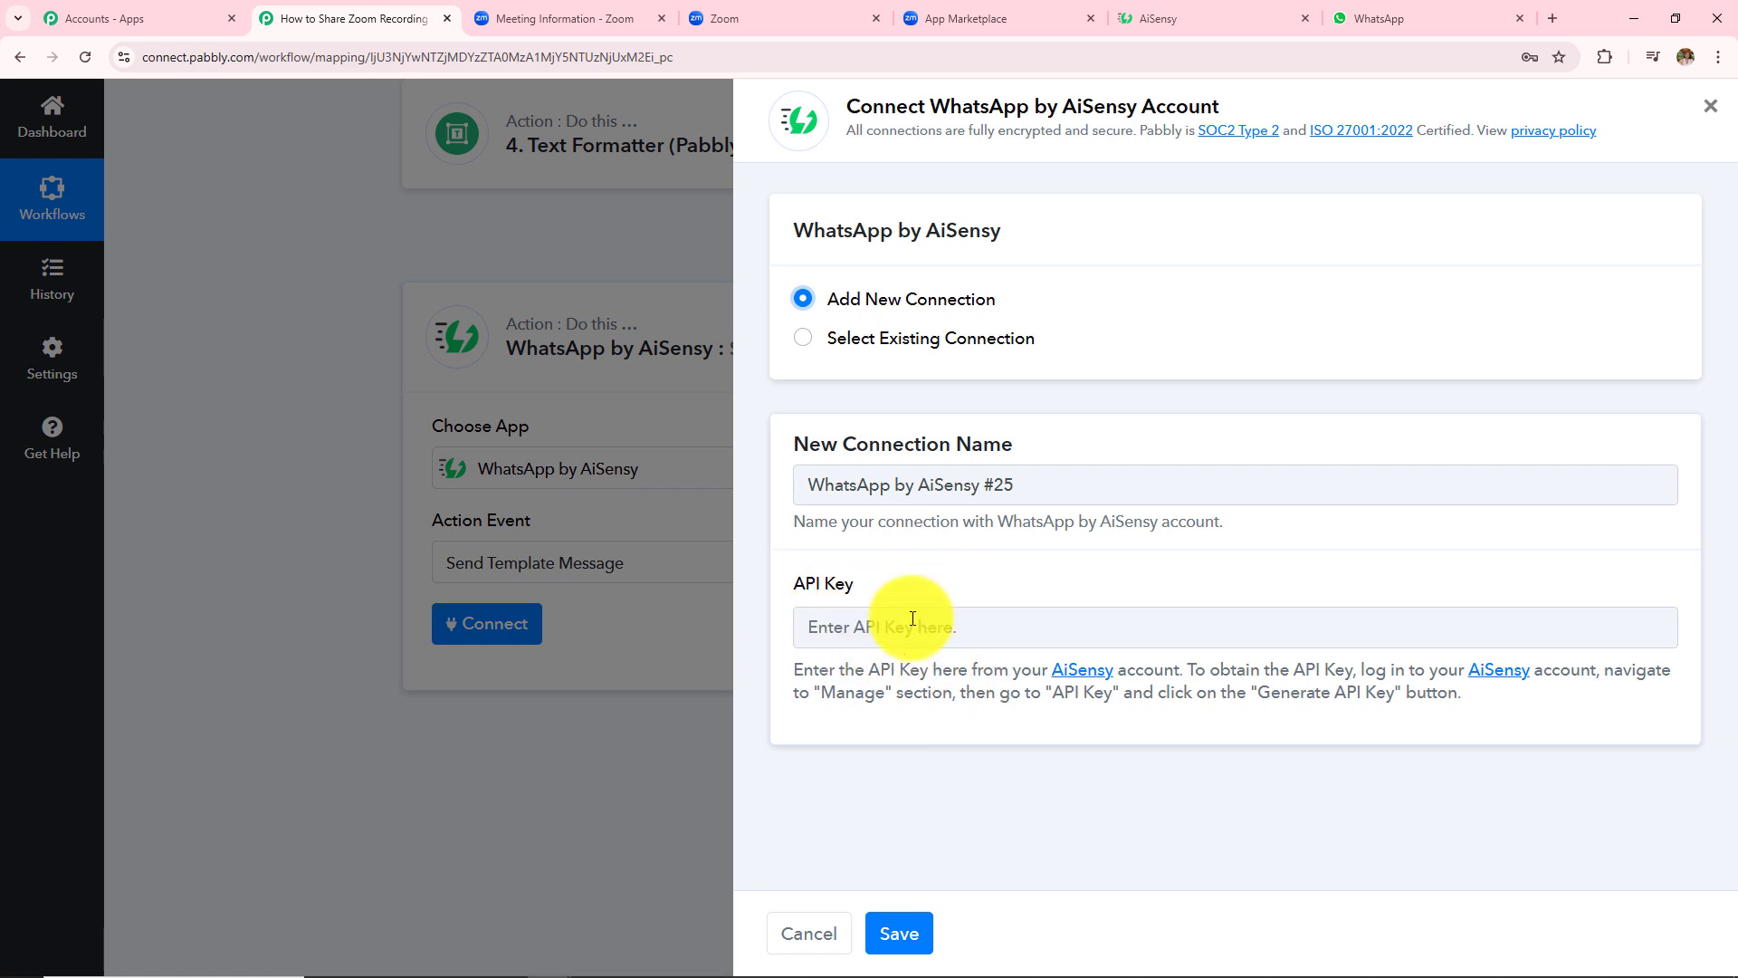
{"action": "left_click", "coordinate": [1200, 11]}
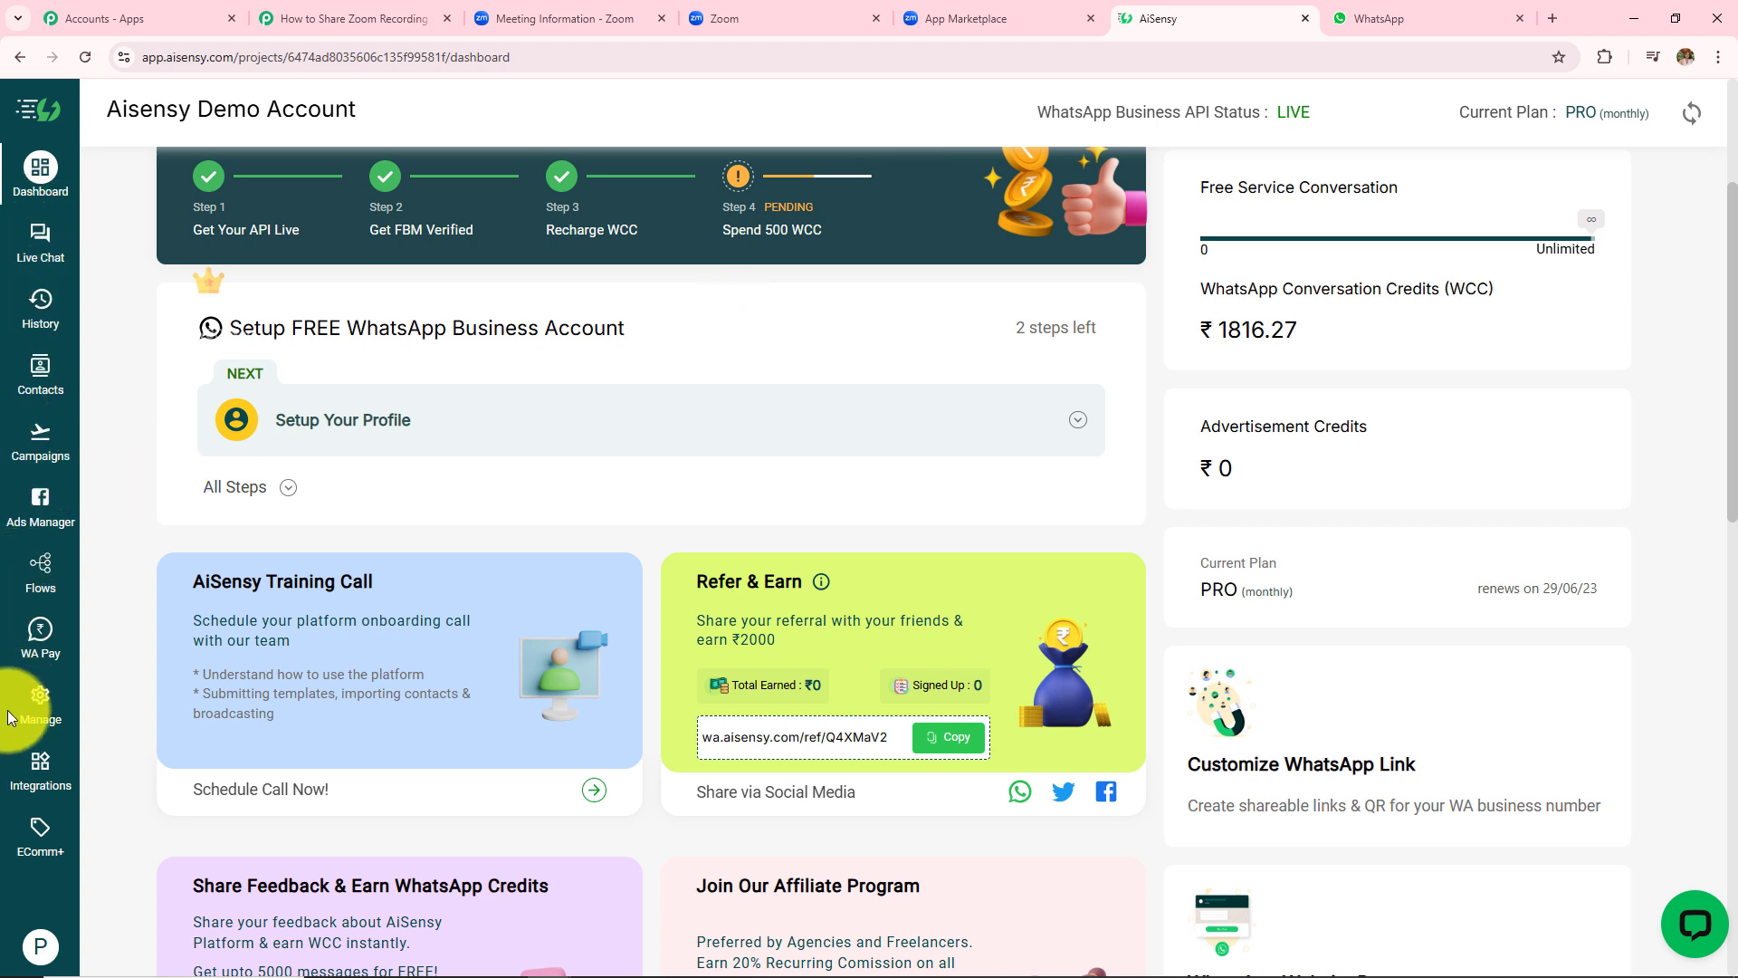
- Copy the account's API key from AiSensy's Manage > API Key page, then go back
{"action": "left_click", "coordinate": [40, 699]}
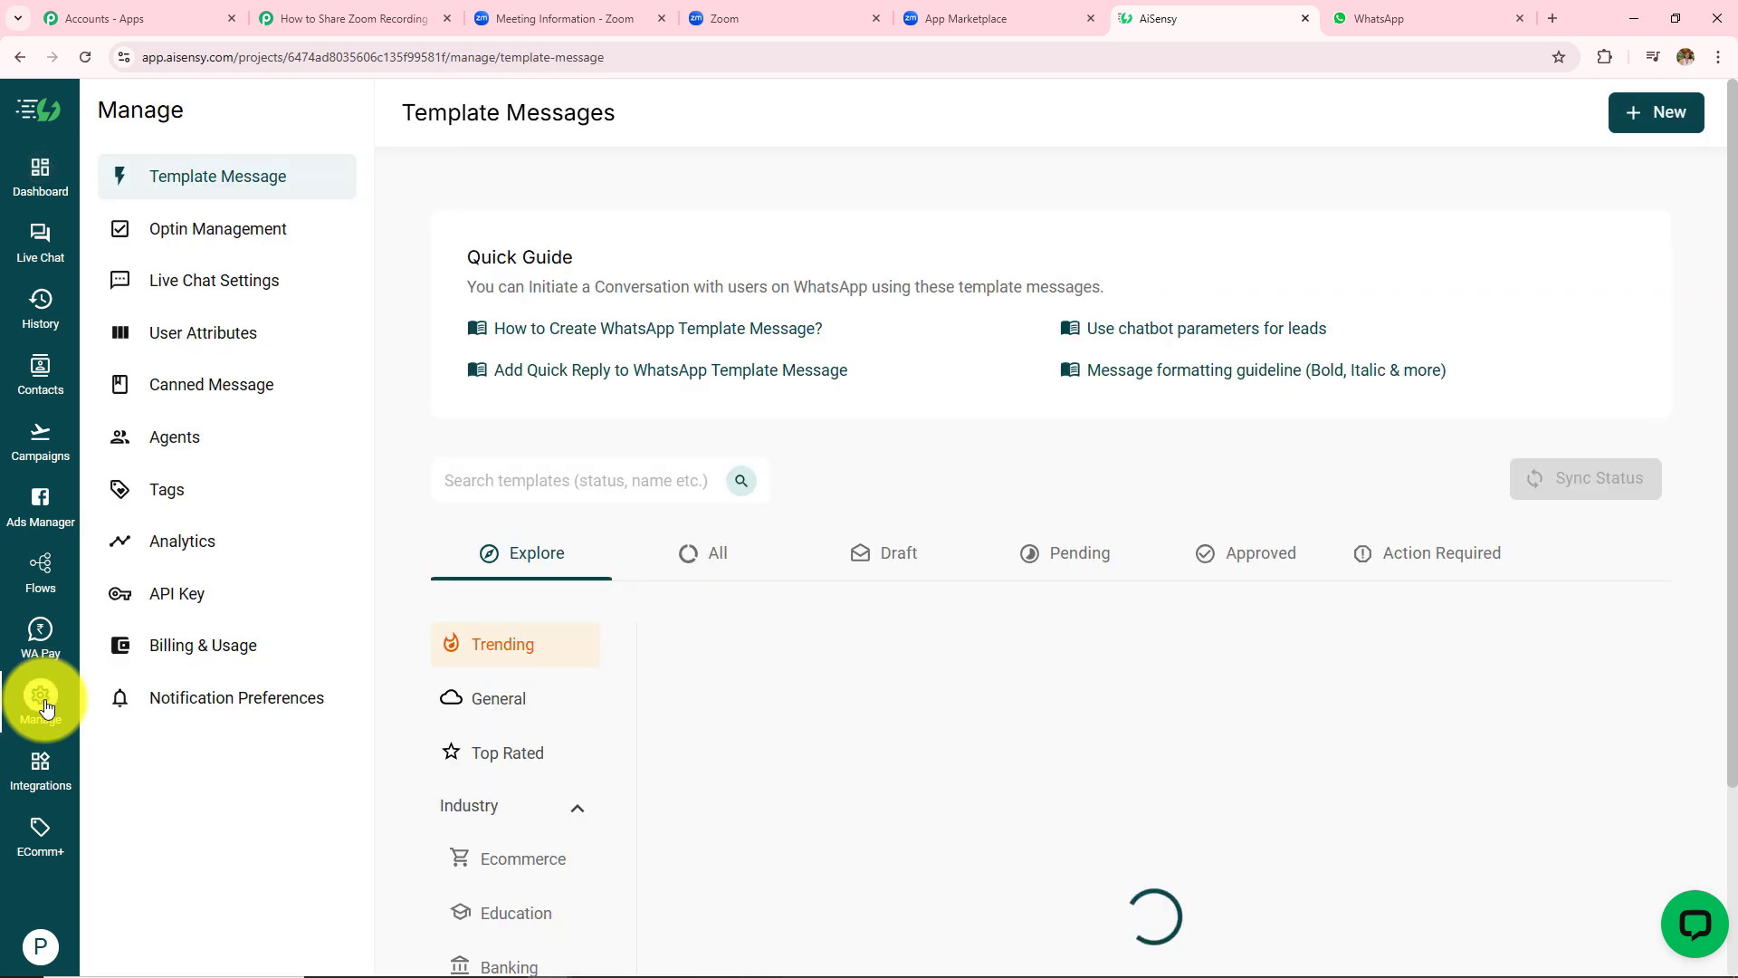
{"action": "left_click", "coordinate": [175, 604]}
{"action": "left_click", "coordinate": [538, 674]}
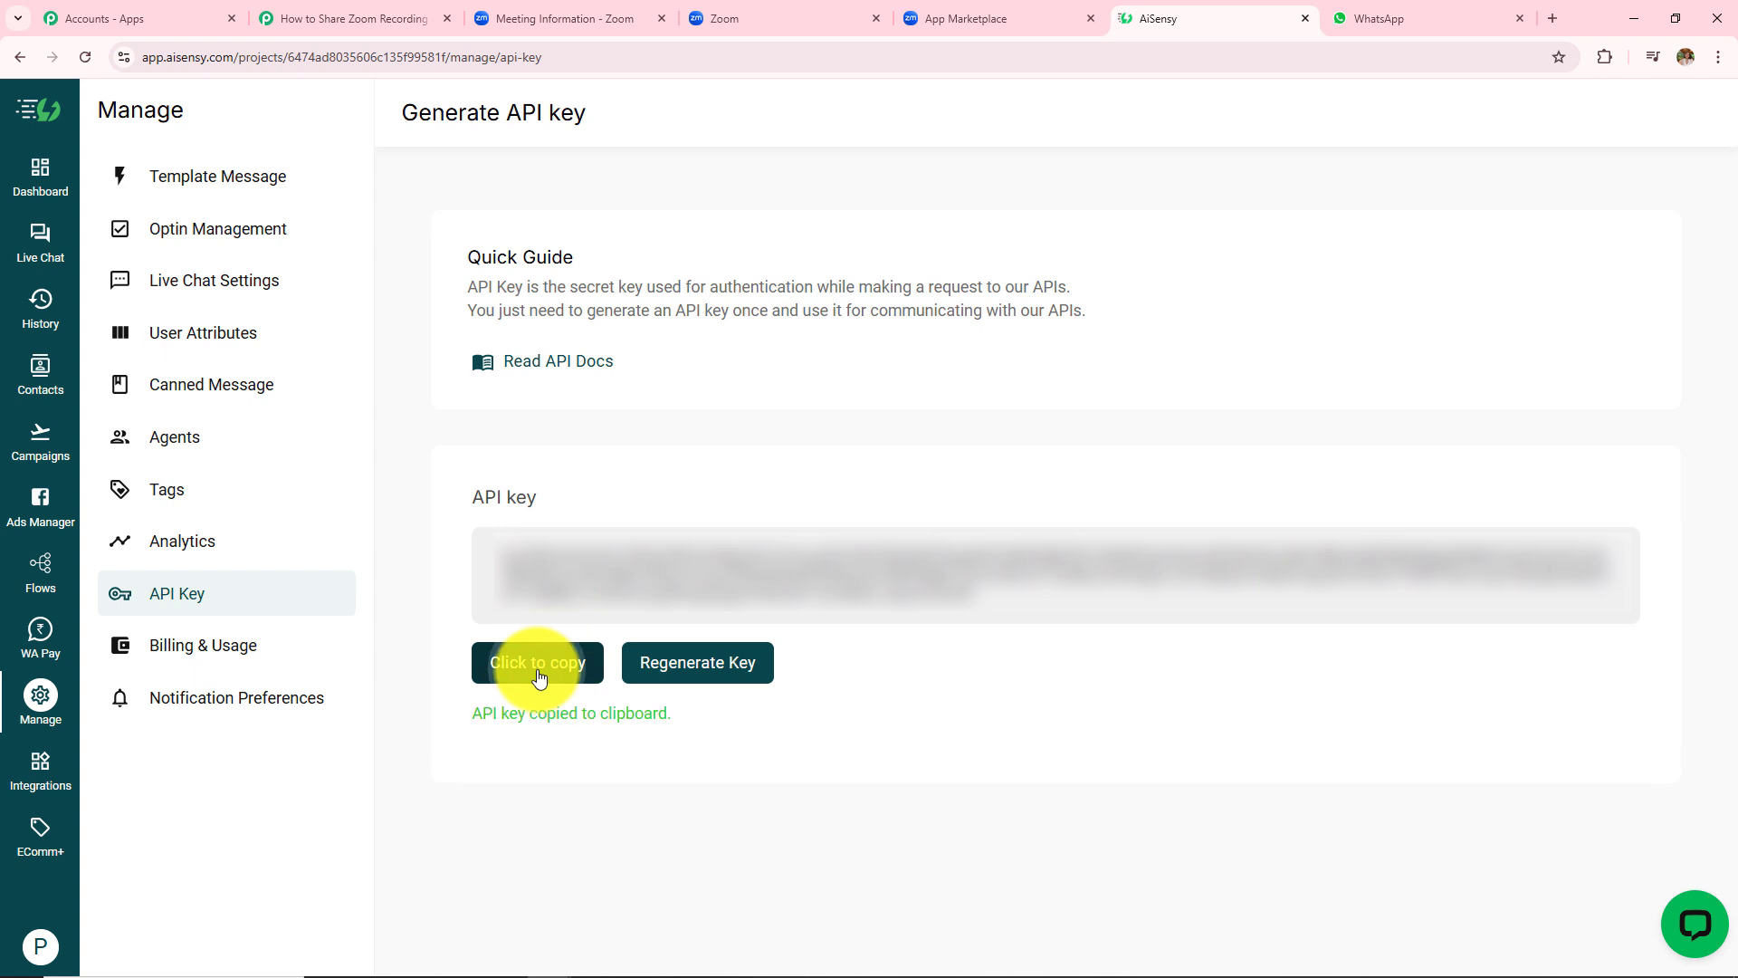
{"action": "left_click", "coordinate": [19, 57]}
- Paste the copied API key into the AiSensy connection and save it, revealing the Campaign Name and other fields
{"action": "left_click", "coordinate": [352, 20]}
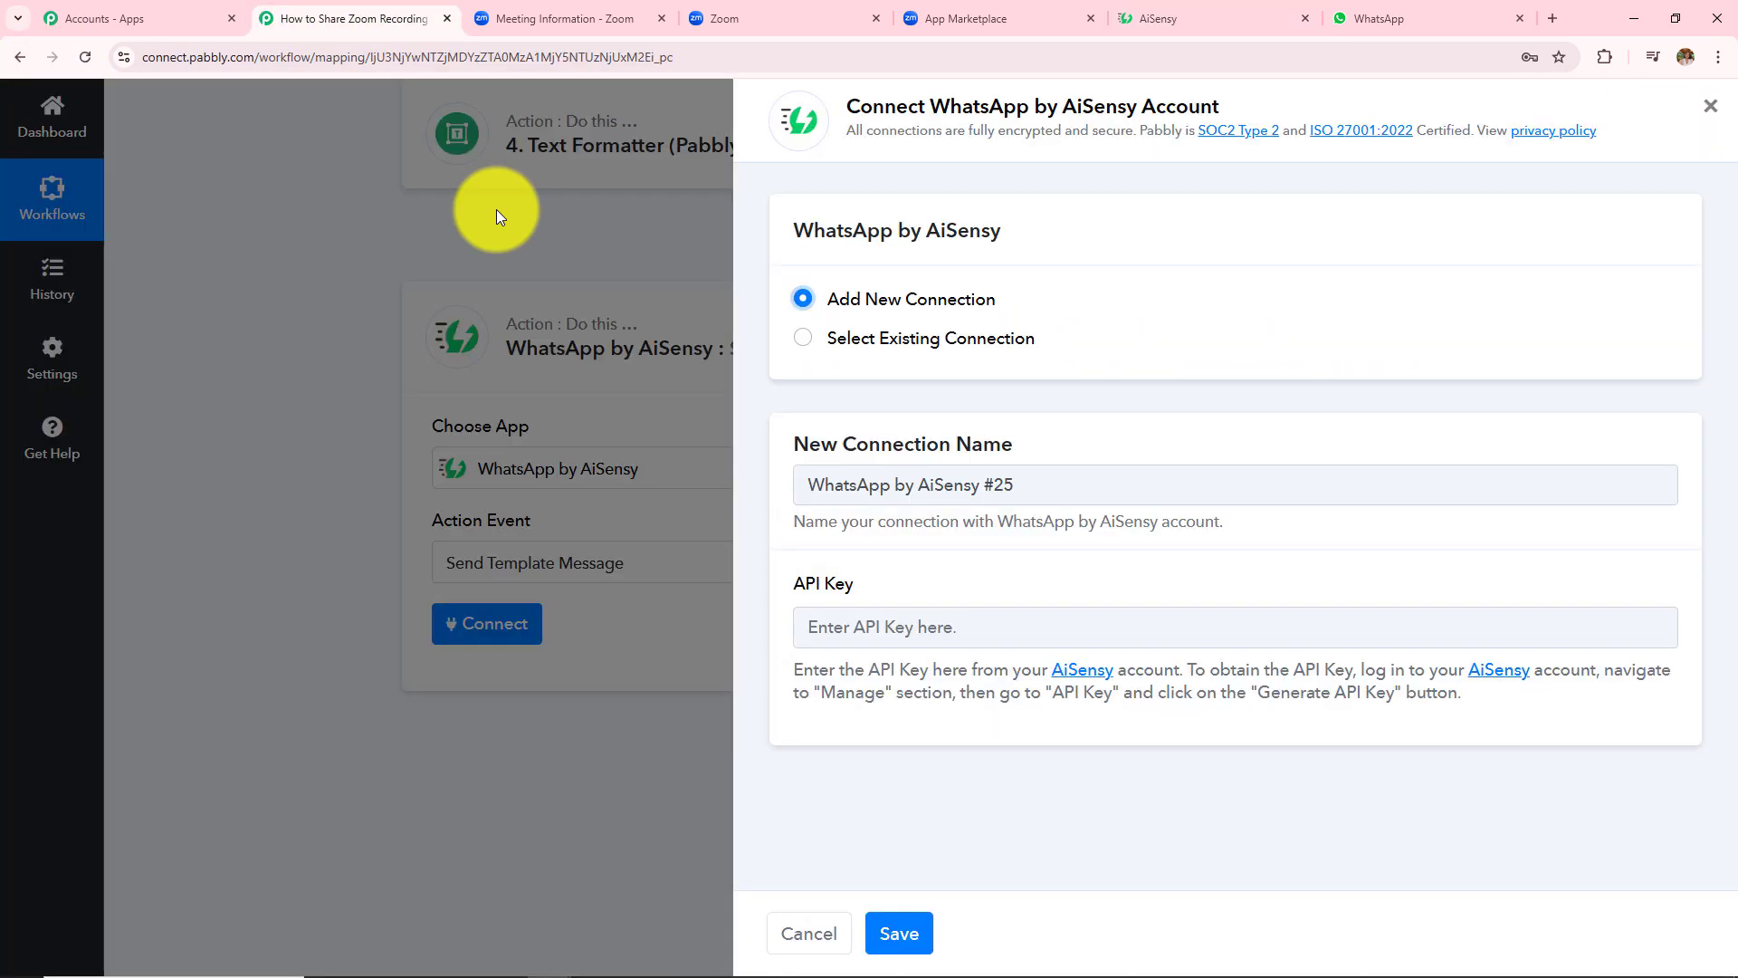
{"action": "left_click", "coordinate": [891, 634]}
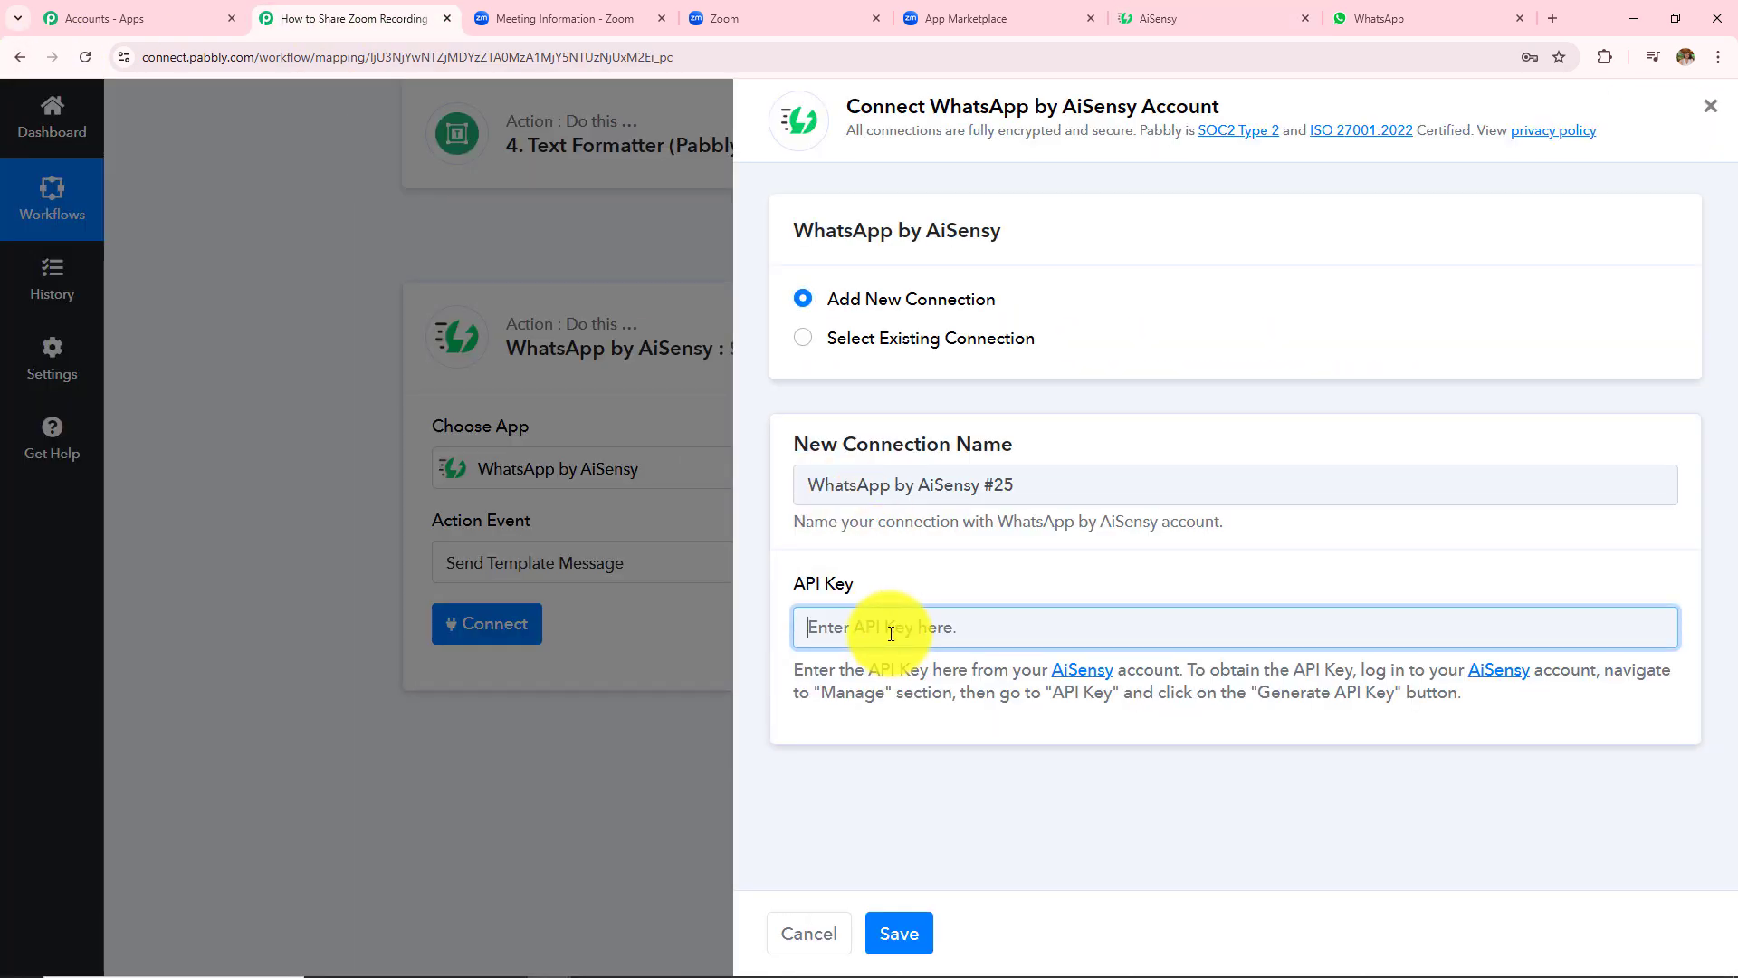
{"action": "key", "text": "ctrl+v"}
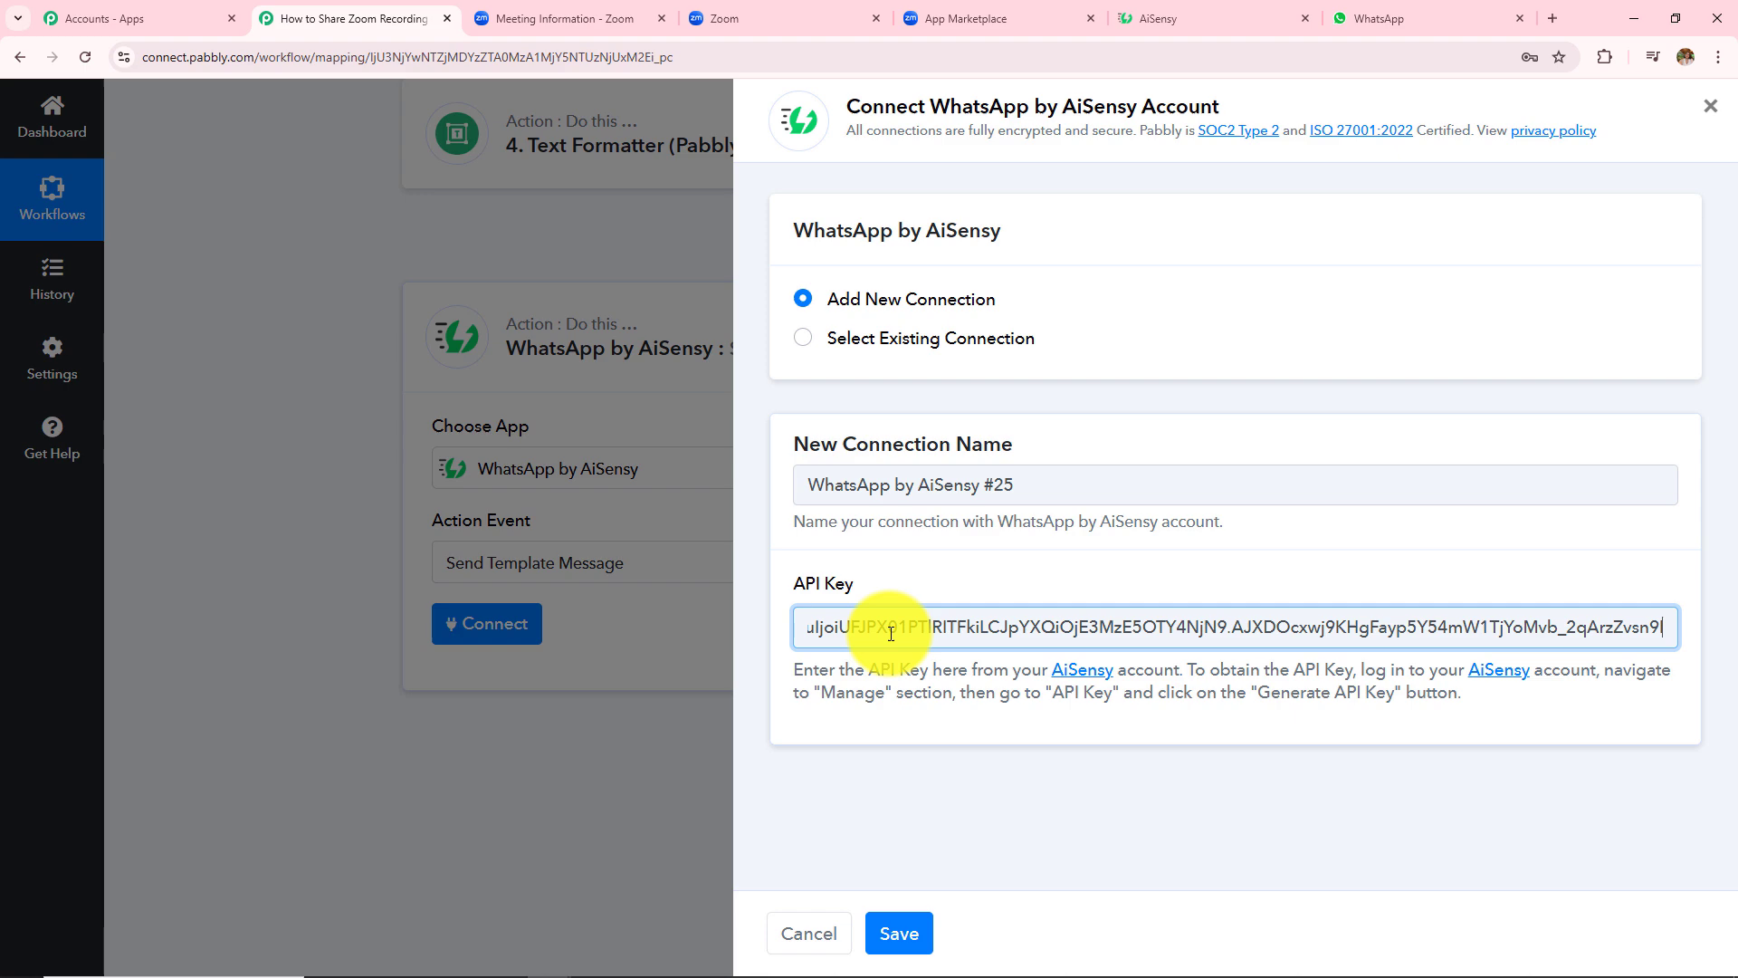
{"action": "left_click", "coordinate": [915, 923]}
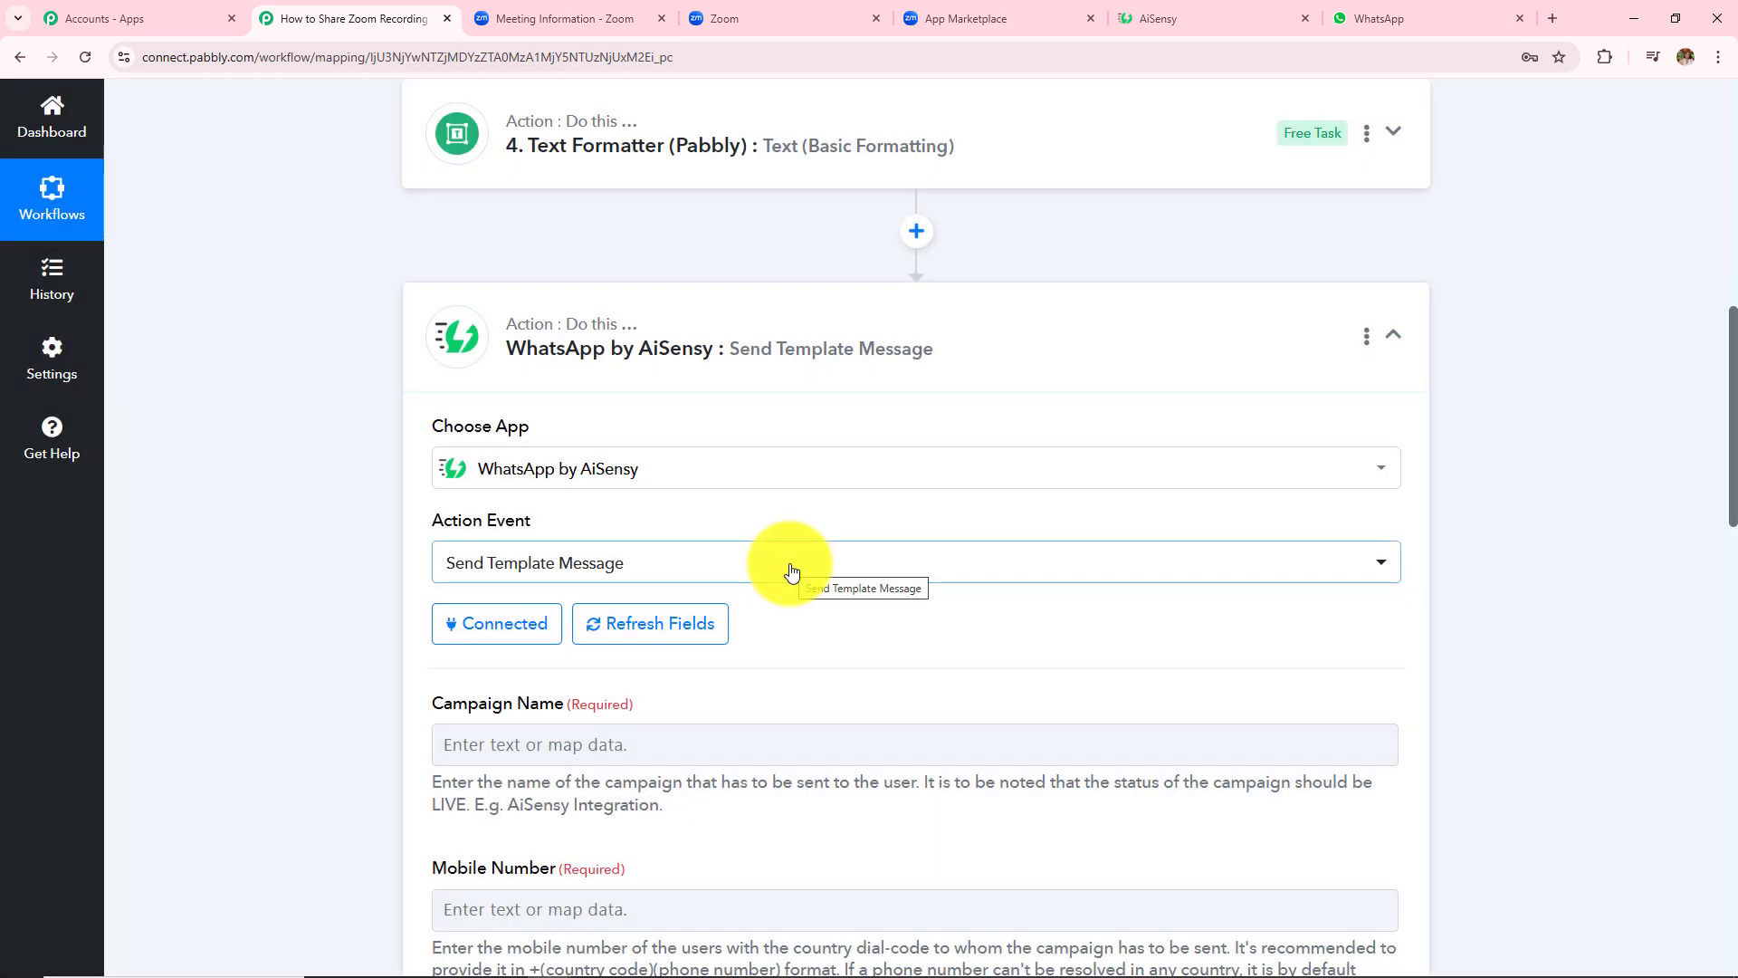
{"action": "scroll", "coordinate": [790, 571], "scroll_direction": "down", "scroll_amount": 6}
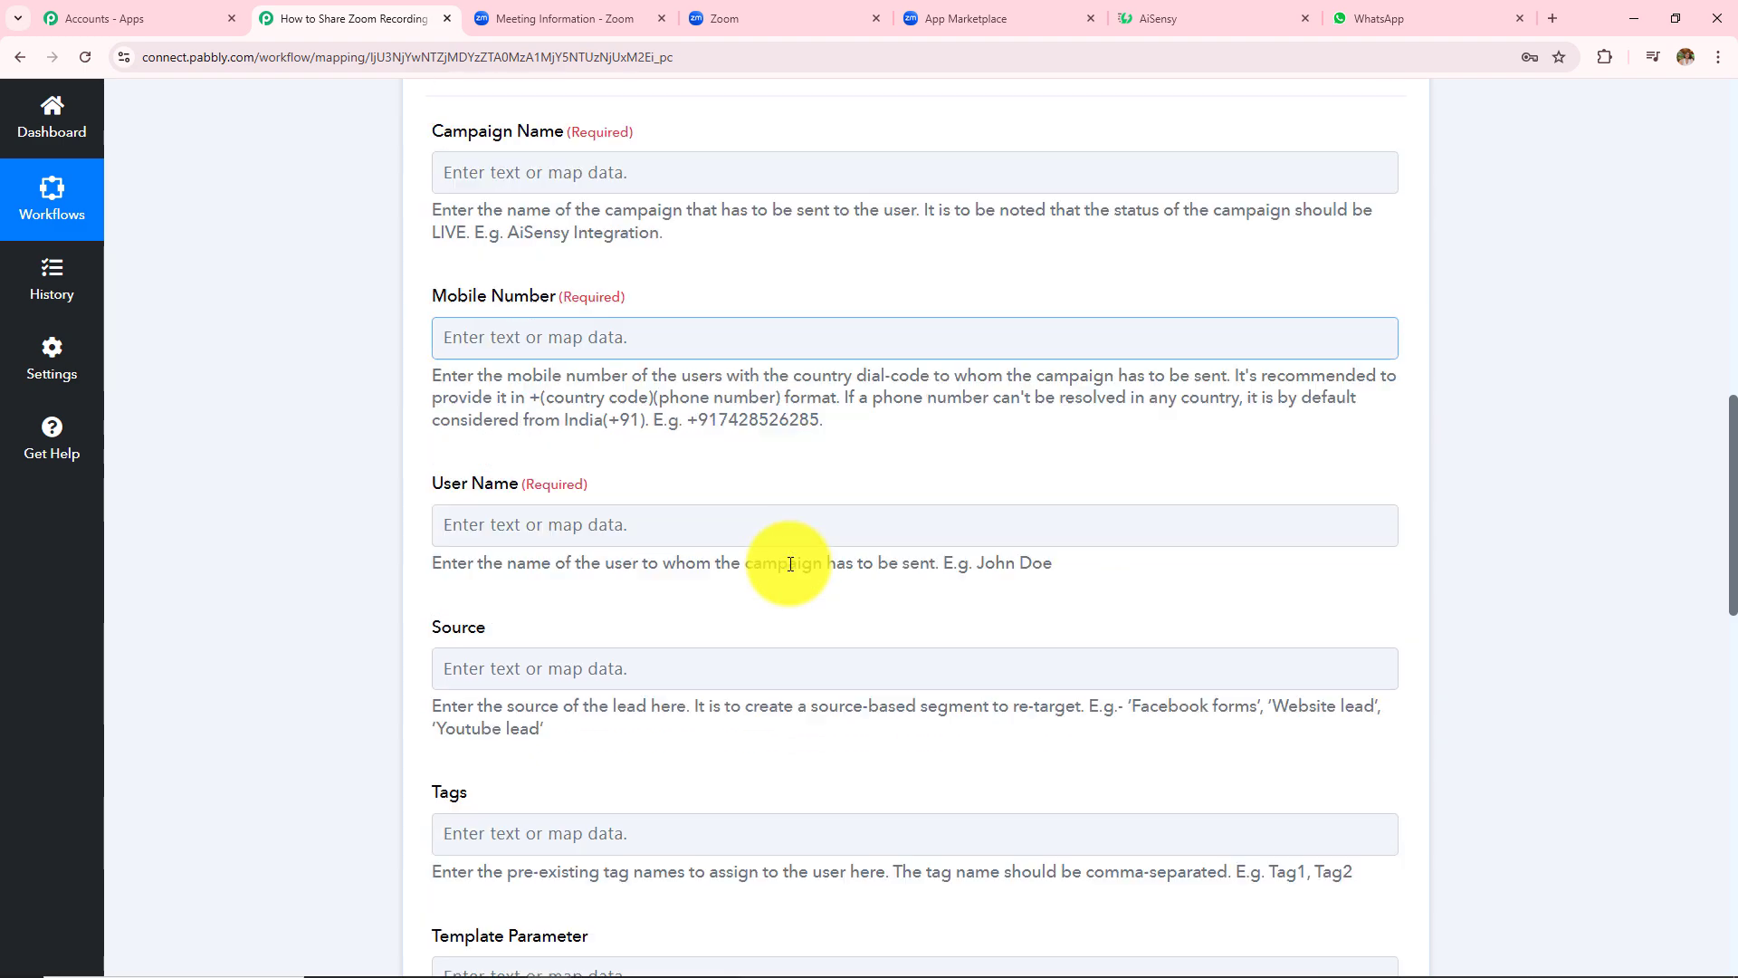
{"action": "scroll", "coordinate": [790, 563], "scroll_direction": "down", "scroll_amount": 10}
{"action": "scroll", "coordinate": [789, 563], "scroll_direction": "up", "scroll_amount": 4}
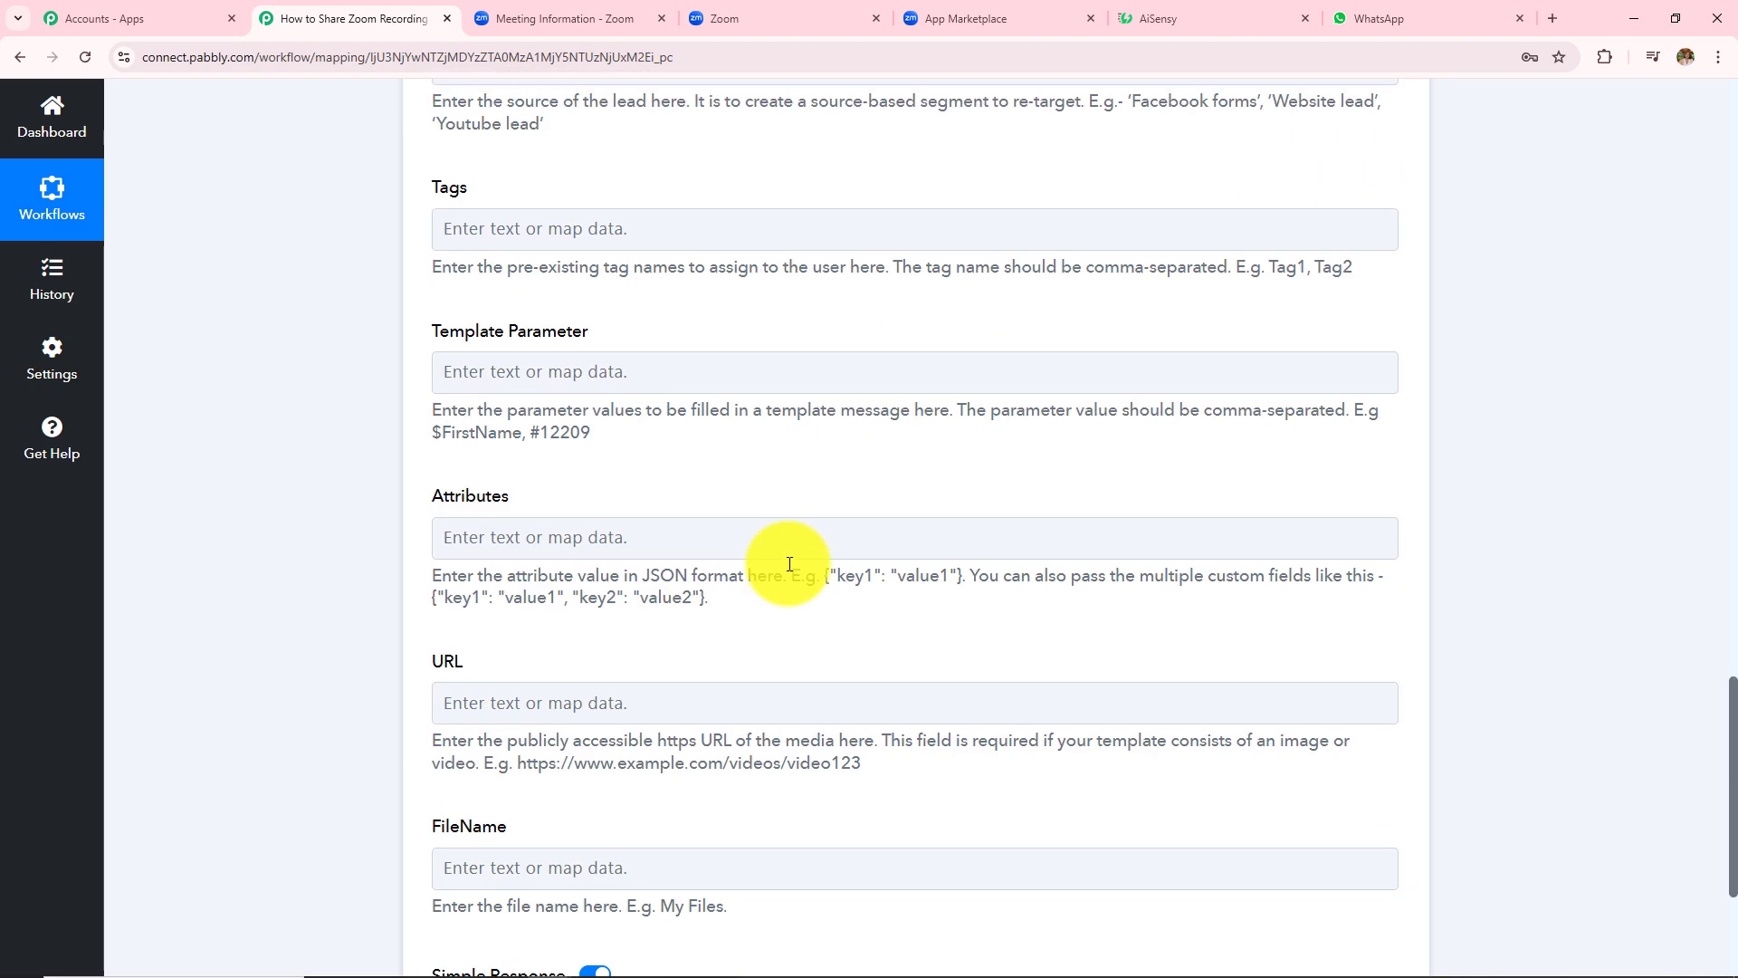
{"action": "scroll", "coordinate": [790, 563], "scroll_direction": "up", "scroll_amount": 12}
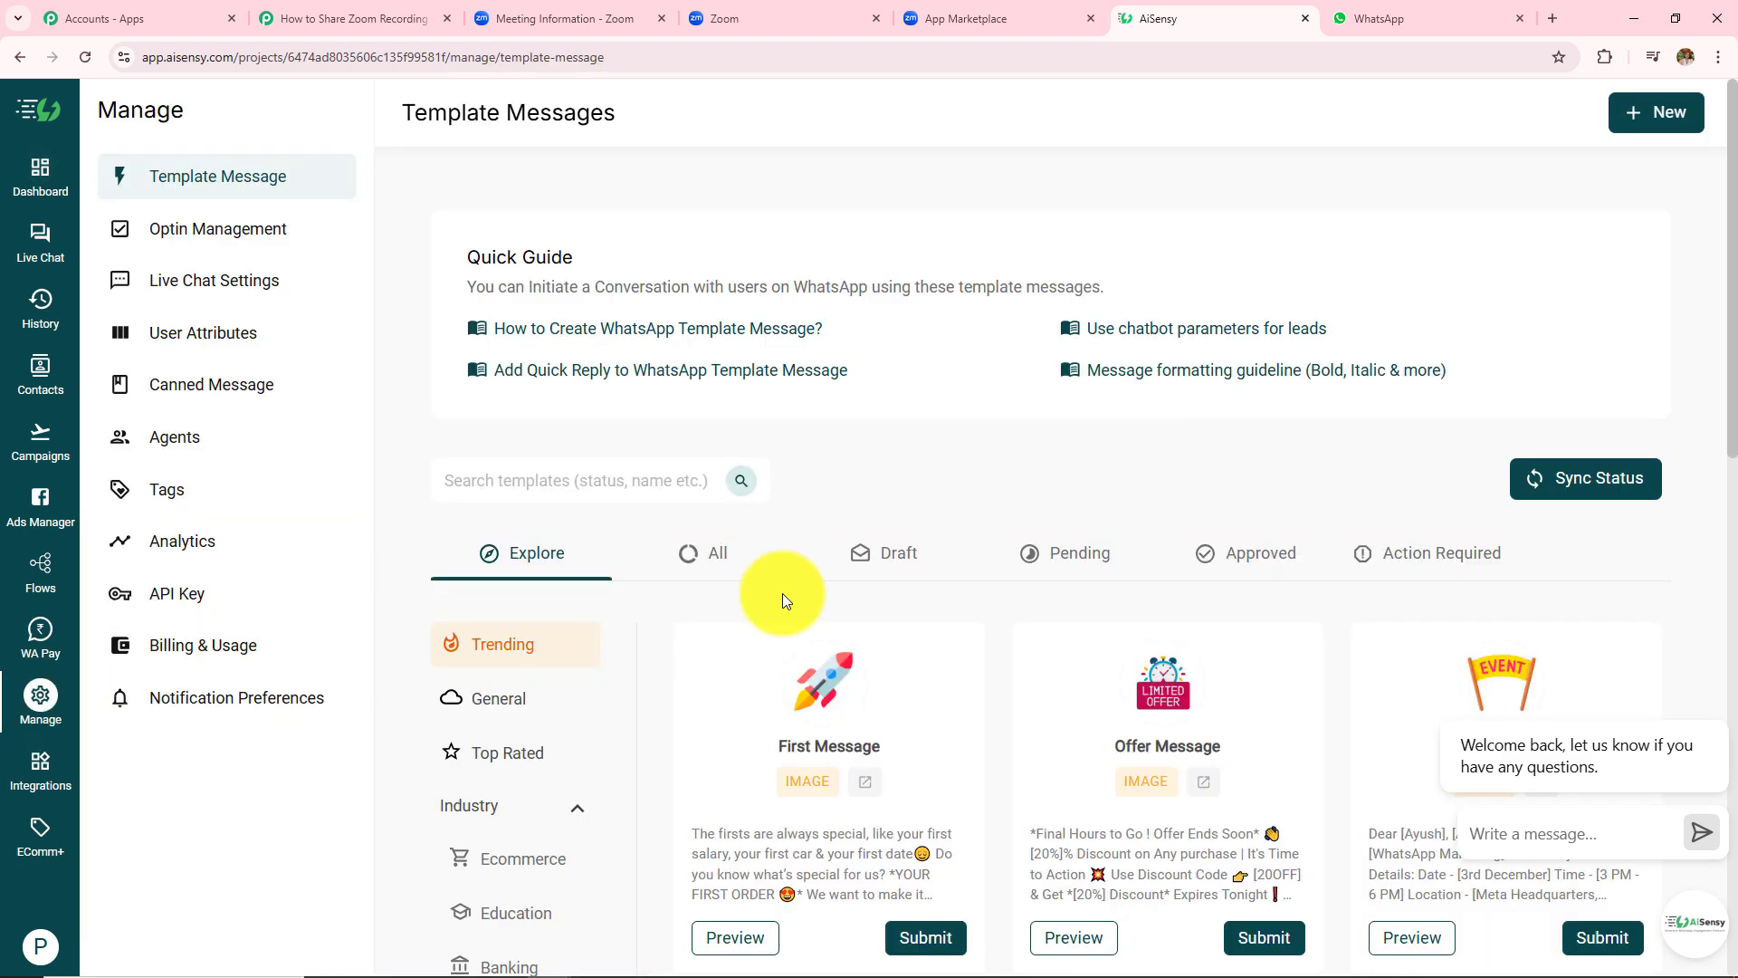
- List all AiSensy templates, then start a new template and view its category choices without picking one
{"action": "left_click", "coordinate": [690, 559]}
{"action": "scroll", "coordinate": [1093, 554], "scroll_direction": "down", "scroll_amount": 12}
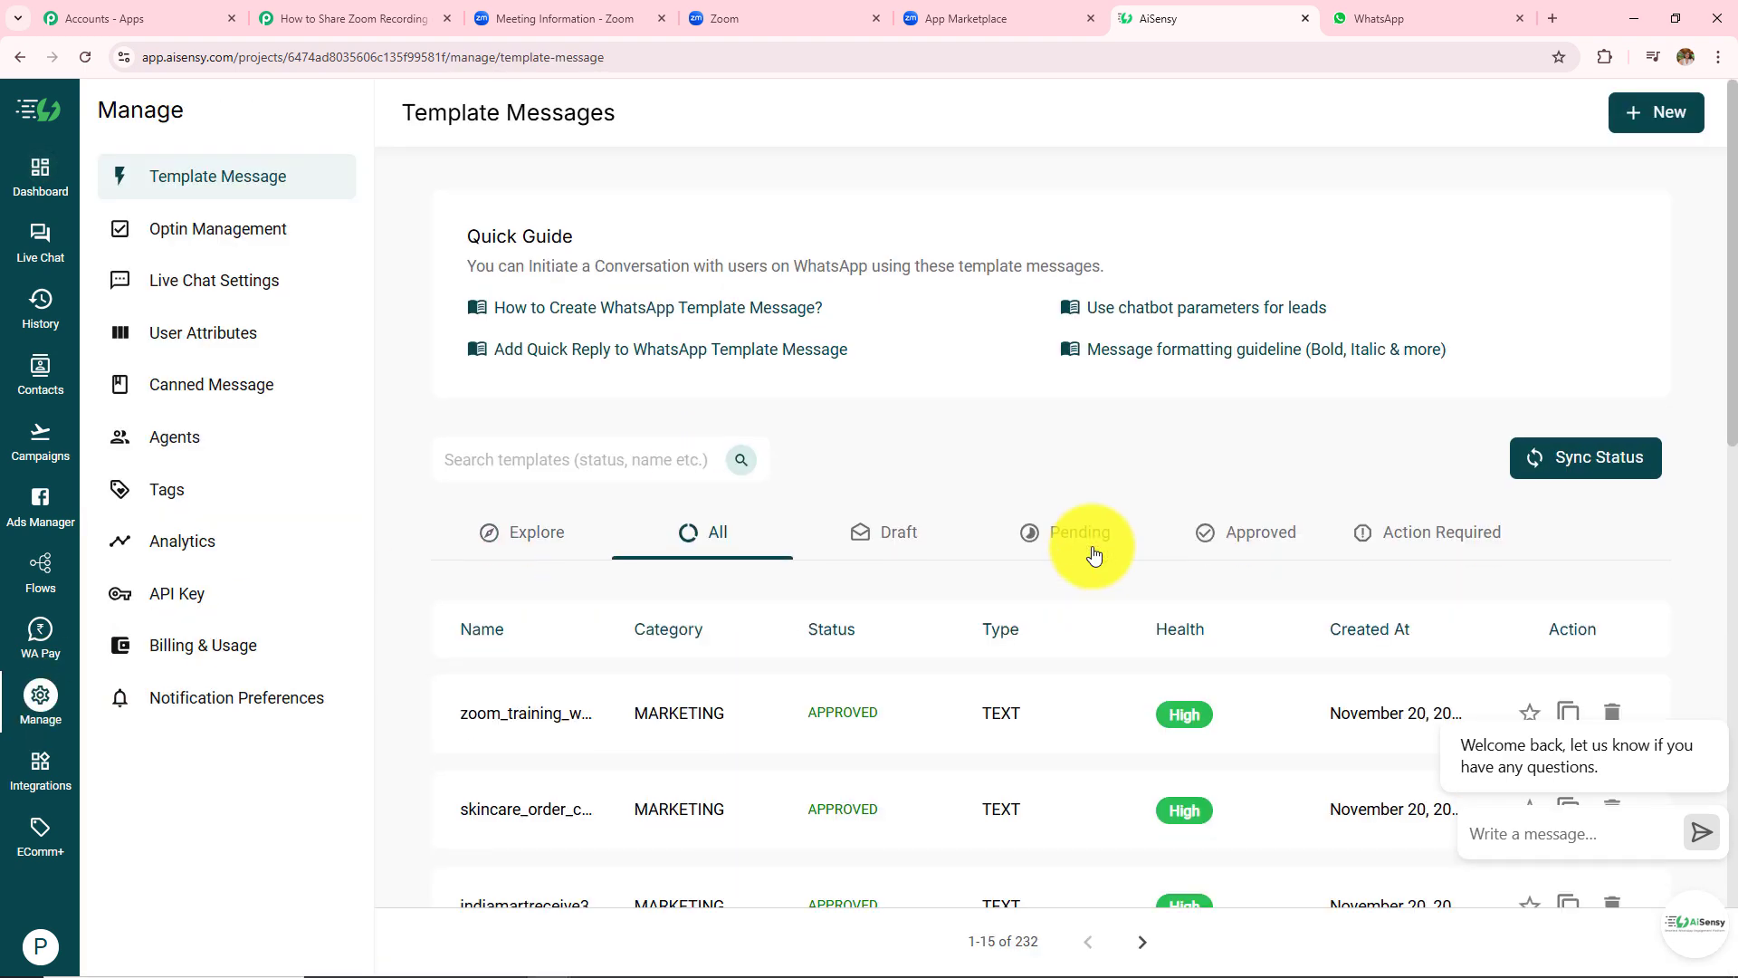
{"action": "scroll", "coordinate": [1094, 554], "scroll_direction": "up", "scroll_amount": 10}
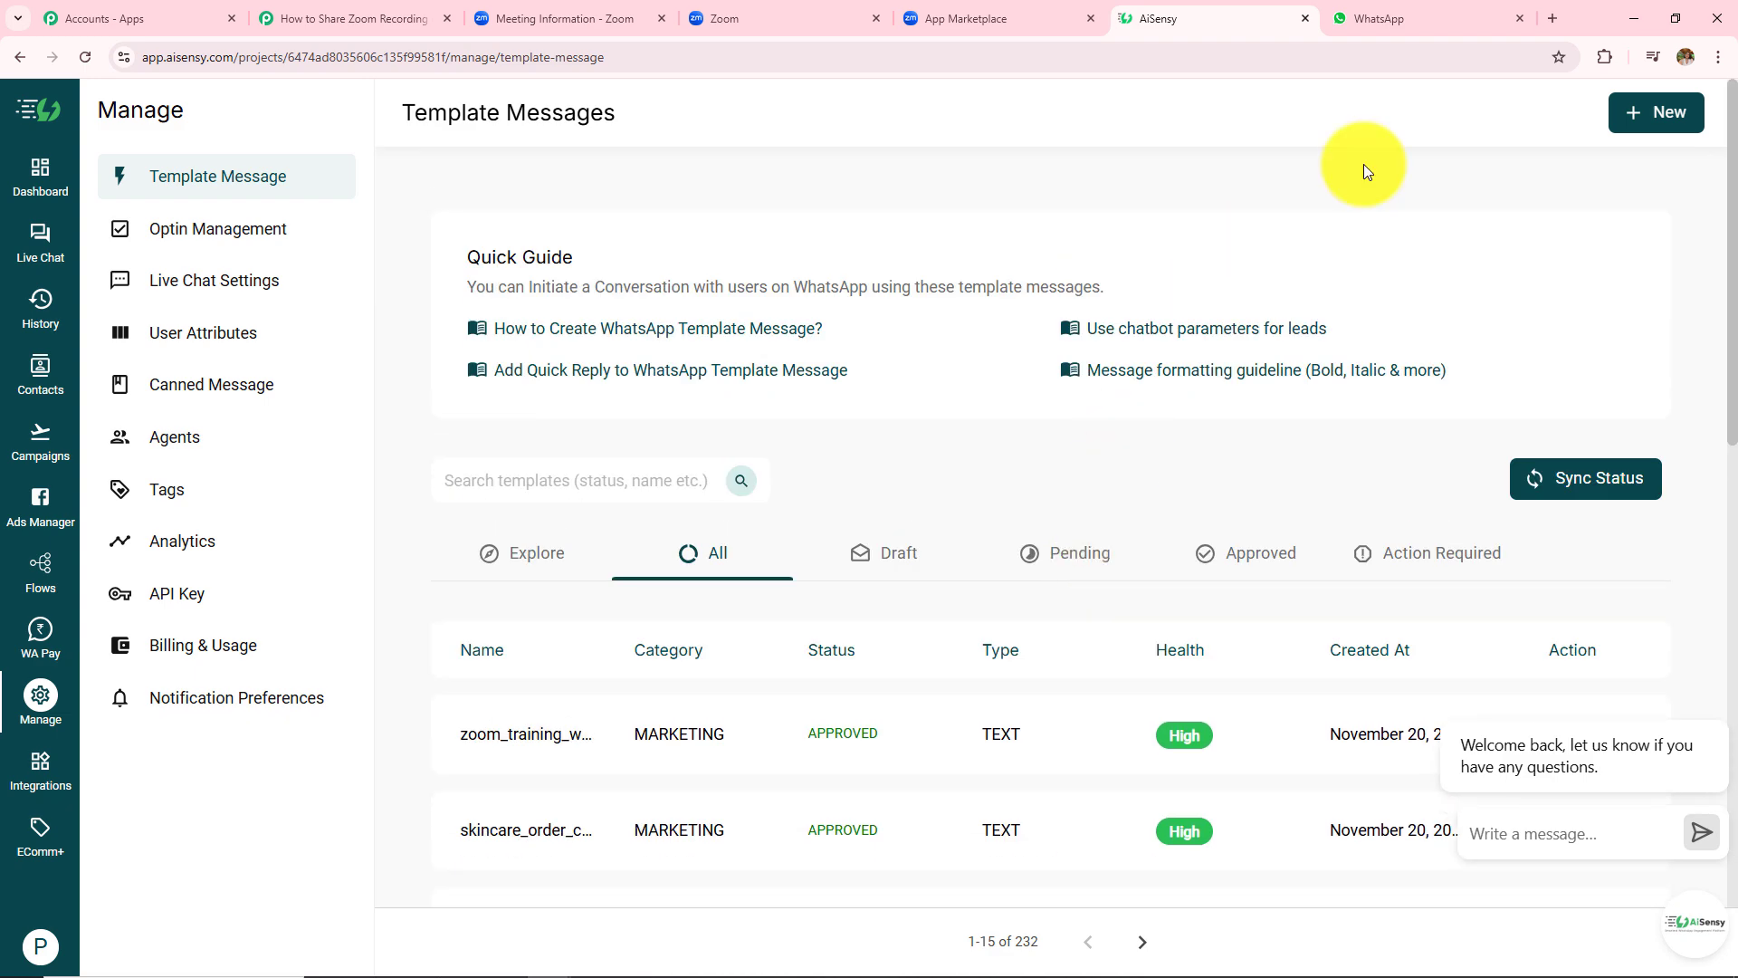
{"action": "left_click", "coordinate": [1656, 113]}
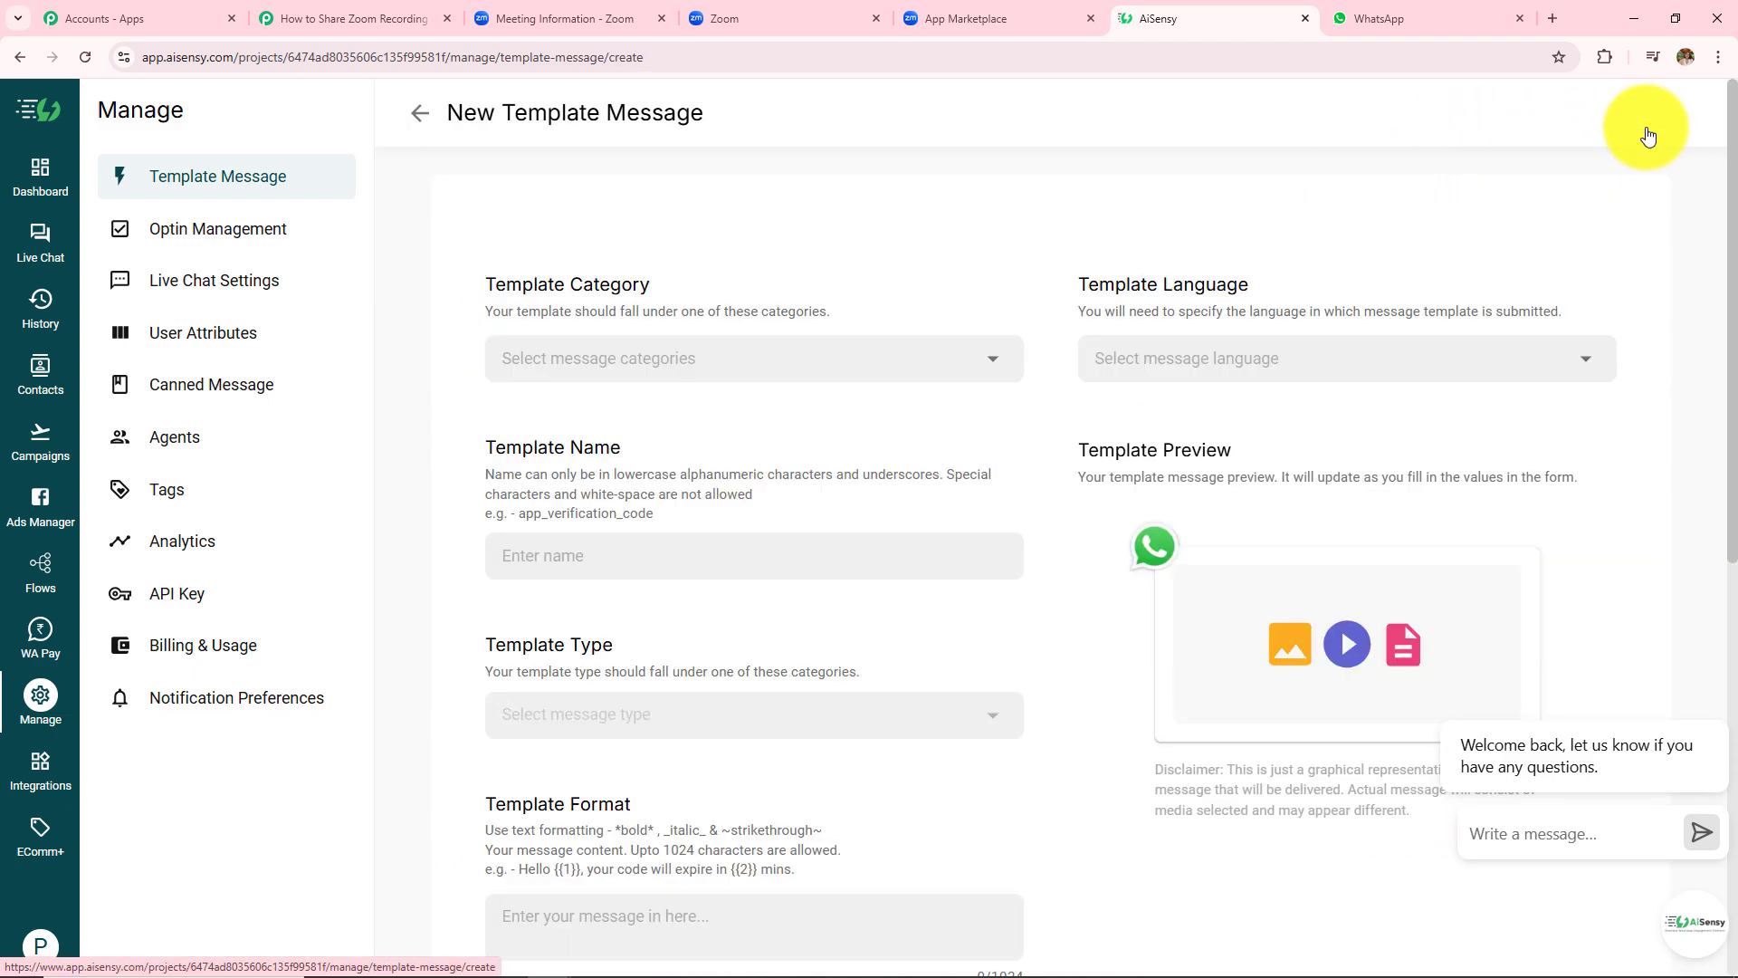
{"action": "left_click", "coordinate": [631, 354]}
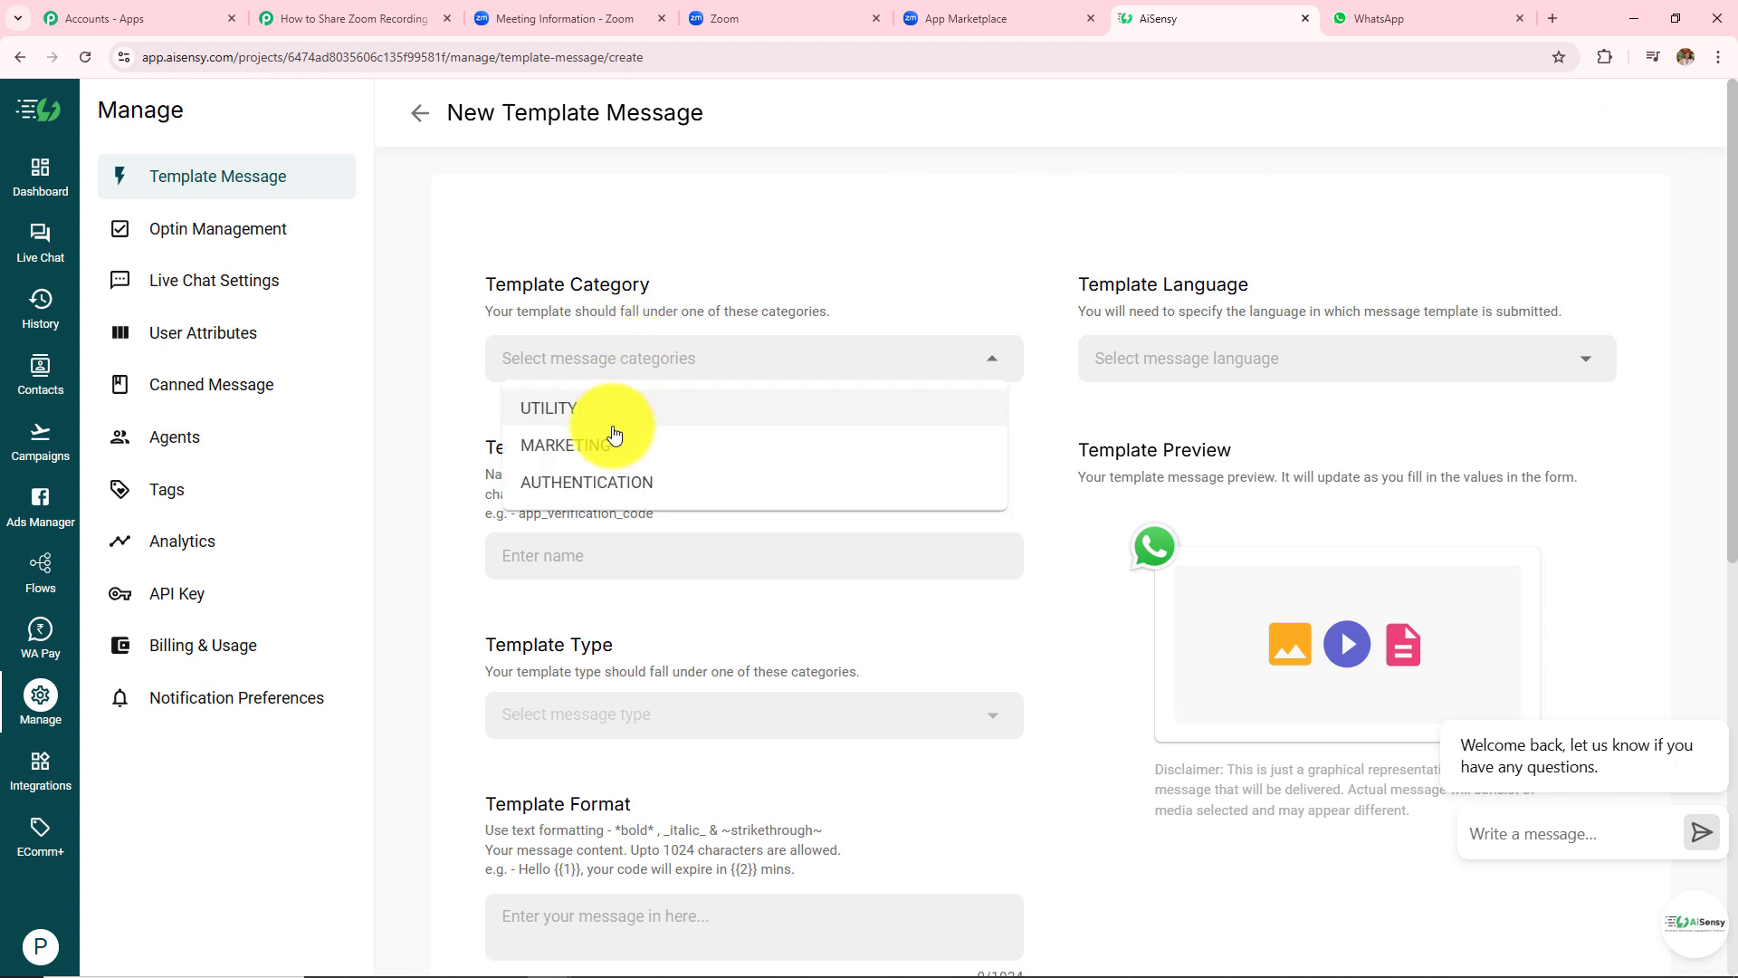
{"action": "left_click", "coordinate": [722, 263]}
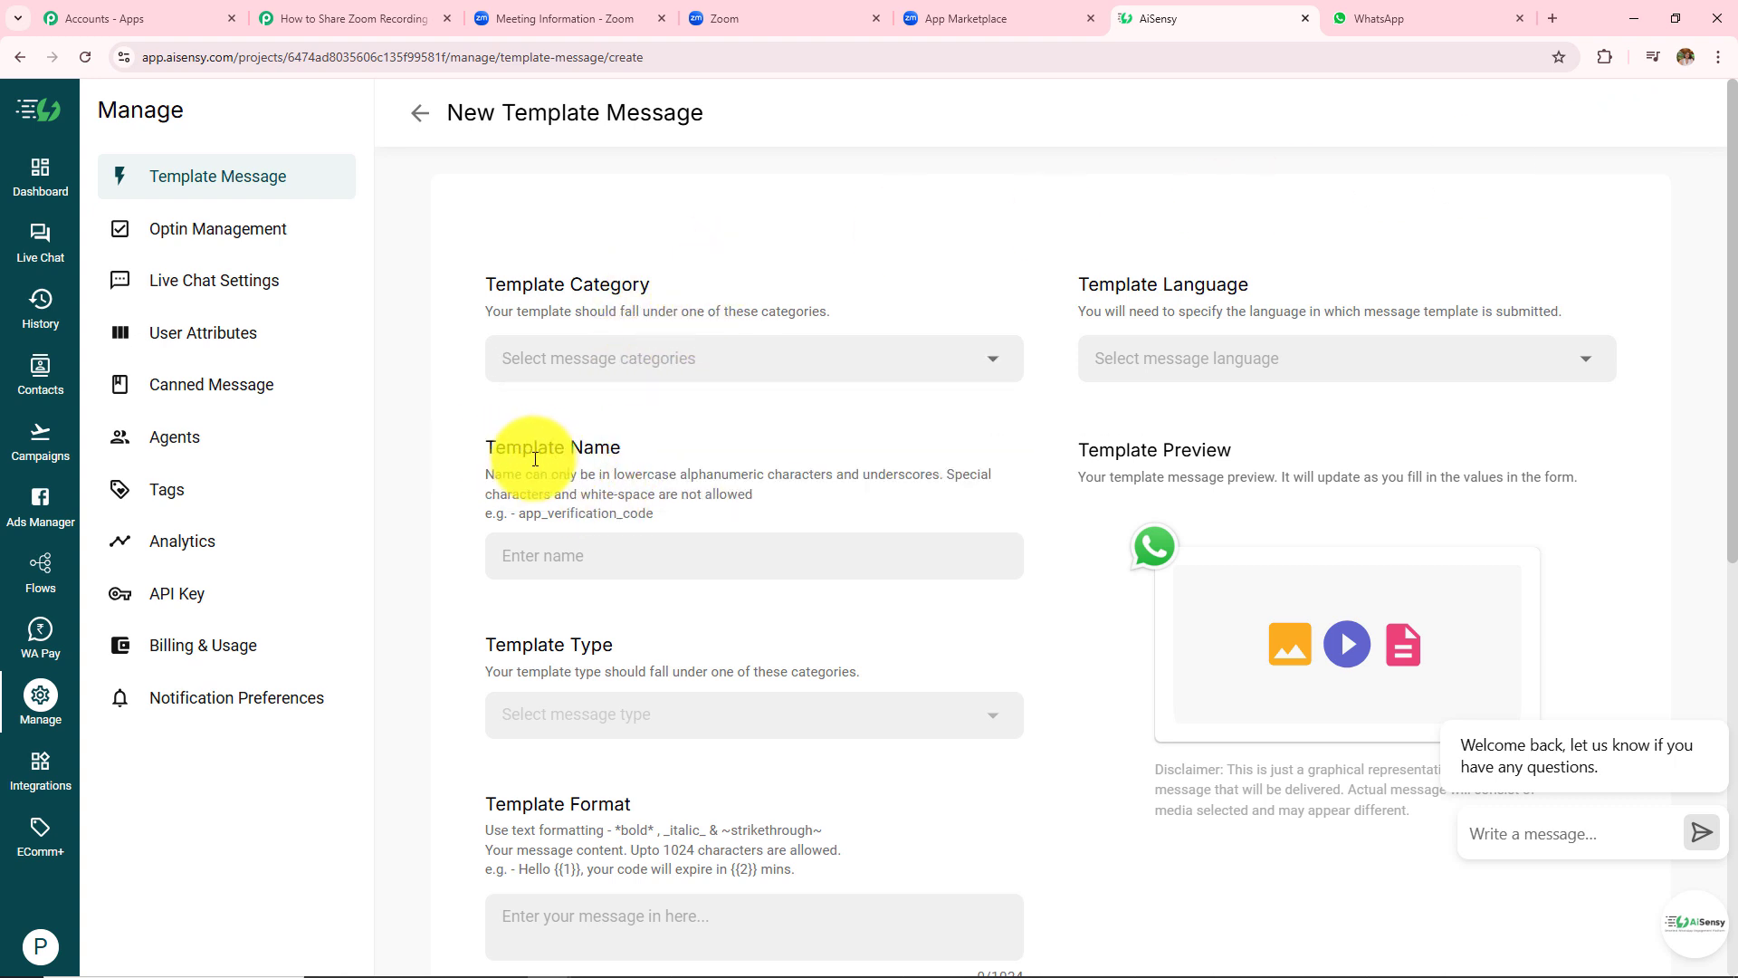
- Look over the new template form and its language options without choosing one
{"action": "scroll", "coordinate": [623, 497], "scroll_direction": "down", "scroll_amount": 2}
{"action": "scroll", "coordinate": [623, 497], "scroll_direction": "down", "scroll_amount": 1}
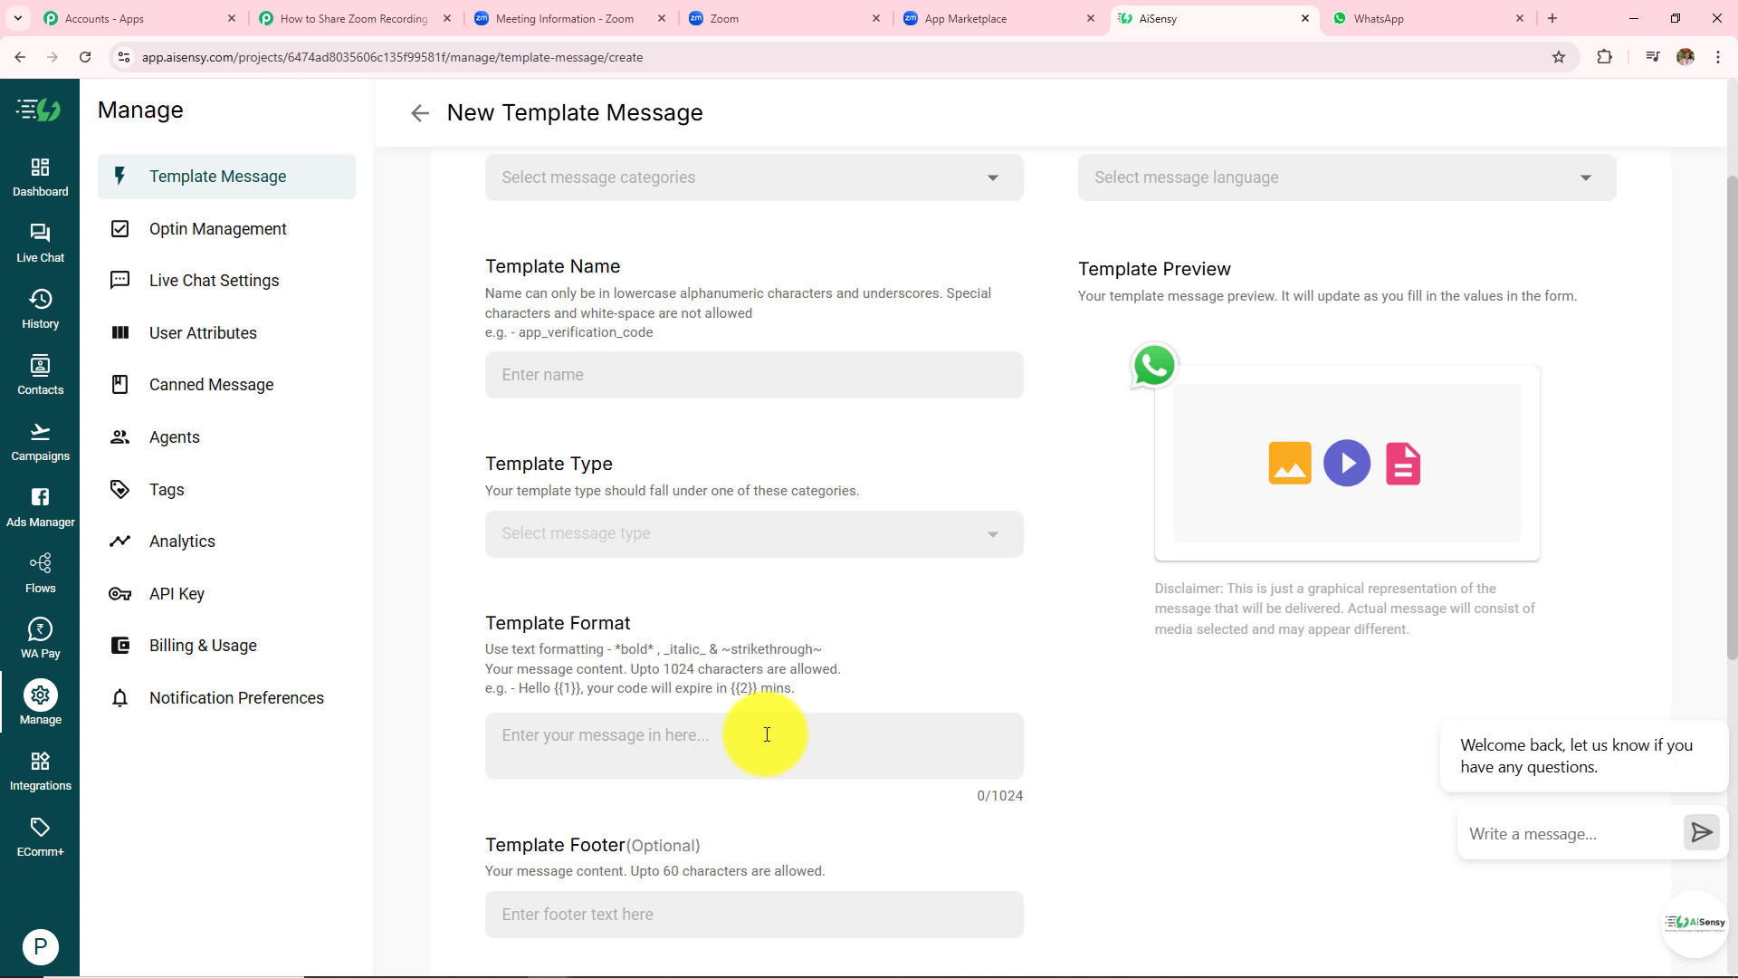
{"action": "scroll", "coordinate": [767, 734], "scroll_direction": "up", "scroll_amount": 3}
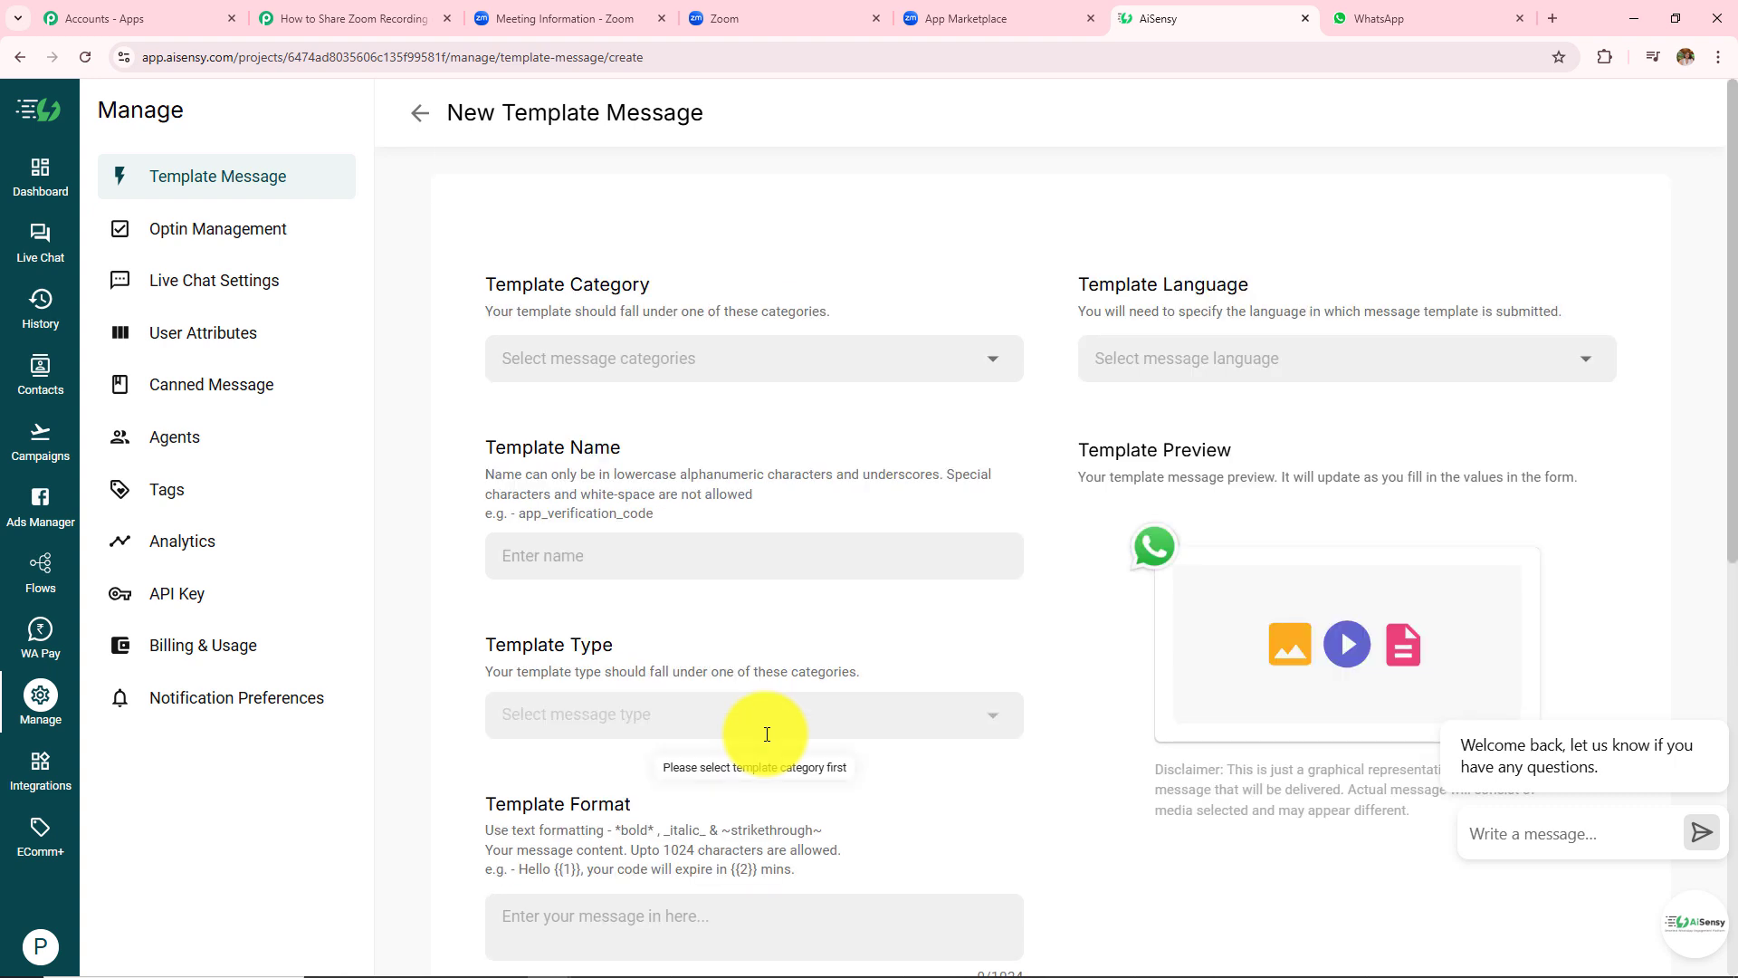
{"action": "left_click", "coordinate": [1218, 366]}
{"action": "left_click", "coordinate": [1409, 237]}
{"action": "scroll", "coordinate": [775, 623], "scroll_direction": "down", "scroll_amount": 8}
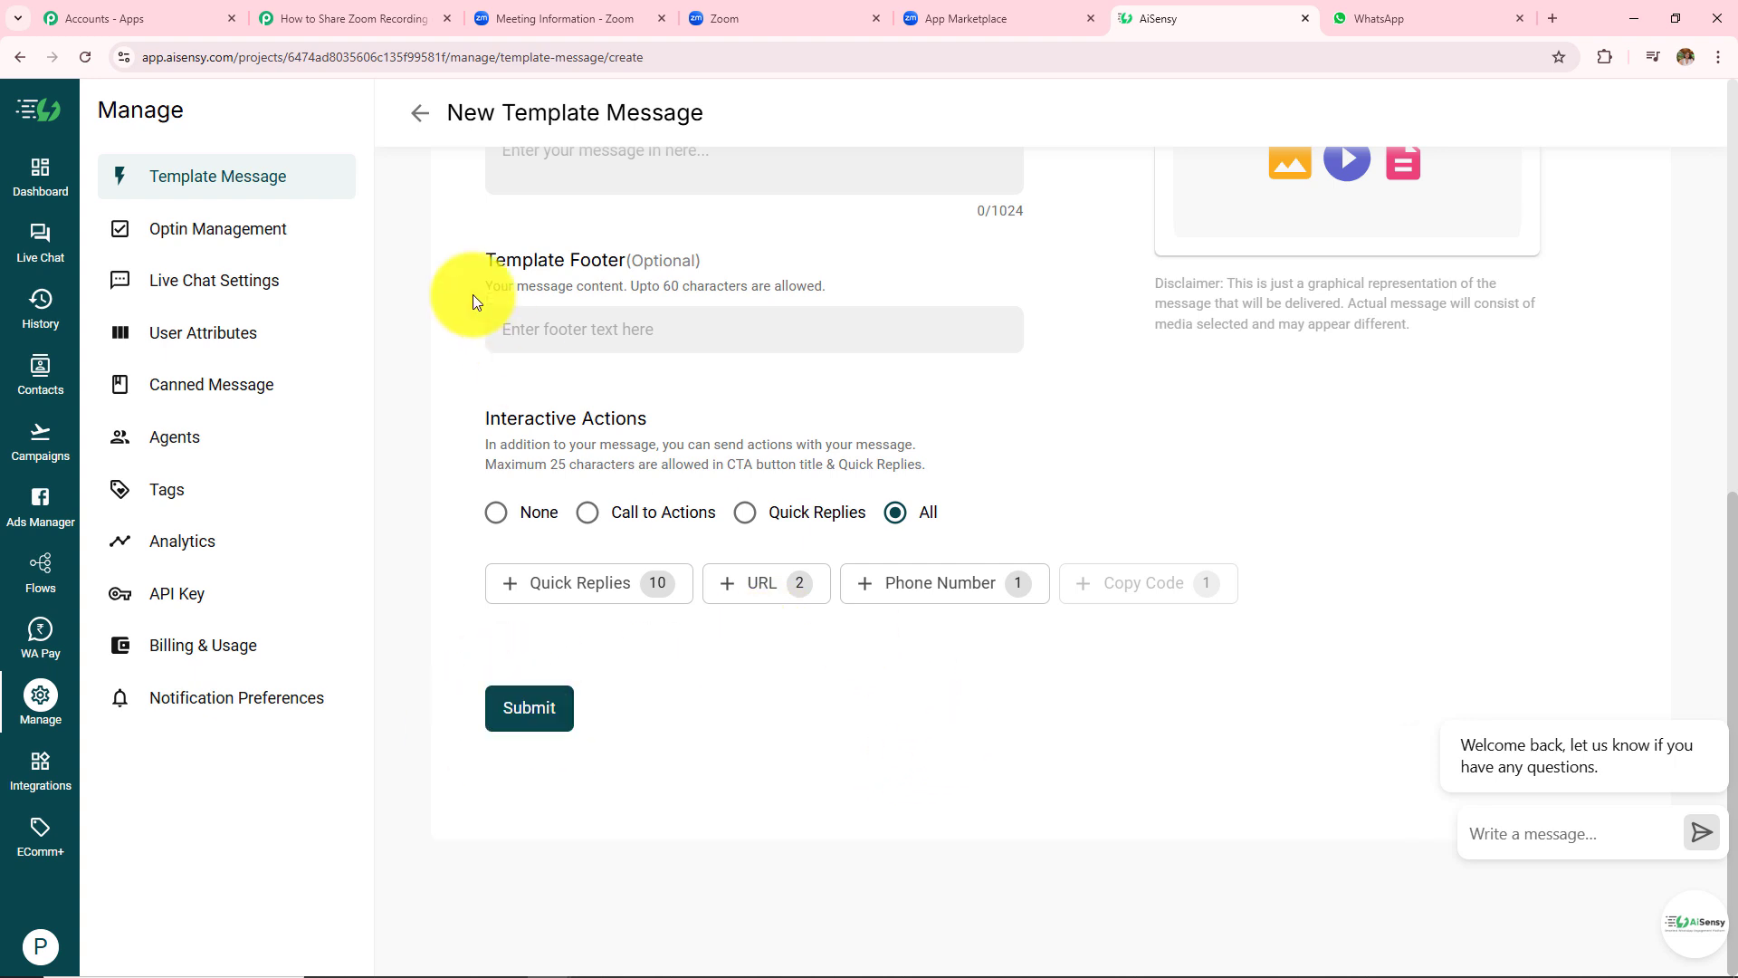
- Discard the unfinished template and return to the All templates list
{"action": "left_click", "coordinate": [419, 113]}
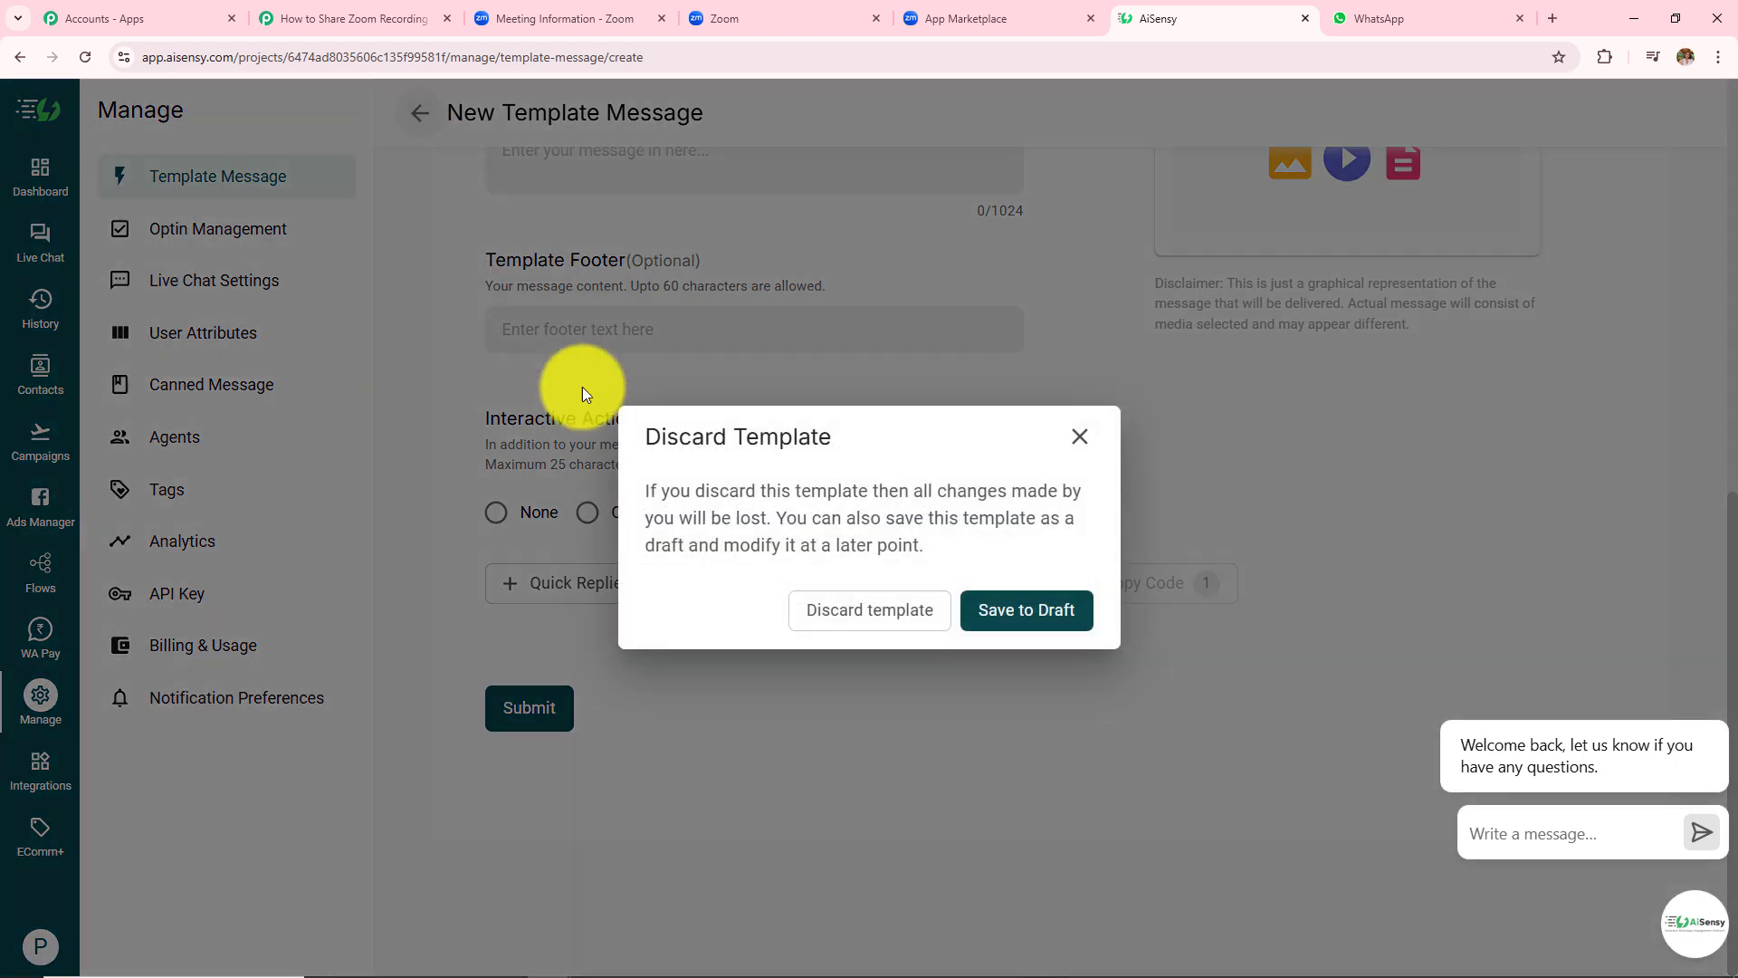
{"action": "left_click", "coordinate": [846, 623]}
{"action": "left_click", "coordinate": [724, 570]}
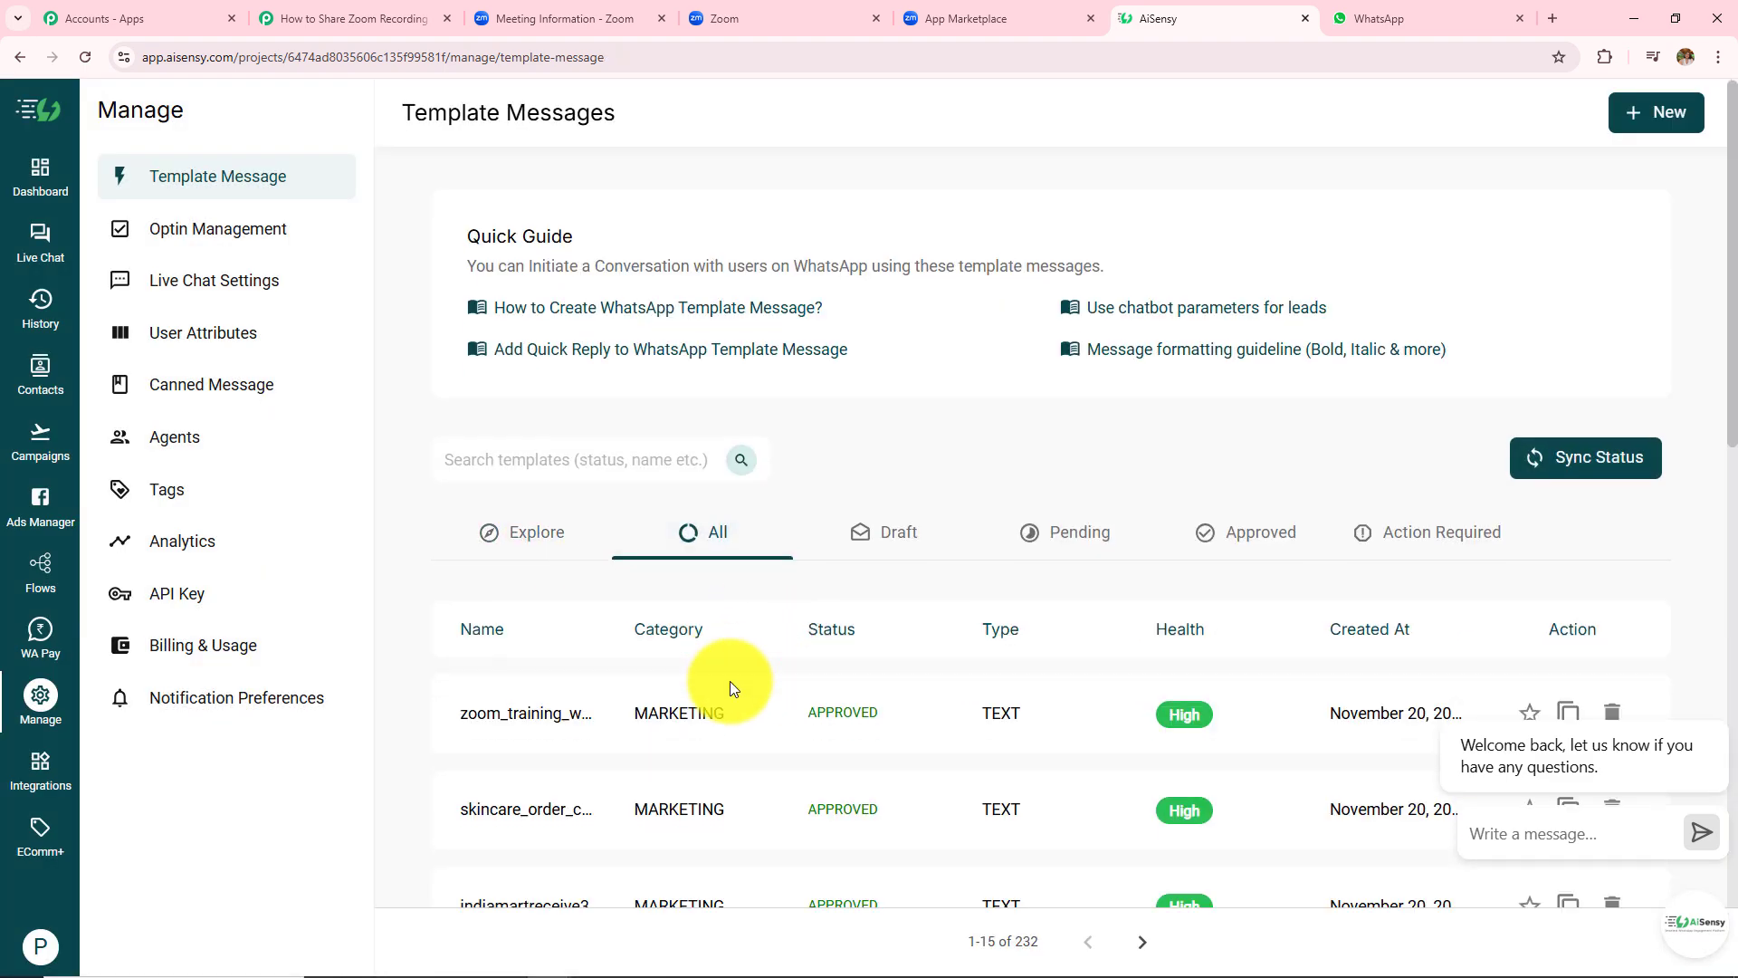
{"action": "scroll", "coordinate": [729, 680], "scroll_direction": "down", "scroll_amount": 3}
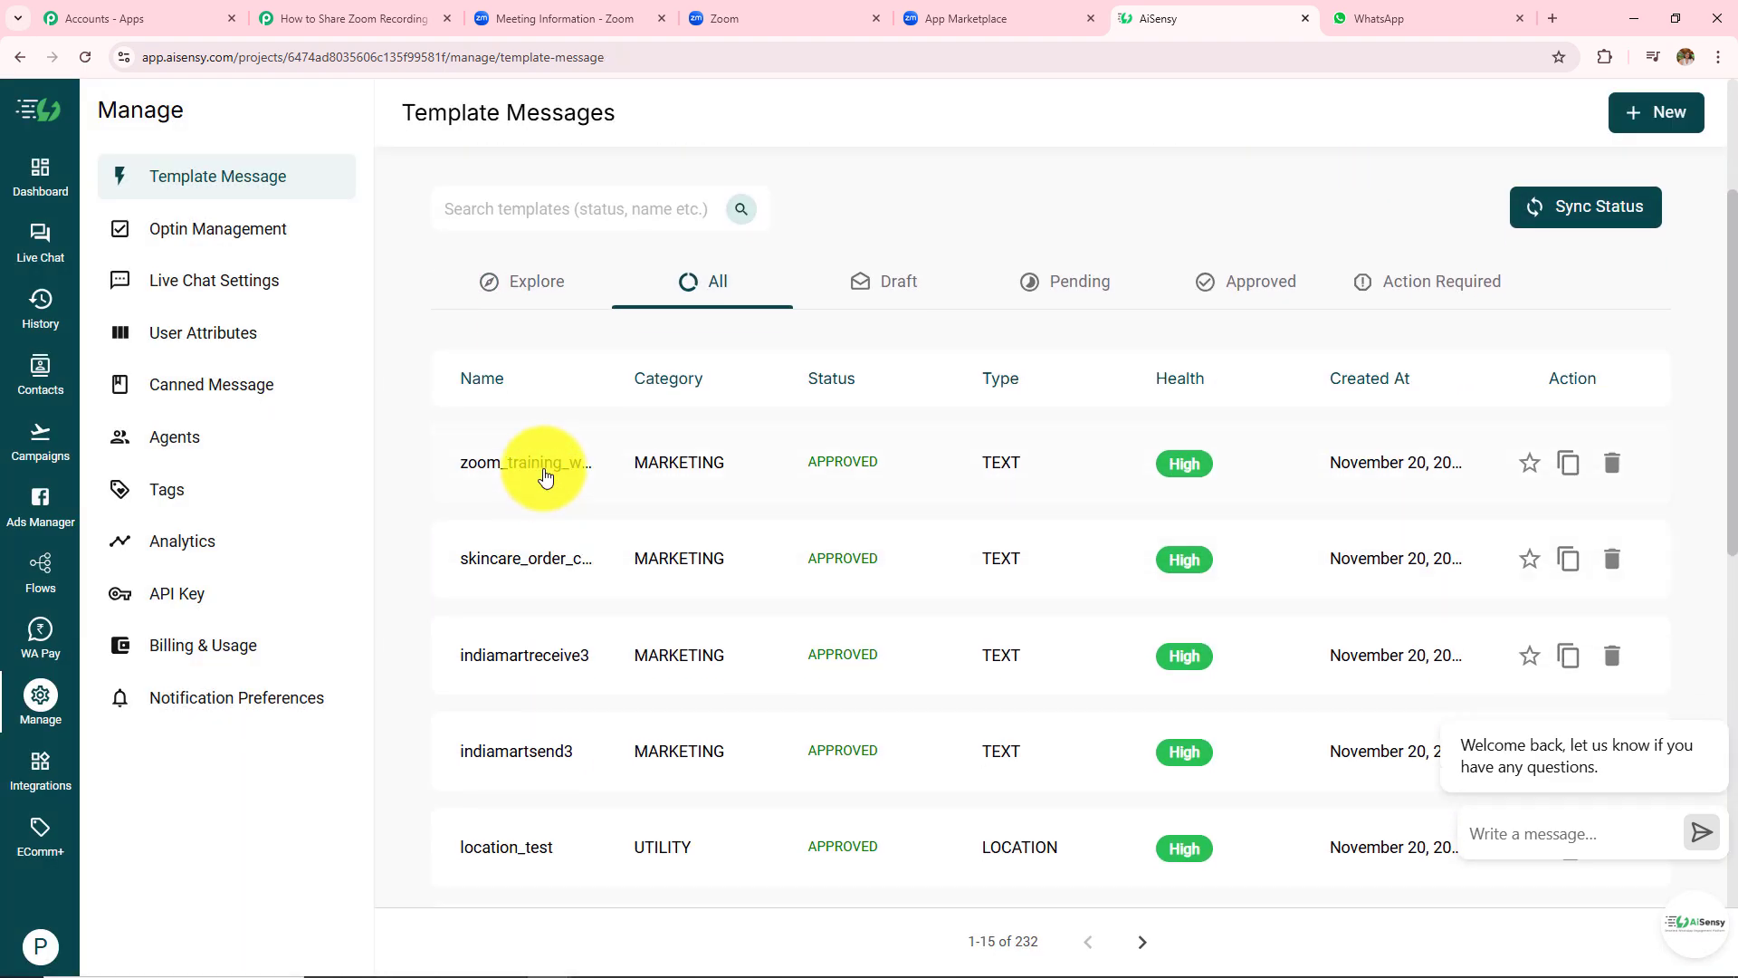
- Preview the zoom_training_webinar template, highlighting its download link, 'Hope it helps.' and closing lines
{"action": "left_click", "coordinate": [544, 477]}
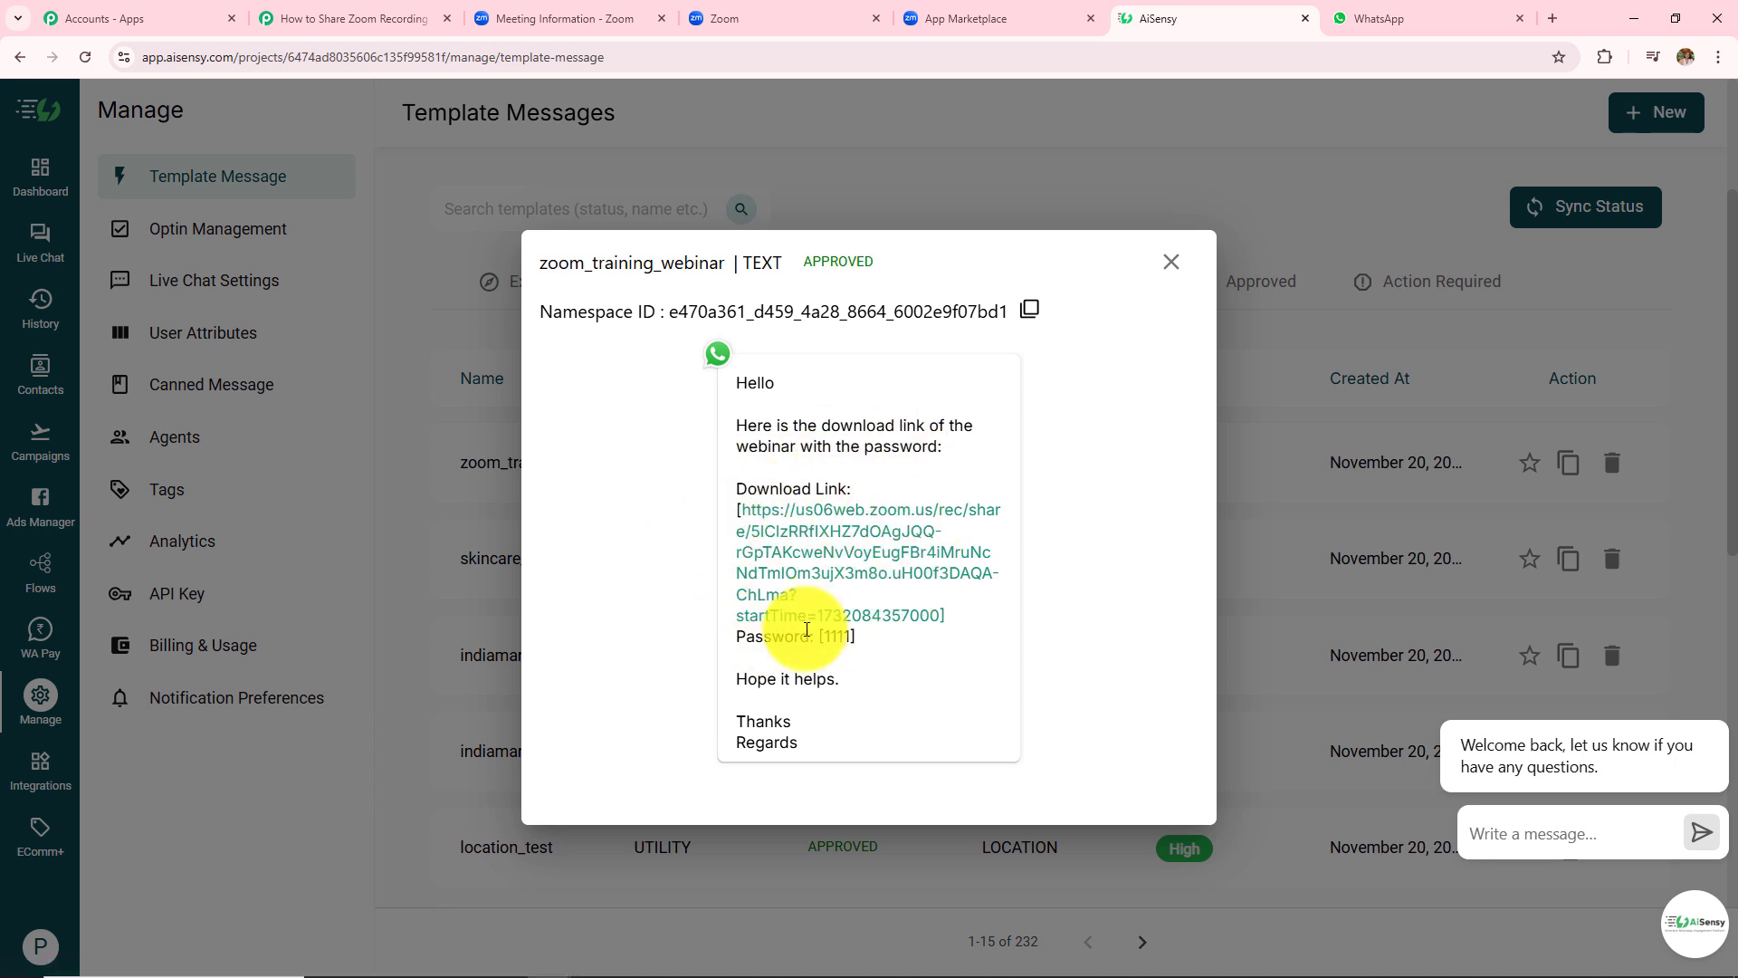
{"action": "left_click_drag", "start_coordinate": [738, 503], "coordinate": [912, 647]}
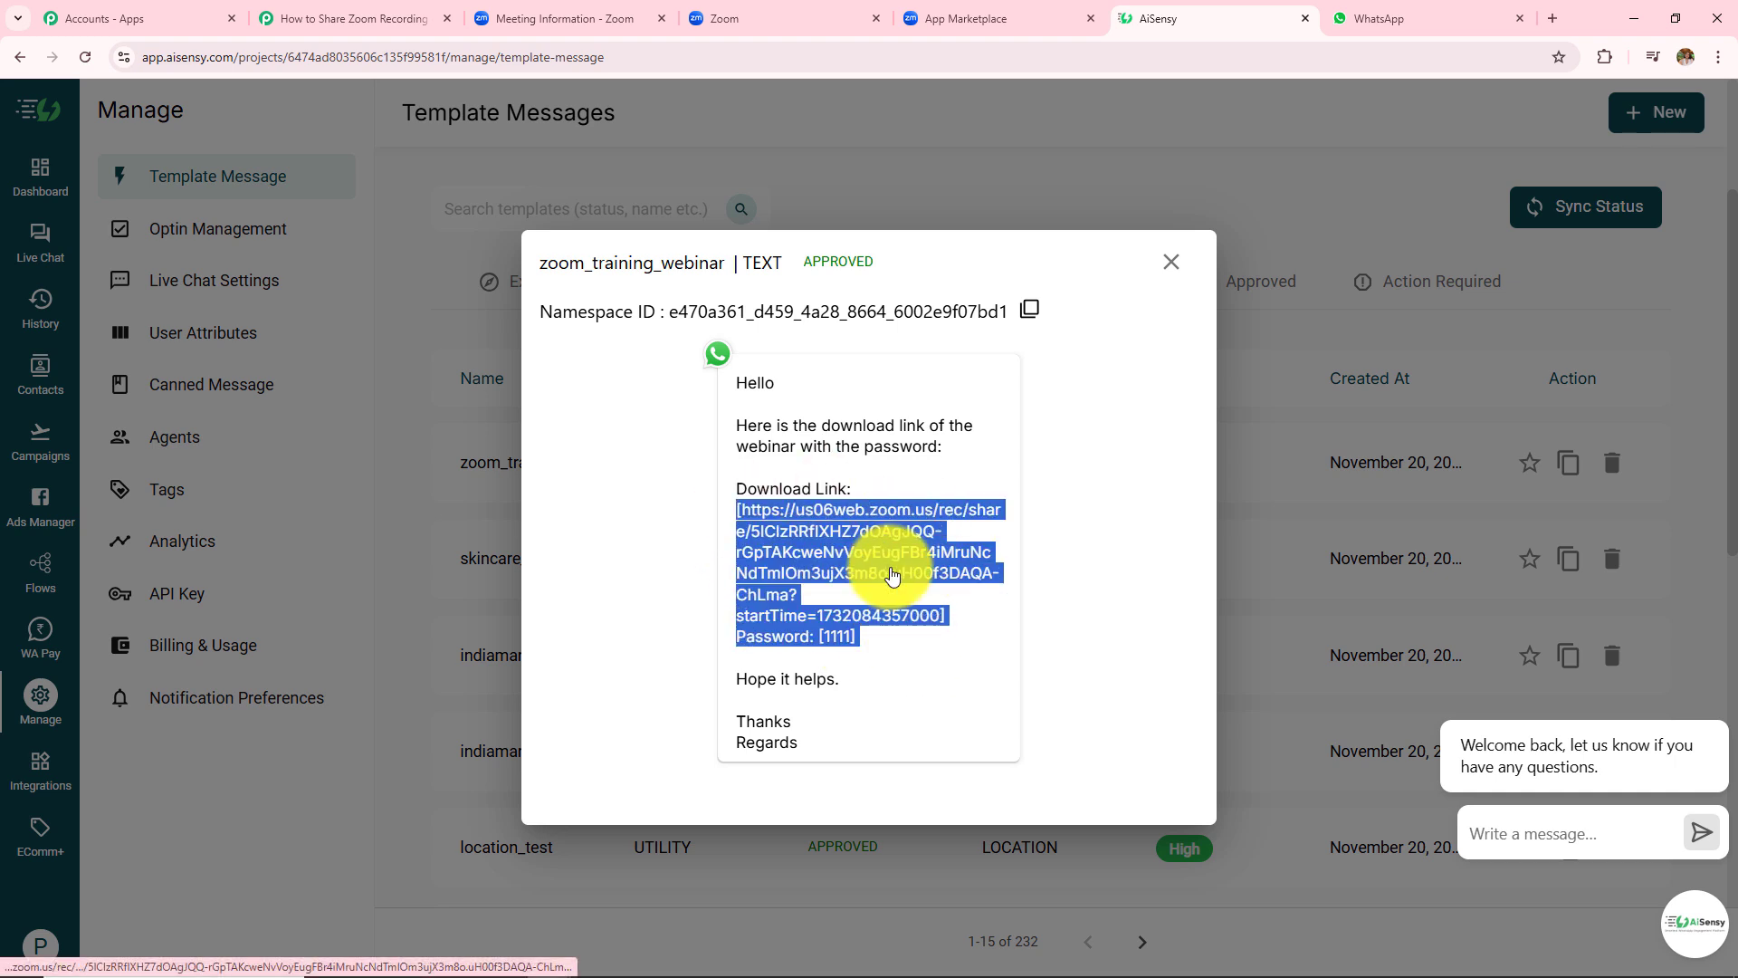
{"action": "left_click", "coordinate": [1001, 468]}
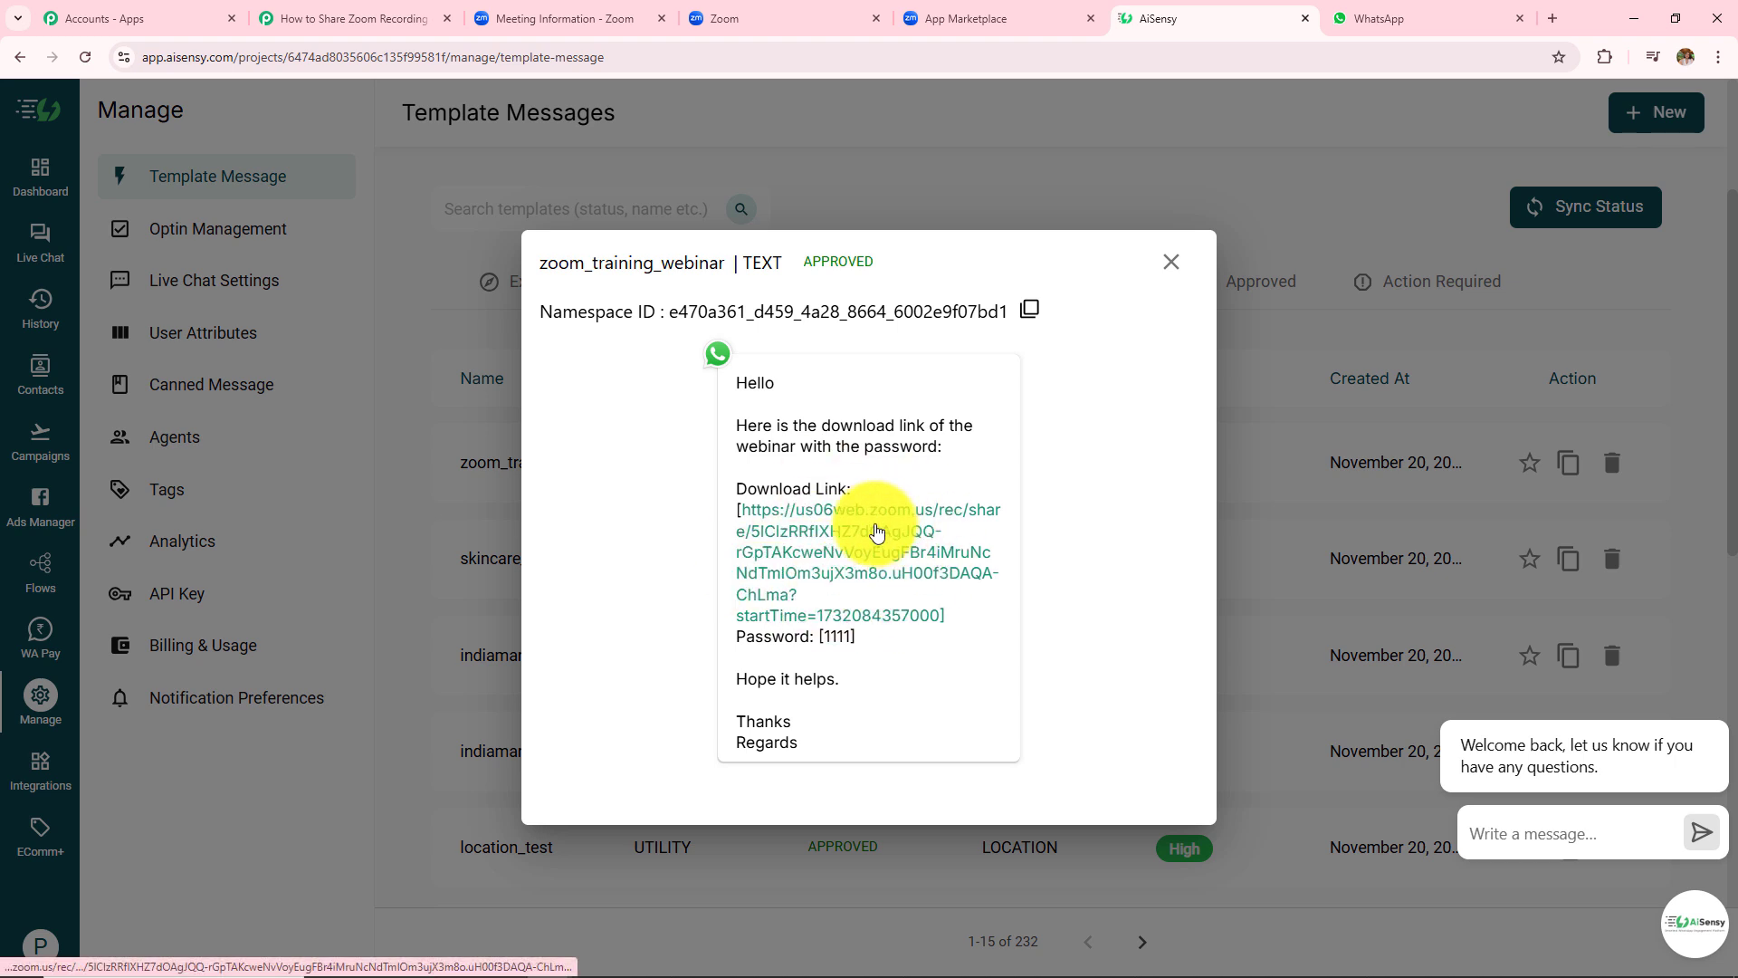
{"action": "left_click_drag", "start_coordinate": [735, 679], "coordinate": [880, 690]}
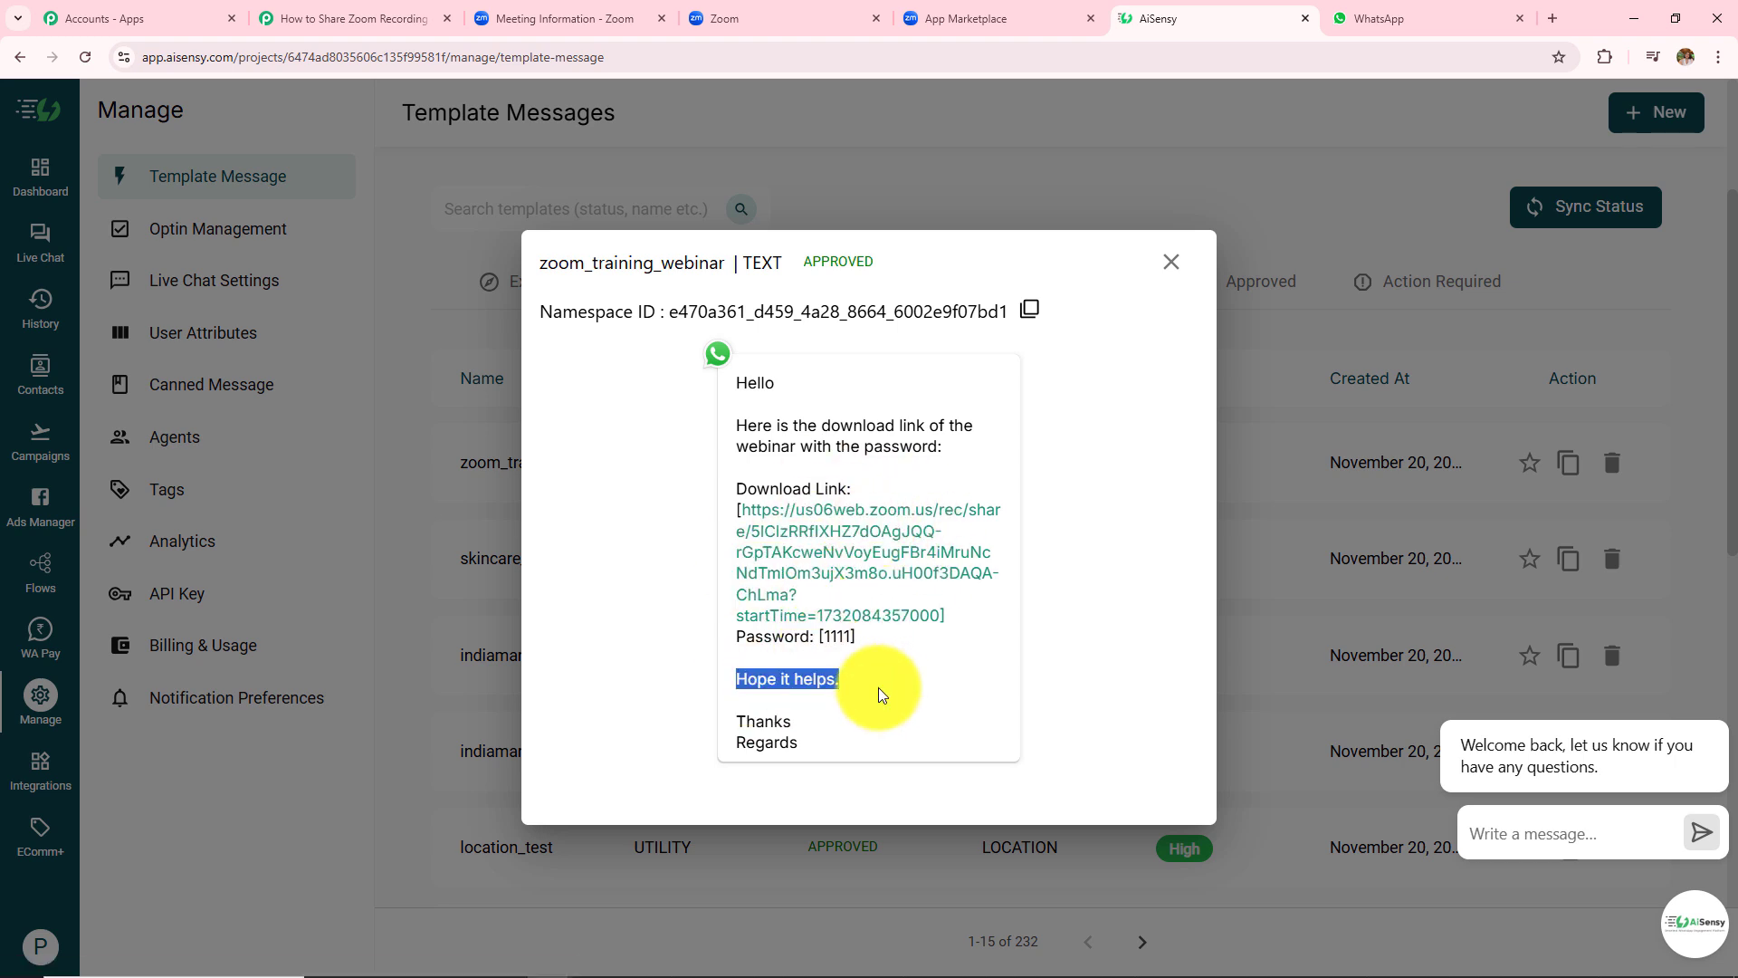
{"action": "left_click_drag", "start_coordinate": [737, 717], "coordinate": [826, 764]}
- Close and reopen the template preview, then go to the Campaigns overview
{"action": "left_click", "coordinate": [1171, 261]}
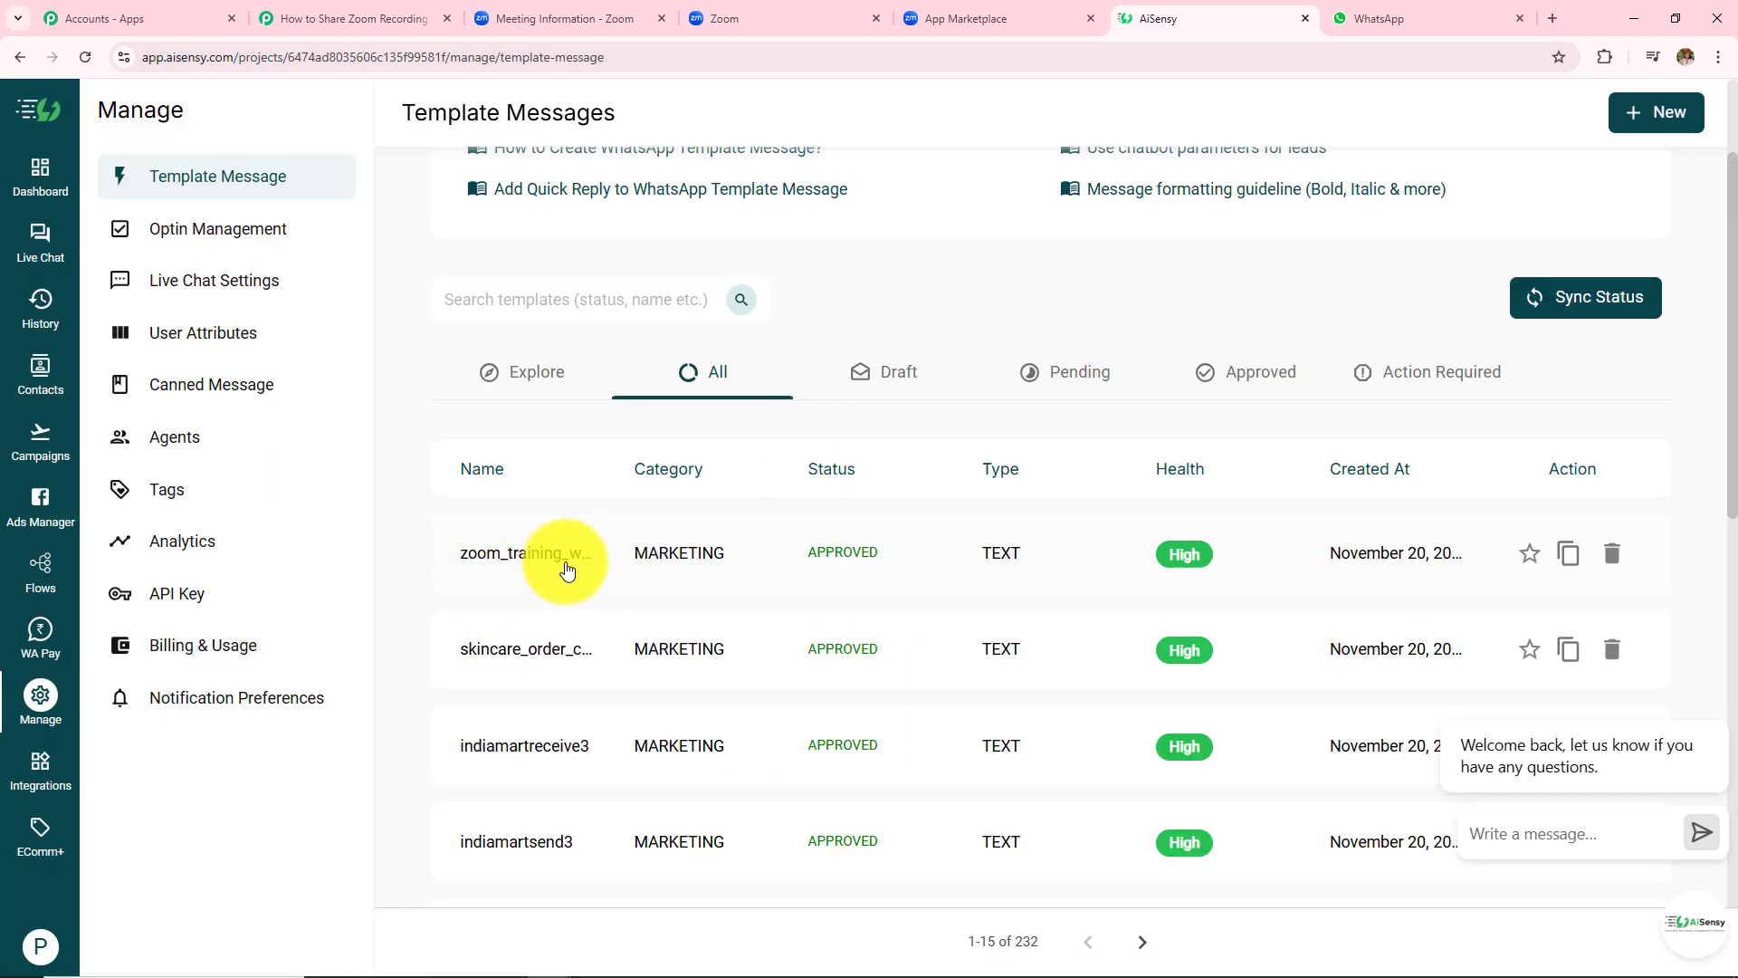
{"action": "left_click", "coordinate": [527, 559]}
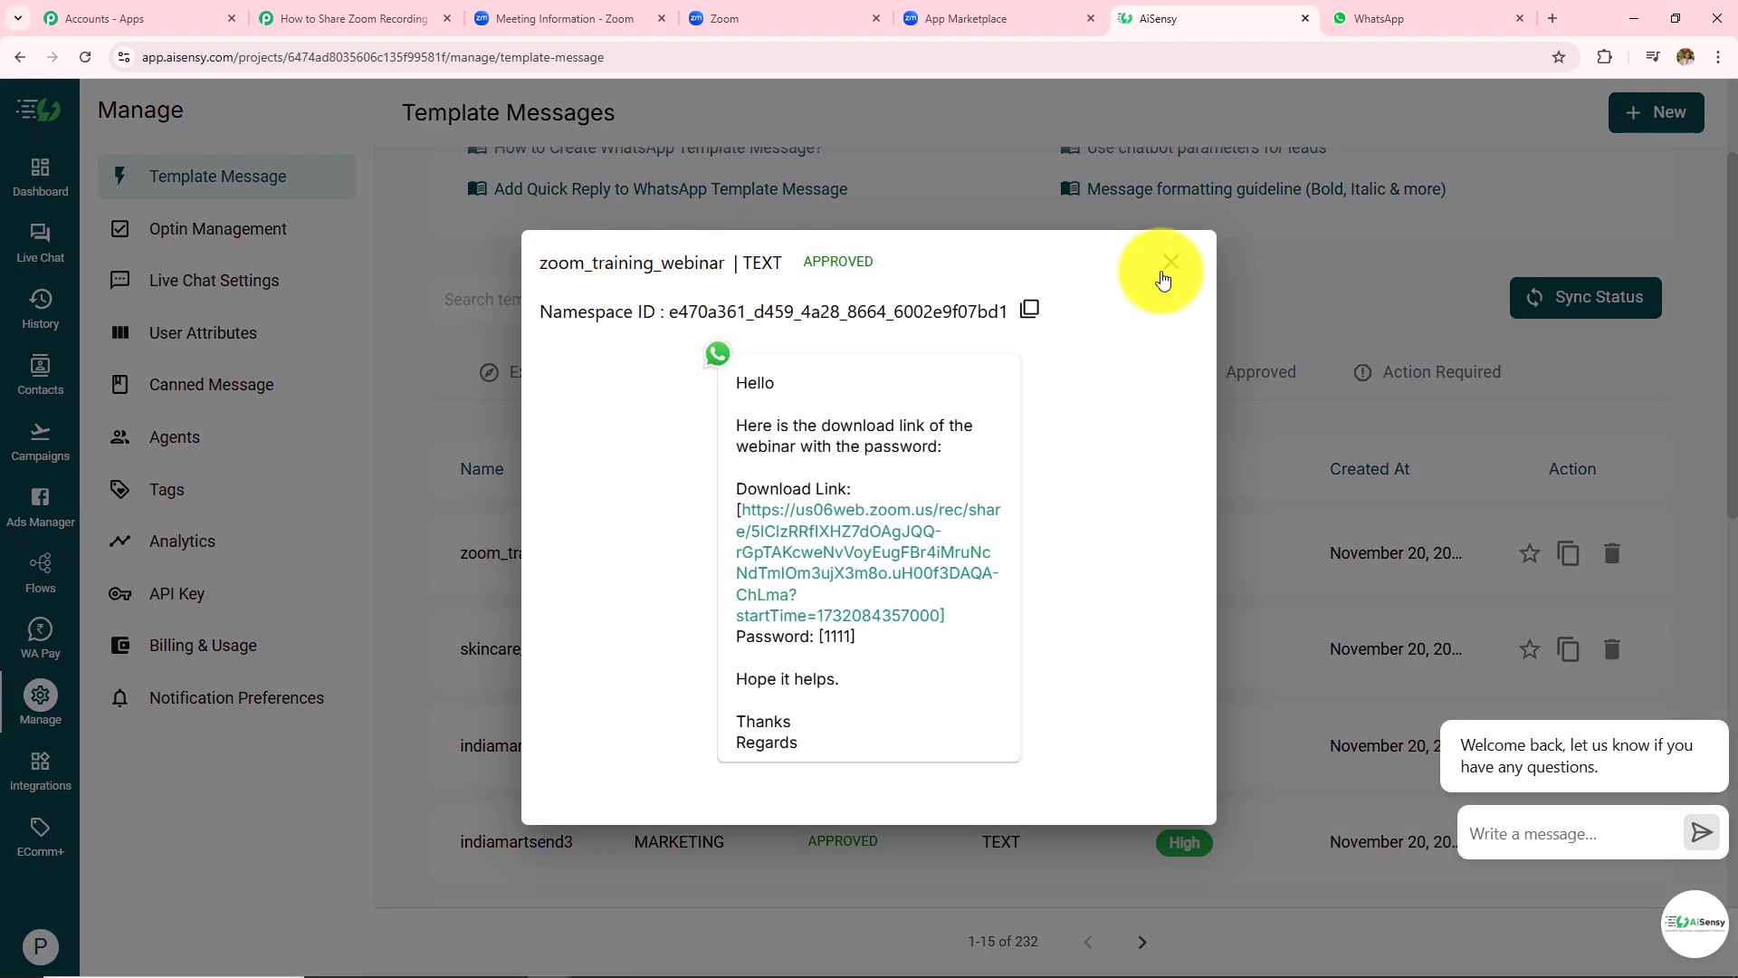
{"action": "left_click", "coordinate": [1171, 261]}
{"action": "left_click", "coordinate": [41, 450]}
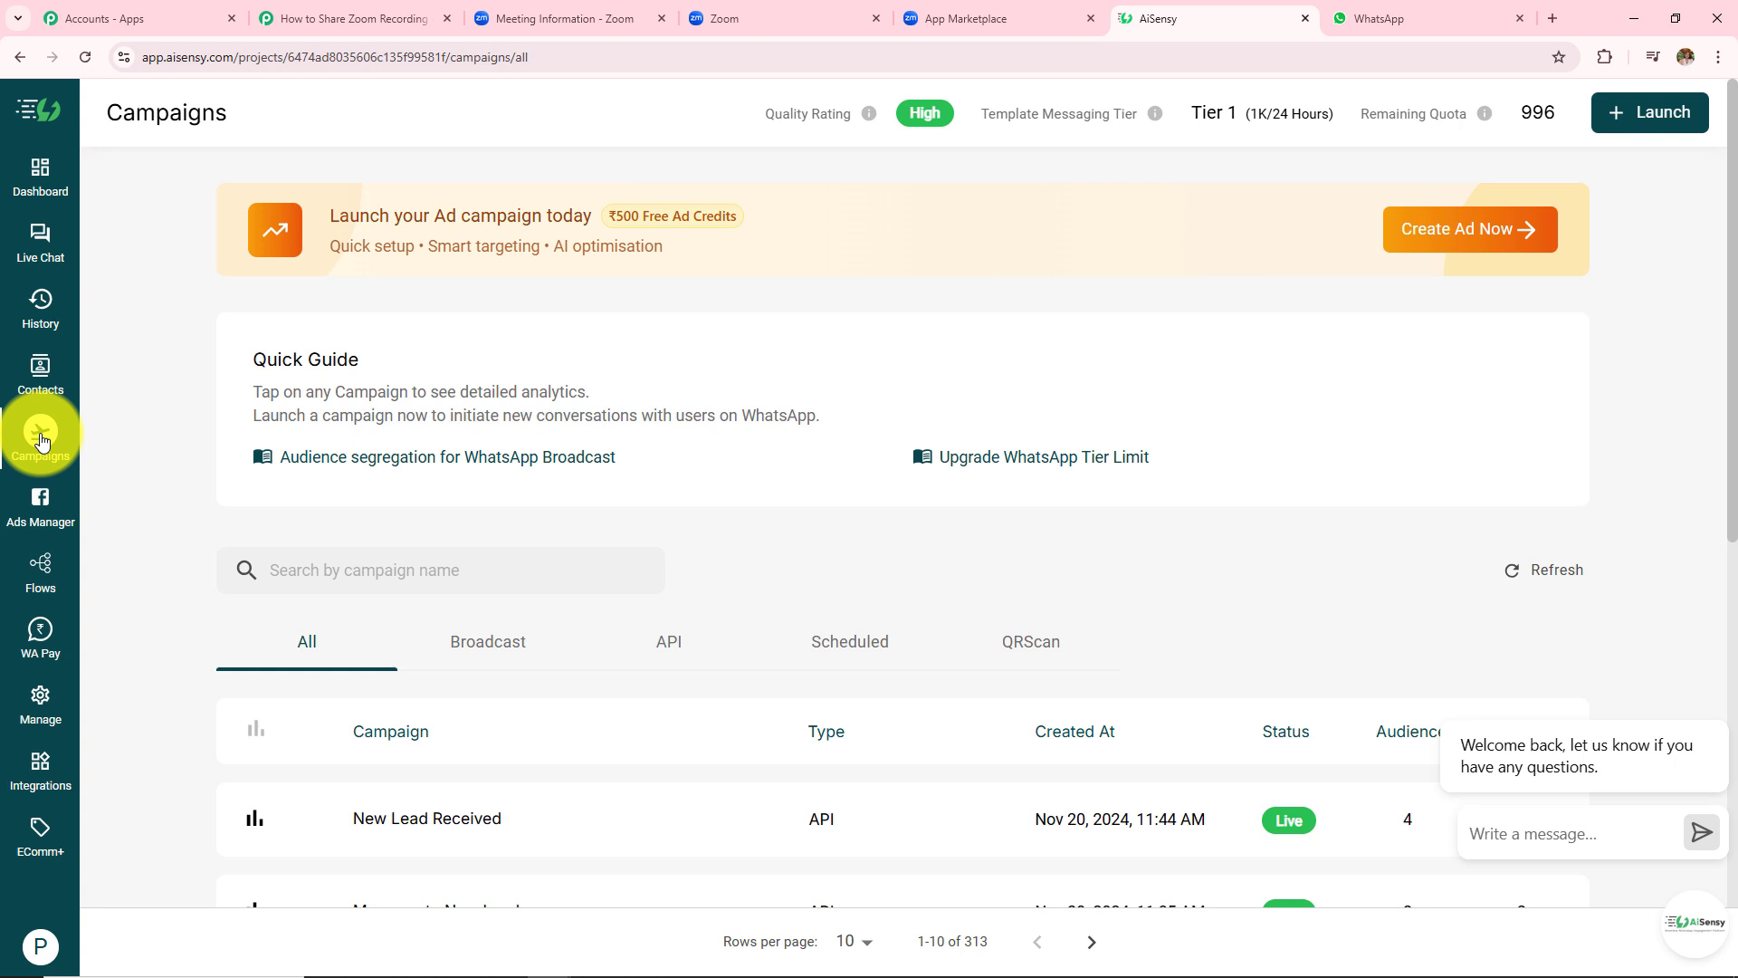
- Launch a new API campaign and pick the zoom_training_webinar template for it
{"action": "left_click", "coordinate": [1647, 122]}
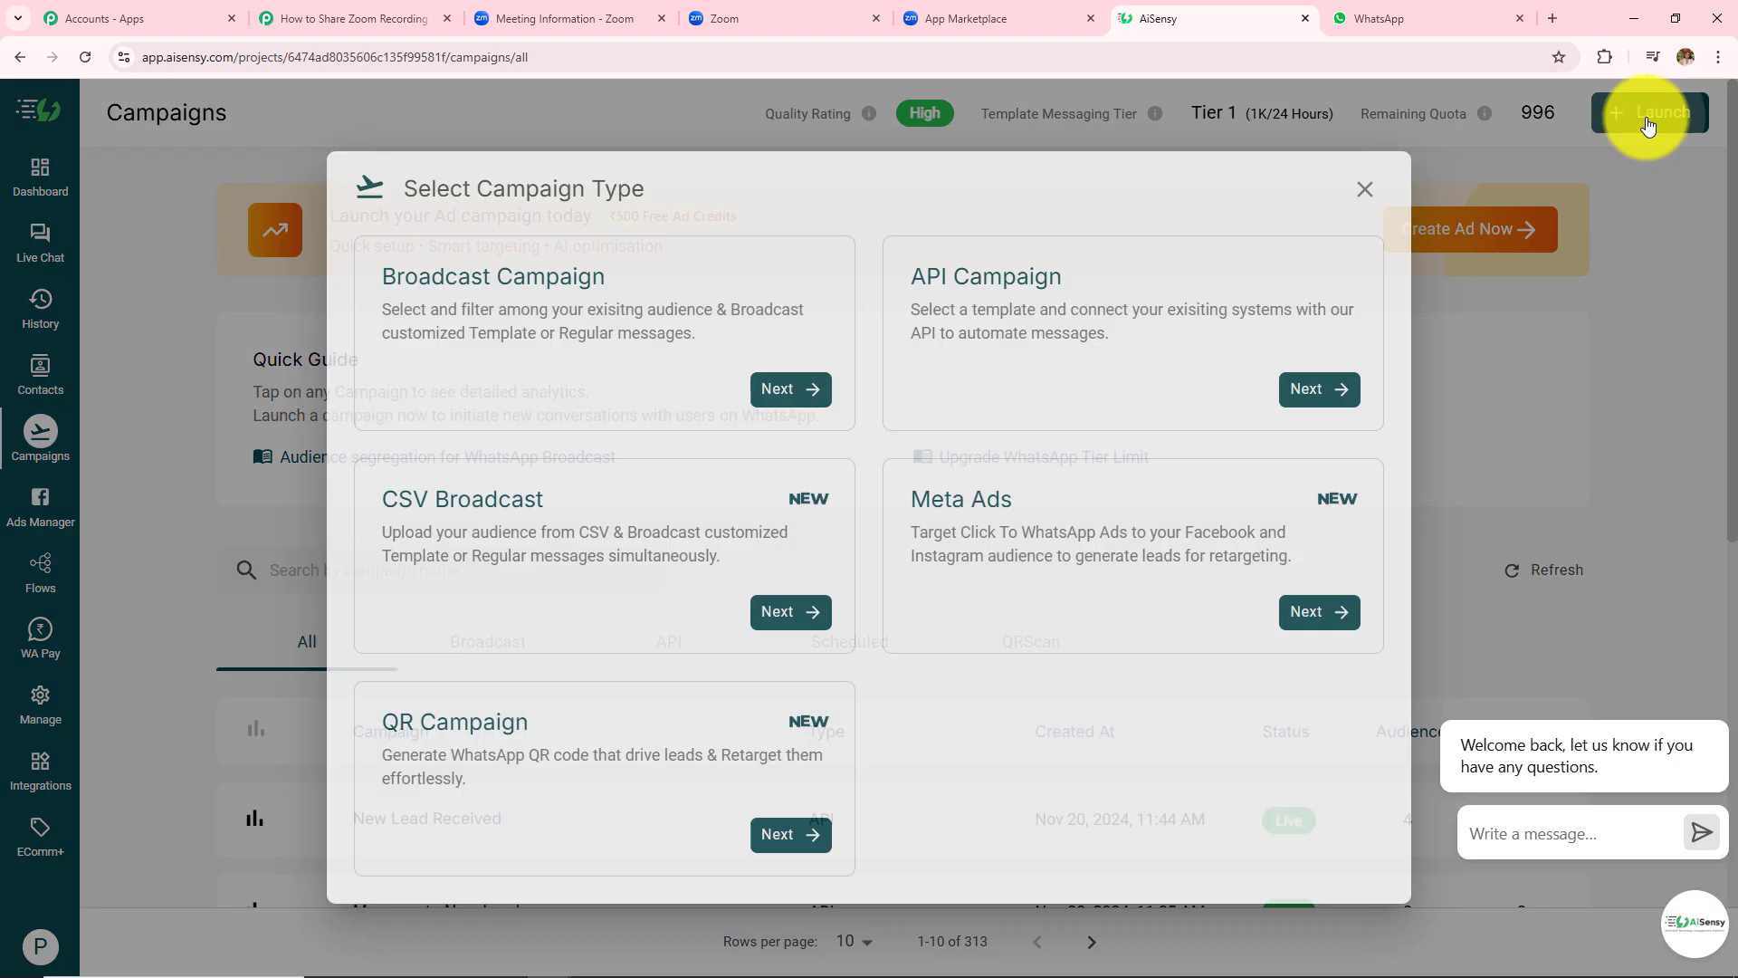
{"action": "left_click", "coordinate": [1306, 397]}
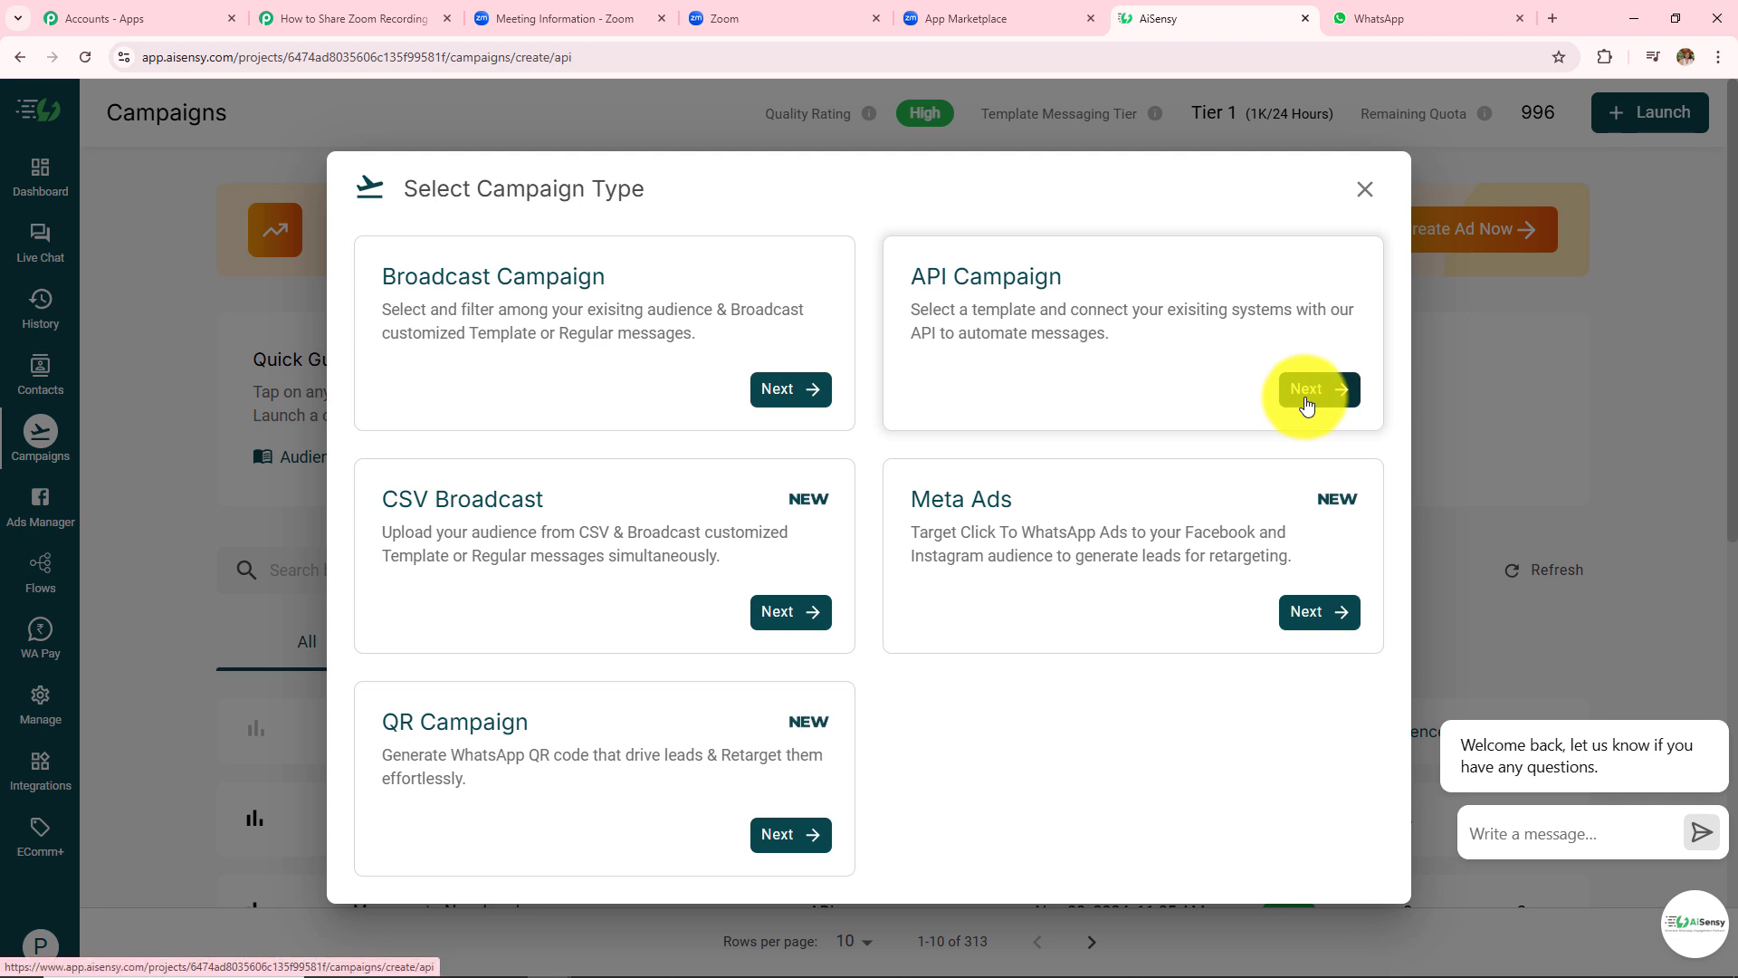
{"action": "left_click", "coordinate": [247, 694]}
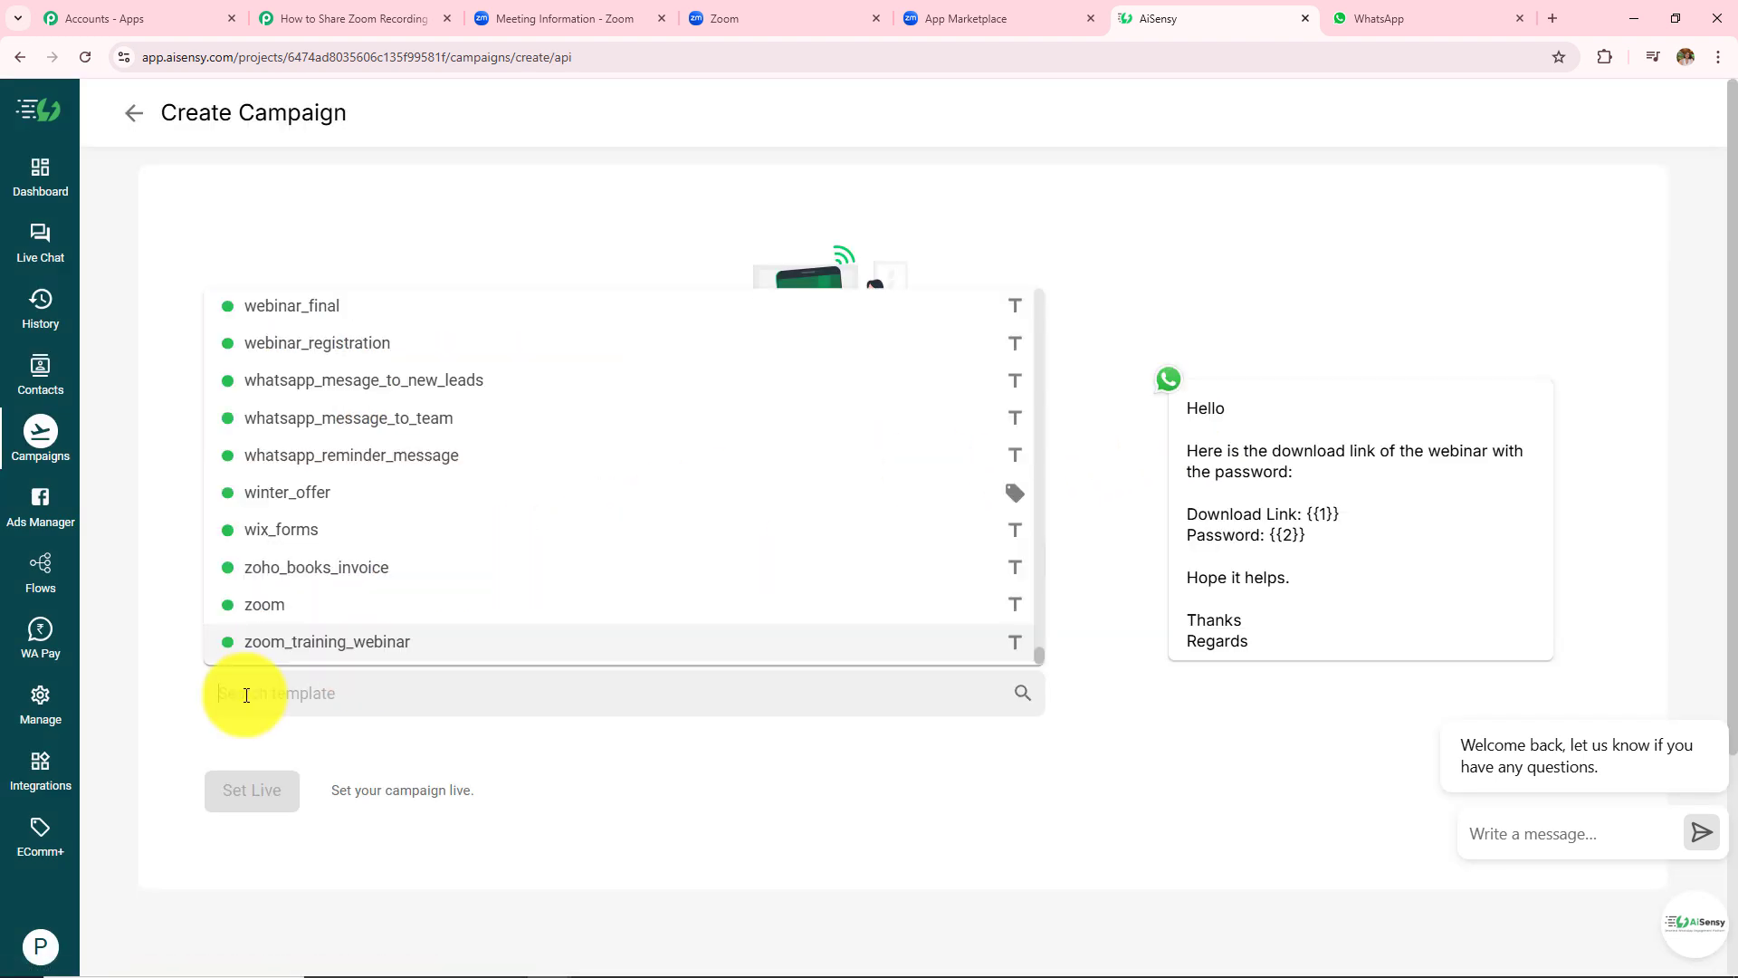
{"action": "type", "text": "zoom"}
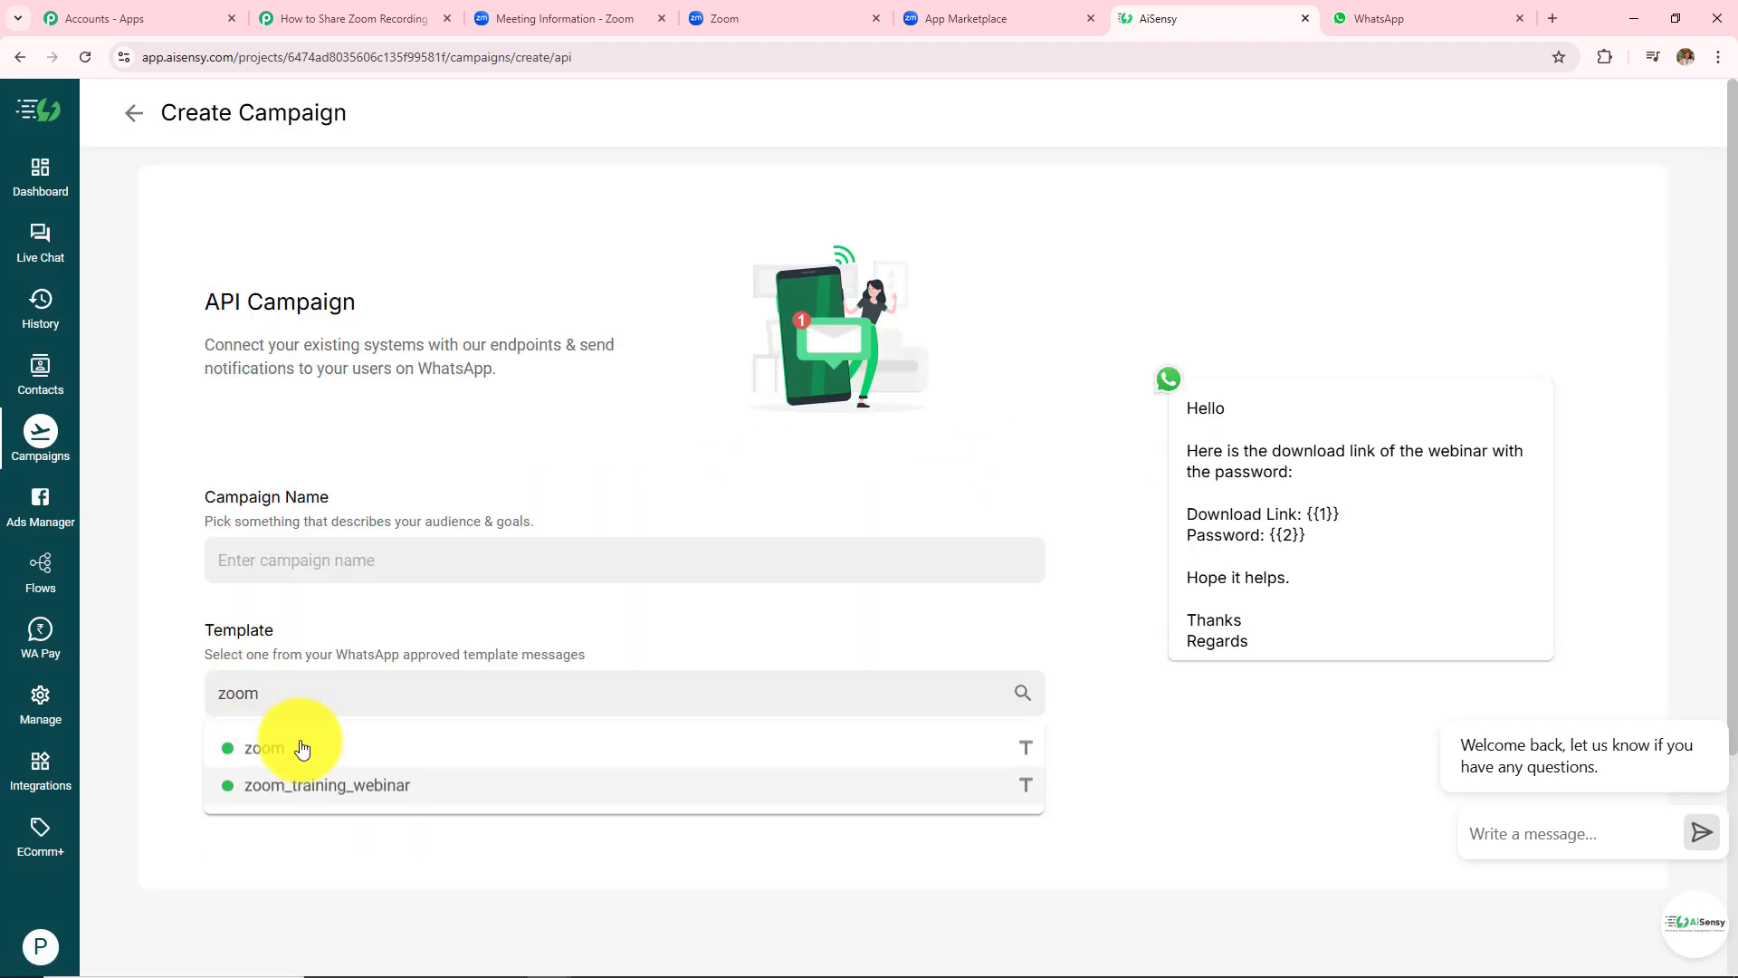
{"action": "left_click", "coordinate": [337, 786]}
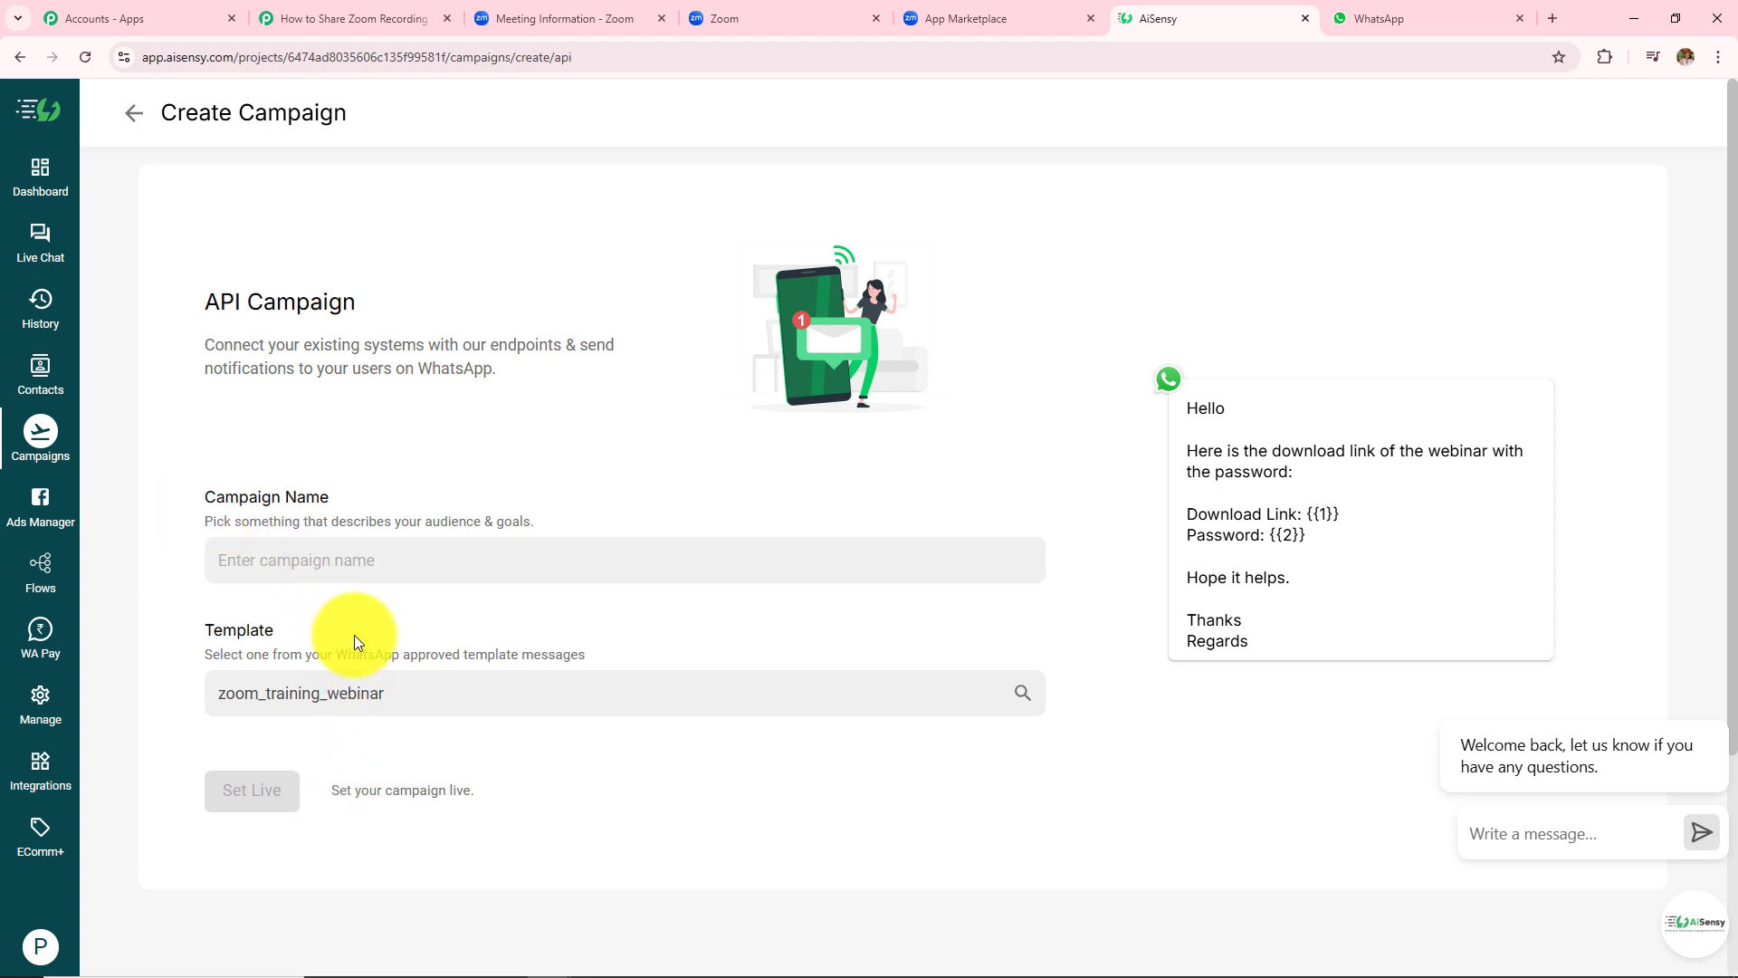
- Name the campaign zoom_training_webinar using the template name, set it live, and open it
{"action": "left_click_drag", "start_coordinate": [446, 692], "coordinate": [145, 709]}
{"action": "key", "text": "ctrl+c"}
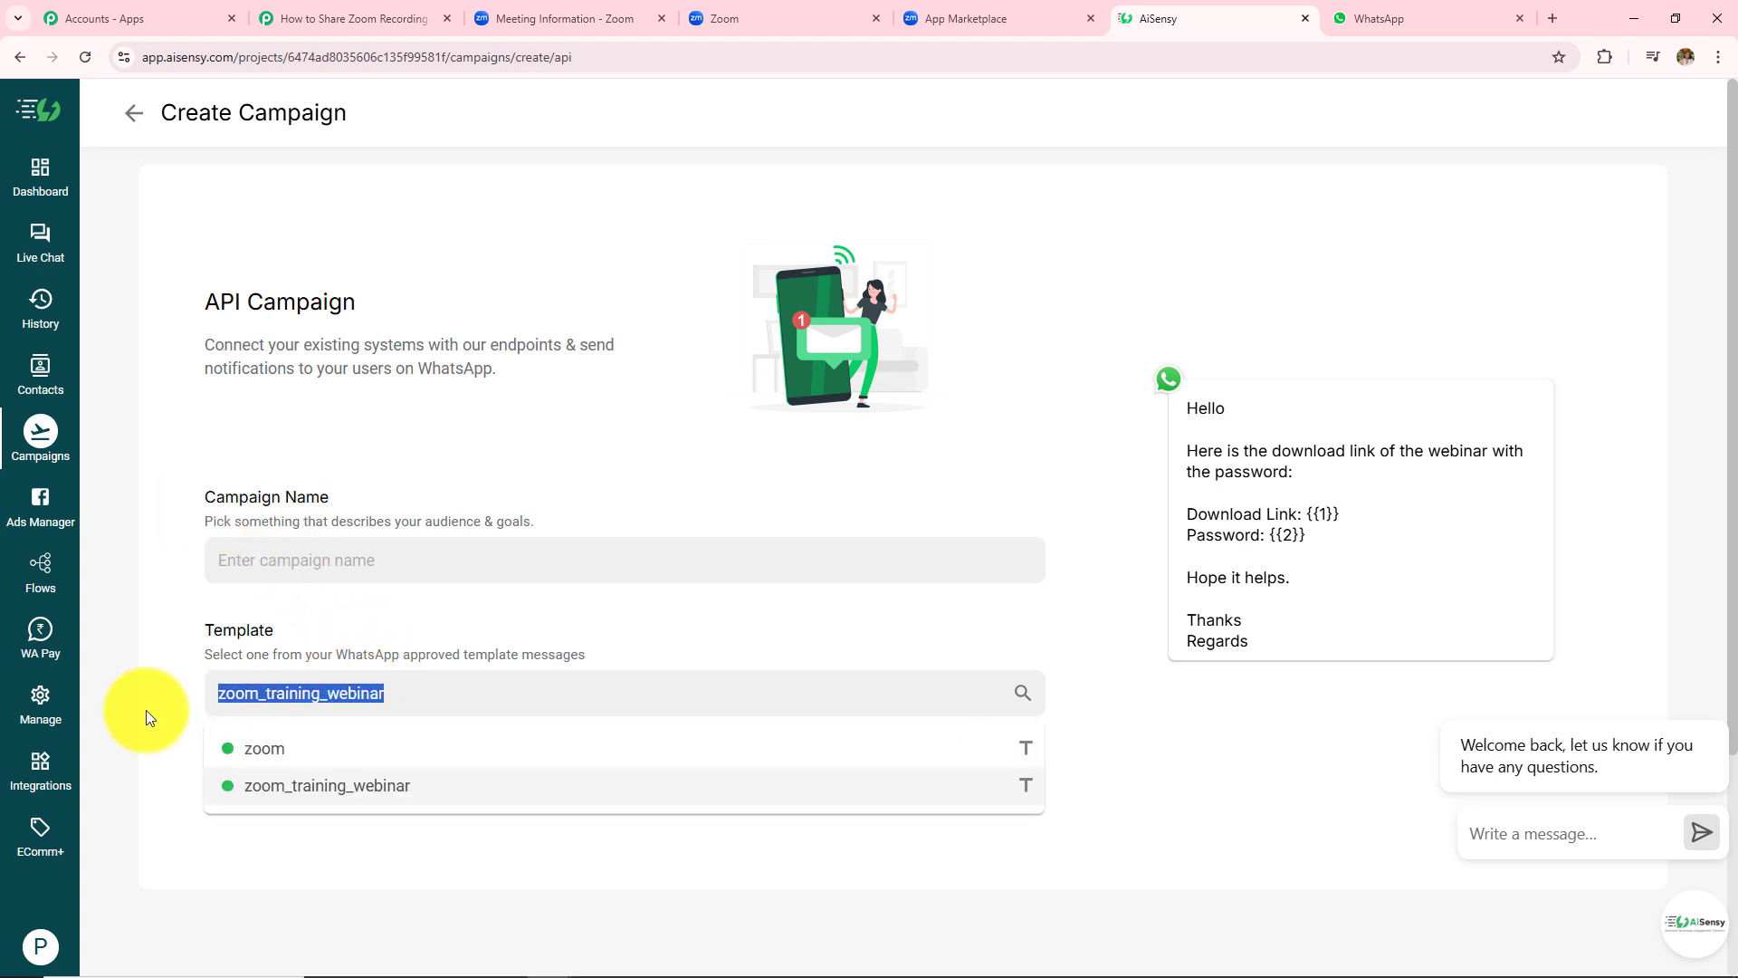
{"action": "left_click", "coordinate": [340, 561]}
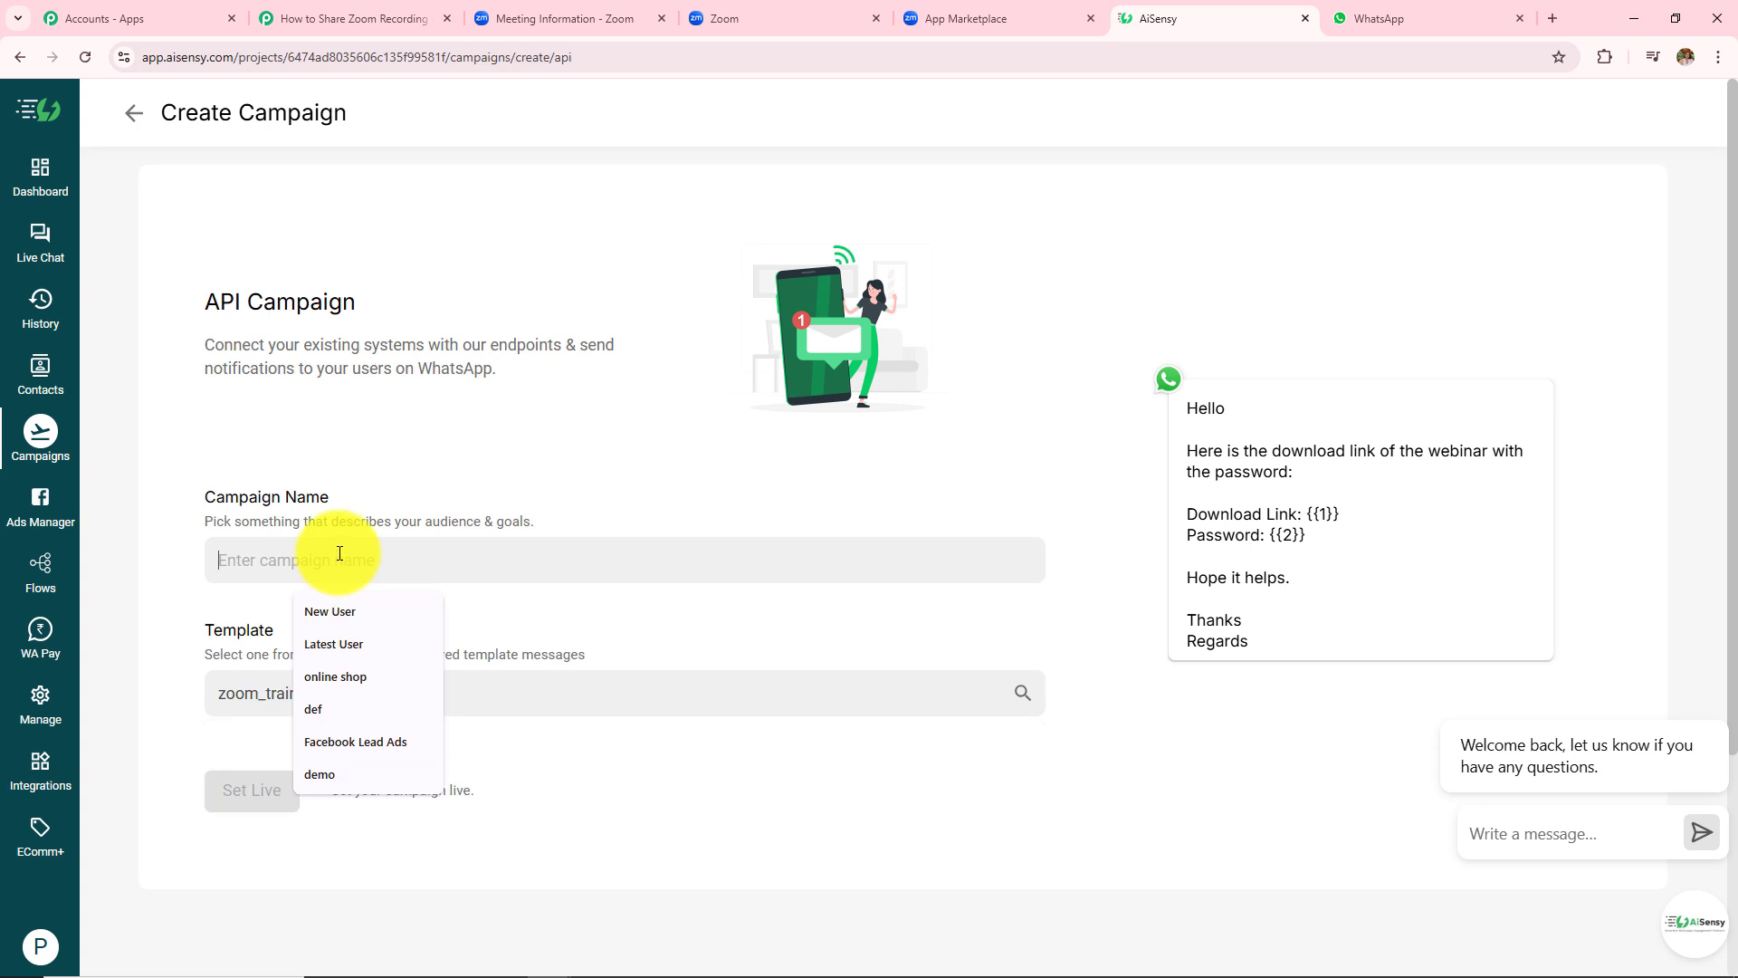
{"action": "key", "text": "ctrl+v"}
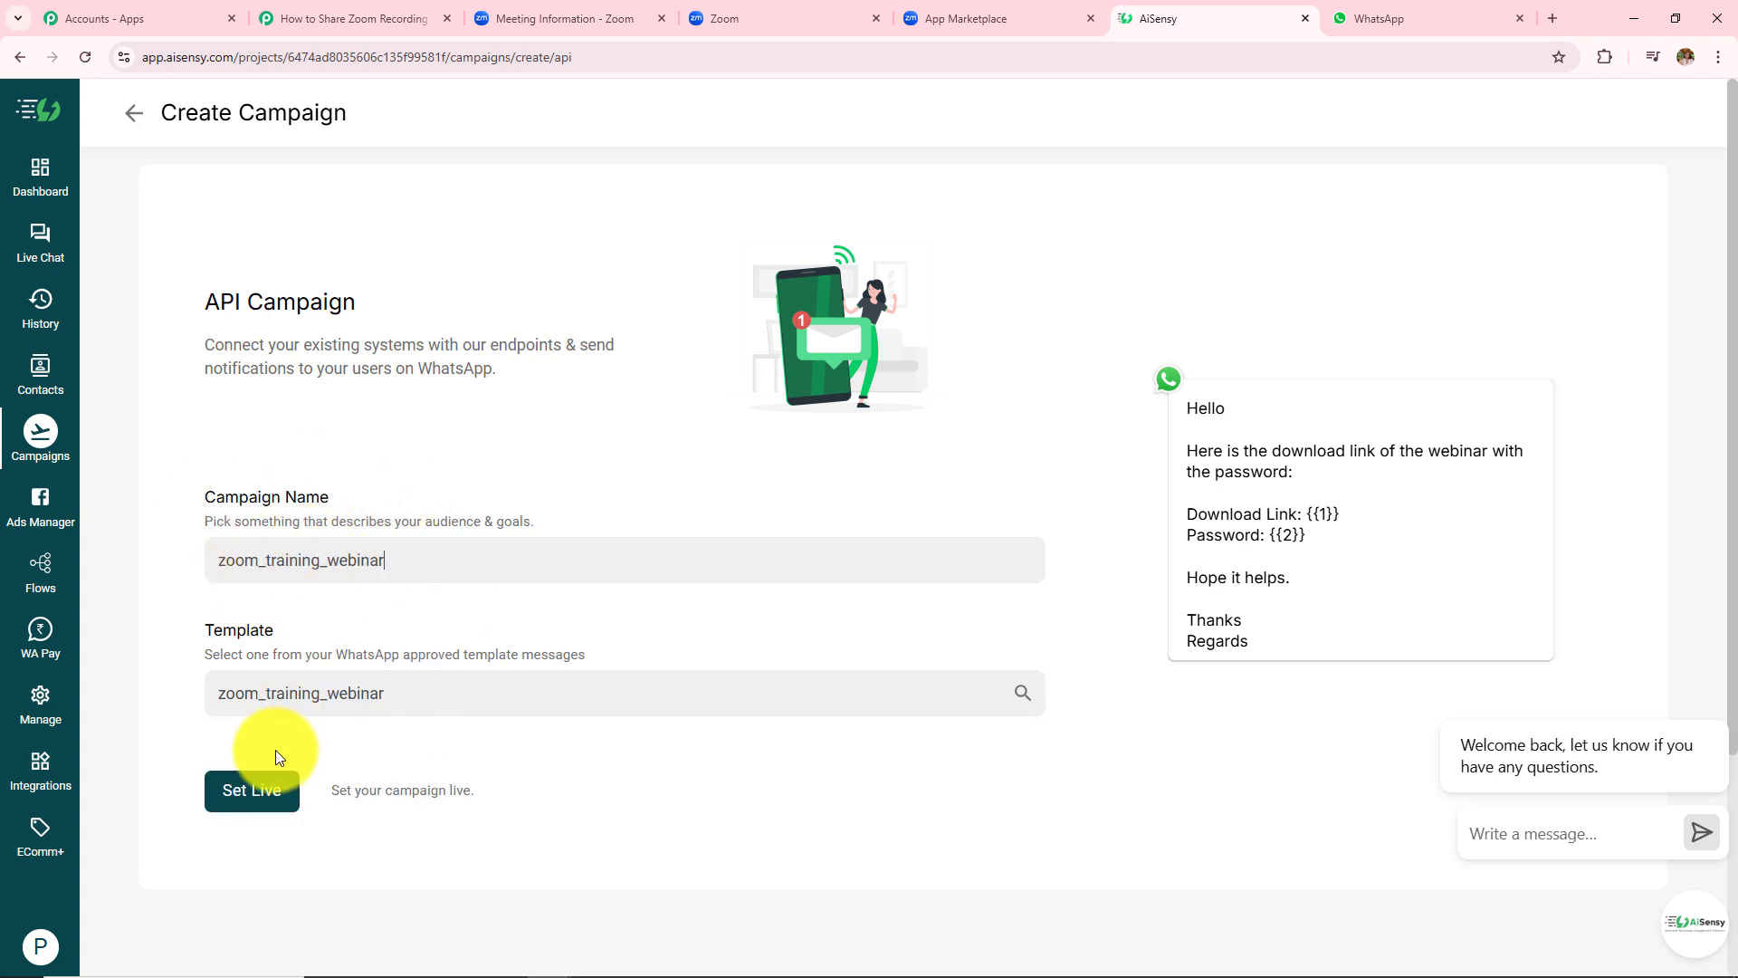
{"action": "left_click", "coordinate": [263, 791]}
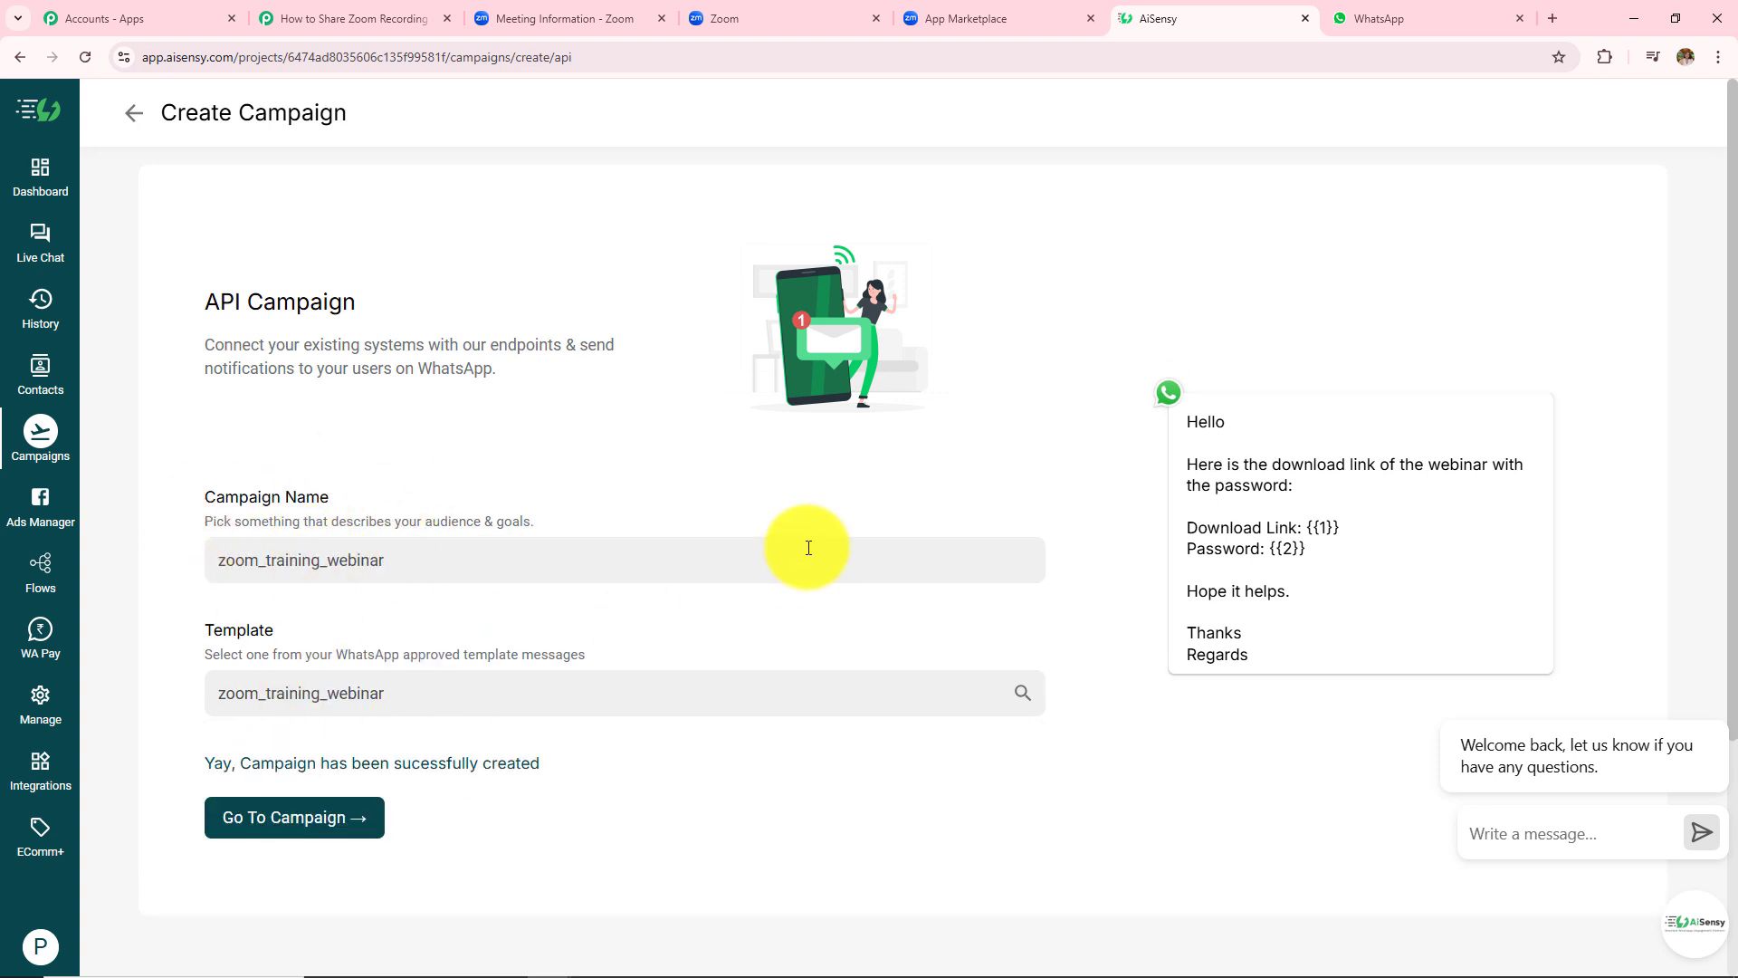
{"action": "left_click", "coordinate": [258, 822]}
- Review the live campaign's message and copy the campaign name zoom_training_webinar
{"action": "scroll", "coordinate": [356, 644], "scroll_direction": "down", "scroll_amount": 4}
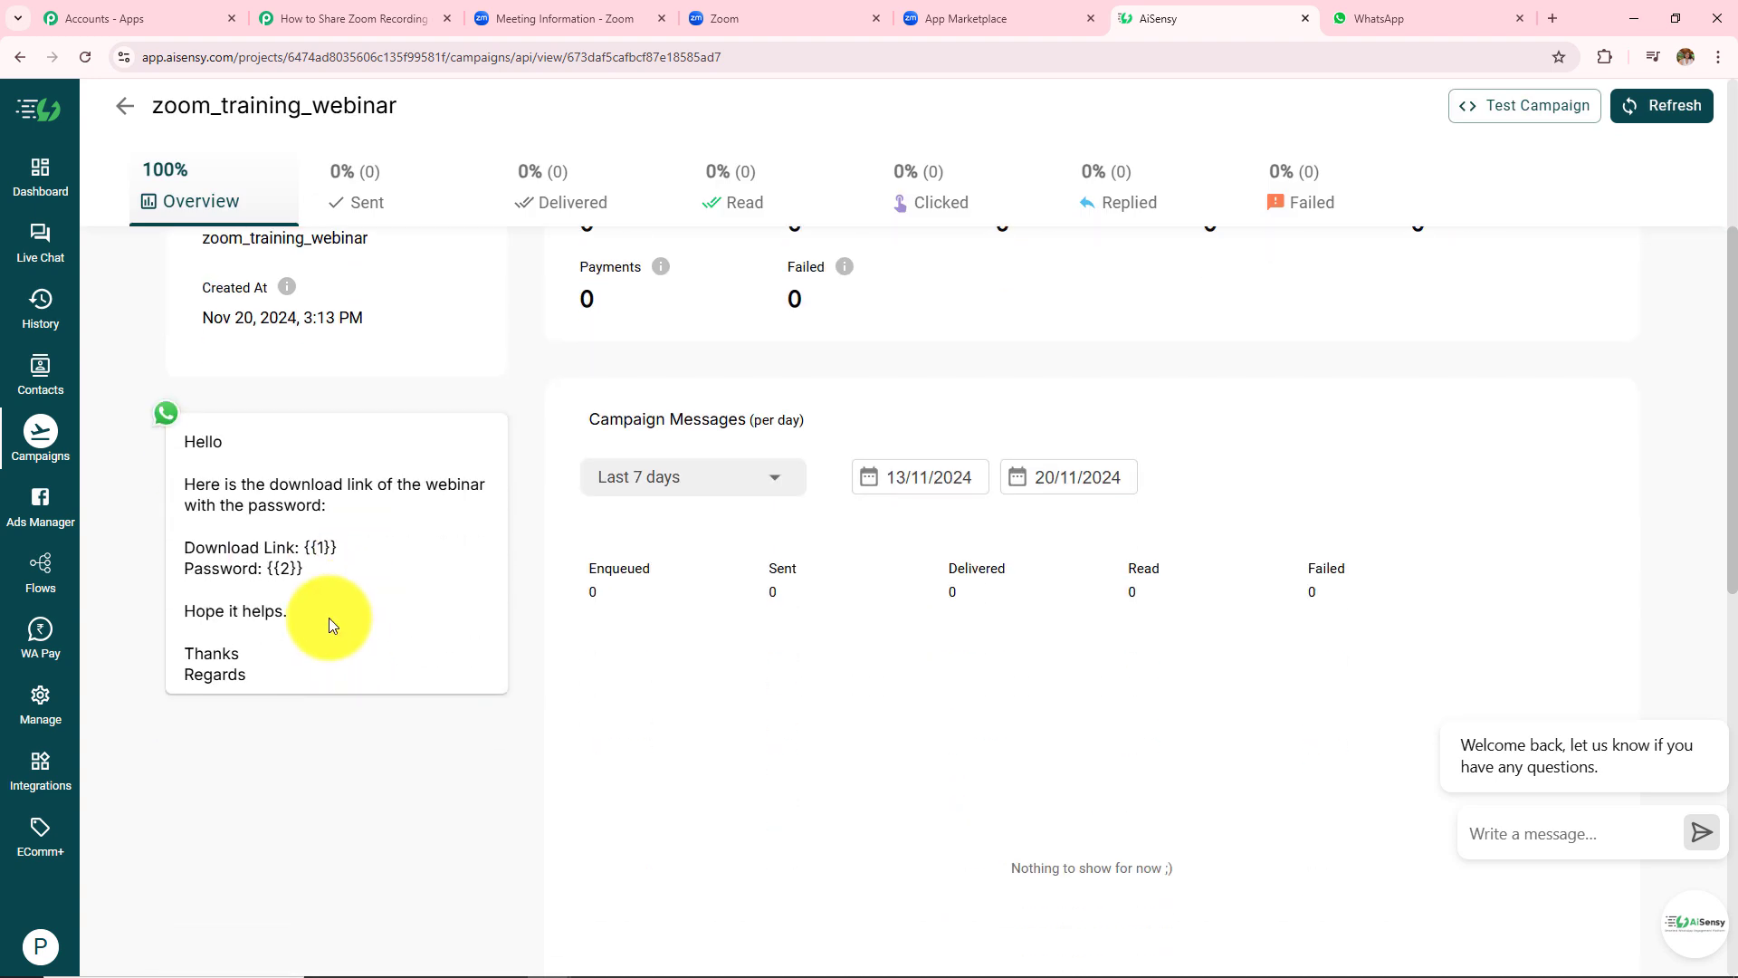
{"action": "left_click_drag", "start_coordinate": [176, 437], "coordinate": [314, 674]}
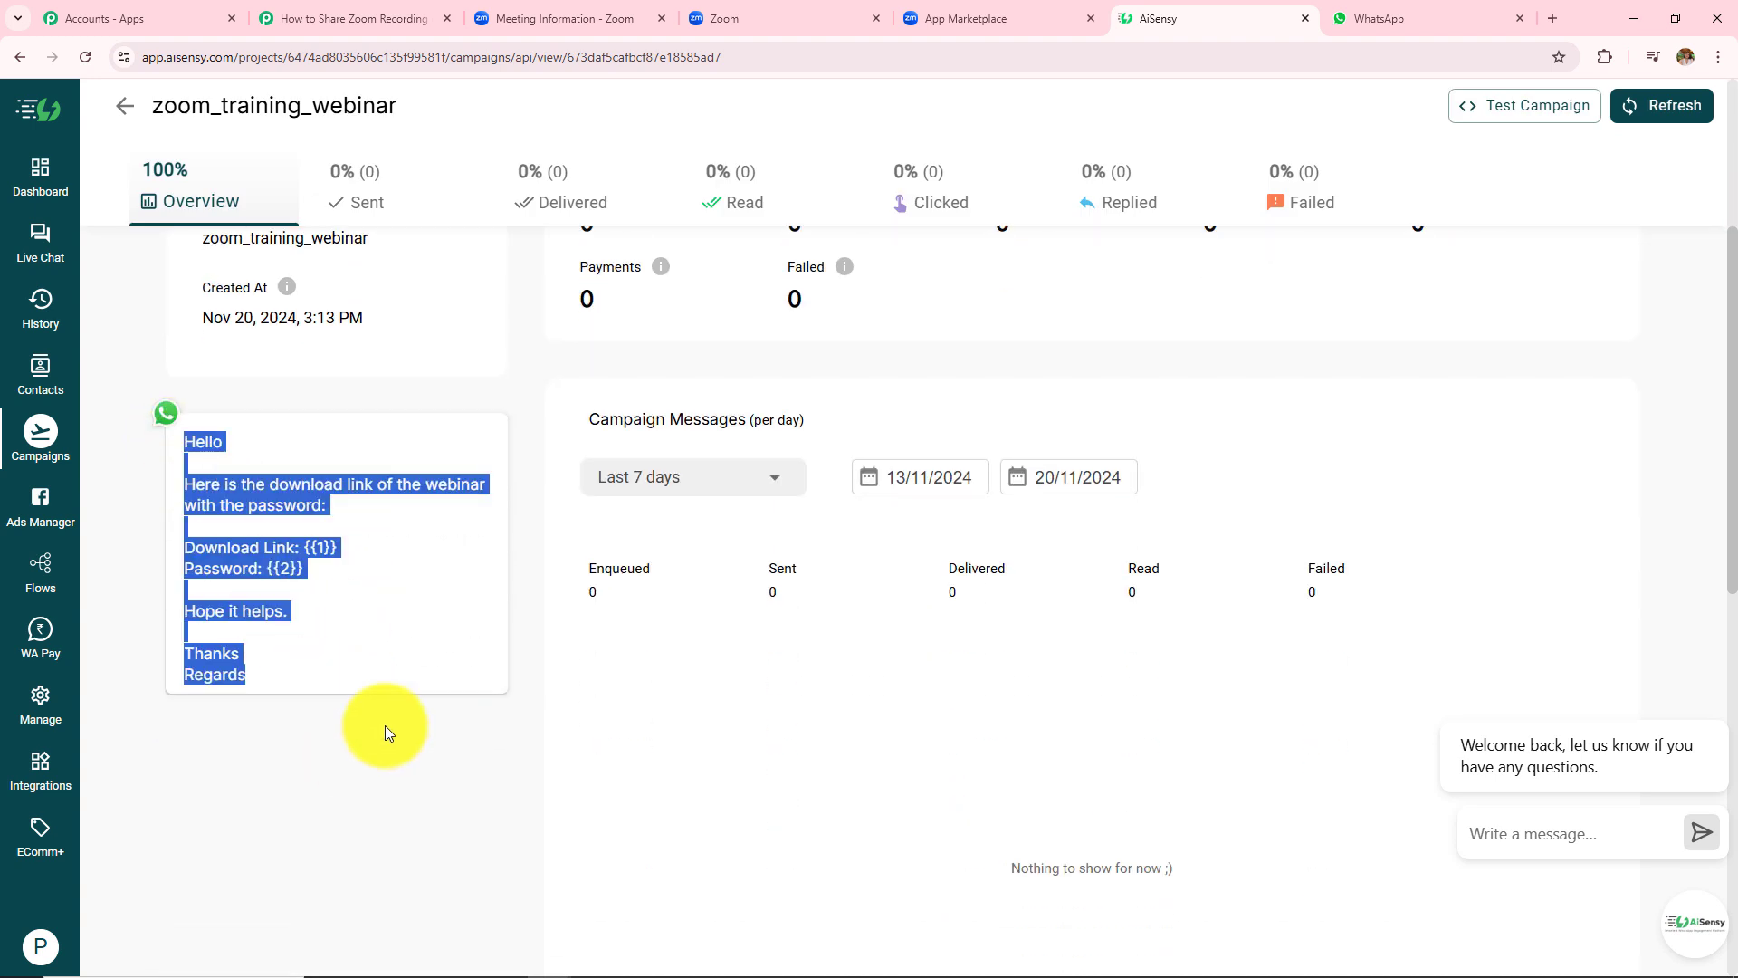
{"action": "scroll", "coordinate": [443, 581], "scroll_direction": "up", "scroll_amount": 4}
{"action": "left_click", "coordinate": [446, 581]}
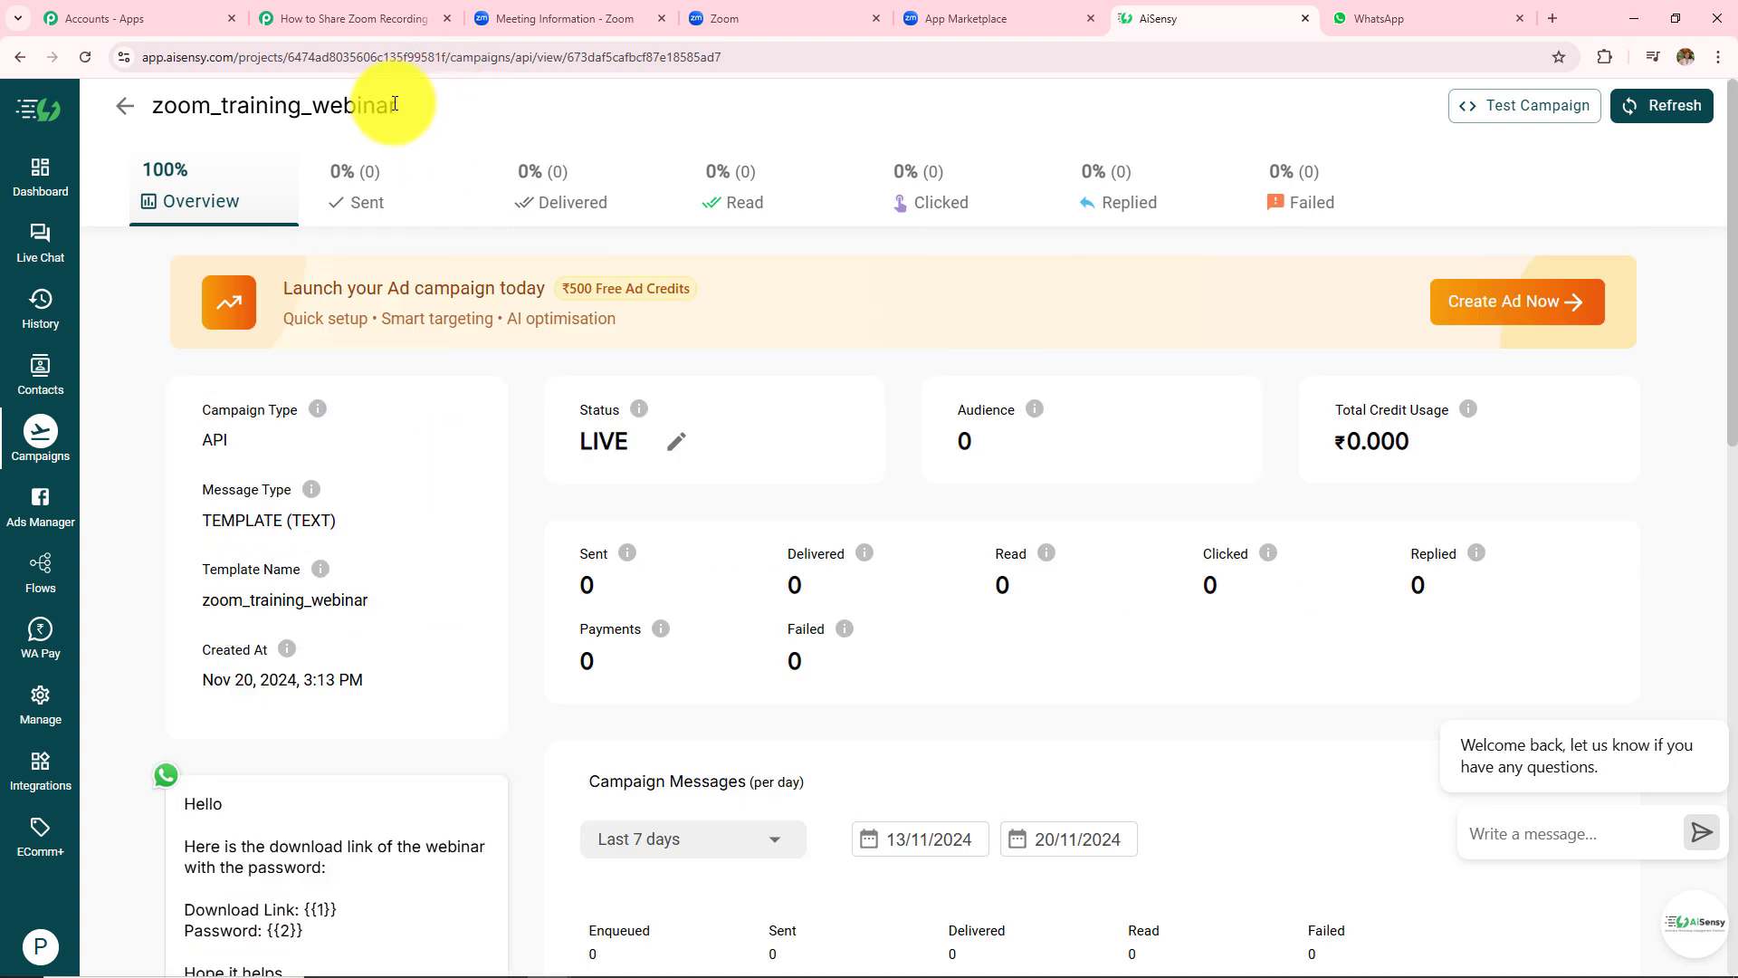
{"action": "left_click_drag", "start_coordinate": [395, 104], "coordinate": [172, 129]}
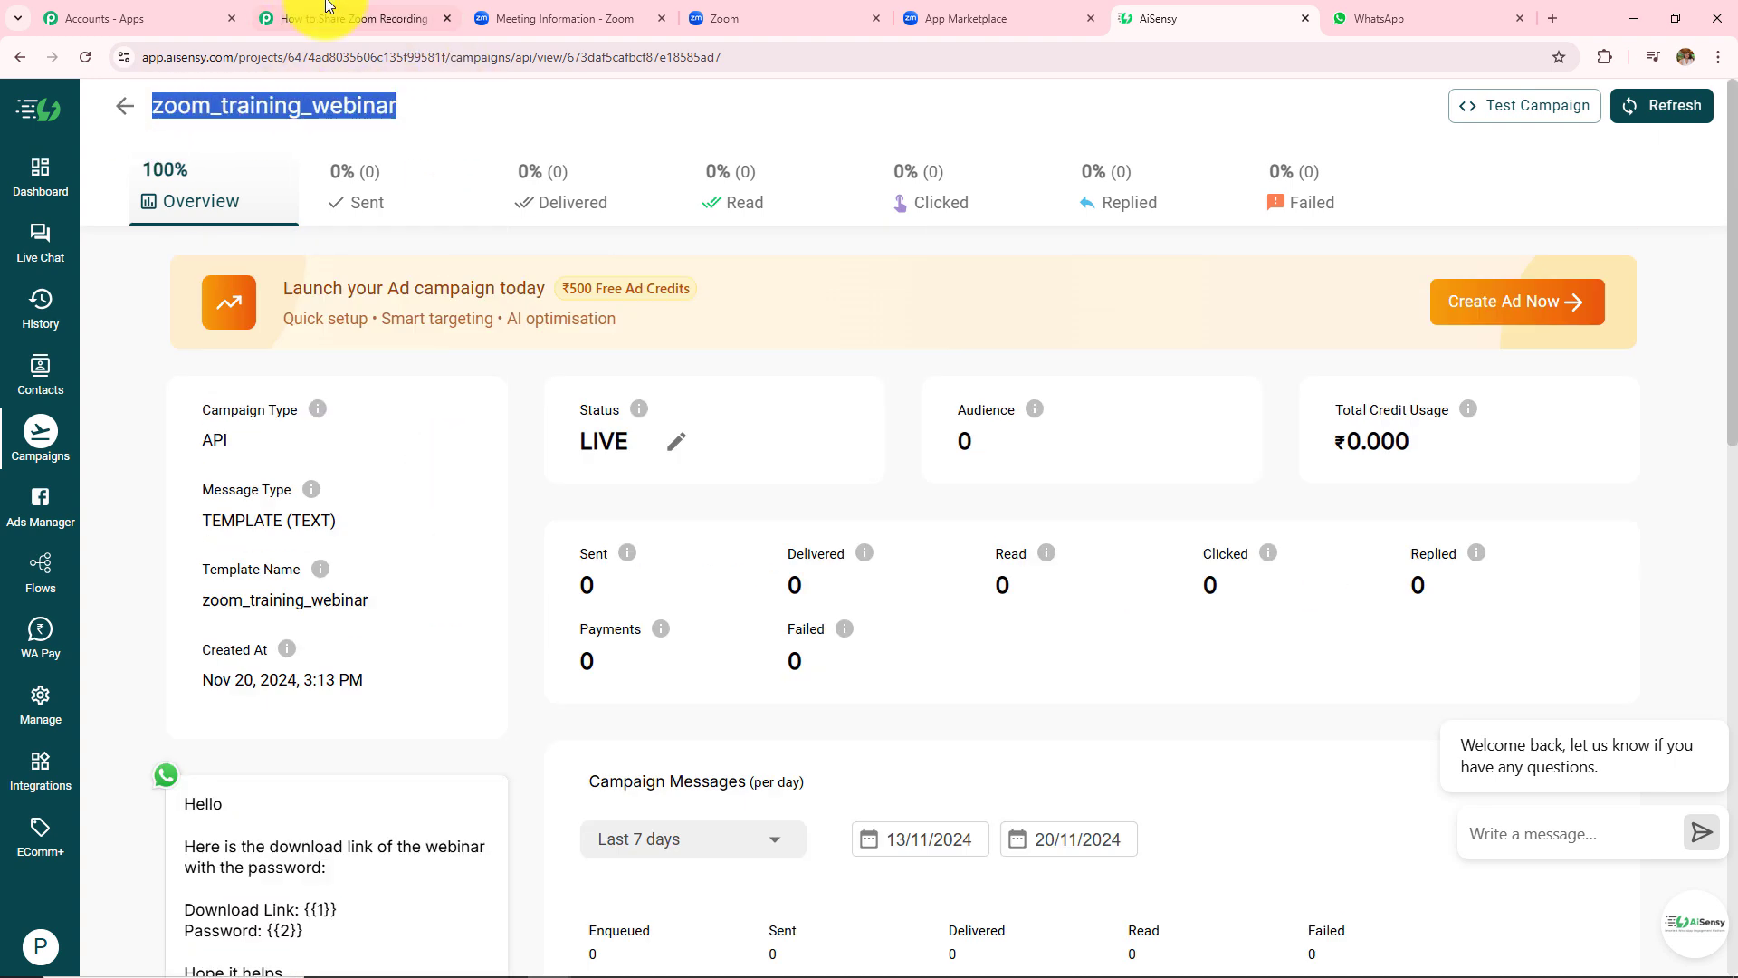
- Paste zoom_training_webinar into Pabbly's Send Template Message Campaign Name field
{"action": "left_click", "coordinate": [353, 19]}
{"action": "left_click", "coordinate": [625, 563]}
{"action": "key", "text": "ctrl+v"}
{"action": "scroll", "coordinate": [905, 543], "scroll_direction": "down", "scroll_amount": 4}
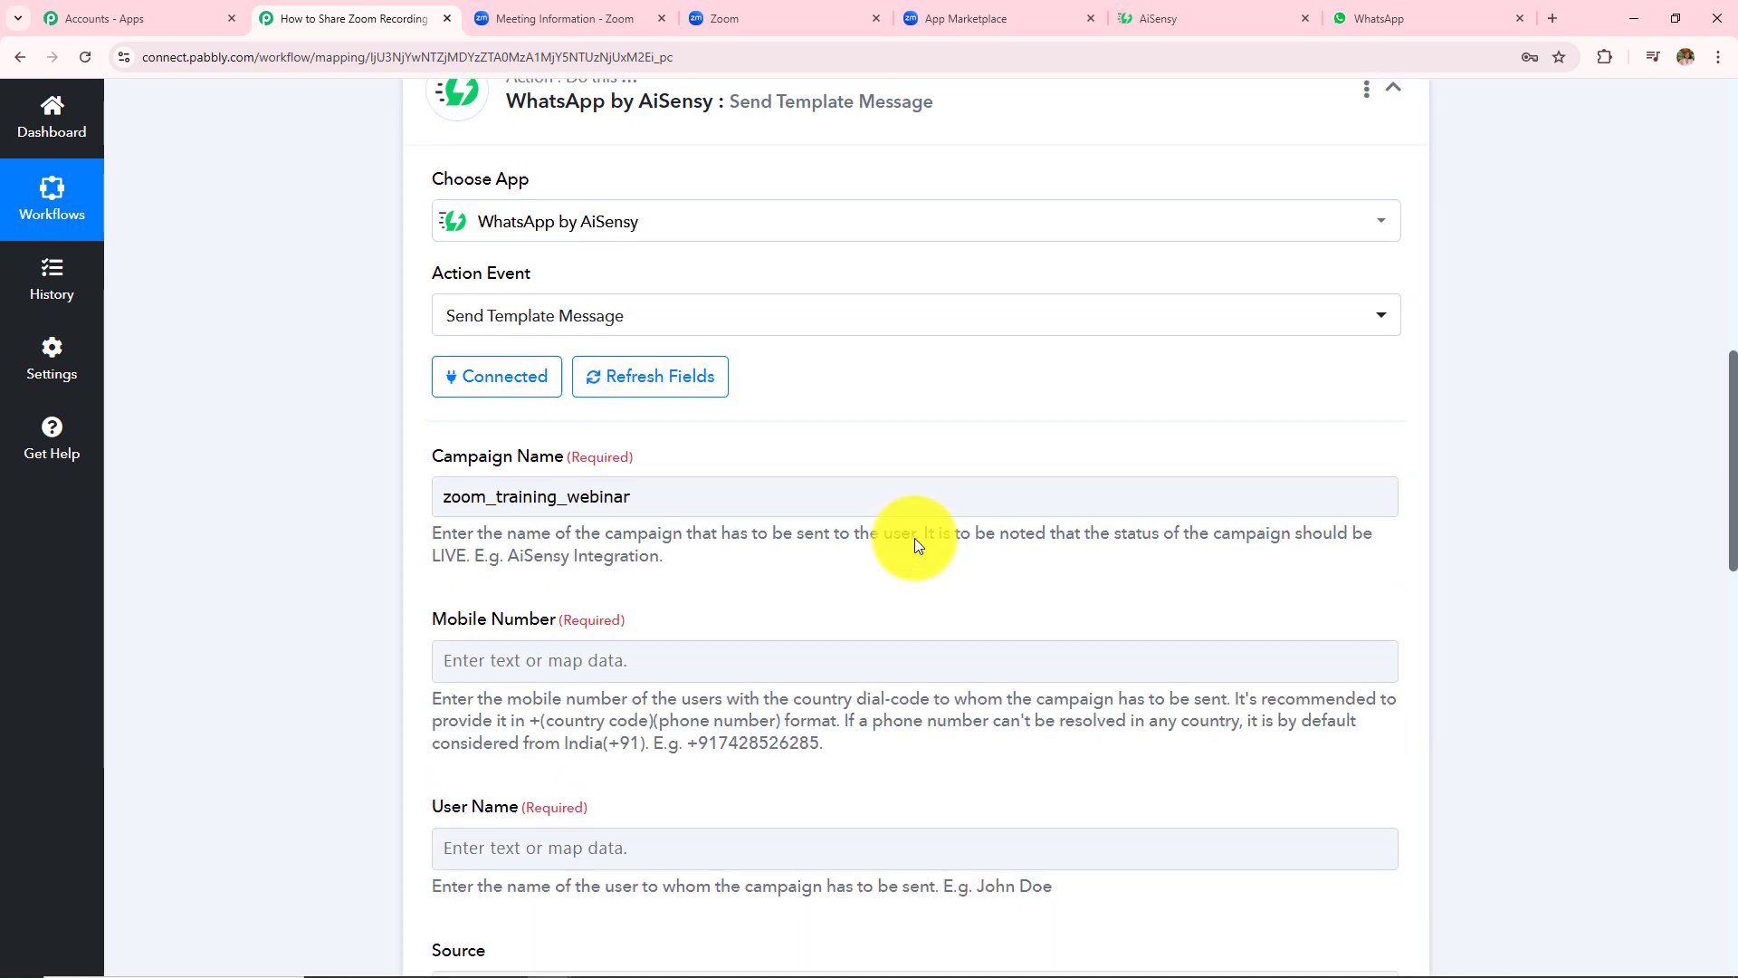
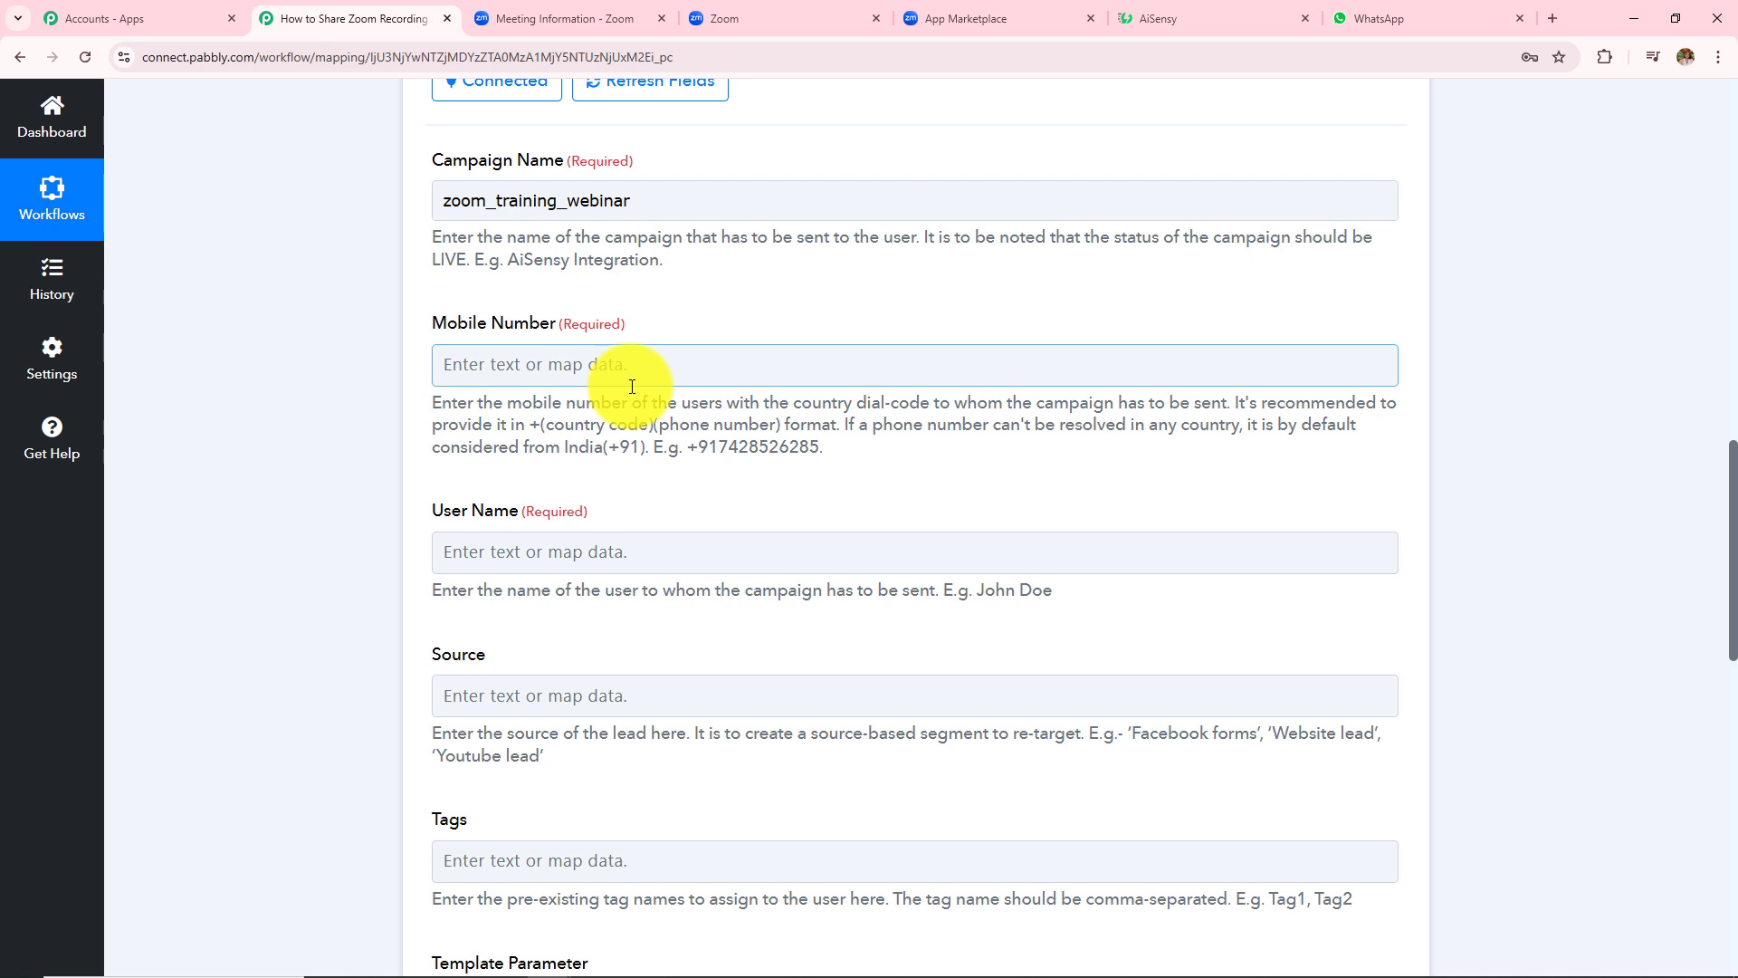
- Map Mobile Number to the Text Formatter's Result 0 extracted phone number
{"action": "left_click", "coordinate": [657, 369]}
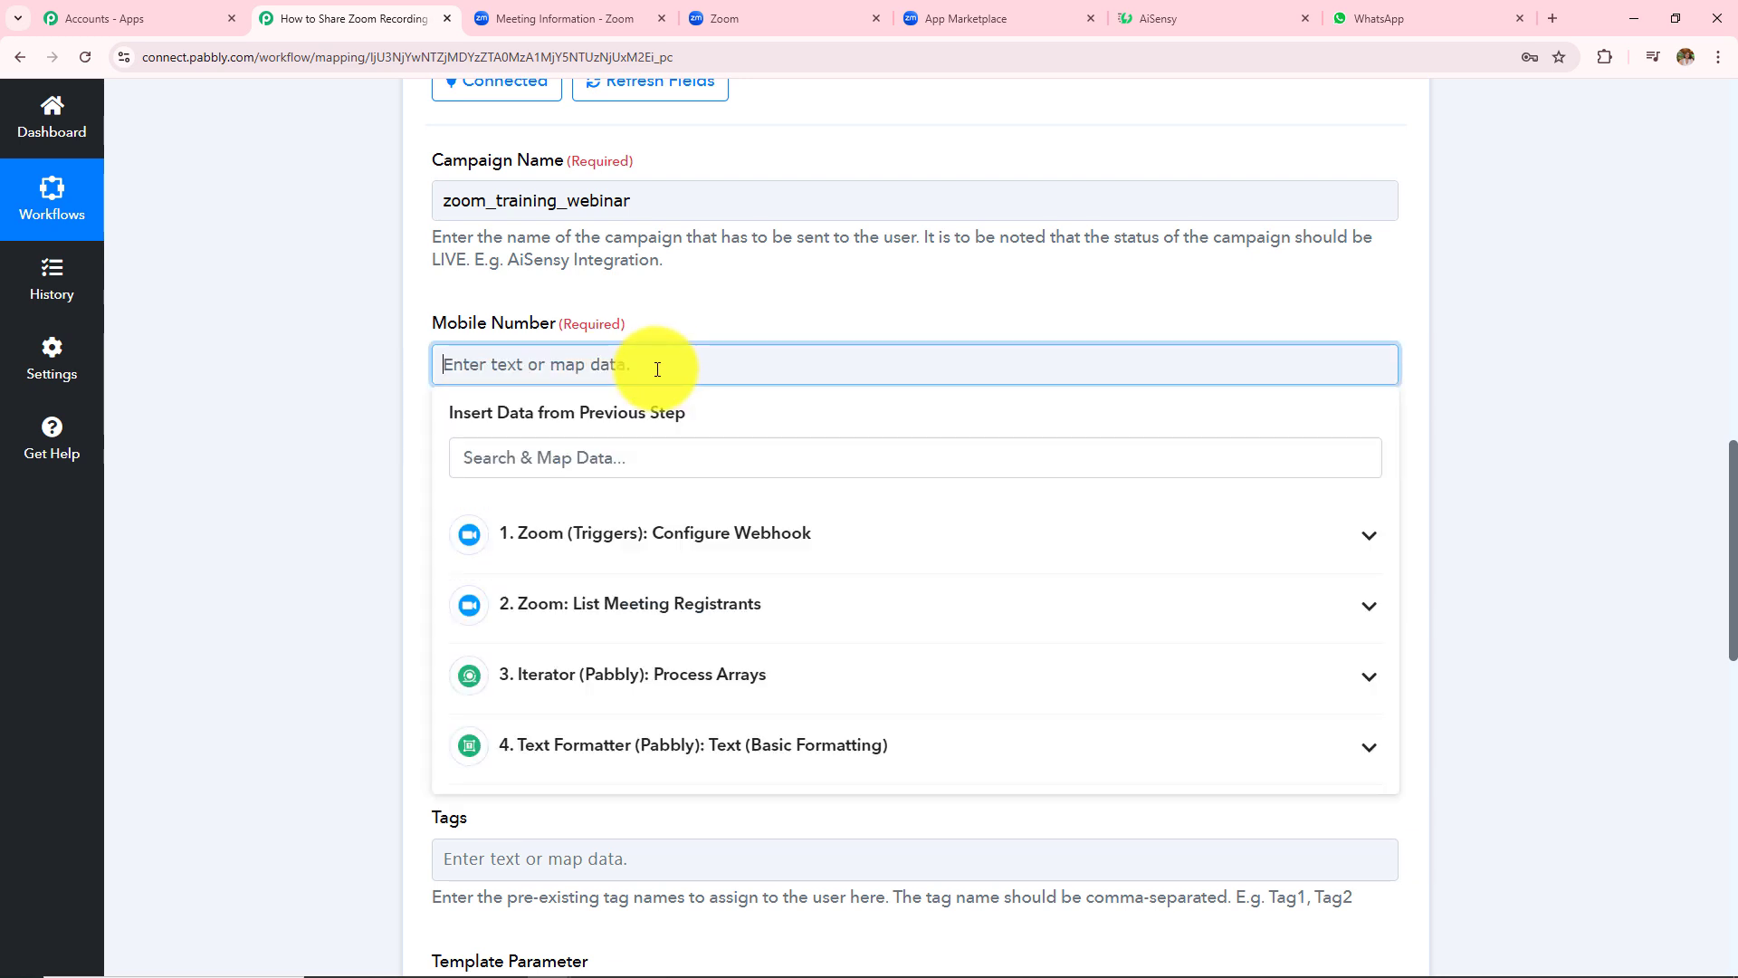
{"action": "left_click", "coordinate": [660, 762]}
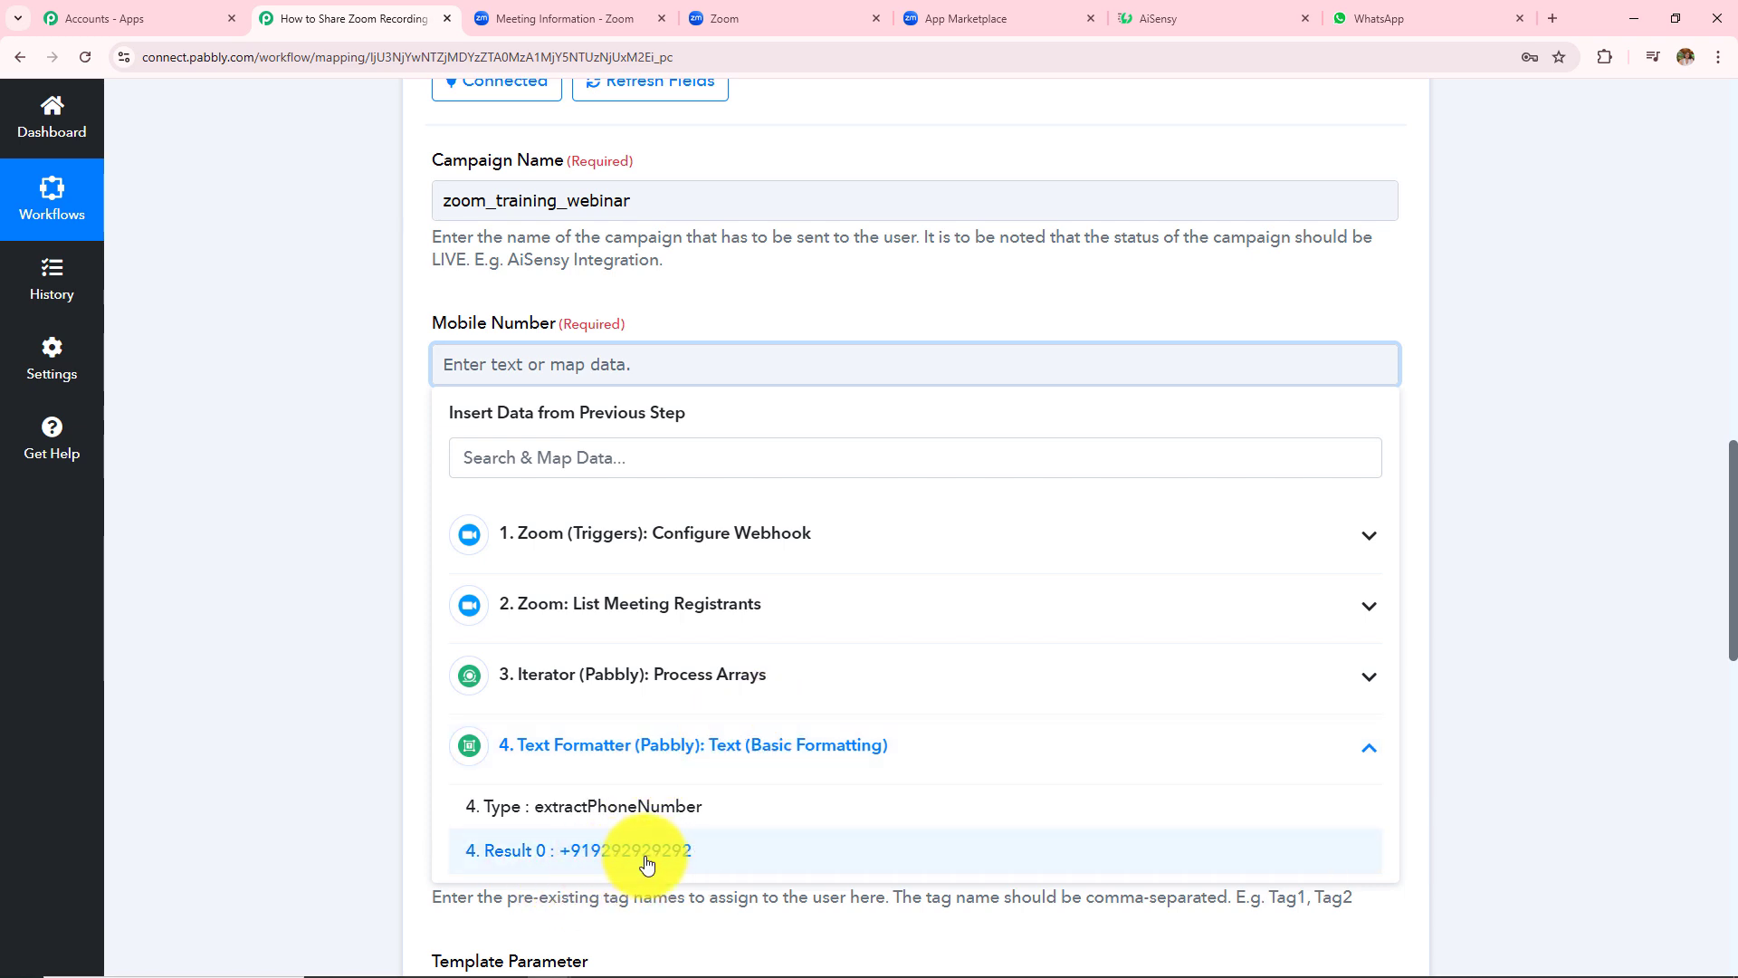
{"action": "left_click", "coordinate": [599, 864]}
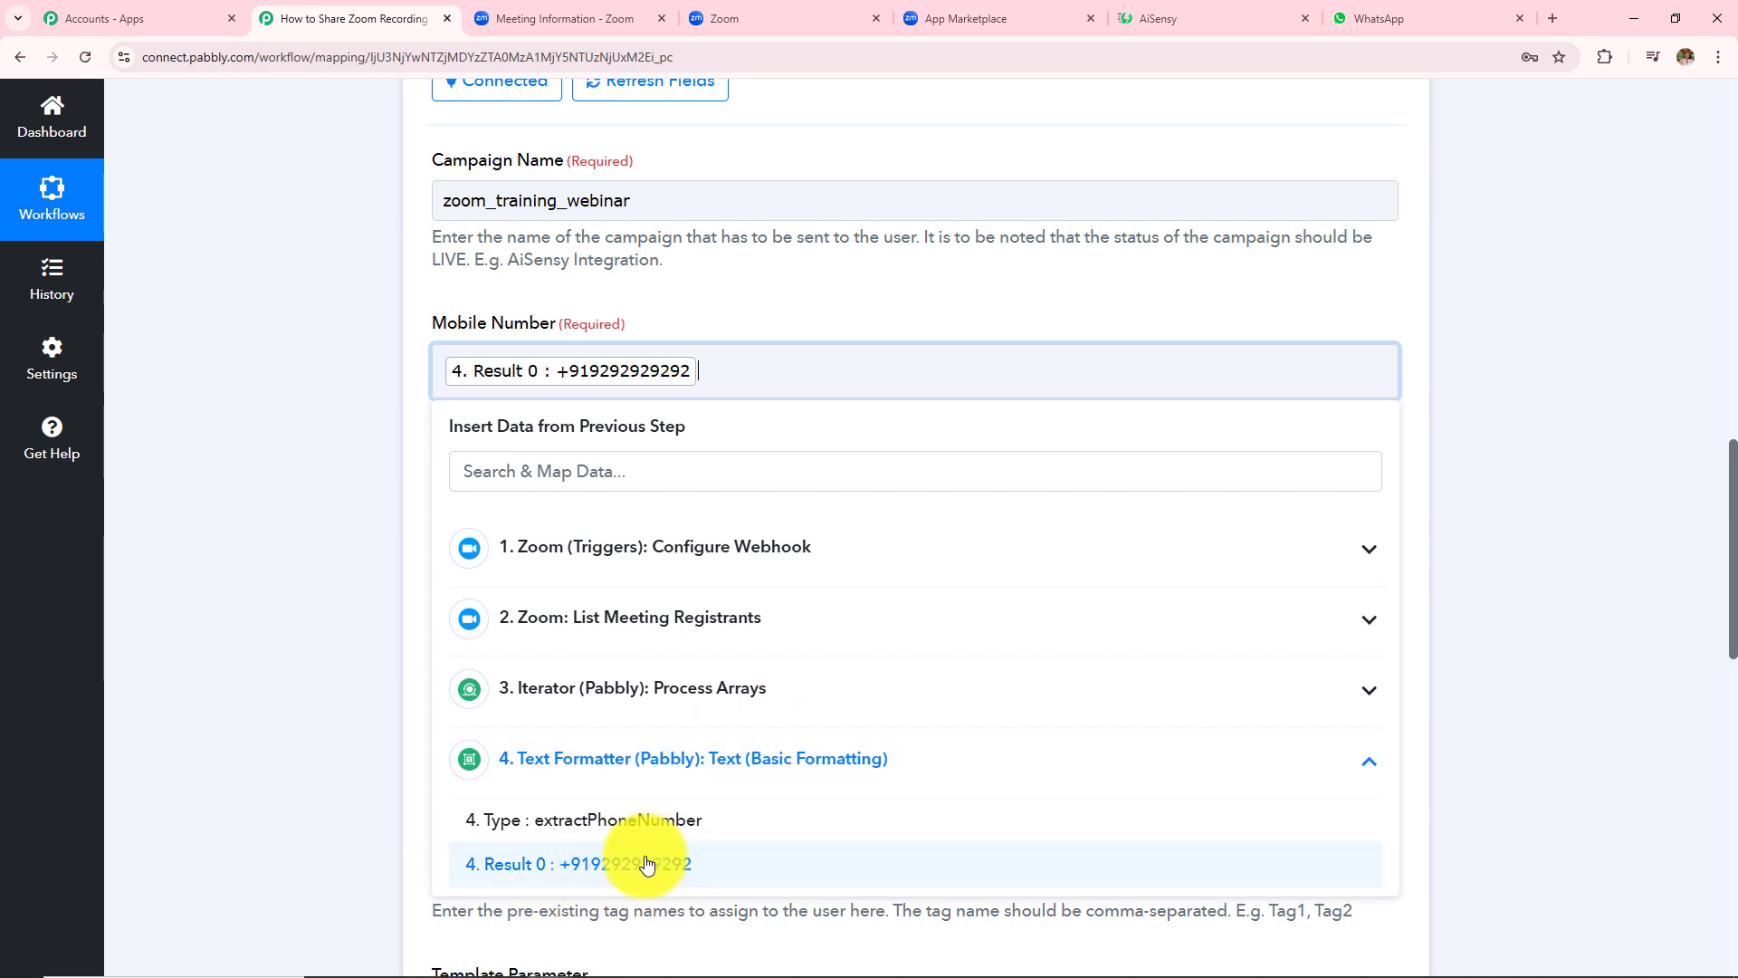
{"action": "left_click", "coordinate": [344, 579]}
- Map User Name to the Iterator's registrant First Name and Last Name
{"action": "scroll", "coordinate": [648, 531], "scroll_direction": "down", "scroll_amount": 2}
{"action": "left_click", "coordinate": [686, 380]}
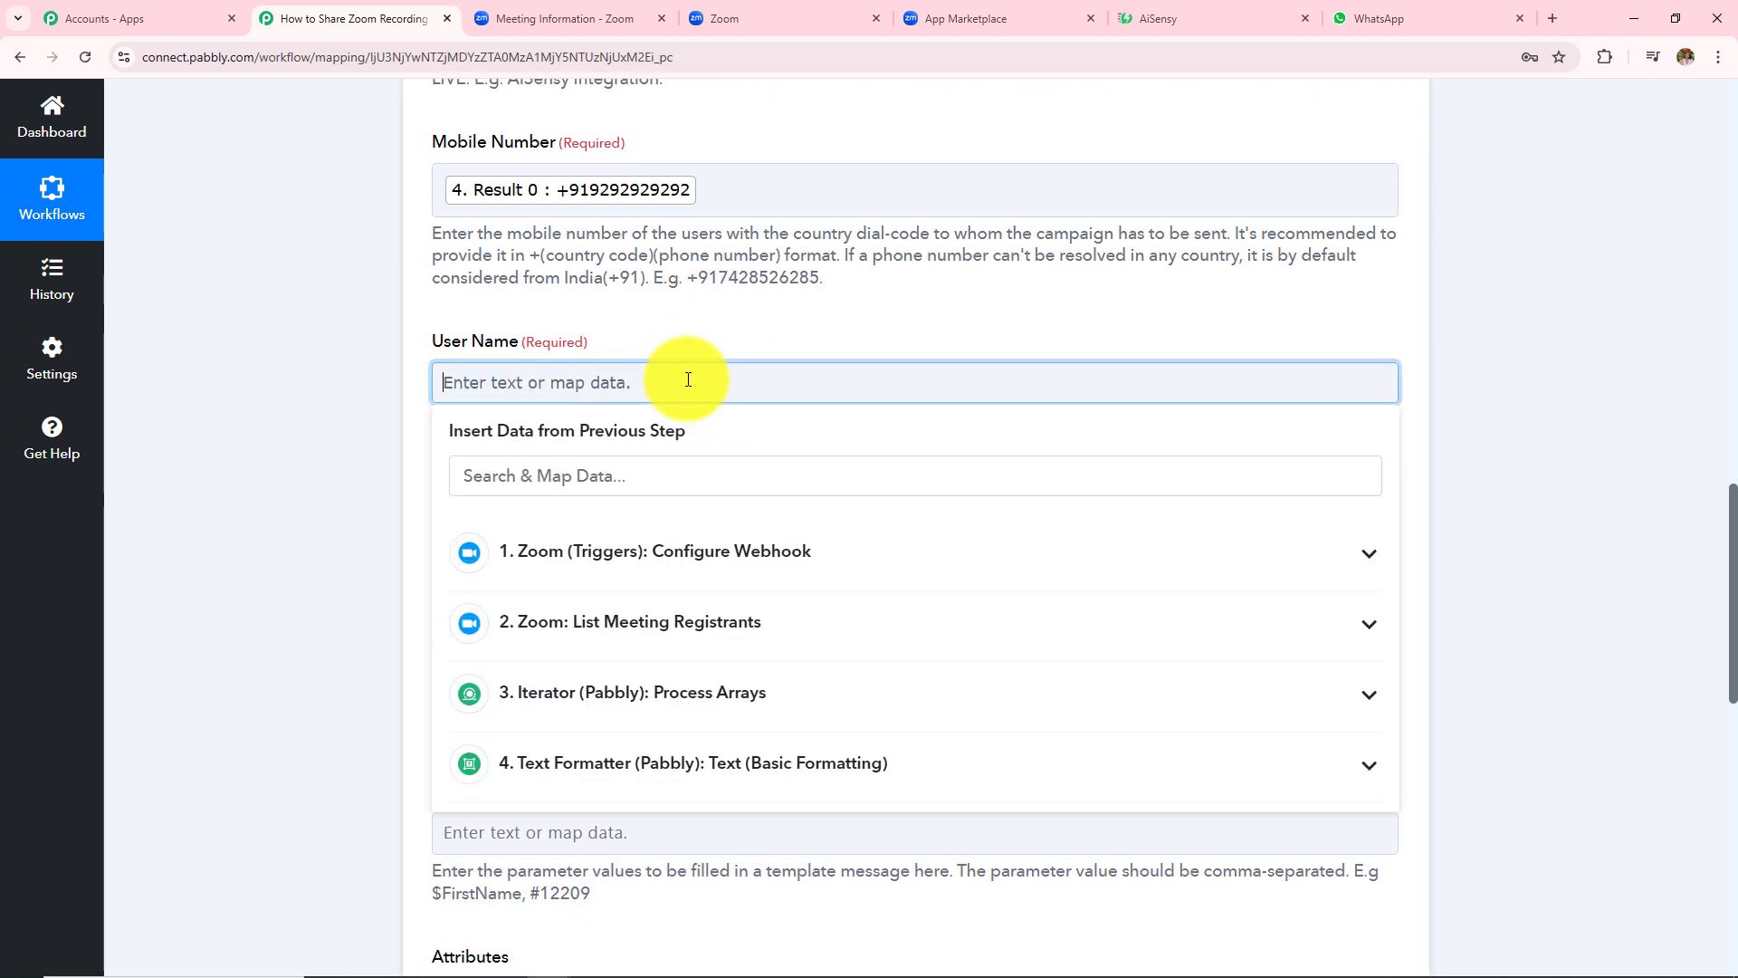
{"action": "left_click", "coordinate": [698, 718]}
{"action": "left_click", "coordinate": [633, 813]}
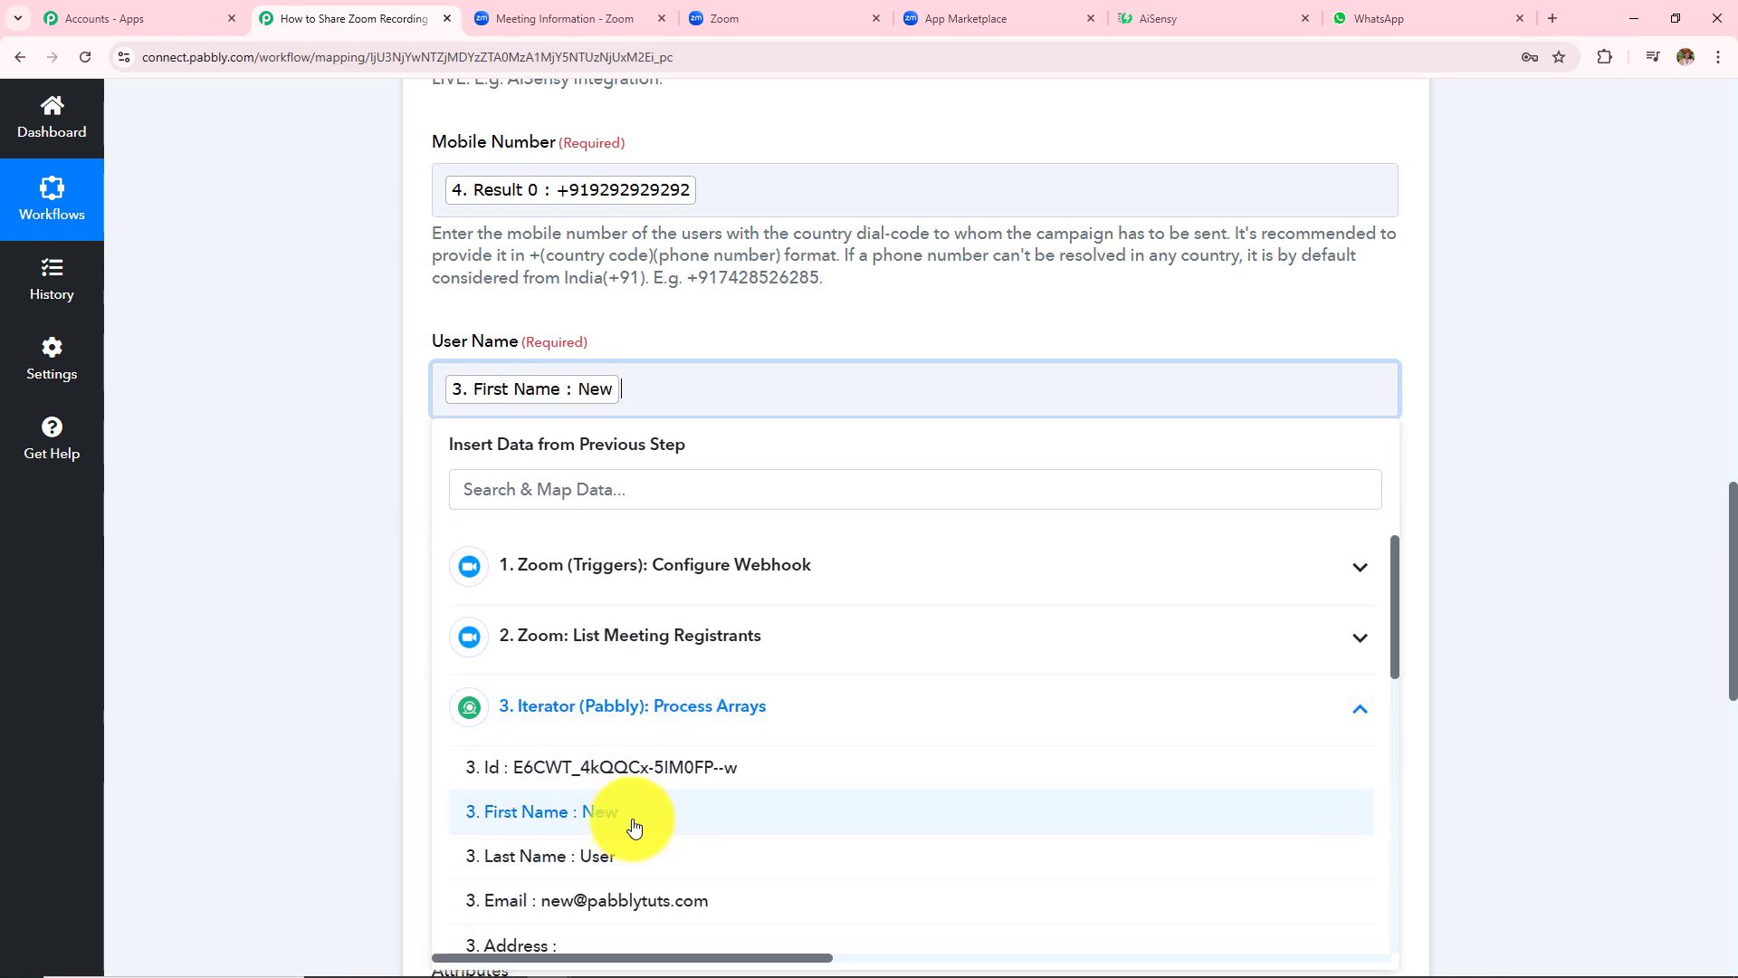
{"action": "left_click", "coordinate": [633, 856]}
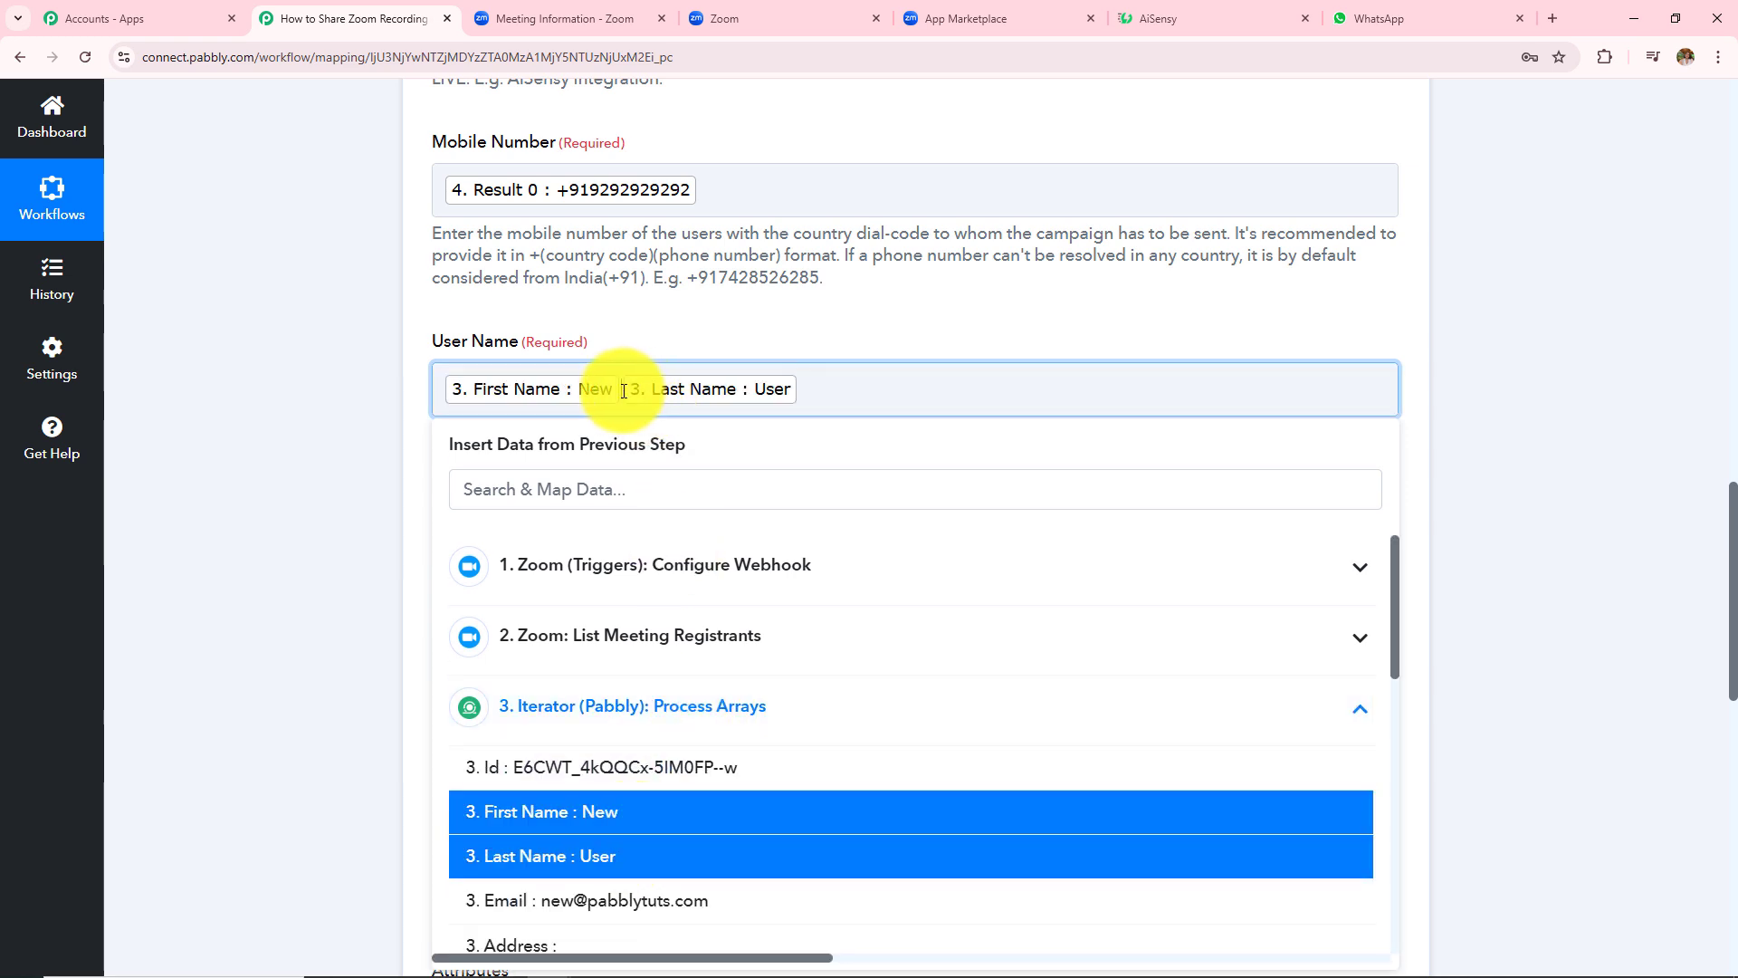
{"action": "left_click", "coordinate": [623, 391]}
{"action": "left_click", "coordinate": [279, 470]}
{"action": "scroll", "coordinate": [419, 407], "scroll_direction": "down", "scroll_amount": 1}
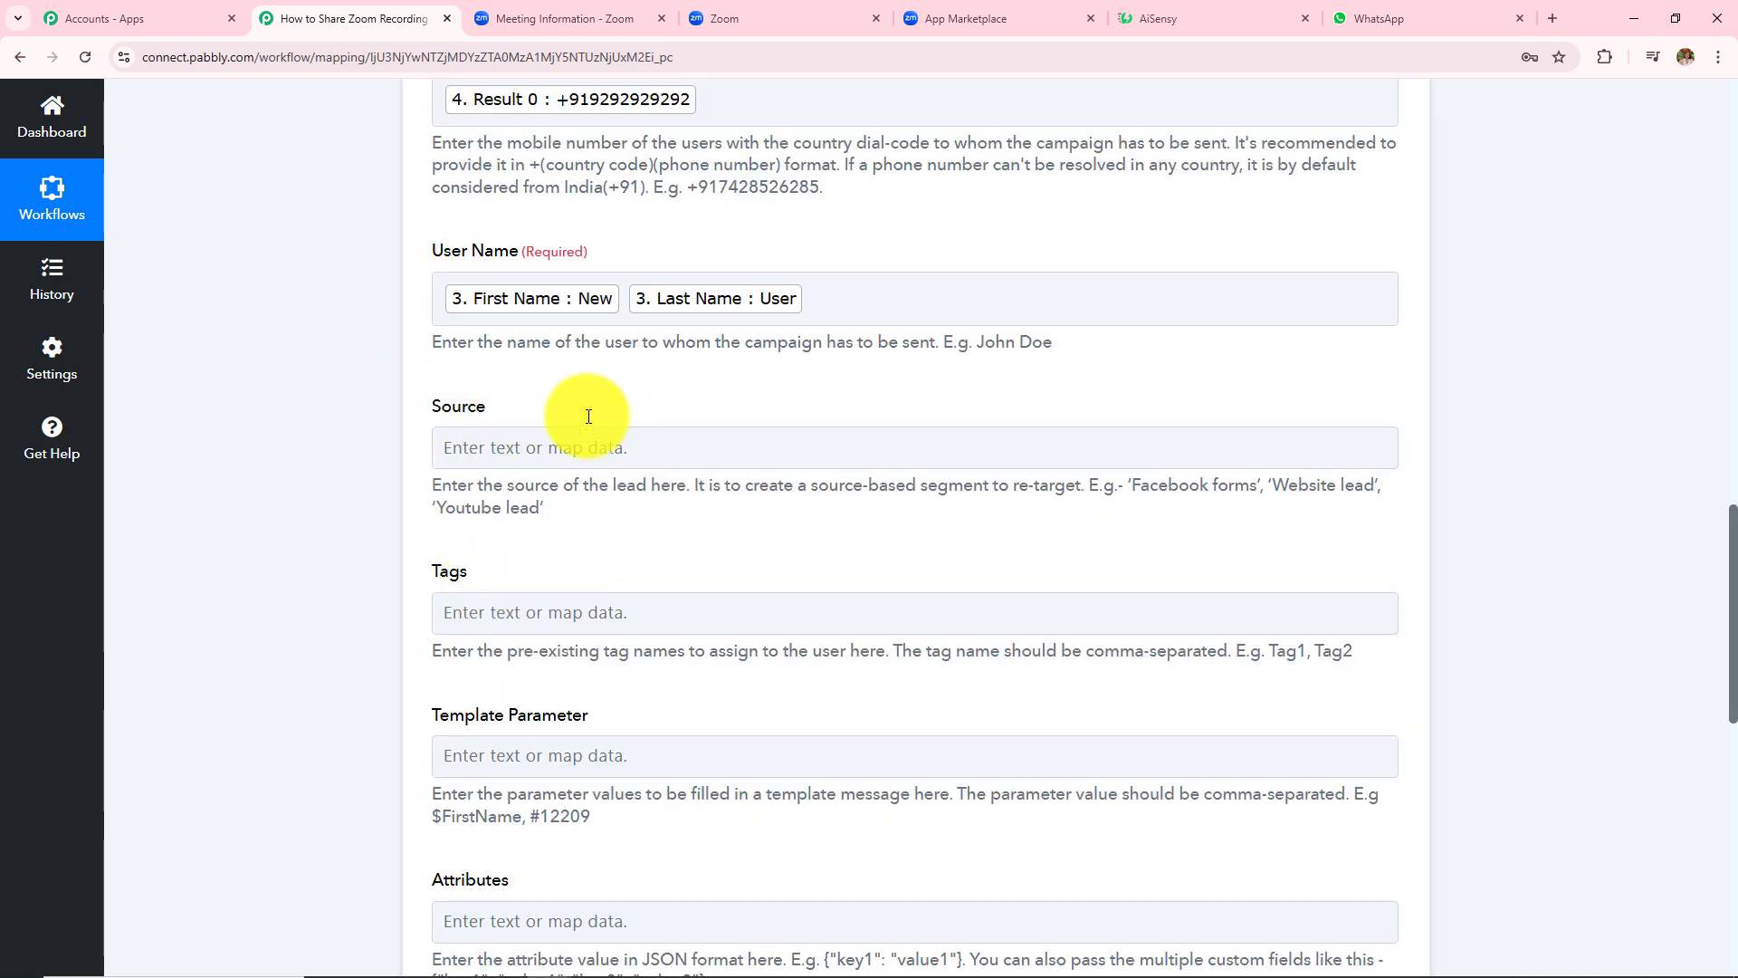
- Check the AiSensy template's {{1}} download link and {{2}} password placeholders
{"action": "scroll", "coordinate": [680, 512], "scroll_direction": "down", "scroll_amount": 3}
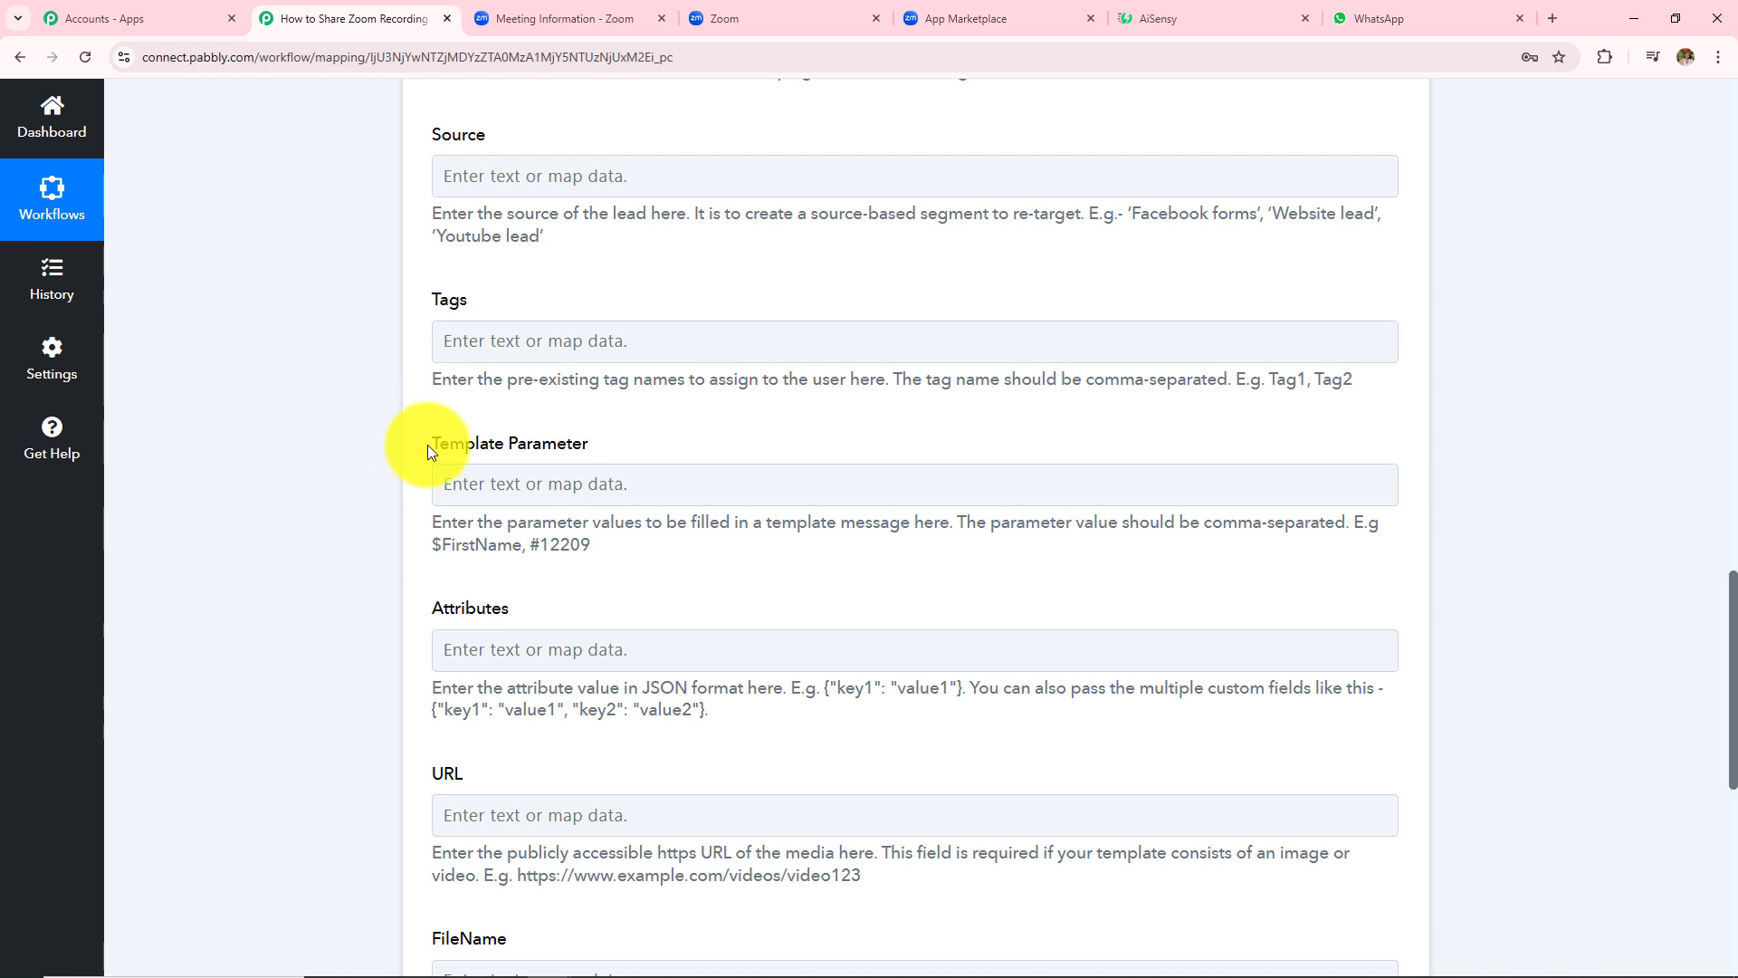
{"action": "left_click_drag", "start_coordinate": [428, 443], "coordinate": [607, 450]}
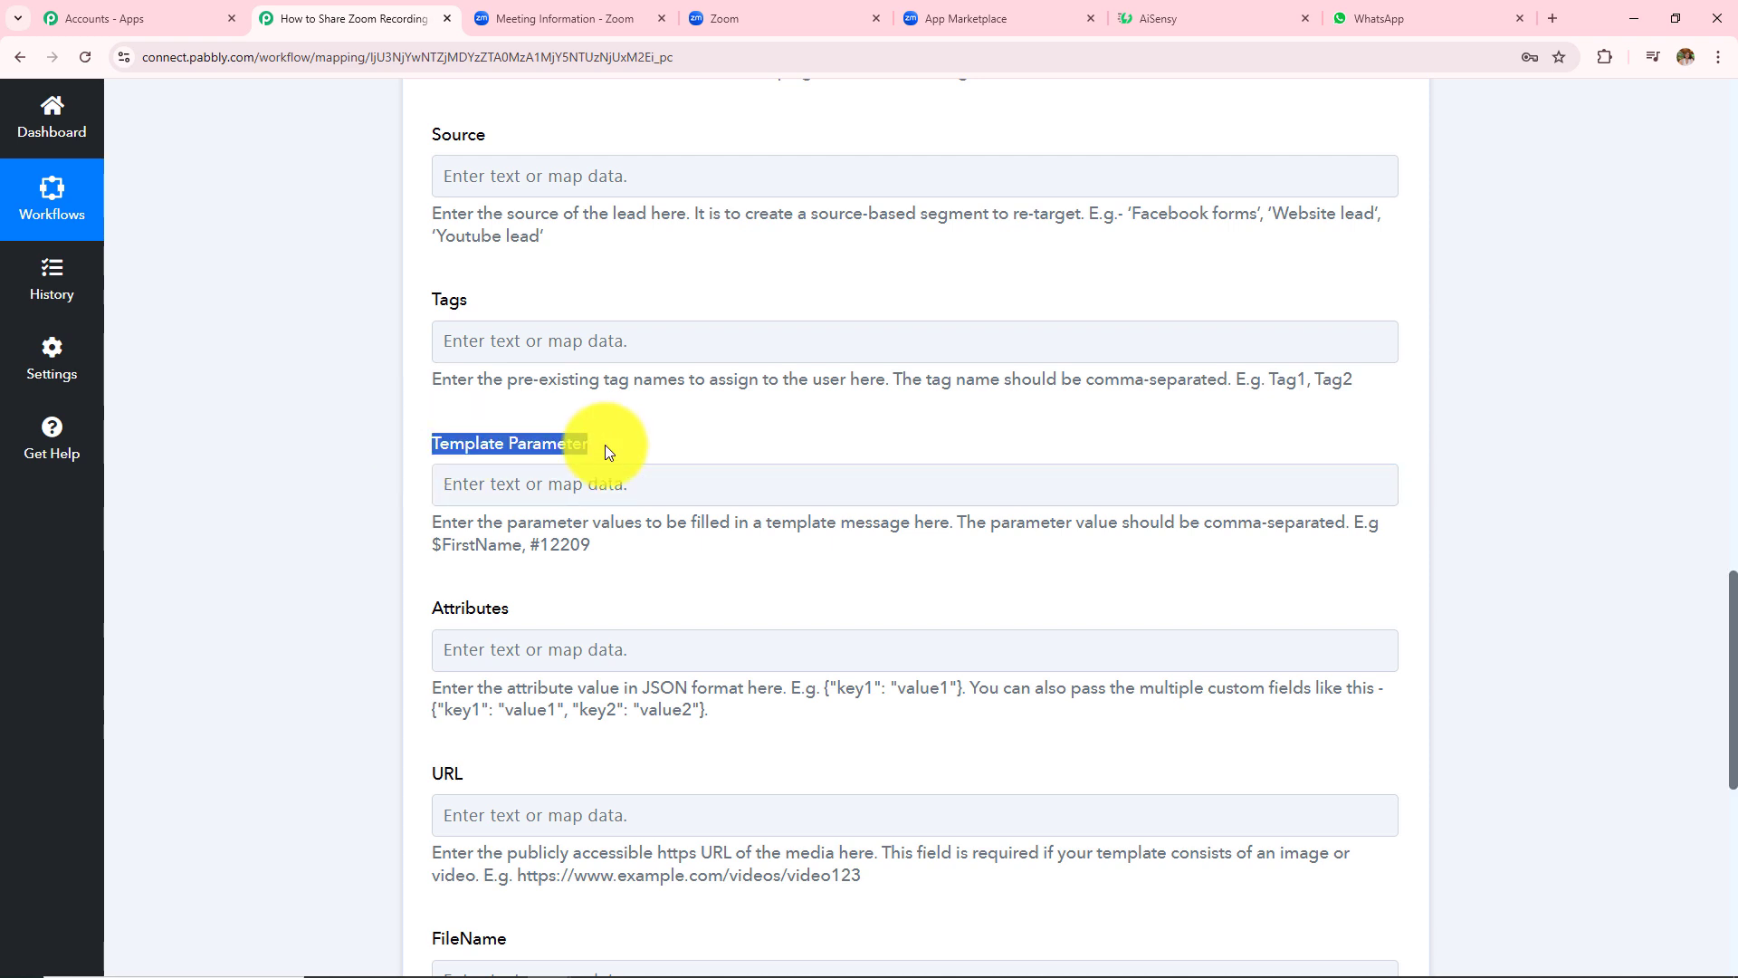
{"action": "left_click", "coordinate": [1217, 16]}
{"action": "scroll", "coordinate": [209, 551], "scroll_direction": "down", "scroll_amount": 3}
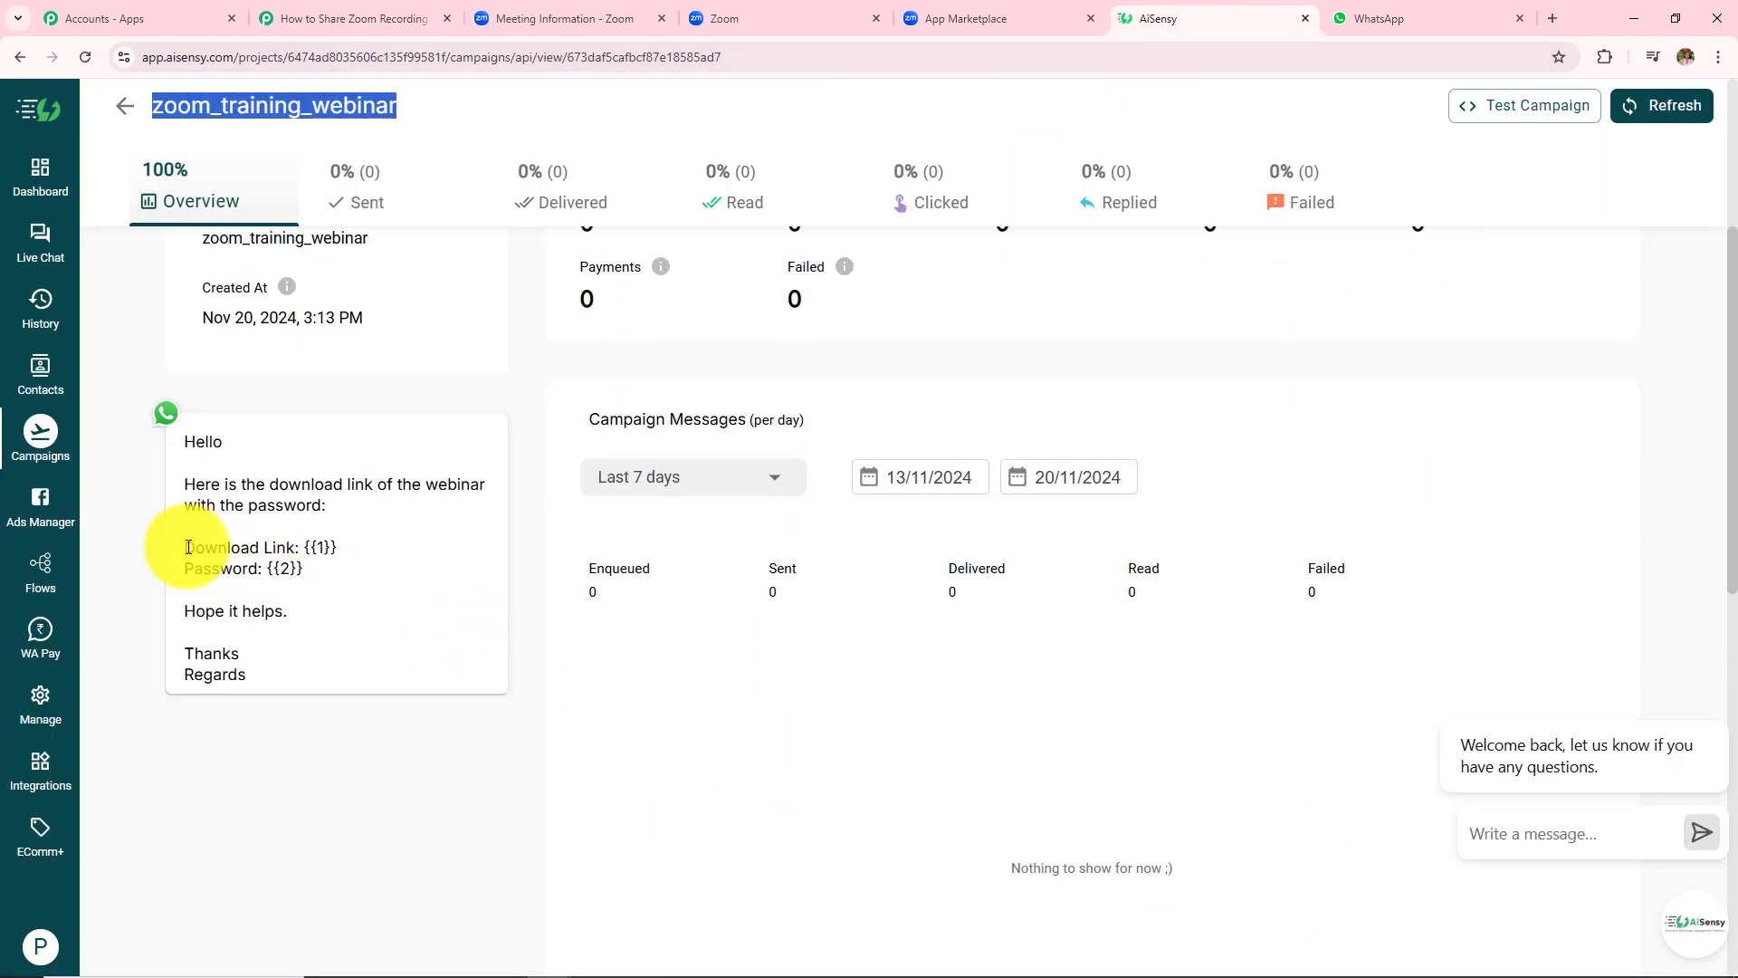
{"action": "left_click_drag", "start_coordinate": [183, 547], "coordinate": [329, 582]}
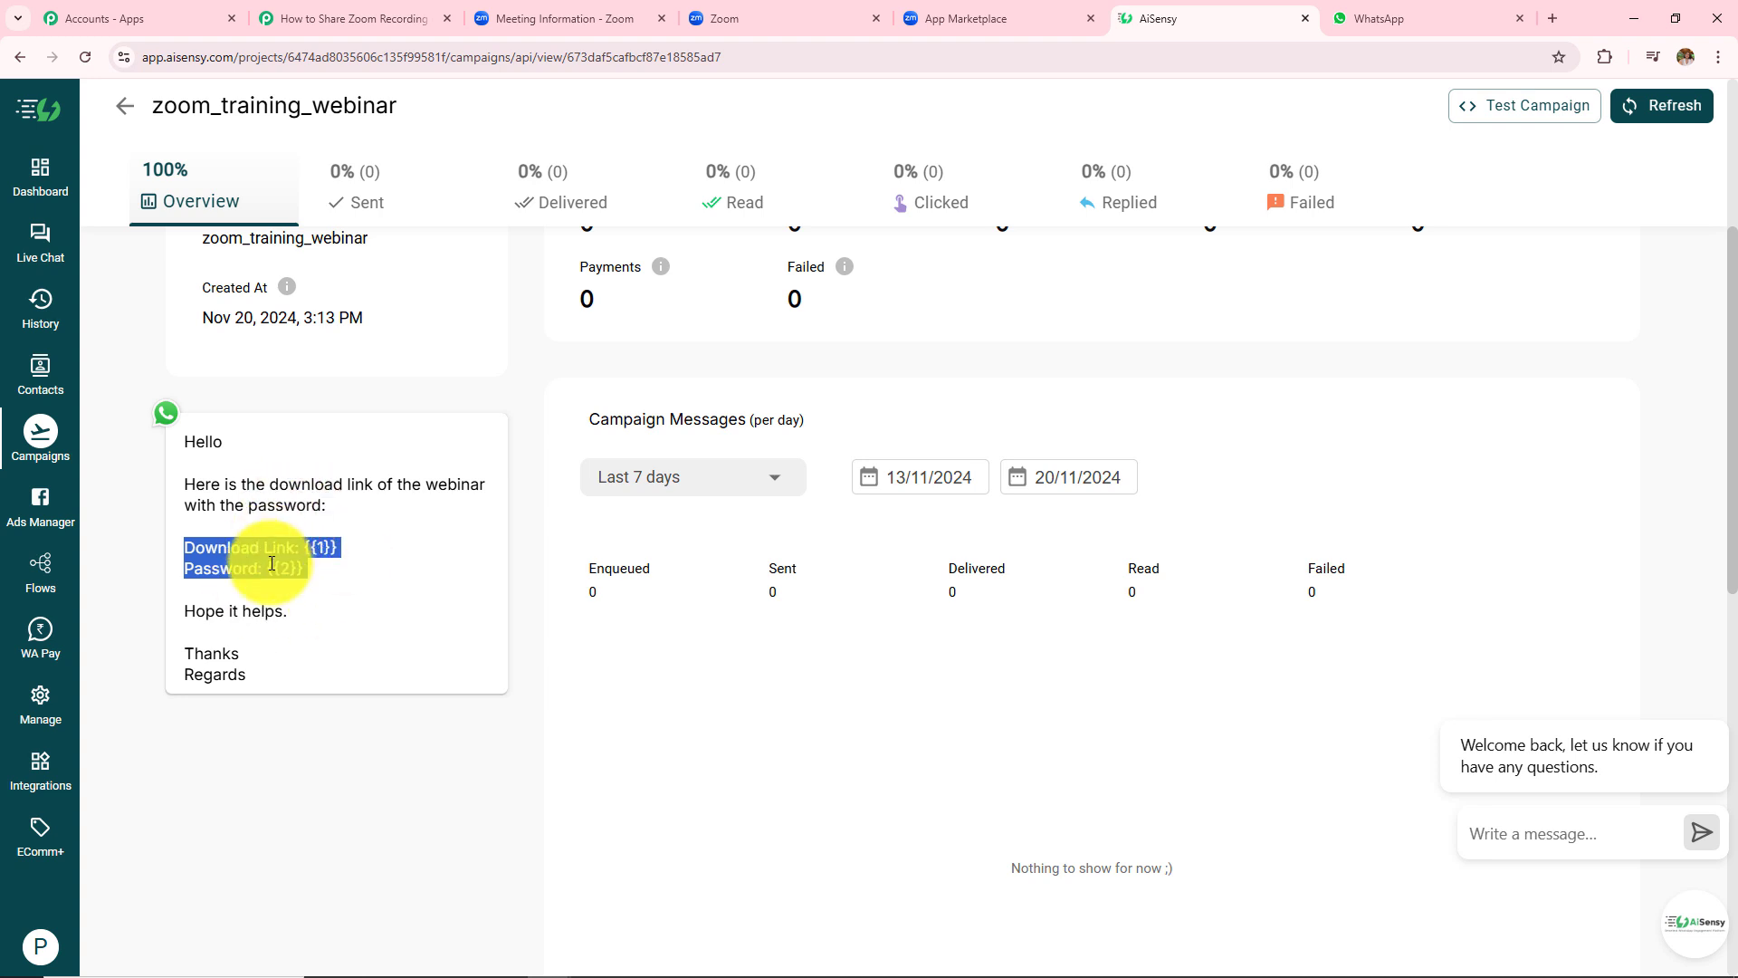
{"action": "left_click", "coordinate": [391, 16]}
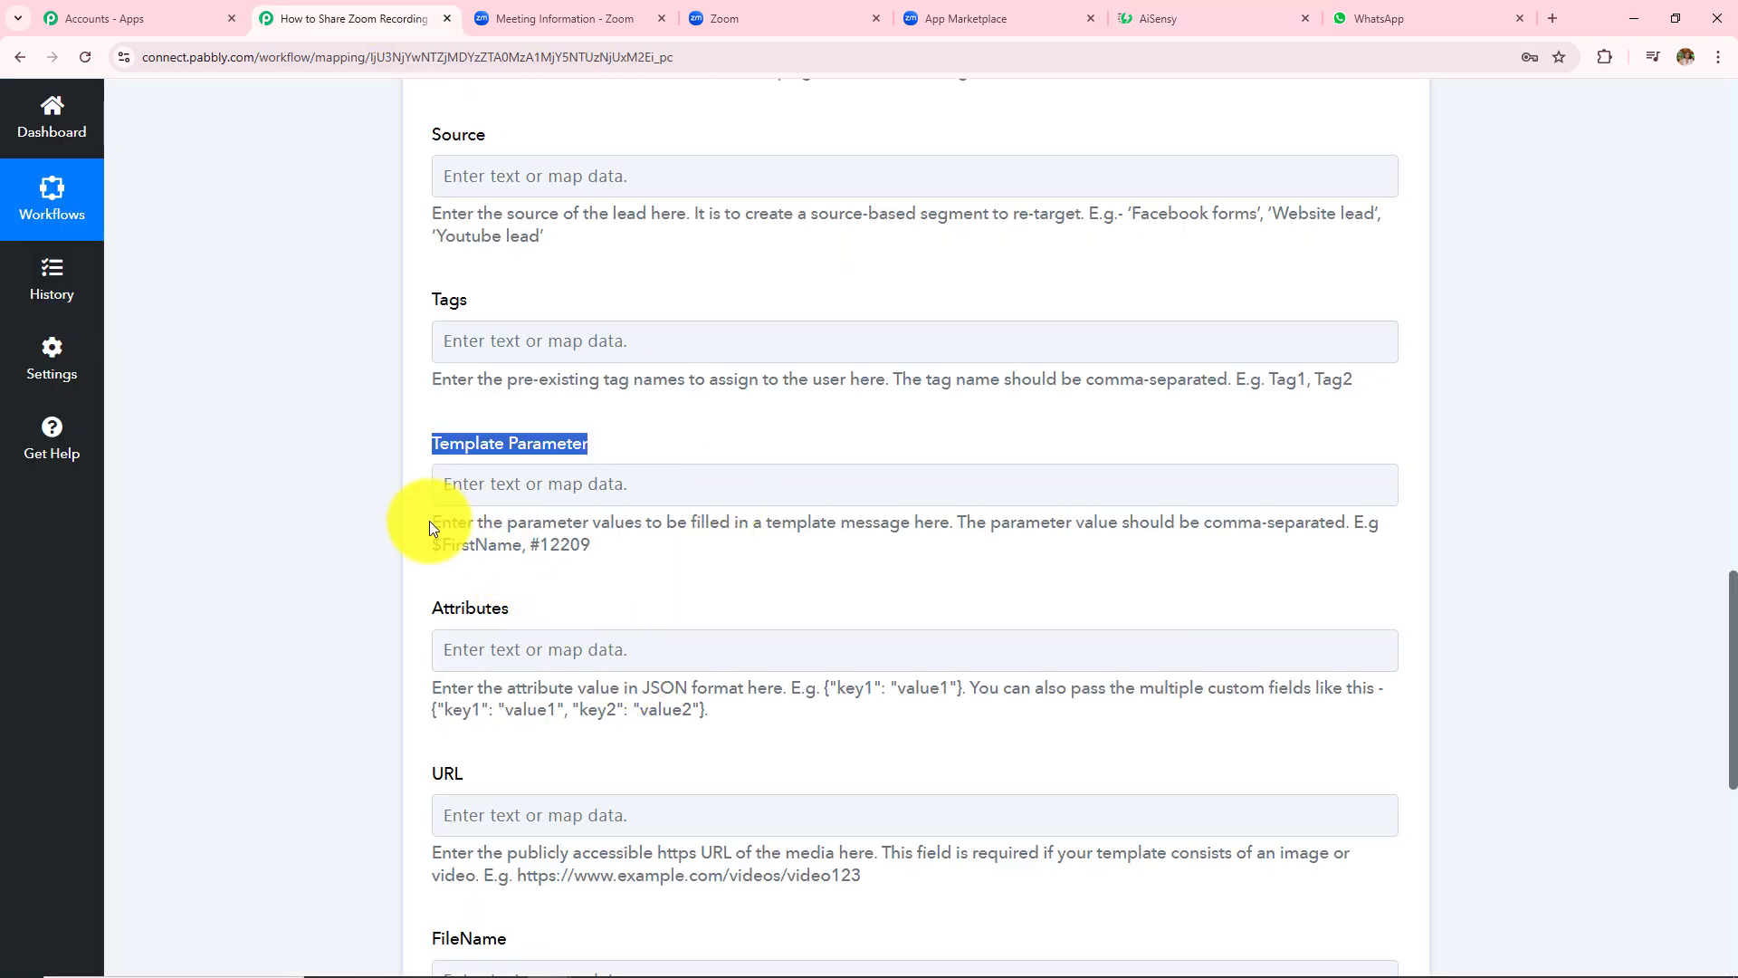
- Review the Template Parameter description and bring up its data mapping choices
{"action": "left_click_drag", "start_coordinate": [431, 521], "coordinate": [610, 558]}
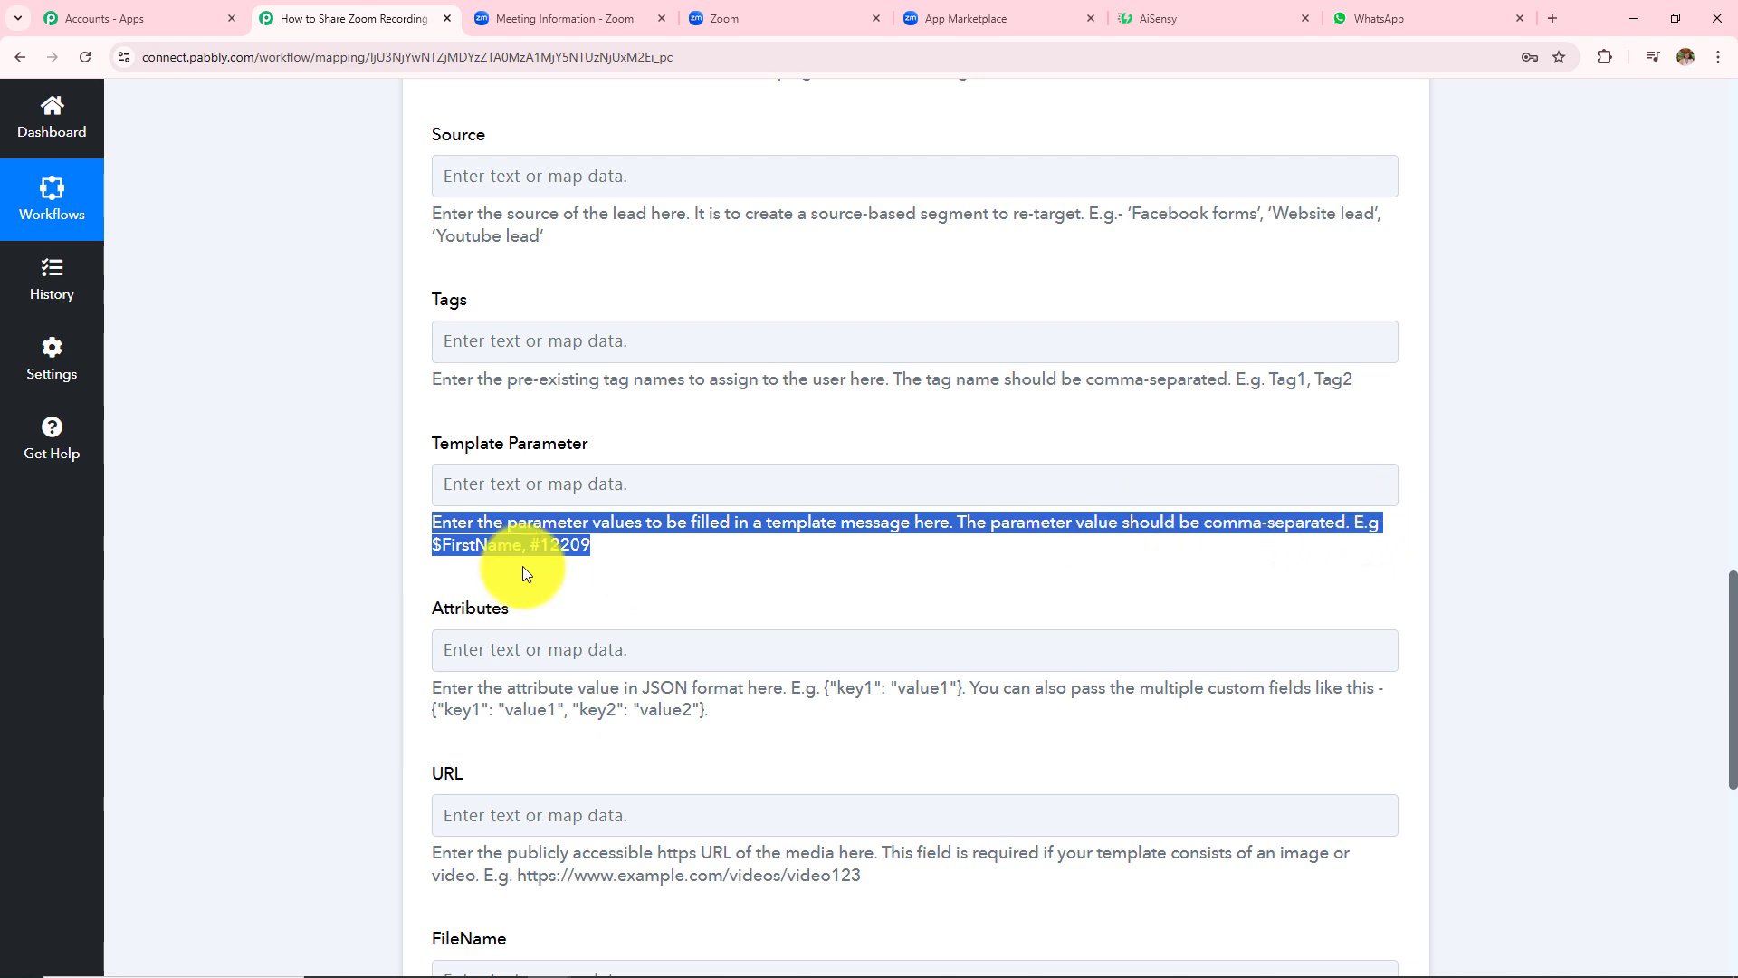
{"action": "left_click", "coordinate": [737, 563]}
{"action": "left_click", "coordinate": [1137, 17]}
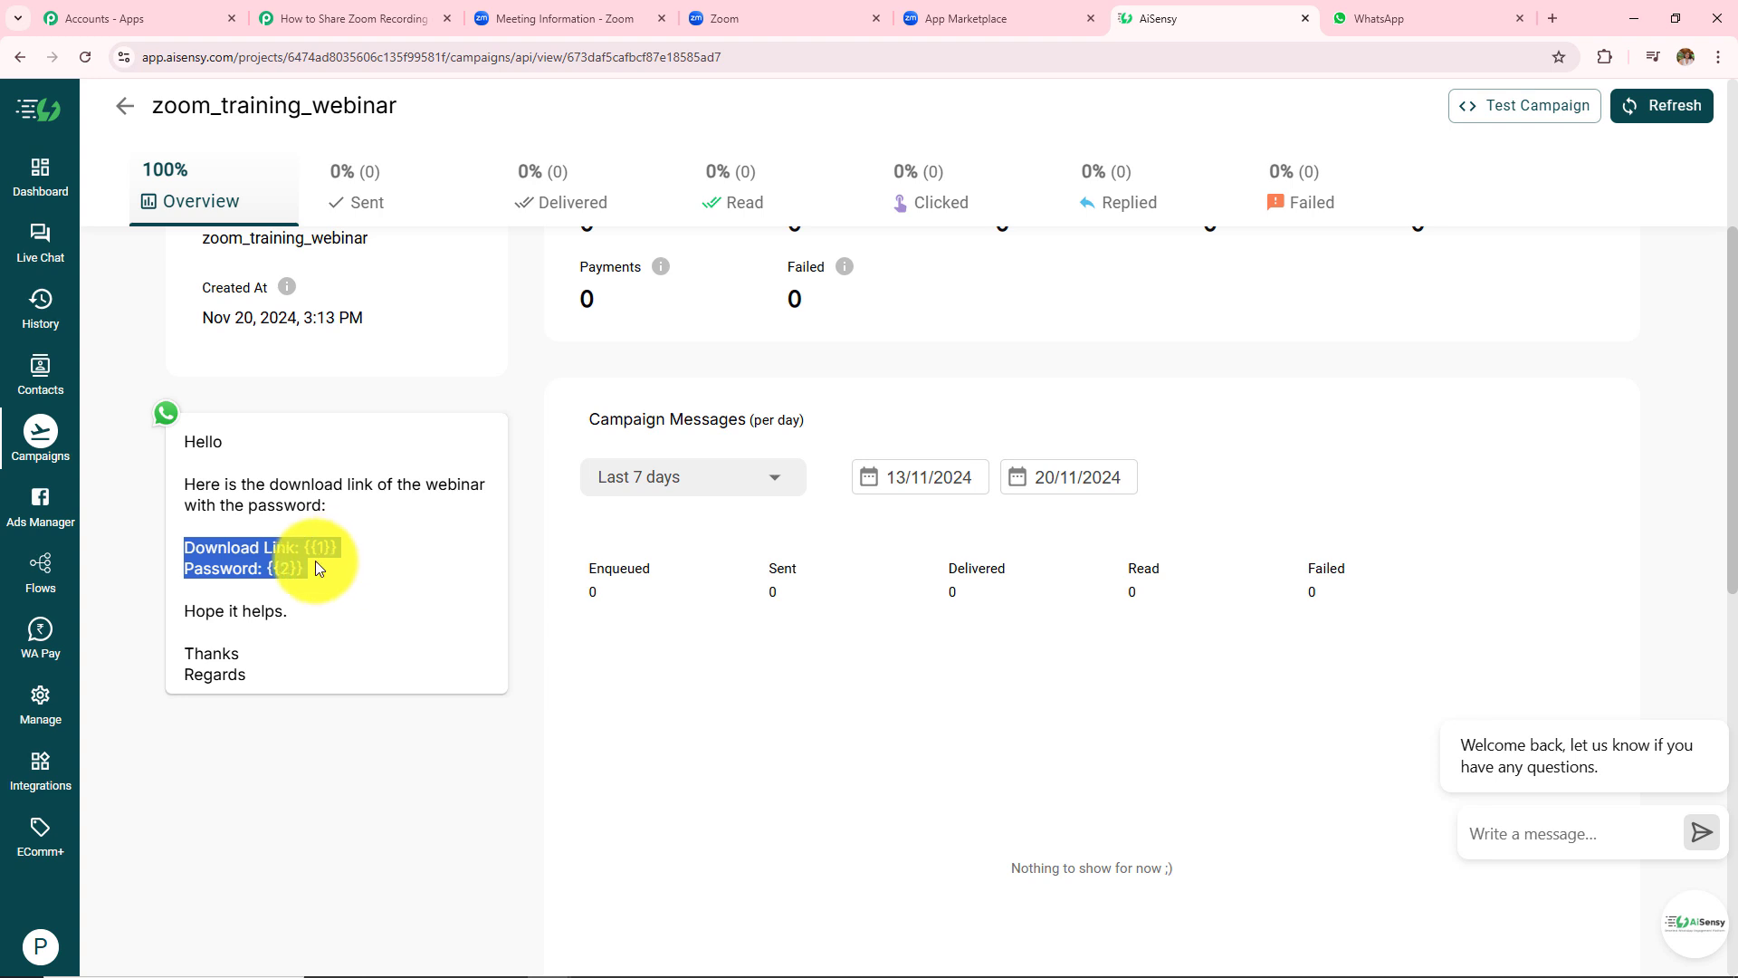
{"action": "left_click", "coordinate": [377, 18]}
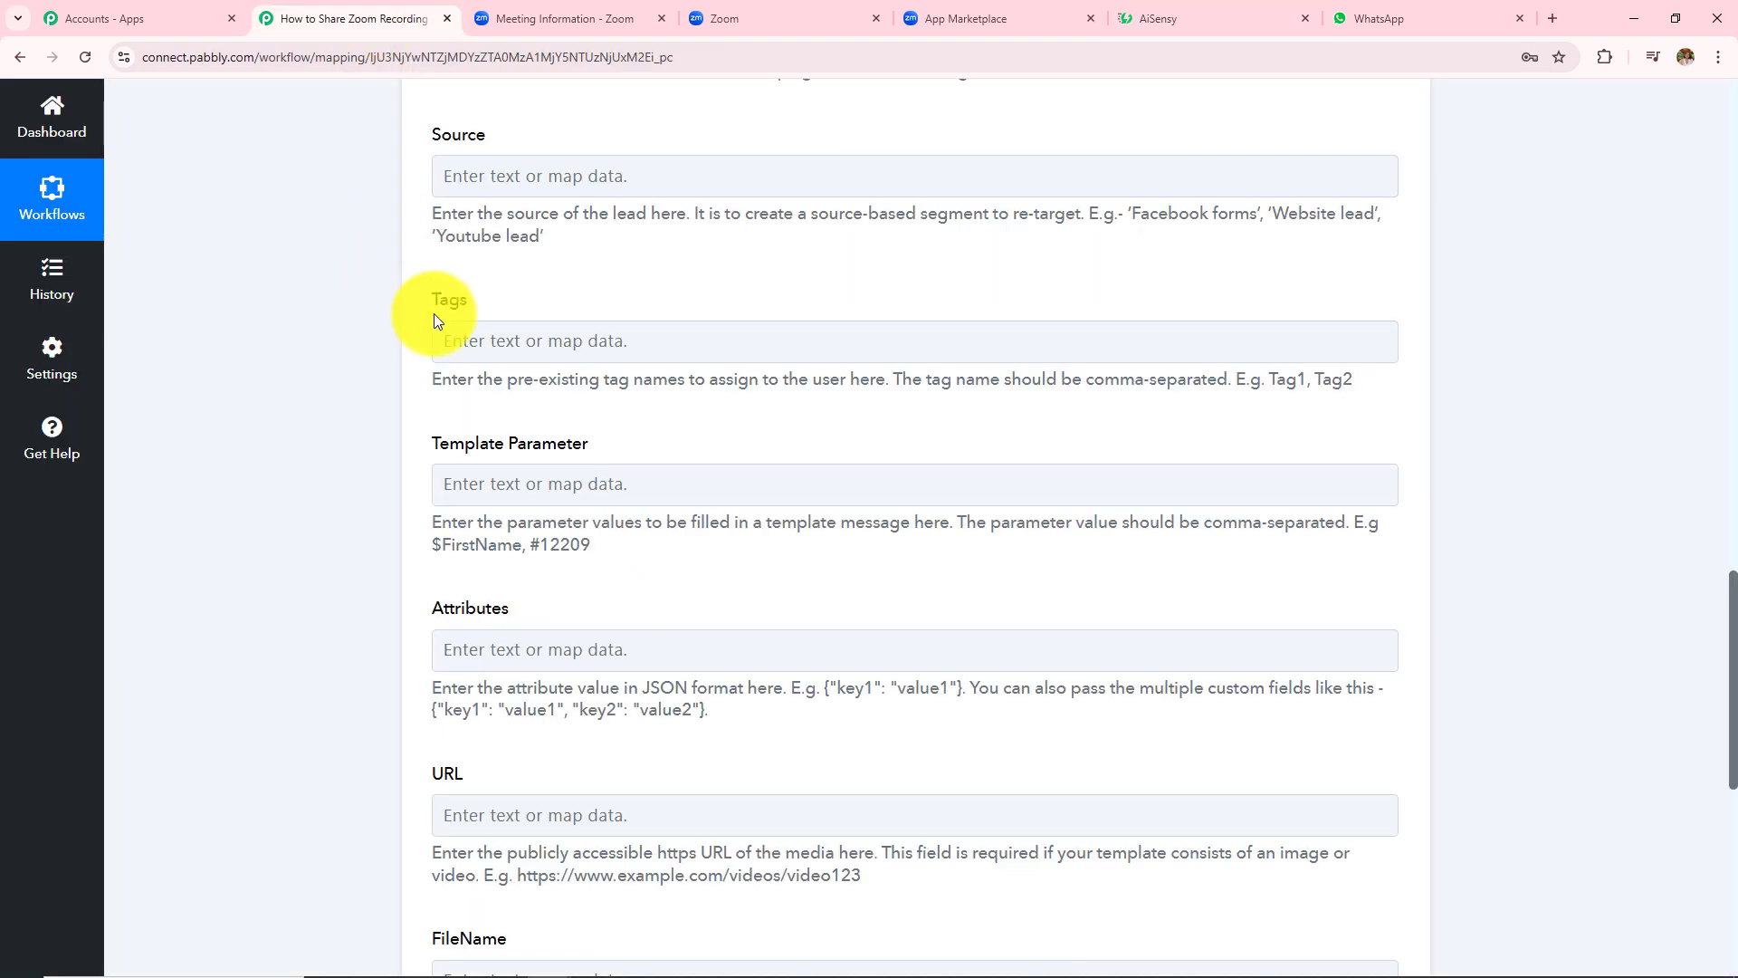
{"action": "left_click", "coordinate": [551, 489]}
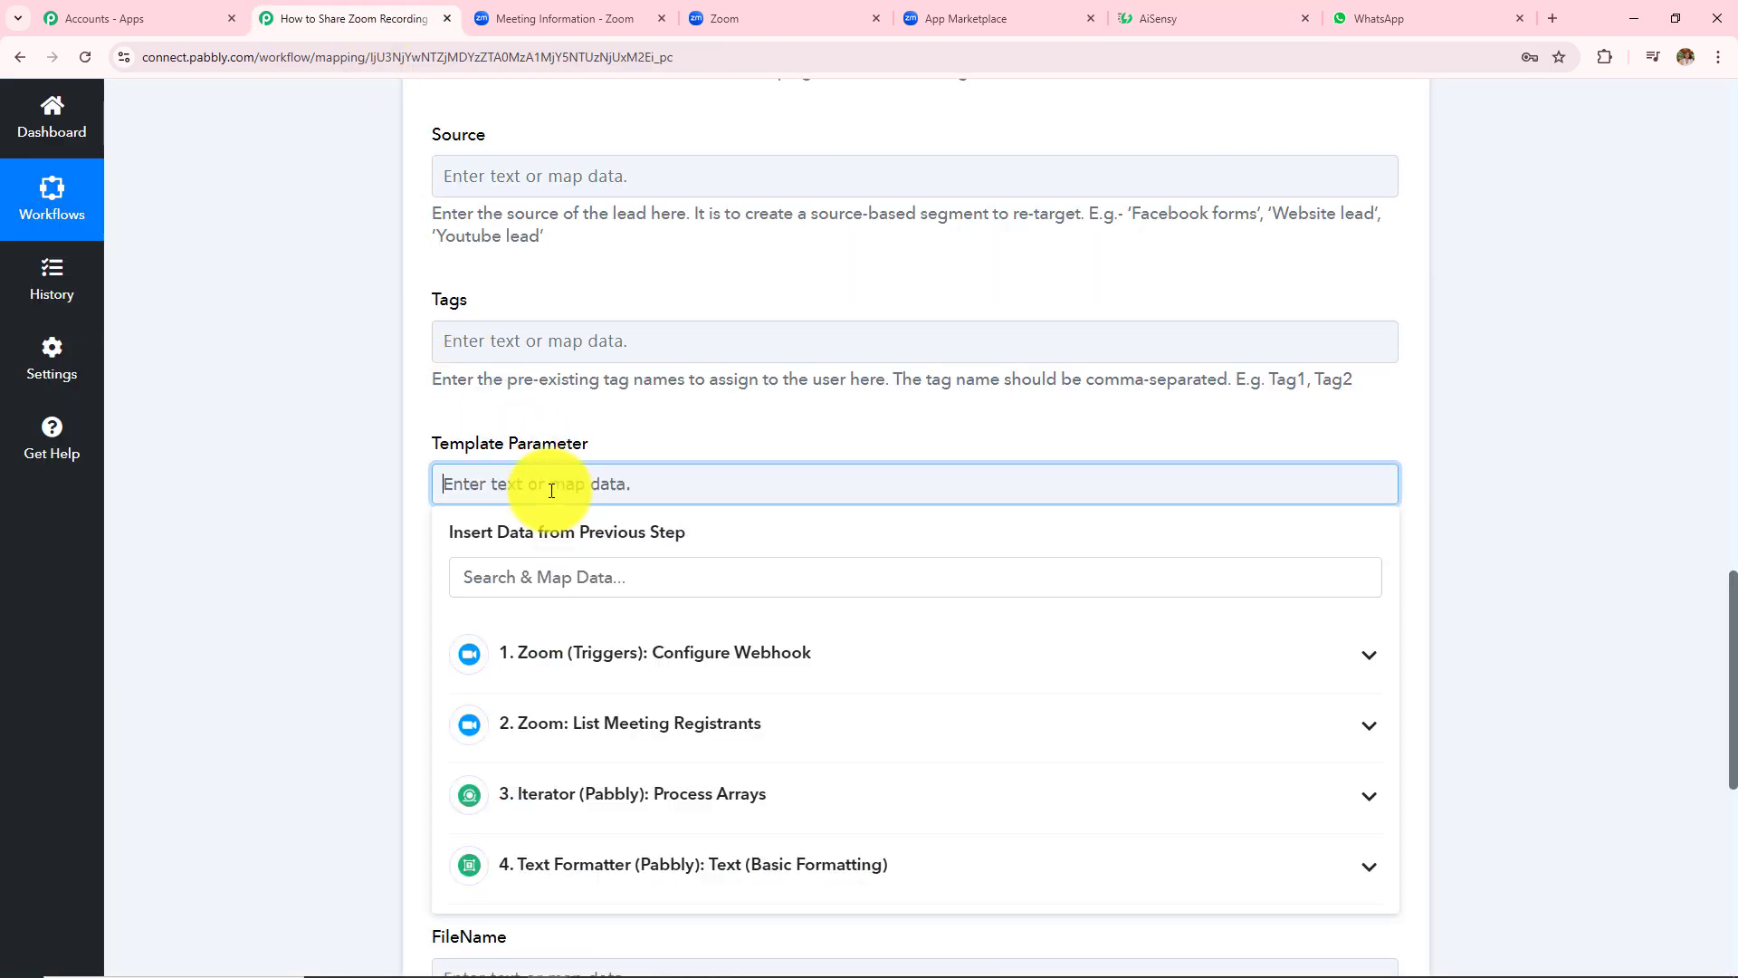
- Map the Zoom trigger's Payload Object Share Url into Template Parameter
{"action": "left_click", "coordinate": [595, 679]}
{"action": "scroll", "coordinate": [892, 474], "scroll_direction": "down", "scroll_amount": 2}
{"action": "scroll", "coordinate": [861, 504], "scroll_direction": "down", "scroll_amount": 2}
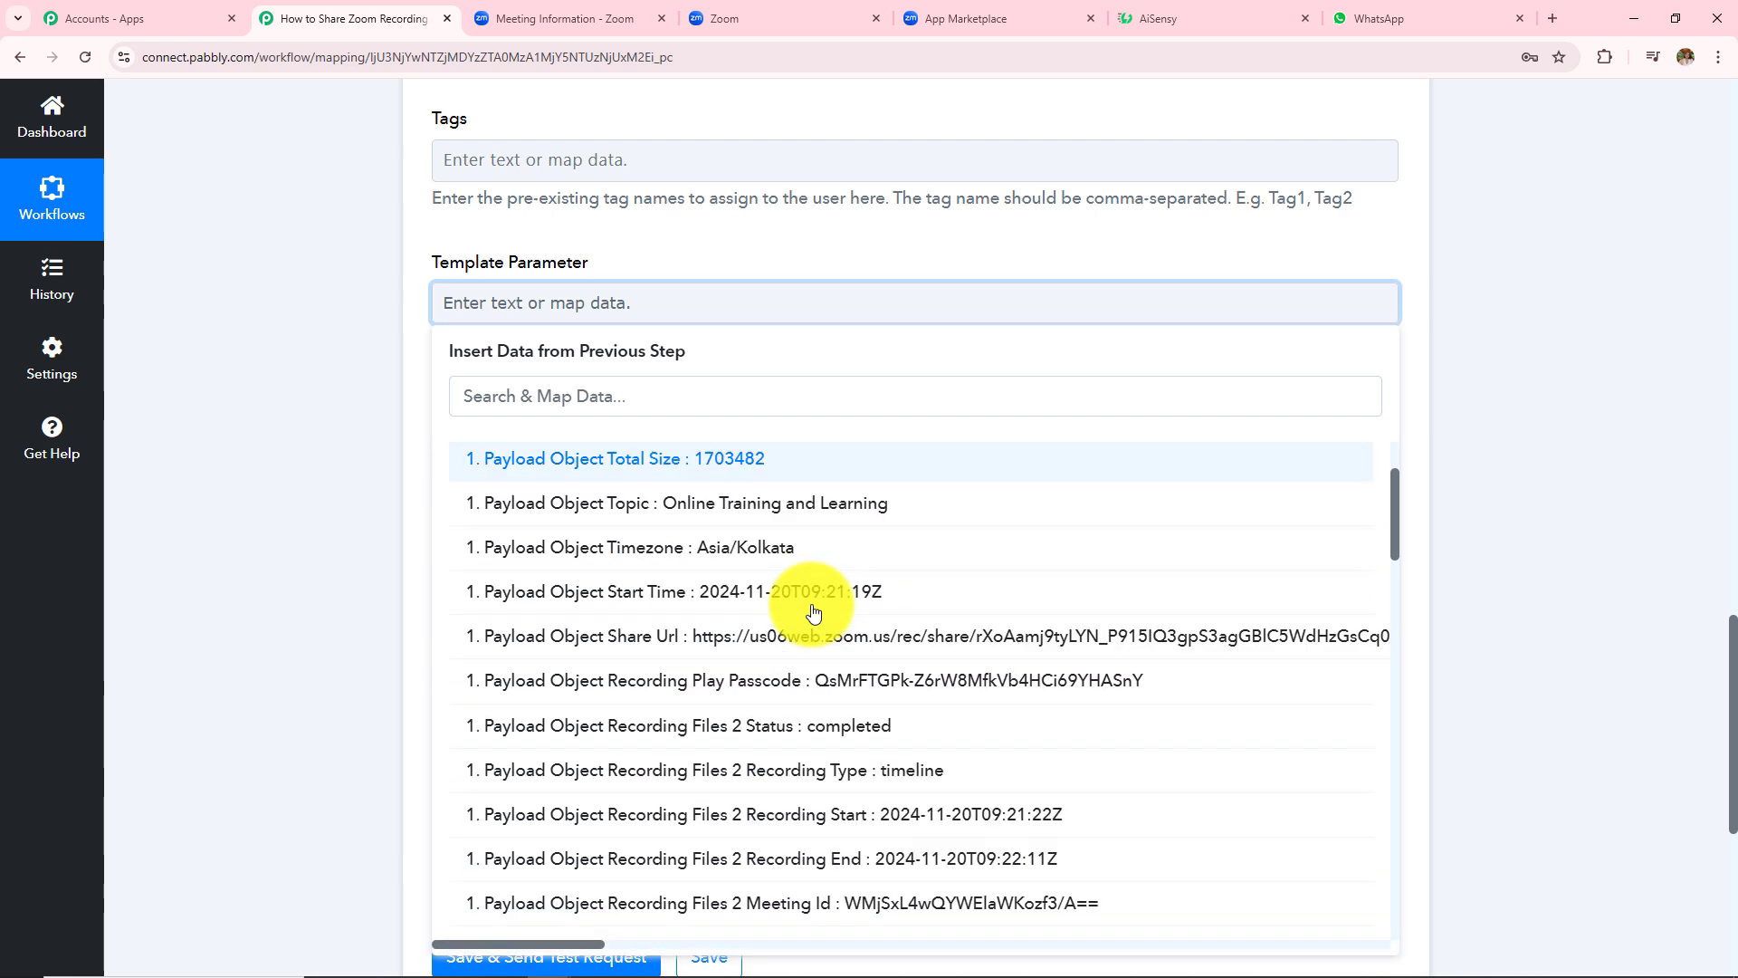
{"action": "scroll", "coordinate": [813, 613], "scroll_direction": "down", "scroll_amount": 5}
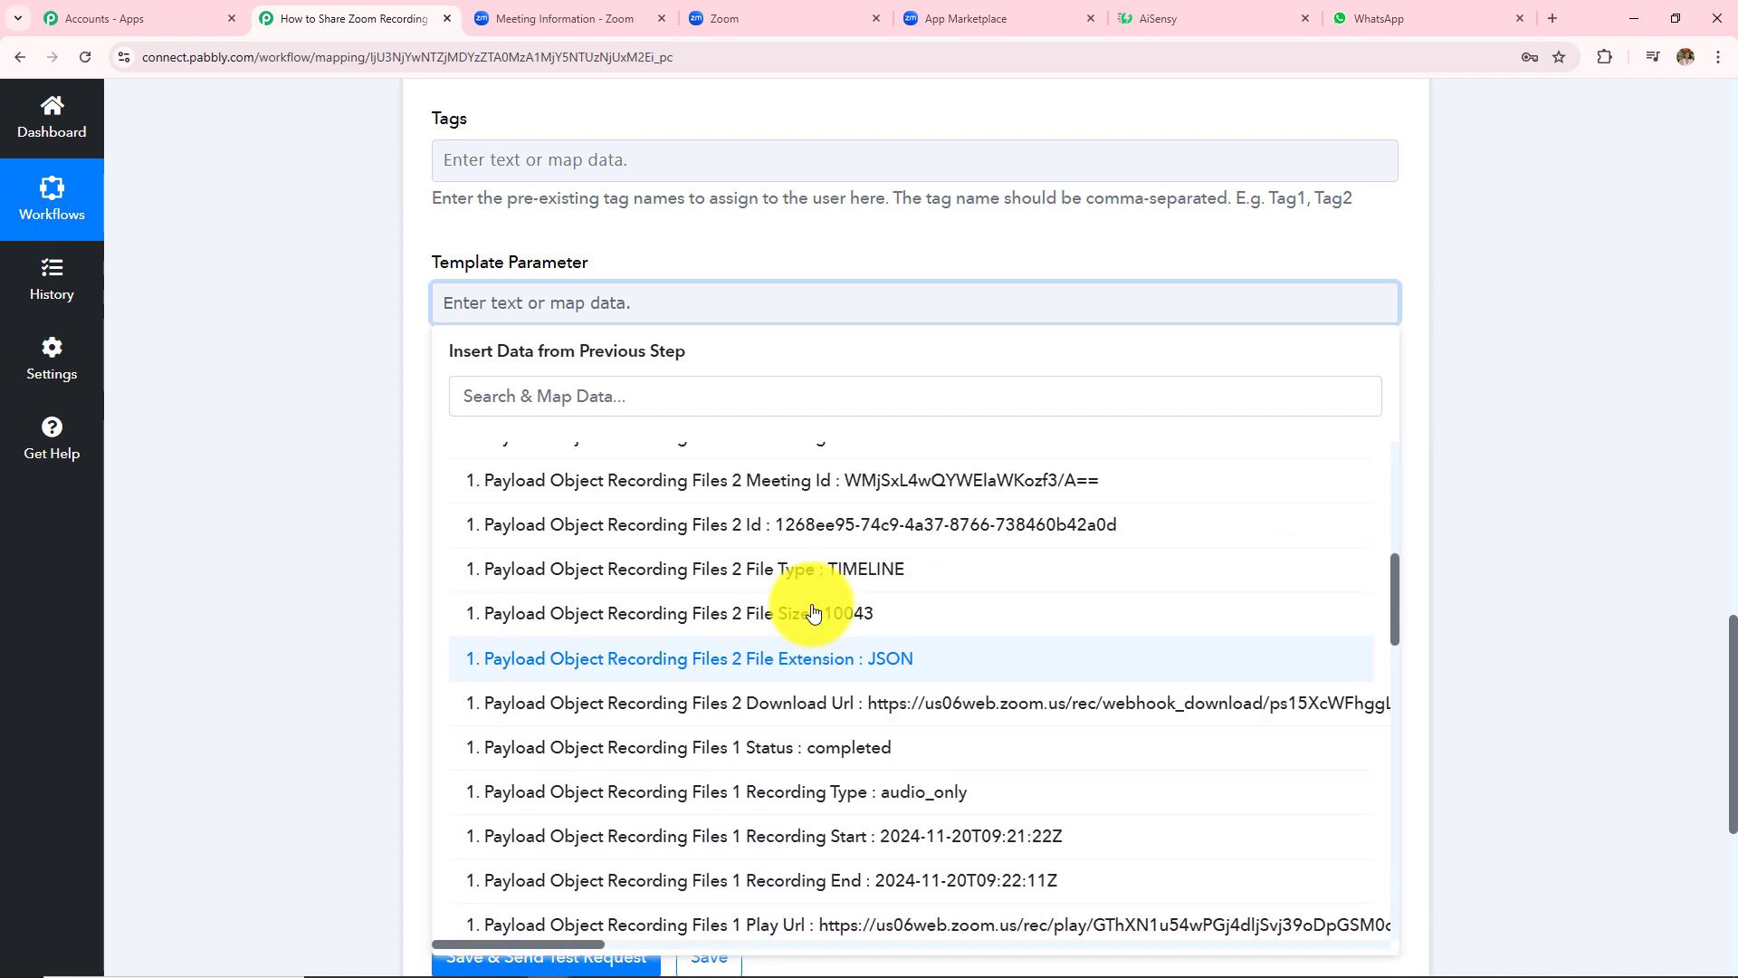
{"action": "scroll", "coordinate": [813, 613], "scroll_direction": "up", "scroll_amount": 8}
{"action": "left_click", "coordinate": [615, 389]}
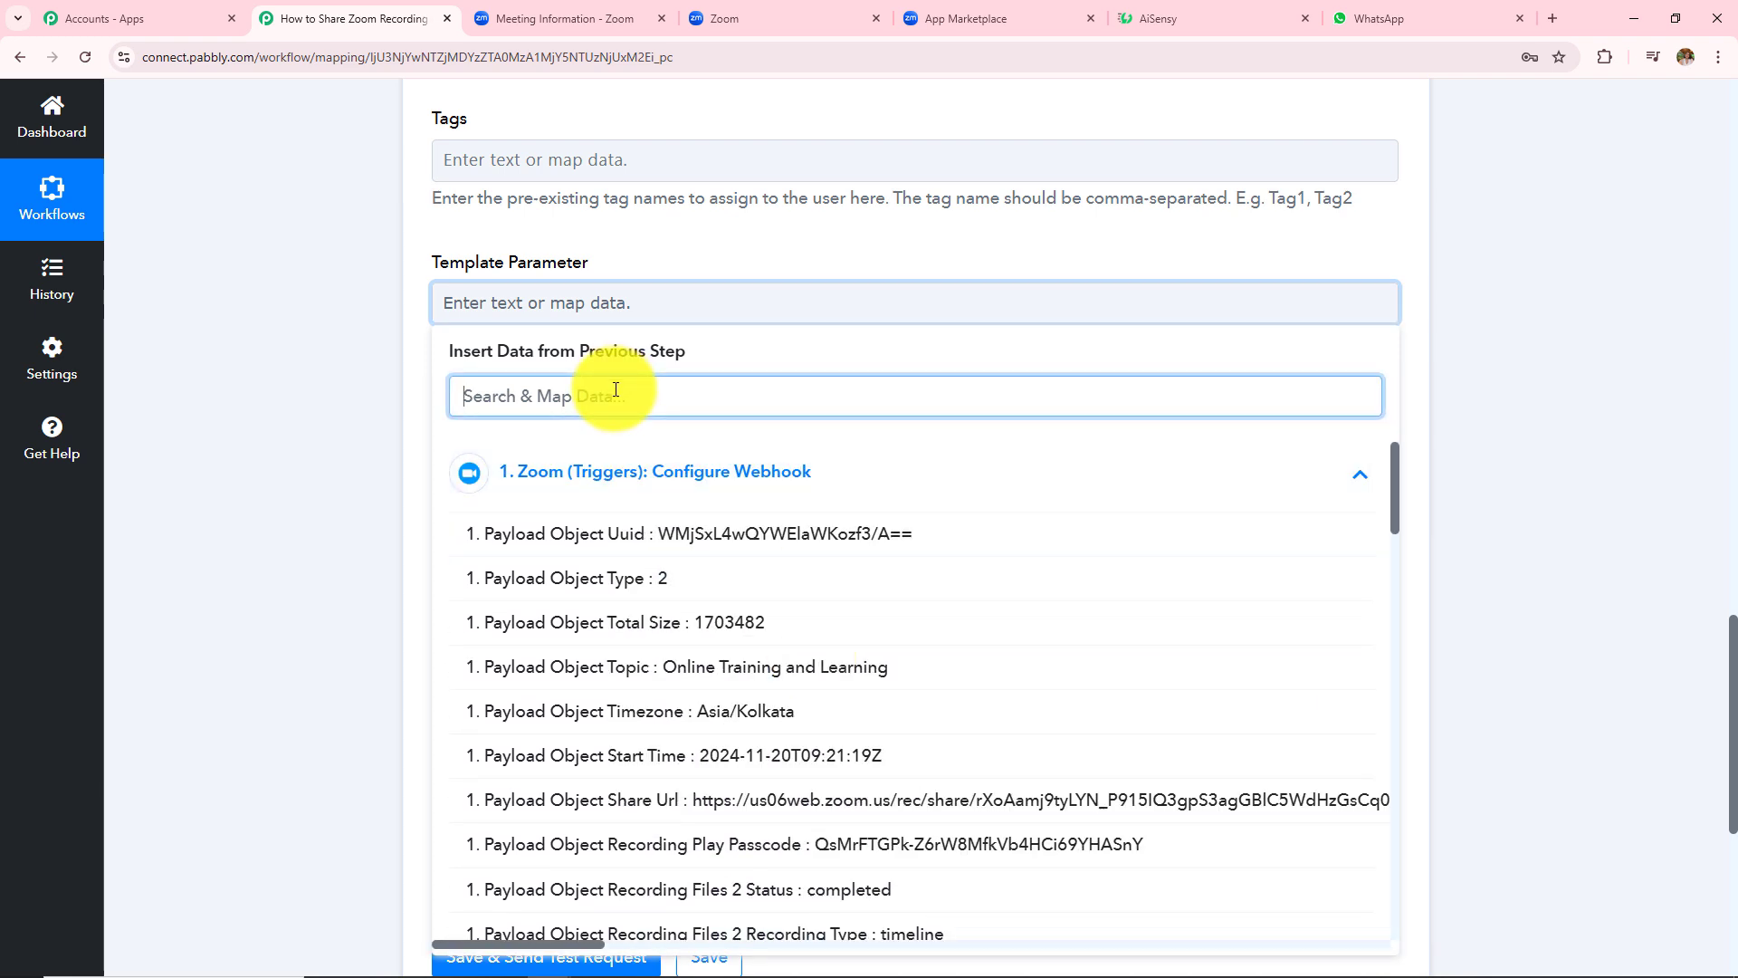
{"action": "type", "text": "pay"}
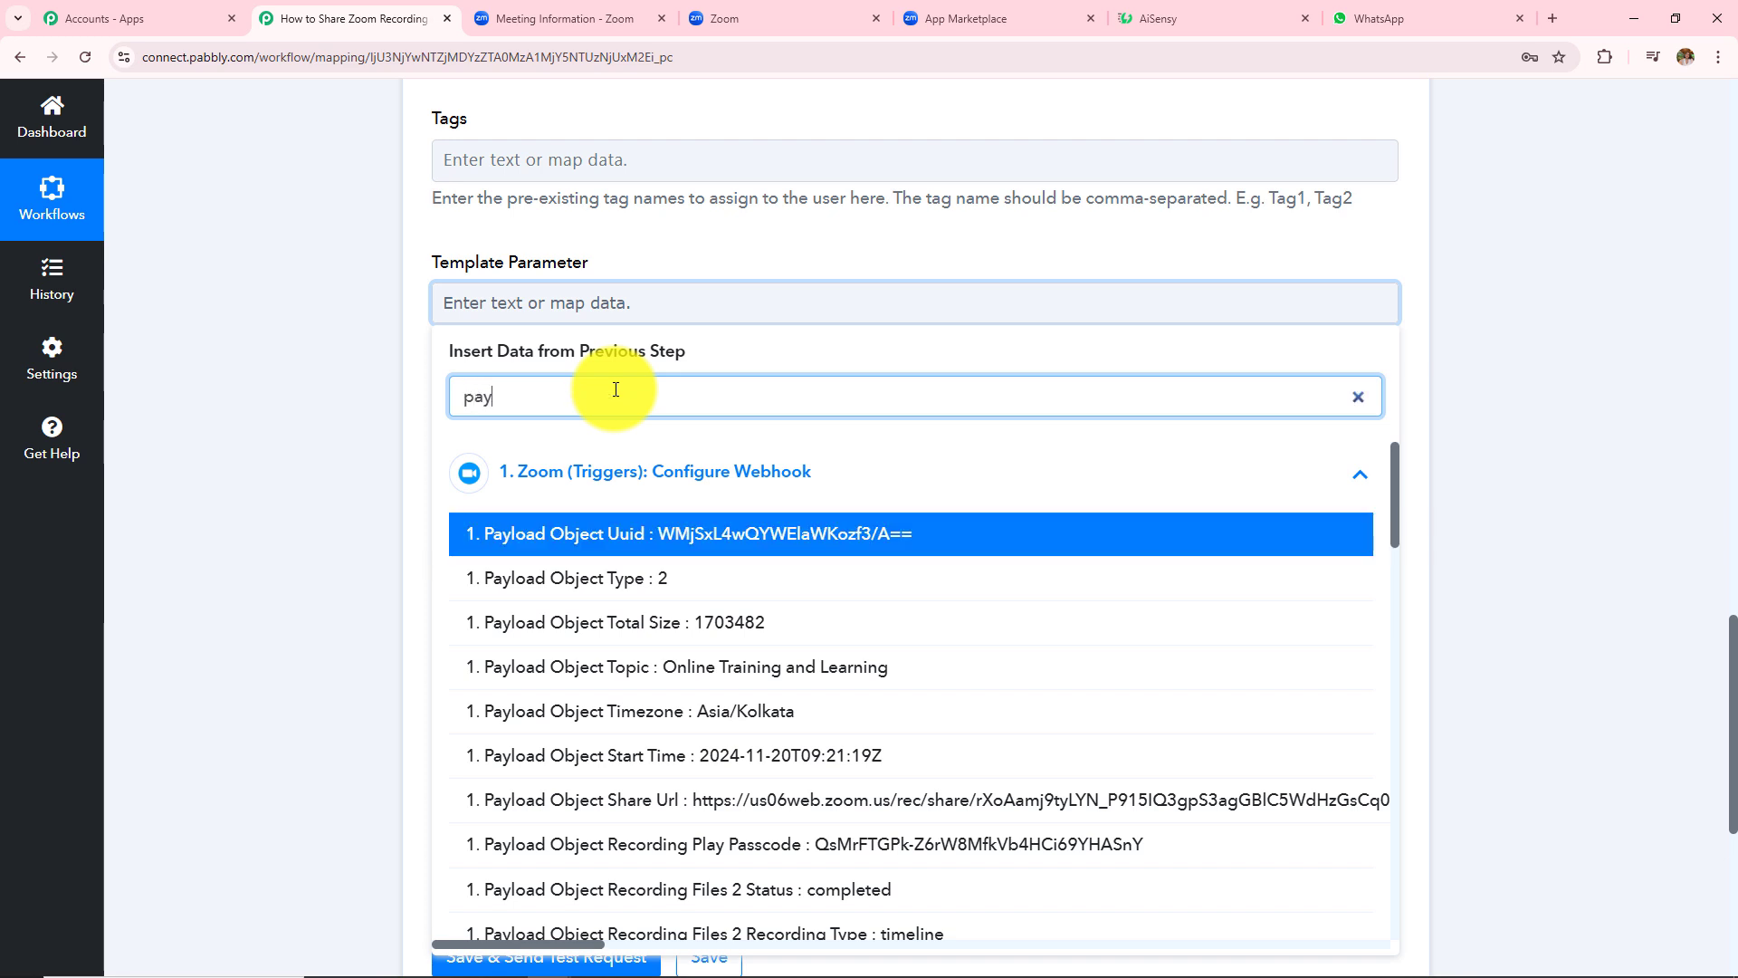
{"action": "type", "text": "load object "}
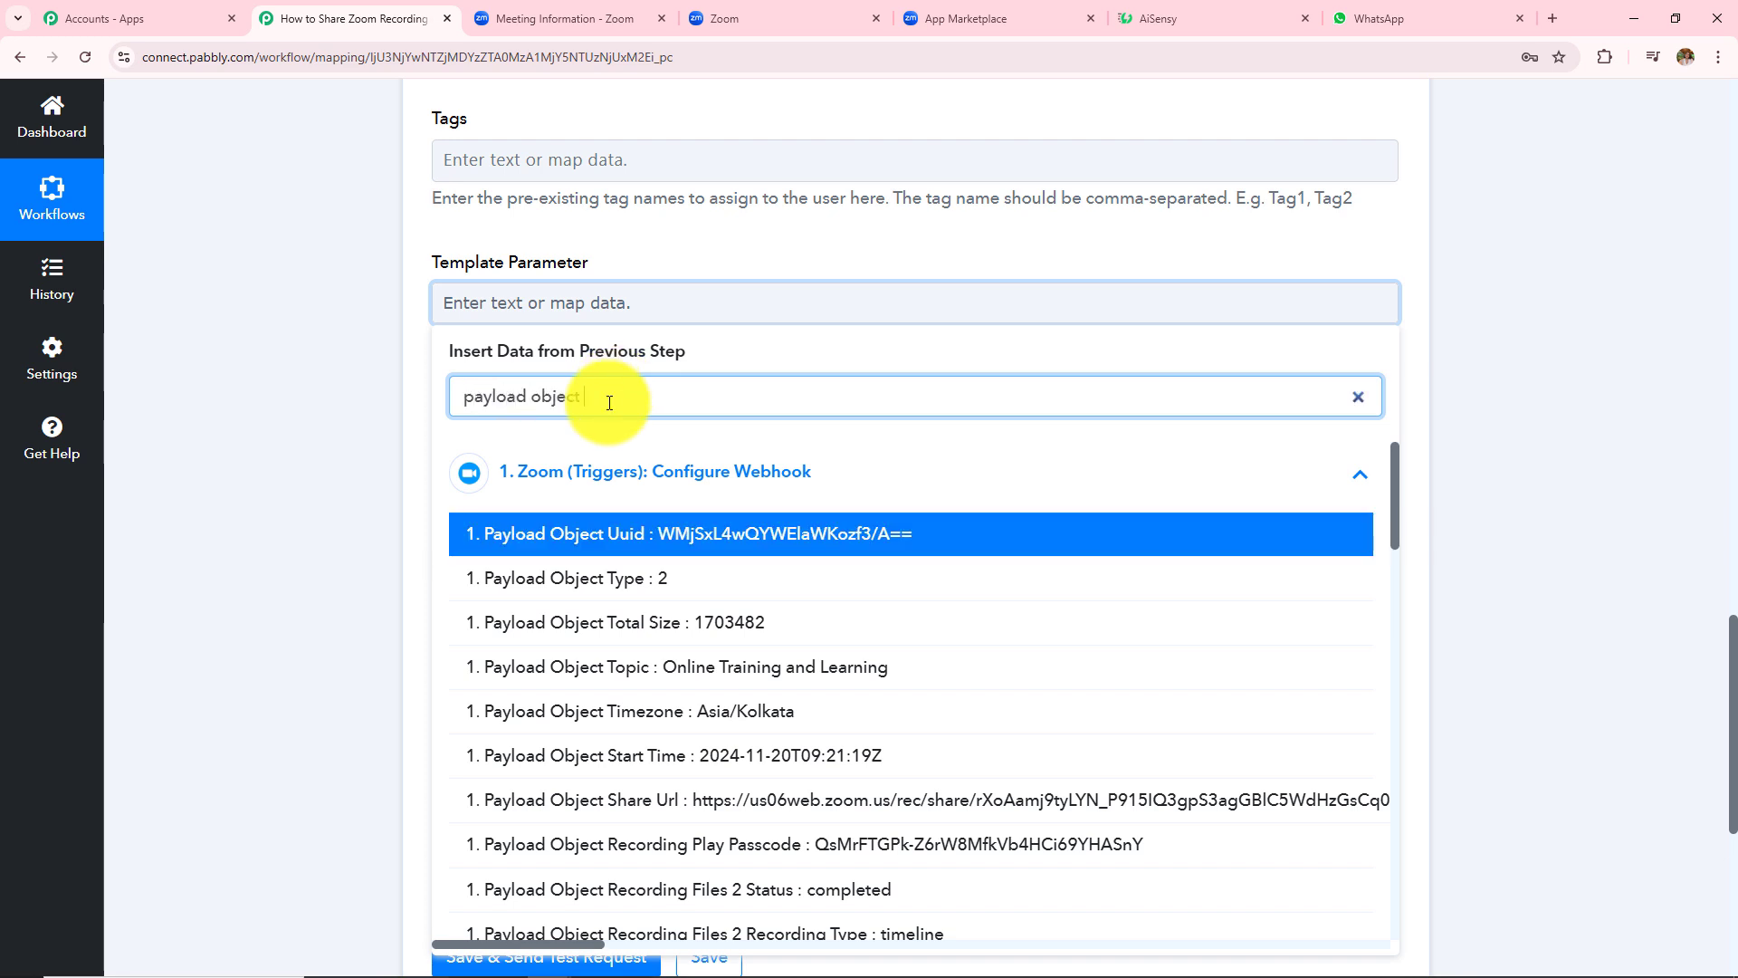
{"action": "type", "text": "share"}
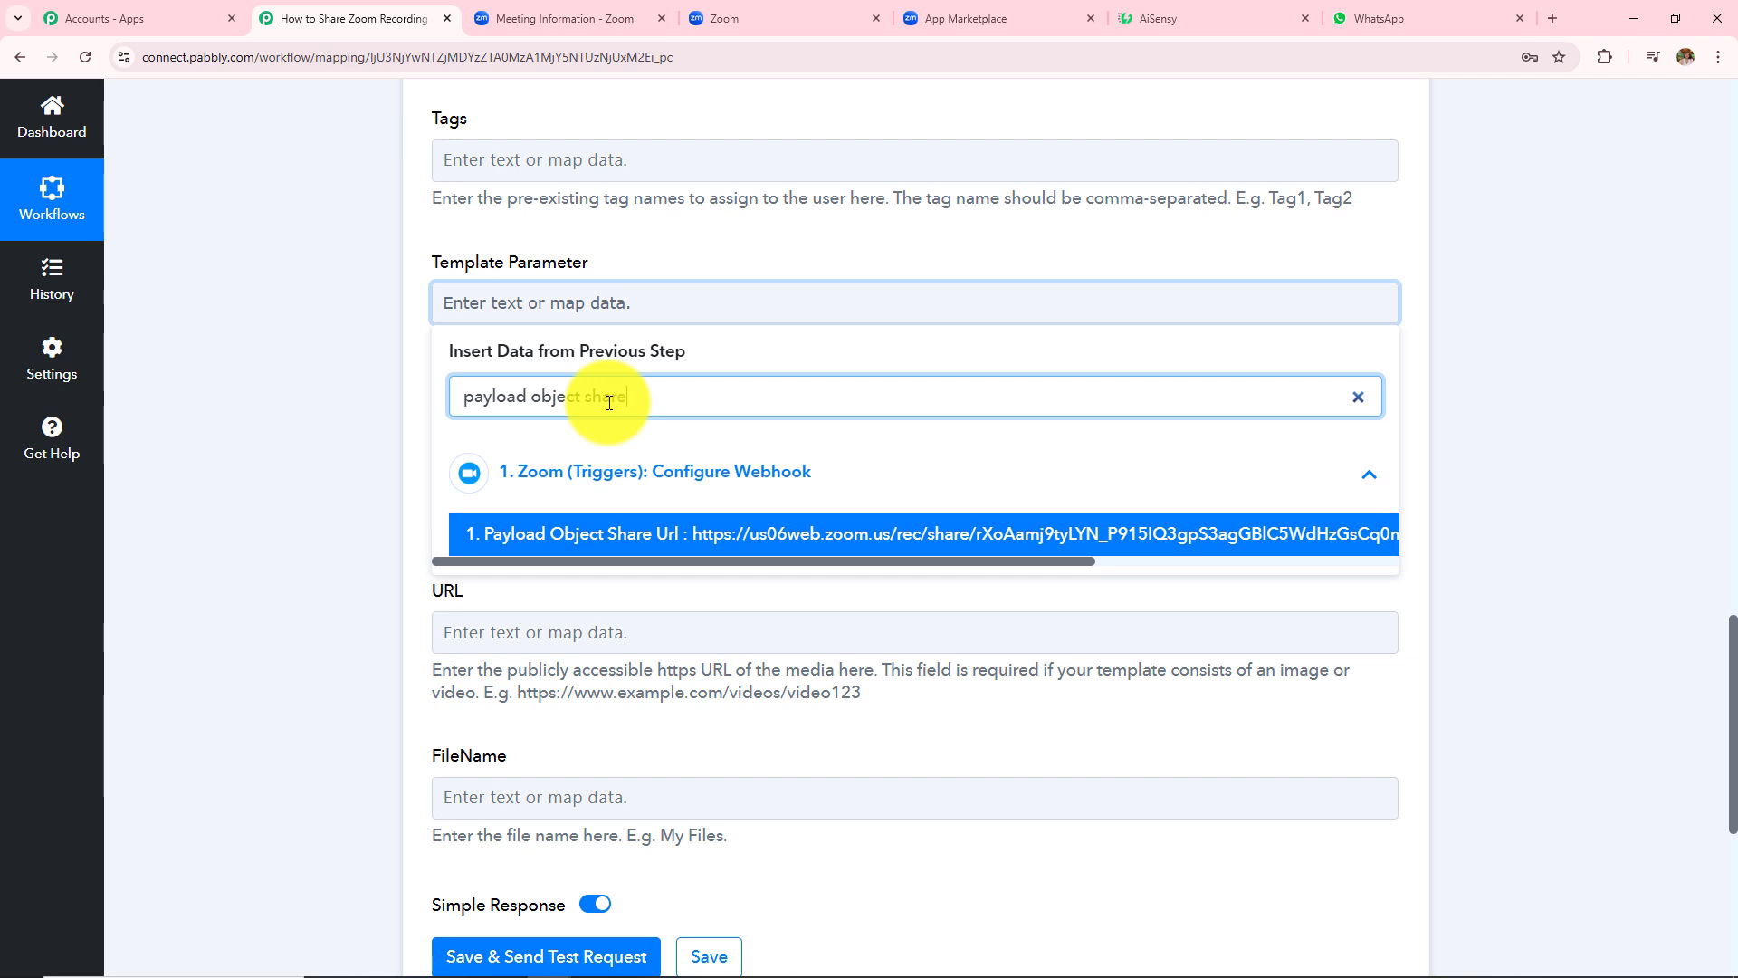
{"action": "left_click", "coordinate": [612, 550]}
{"action": "left_click", "coordinate": [372, 497]}
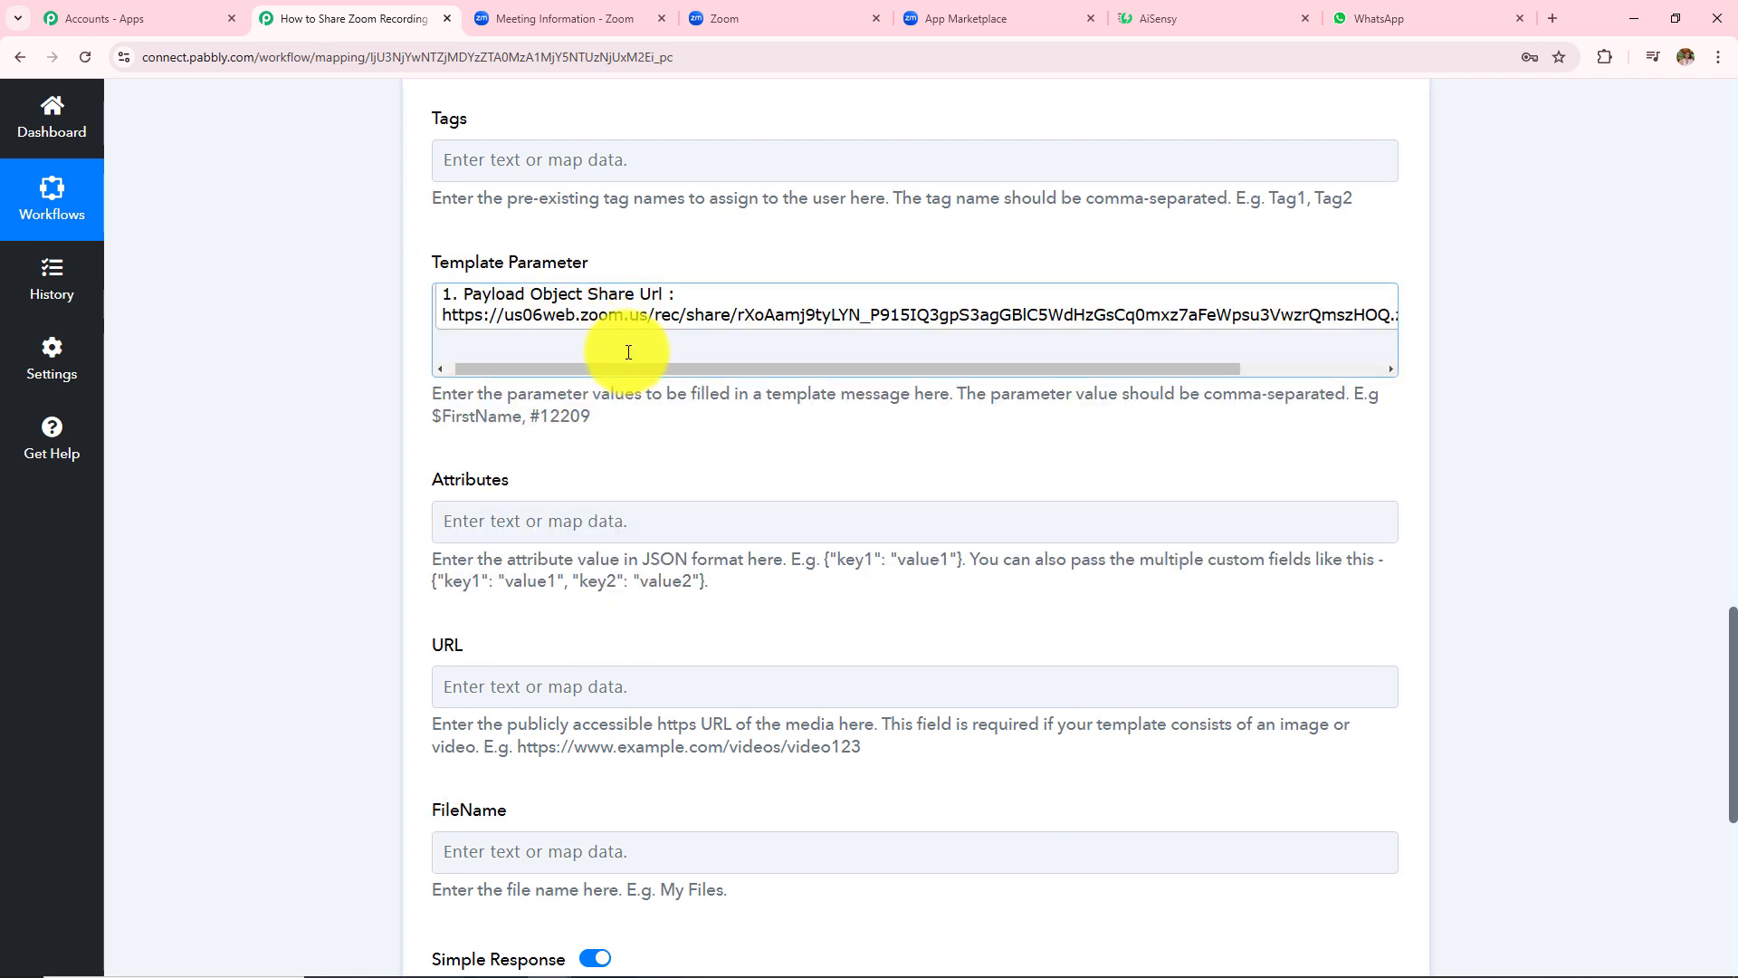
- Add the Zoom recording's Payload Object Password after the share URL, comma-separated
{"action": "scroll", "coordinate": [624, 351], "scroll_direction": "up", "scroll_amount": 2}
{"action": "left_click", "coordinate": [1289, 475]}
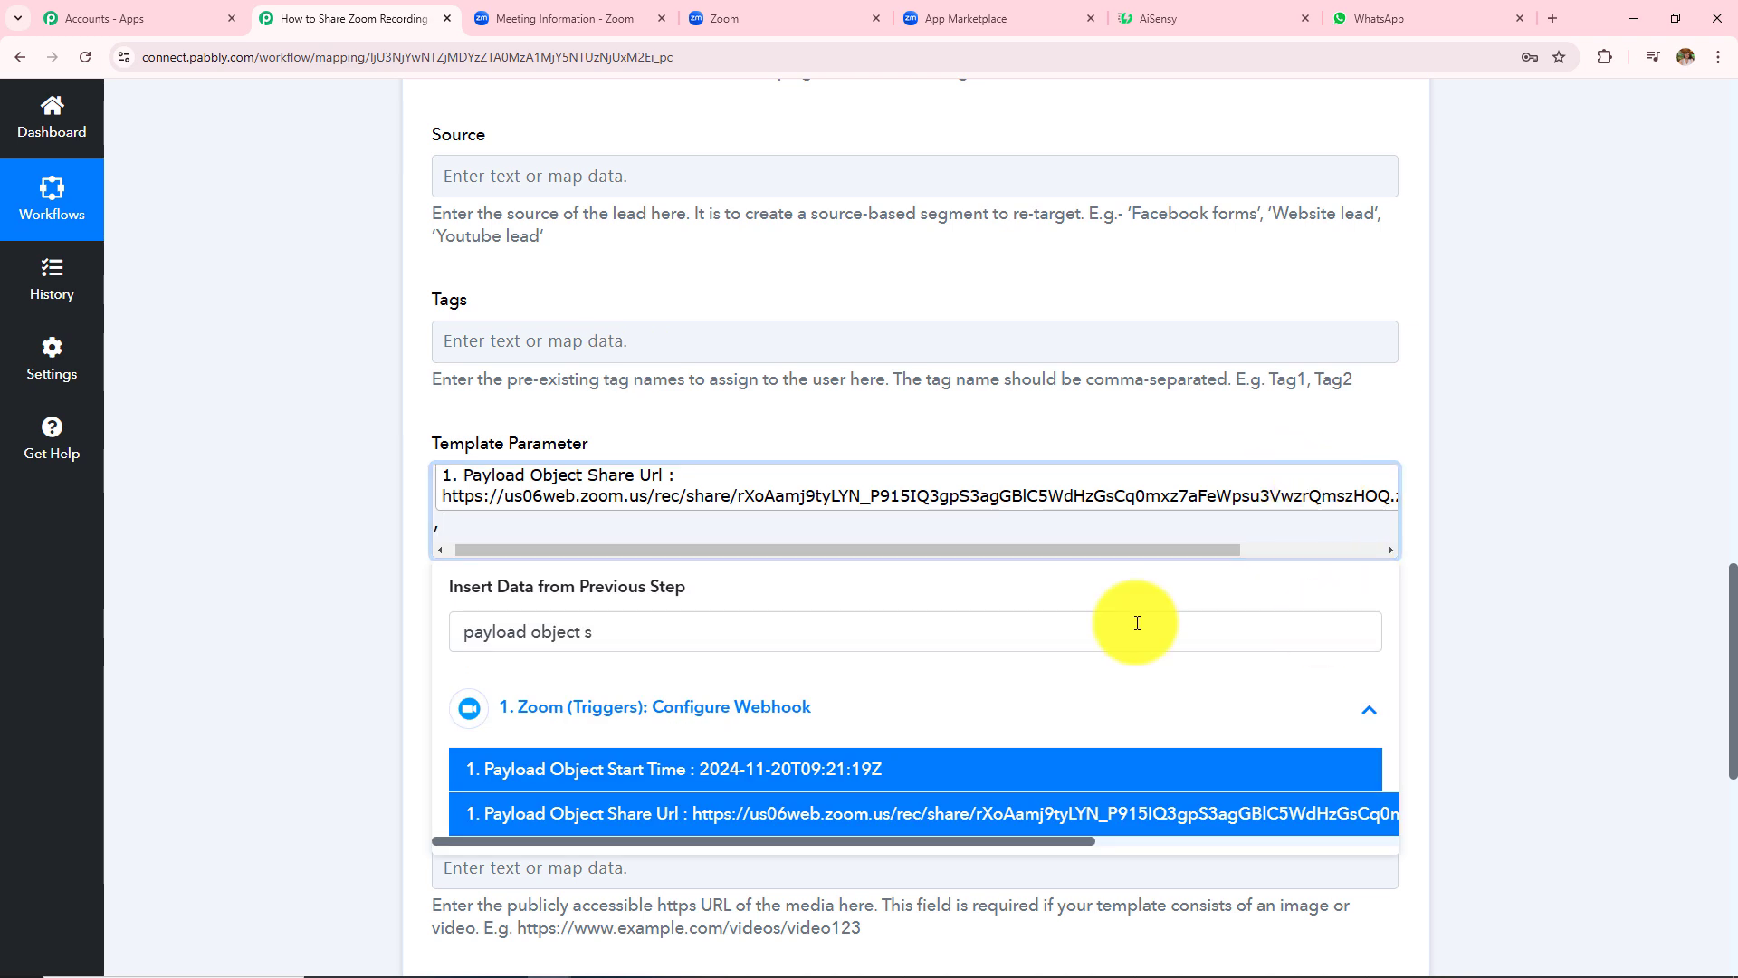
{"action": "left_click", "coordinate": [290, 627]}
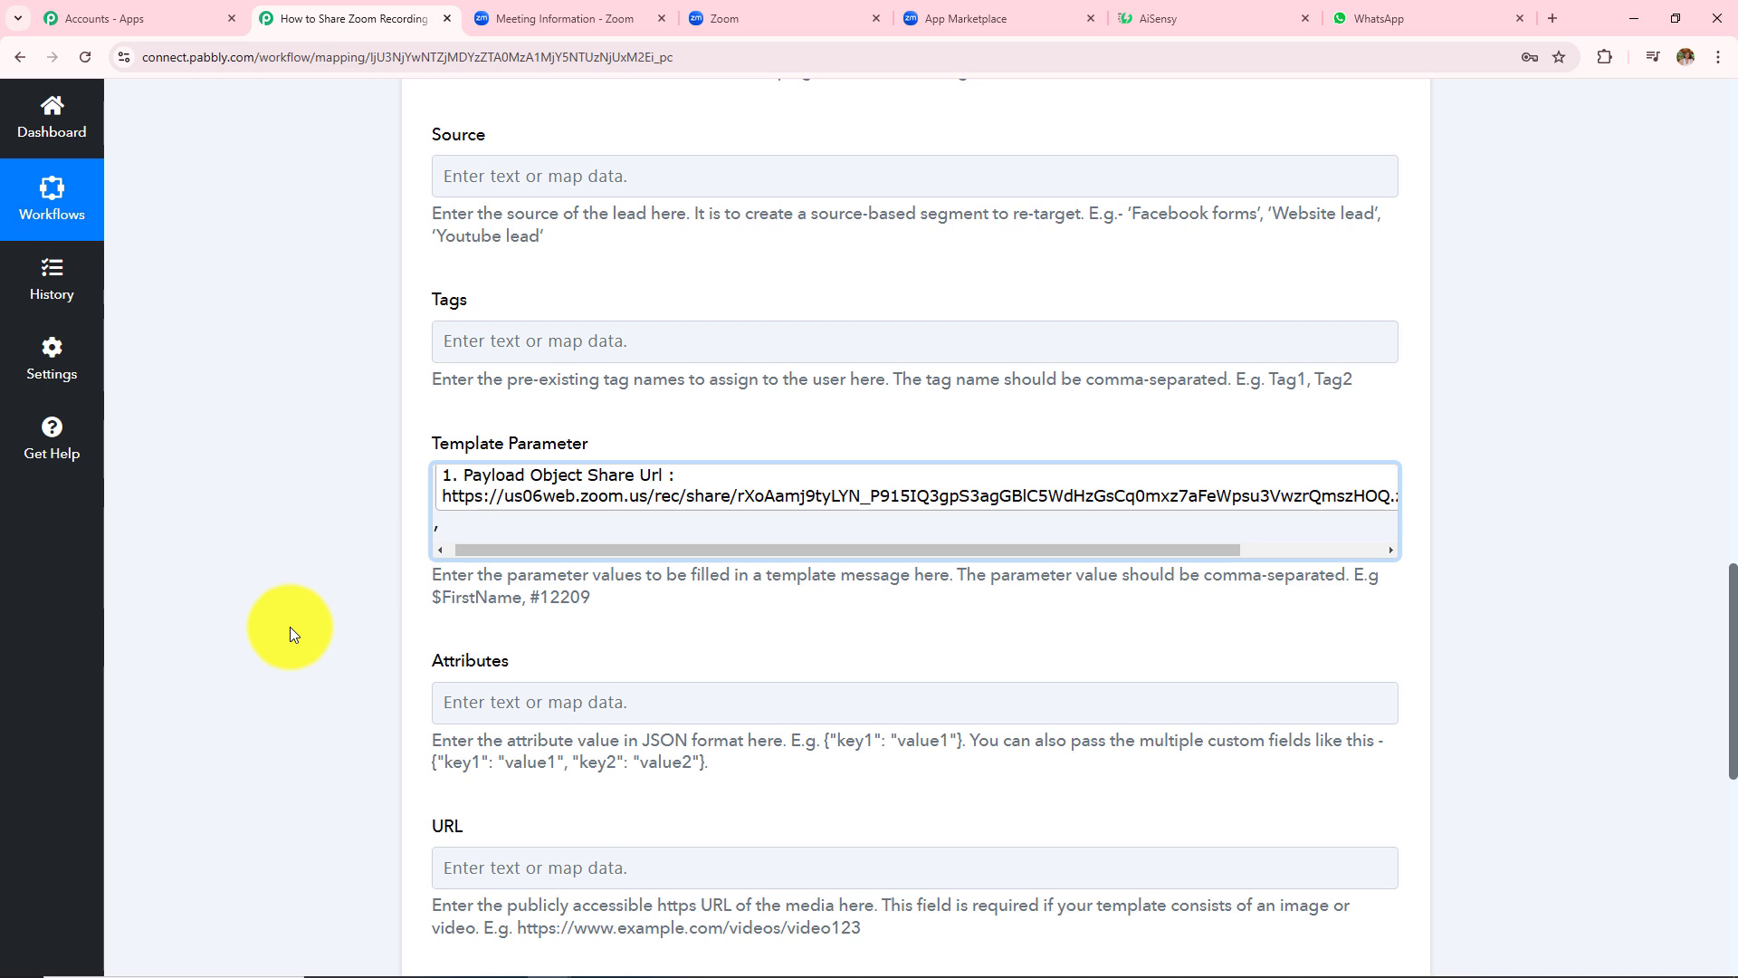
{"action": "left_click", "coordinate": [445, 527]}
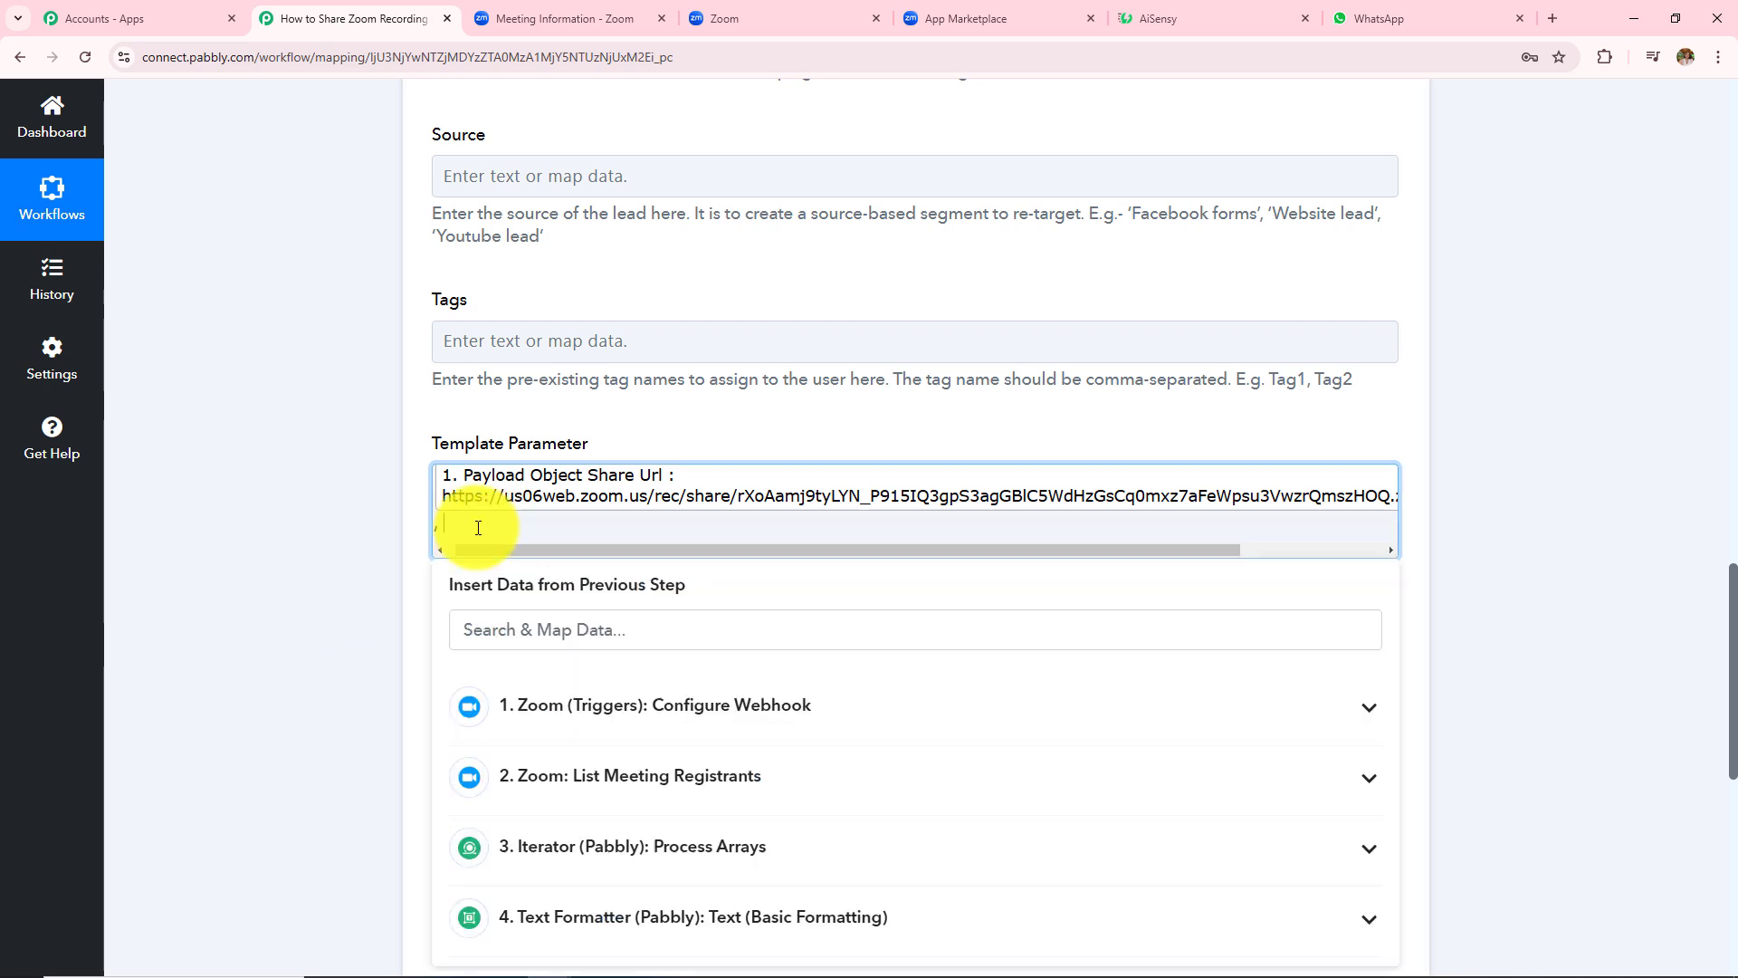
{"action": "left_click", "coordinate": [543, 706]}
{"action": "left_click", "coordinate": [554, 631]}
{"action": "type", "text": "pass"}
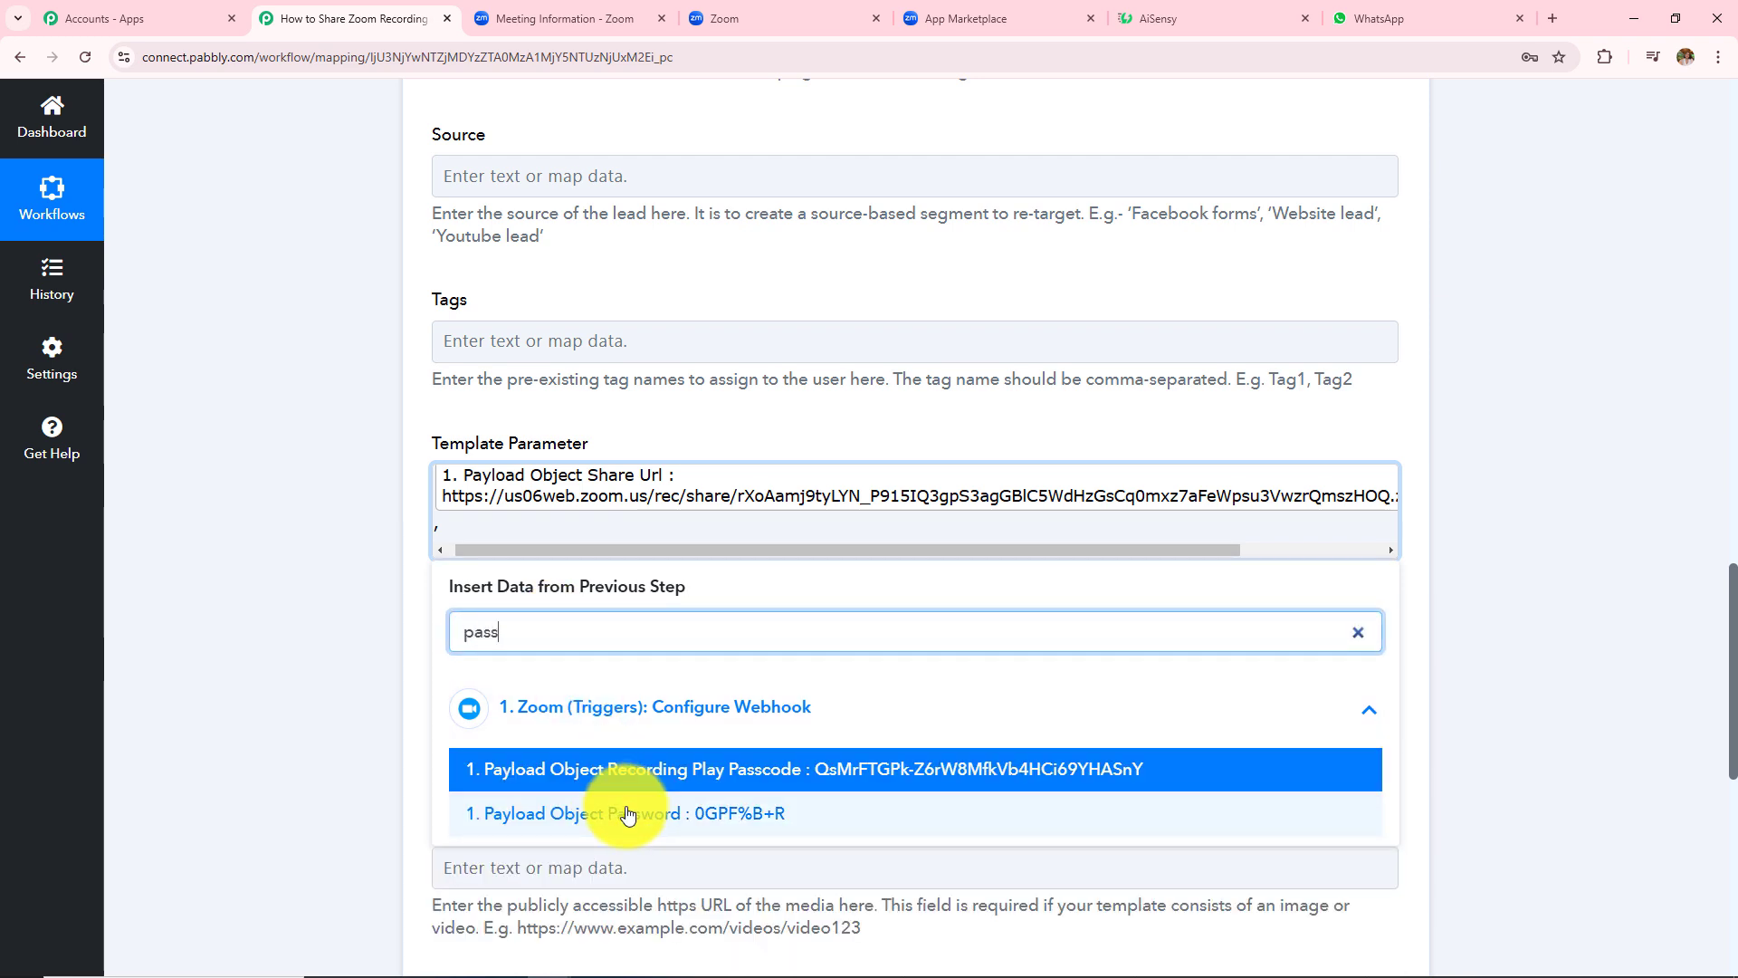
{"action": "left_click", "coordinate": [628, 814]}
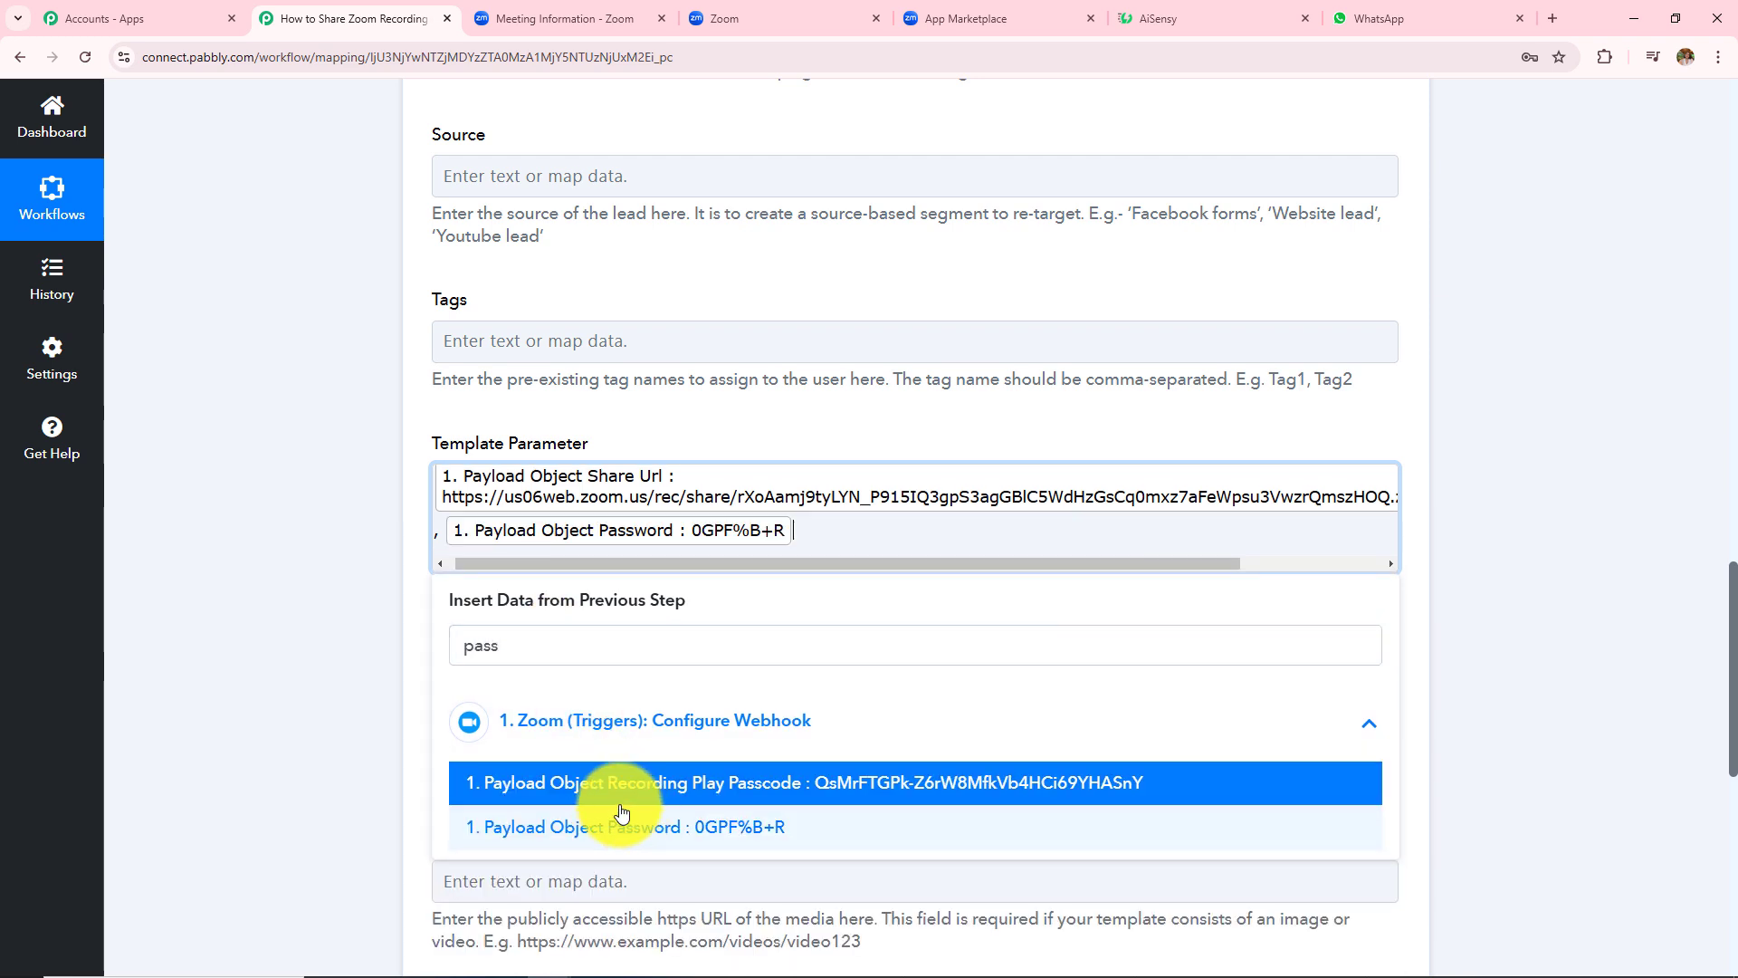
{"action": "left_click", "coordinate": [252, 589]}
{"action": "scroll", "coordinate": [252, 589], "scroll_direction": "down", "scroll_amount": 3}
{"action": "left_click_drag", "start_coordinate": [425, 394], "coordinate": [729, 776]}
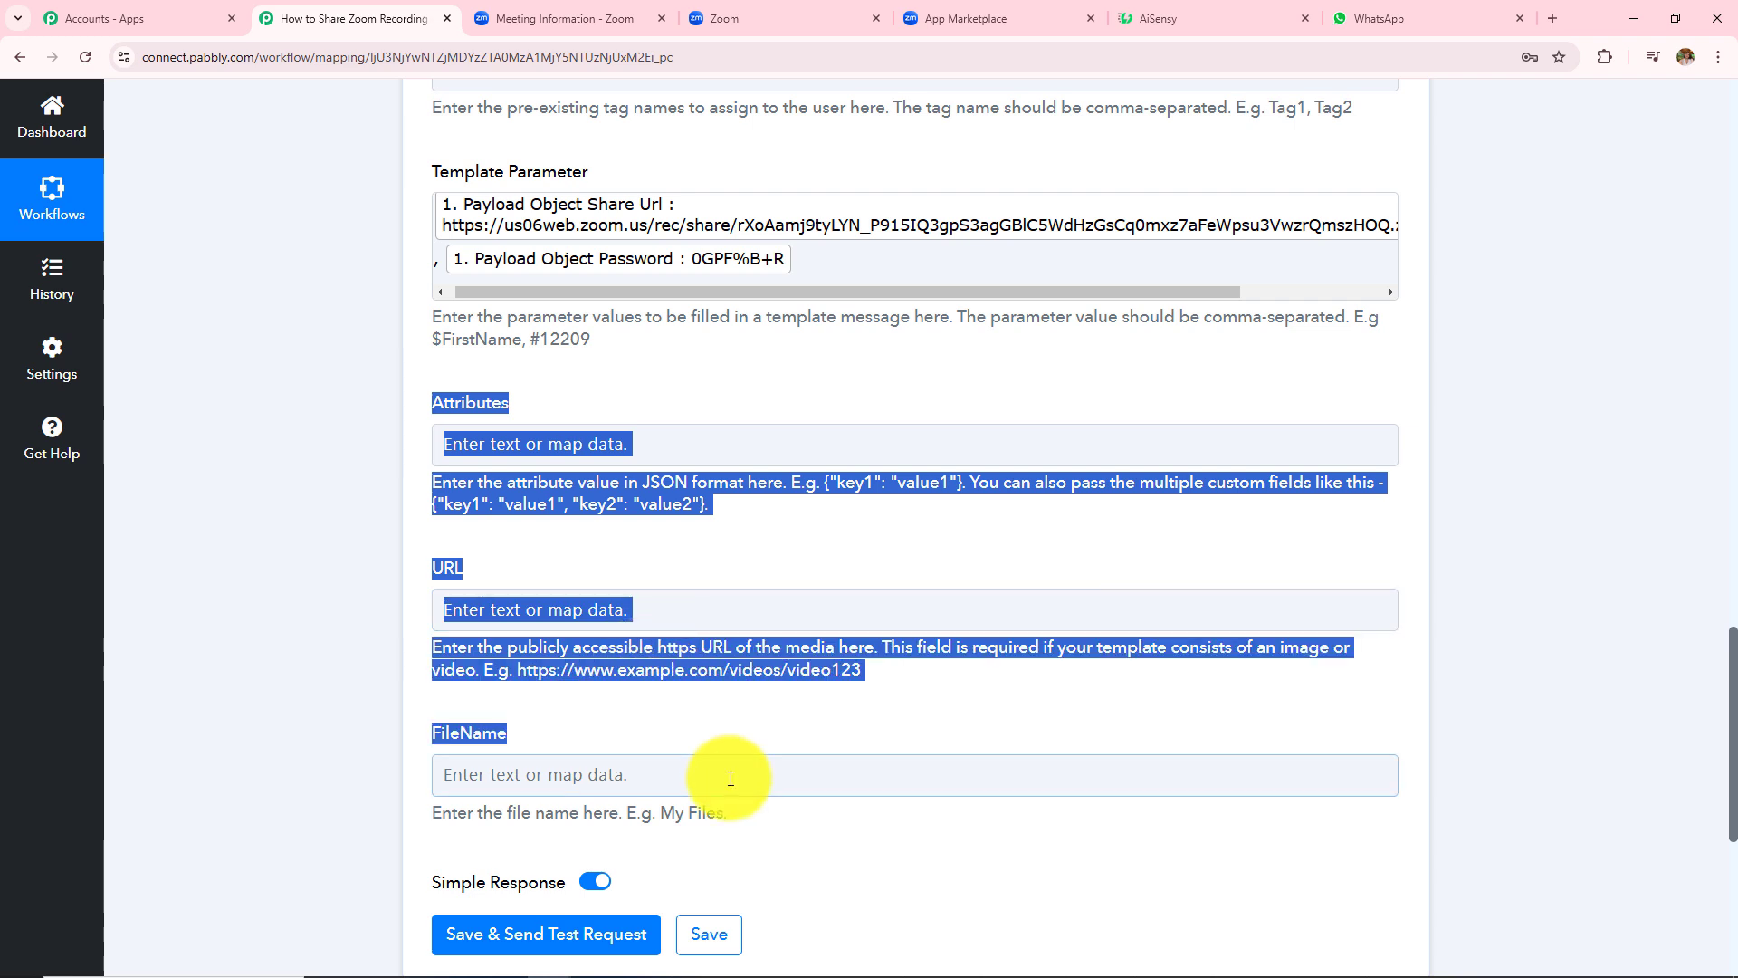
{"action": "left_click", "coordinate": [227, 541]}
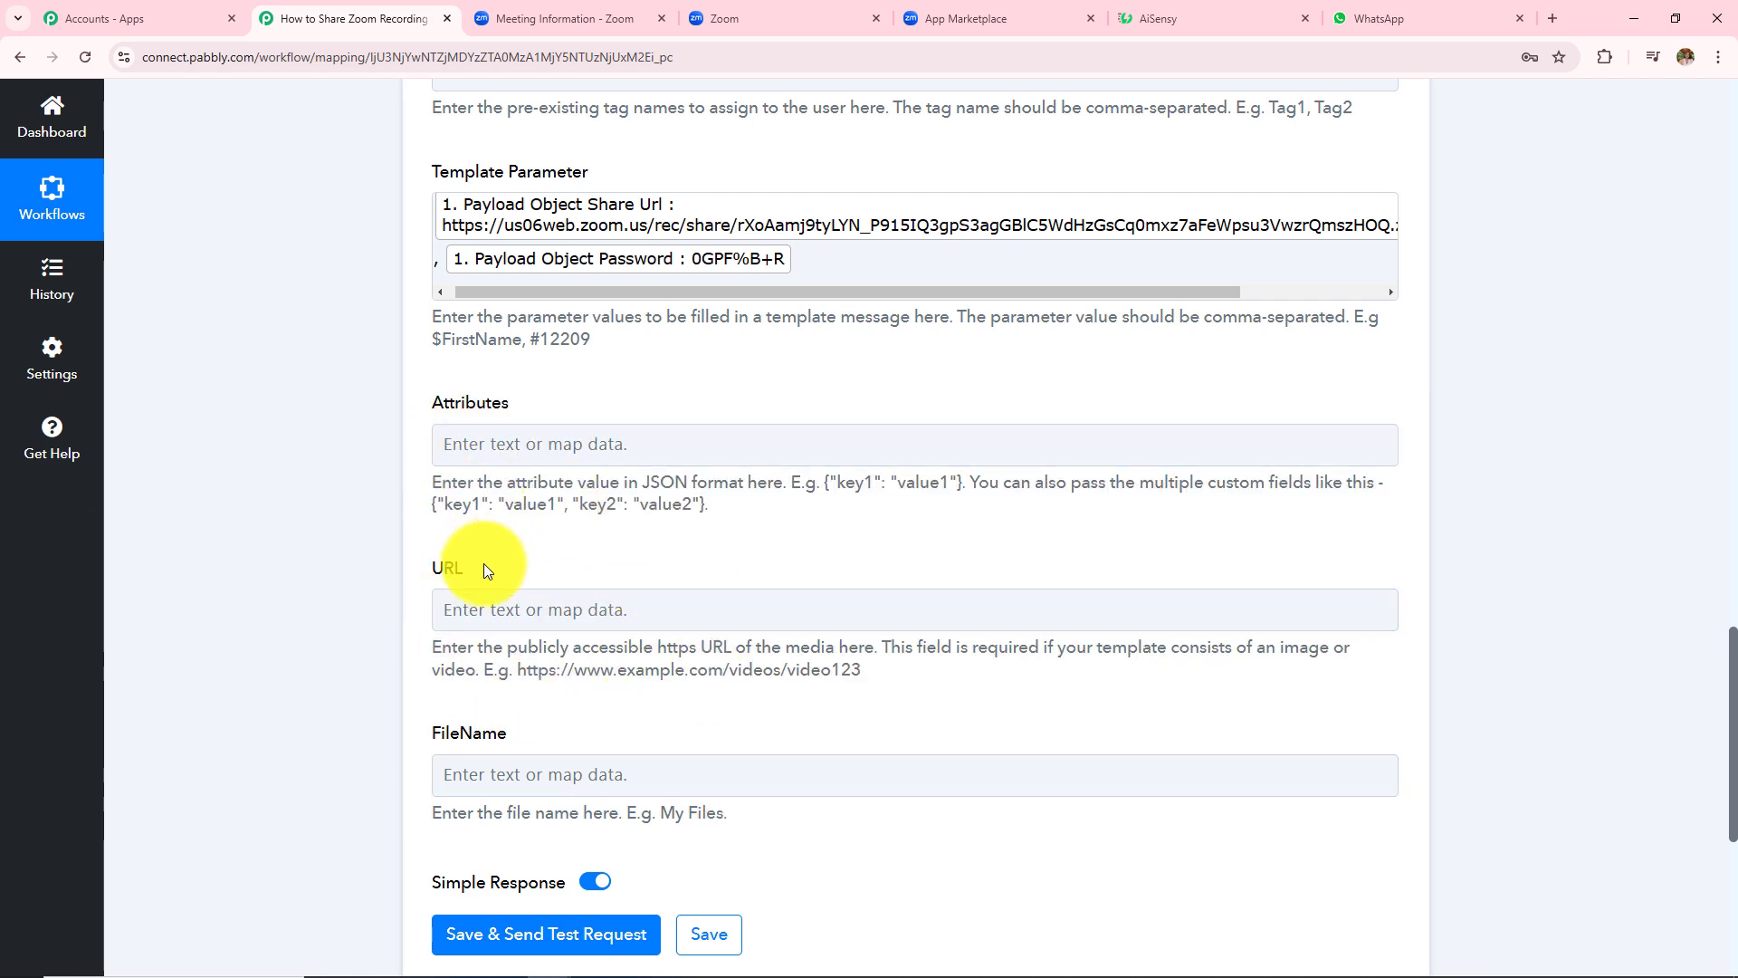
{"action": "scroll", "coordinate": [483, 563], "scroll_direction": "up", "scroll_amount": 1}
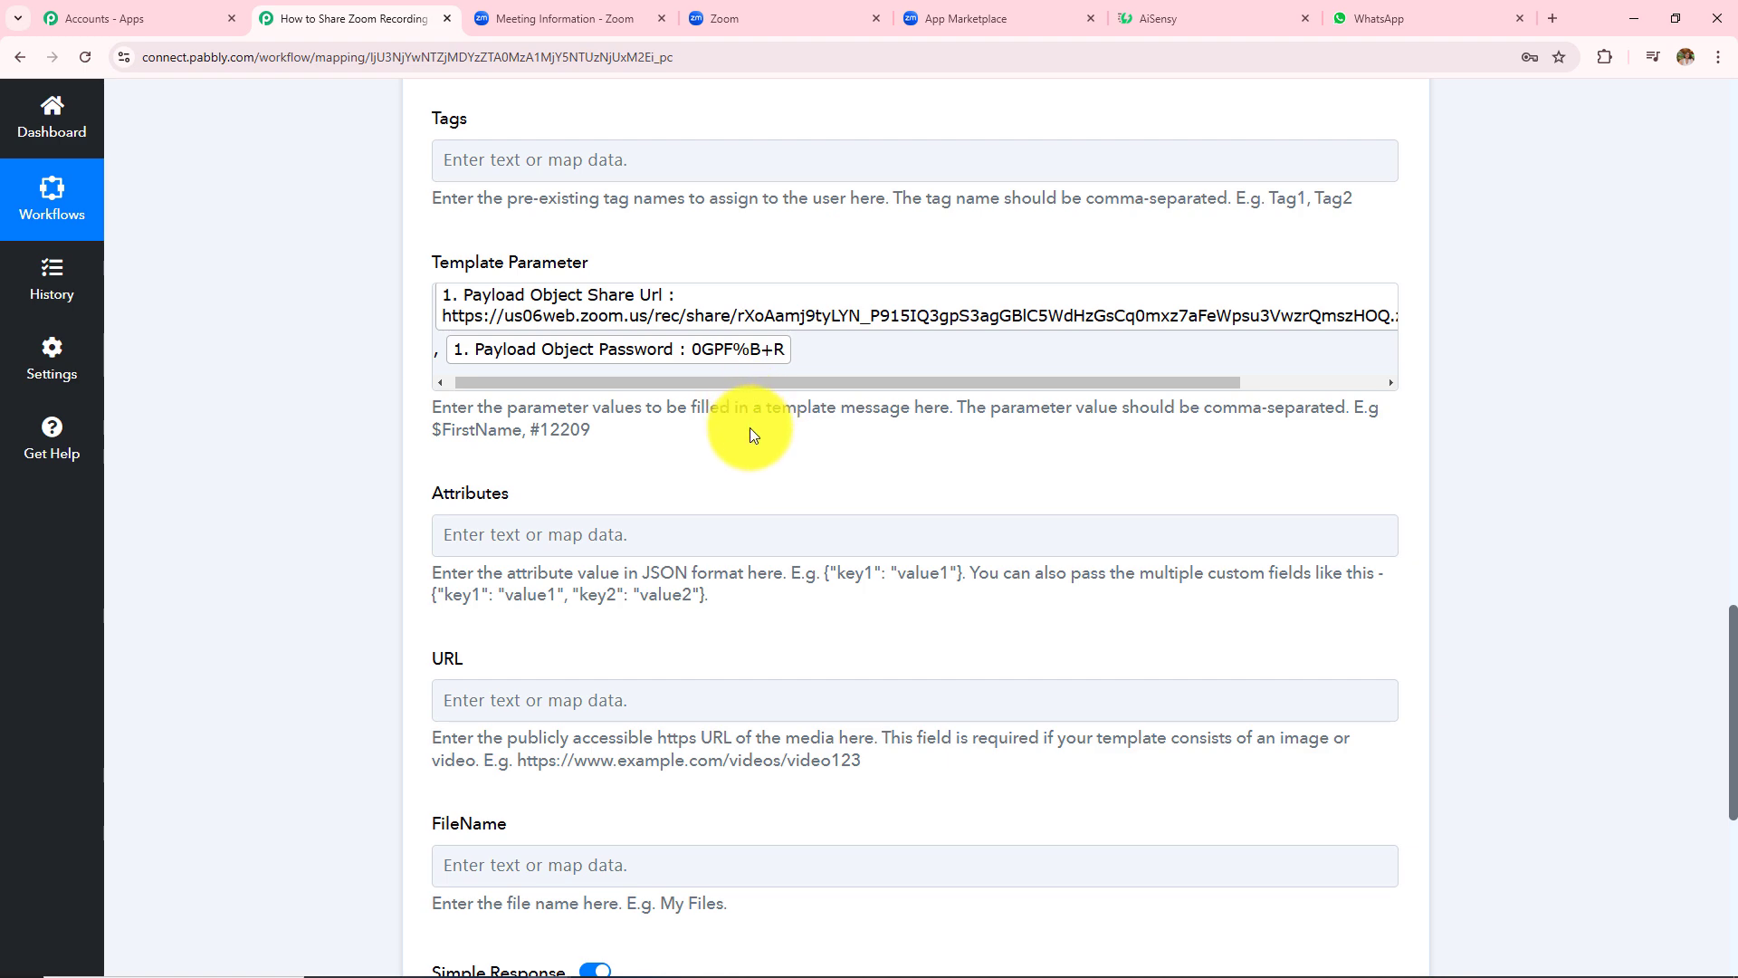
- Clear the mapped value from the Mobile Number field
{"action": "scroll", "coordinate": [750, 428], "scroll_direction": "up", "scroll_amount": 7}
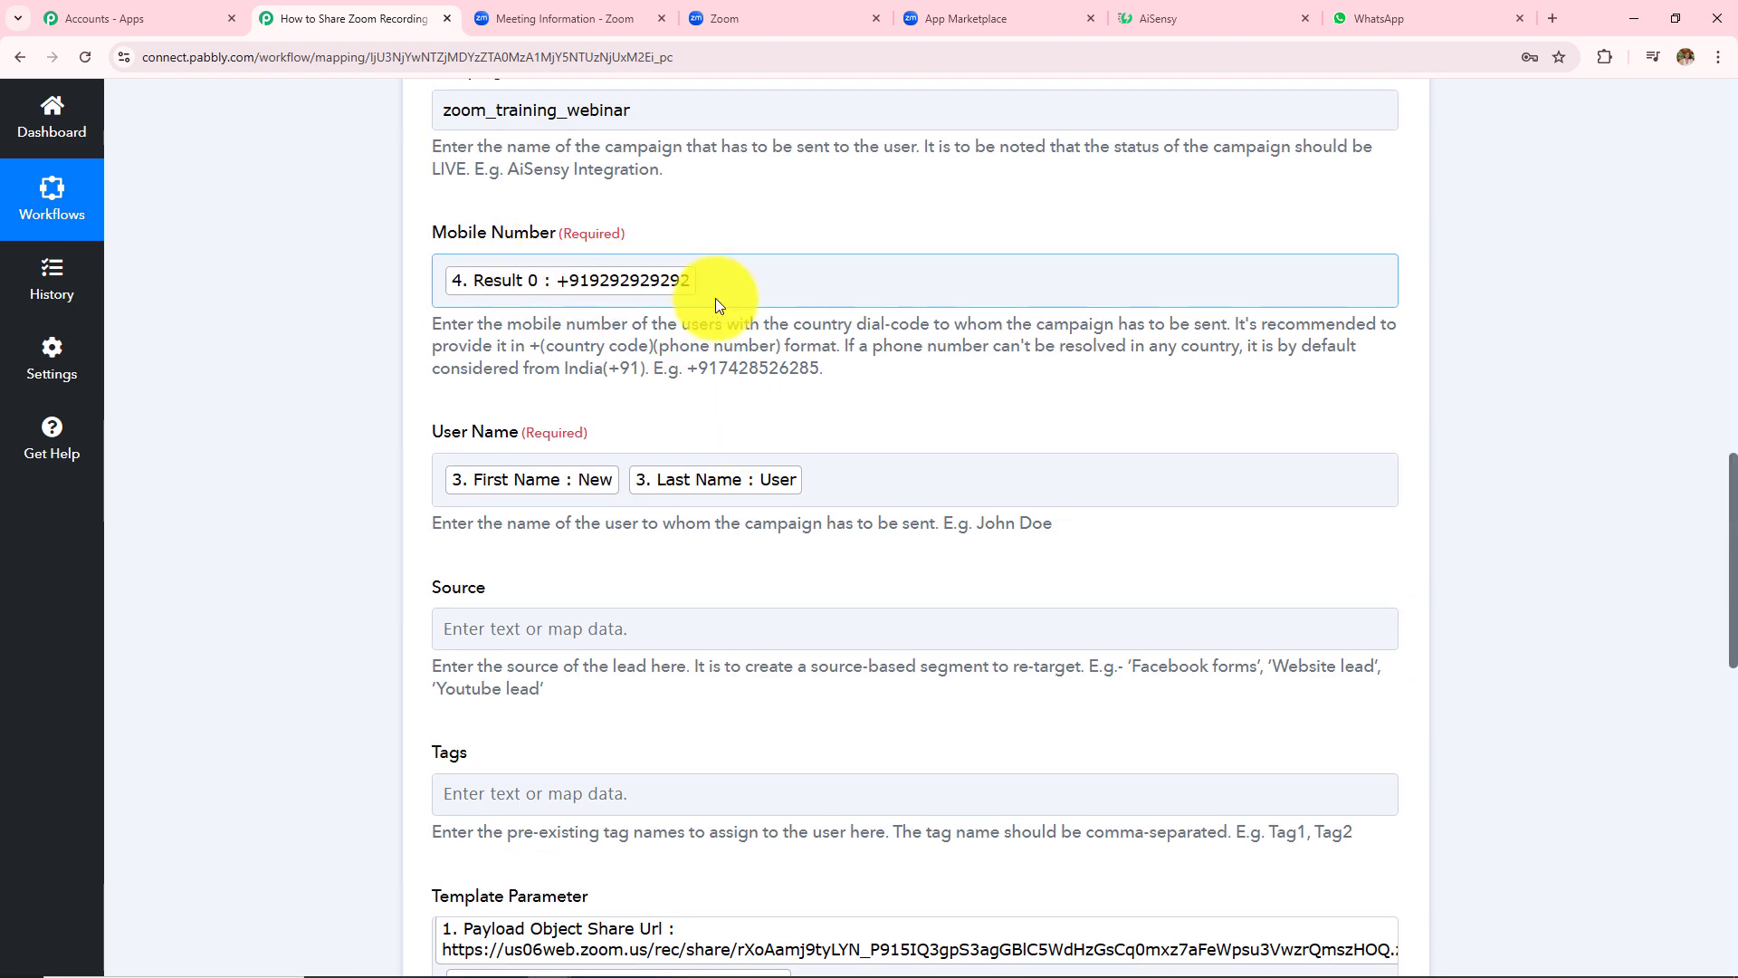
{"action": "left_click", "coordinate": [724, 281]}
{"action": "key", "text": "BackSpace"}
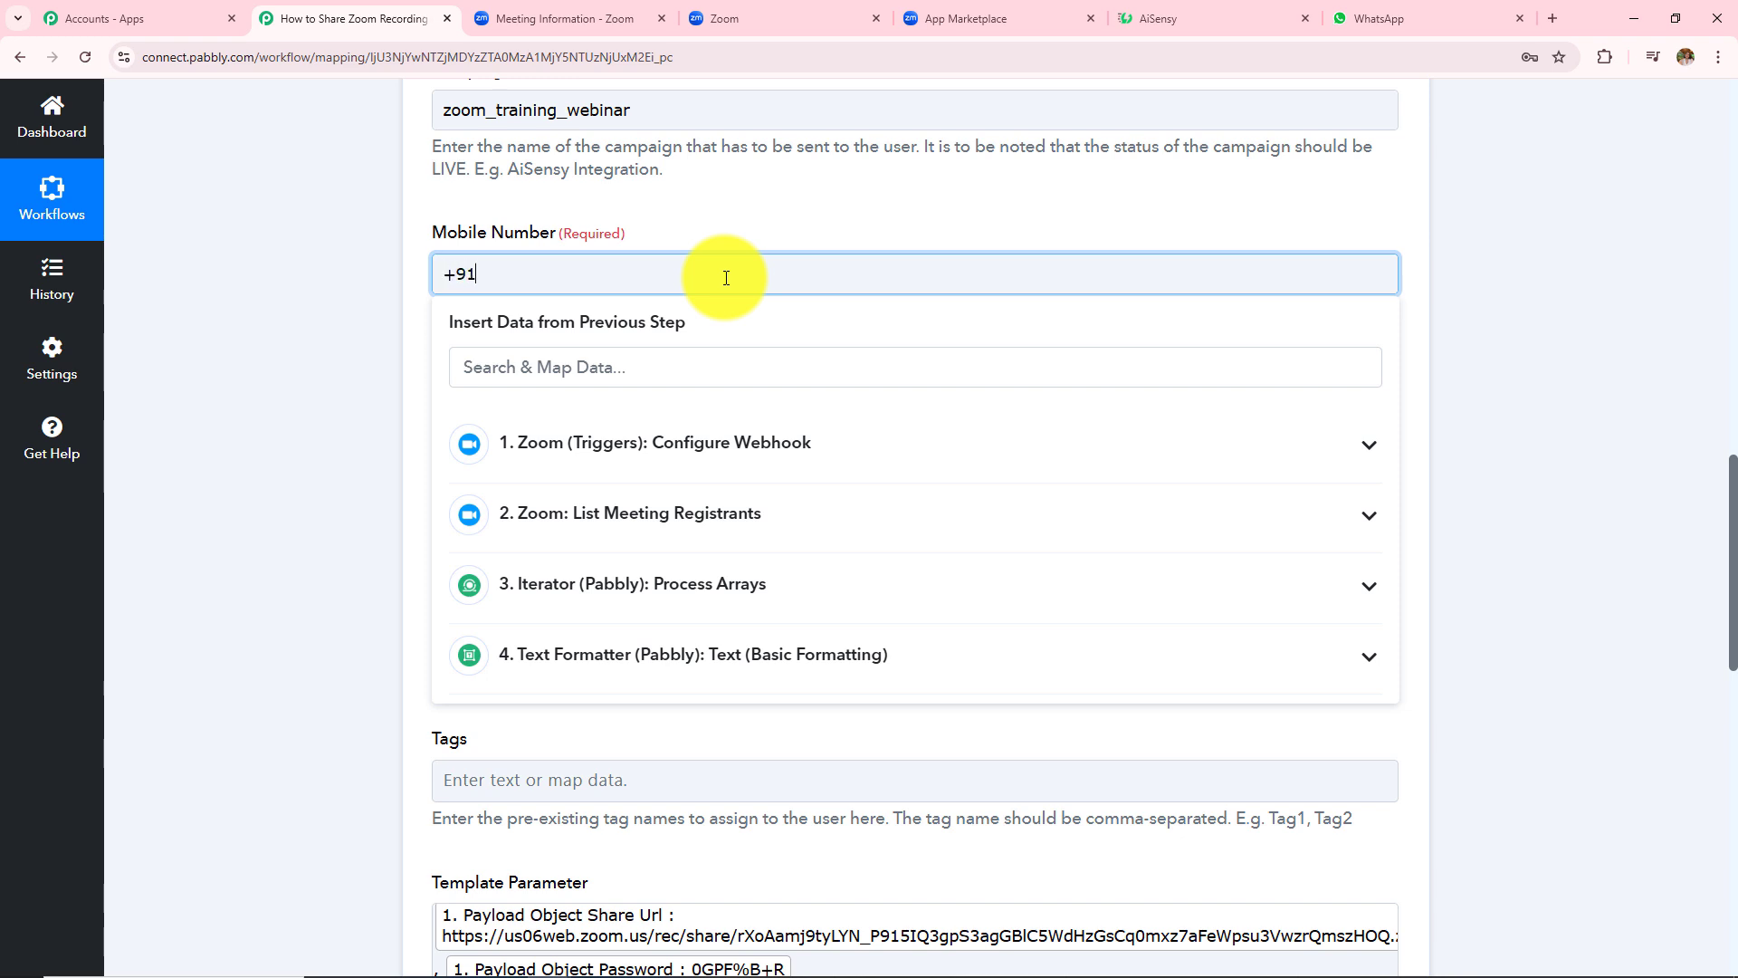
- Save and send a test request for the AiSensy step, confirming Success is true
{"action": "scroll", "coordinate": [726, 278], "scroll_direction": "down", "scroll_amount": 5}
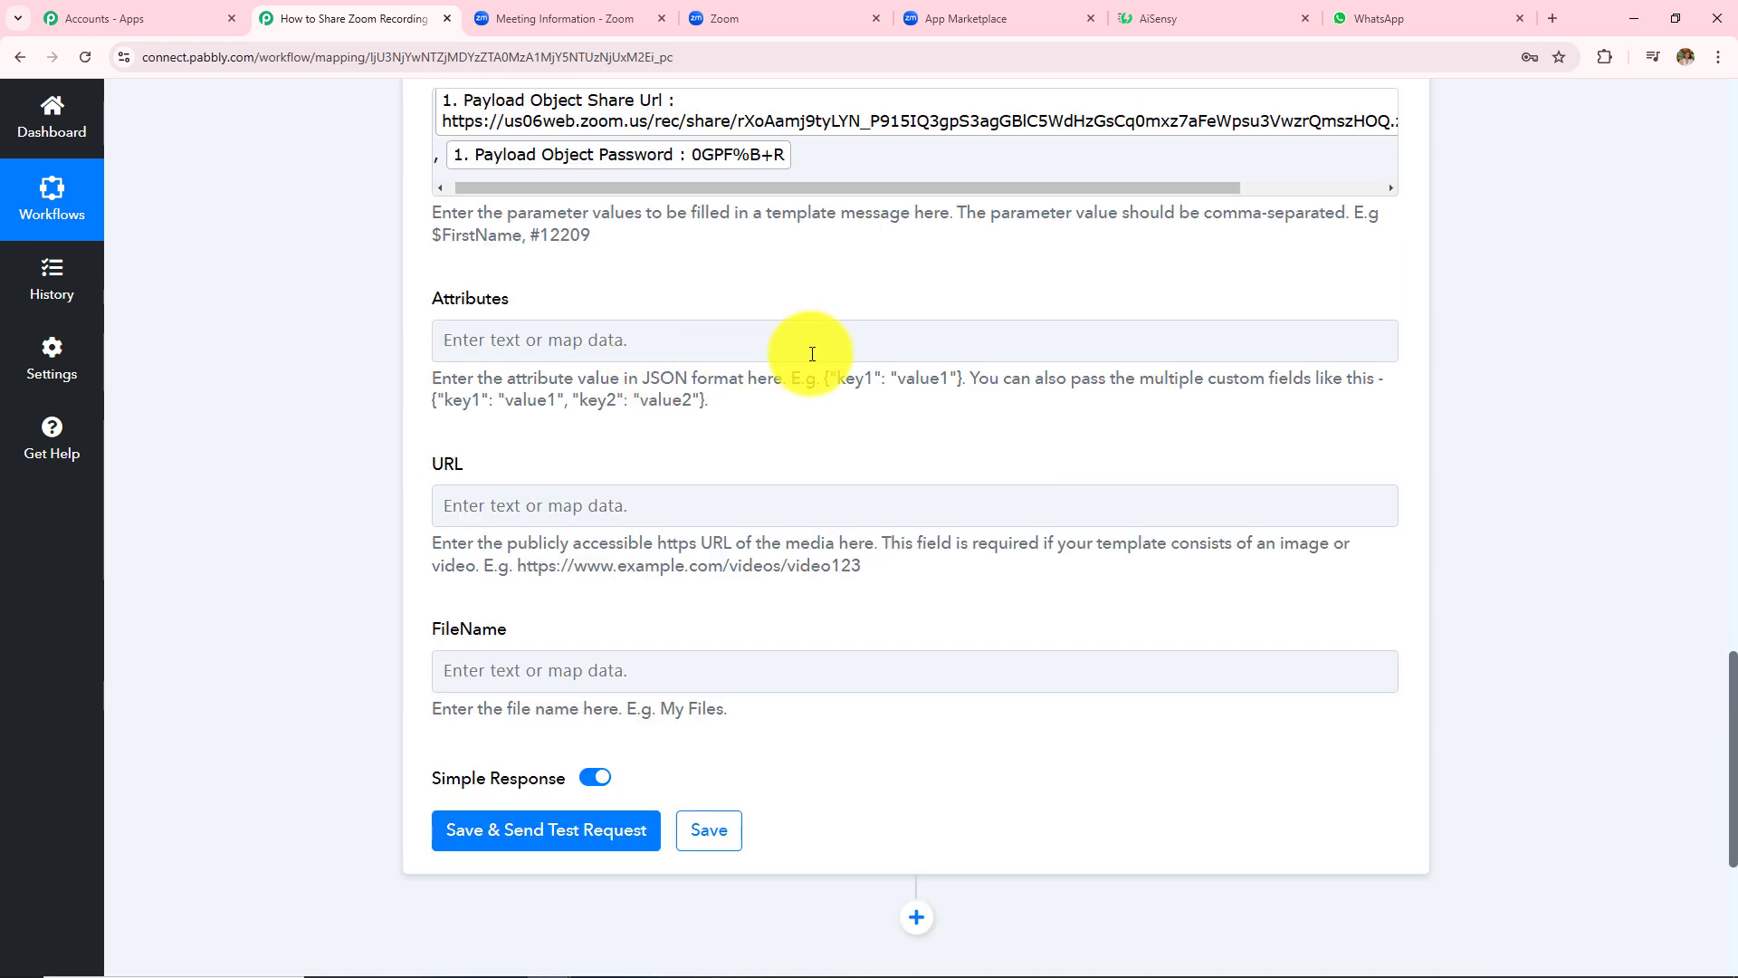
{"action": "scroll", "coordinate": [691, 464], "scroll_direction": "down", "scroll_amount": 2}
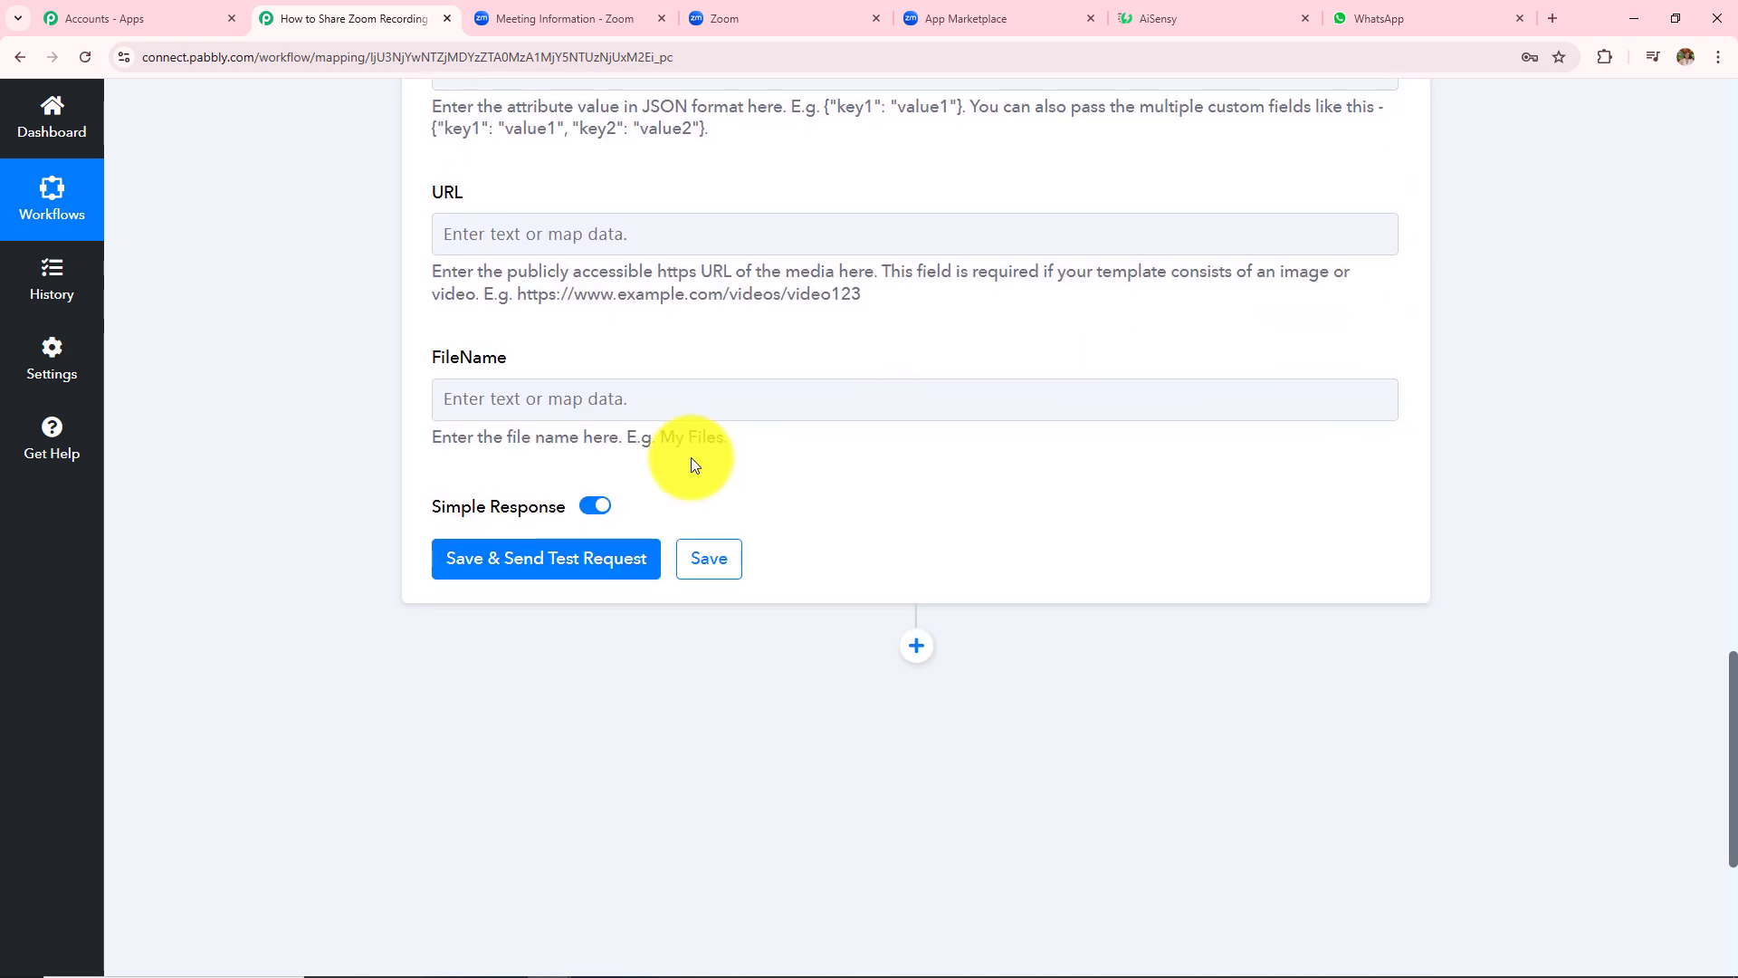
{"action": "left_click", "coordinate": [521, 566]}
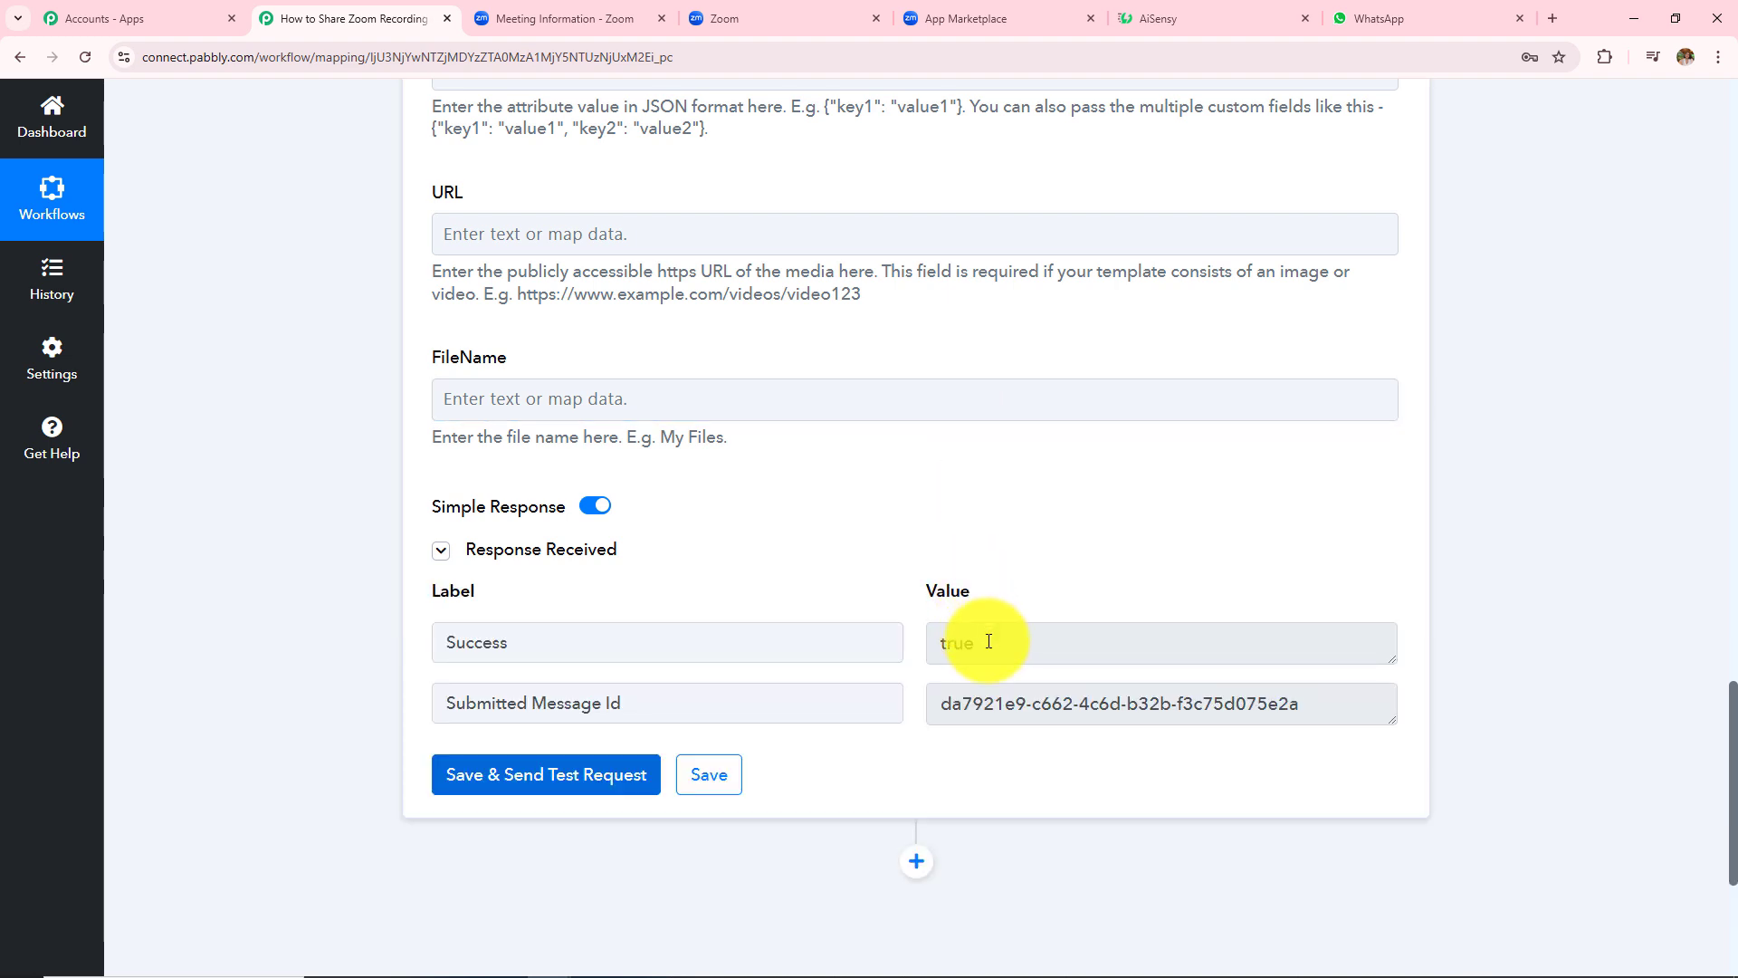
{"action": "double_click", "coordinate": [958, 644]}
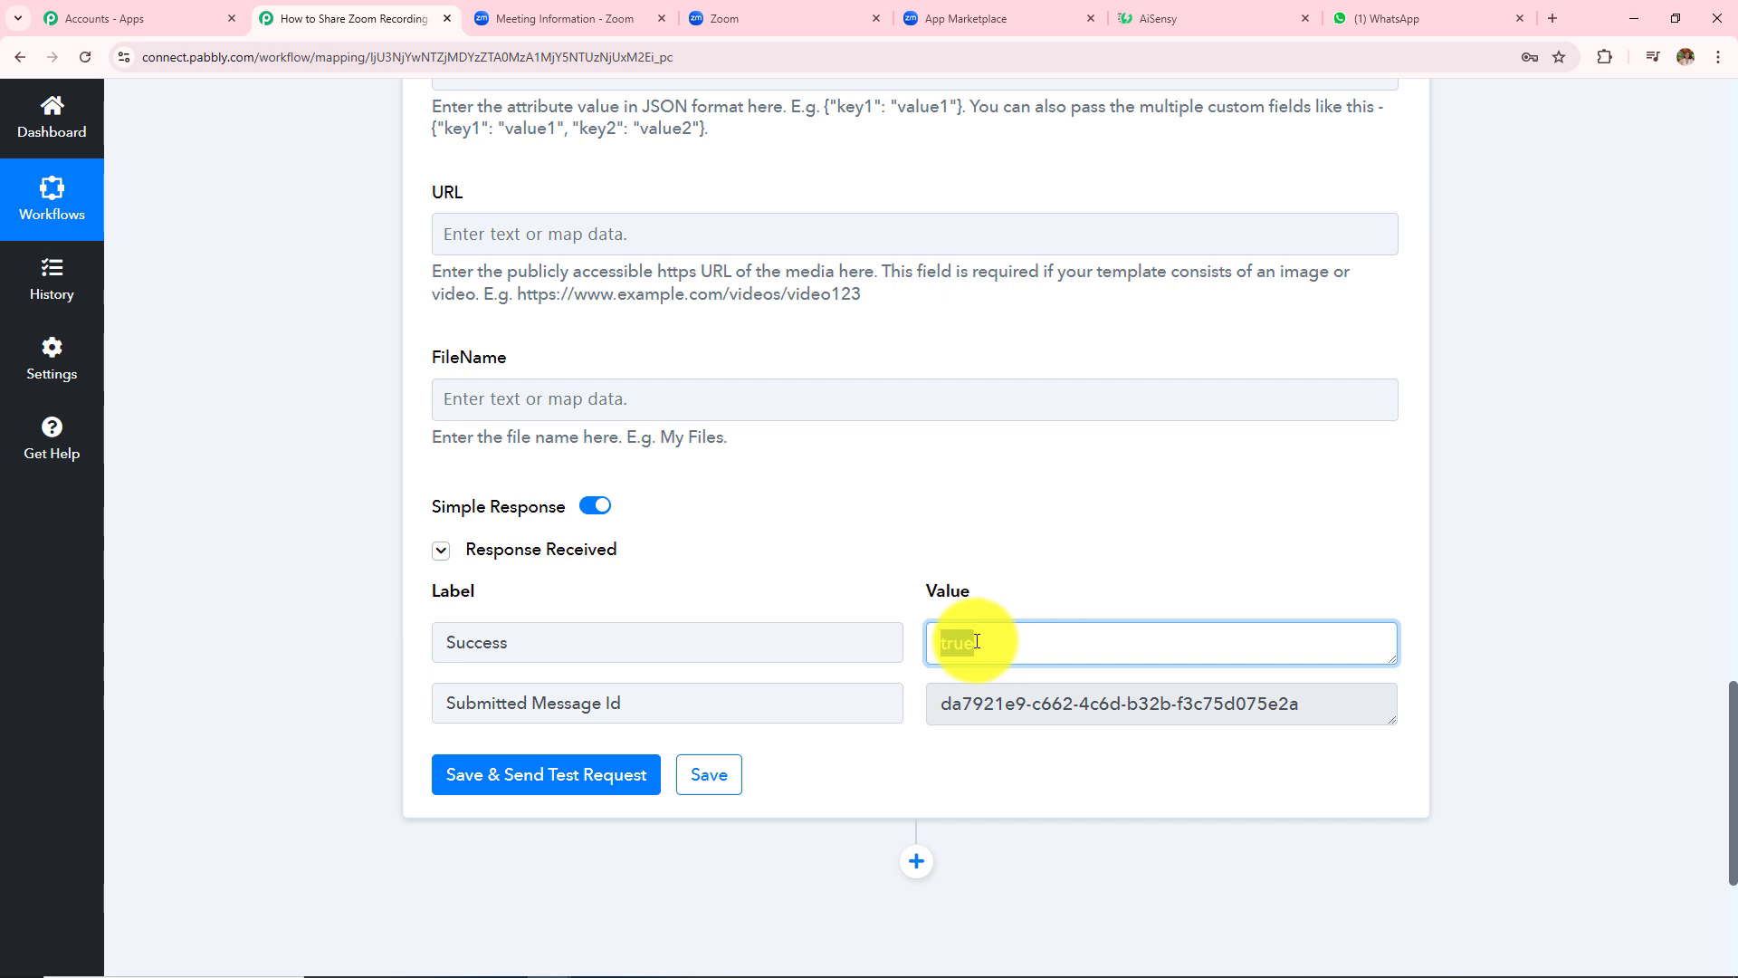
{"action": "left_click", "coordinate": [1394, 20]}
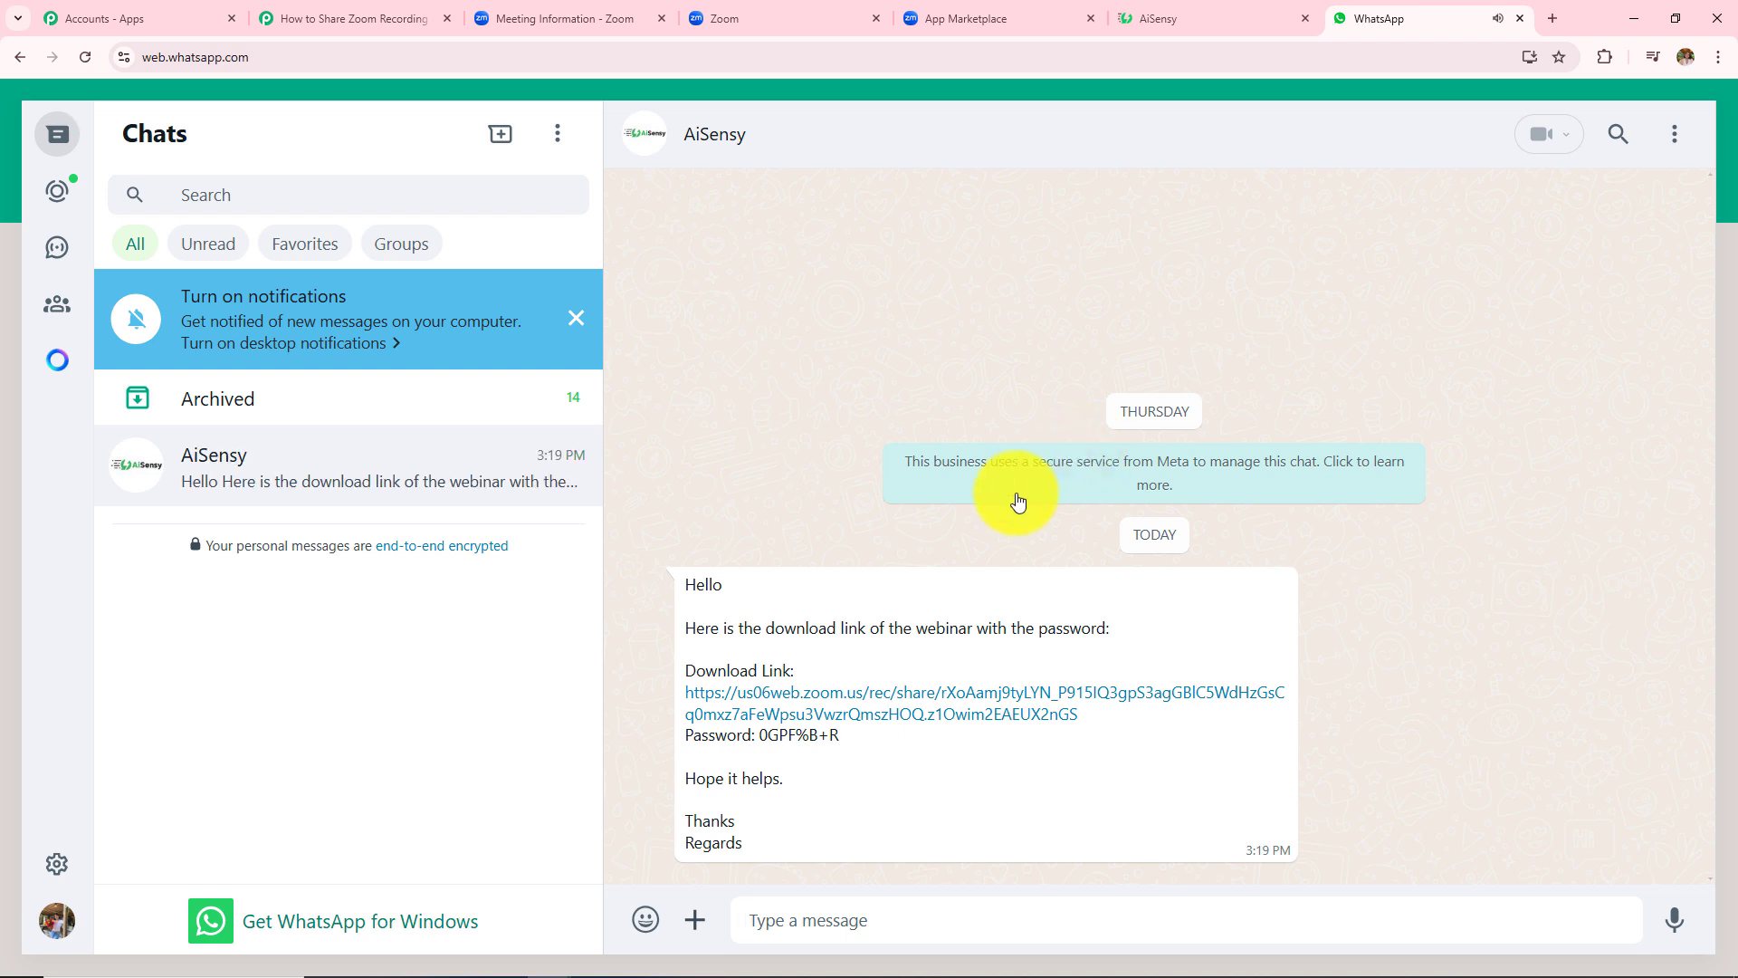
{"action": "left_click_drag", "start_coordinate": [681, 584], "coordinate": [905, 842]}
{"action": "left_click", "coordinate": [791, 402]}
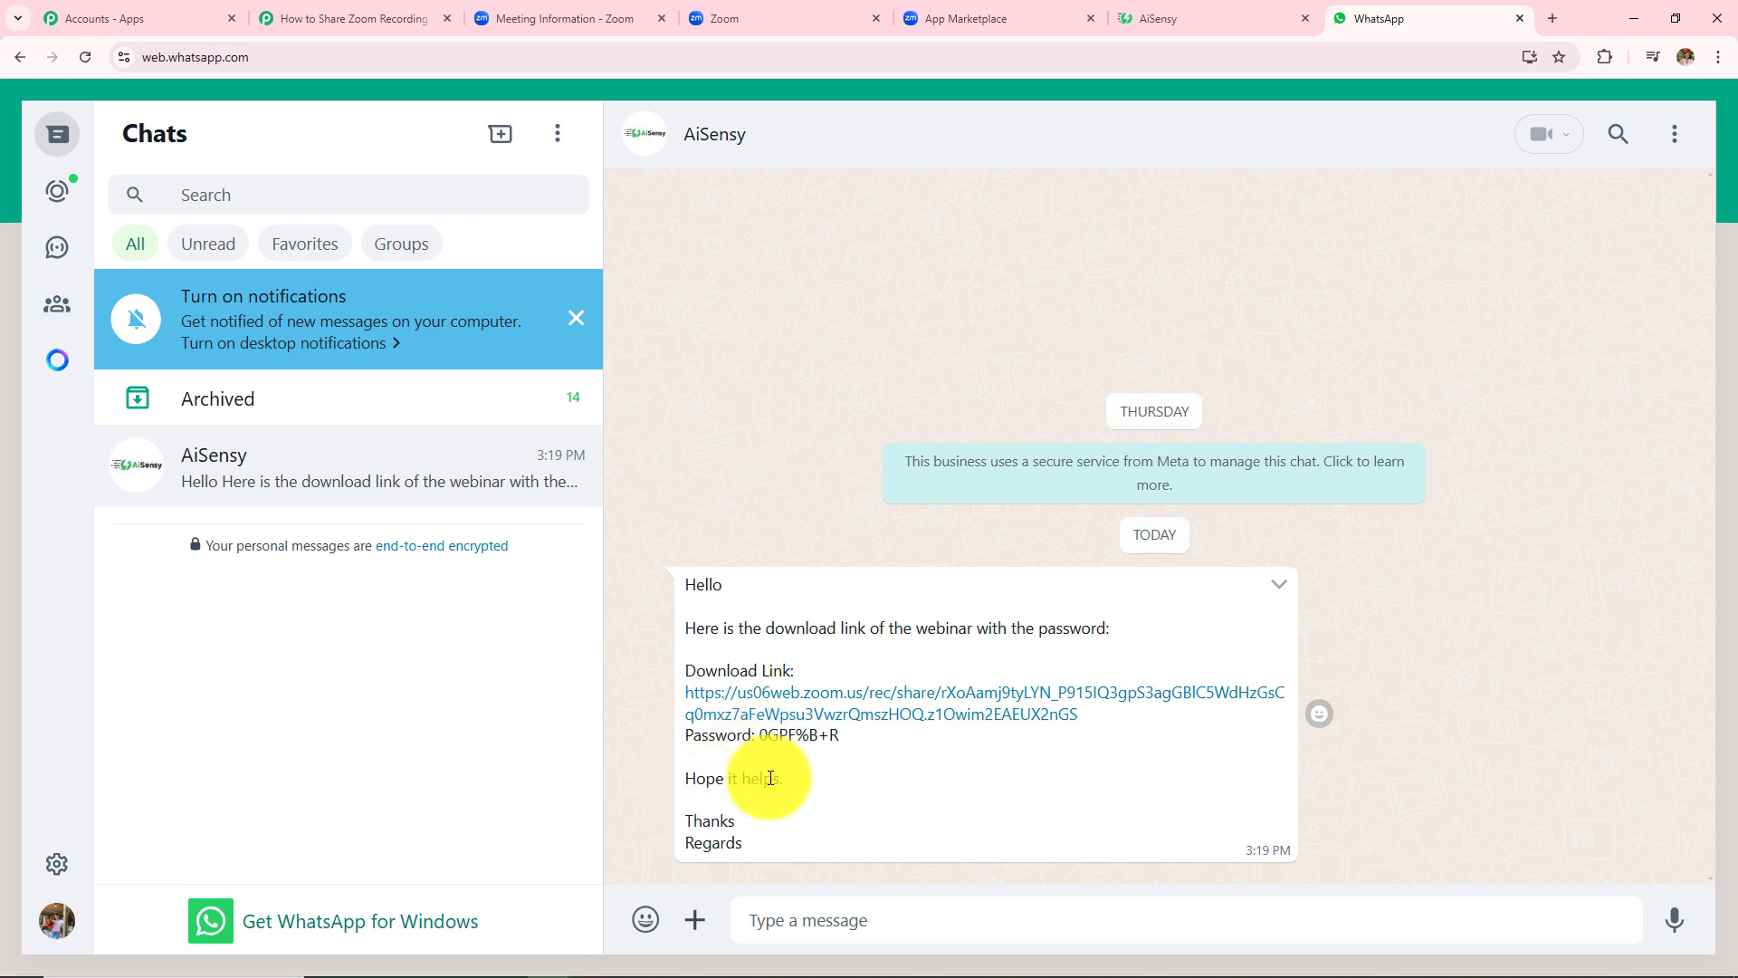
- Open the WhatsApp message's download link and play, then pause, the Zoom recording
{"action": "left_click", "coordinate": [900, 711]}
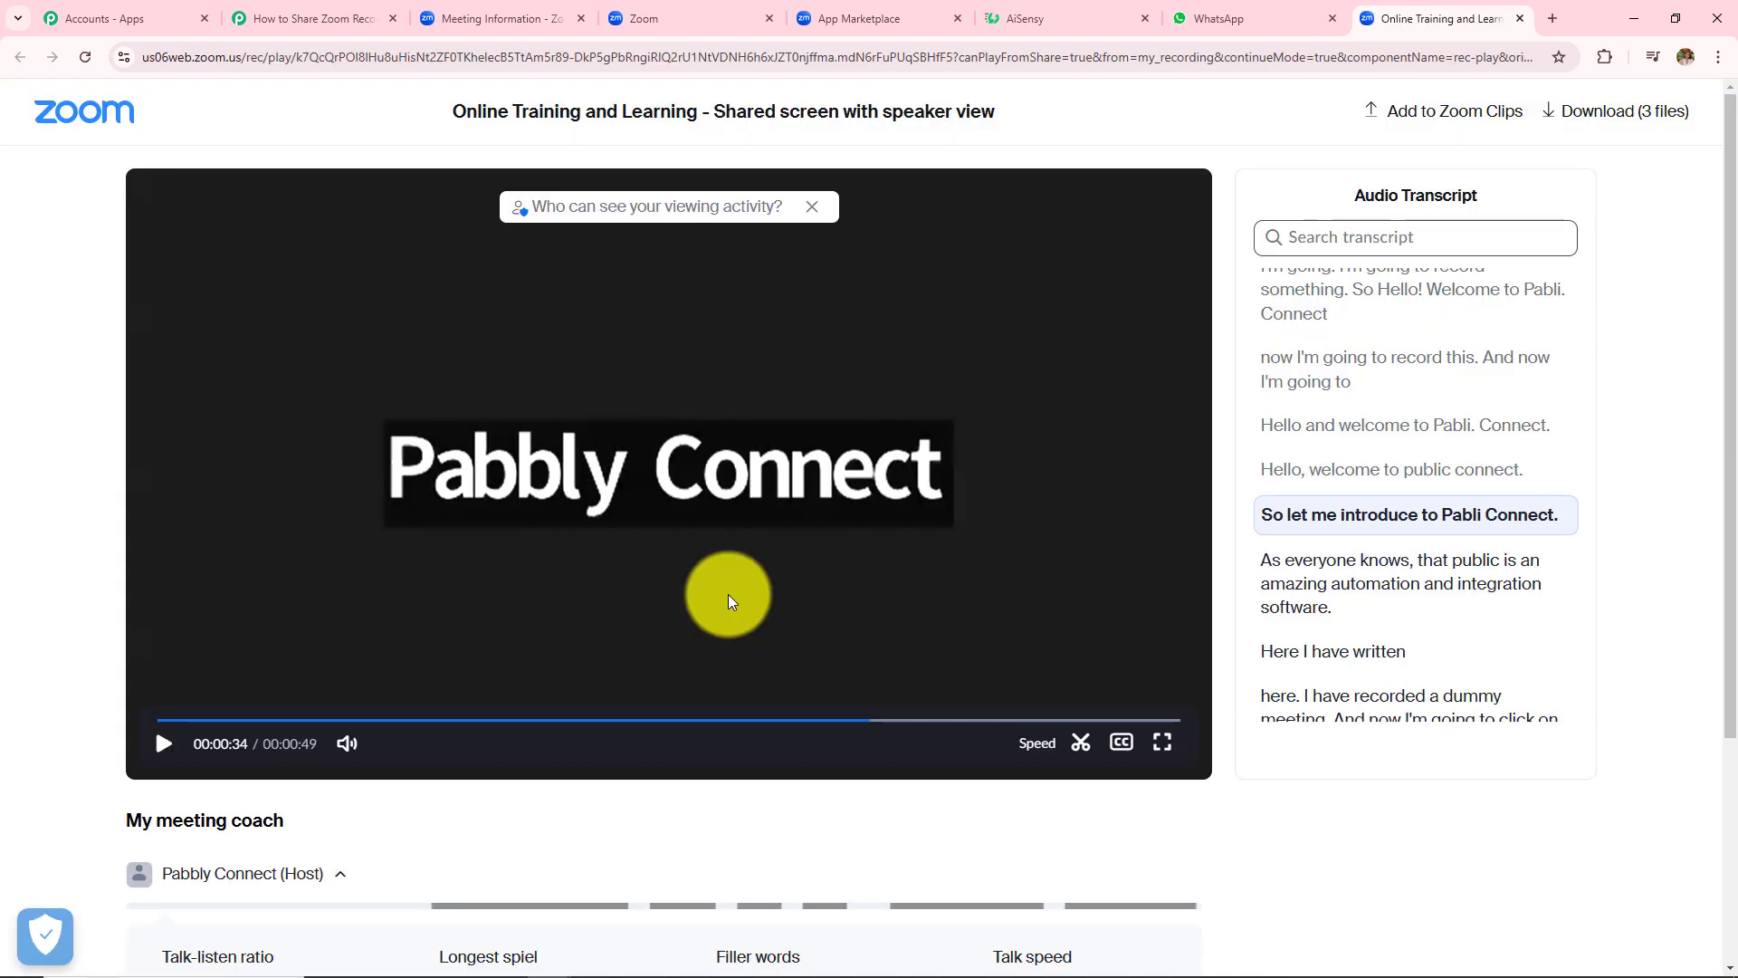
{"action": "left_click", "coordinate": [164, 745]}
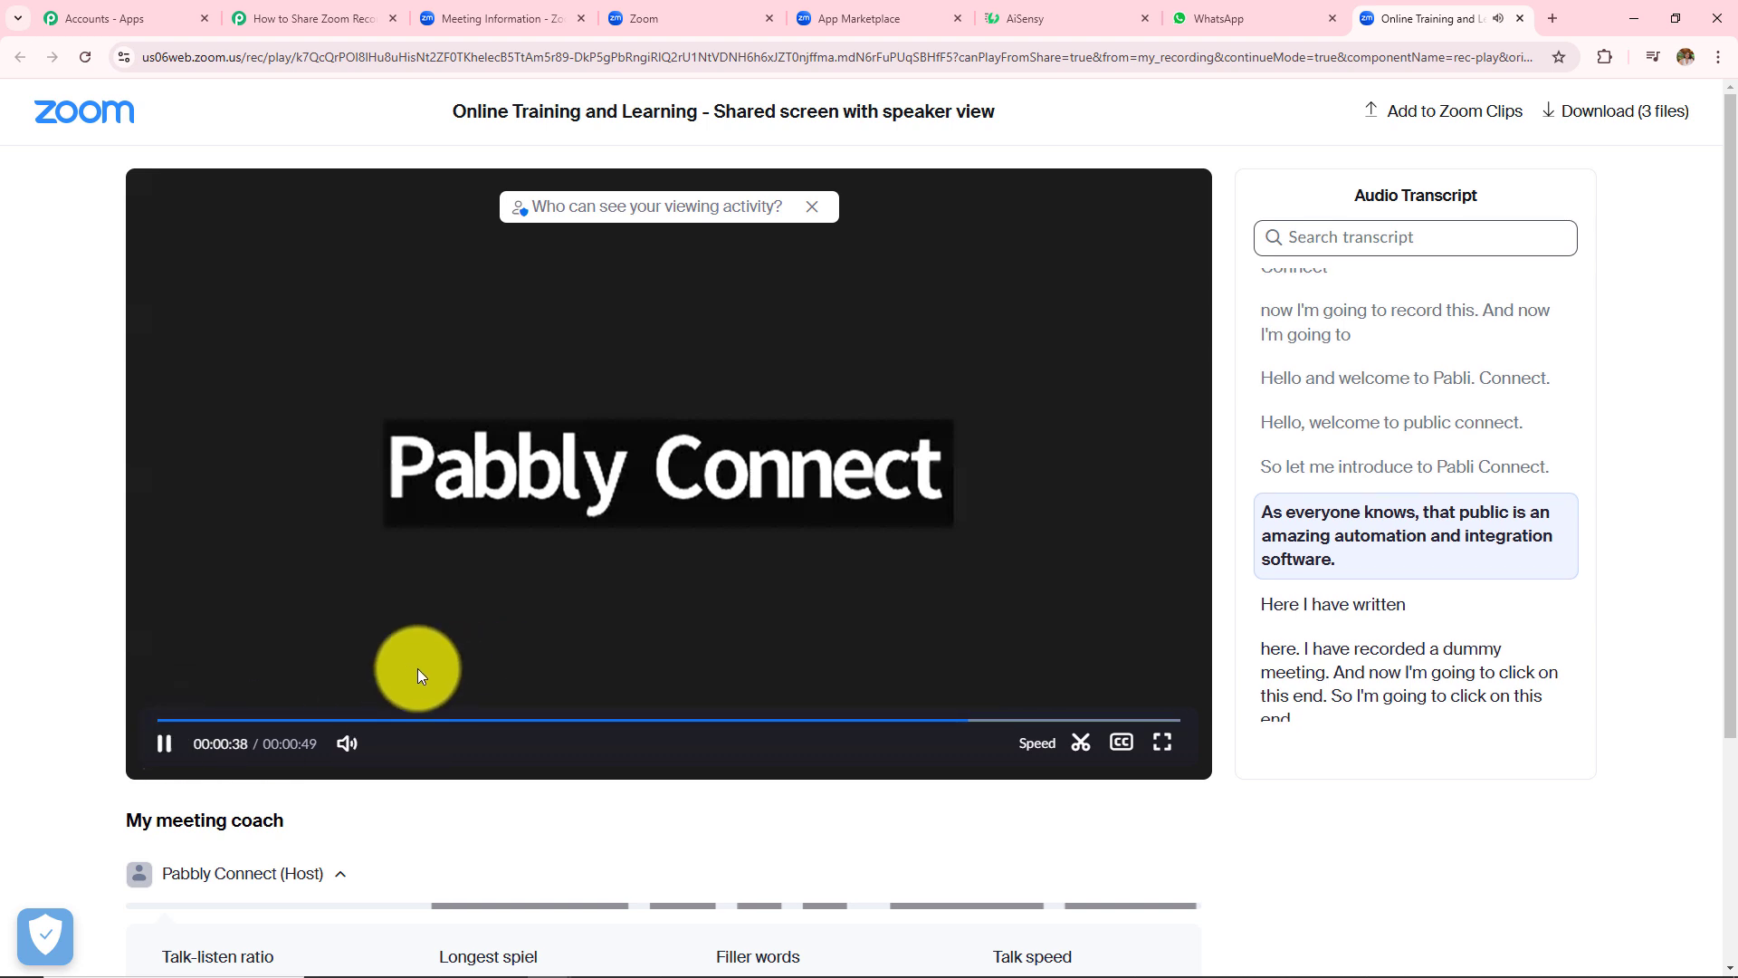
{"action": "left_click", "coordinate": [163, 743]}
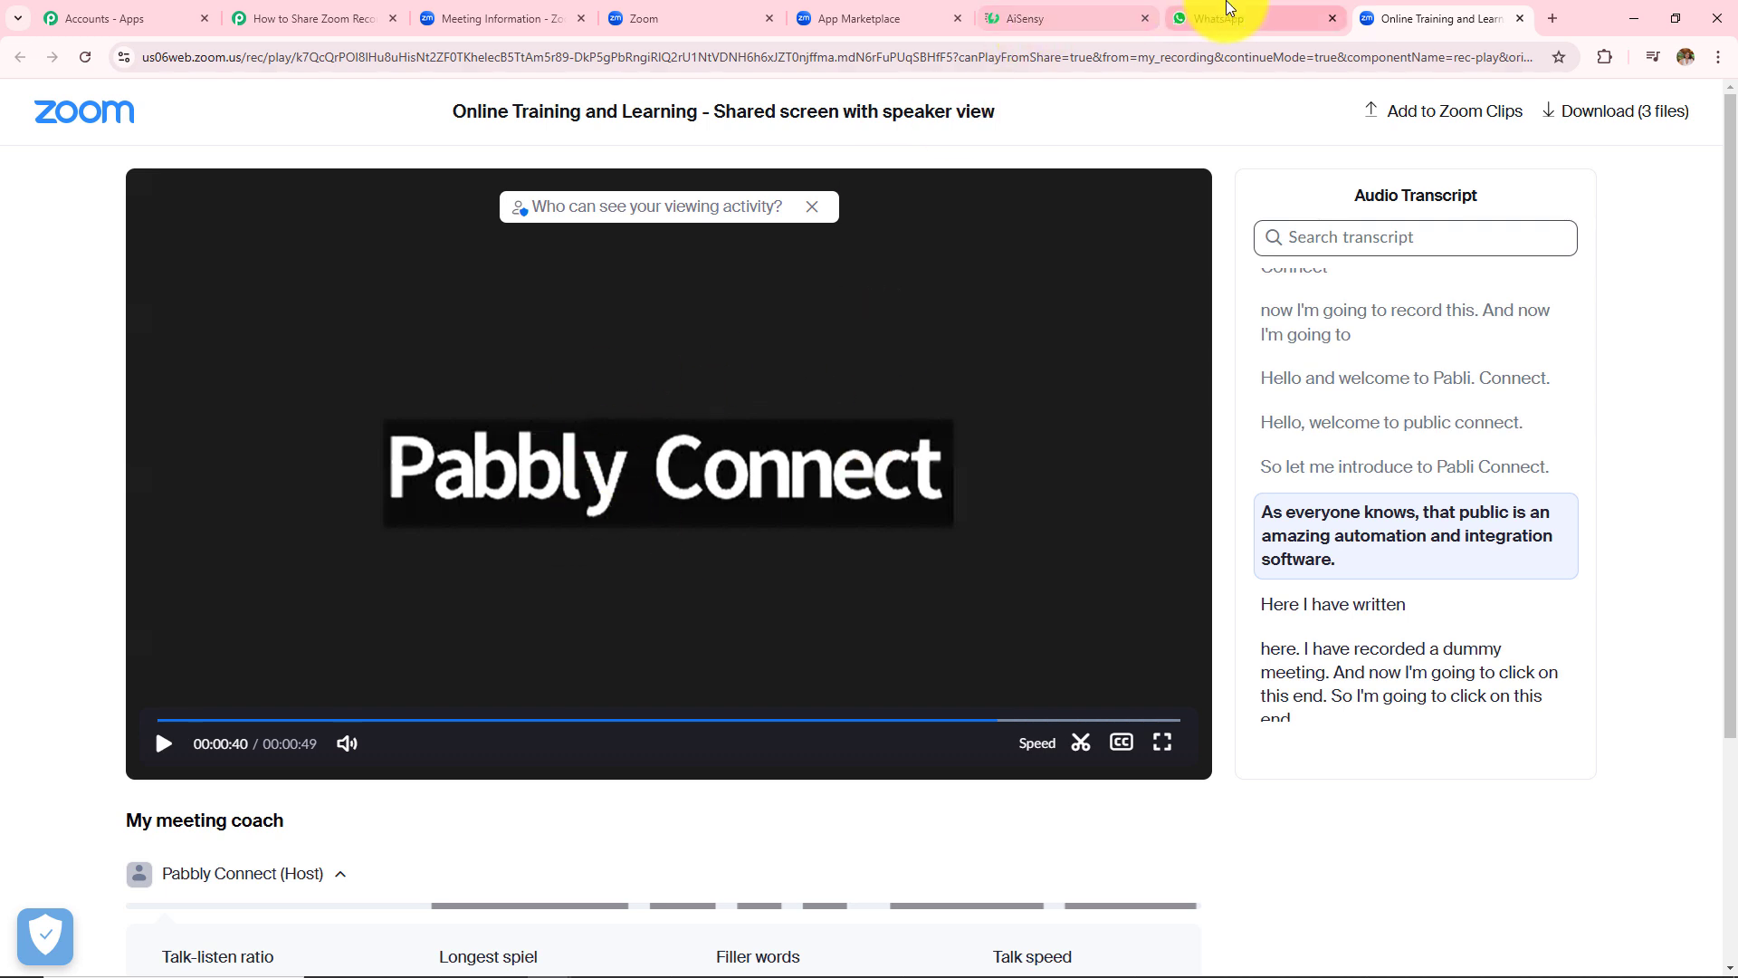
{"action": "left_click", "coordinate": [1227, 10]}
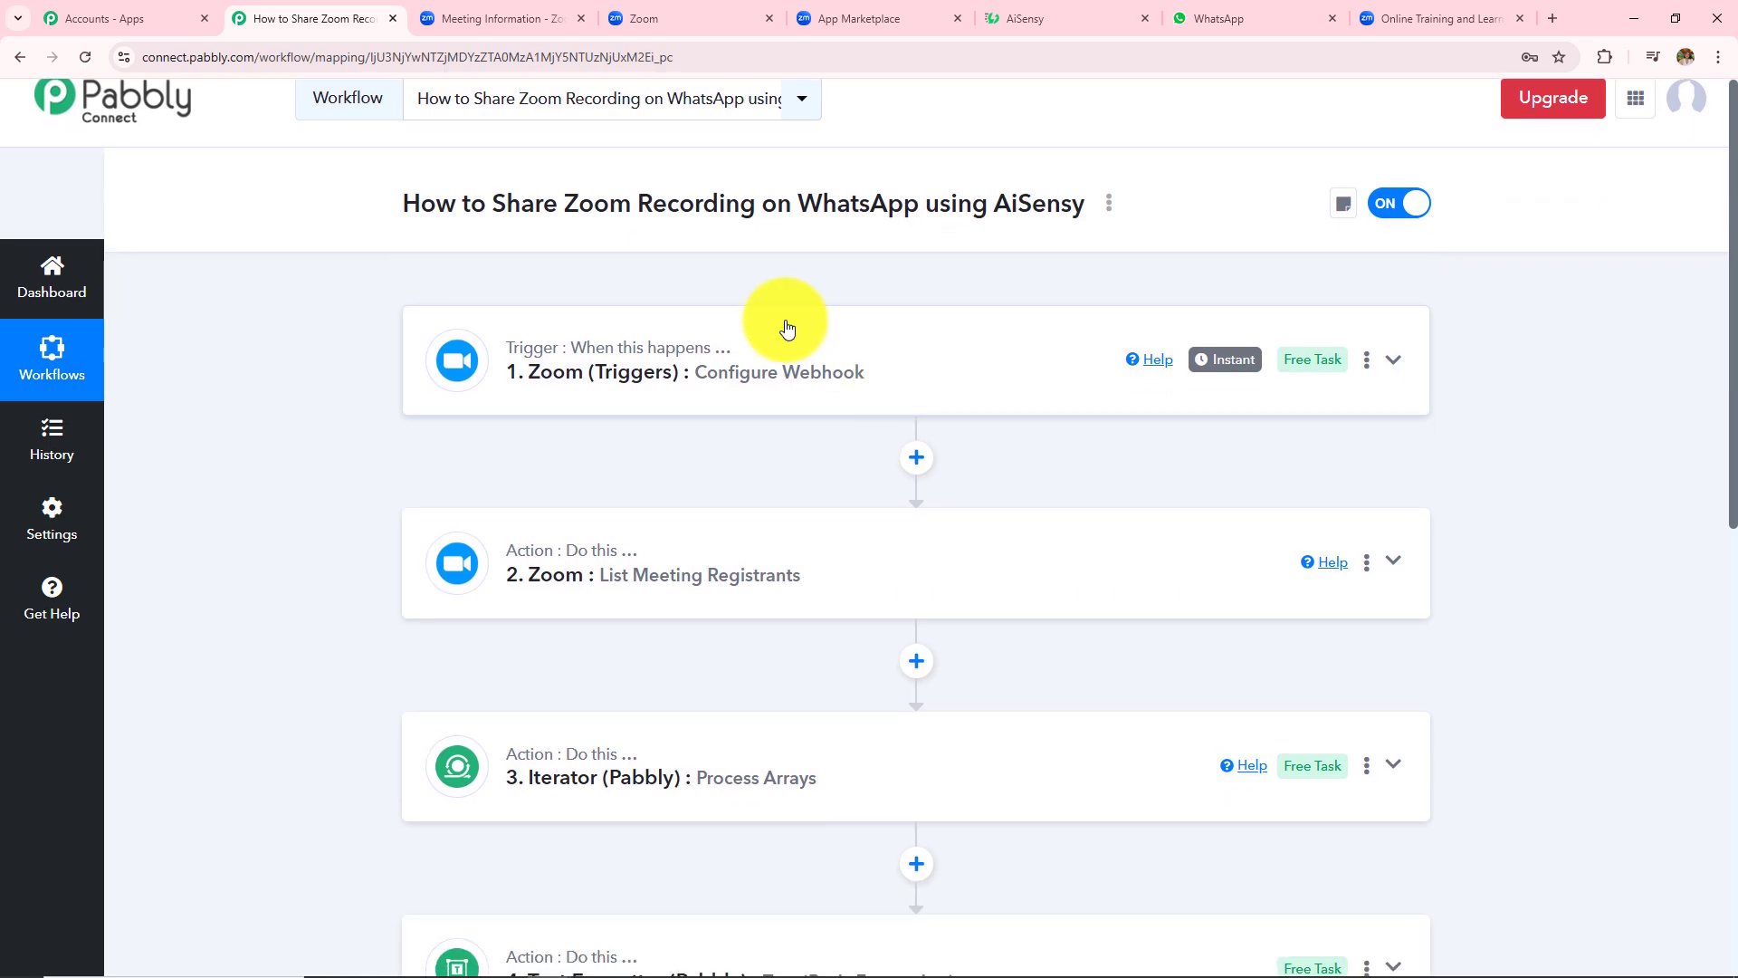
- Expand the Zoom trigger step and scroll through the workflow's action steps
{"action": "left_click", "coordinate": [736, 362]}
{"action": "scroll", "coordinate": [784, 441], "scroll_direction": "down", "scroll_amount": 4}
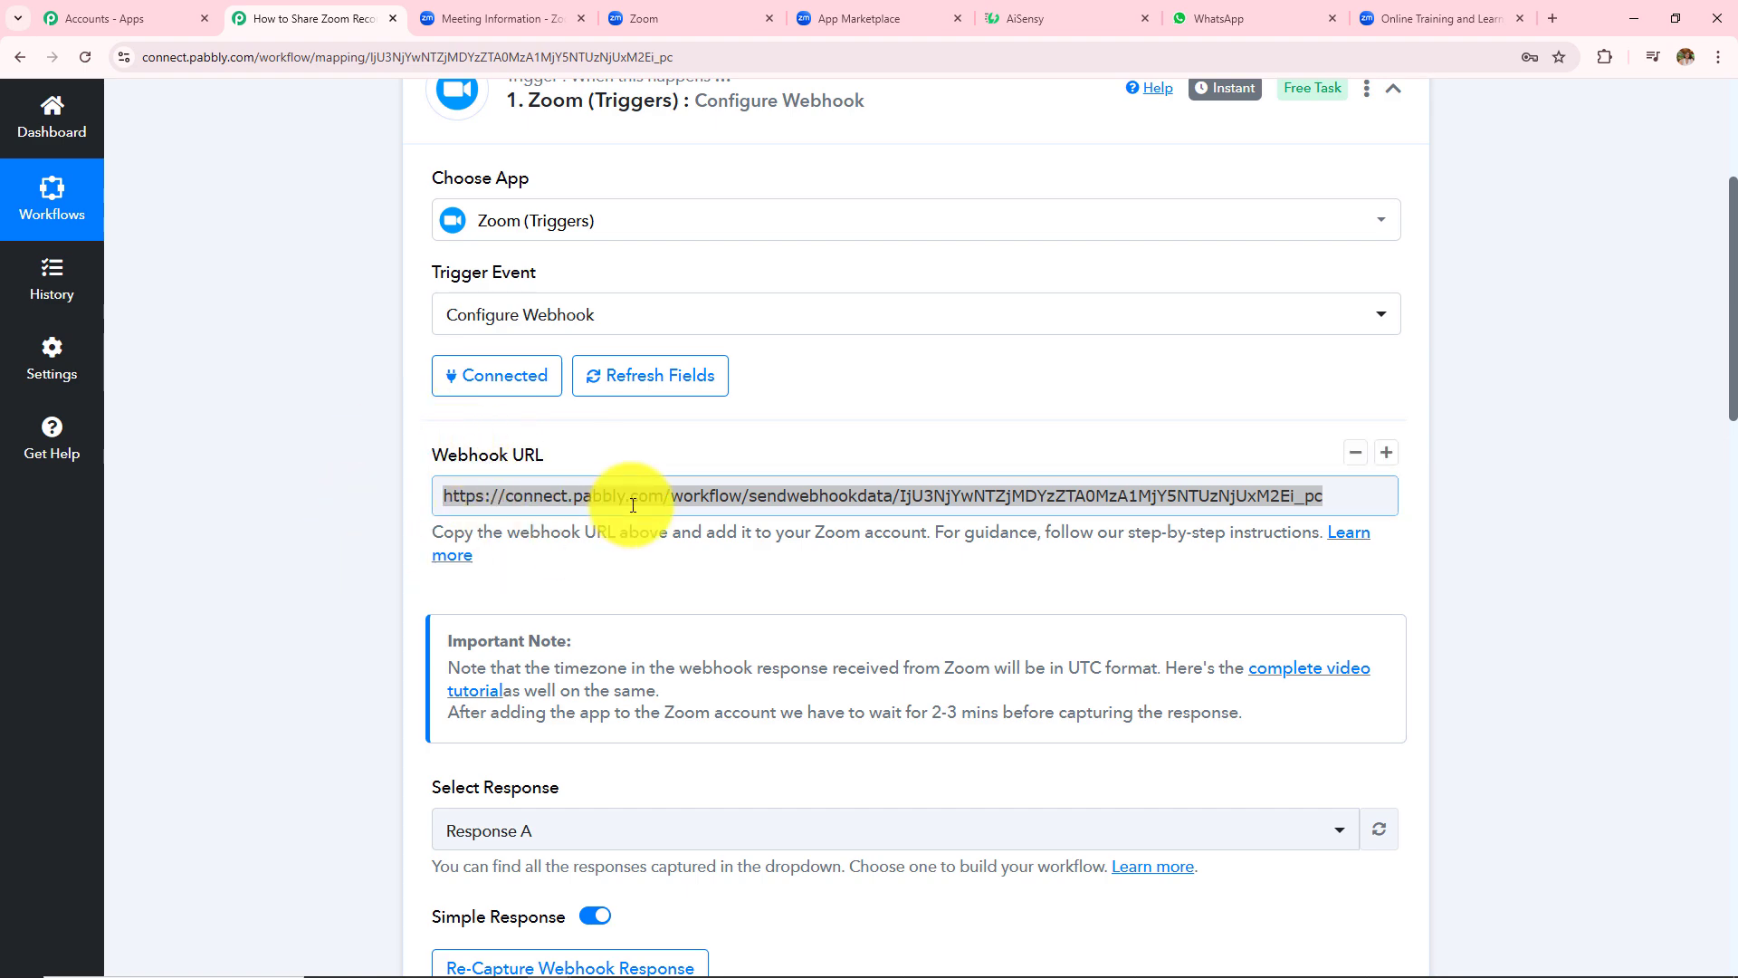
{"action": "scroll", "coordinate": [1024, 342], "scroll_direction": "down", "scroll_amount": 6}
{"action": "scroll", "coordinate": [1025, 343], "scroll_direction": "down", "scroll_amount": 2}
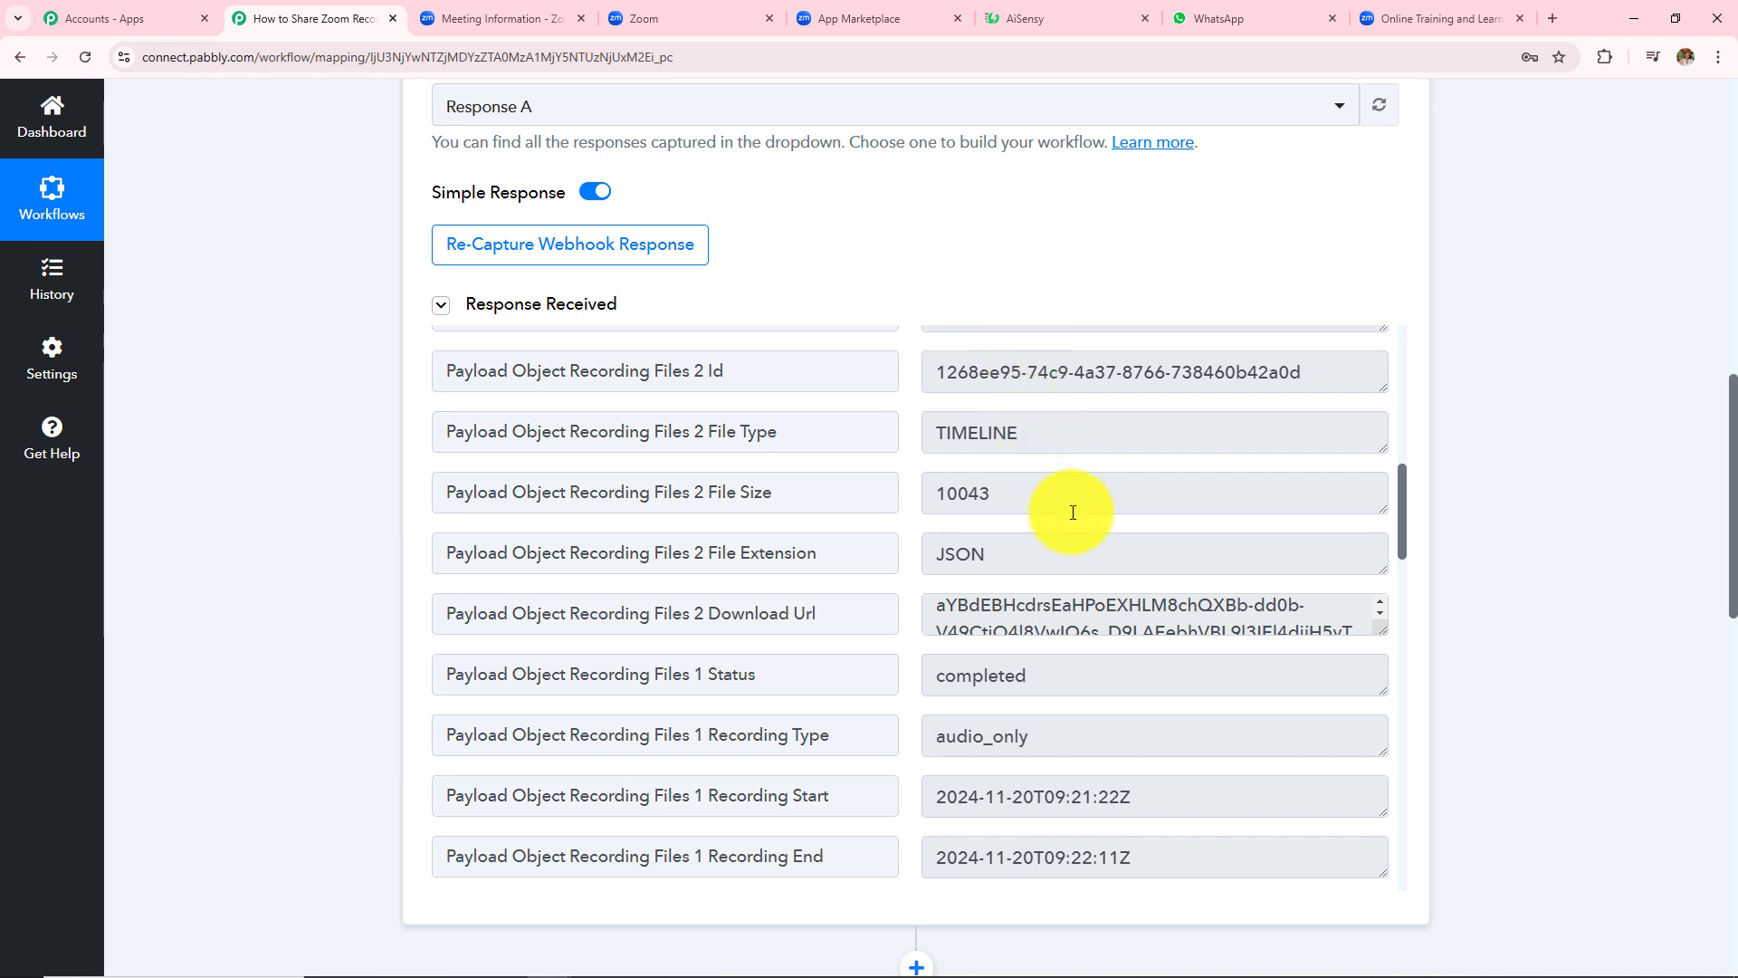
{"action": "scroll", "coordinate": [1073, 513], "scroll_direction": "down", "scroll_amount": 11}
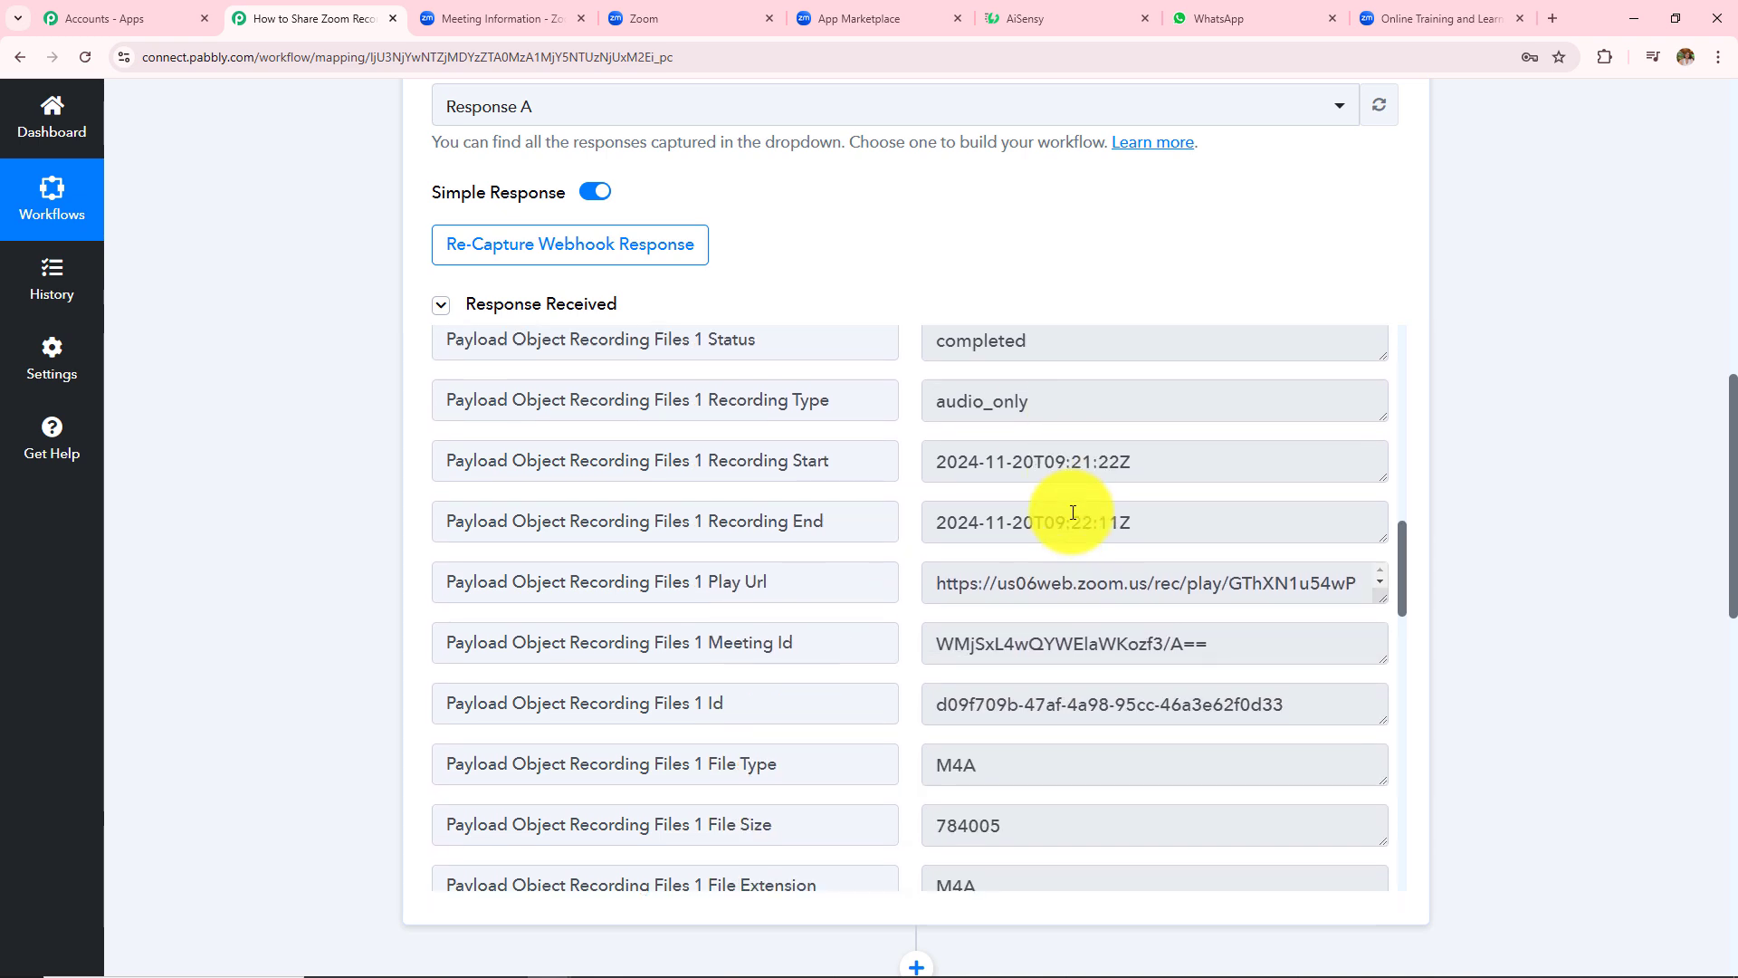
{"action": "scroll", "coordinate": [1074, 513], "scroll_direction": "down", "scroll_amount": 8}
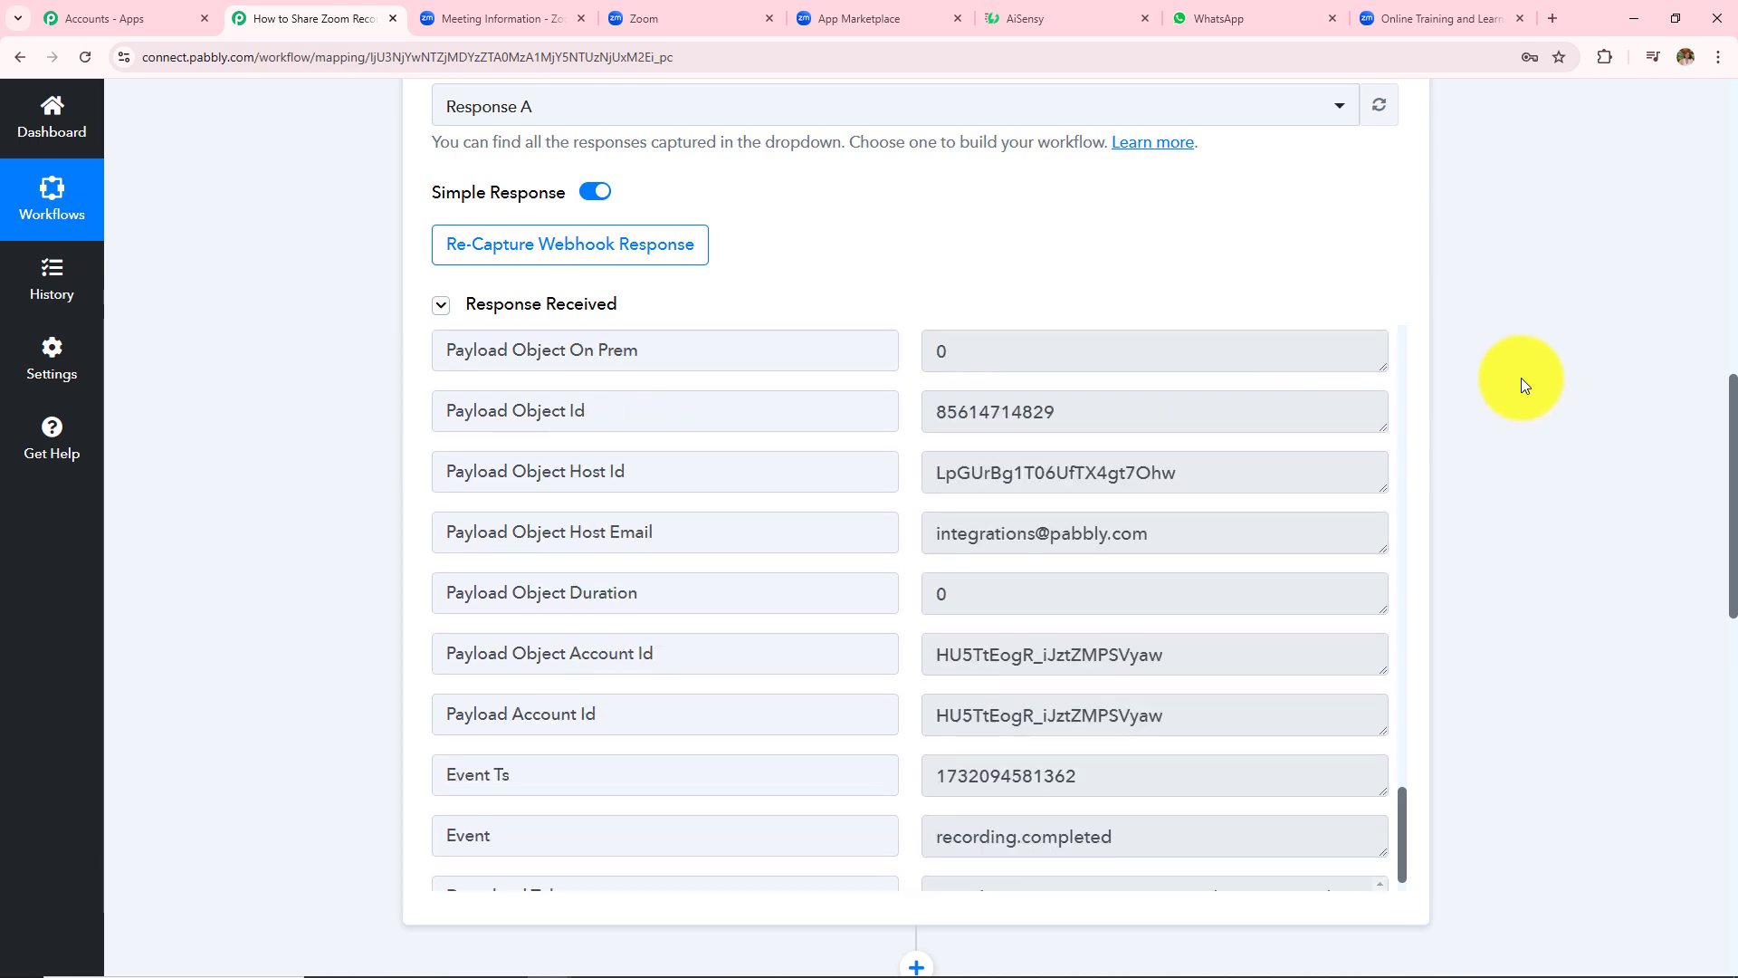
{"action": "scroll", "coordinate": [1524, 388], "scroll_direction": "down", "scroll_amount": 8}
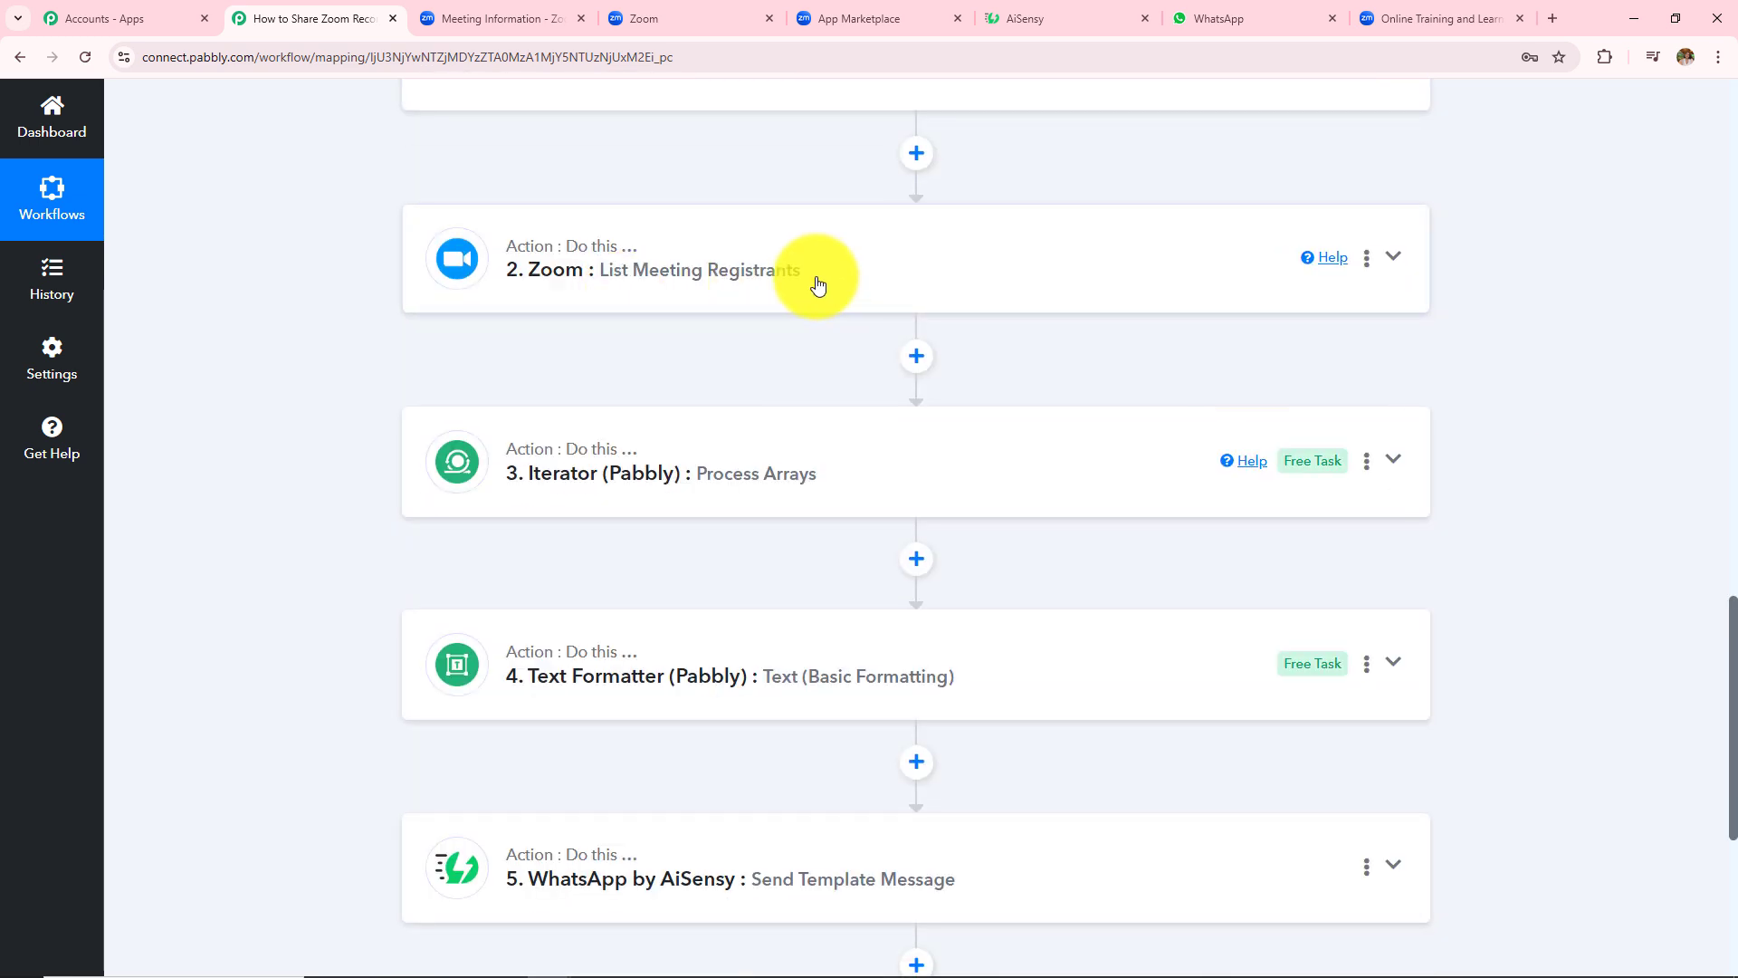
- Show List Meeting Registrants' response and enlarge the Registrants array holding 2 records
{"action": "left_click", "coordinate": [888, 288]}
{"action": "scroll", "coordinate": [888, 291], "scroll_direction": "down", "scroll_amount": 5}
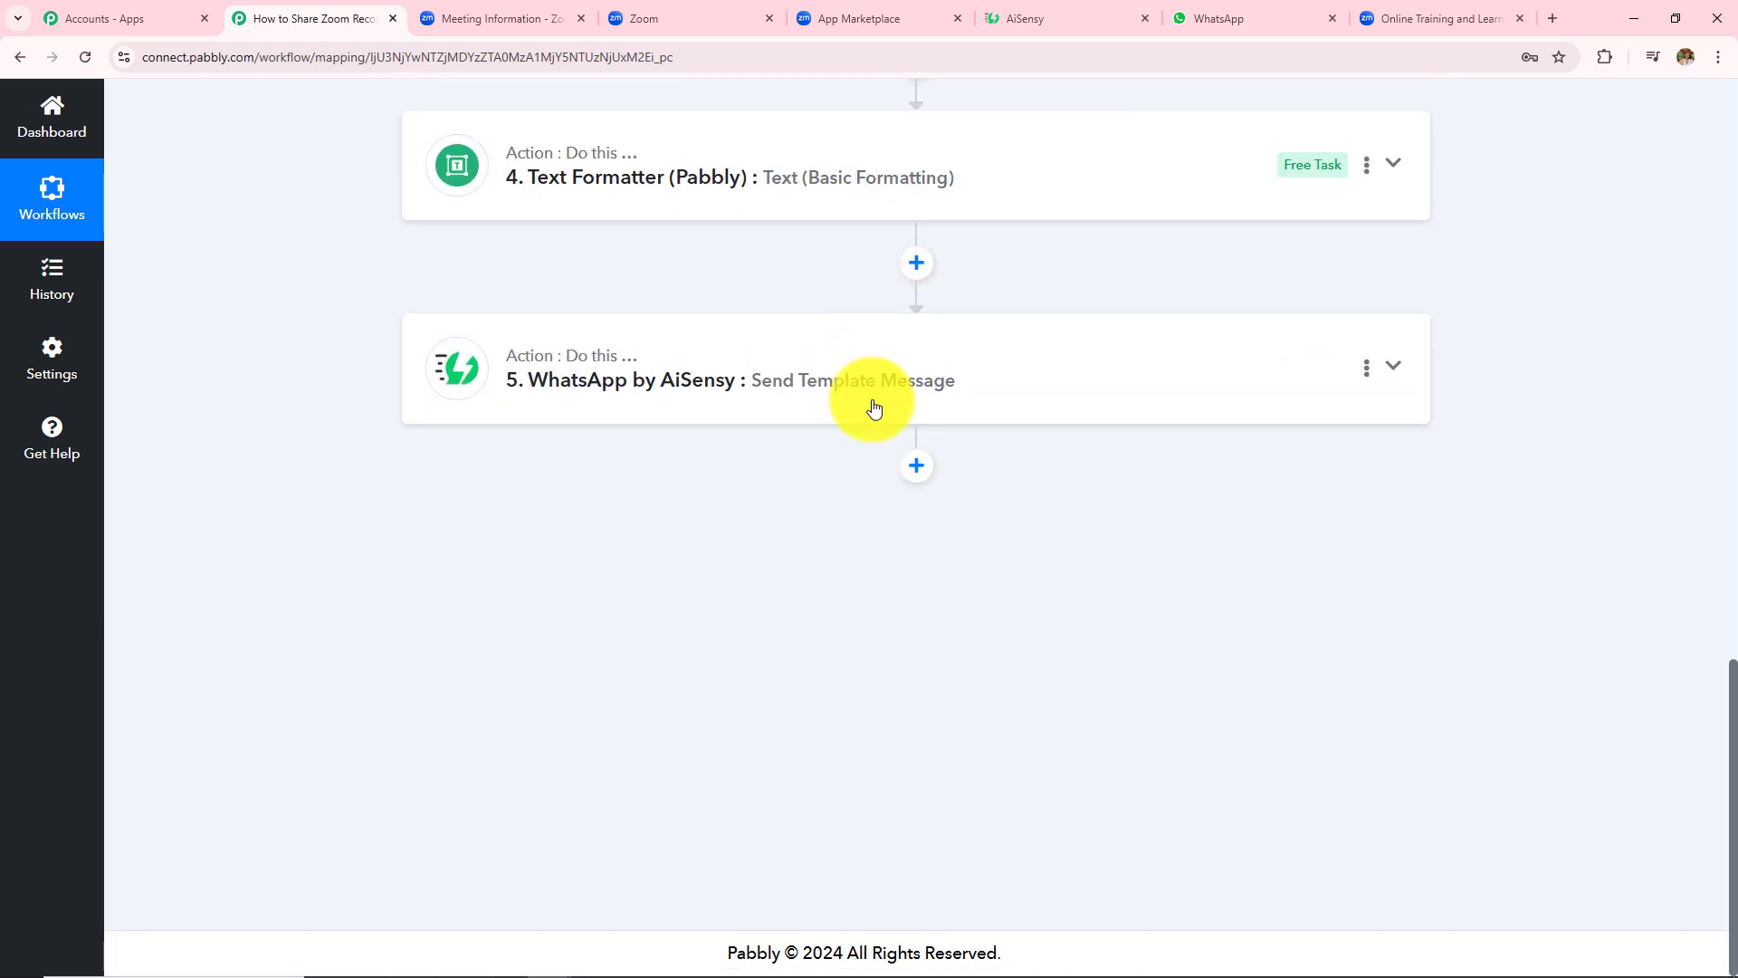
{"action": "scroll", "coordinate": [878, 399], "scroll_direction": "up", "scroll_amount": 13}
{"action": "scroll", "coordinate": [923, 451], "scroll_direction": "down", "scroll_amount": 5}
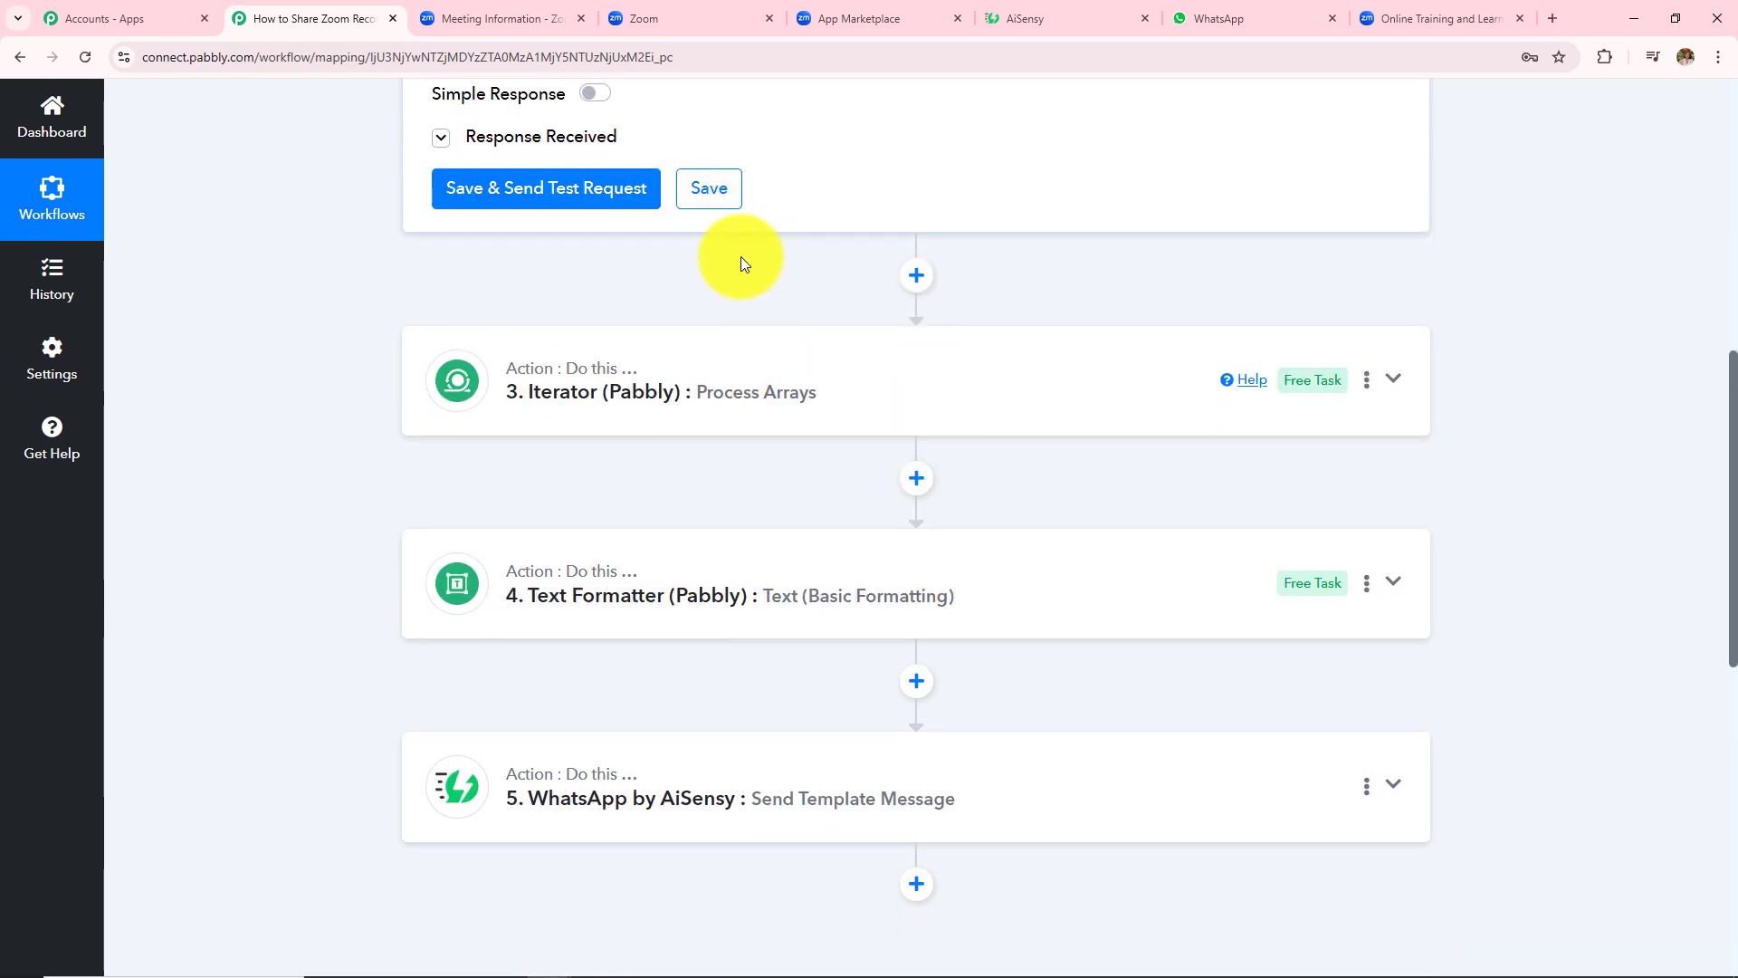
{"action": "left_click", "coordinate": [579, 136]}
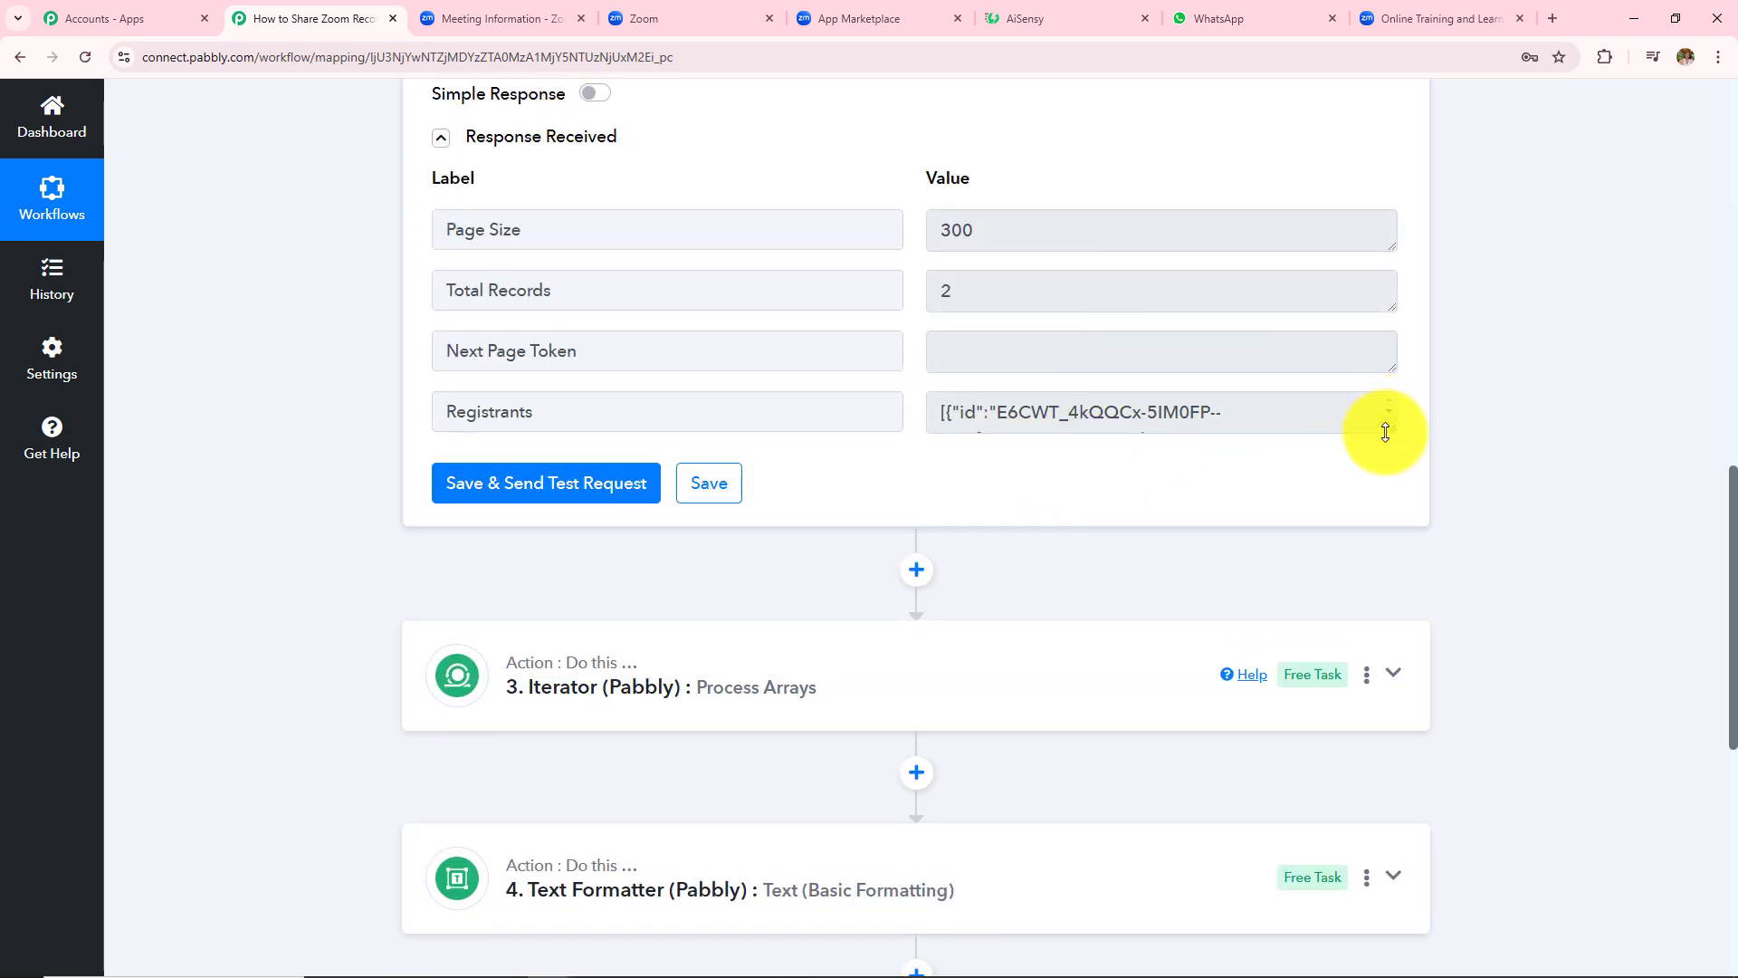
{"action": "left_click_drag", "start_coordinate": [1391, 432], "coordinate": [1416, 651]}
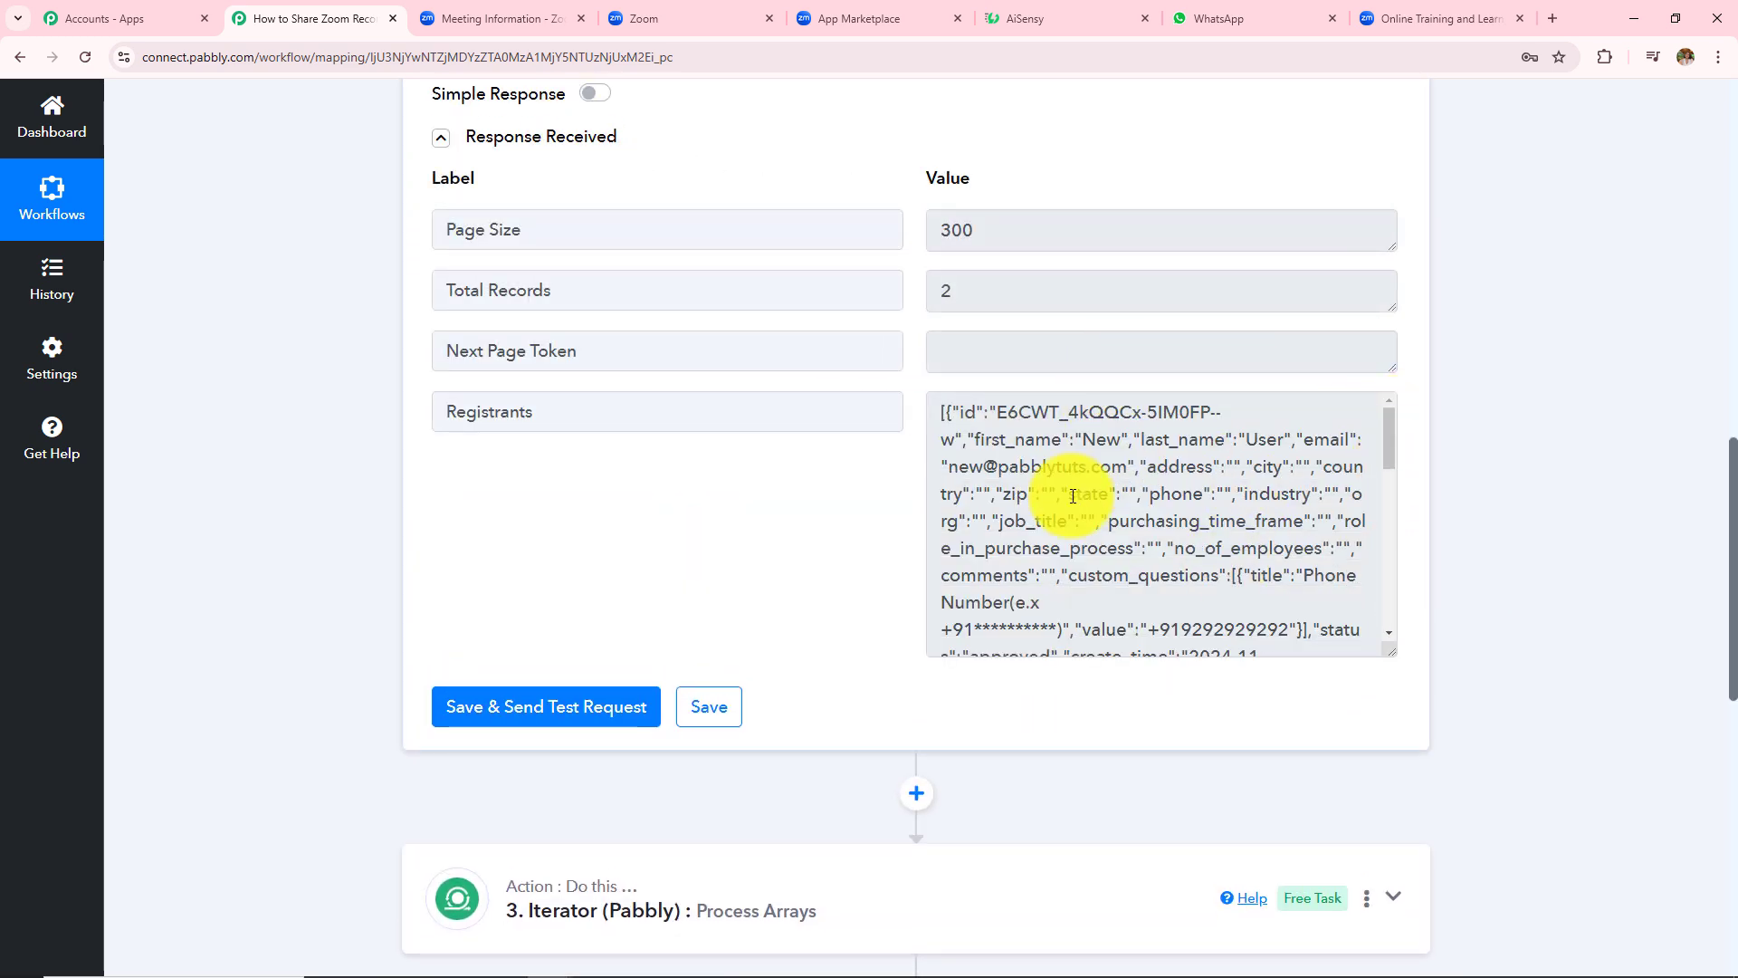
{"action": "scroll", "coordinate": [1525, 458], "scroll_direction": "down", "scroll_amount": 5}
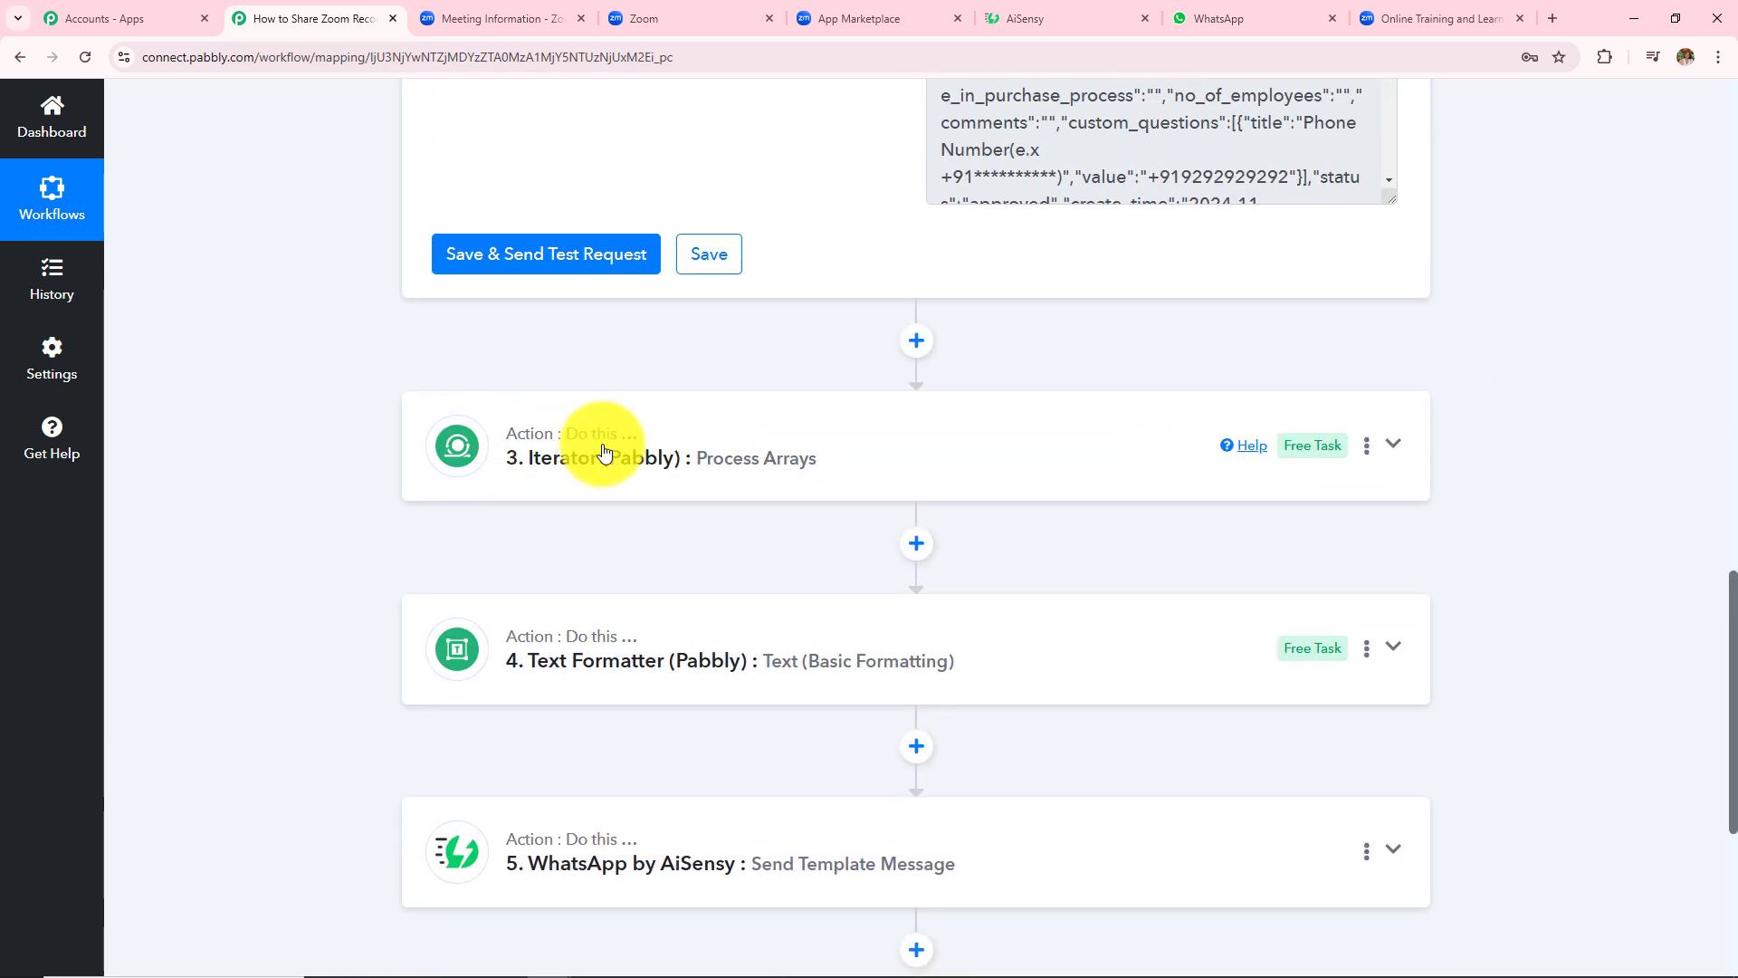
{"action": "mouse_move", "coordinate": [637, 465]}
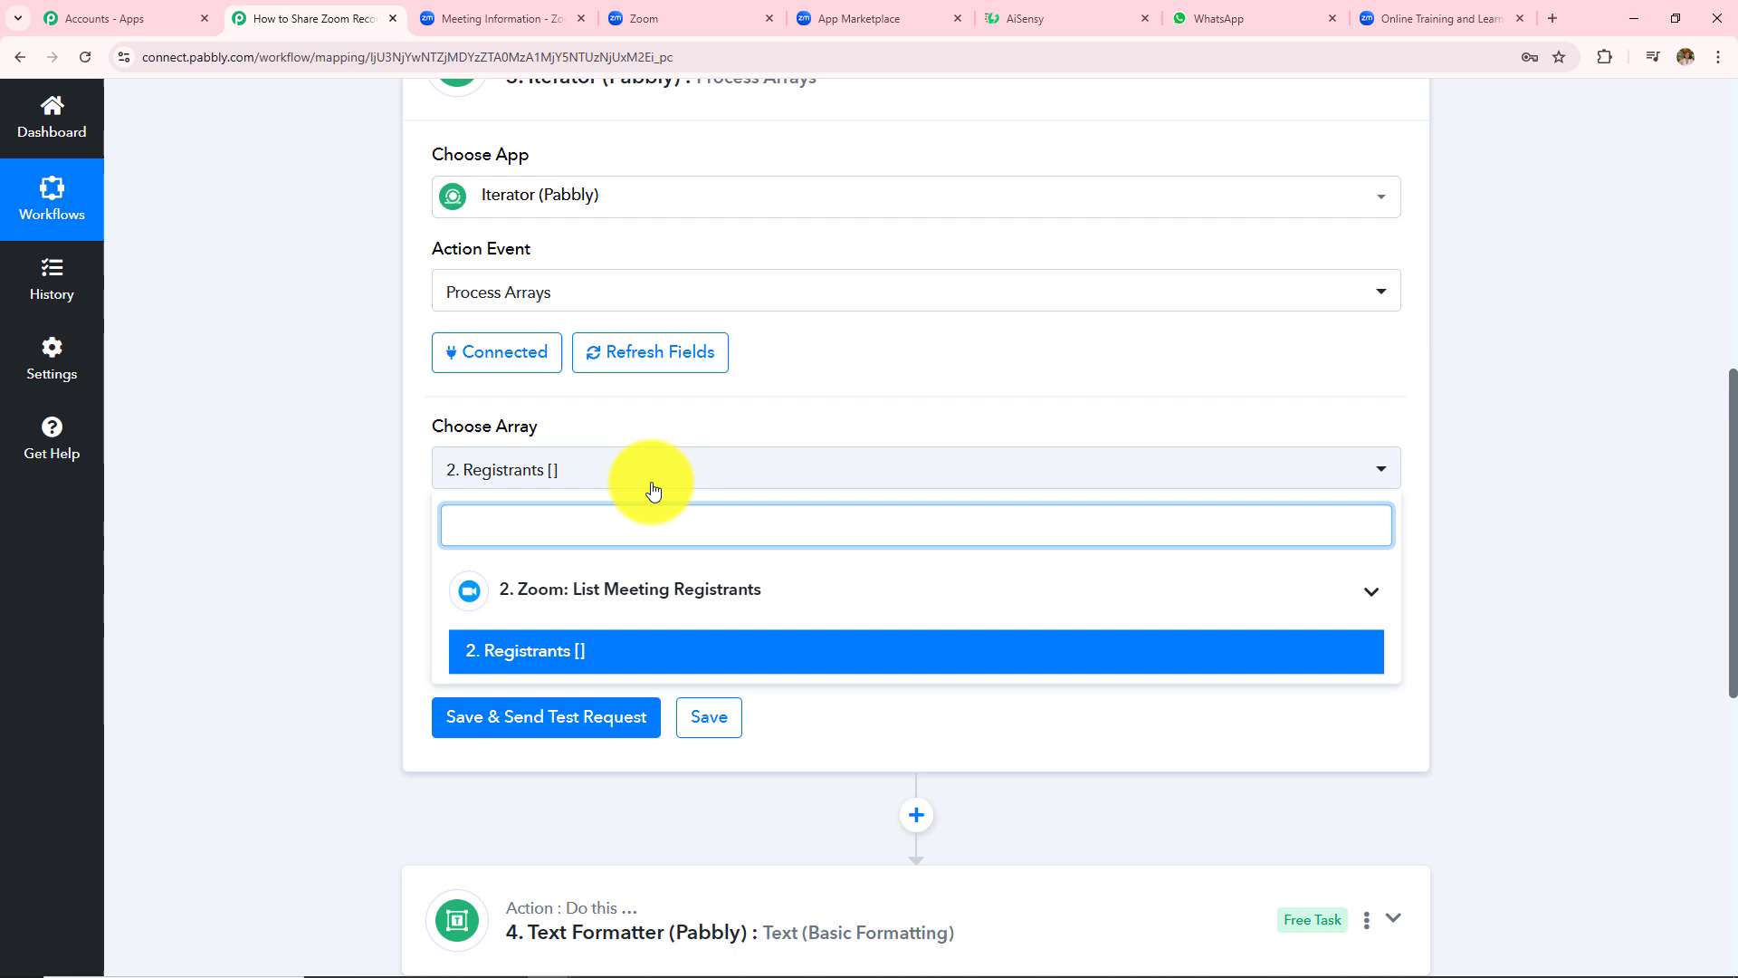
- Confirm the Iterator uses 2. Registrants [] and review its per-registrant output fields
{"action": "left_click", "coordinate": [654, 490]}
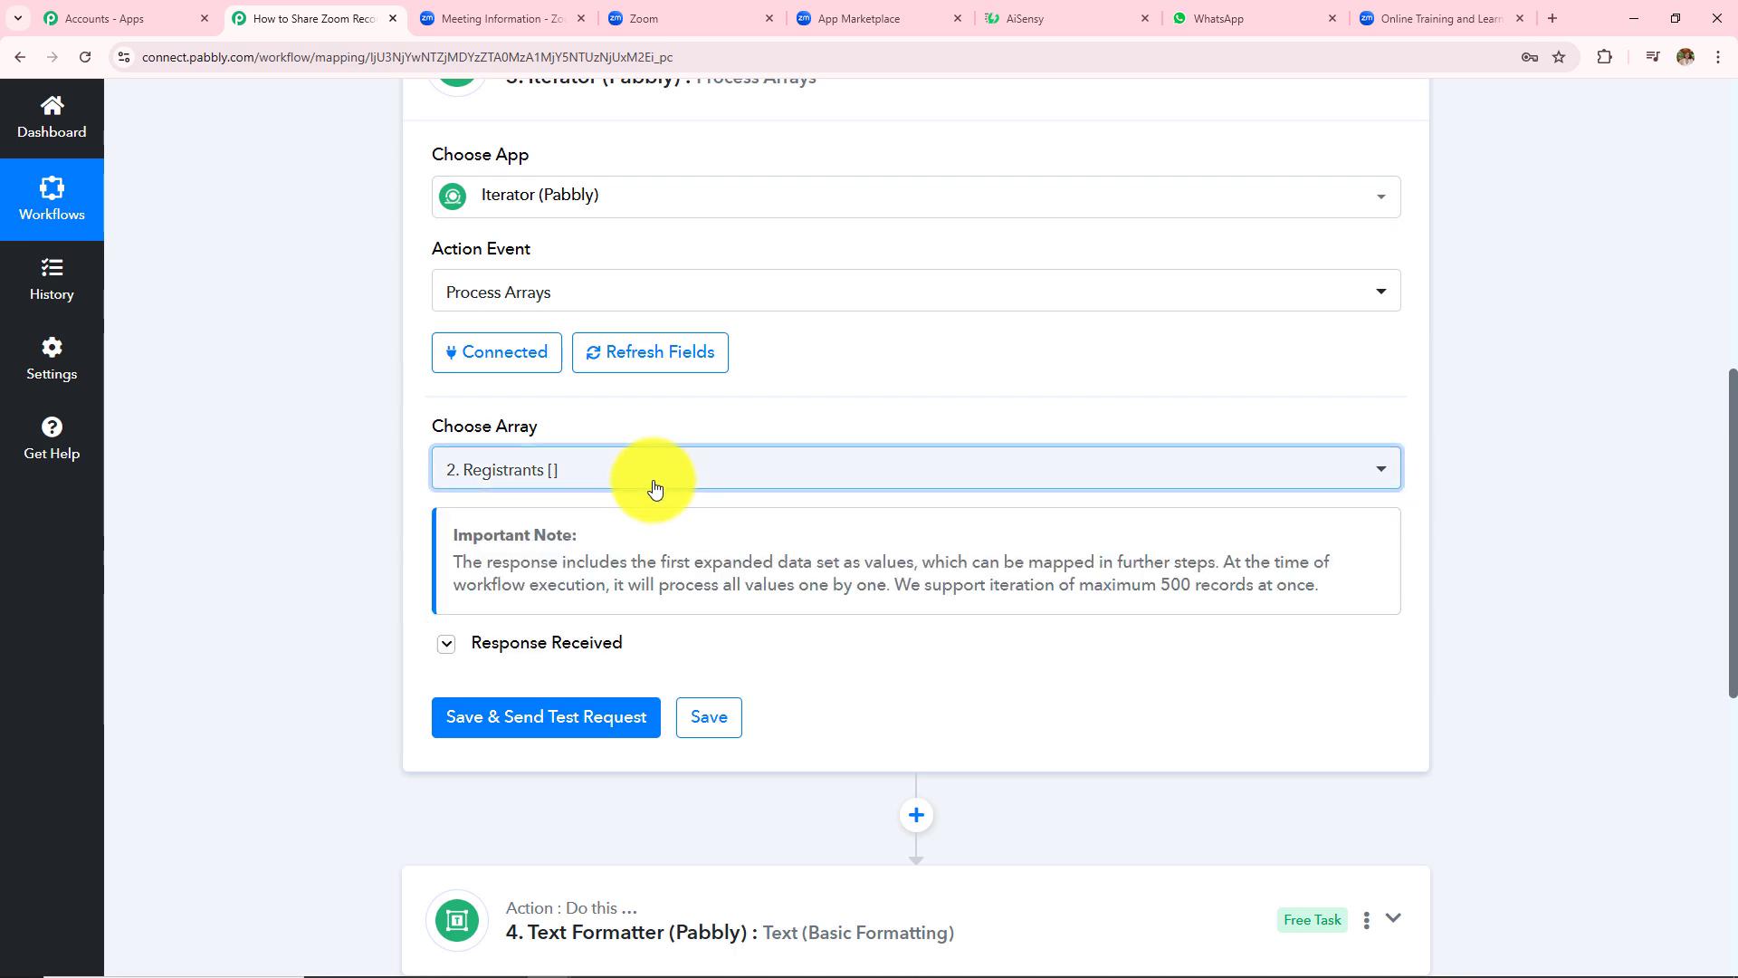
{"action": "left_click", "coordinate": [652, 487]}
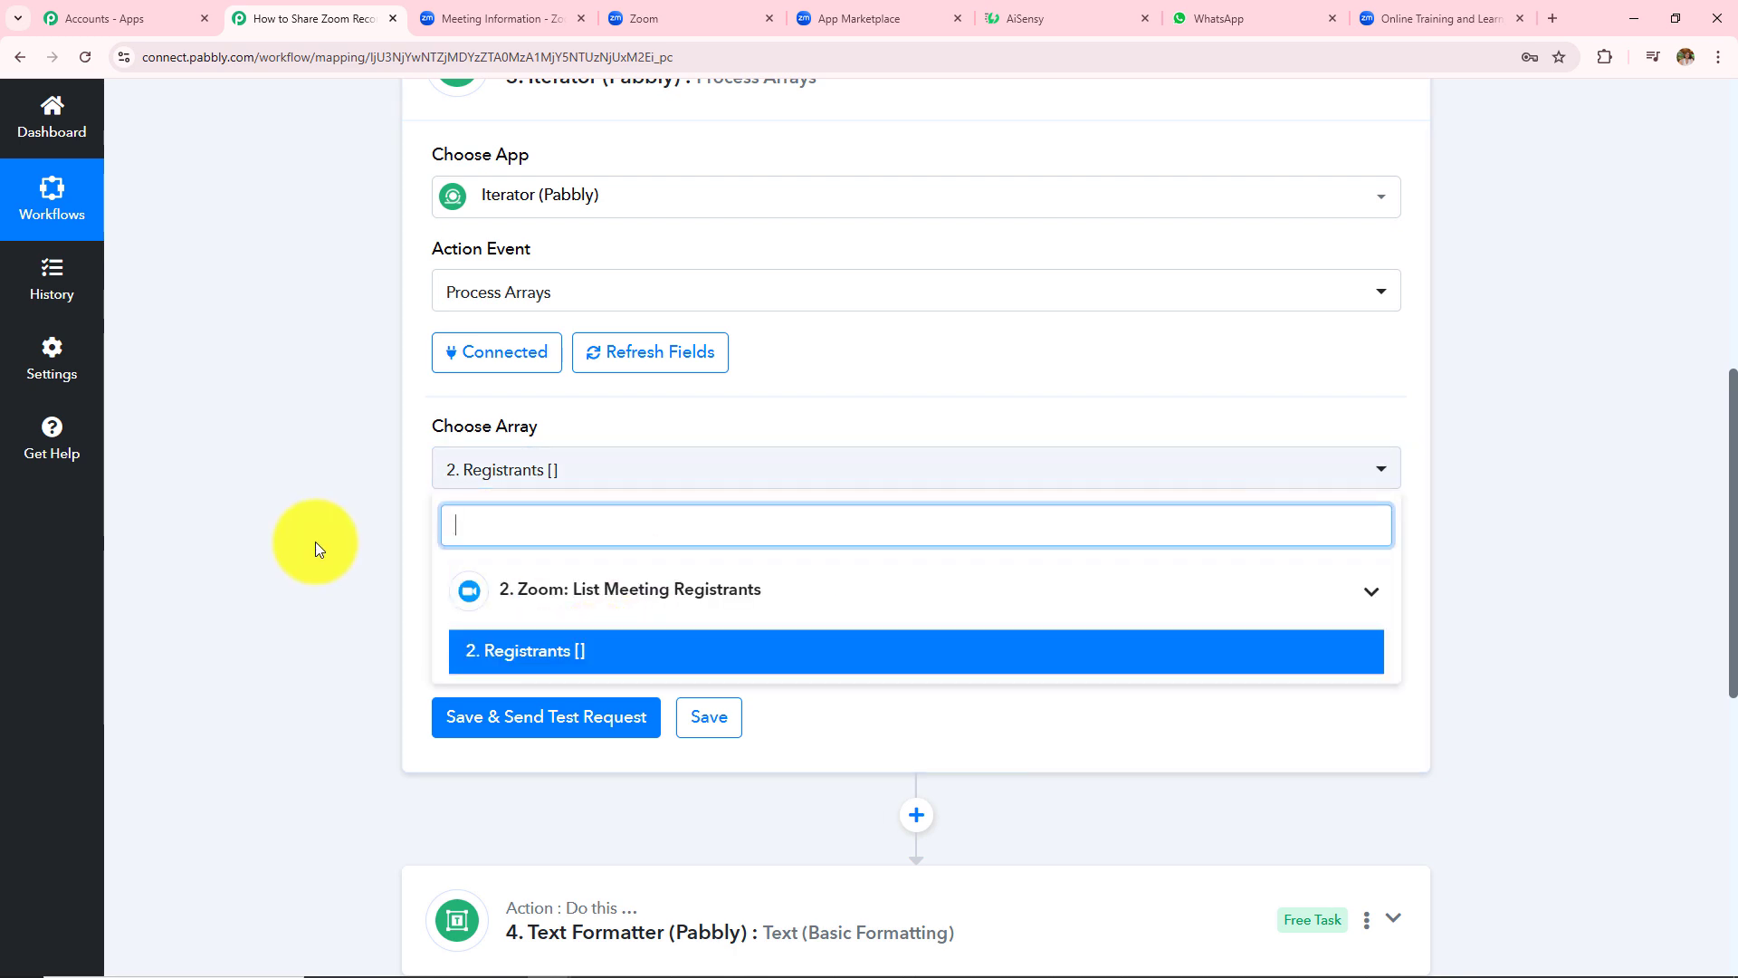
{"action": "left_click", "coordinate": [607, 661]}
{"action": "left_click", "coordinate": [609, 648]}
{"action": "scroll", "coordinate": [1150, 477], "scroll_direction": "down", "scroll_amount": 4}
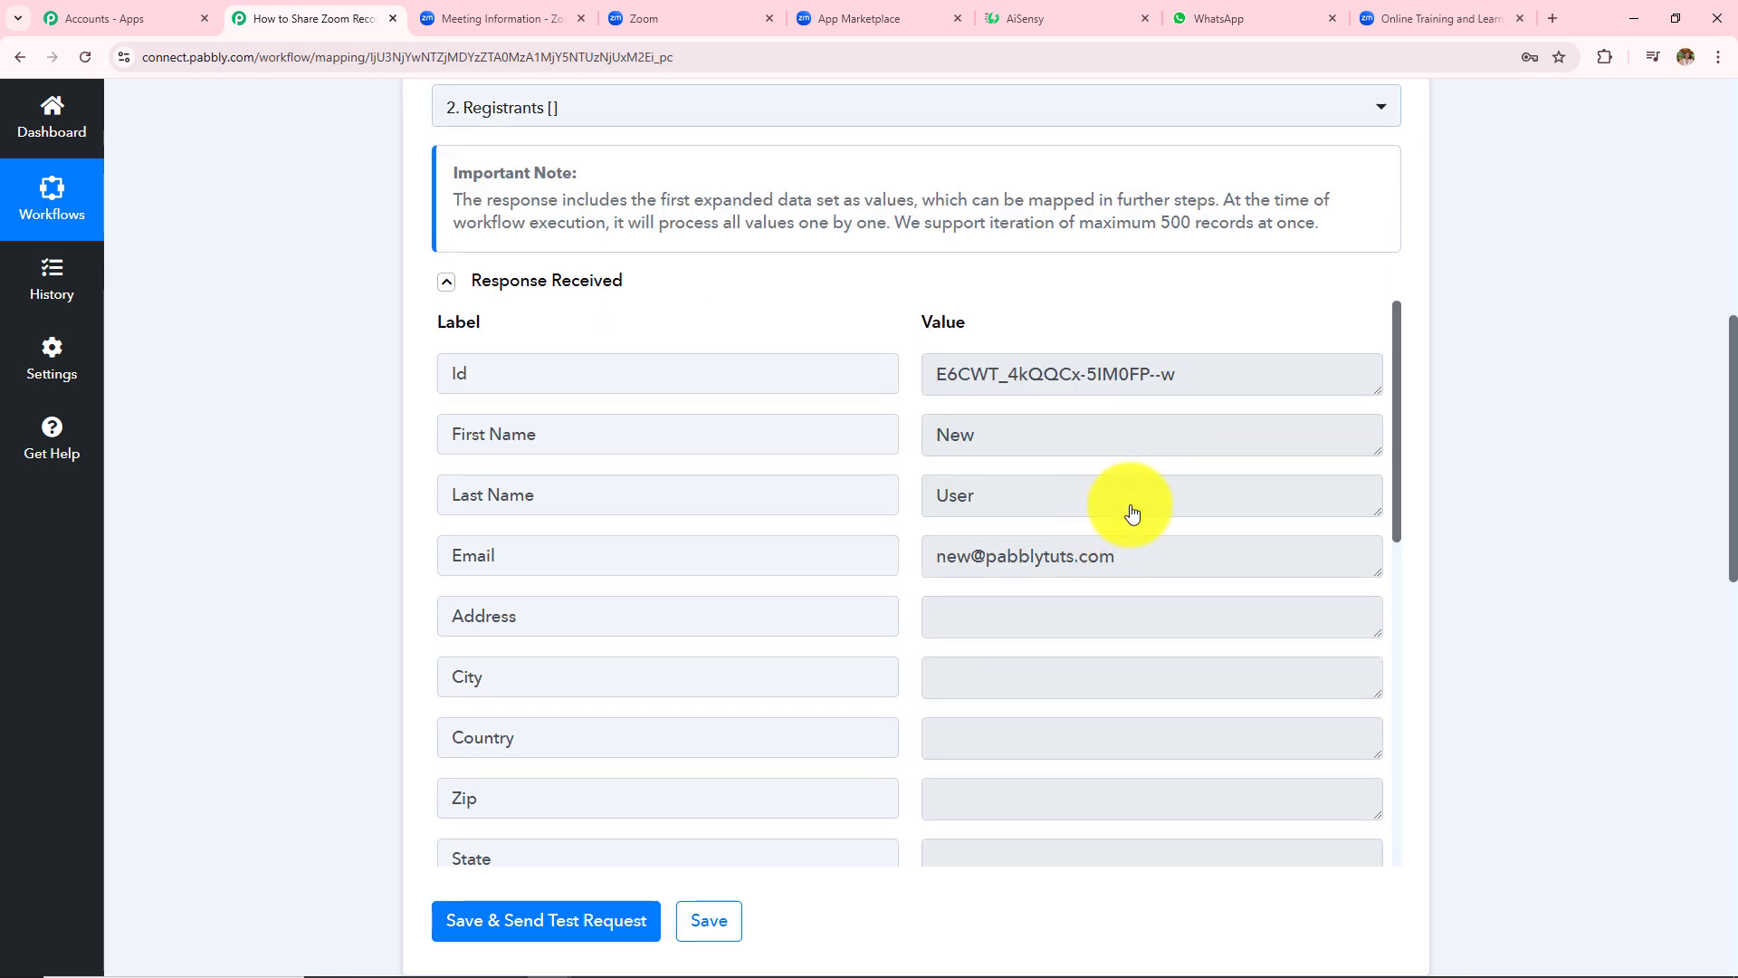
{"action": "scroll", "coordinate": [1497, 404], "scroll_direction": "down", "scroll_amount": 7}
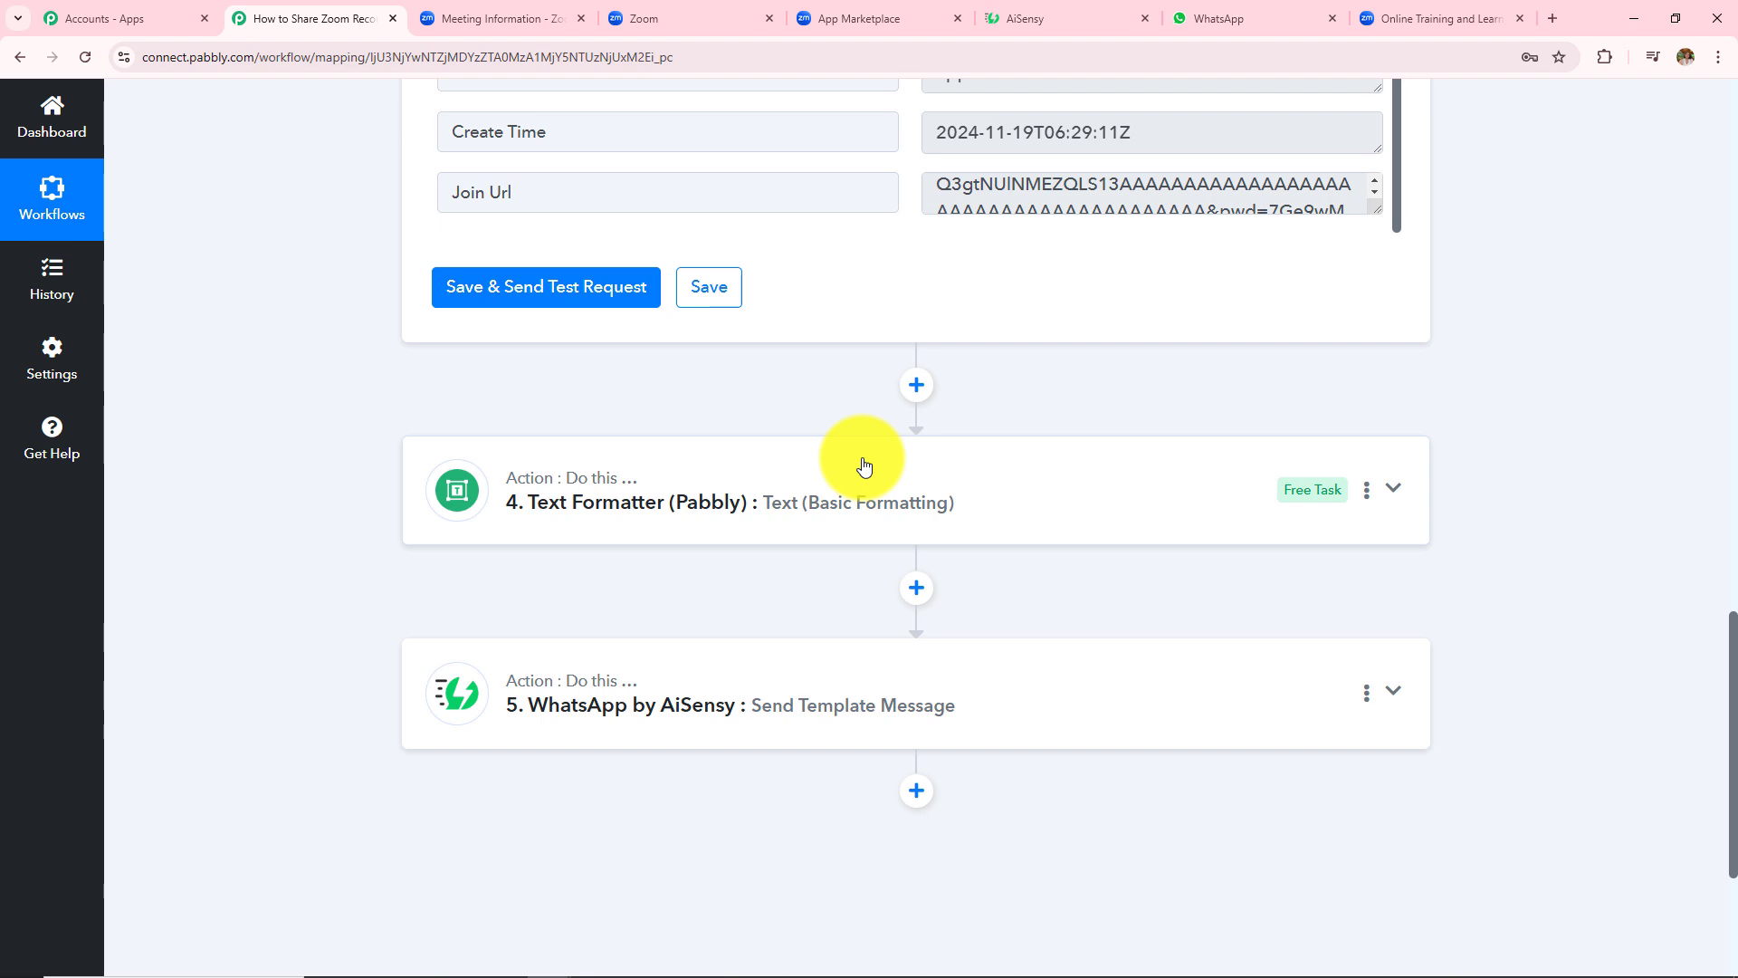
{"action": "scroll", "coordinate": [863, 465], "scroll_direction": "up", "scroll_amount": 2}
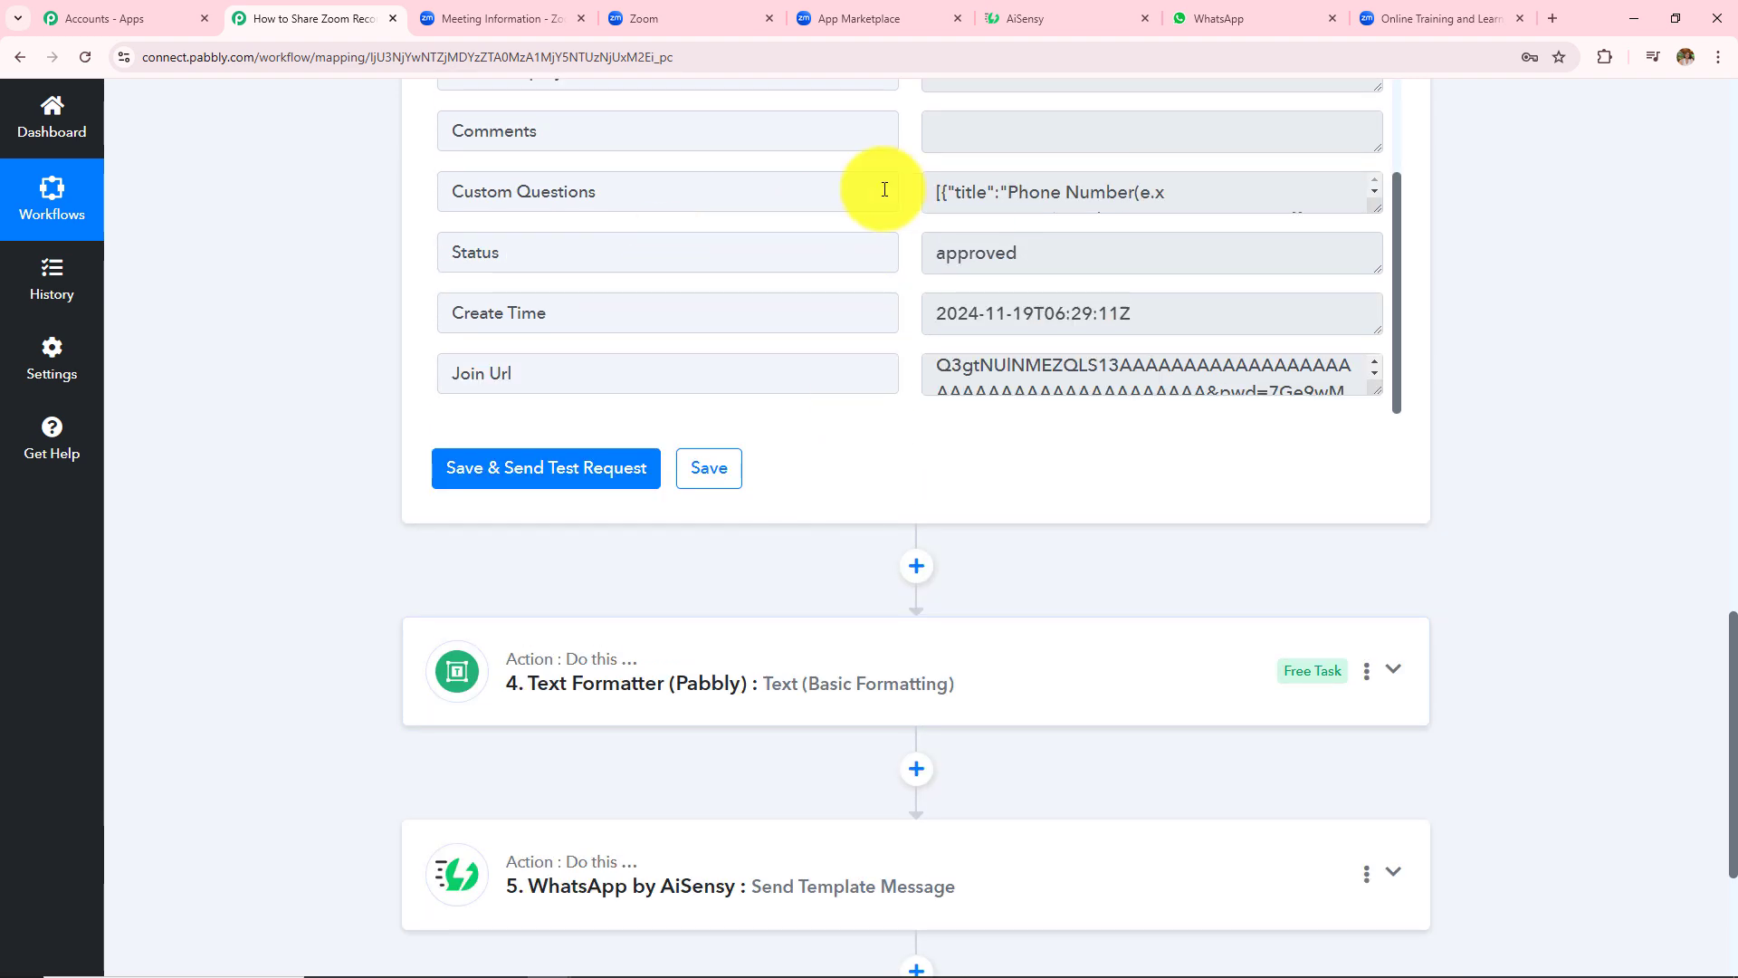
{"action": "left_click", "coordinate": [1105, 681]}
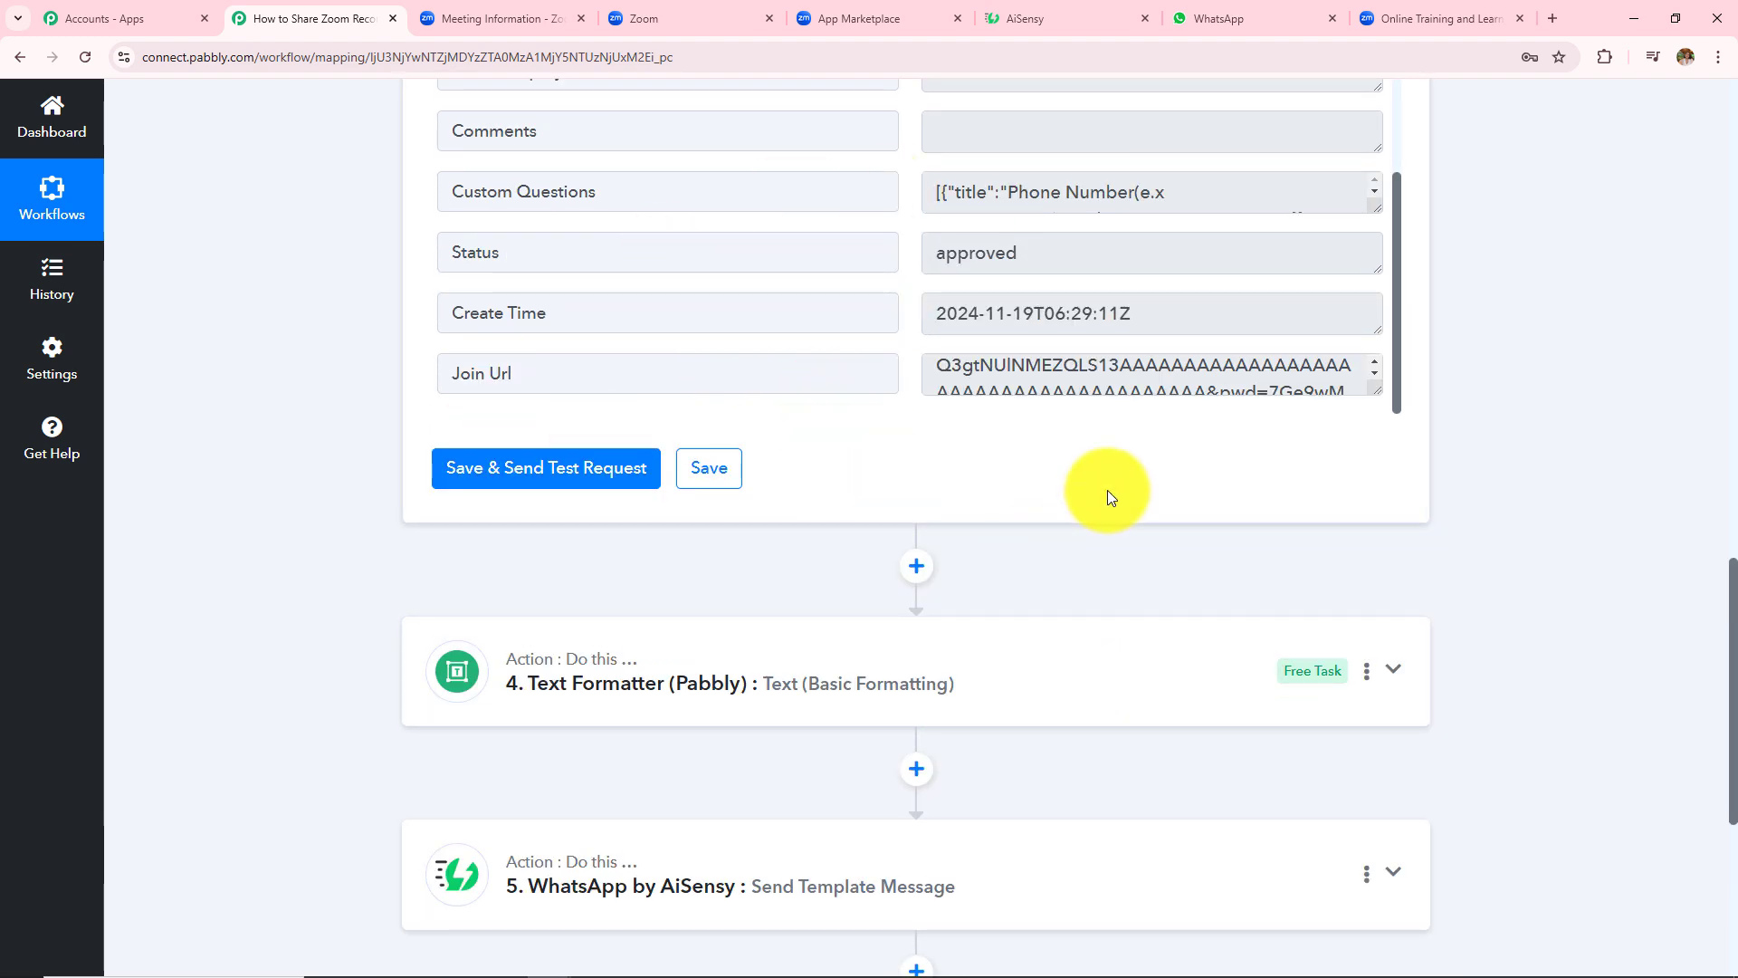
{"action": "scroll", "coordinate": [616, 586], "scroll_direction": "down", "scroll_amount": 2}
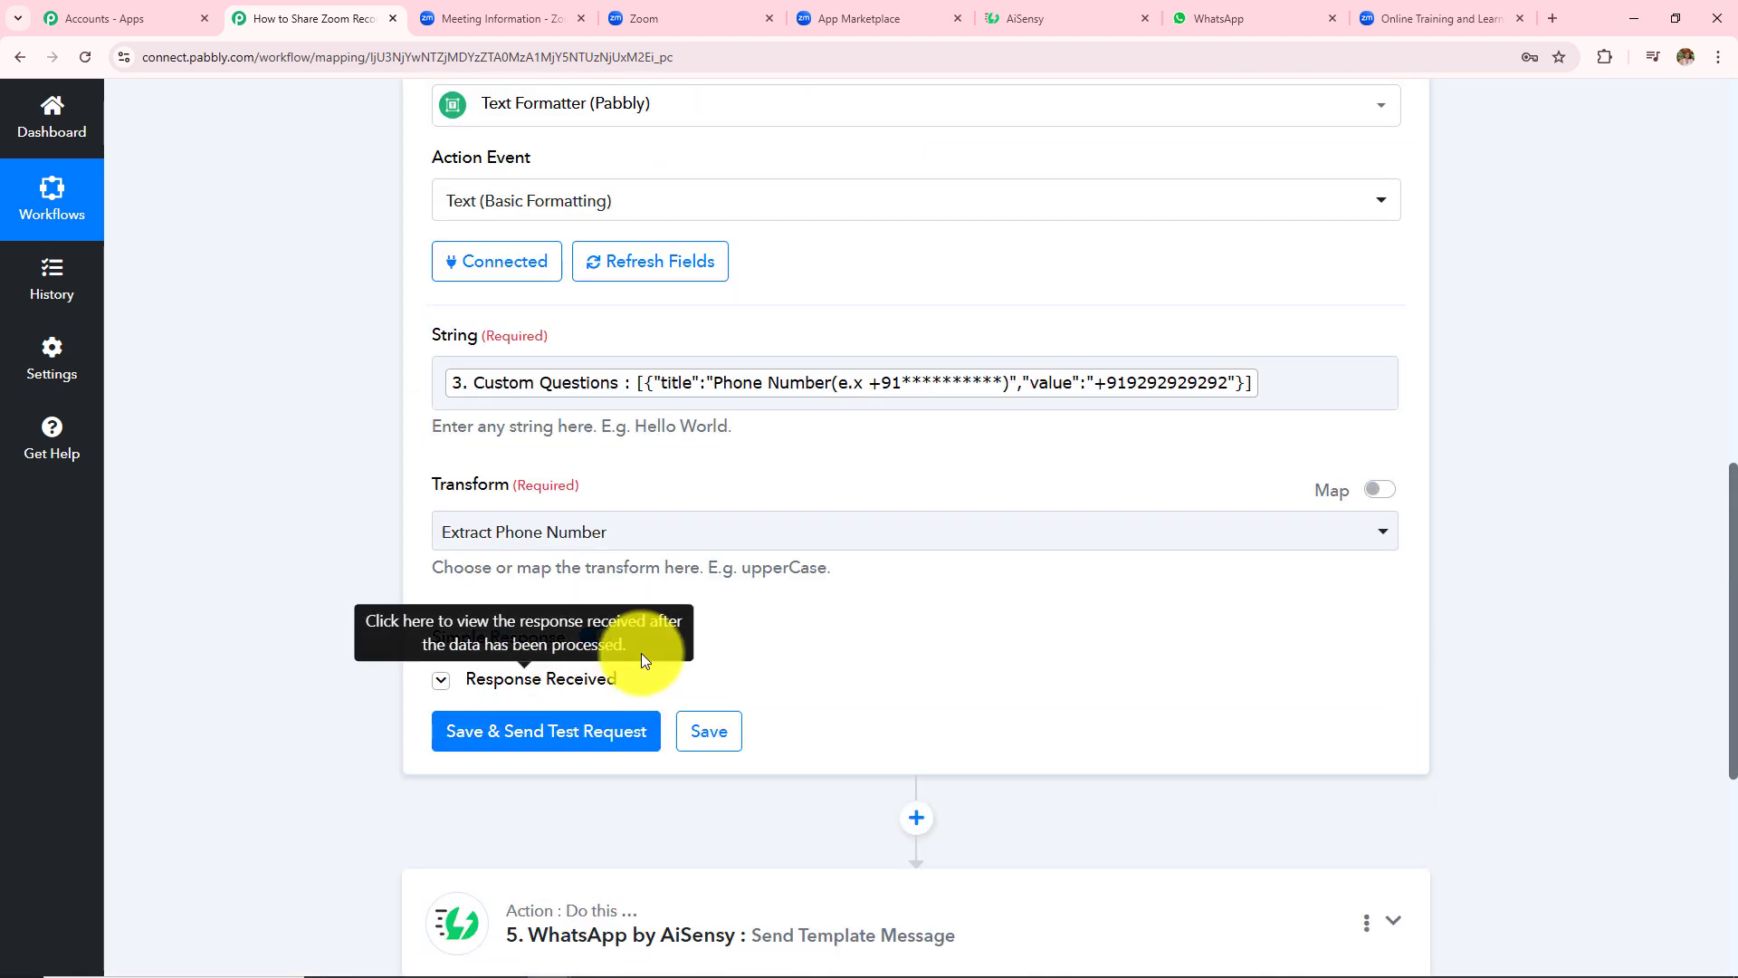
- Show the Text Formatter's Result 0 phone number, then expand the WhatsApp by AiSensy step
{"action": "left_click", "coordinate": [543, 674]}
{"action": "scroll", "coordinate": [996, 501], "scroll_direction": "down", "scroll_amount": 3}
{"action": "left_click", "coordinate": [1078, 472]}
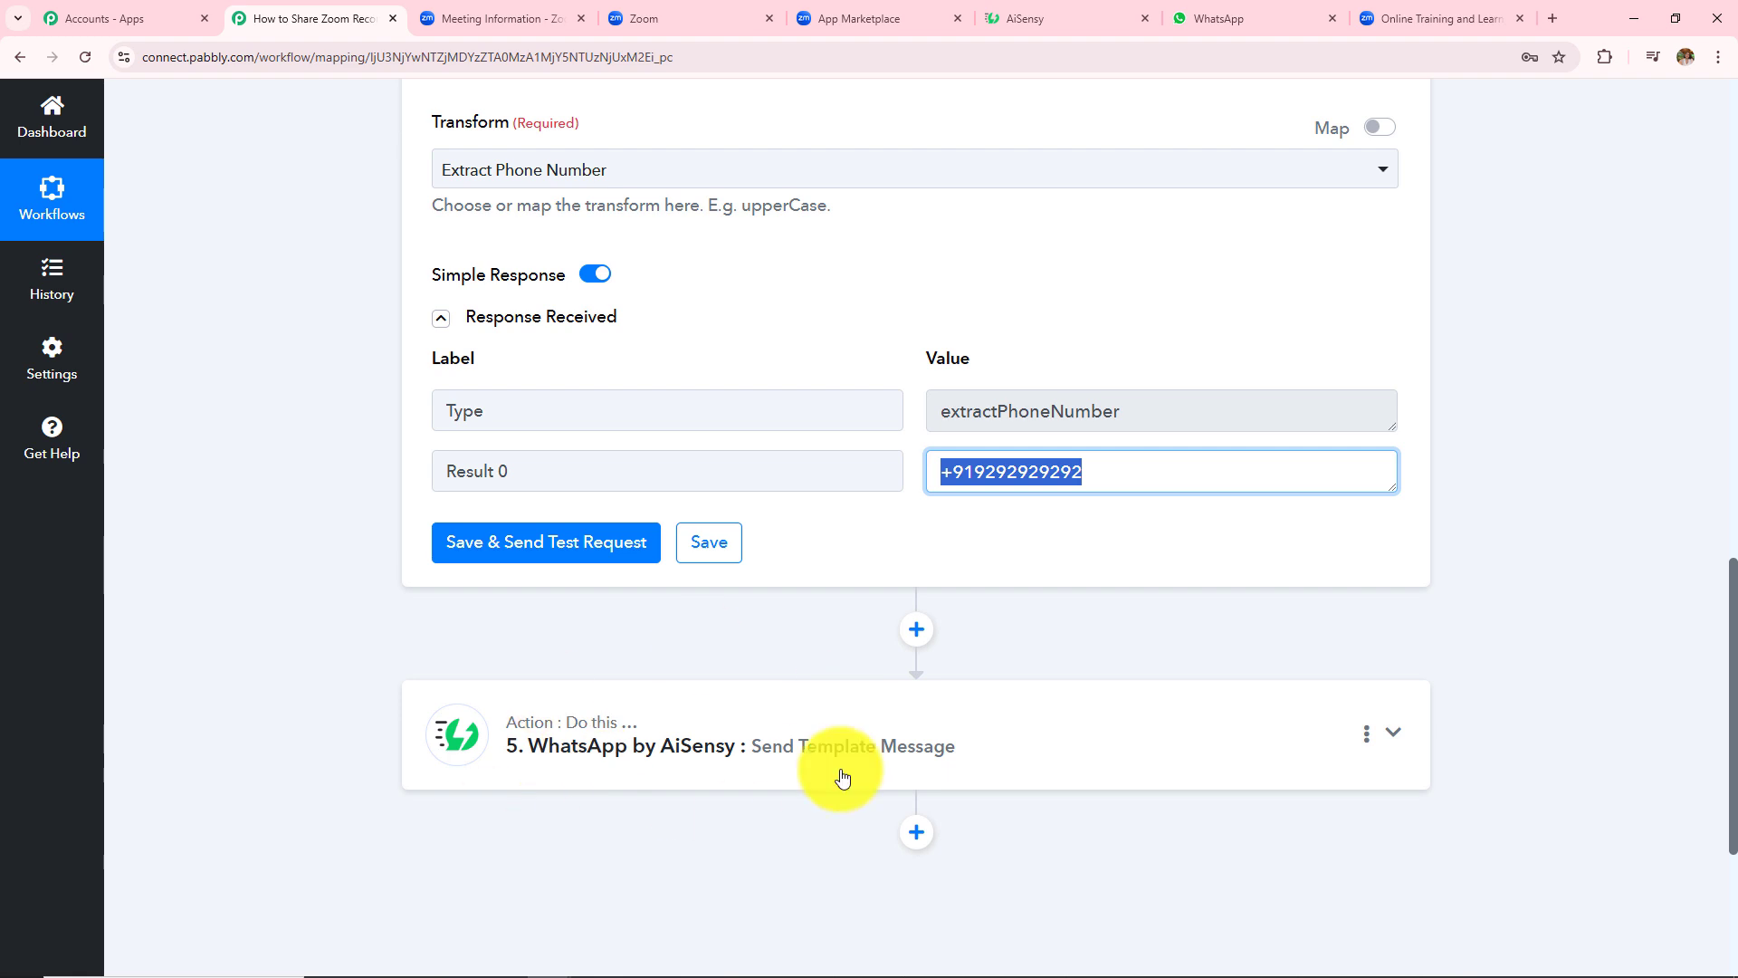
{"action": "left_click", "coordinate": [901, 749]}
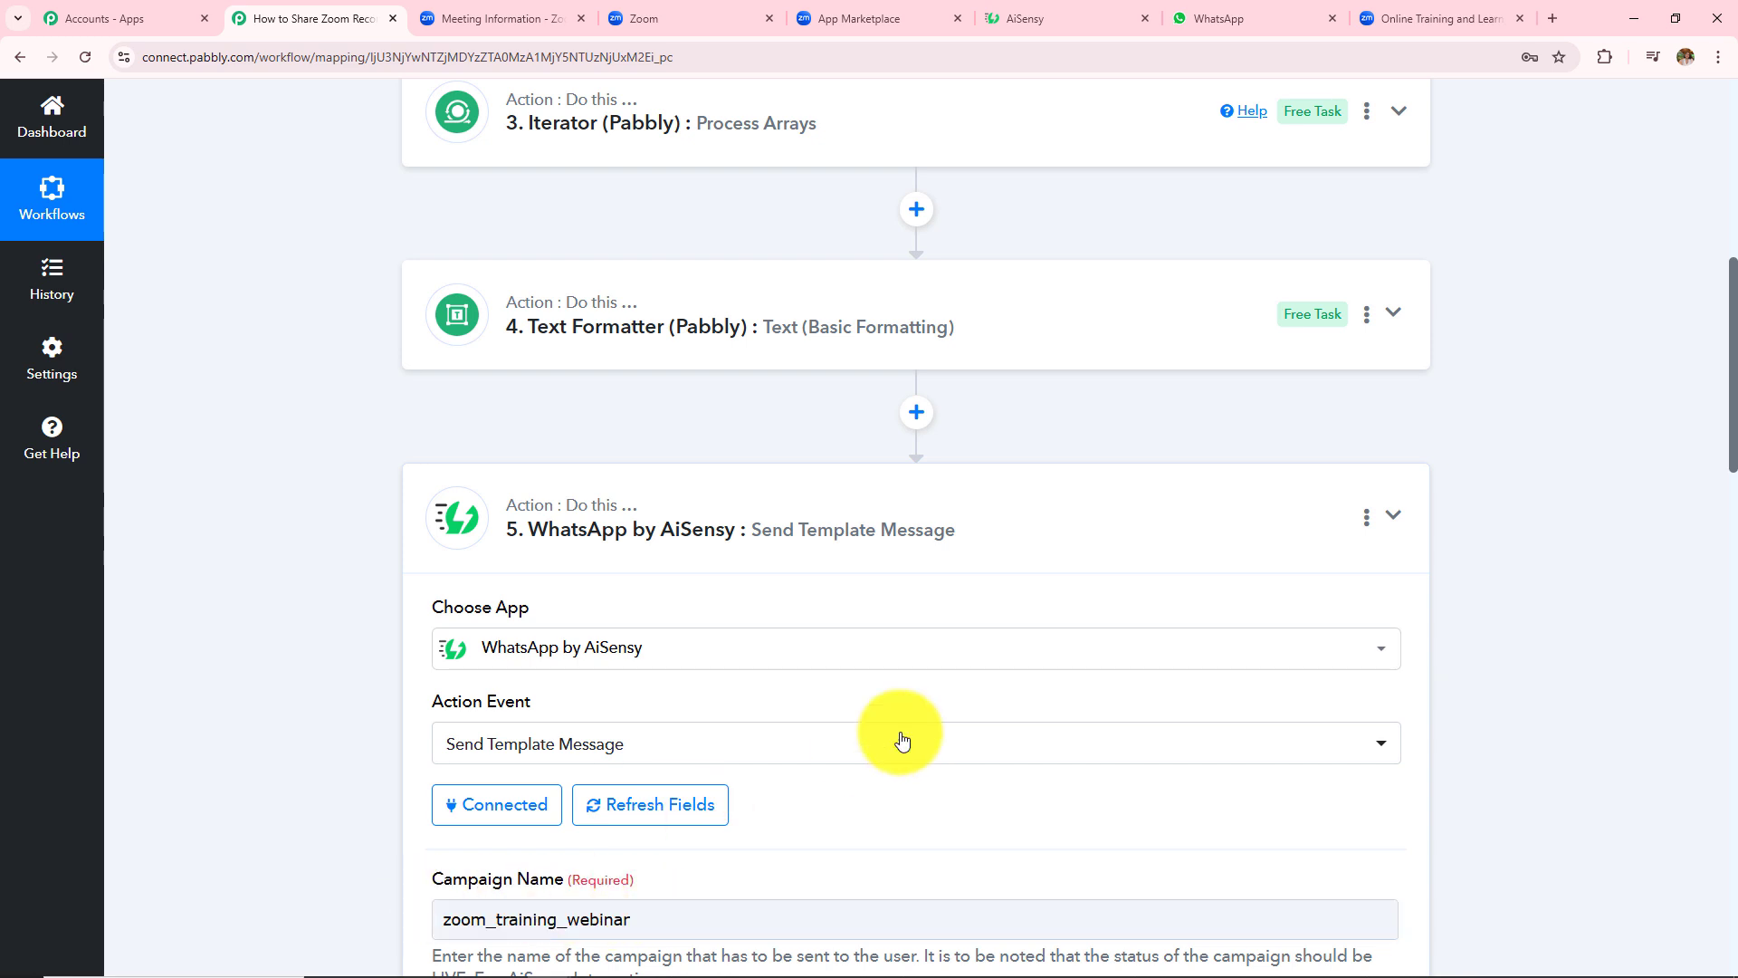
- Review the AiSensy step's mapped name, share link, password and send response
{"action": "scroll", "coordinate": [902, 740], "scroll_direction": "down", "scroll_amount": 10}
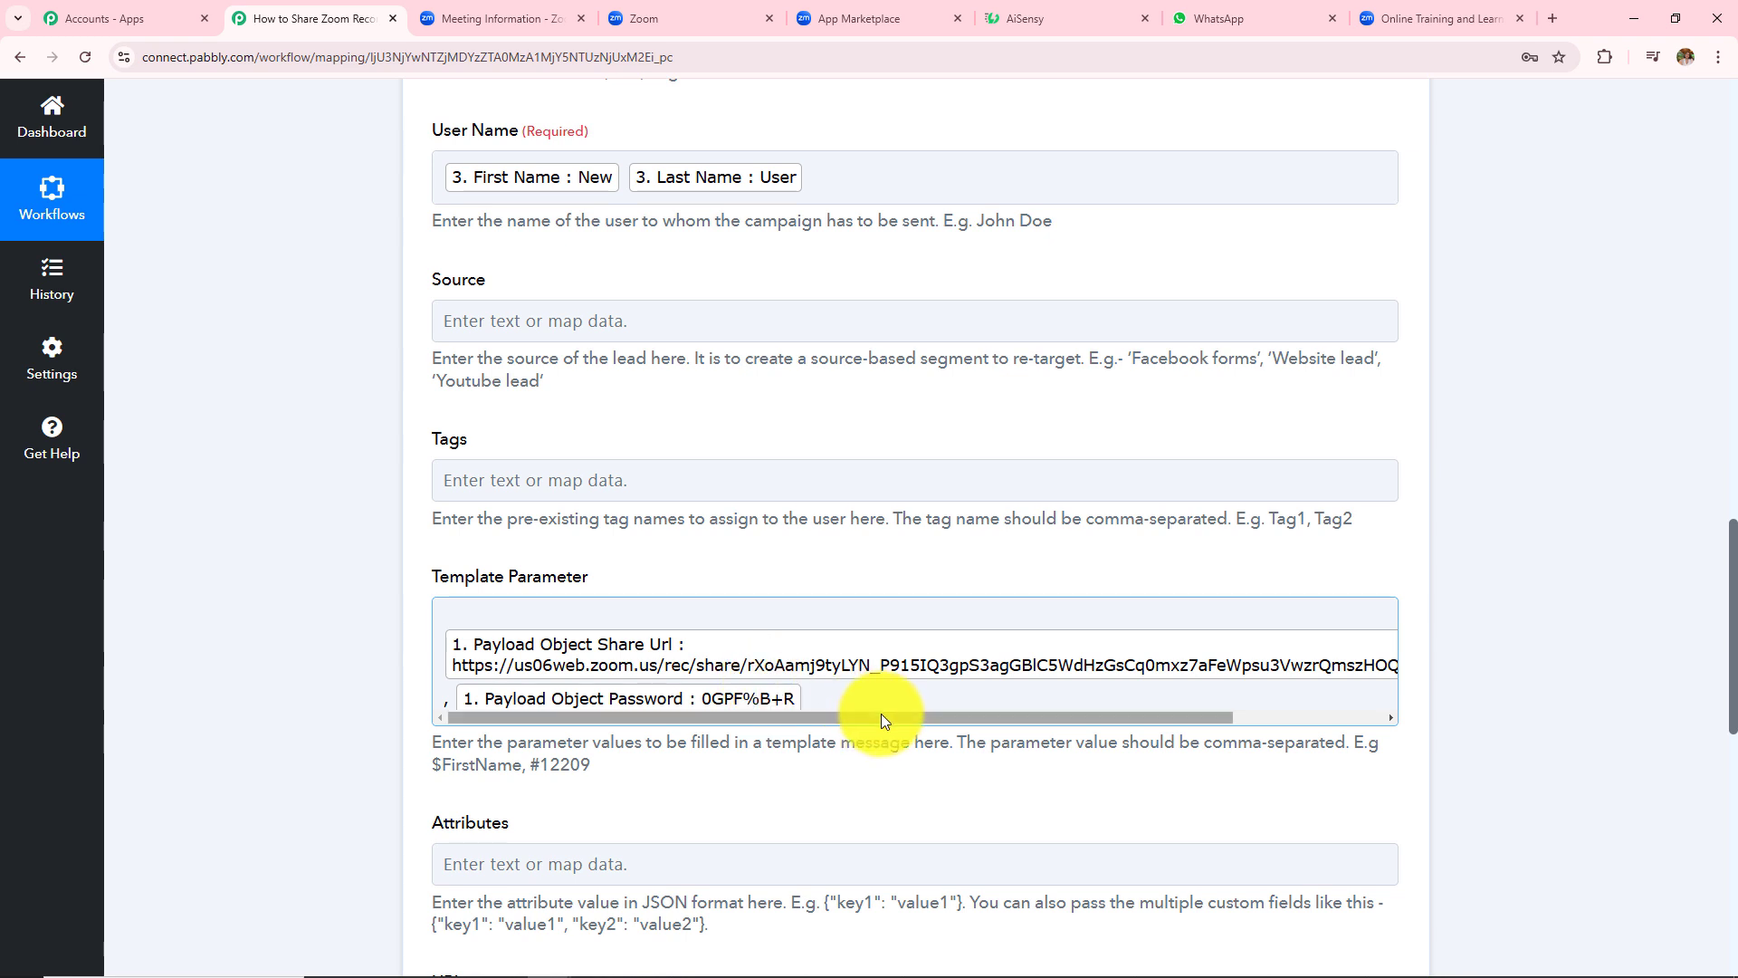
{"action": "scroll", "coordinate": [1047, 524], "scroll_direction": "down", "scroll_amount": 6}
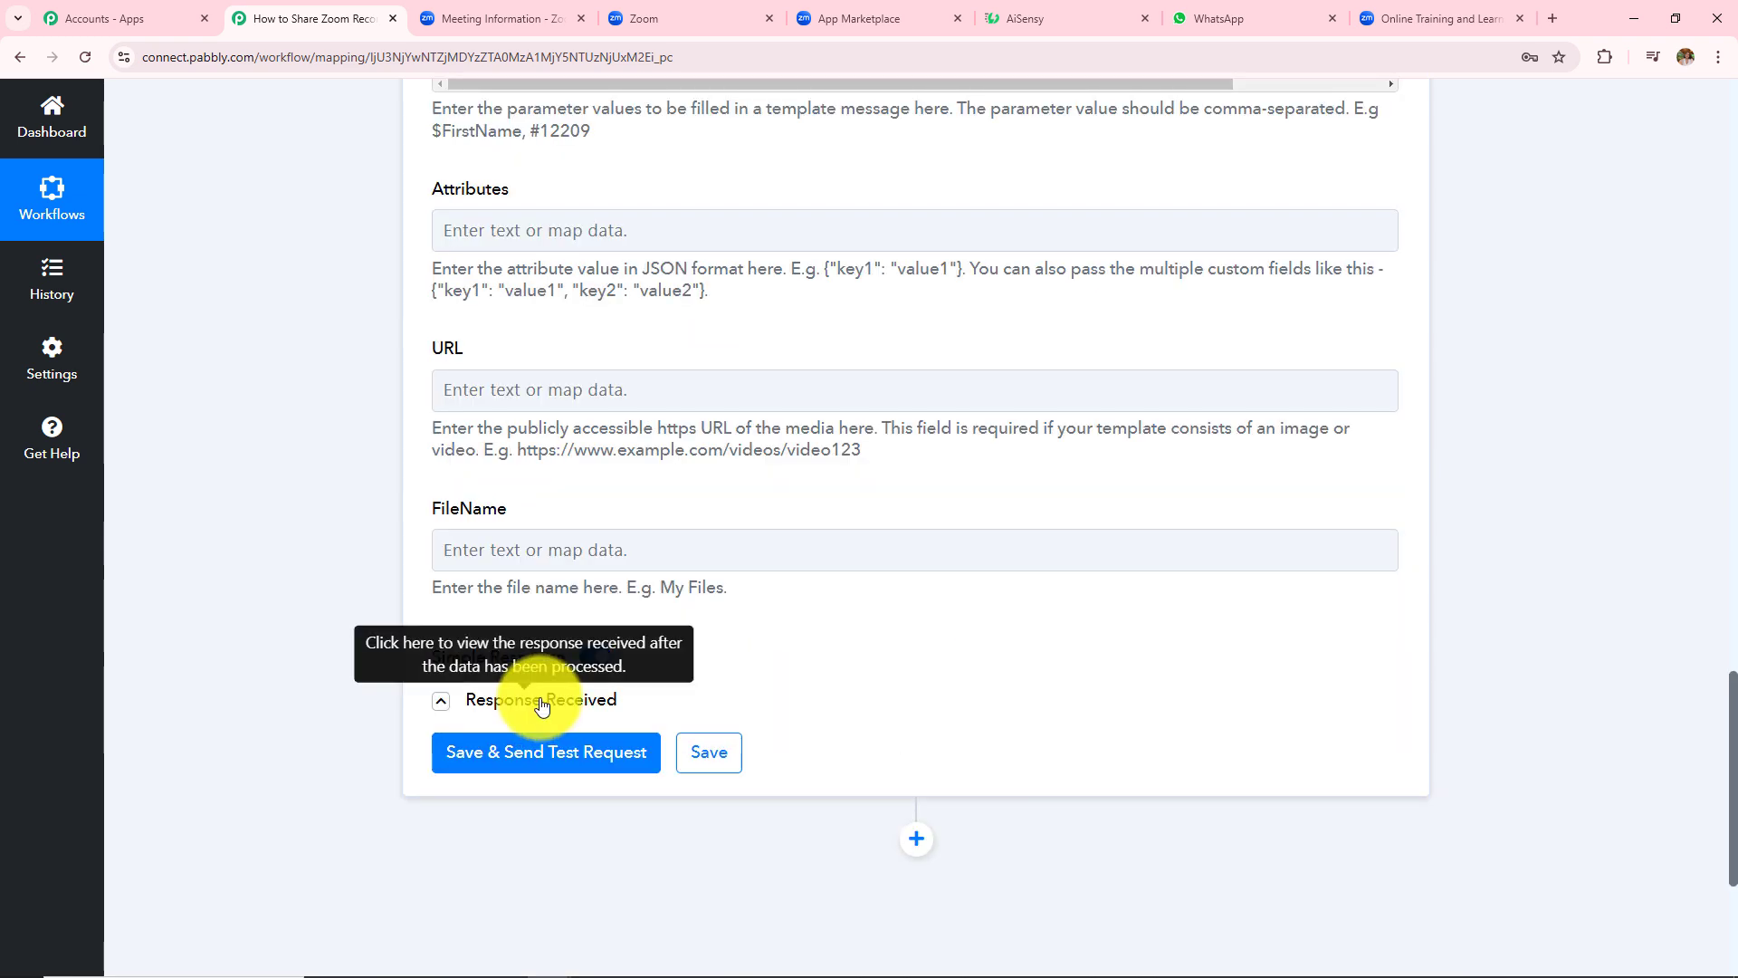
{"action": "left_click", "coordinate": [443, 695]}
{"action": "scroll", "coordinate": [1009, 570], "scroll_direction": "down", "scroll_amount": 2}
- Confirm the link-and-password message arrived in WhatsApp, then return to the workflow overview
{"action": "left_click", "coordinate": [1217, 17]}
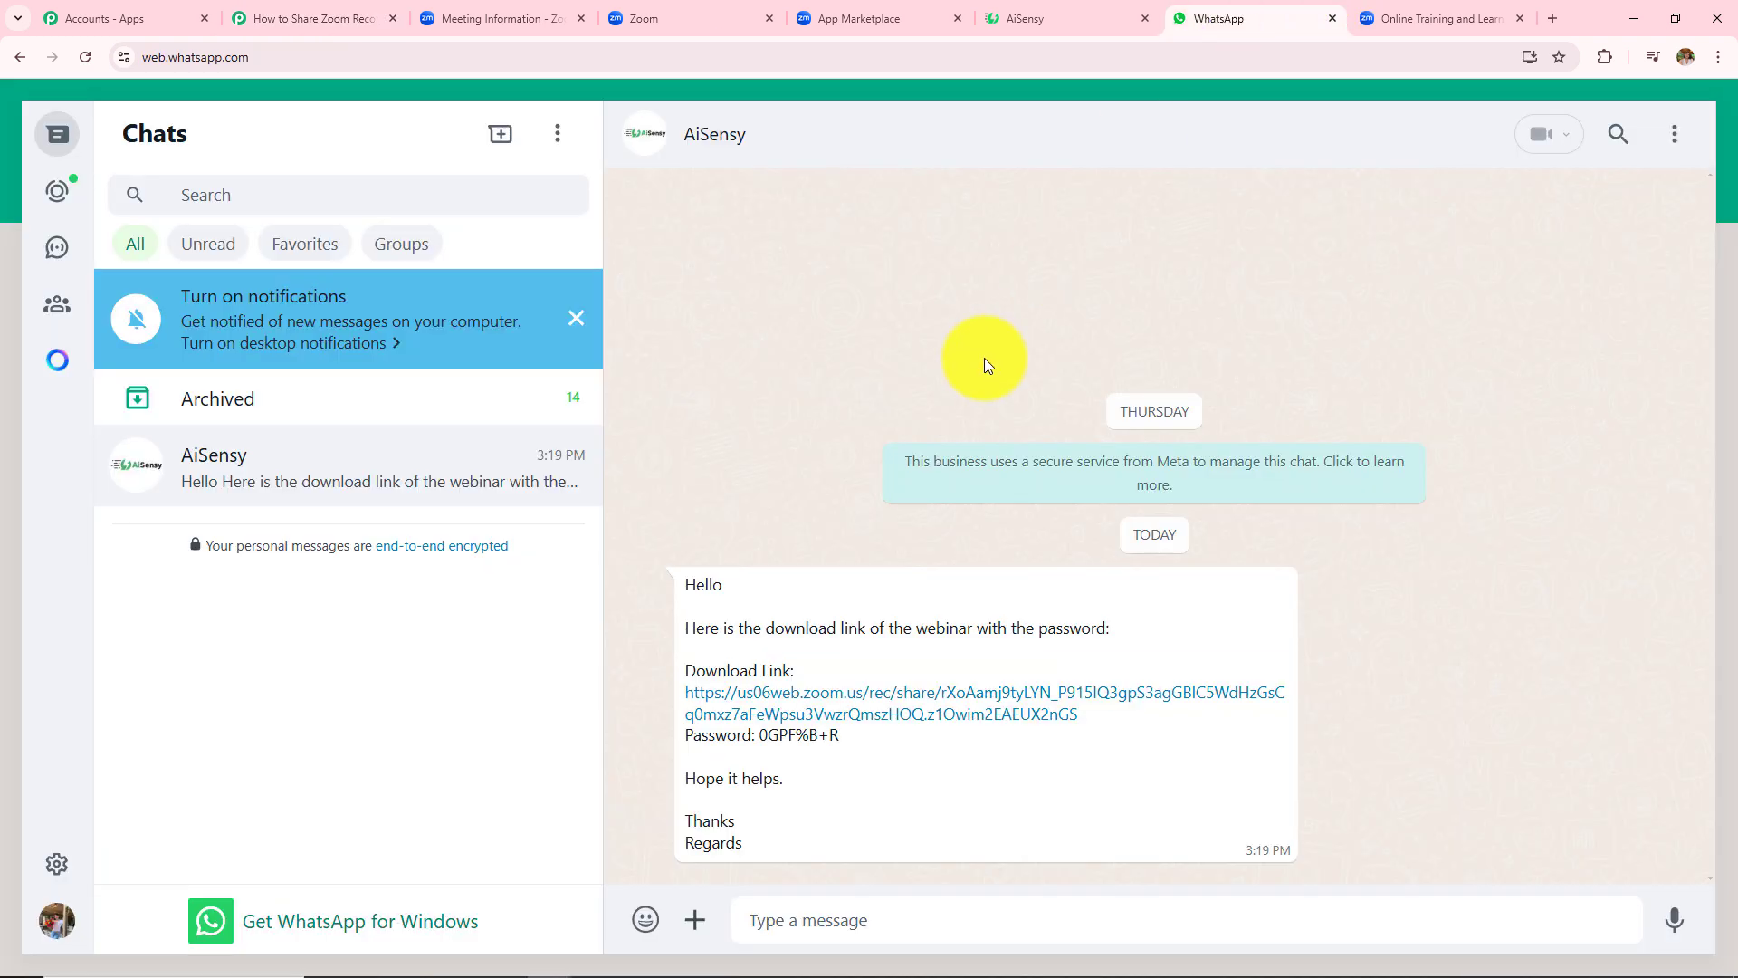
{"action": "left_click_drag", "start_coordinate": [684, 581], "coordinate": [890, 867]}
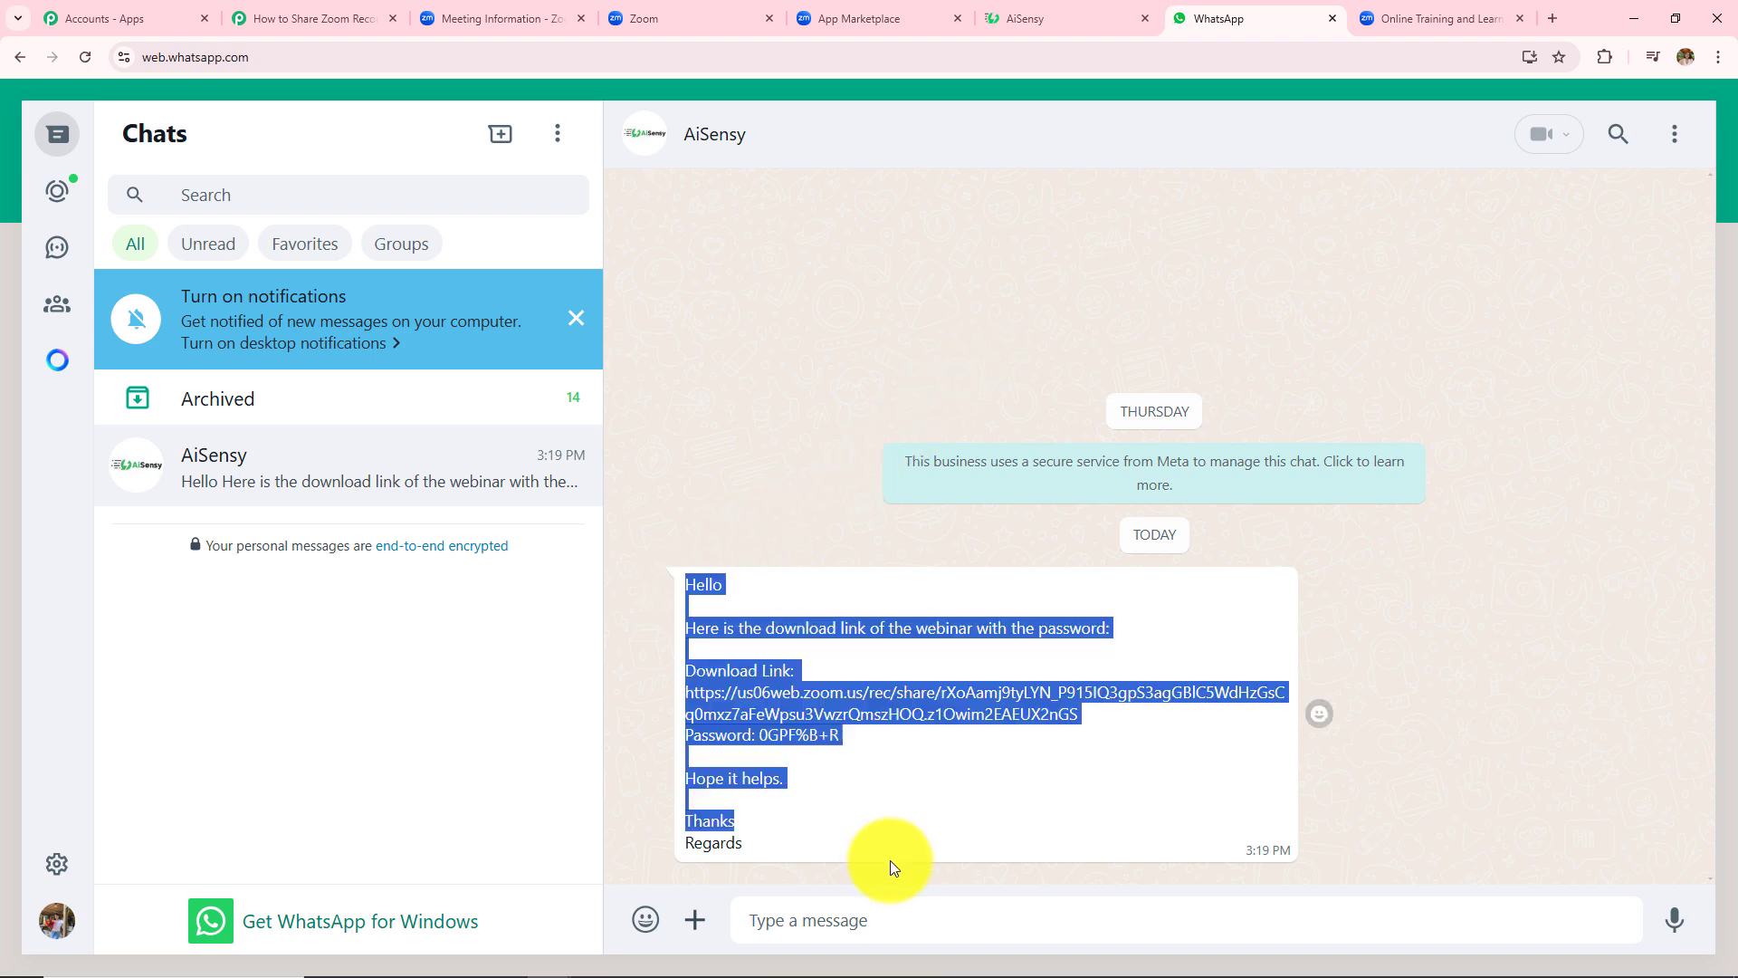
{"action": "key", "text": "ctrl+2"}
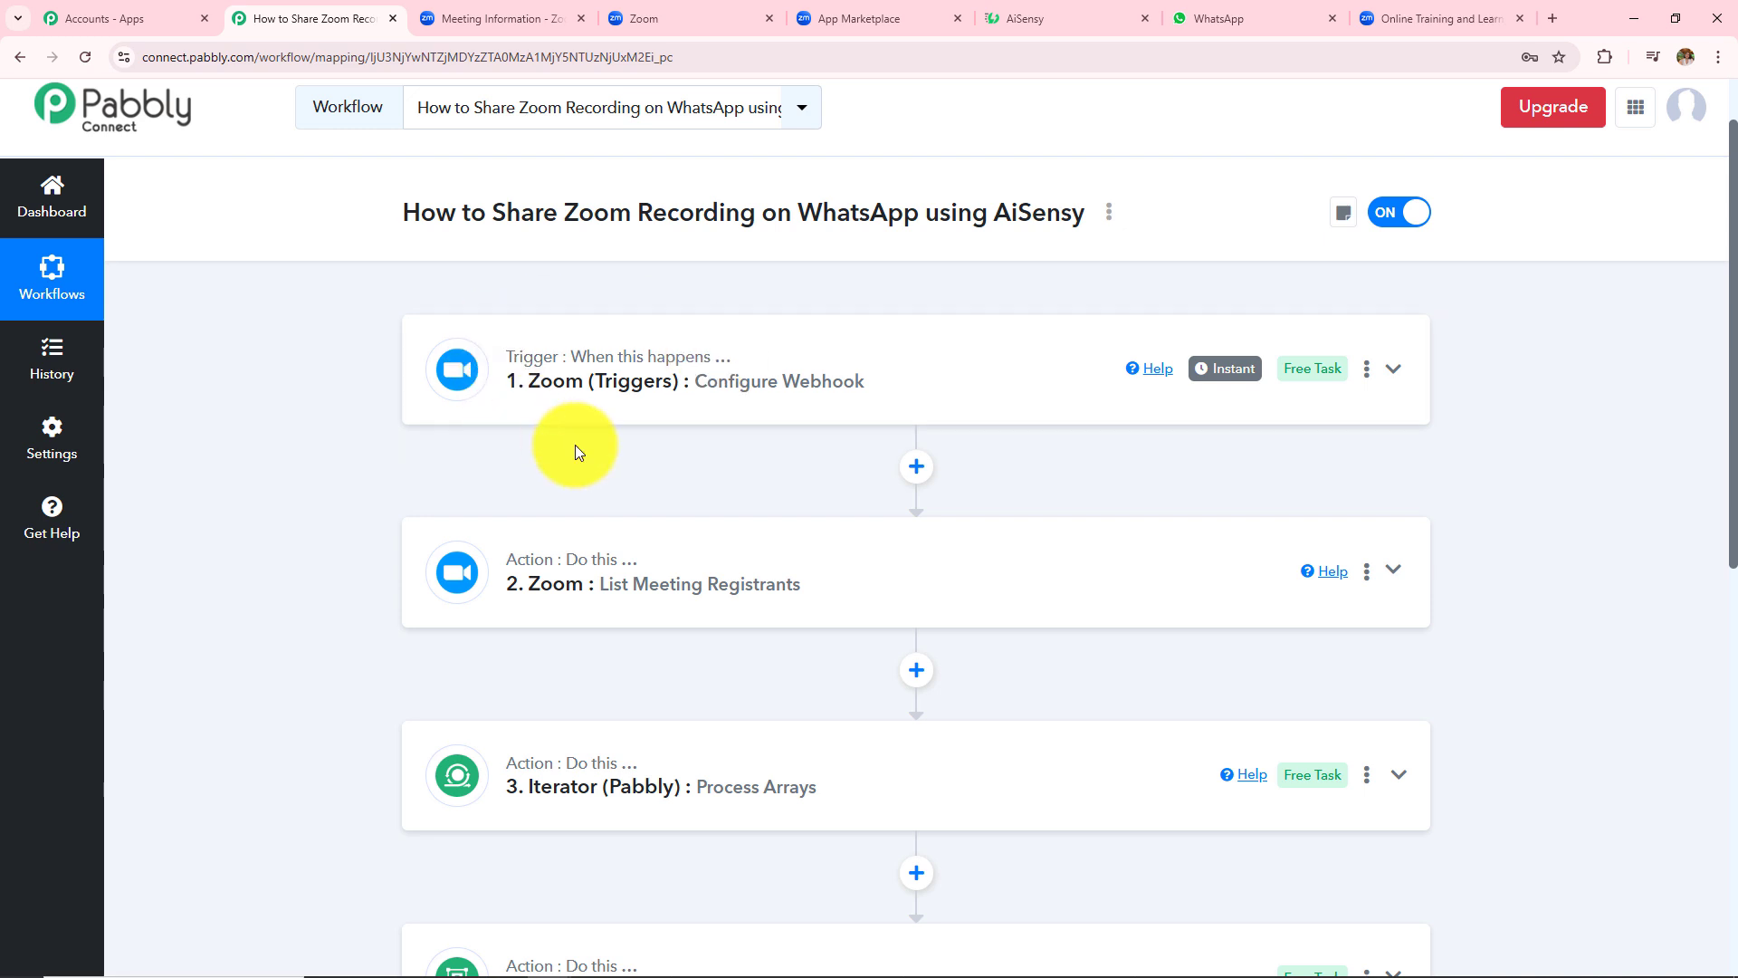
{"action": "scroll", "coordinate": [574, 443], "scroll_direction": "down", "scroll_amount": 3}
{"action": "scroll", "coordinate": [570, 776], "scroll_direction": "down", "scroll_amount": 3}
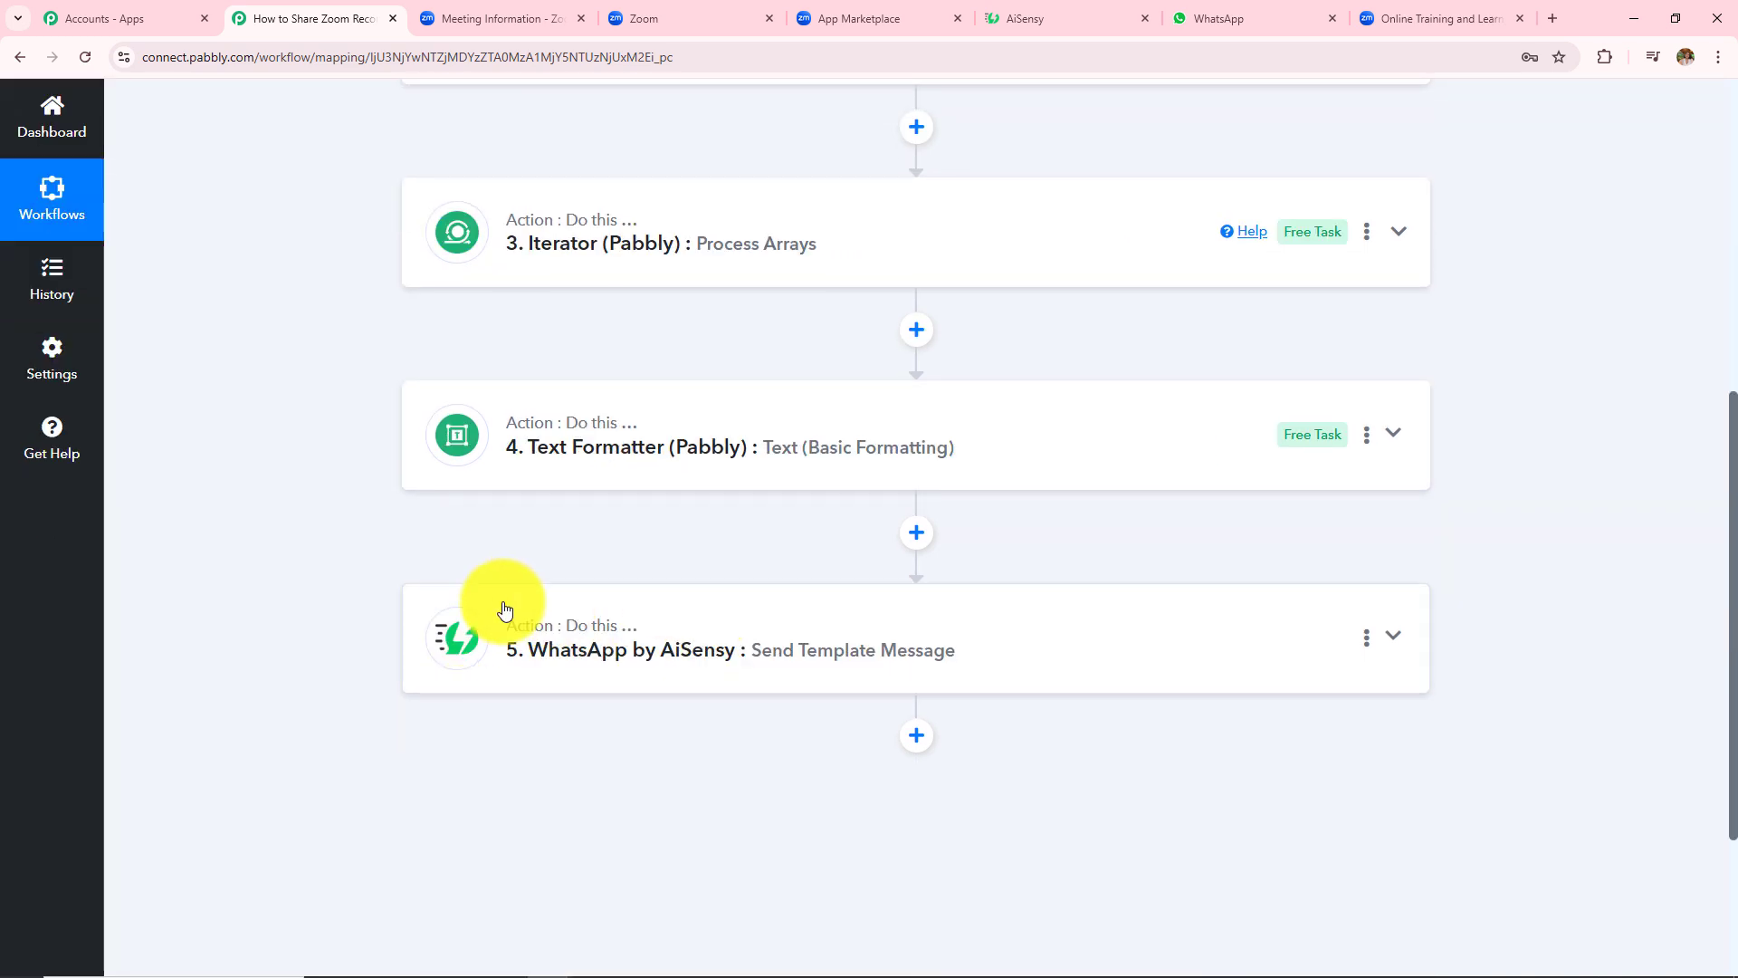
{"action": "scroll", "coordinate": [676, 534], "scroll_direction": "up", "scroll_amount": 7}
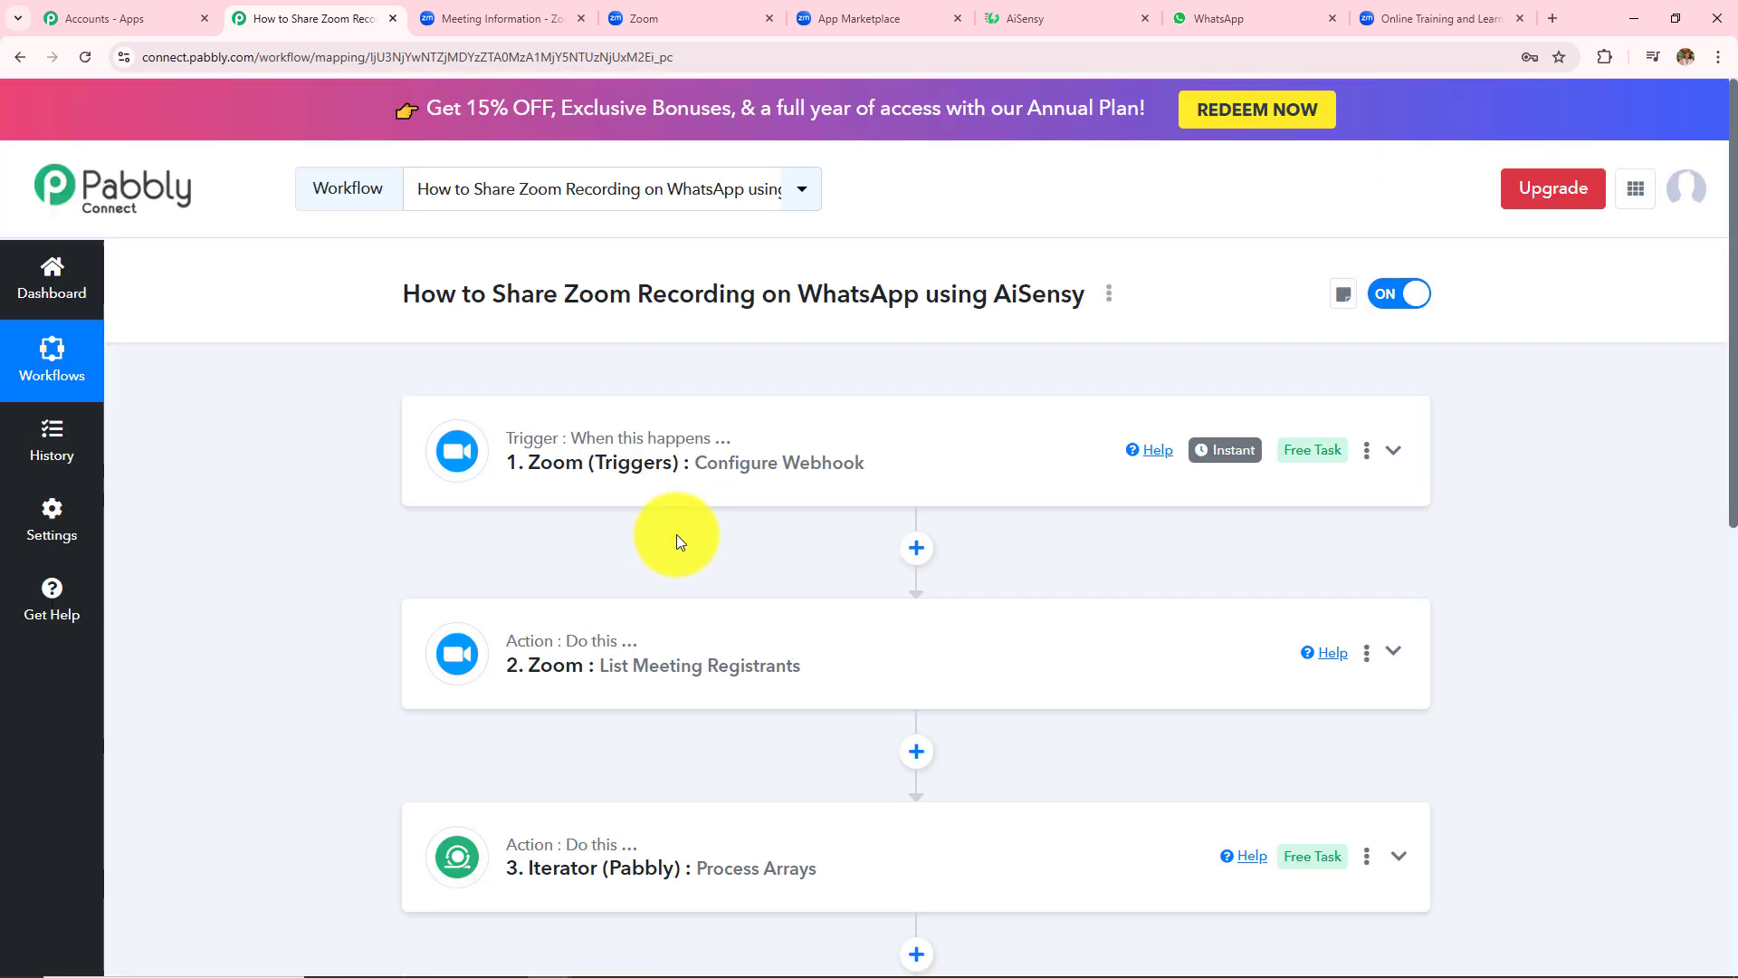